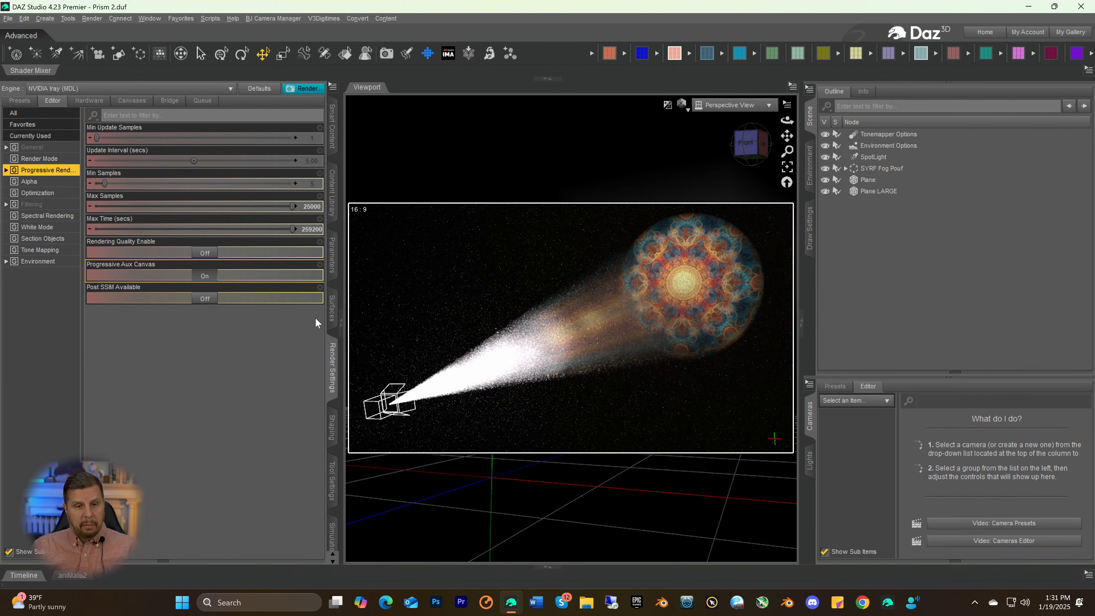
# Widen the viewport and examine the spotlight's projected beam from the front and both sides of the scene
pyautogui.moveTo(339, 280); pyautogui.dragTo(286, 280)
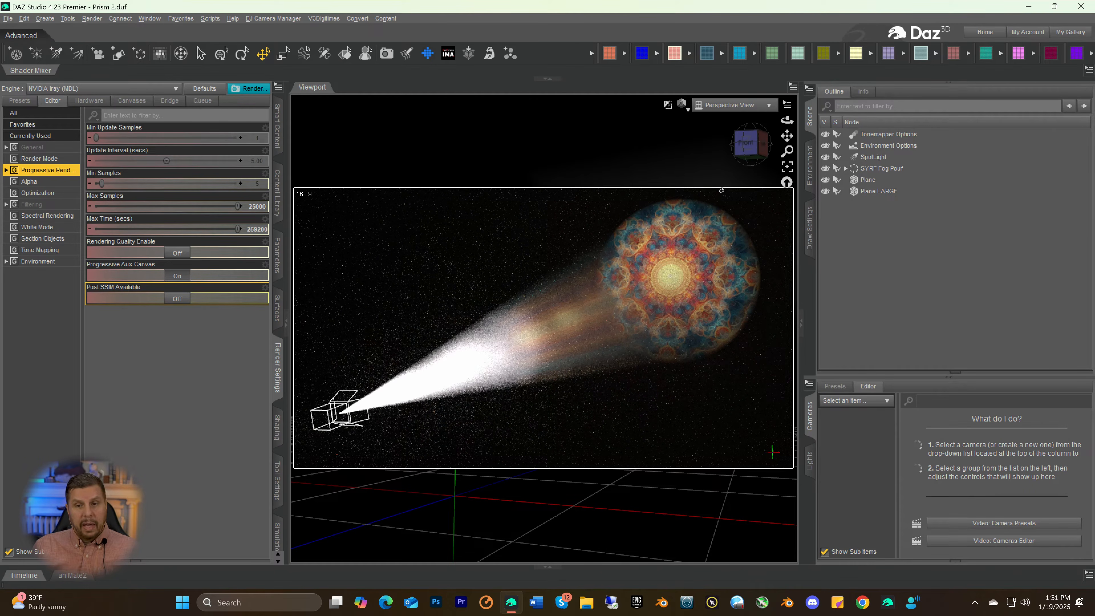
pyautogui.moveTo(741, 153); pyautogui.dragTo(694, 155)
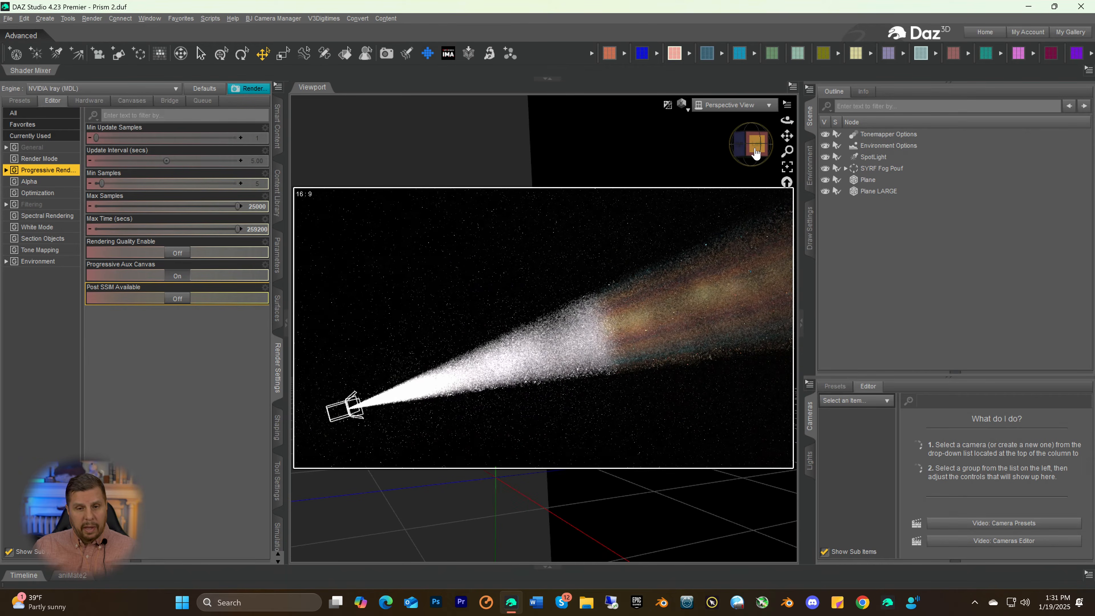
pyautogui.click(755, 153)
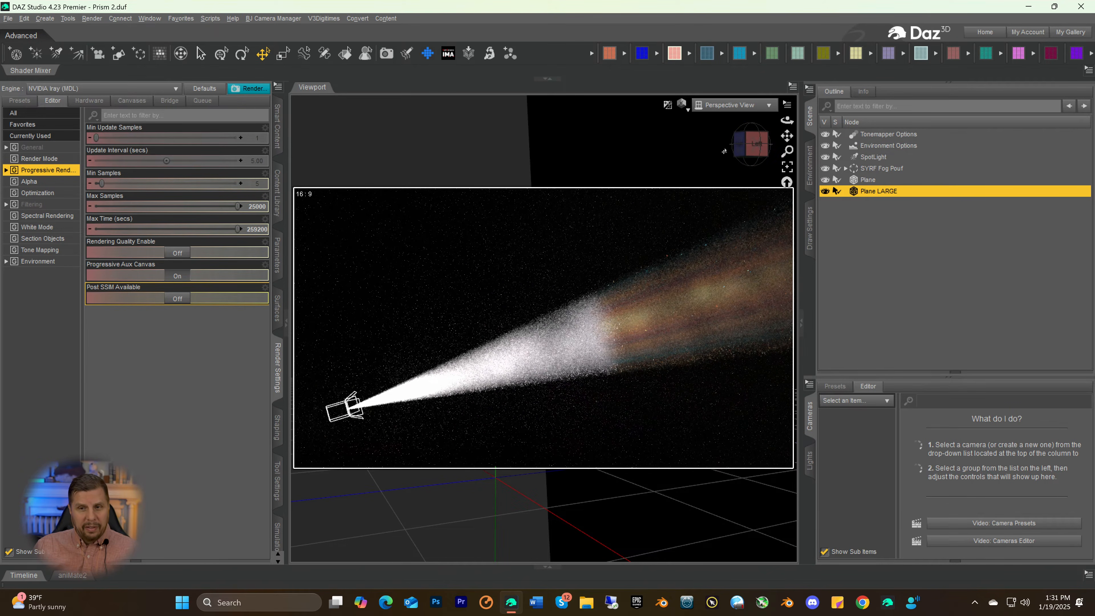
pyautogui.click(754, 144)
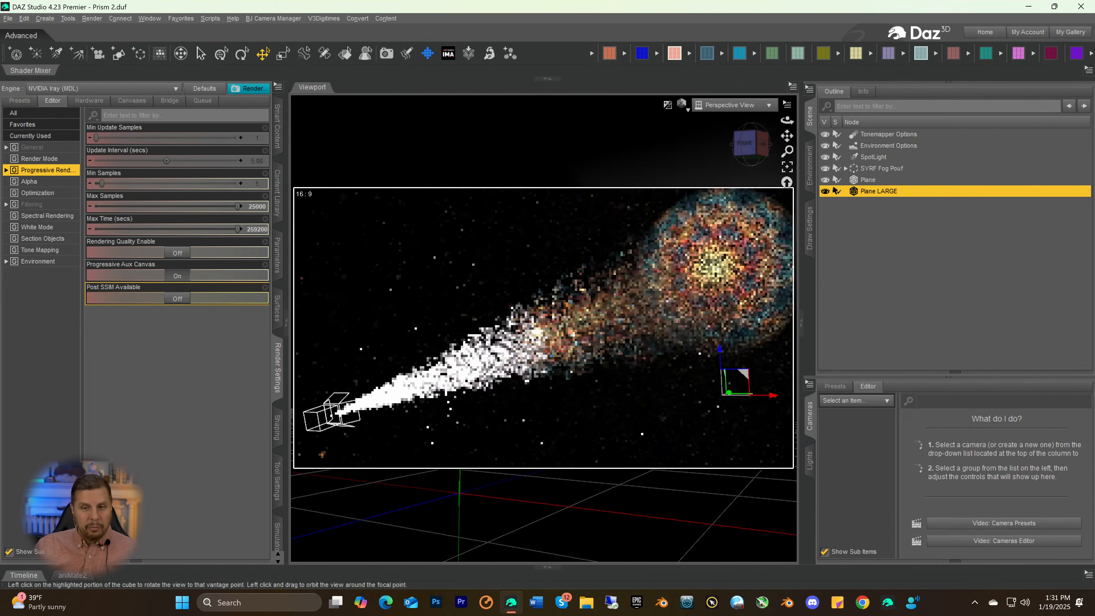
pyautogui.click(741, 143)
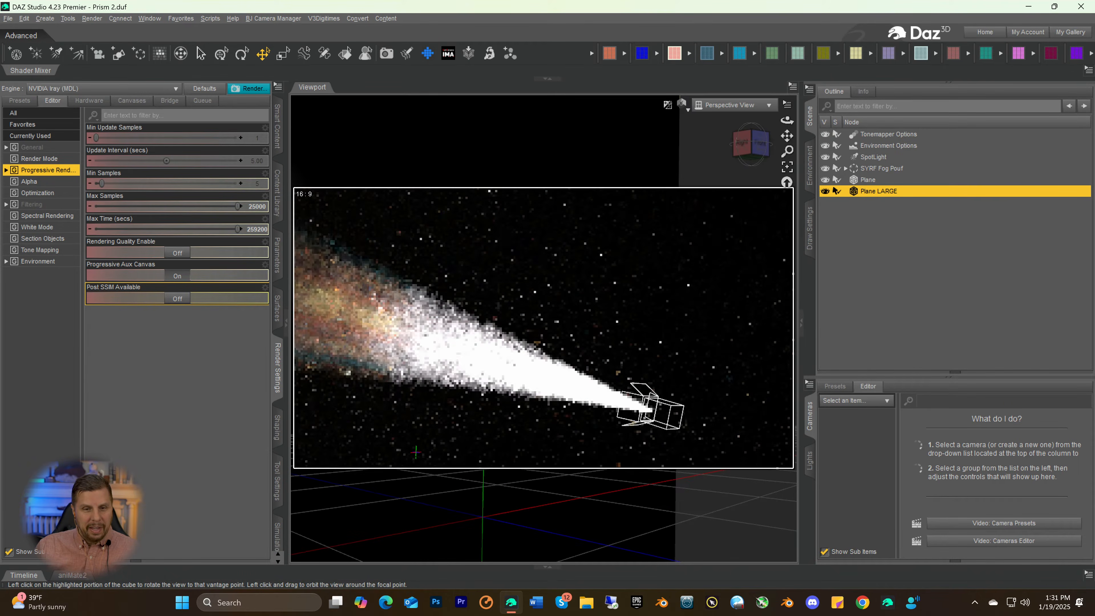
pyautogui.moveTo(788, 136); pyautogui.dragTo(718, 112)
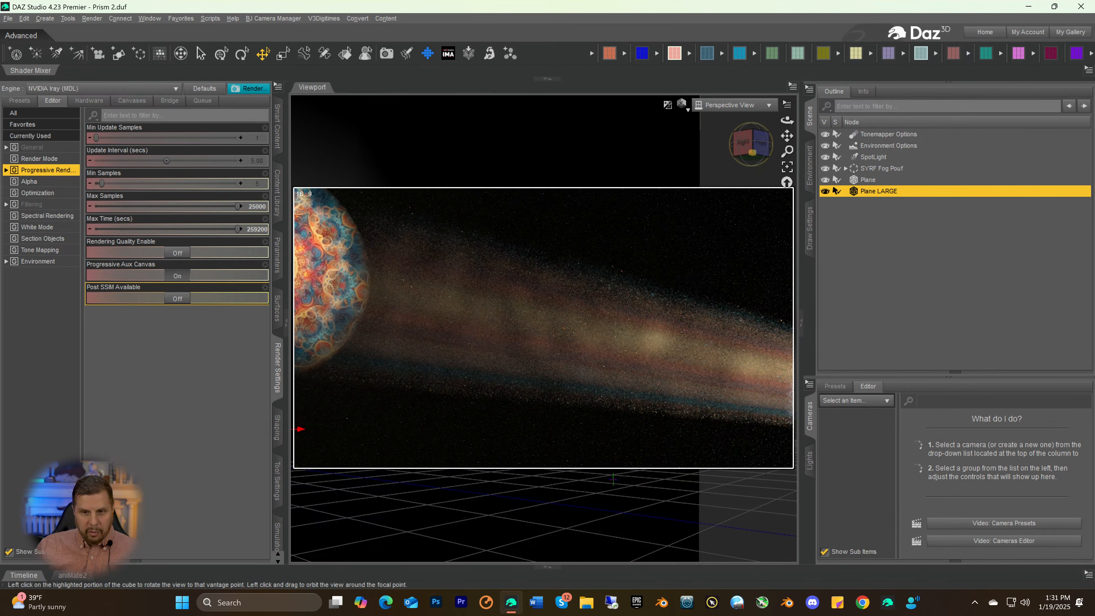
# Examine the mandala projection head-on with the spotlight and its whole beam centred in view, leaving nothing selected
pyautogui.click(760, 144)
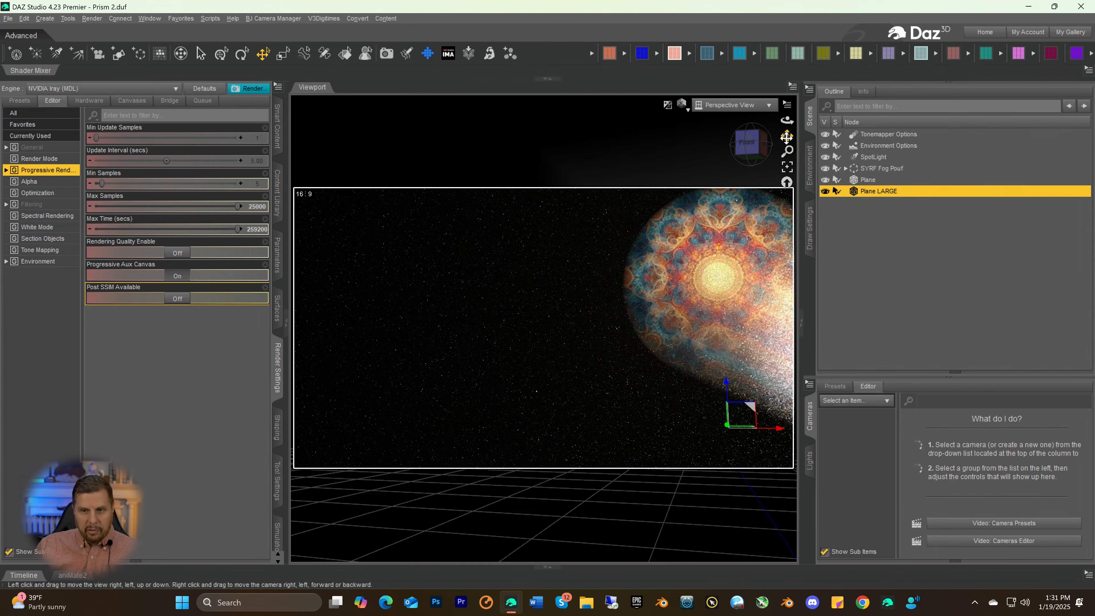
pyautogui.moveTo(787, 136); pyautogui.dragTo(761, 134)
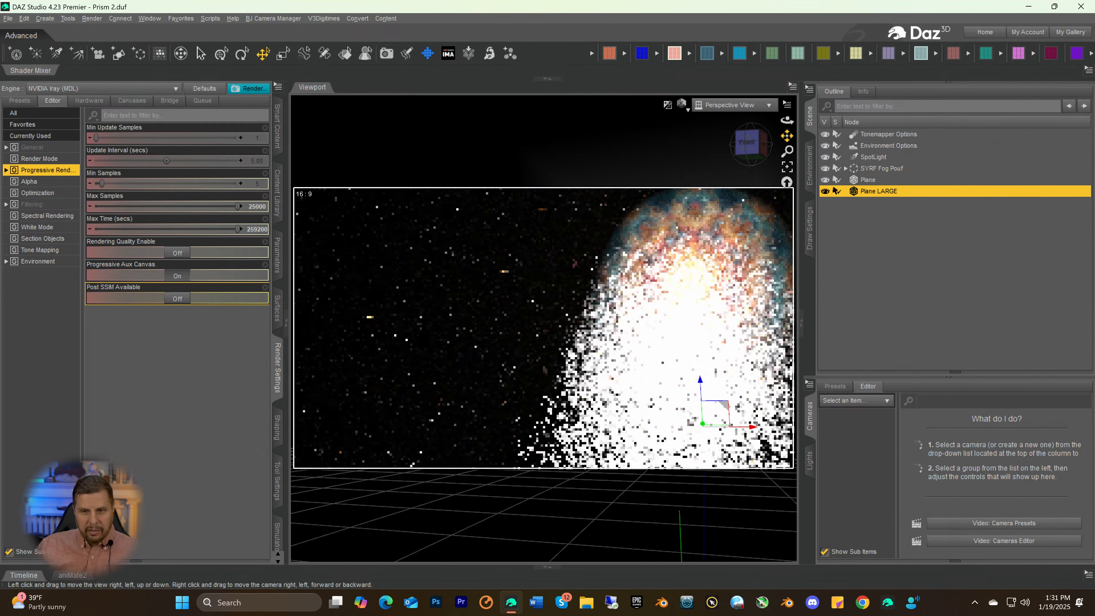
pyautogui.scroll(-4, 719, 260)
pyautogui.scroll(-5, 720, 260)
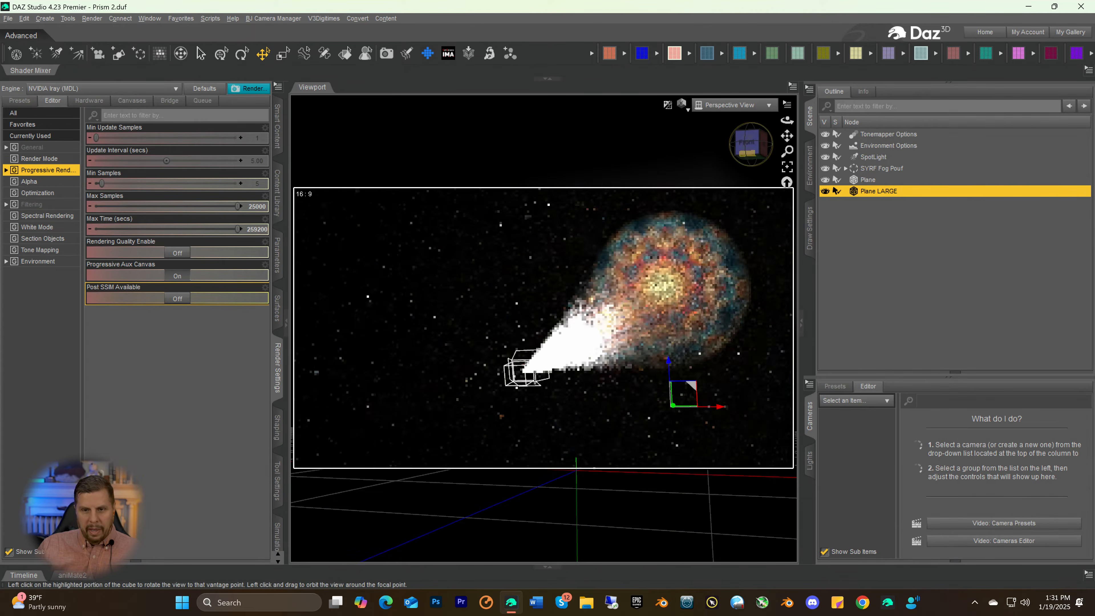
pyautogui.click(738, 143)
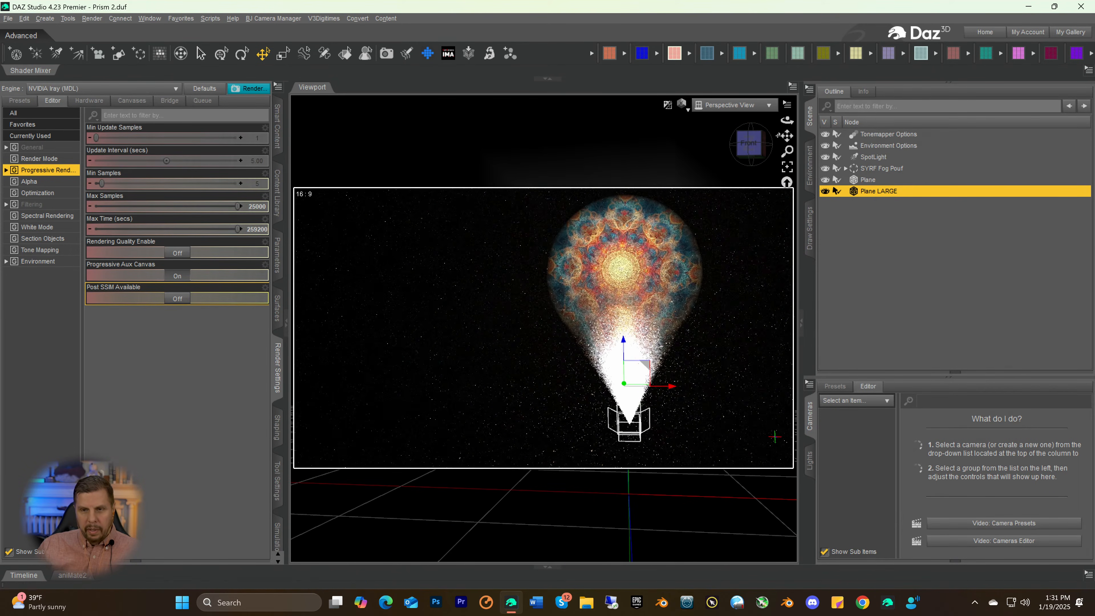
pyautogui.moveTo(786, 136); pyautogui.dragTo(755, 136)
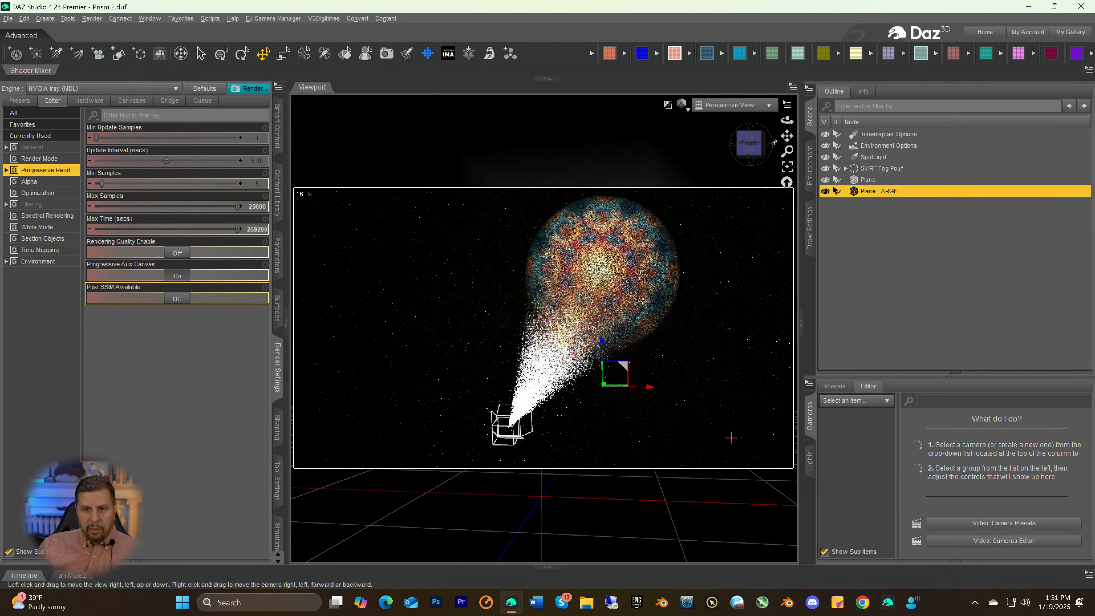
pyautogui.click(751, 143)
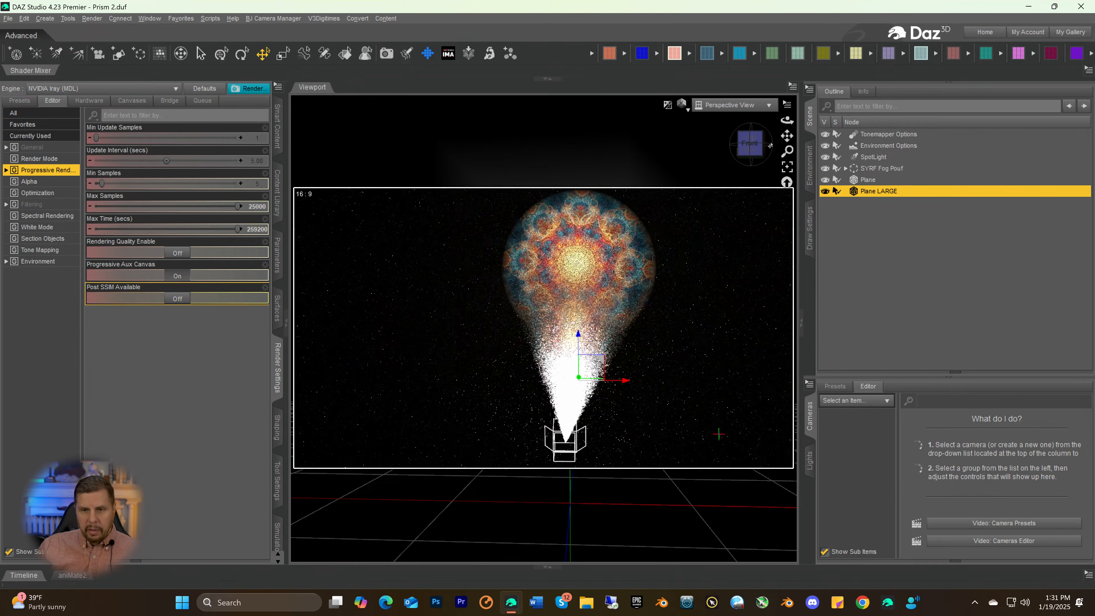
pyautogui.moveTo(787, 136); pyautogui.dragTo(776, 137)
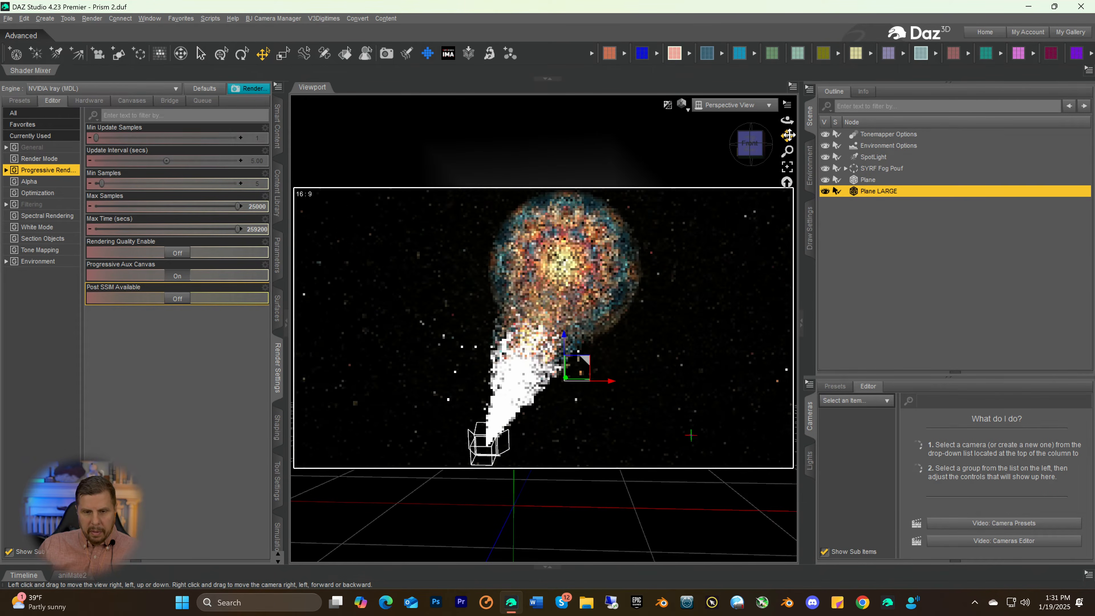
pyautogui.click(750, 143)
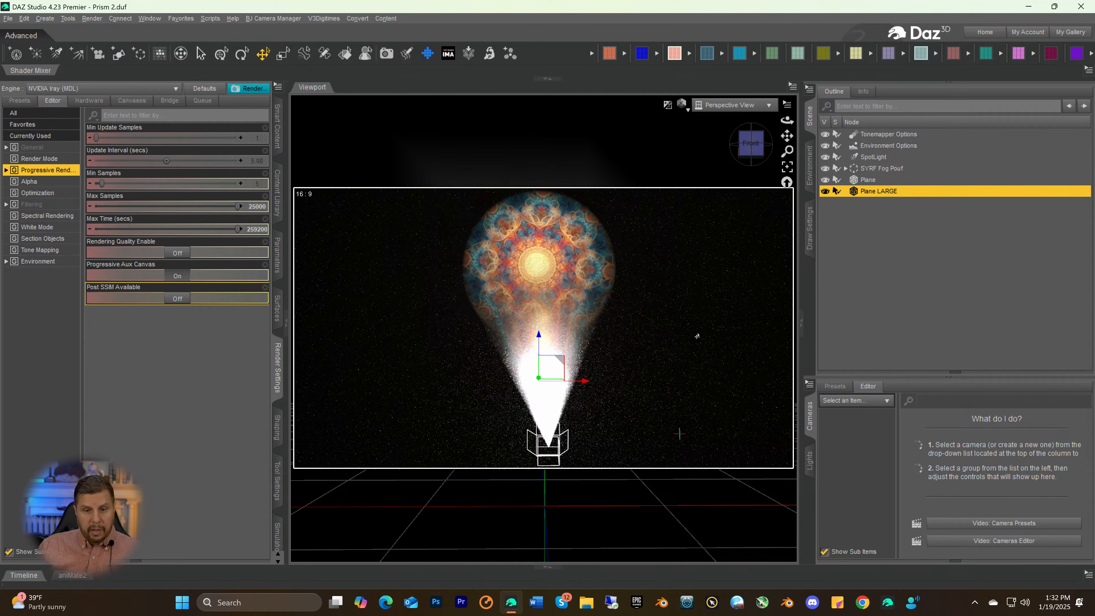
pyautogui.click(902, 264)
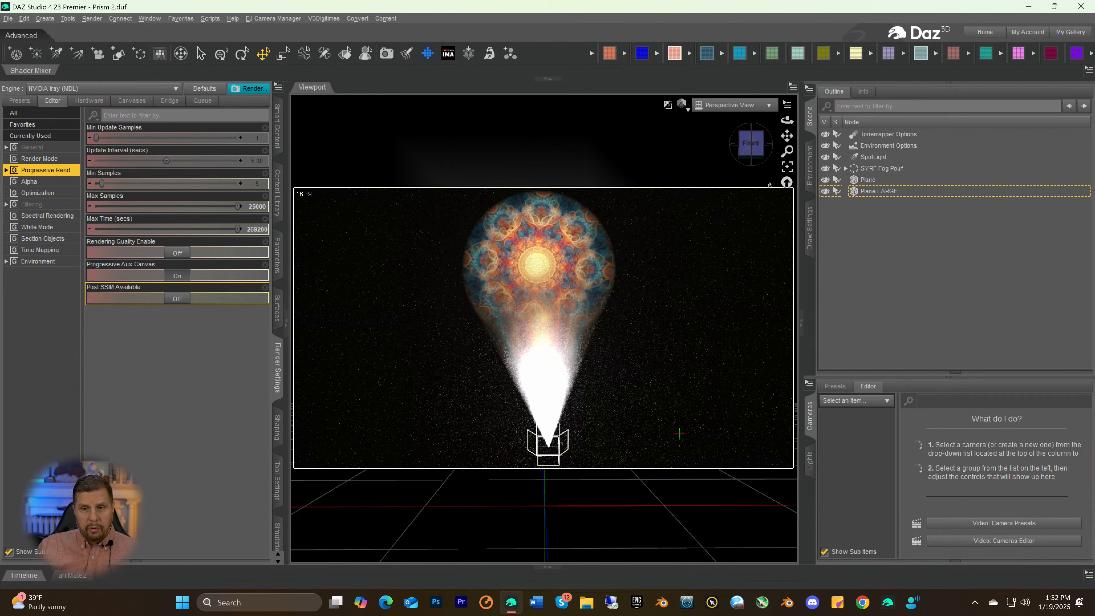
# Examine the beam from the front-left, from the spotlight through the colour transition to the projected mandala
pyautogui.click(751, 143)
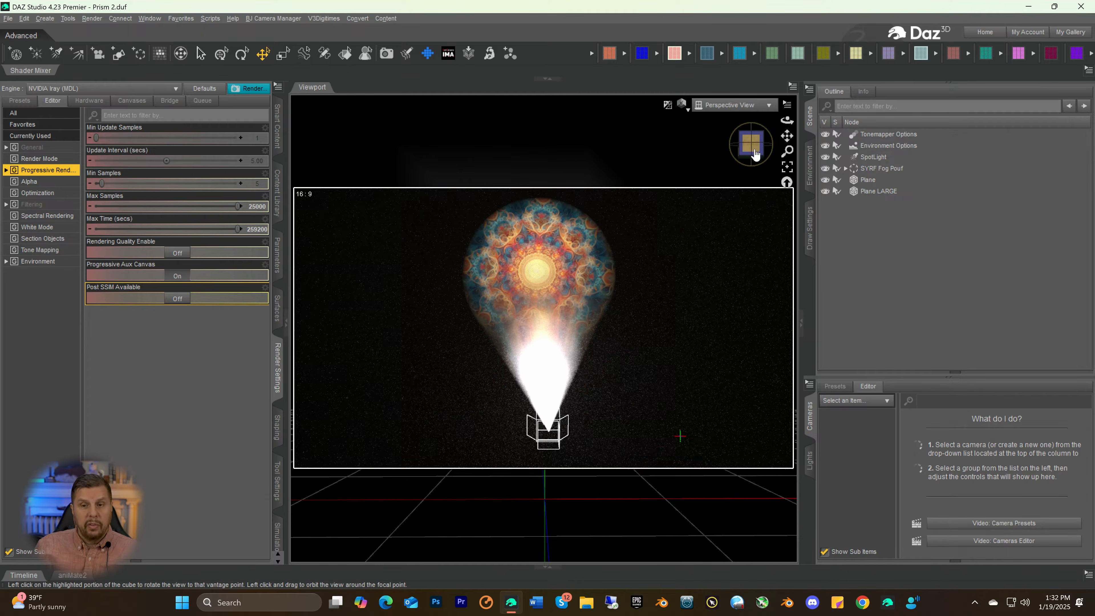
pyautogui.moveTo(751, 154); pyautogui.dragTo(704, 155)
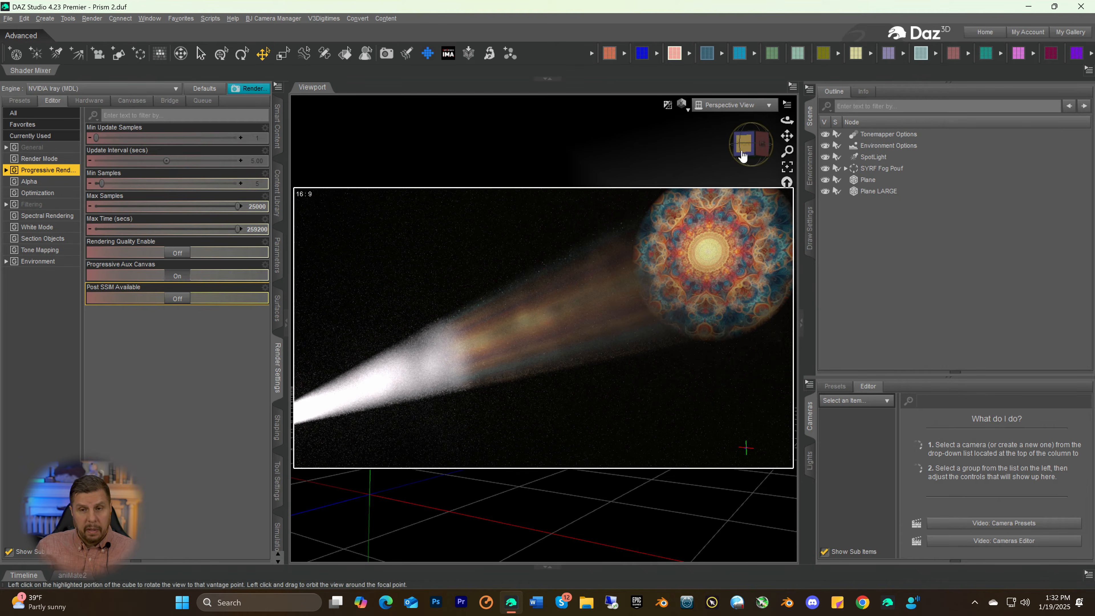
pyautogui.moveTo(743, 151); pyautogui.dragTo(755, 149)
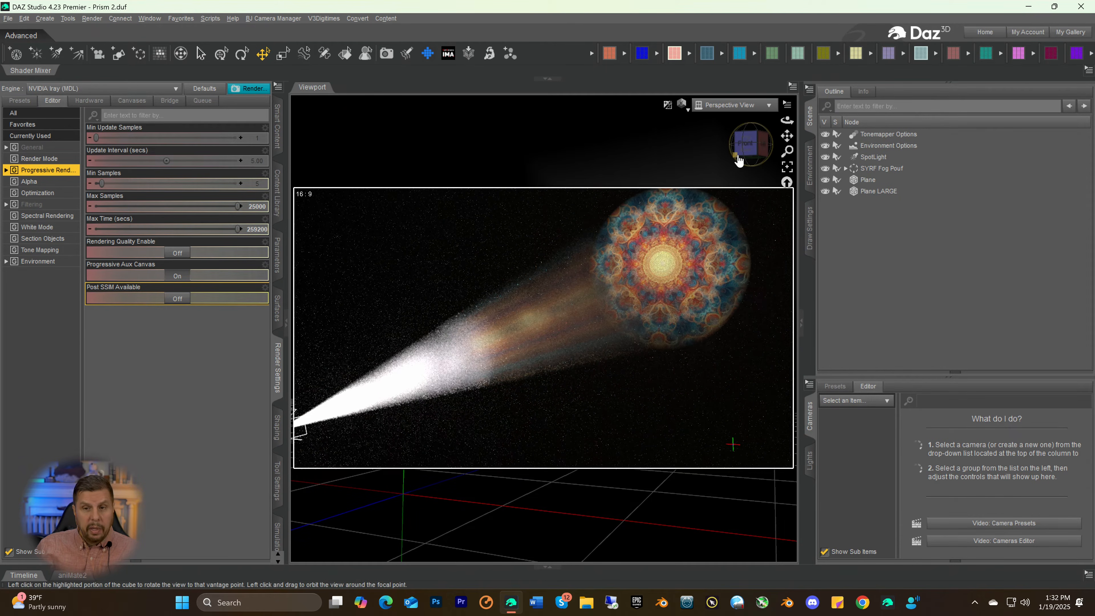
pyautogui.moveTo(744, 153); pyautogui.dragTo(783, 138)
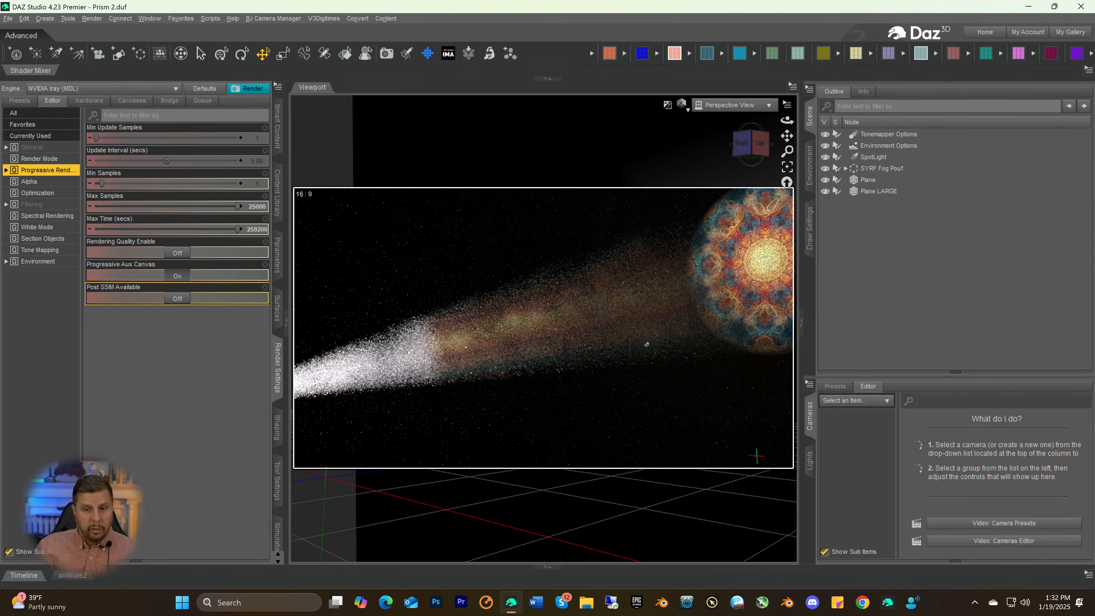
pyautogui.scroll(-4, 647, 345)
pyautogui.scroll(-2, 726, 233)
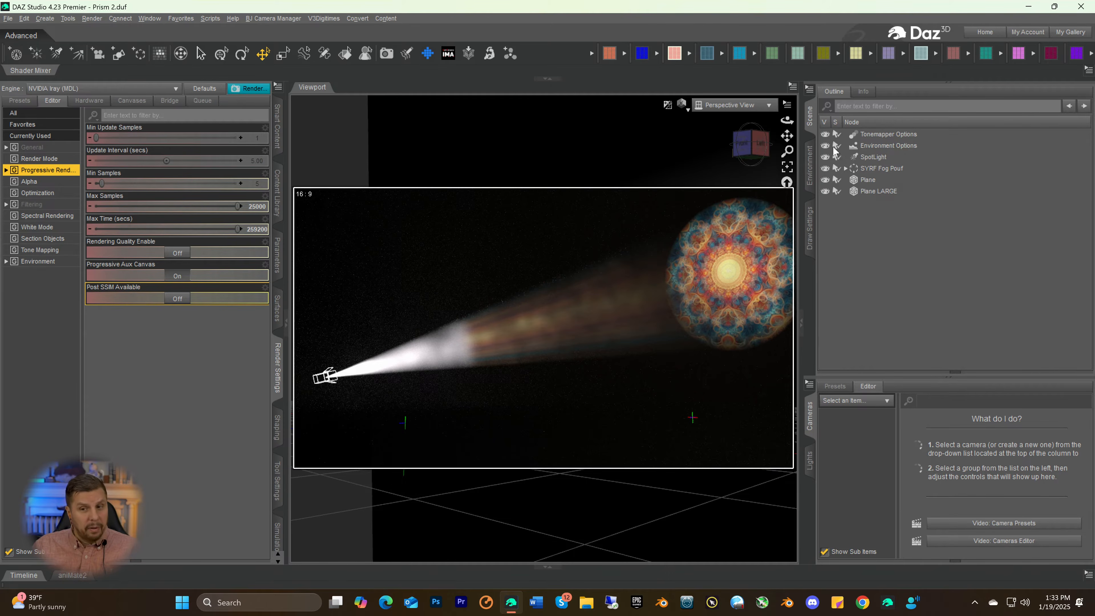
pyautogui.moveTo(757, 154); pyautogui.dragTo(788, 136)
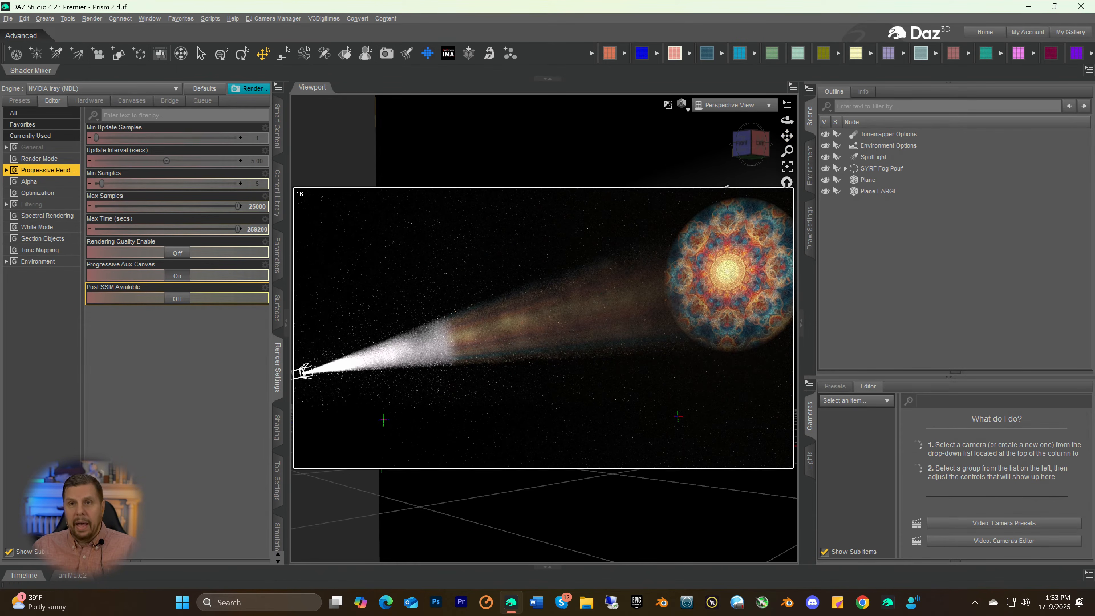
pyautogui.scroll(-3, 582, 308)
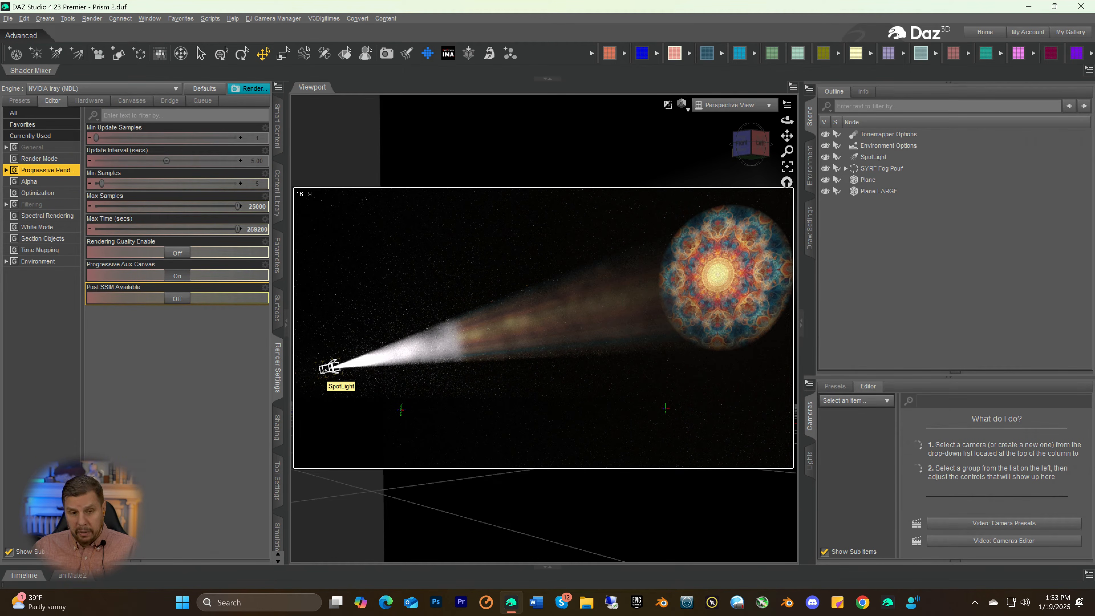
# Select the SpotLight to examine how its cone reaches the large plane, and clear the selection
pyautogui.click(326, 372)
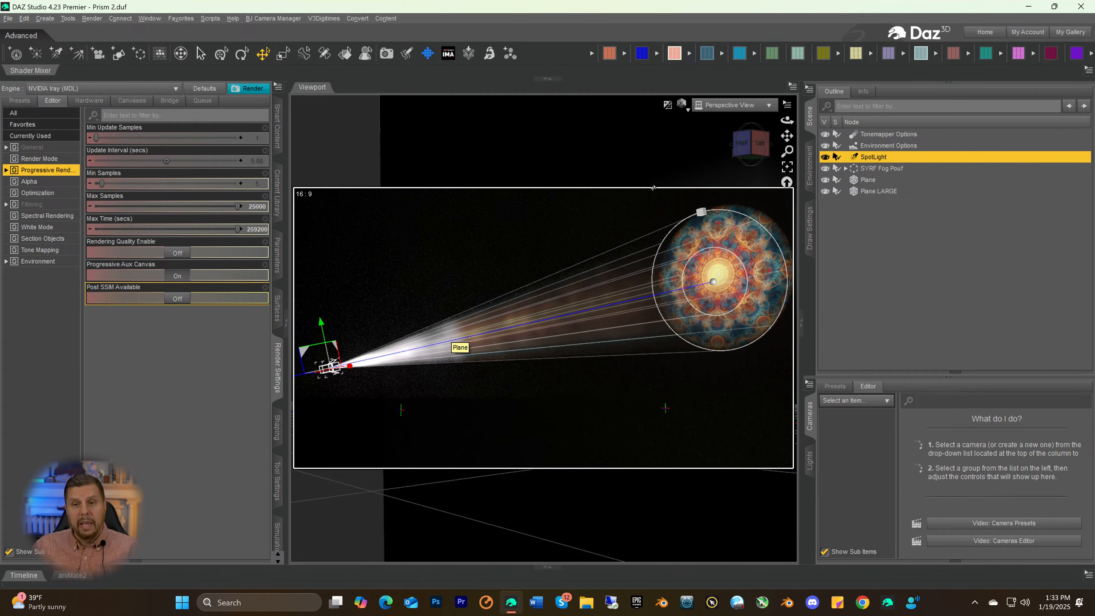
pyautogui.moveTo(752, 148); pyautogui.dragTo(742, 148)
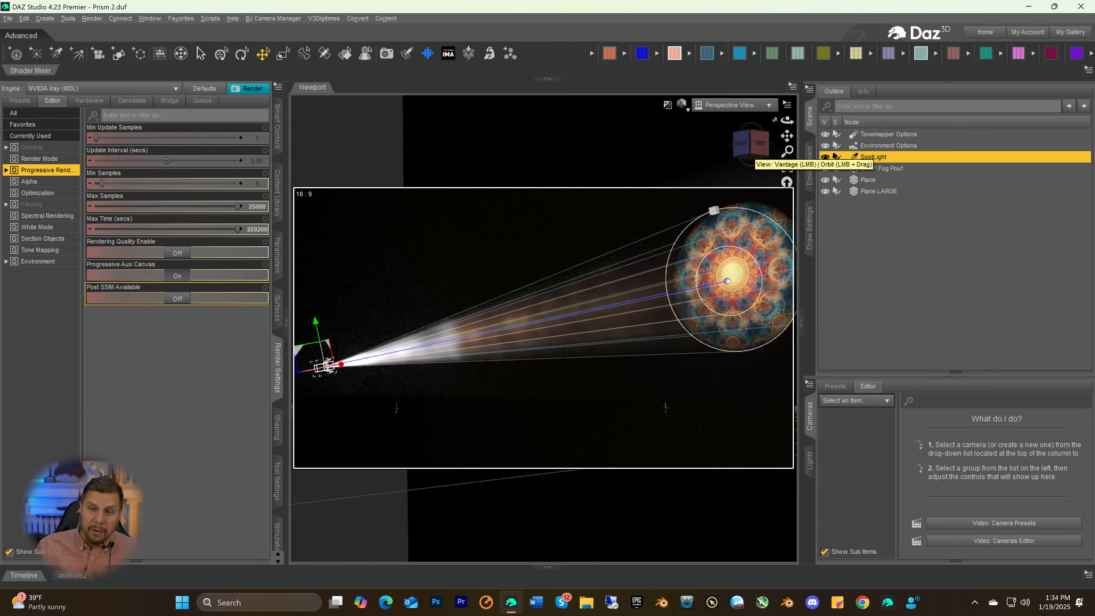
pyautogui.moveTo(789, 150); pyautogui.dragTo(778, 138)
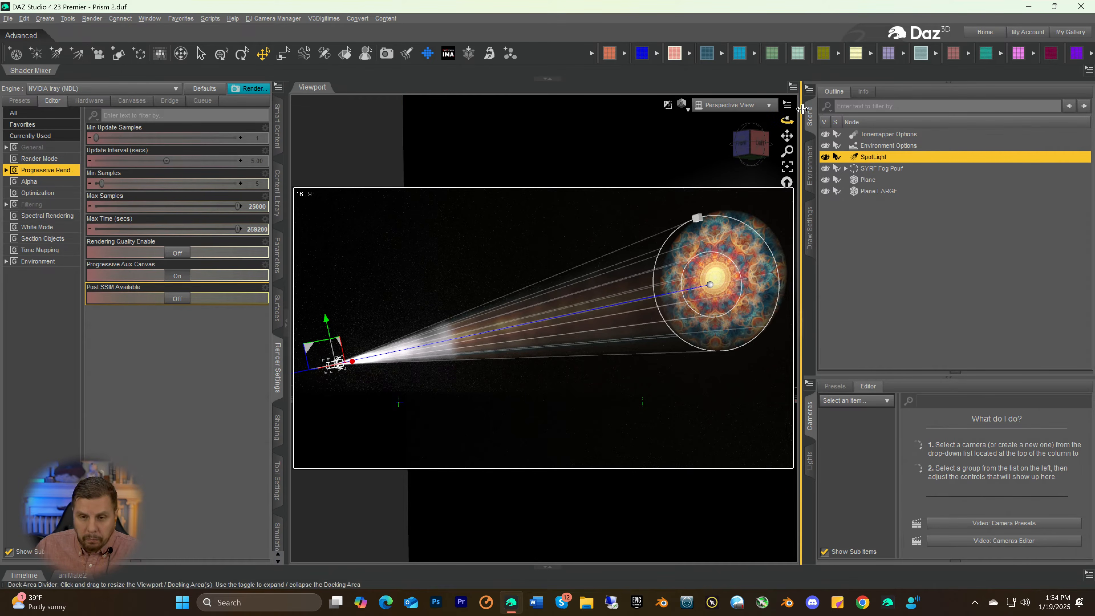
pyautogui.moveTo(753, 145); pyautogui.dragTo(787, 139)
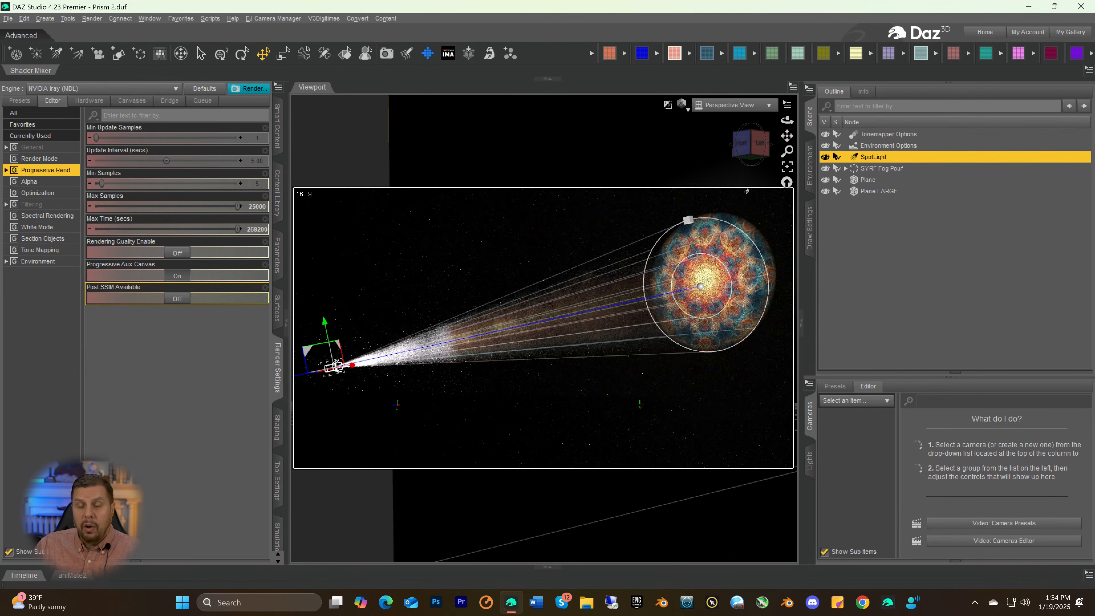
pyautogui.scroll(-3, 724, 236)
pyautogui.scroll(-2, 724, 236)
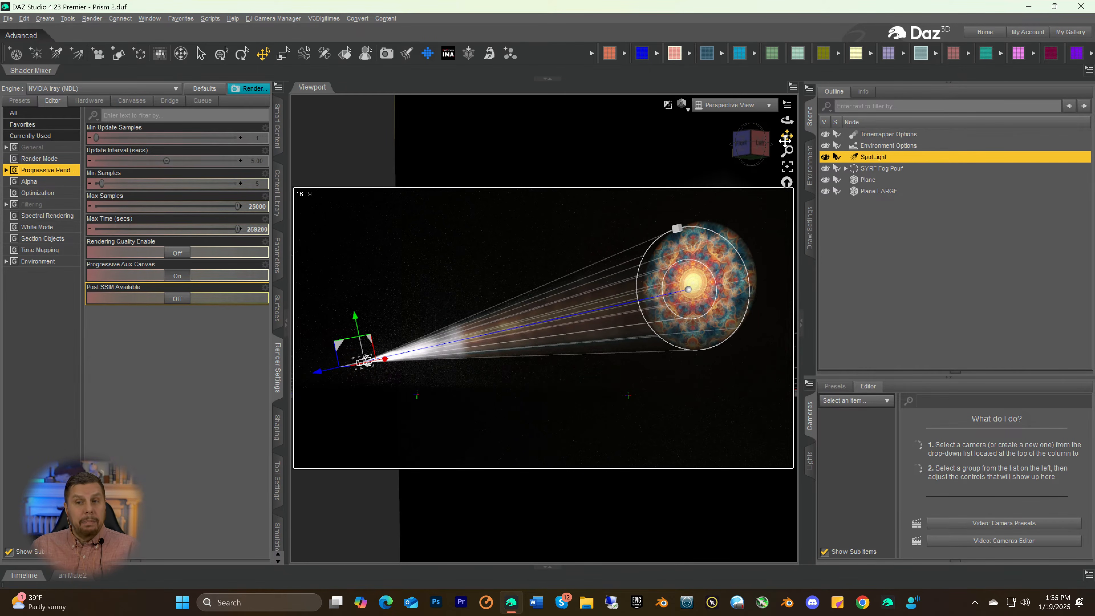
pyautogui.moveTo(785, 141); pyautogui.dragTo(787, 141)
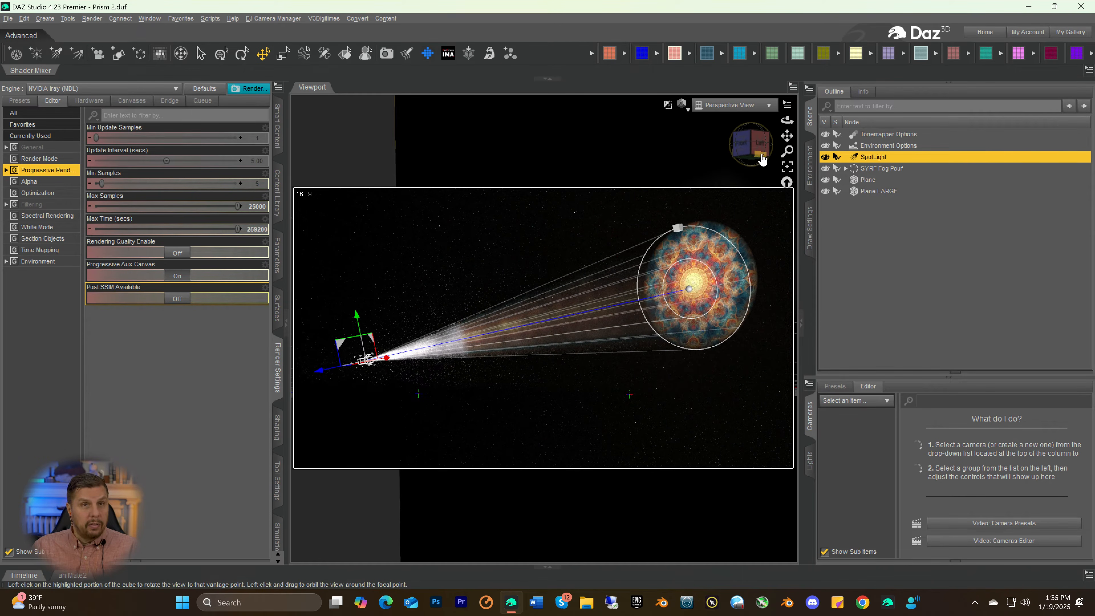
pyautogui.moveTo(787, 136); pyautogui.dragTo(788, 135)
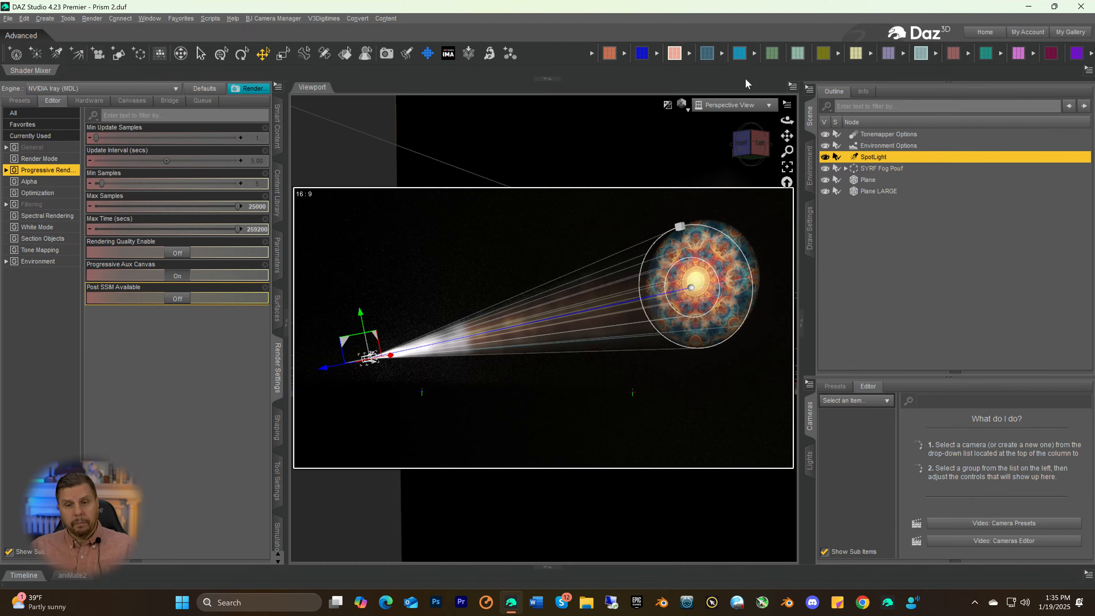
pyautogui.click(849, 233)
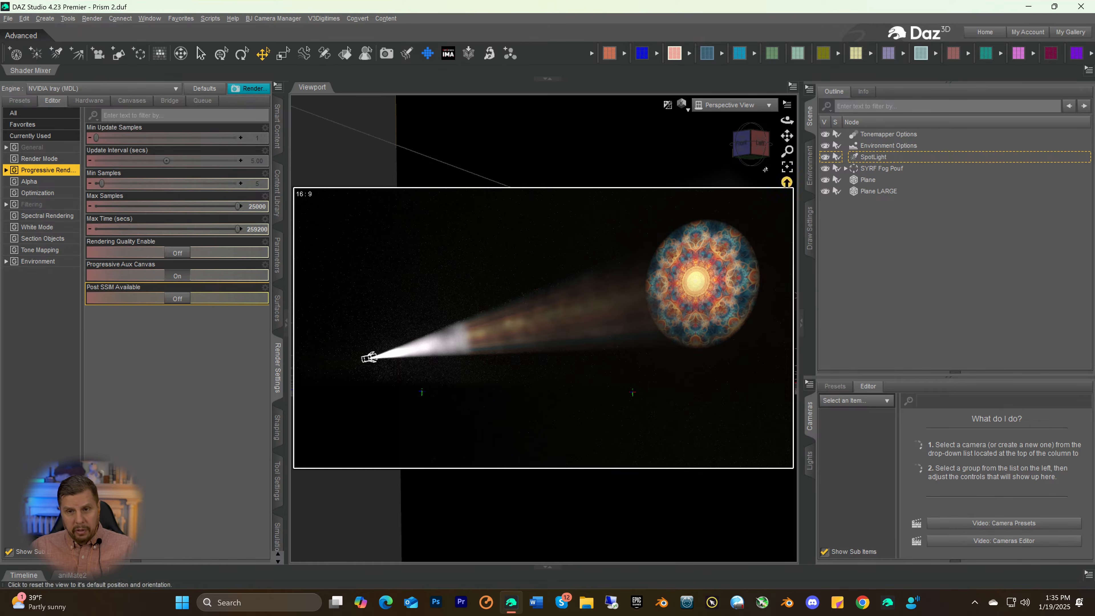
# Examine the projected image on Plane LARGE and the coloured beam from the right side of the scene
pyautogui.click(743, 145)
pyautogui.moveTo(743, 145); pyautogui.dragTo(706, 136)
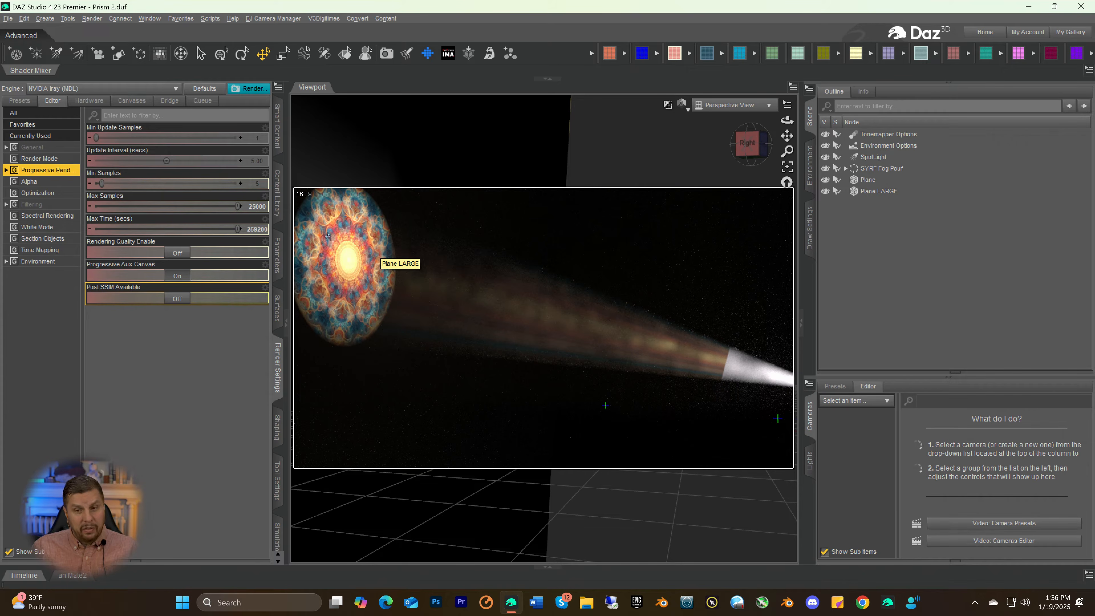
pyautogui.scroll(-3, 689, 363)
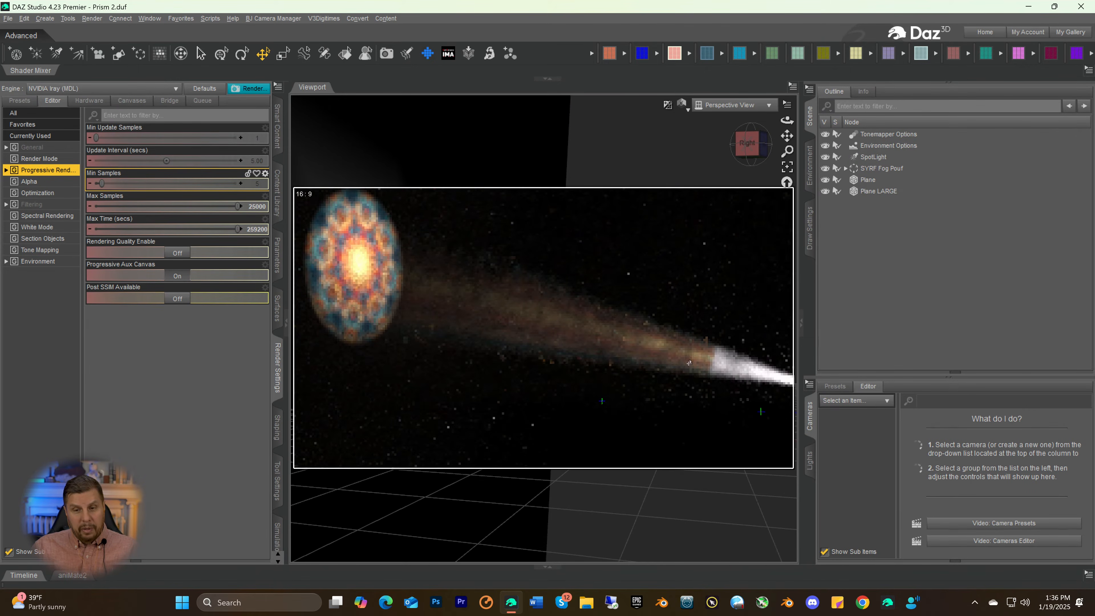
# View the beam from the left side and switch the viewport from the Iray preview to a non-rendered shaded display
pyautogui.moveTo(750, 154); pyautogui.dragTo(727, 153)
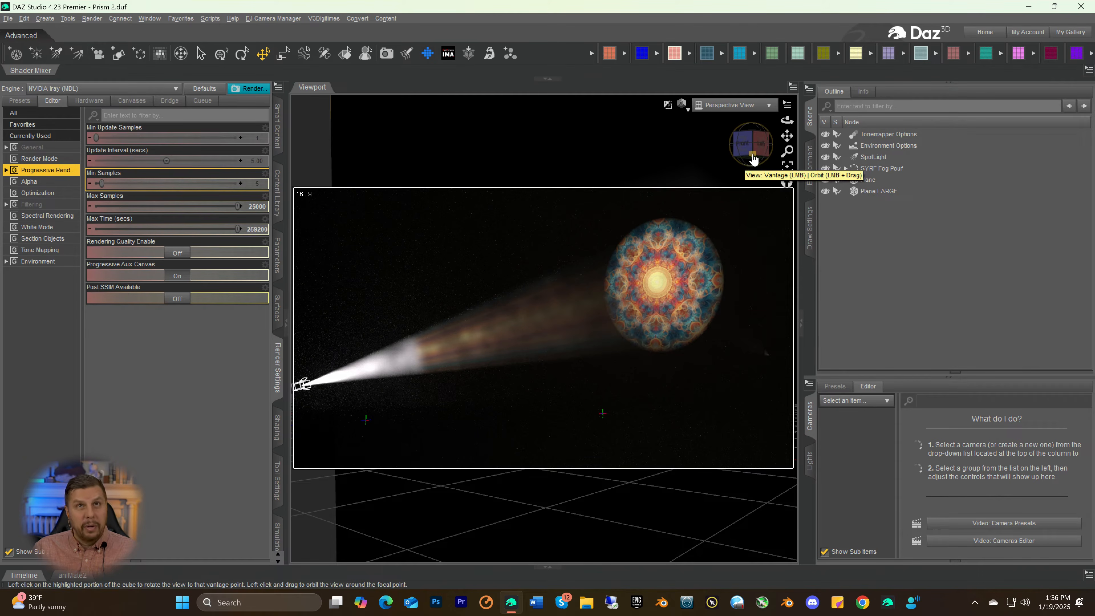
pyautogui.moveTo(743, 163); pyautogui.dragTo(711, 153)
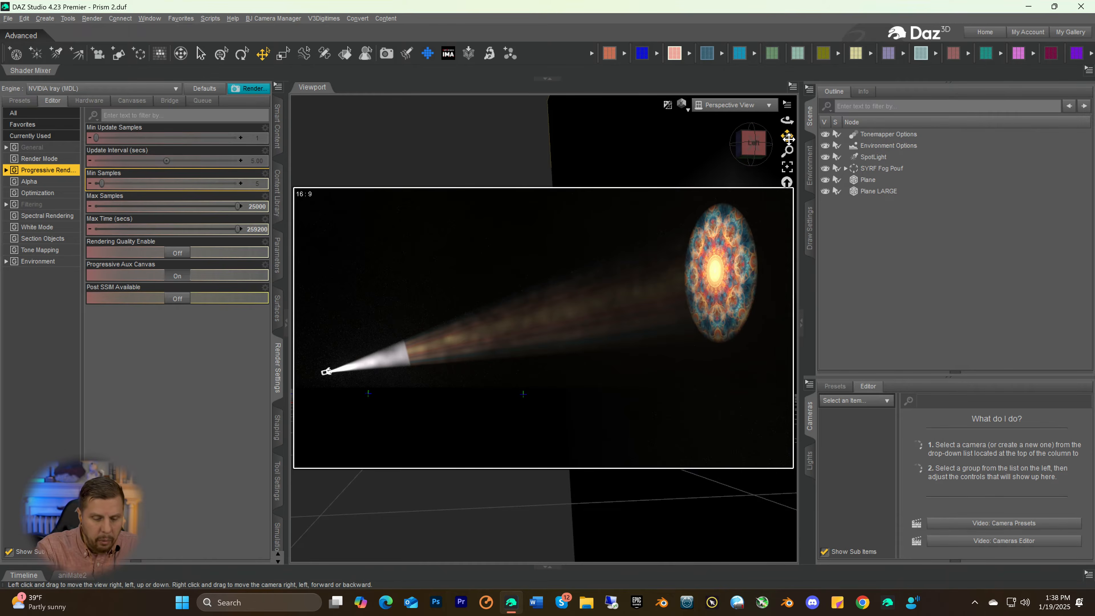
pyautogui.hotkey('ctrl', '9')
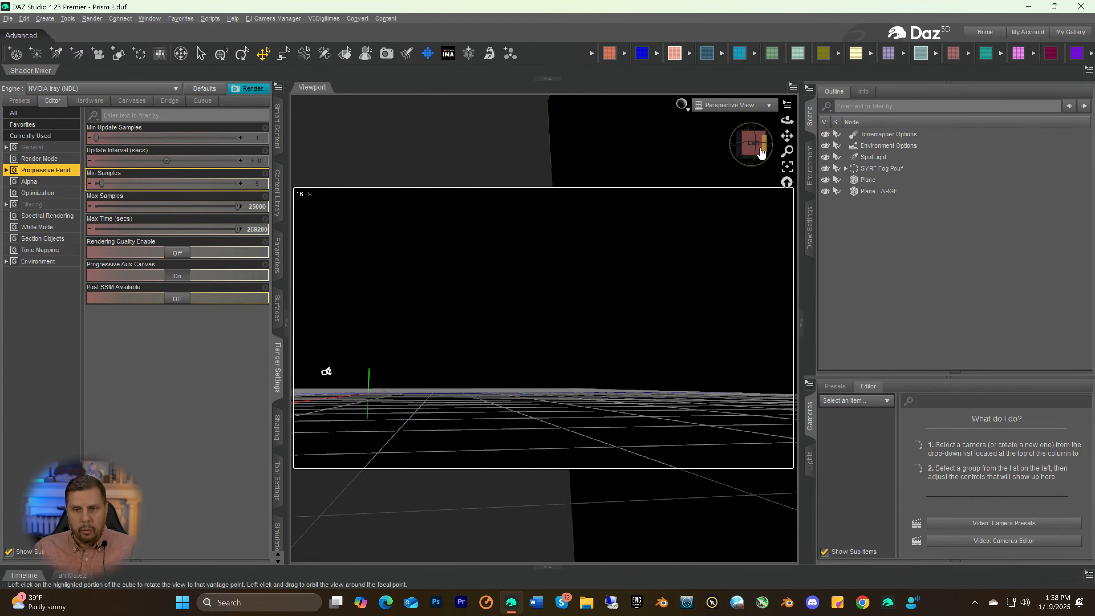
# Select the Plane, the SpotLight and the SYRF Fog Pouf in turn to examine where each sits in the shaded scene
pyautogui.click(754, 154)
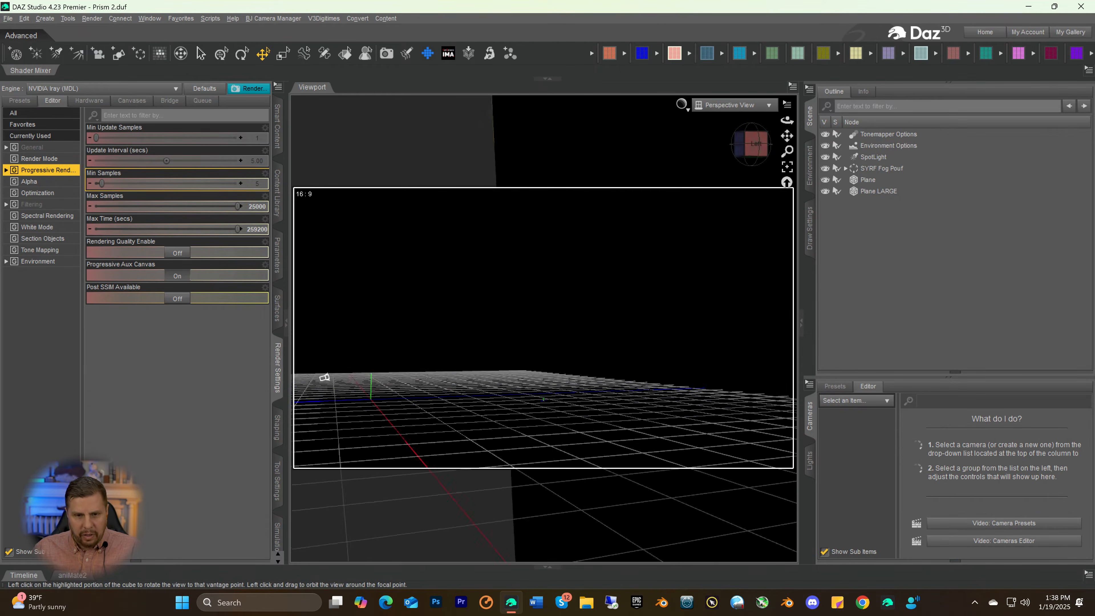
pyautogui.moveTo(754, 154); pyautogui.dragTo(699, 166)
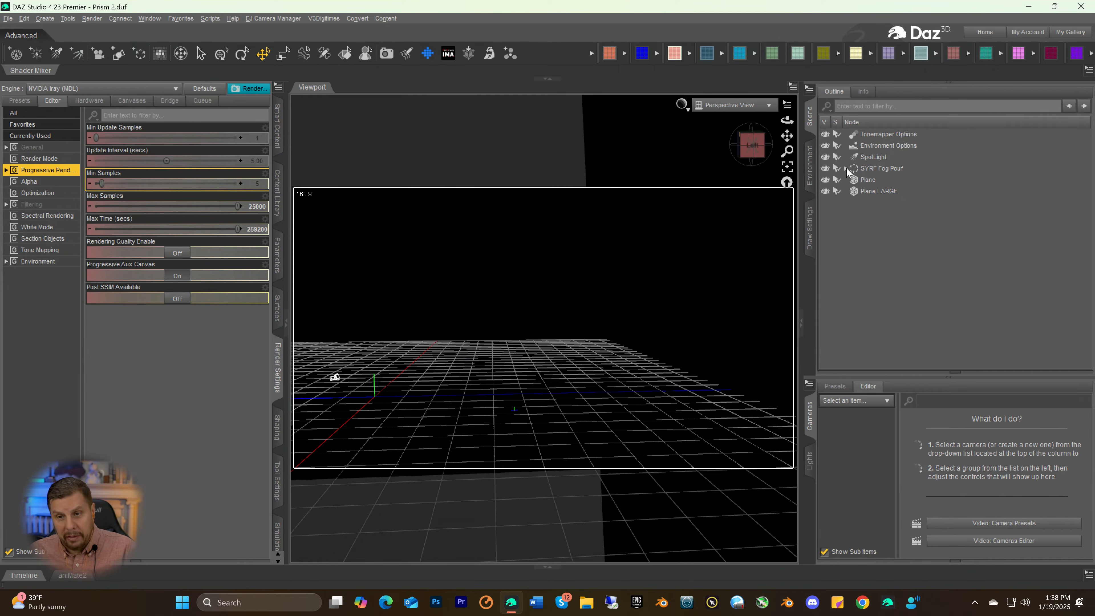
pyautogui.click(857, 180)
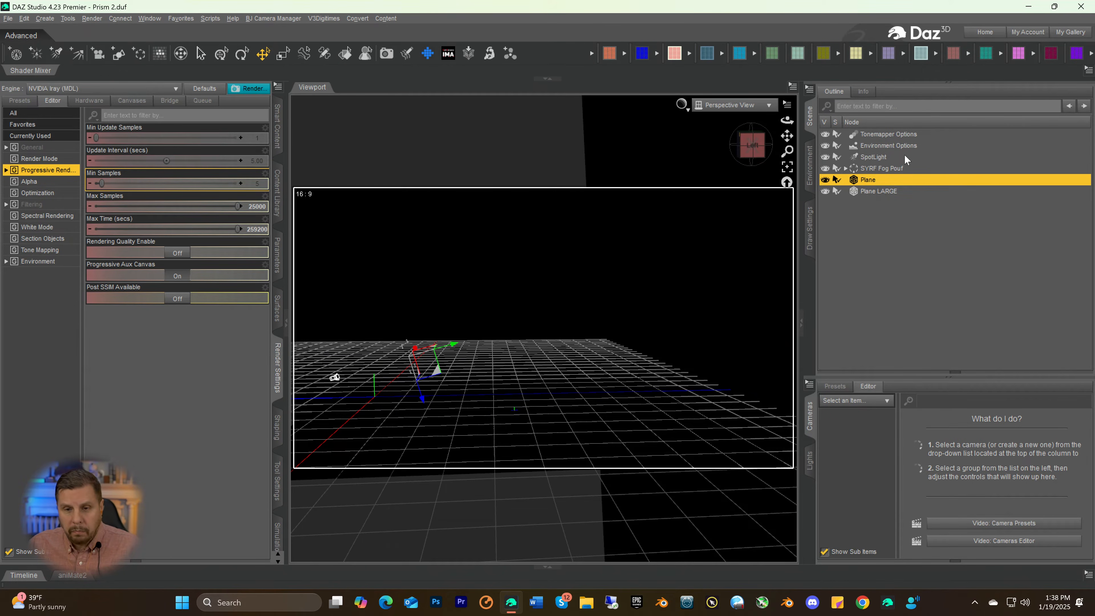
pyautogui.click(859, 159)
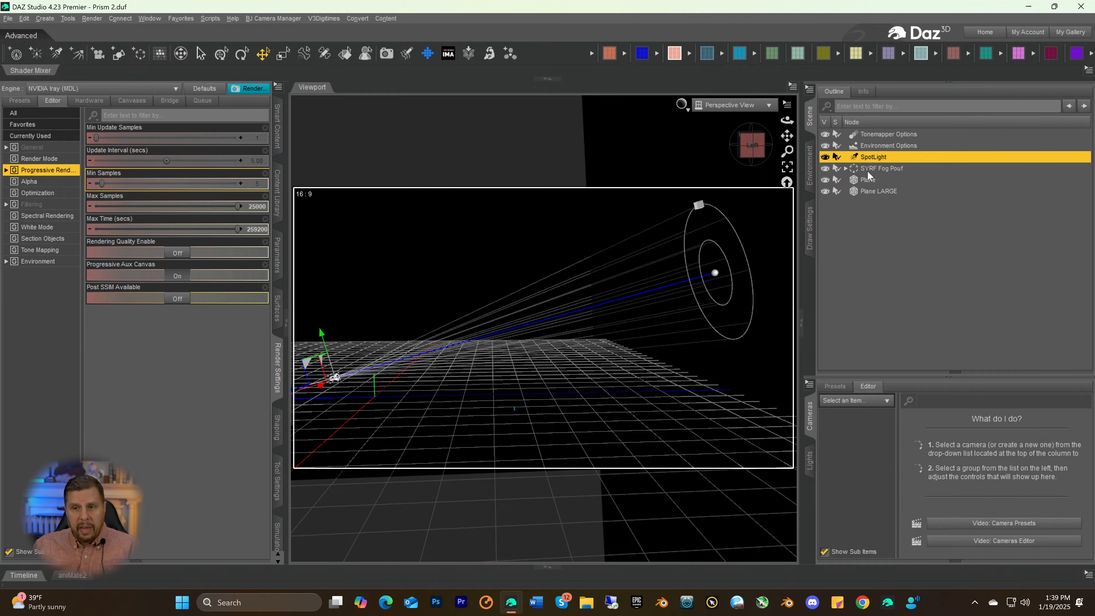
pyautogui.click(858, 170)
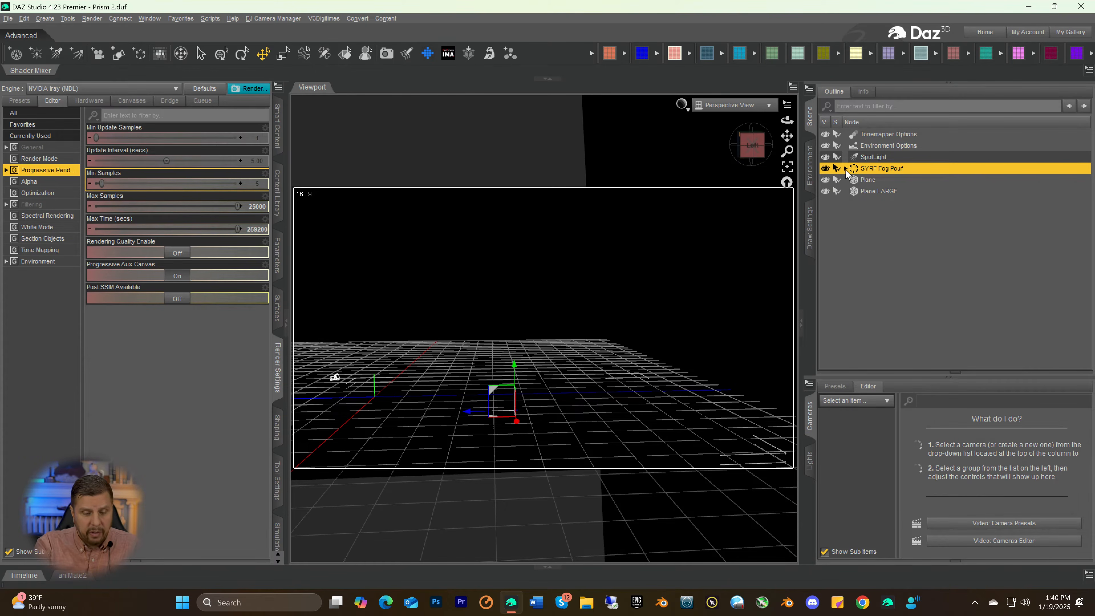
# Switch the viewport back to the Iray preview, select the small Plane in the beam and examine the projection from the front
pyautogui.hotkey('ctrl', '0')
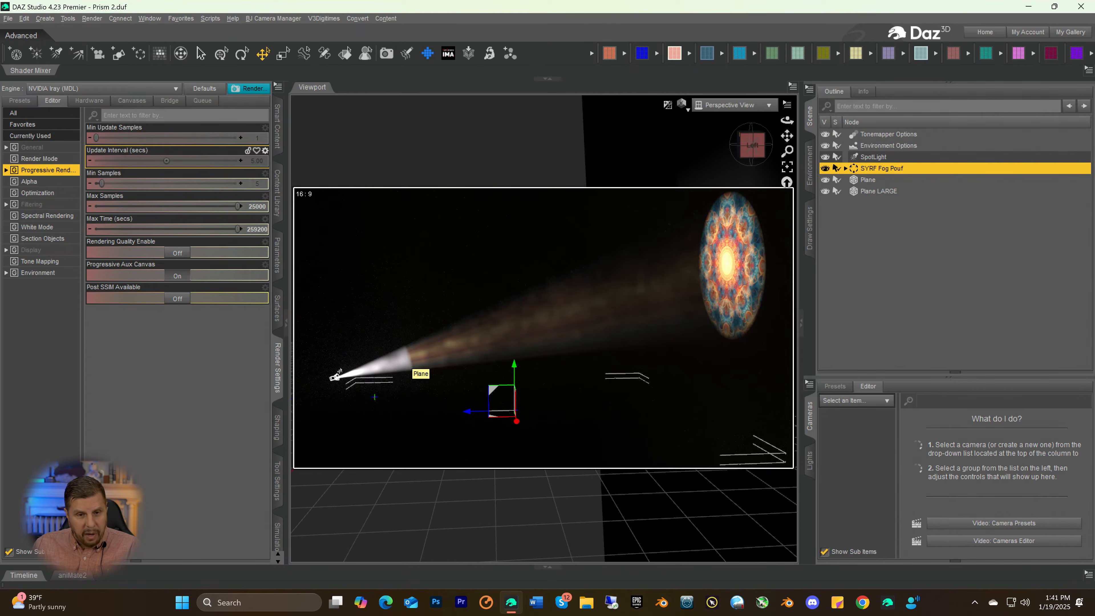
pyautogui.click(410, 365)
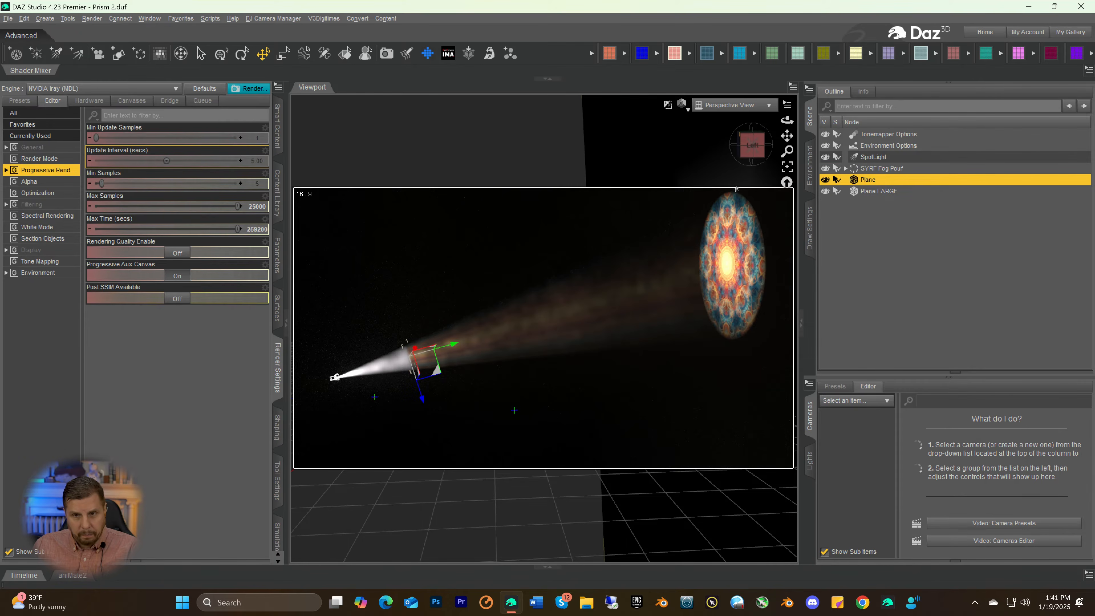
pyautogui.moveTo(754, 146); pyautogui.dragTo(780, 144)
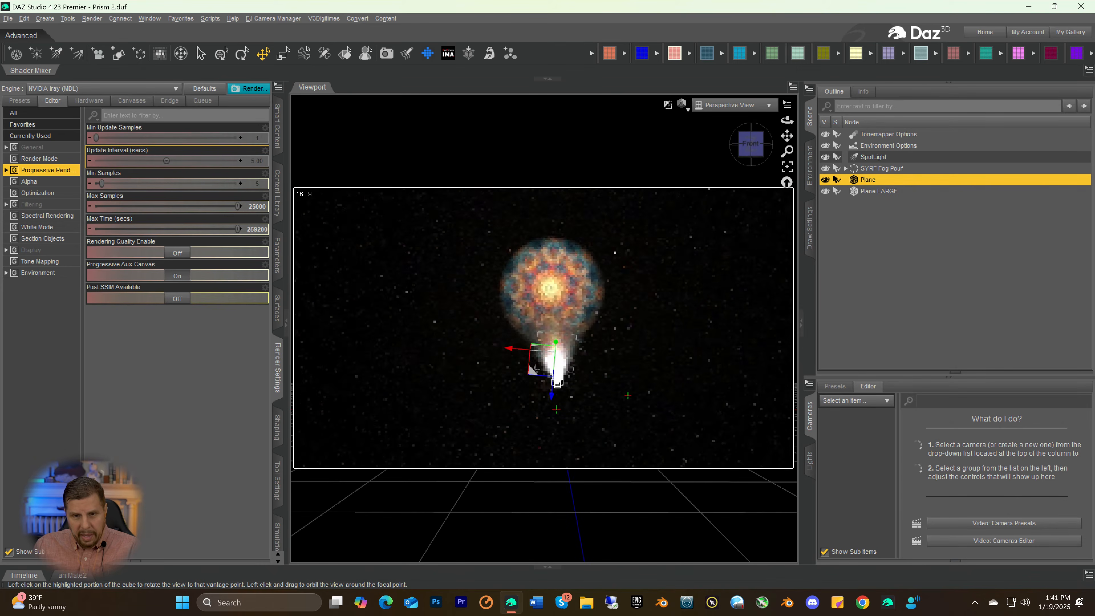
pyautogui.scroll(1, 668, 252)
pyautogui.scroll(4, 668, 252)
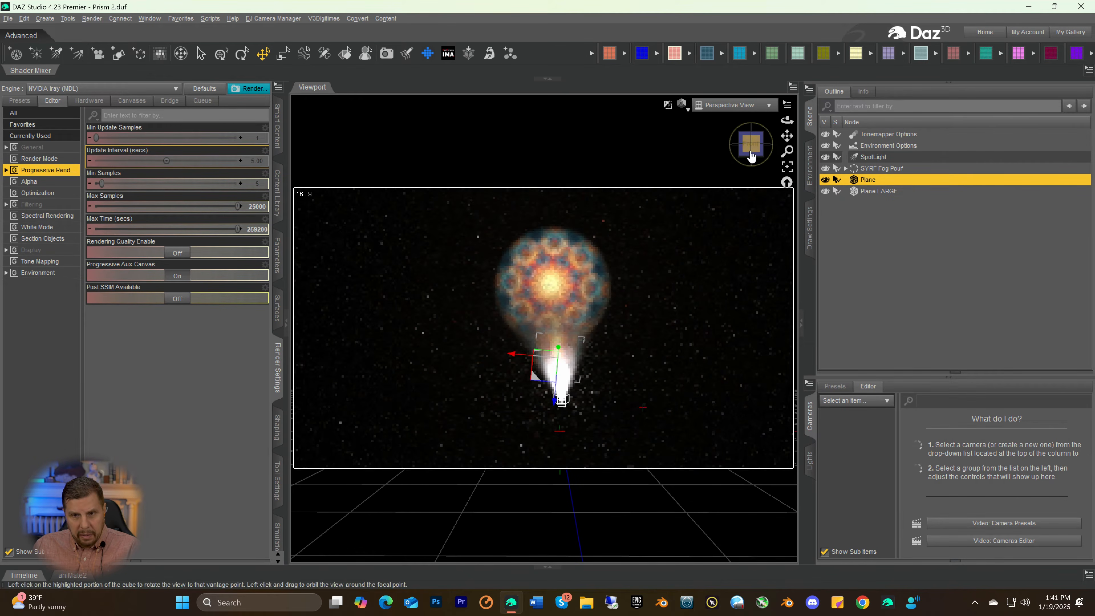
pyautogui.moveTo(749, 145)
pyautogui.mouseDown()
pyautogui.moveTo(772, 145)
pyautogui.moveTo(746, 162)
pyautogui.moveTo(763, 155)
pyautogui.mouseUp()
pyautogui.scroll(3, 718, 208)
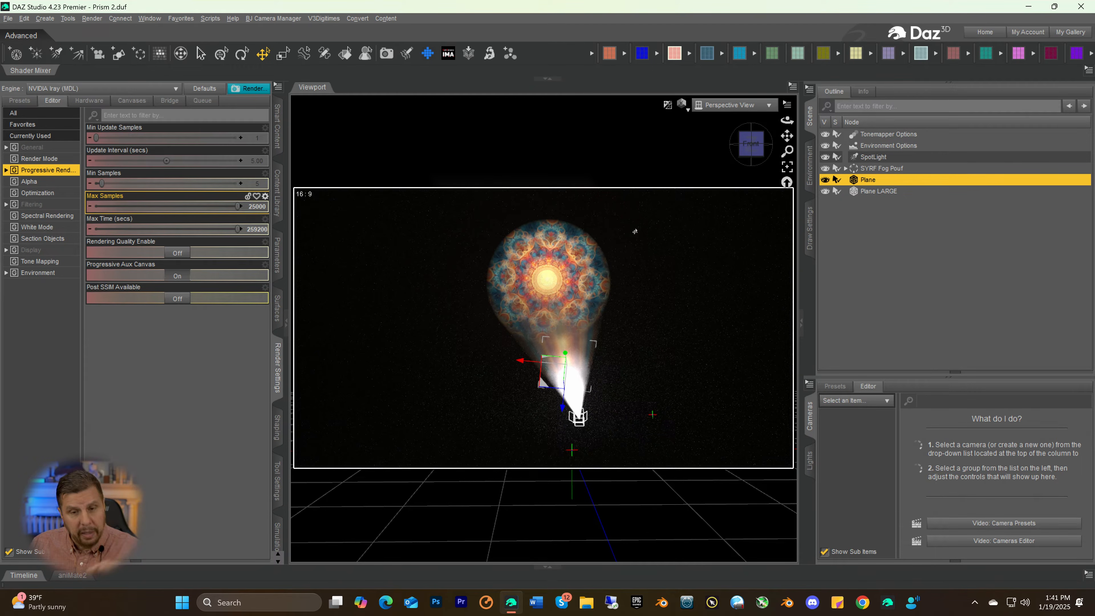
pyautogui.moveTo(748, 146); pyautogui.dragTo(740, 158)
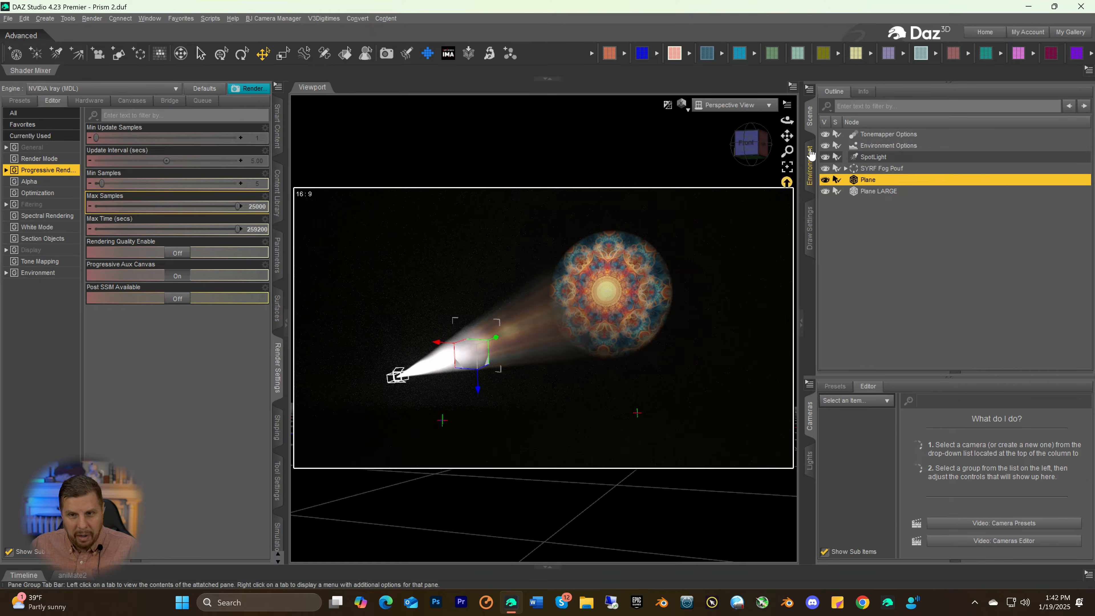
# Examine the coloured streaks of the fog beam from underneath, both close up and from farther away
pyautogui.click(746, 147)
pyautogui.moveTo(750, 147); pyautogui.dragTo(786, 101)
pyautogui.scroll(1, 762, 297)
pyautogui.scroll(3, 761, 298)
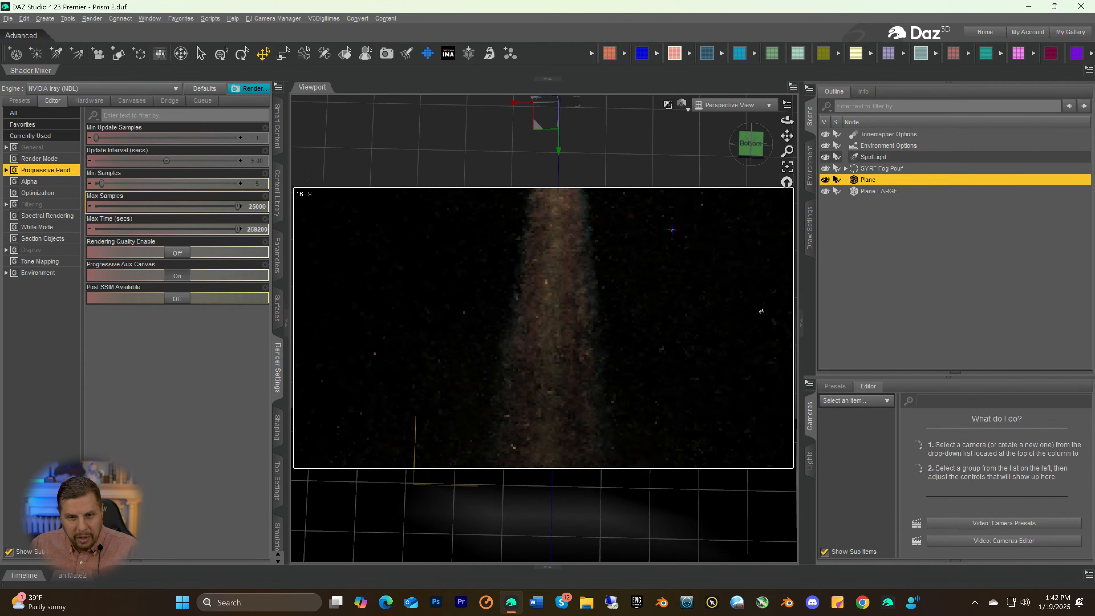
pyautogui.scroll(4, 746, 354)
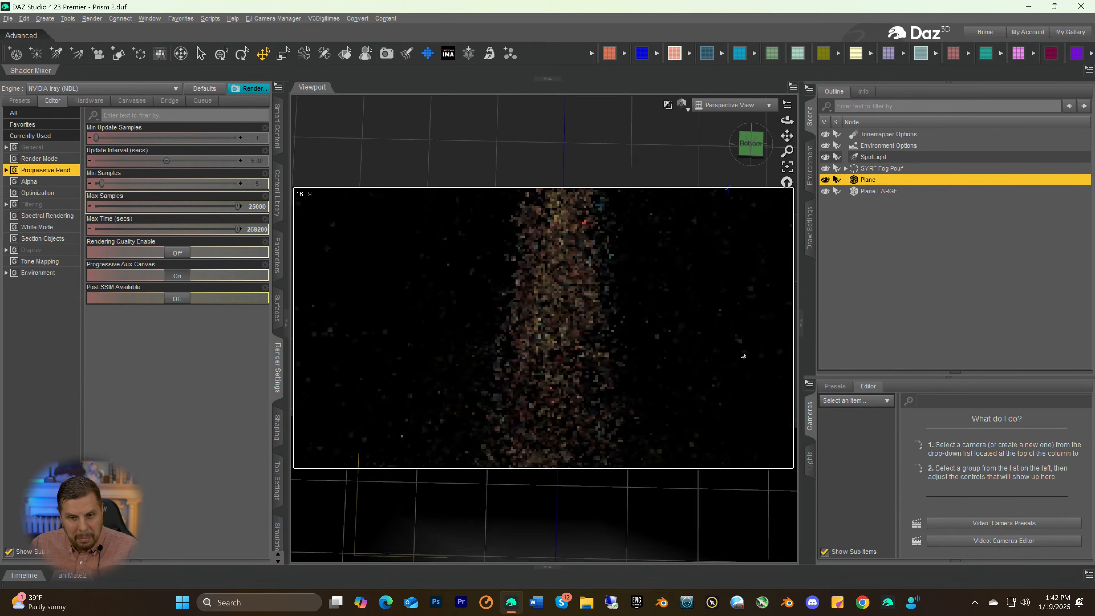
pyautogui.scroll(3, 739, 365)
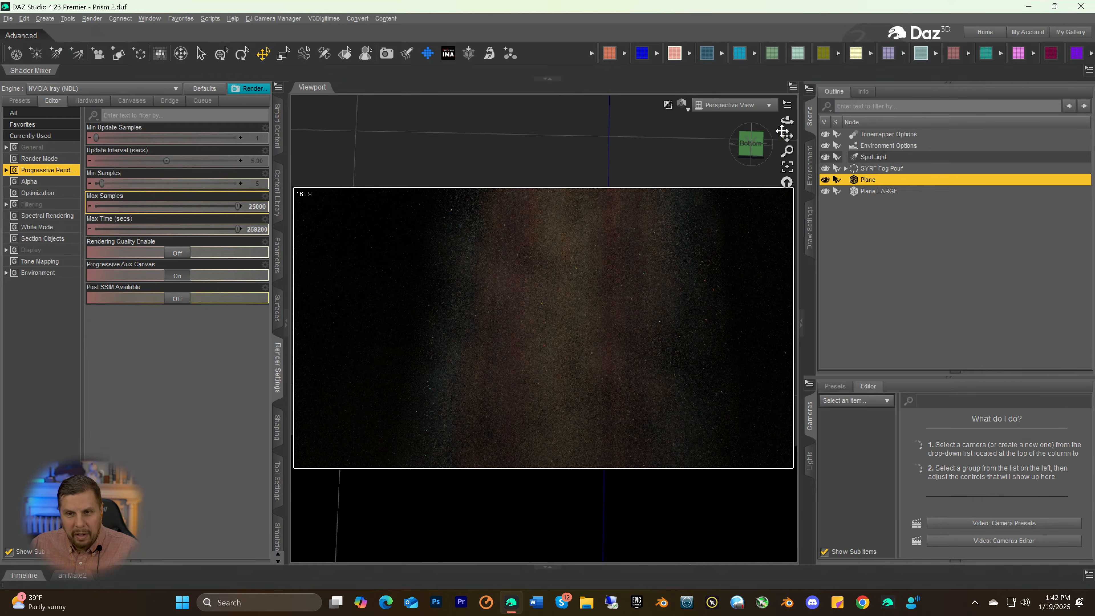
pyautogui.moveTo(787, 135); pyautogui.dragTo(727, 139)
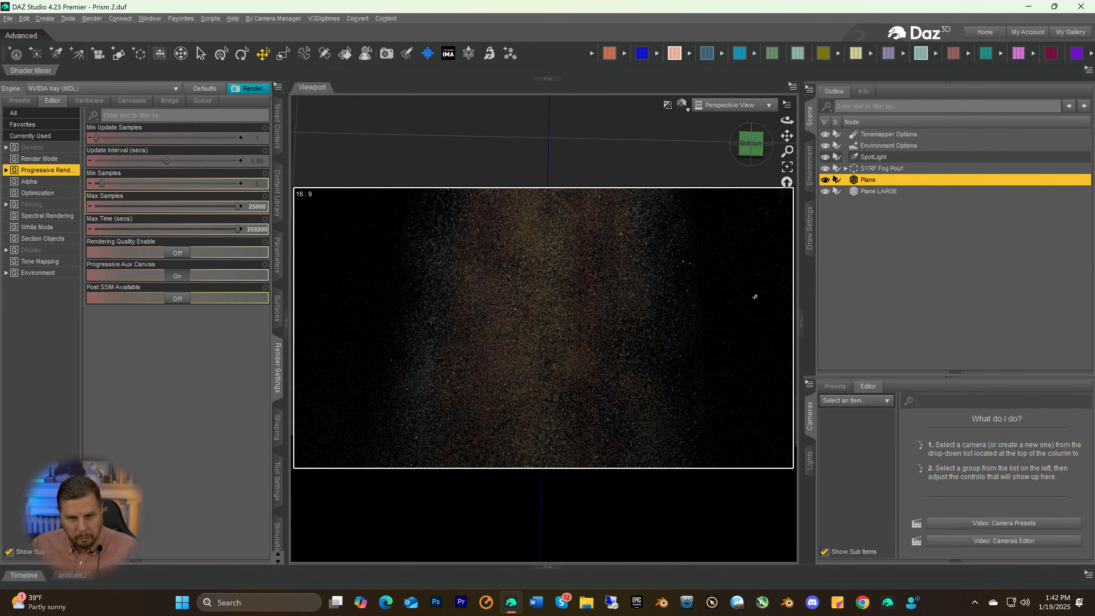
pyautogui.scroll(-3, 755, 297)
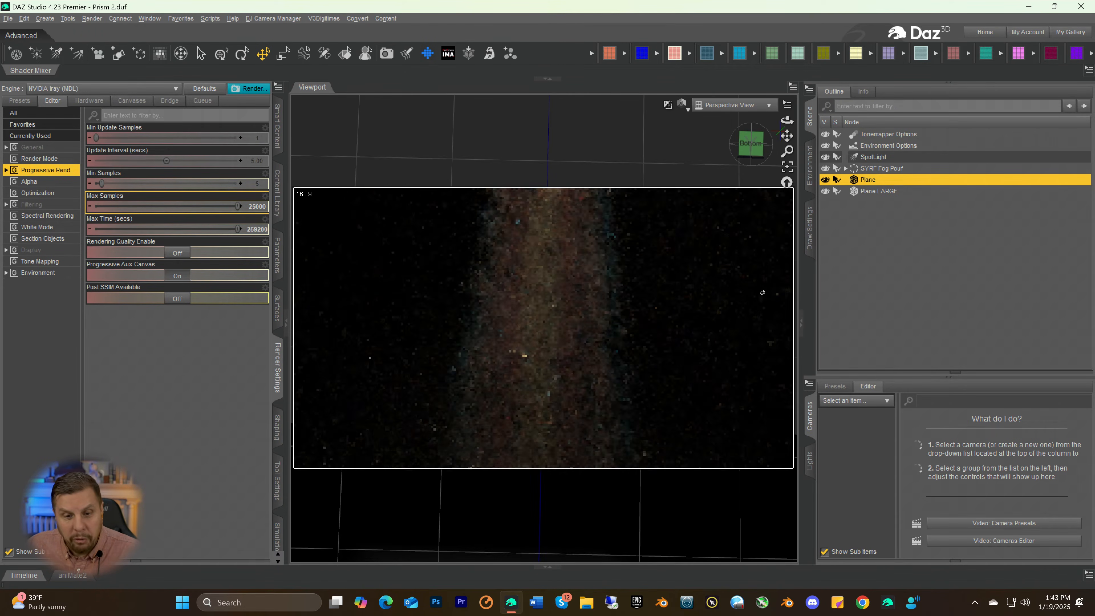
pyautogui.scroll(-3, 762, 293)
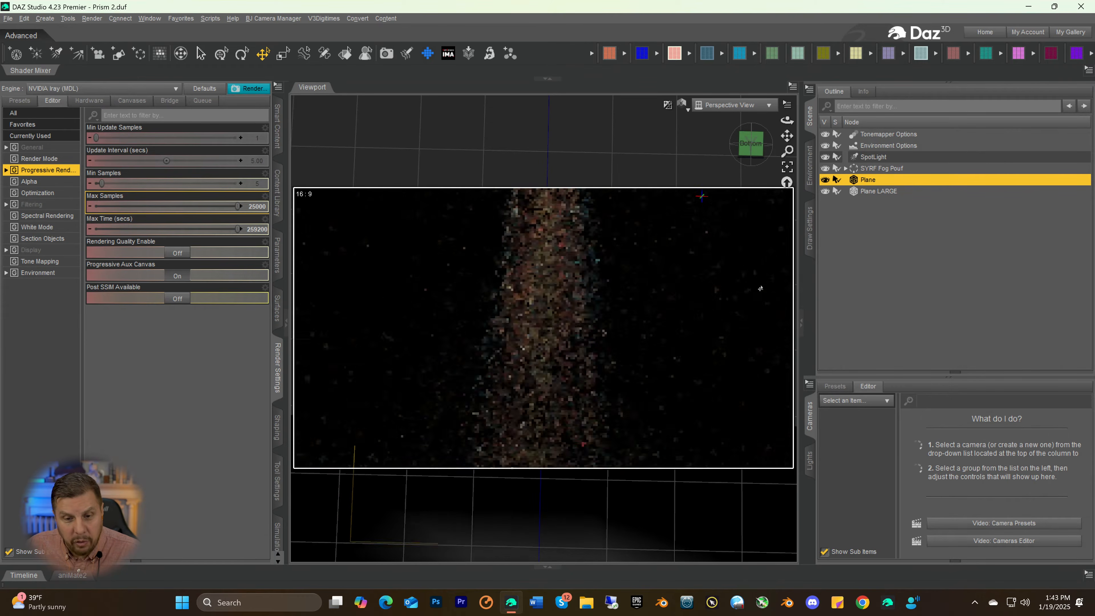
pyautogui.scroll(-3, 760, 289)
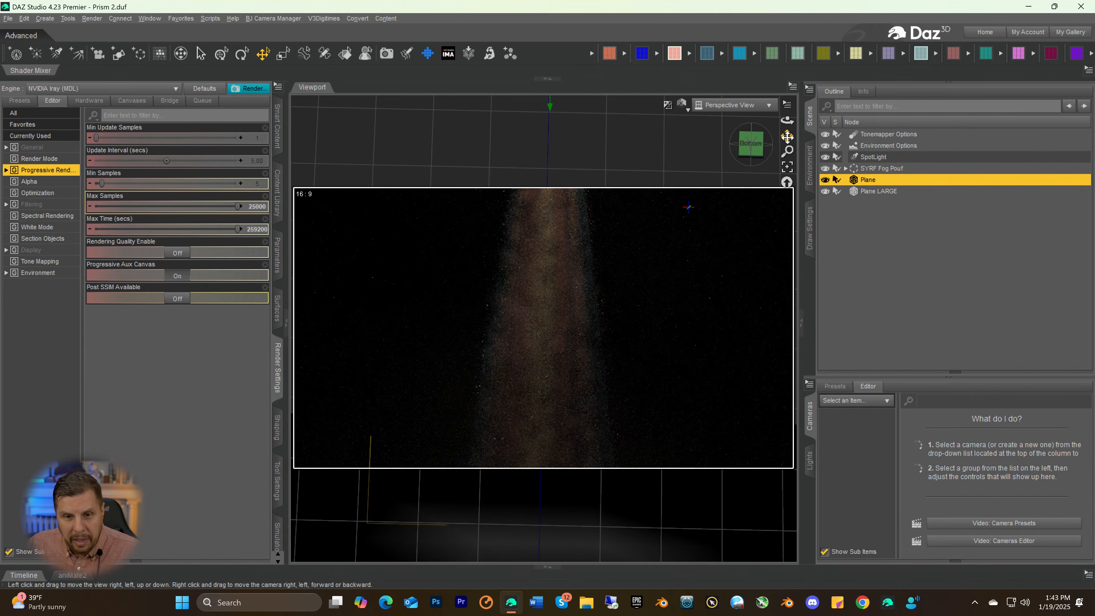
# Examine from below how the beam meets Plane LARGE and forms the mandala image
pyautogui.moveTo(788, 137); pyautogui.dragTo(793, 2)
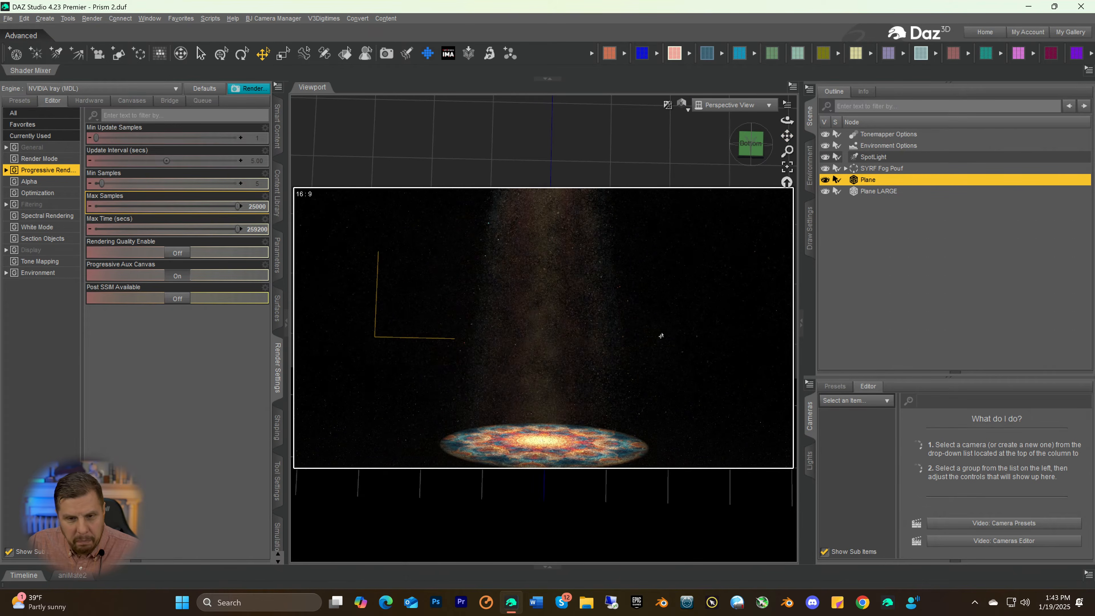
pyautogui.moveTo(750, 146); pyautogui.dragTo(753, 138)
pyautogui.moveTo(753, 276); pyautogui.dragTo(724, 250)
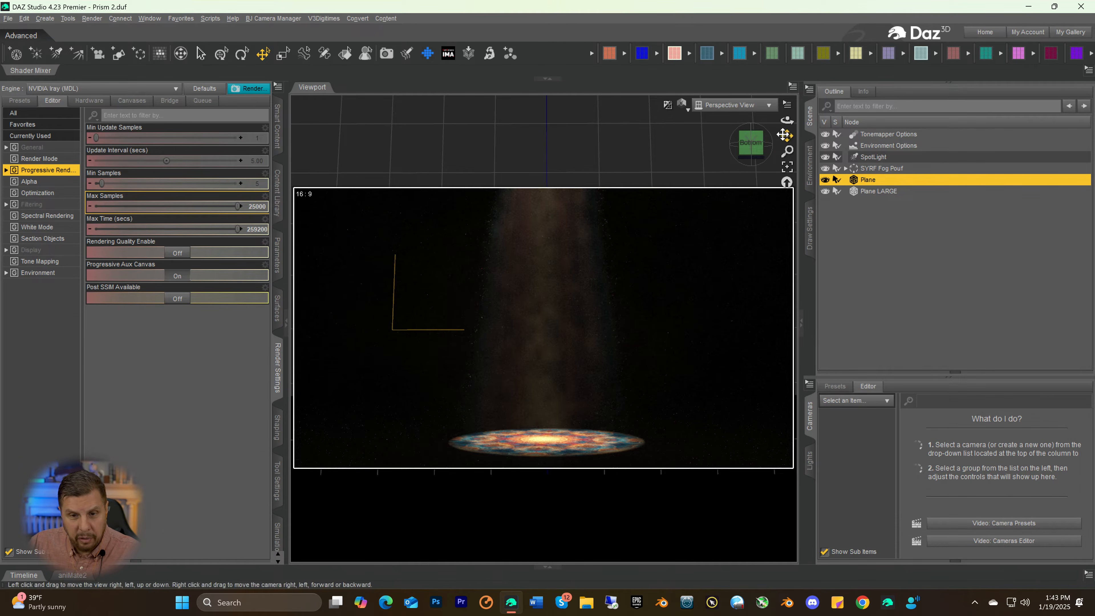
pyautogui.moveTo(787, 135); pyautogui.dragTo(737, 276)
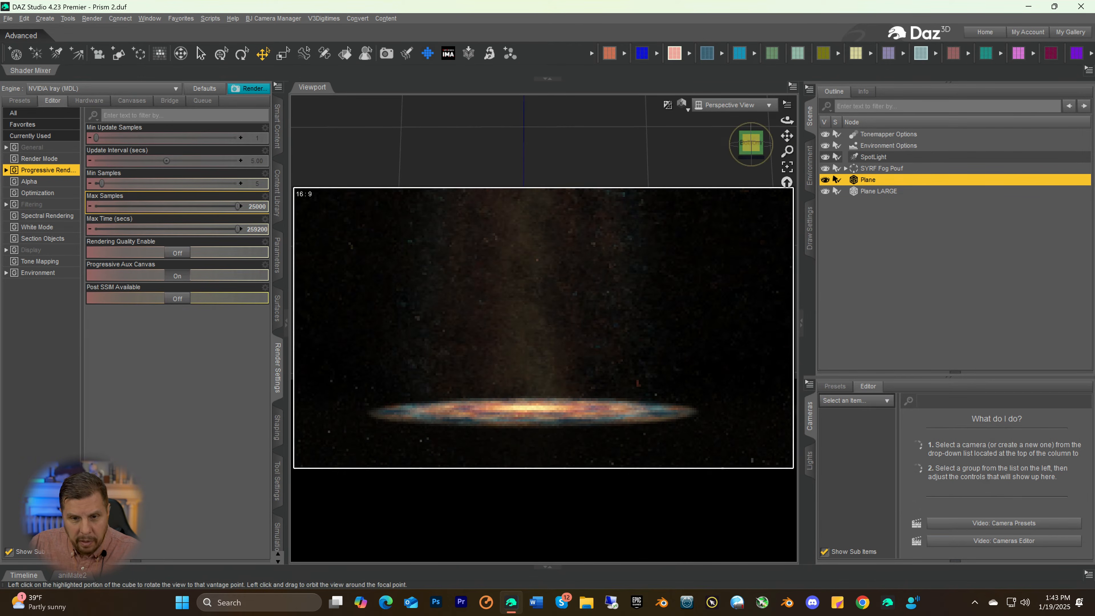
pyautogui.moveTo(751, 142)
pyautogui.mouseDown()
pyautogui.moveTo(791, 146)
pyautogui.moveTo(748, 151)
pyautogui.mouseUp()
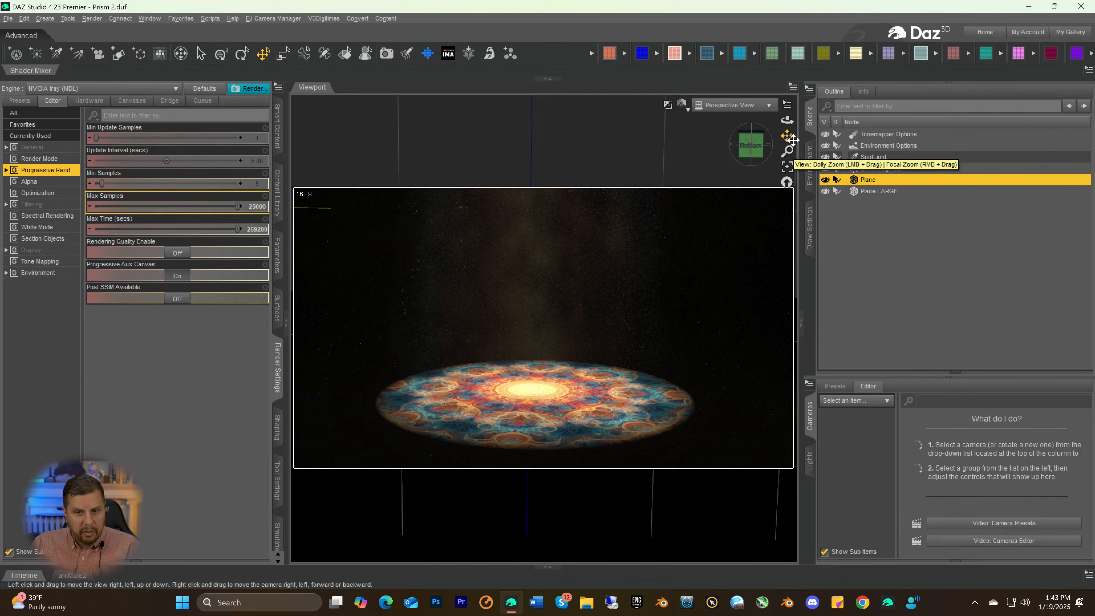
# View the projection from above and frame the whole beam, from spotlight to mandala, from the left side
pyautogui.moveTo(787, 151); pyautogui.dragTo(751, 139)
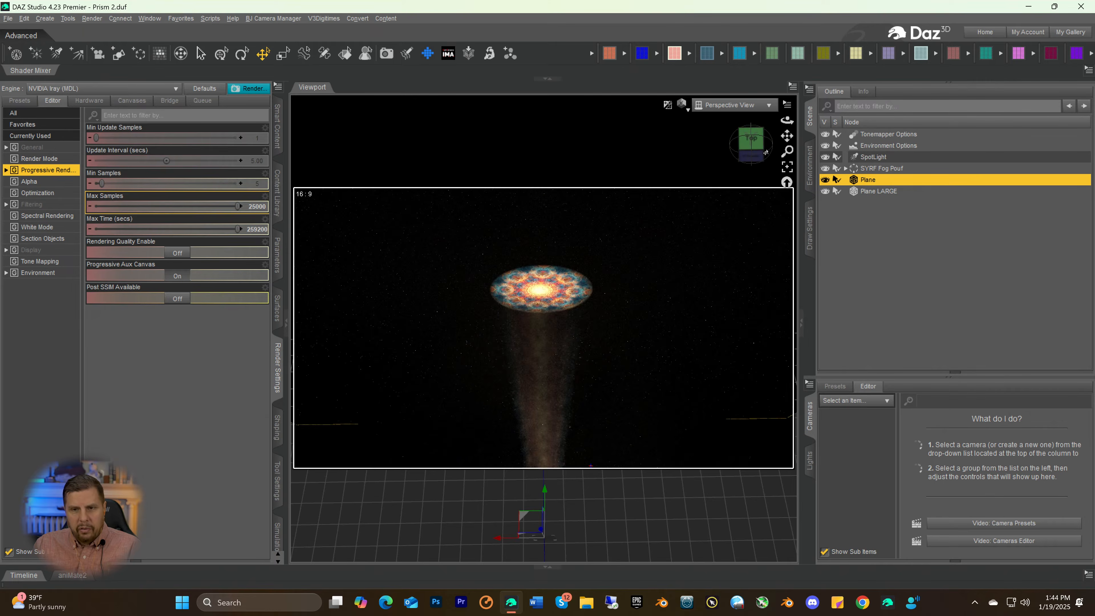
pyautogui.moveTo(758, 153); pyautogui.dragTo(682, 111)
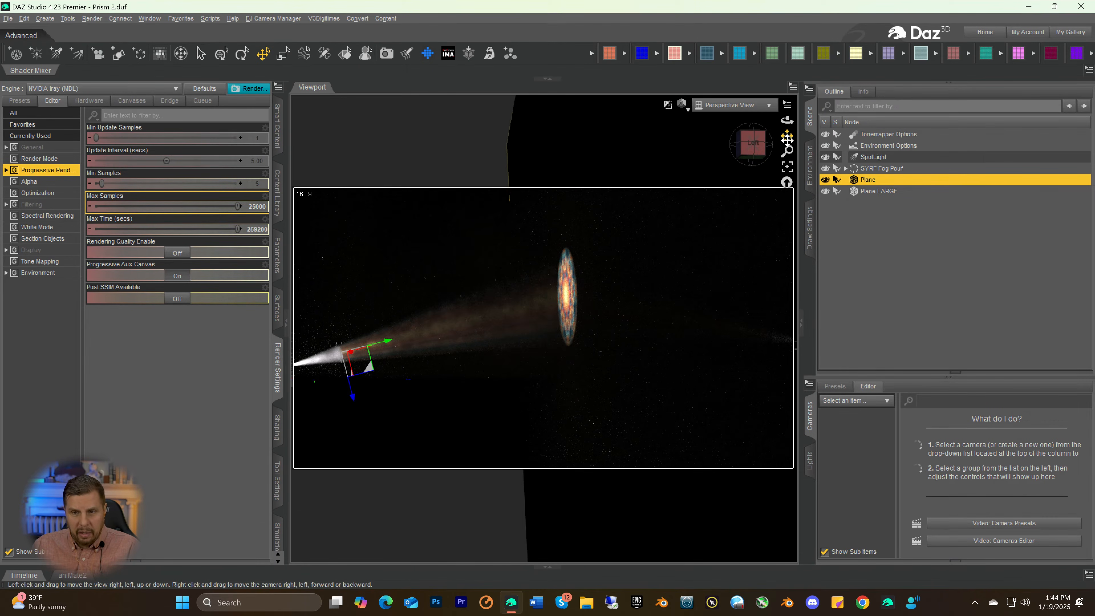
pyautogui.moveTo(787, 136); pyautogui.dragTo(881, 111)
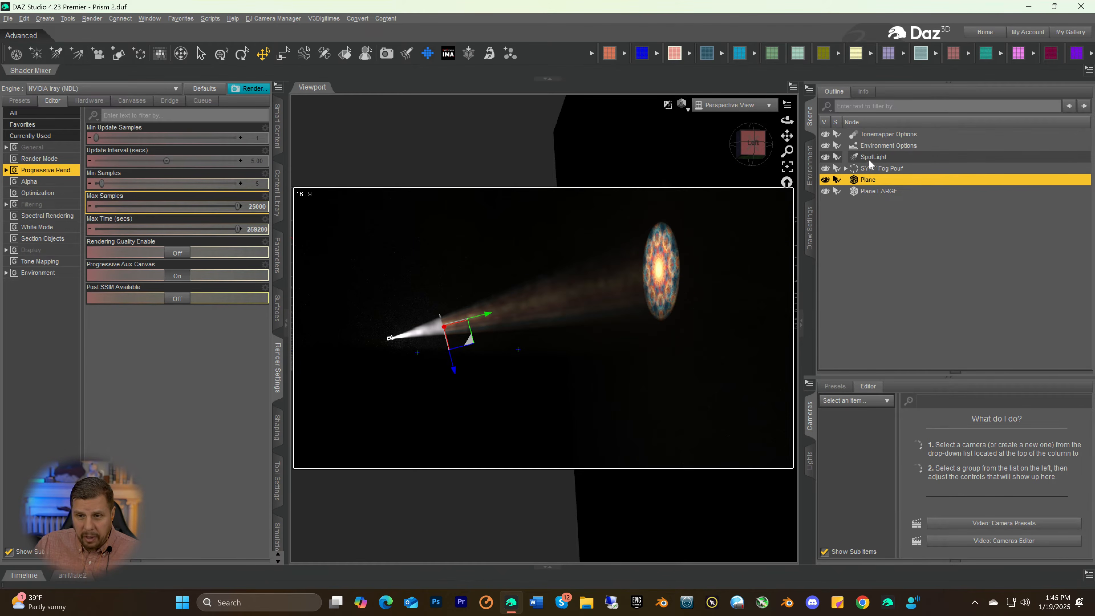
# Select Plane LARGE, open its surface settings and set its Base Color to black
pyautogui.click(864, 193)
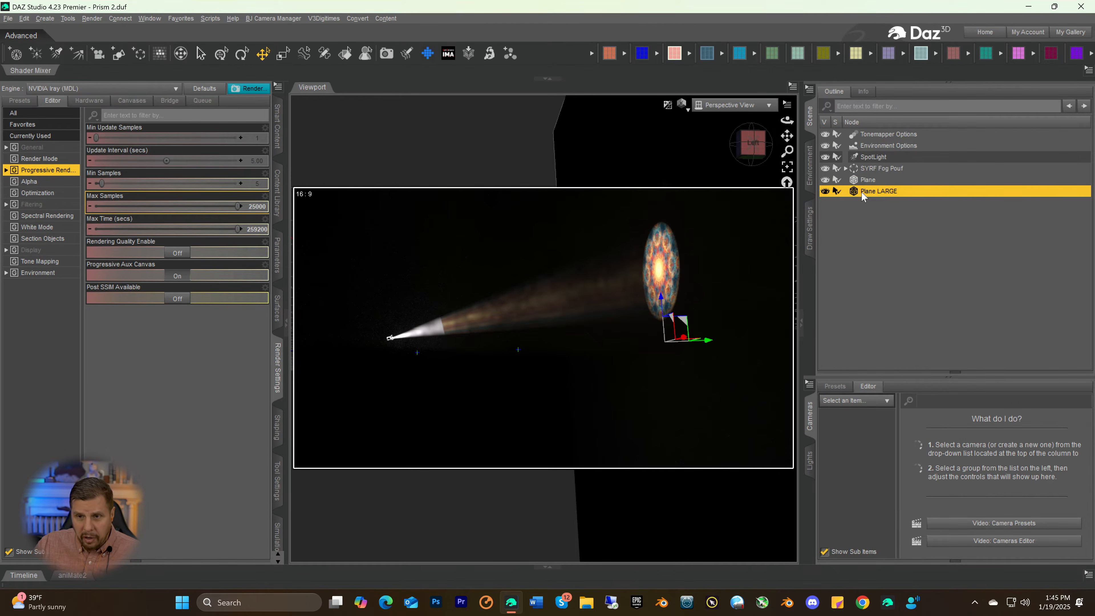
pyautogui.click(276, 309)
pyautogui.click(37, 150)
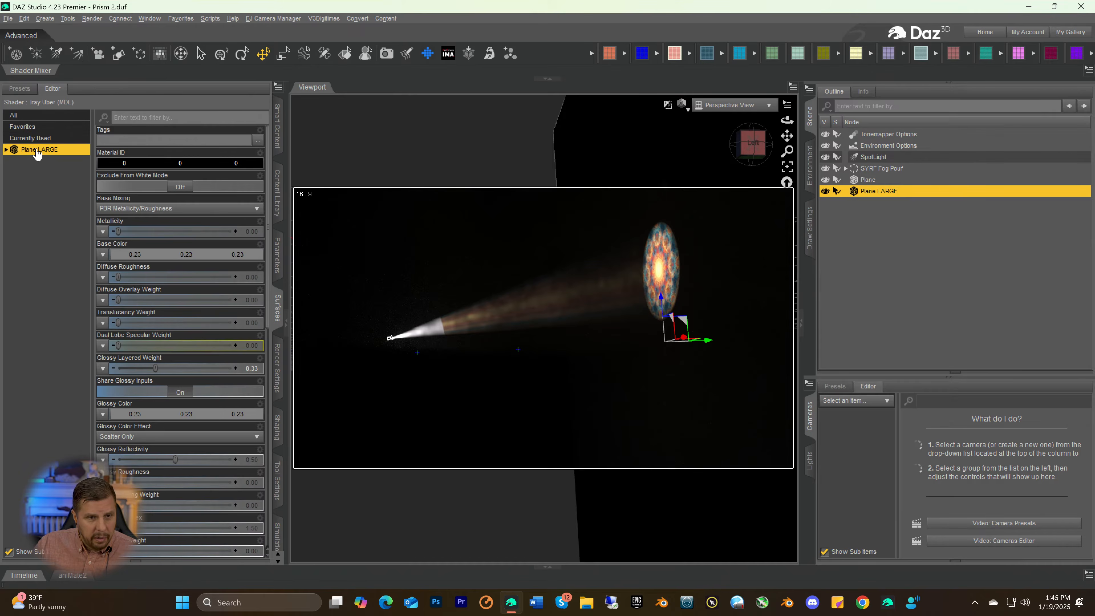
pyautogui.click(153, 252)
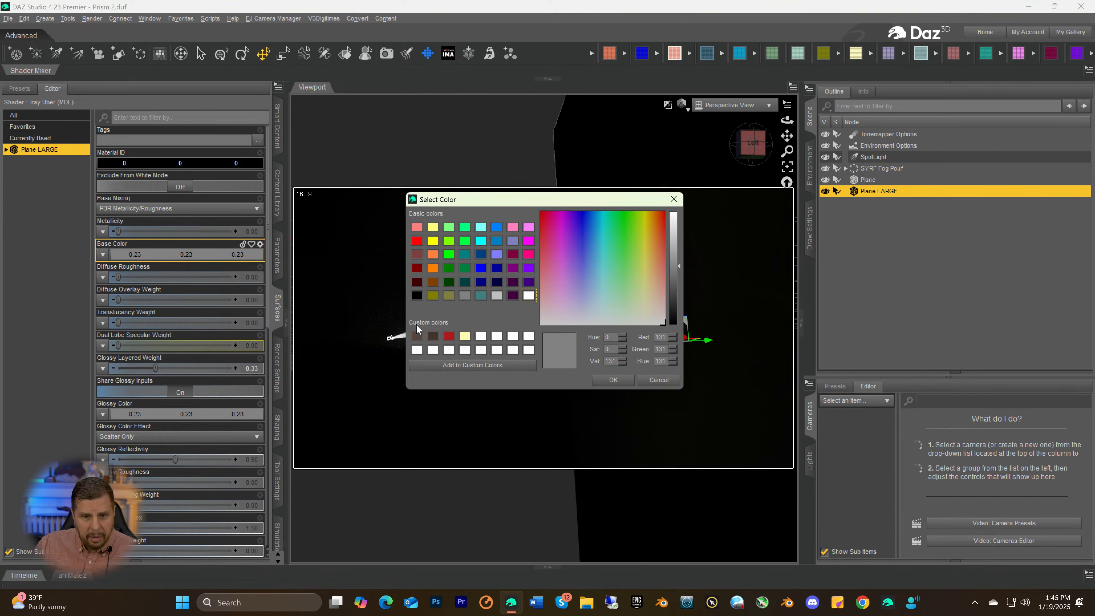
pyautogui.click(416, 295)
pyautogui.click(615, 380)
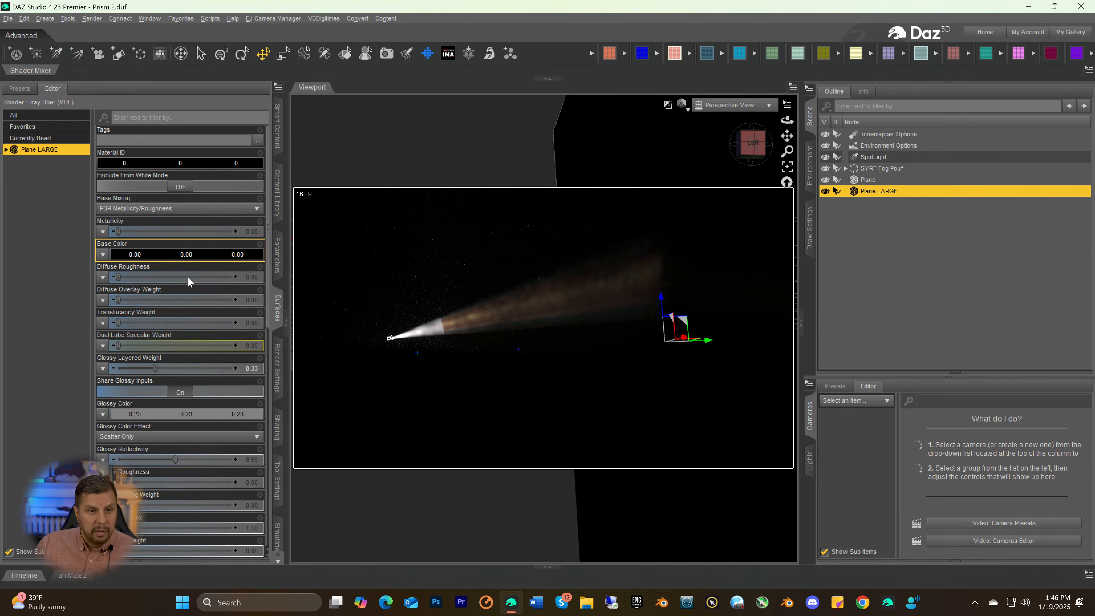
# Set the Base Color of Plane LARGE to light grey with RGB 192, 192, 192
pyautogui.click(150, 258)
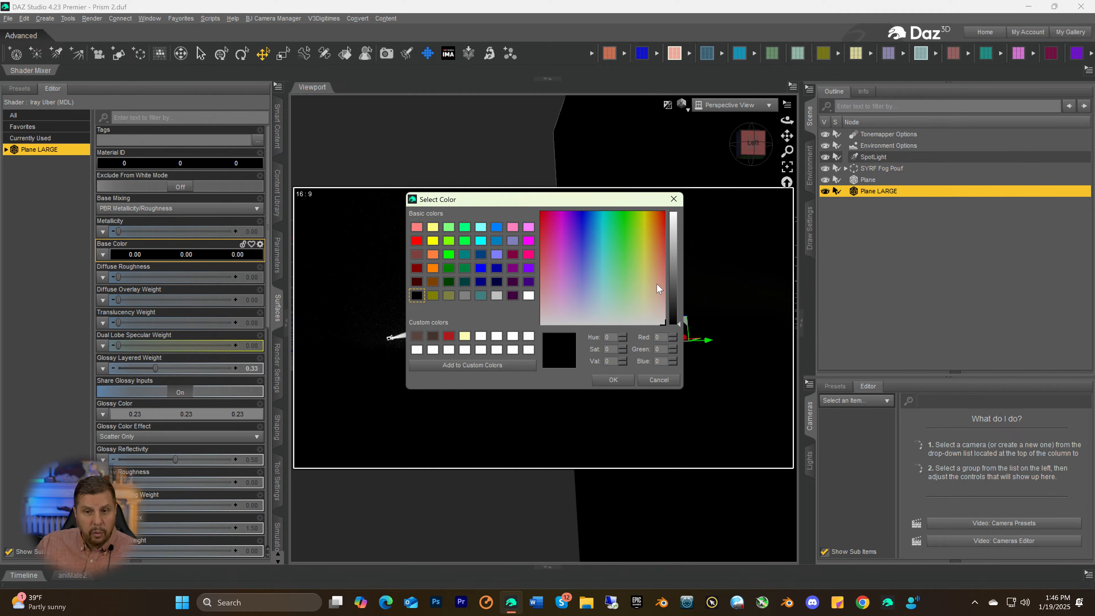
pyautogui.moveTo(671, 292); pyautogui.dragTo(669, 239)
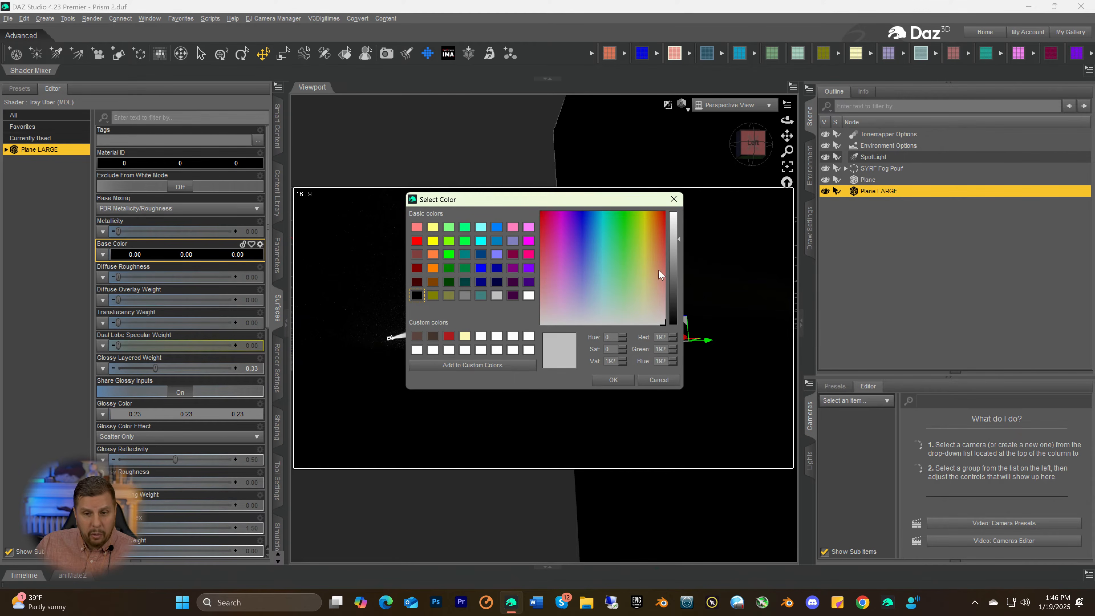
pyautogui.click(617, 378)
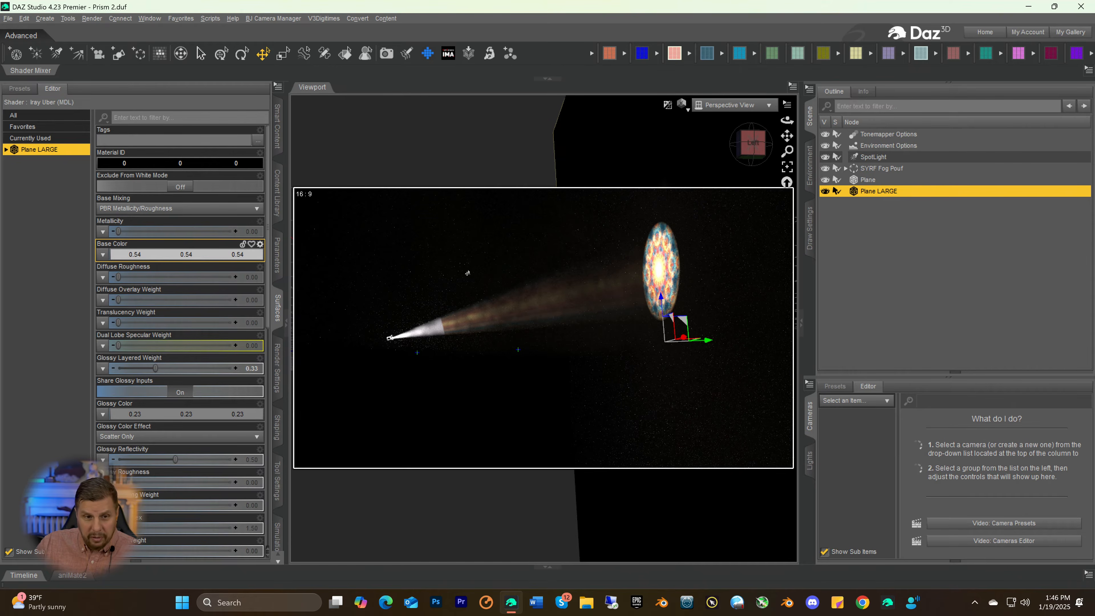
# Brighten the Base Color of Plane LARGE to near-white with RGB 246, 246, 246
pyautogui.click(156, 254)
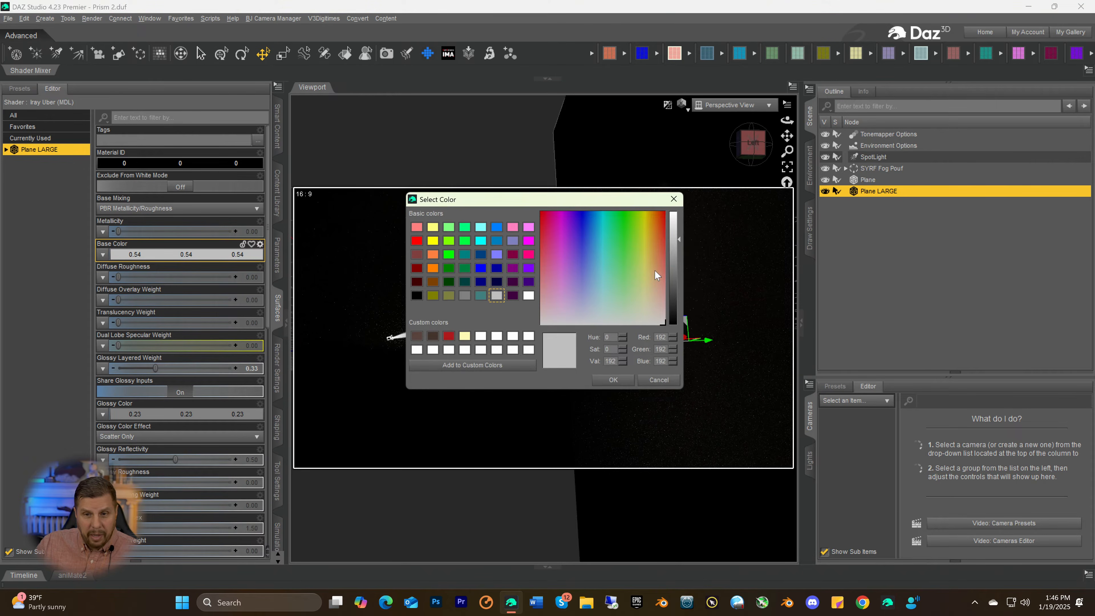
pyautogui.moveTo(674, 250); pyautogui.dragTo(674, 215)
pyautogui.click(621, 380)
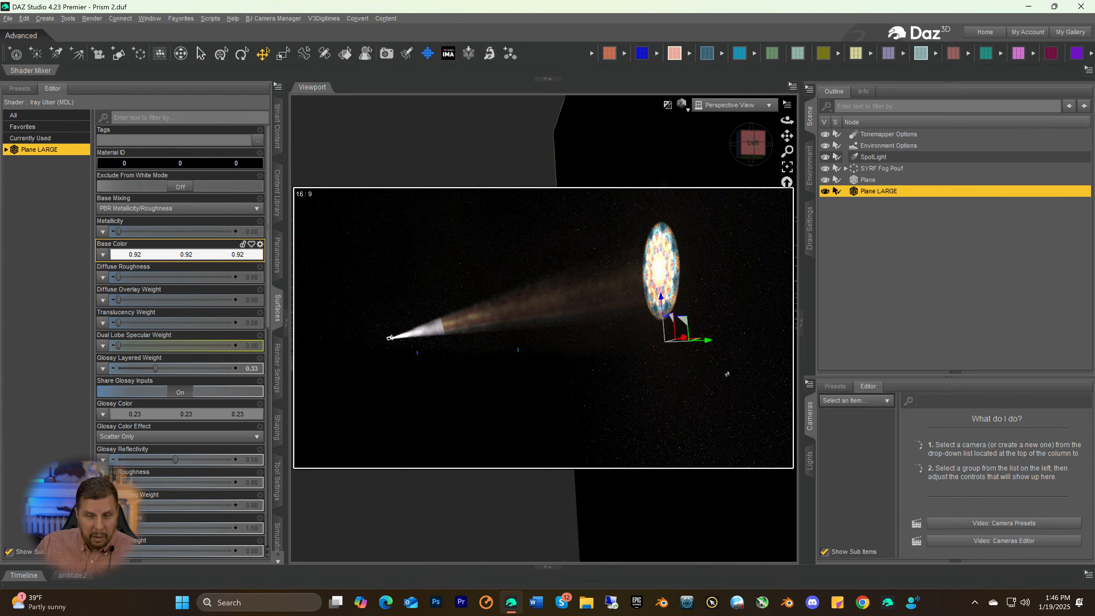
# Darken the Base Color of Plane LARGE to mid-grey with RGB 113, 113, 113
pyautogui.click(158, 256)
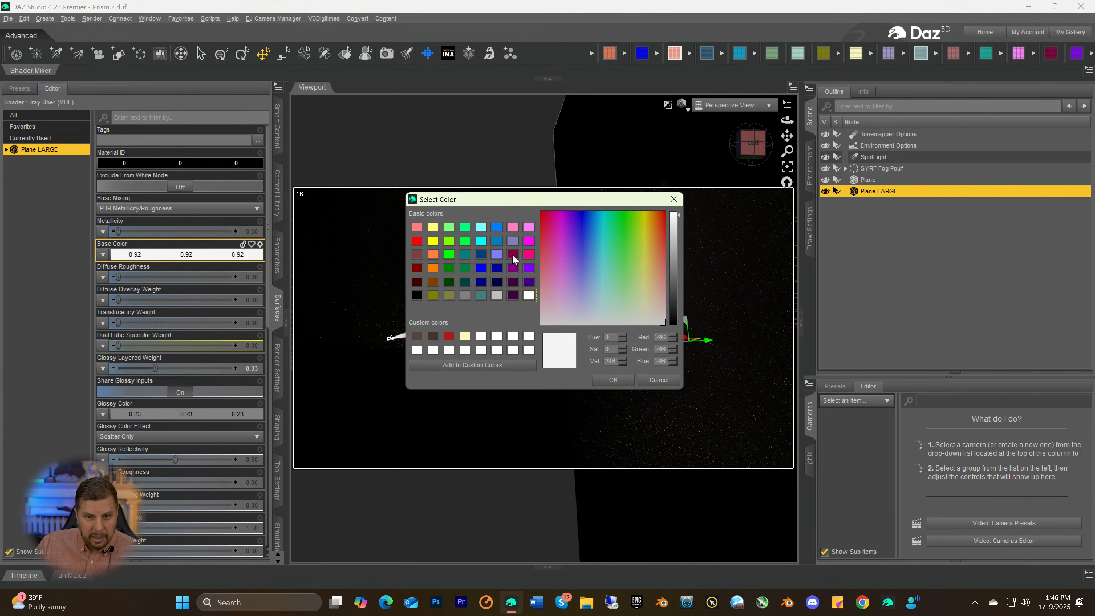
pyautogui.moveTo(672, 261); pyautogui.dragTo(669, 275)
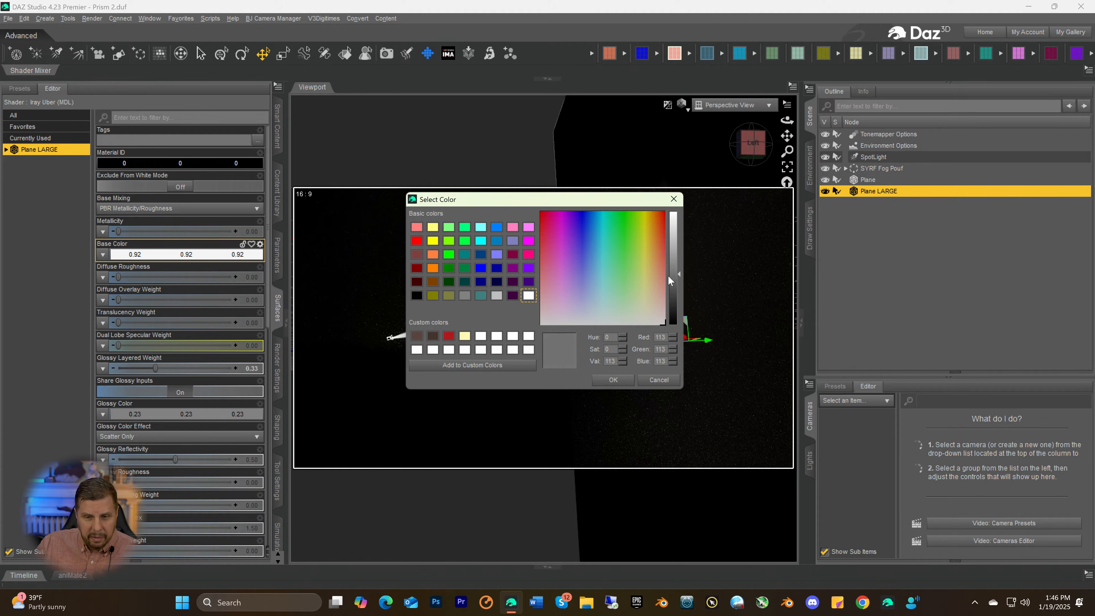
pyautogui.click(619, 381)
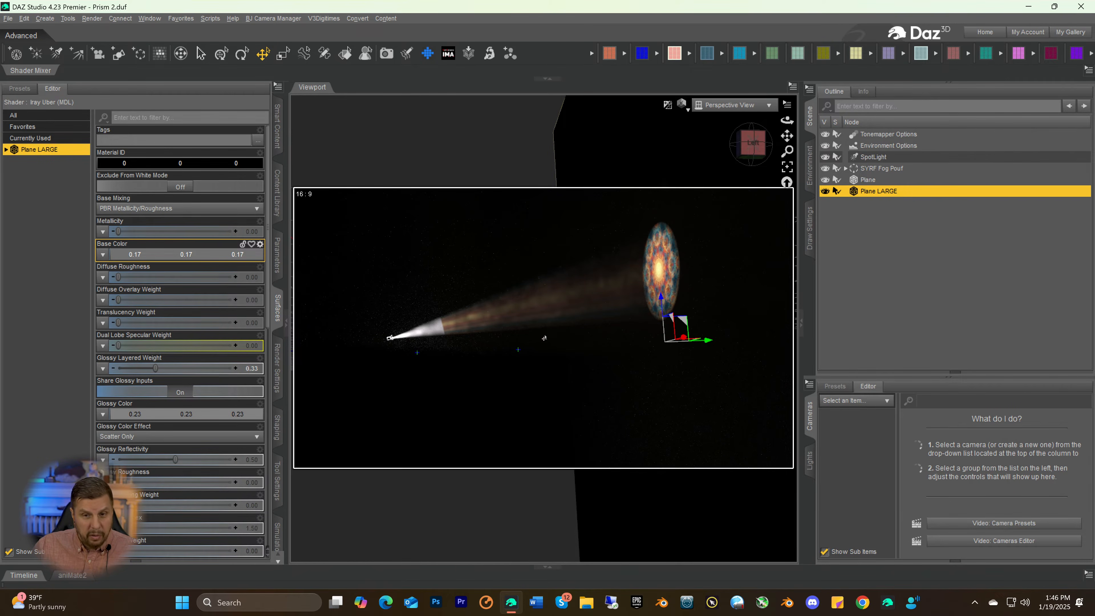
# Select the SYRF Fog Pouf, Plane LARGE, Plane and SpotLight in turn to review what makes up the projection
pyautogui.click(758, 144)
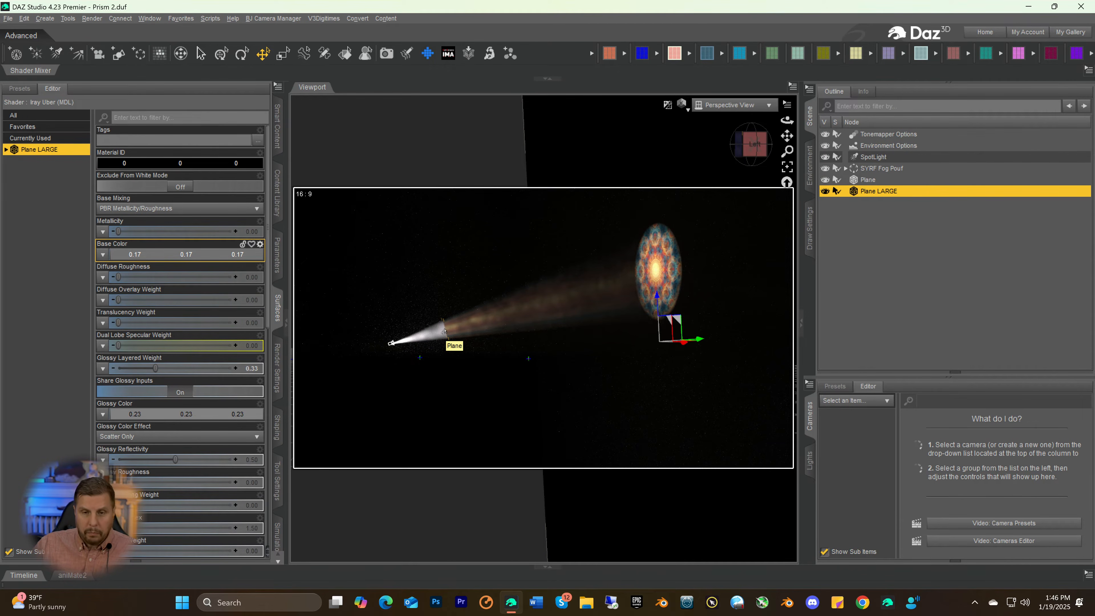
pyautogui.click(862, 172)
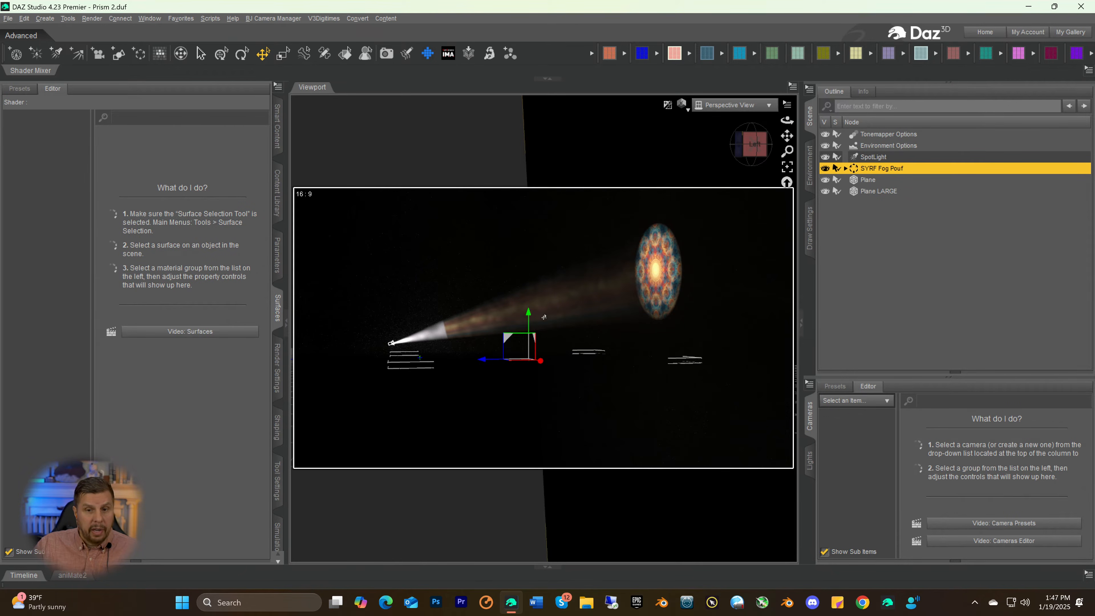
pyautogui.moveTo(753, 145); pyautogui.dragTo(742, 177)
pyautogui.click(745, 145)
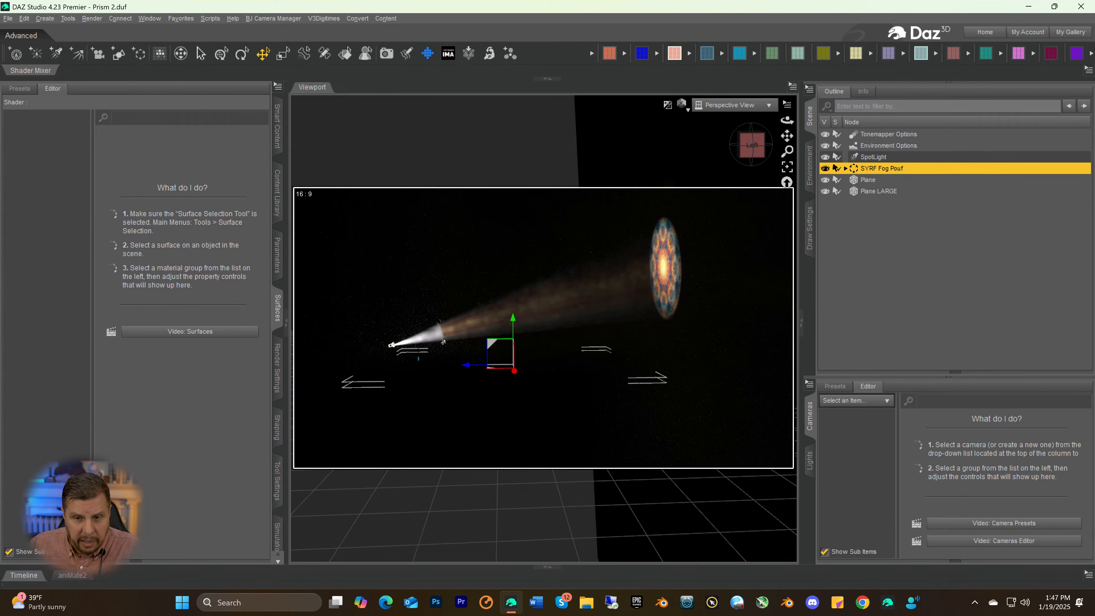
pyautogui.click(730, 240)
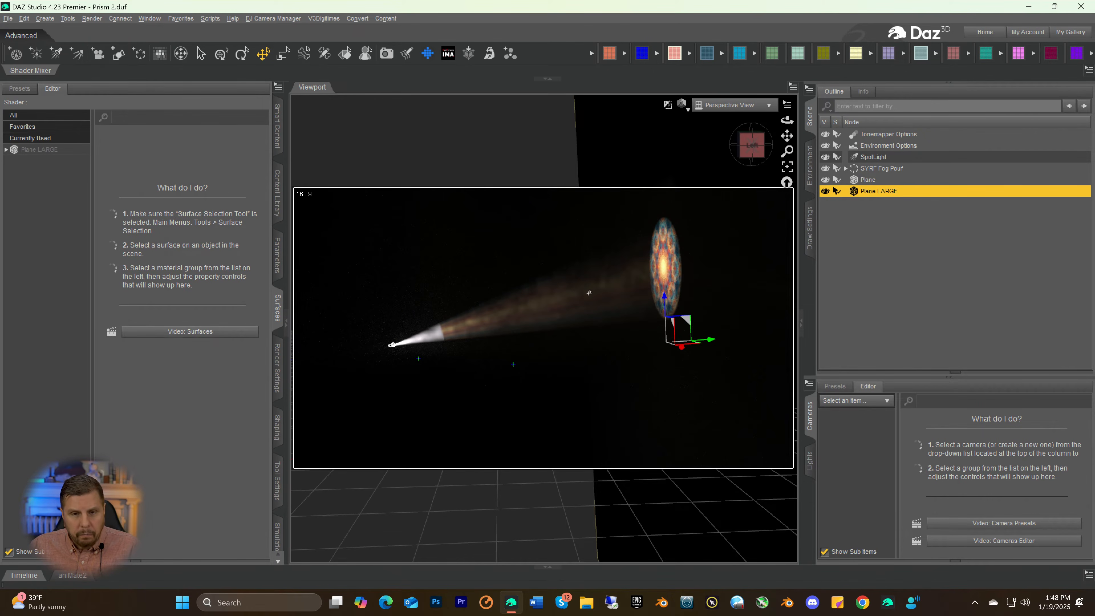
pyautogui.click(442, 338)
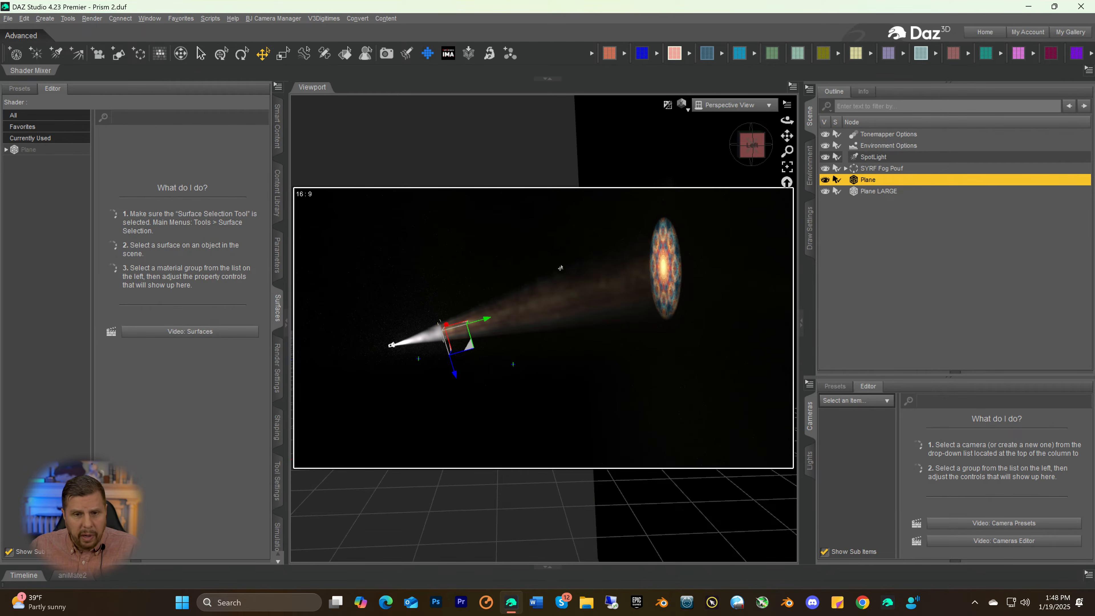
pyautogui.click(391, 347)
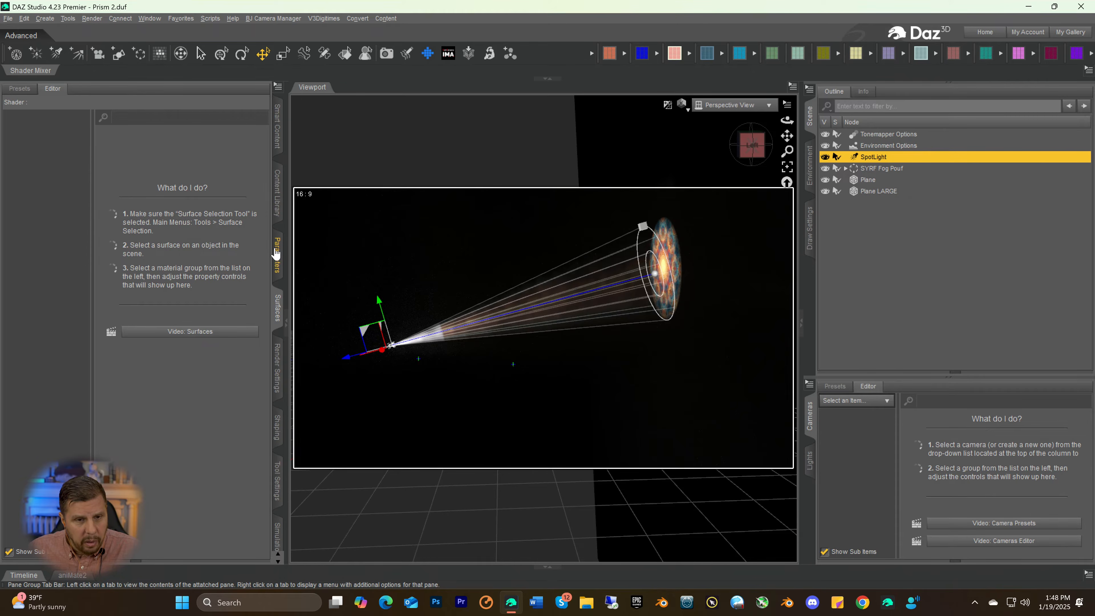
# Toggle the Caustic Sampler in the render optimization settings to compare the beam, leaving it off
pyautogui.click(277, 362)
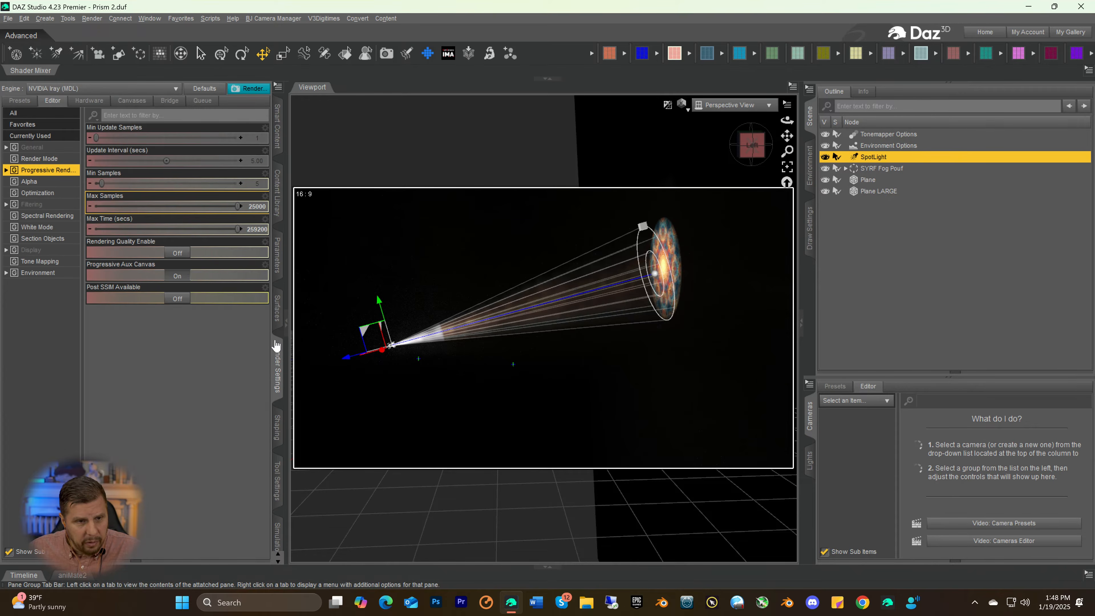
pyautogui.click(33, 196)
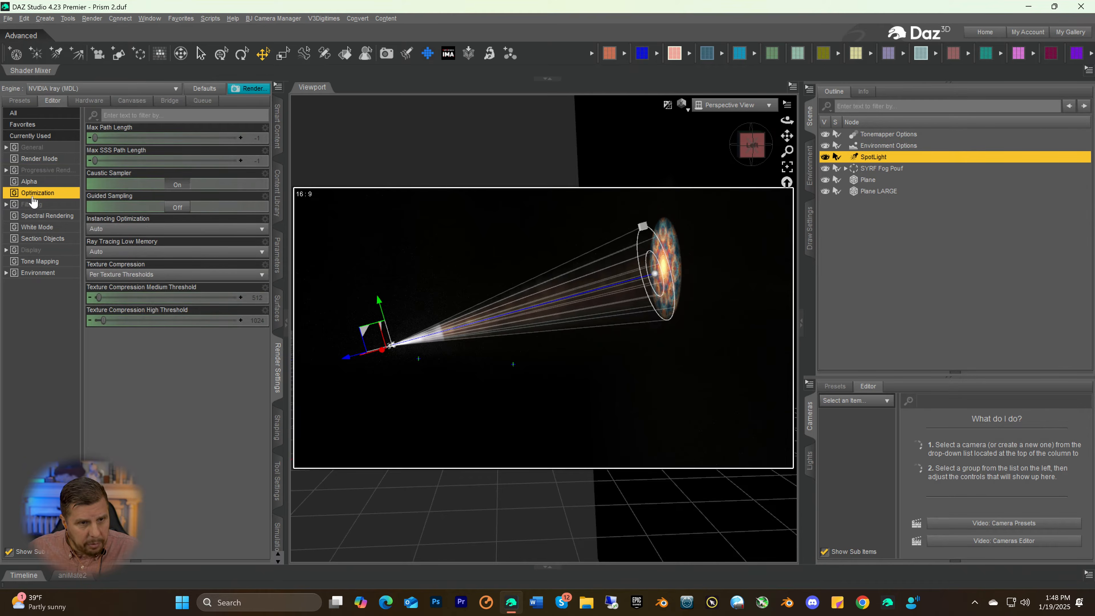
pyautogui.click(177, 185)
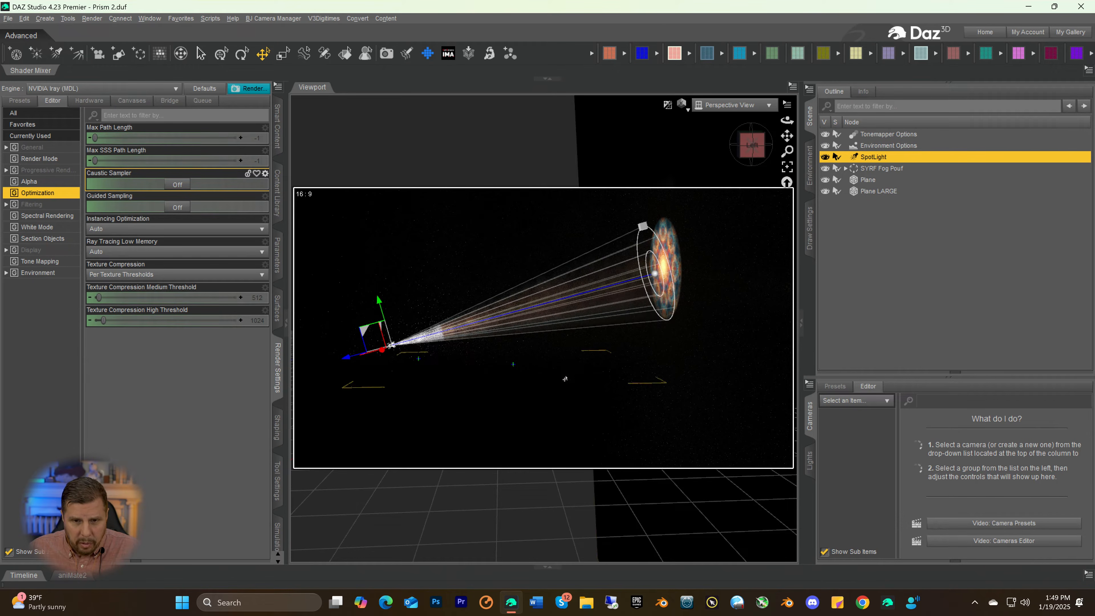
pyautogui.click(893, 247)
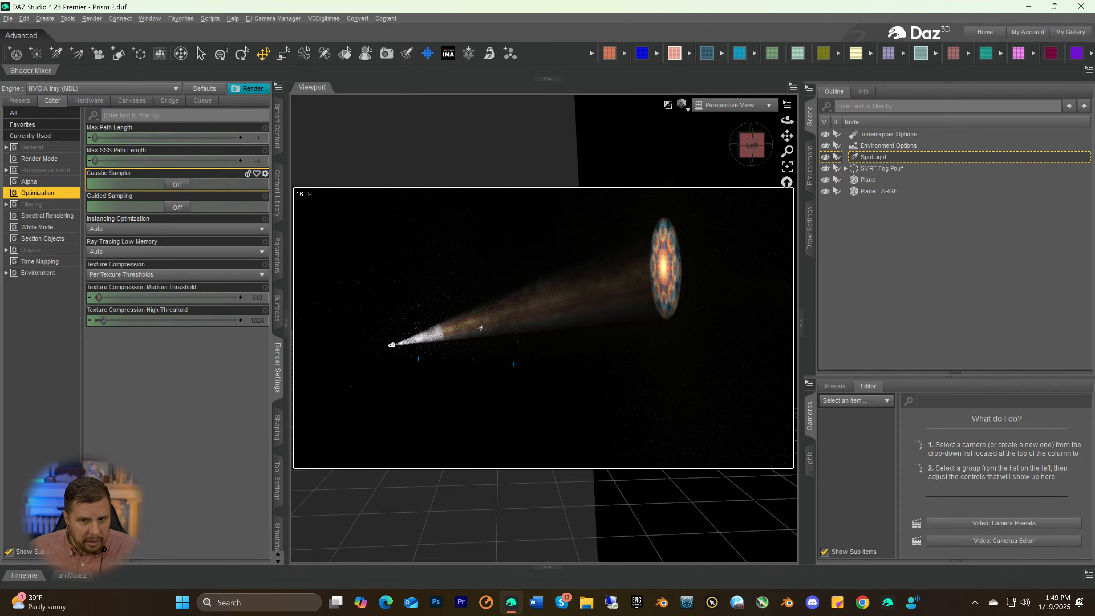
pyautogui.click(174, 186)
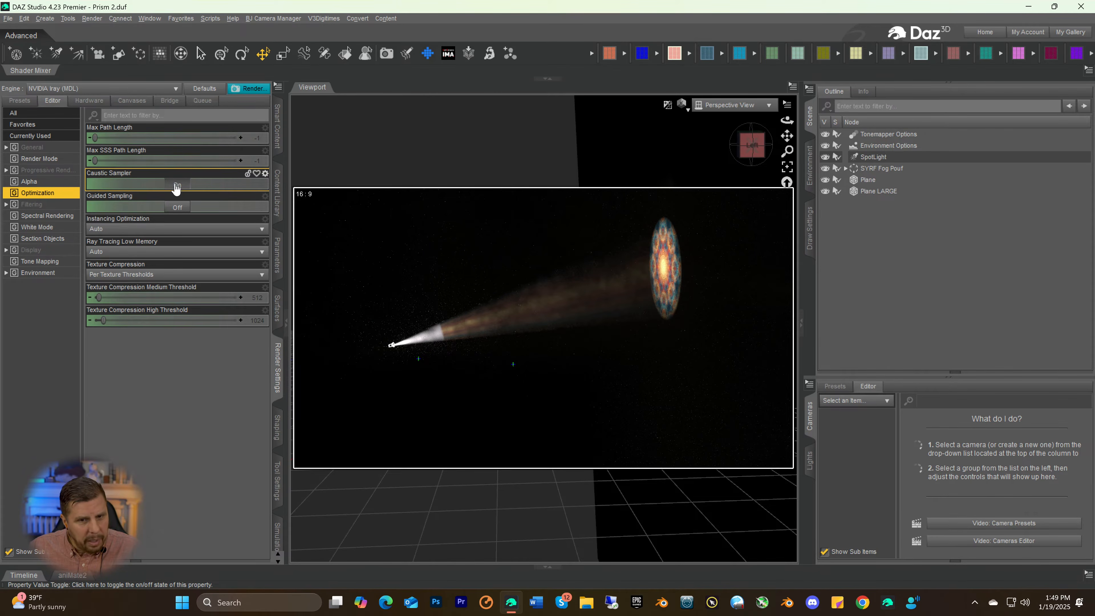
pyautogui.click(176, 186)
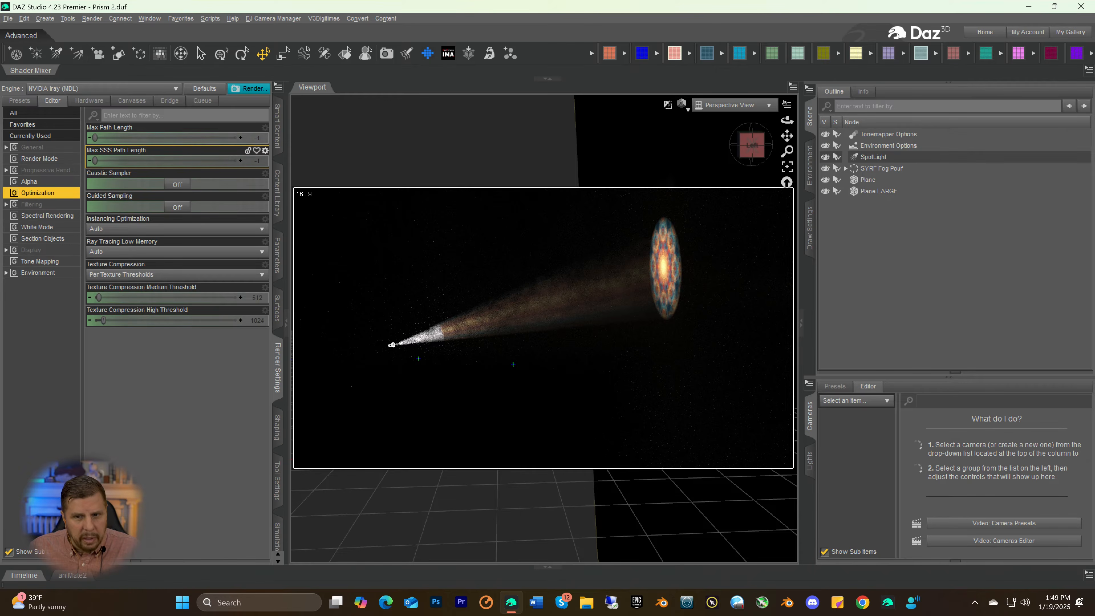
# Set the environment backdrop's Background color to white with RGB 255, 255, 255
pyautogui.moveTo(741, 146); pyautogui.dragTo(750, 150)
pyautogui.click(750, 150)
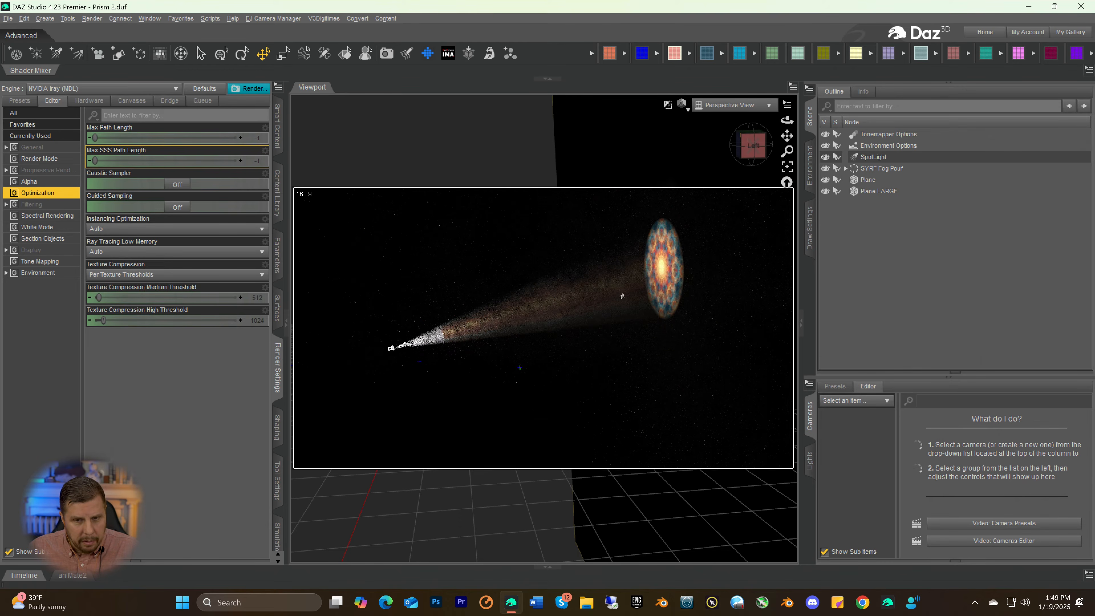
pyautogui.scroll(5, 566, 342)
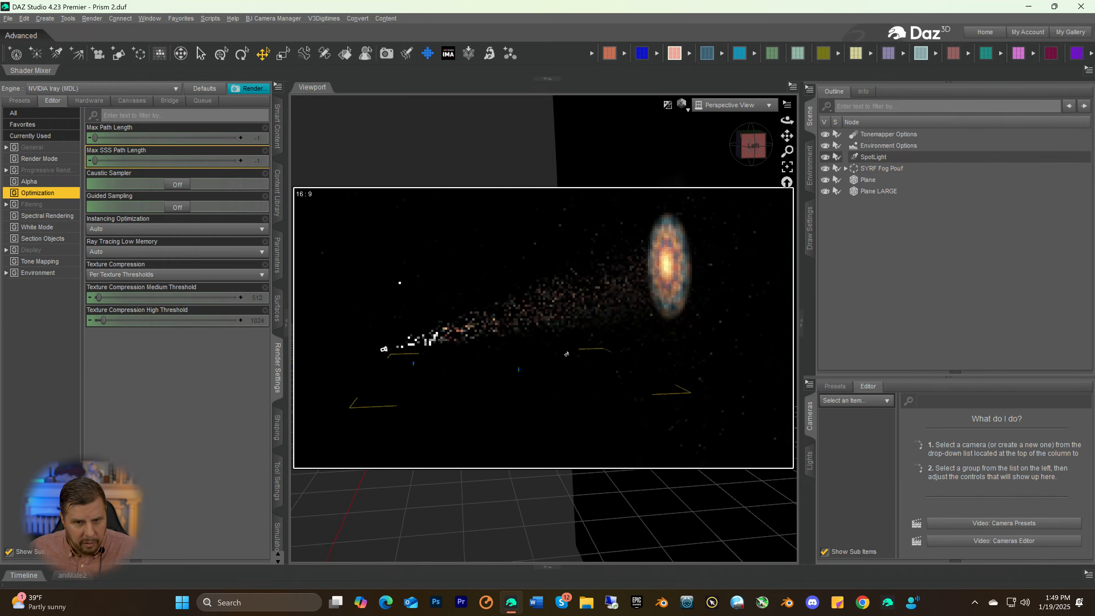
pyautogui.scroll(5, 557, 354)
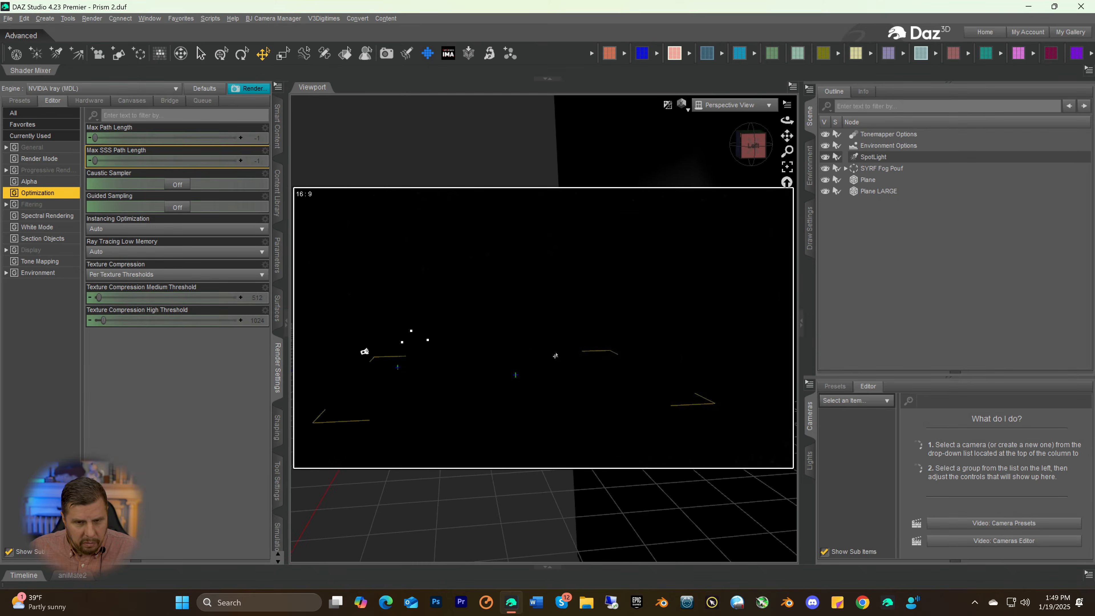
pyautogui.scroll(1, 553, 359)
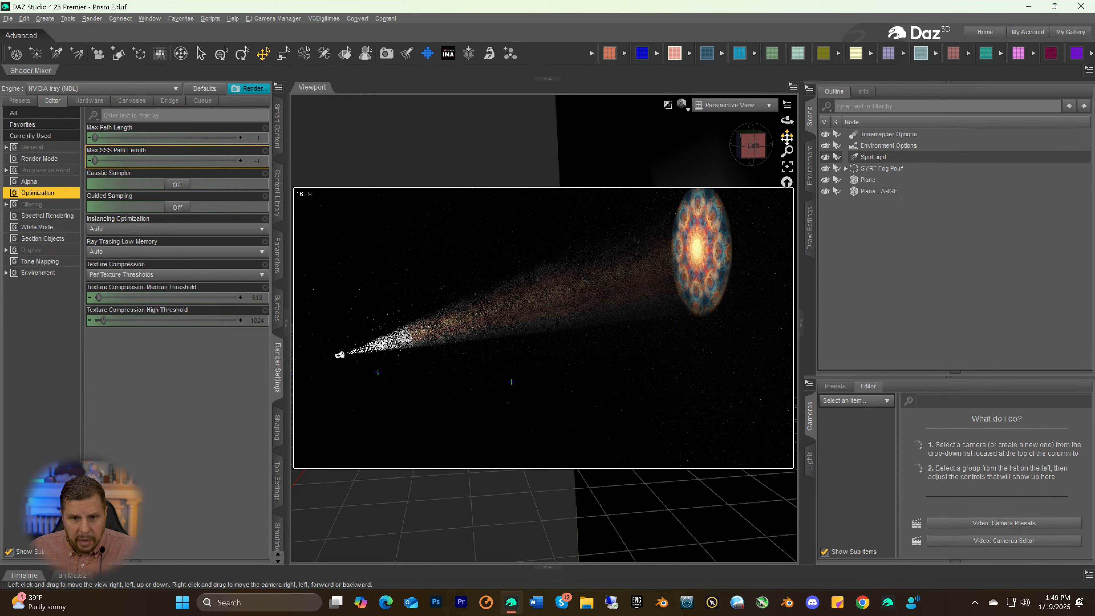
pyautogui.moveTo(763, 144); pyautogui.dragTo(775, 163)
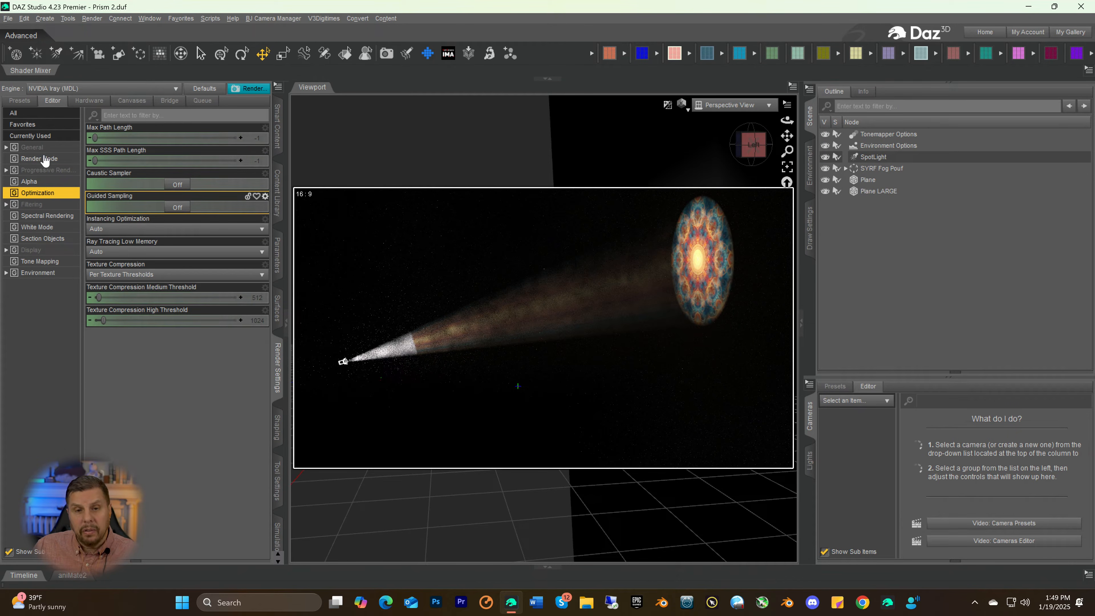
pyautogui.click(813, 166)
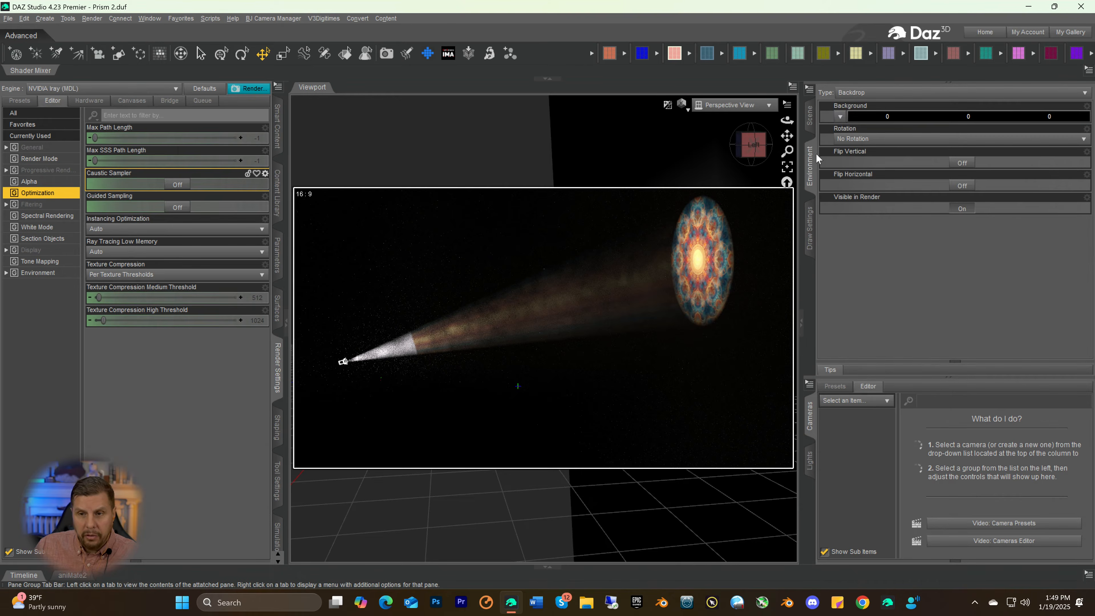
pyautogui.click(860, 116)
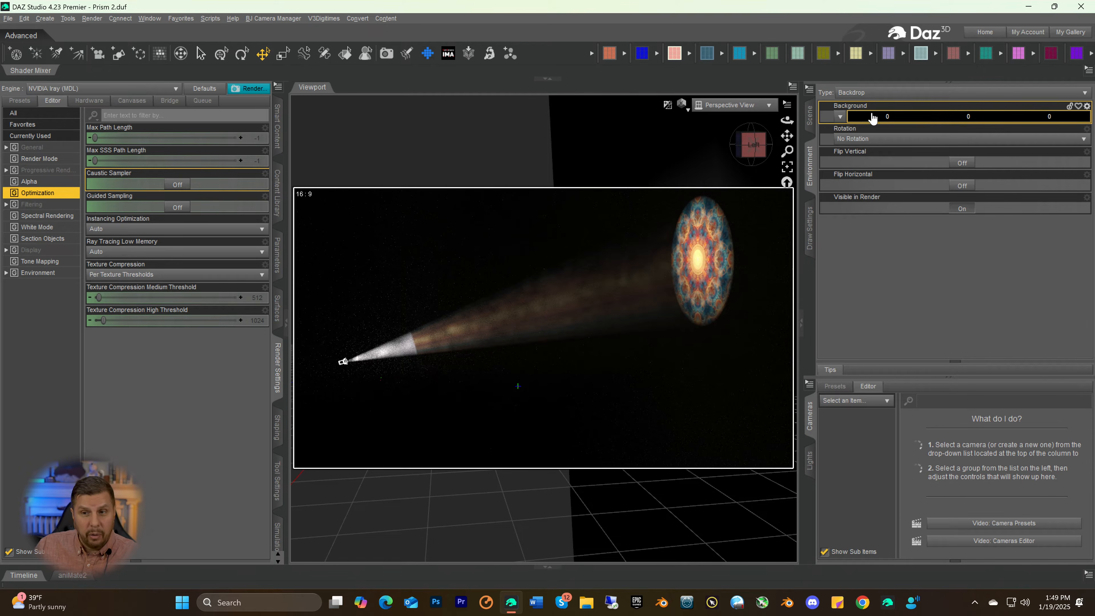
pyautogui.click(528, 297)
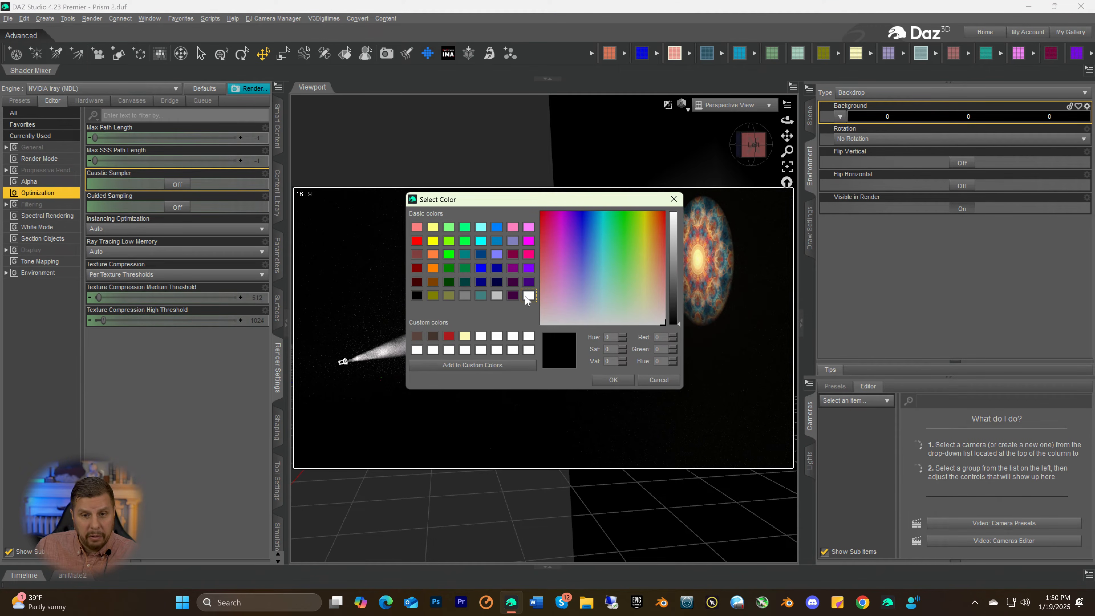
pyautogui.click(611, 380)
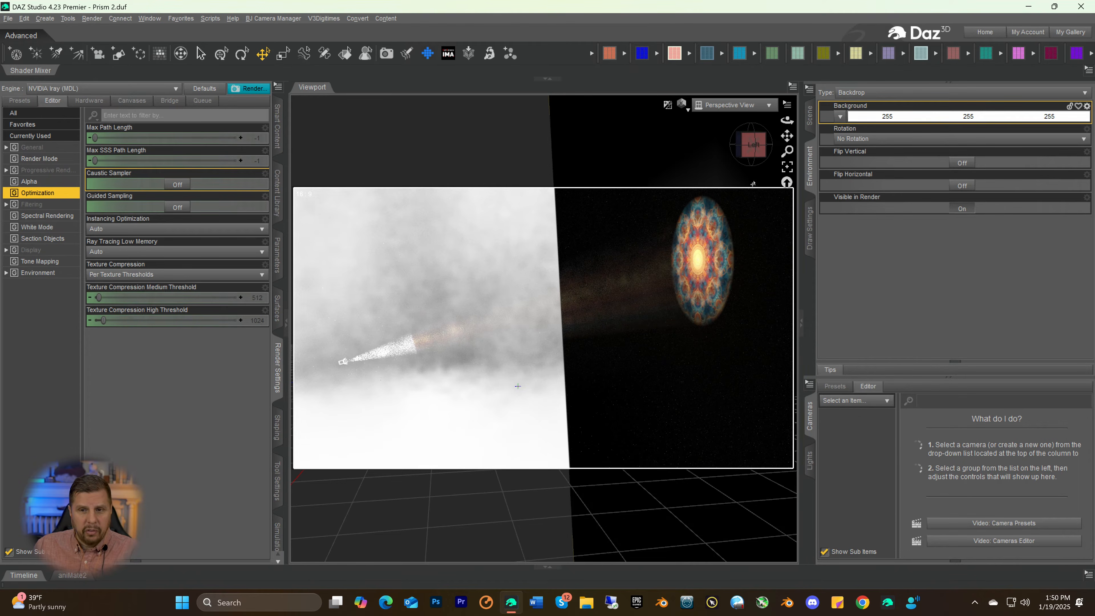
# Examine the spotlight beam, fog and mandala against the white backdrop from several angles, and return to the scene outline with Plane selected
pyautogui.moveTo(753, 150); pyautogui.dragTo(744, 147)
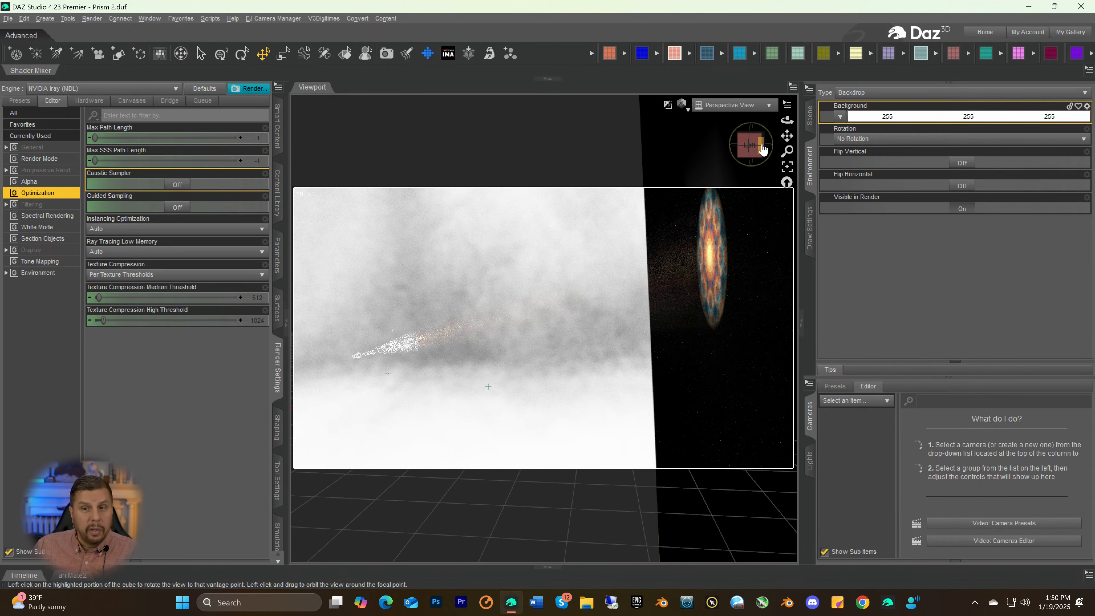
pyautogui.moveTo(788, 136); pyautogui.dragTo(775, 136)
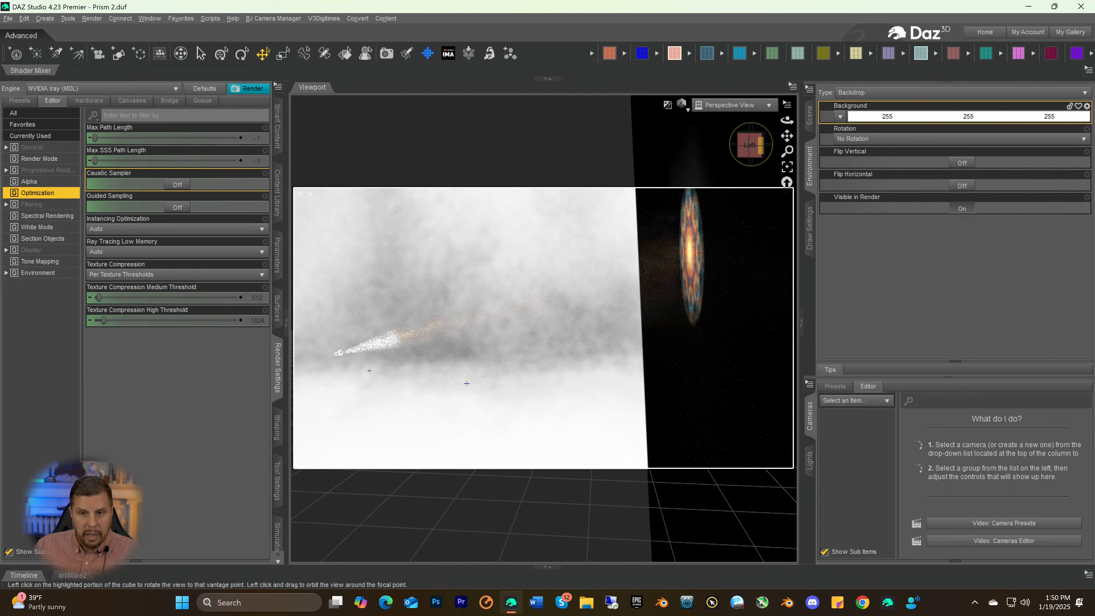
pyautogui.click(750, 145)
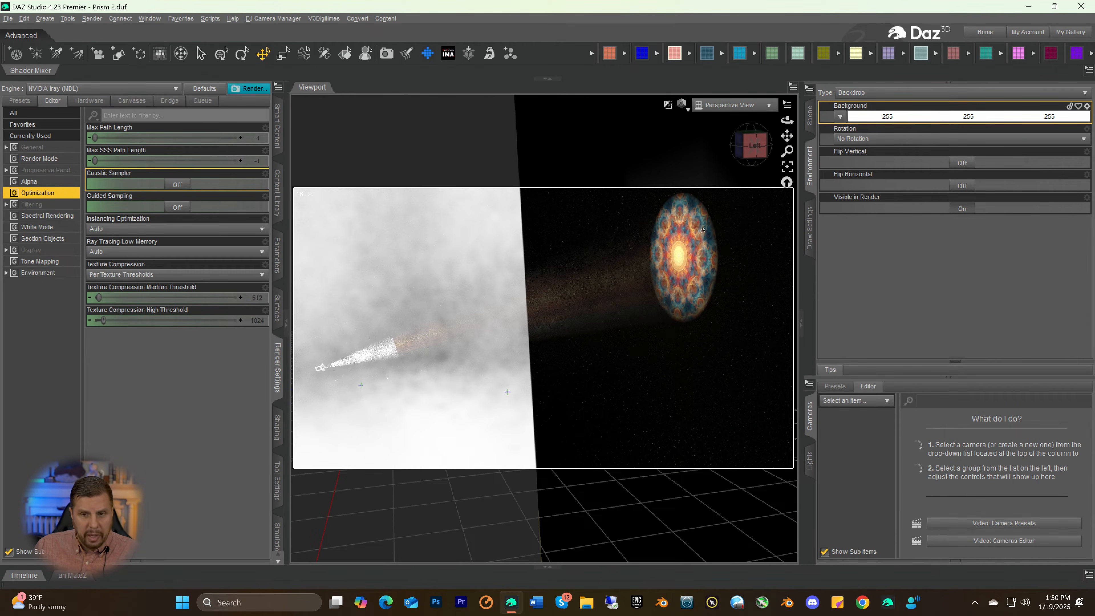
pyautogui.moveTo(753, 148)
pyautogui.mouseDown()
pyautogui.moveTo(786, 151)
pyautogui.moveTo(747, 154)
pyautogui.mouseUp()
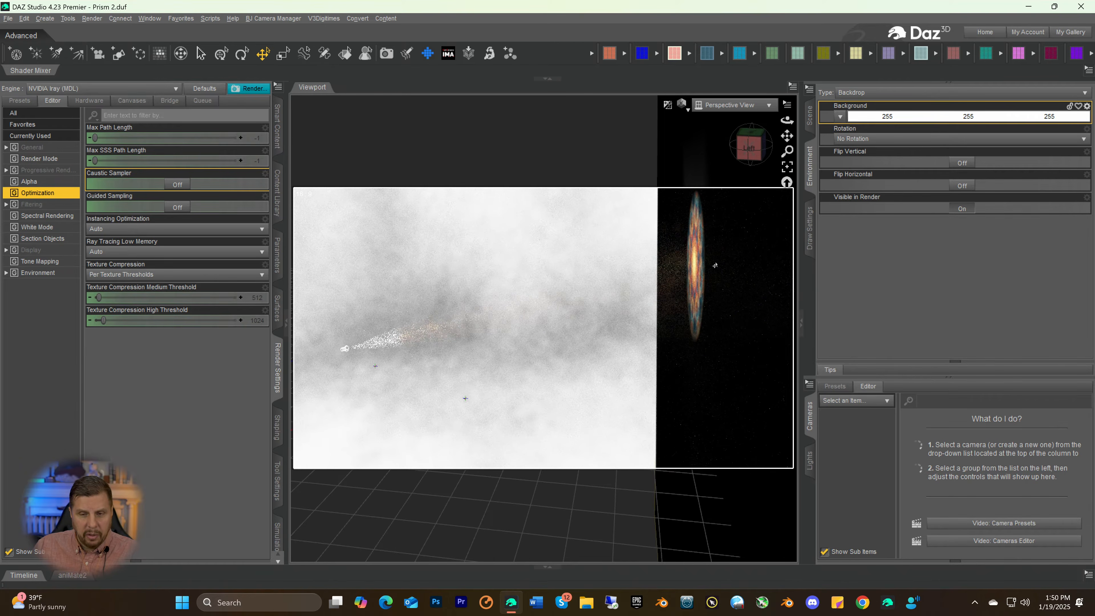
pyautogui.scroll(-4, 708, 309)
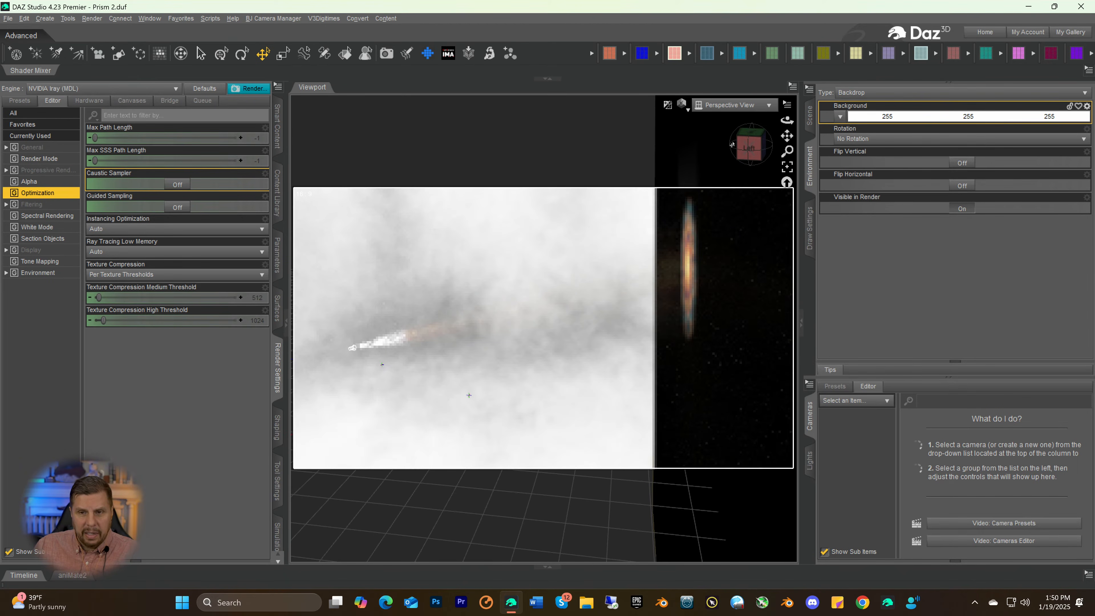
pyautogui.moveTo(749, 150); pyautogui.dragTo(714, 165)
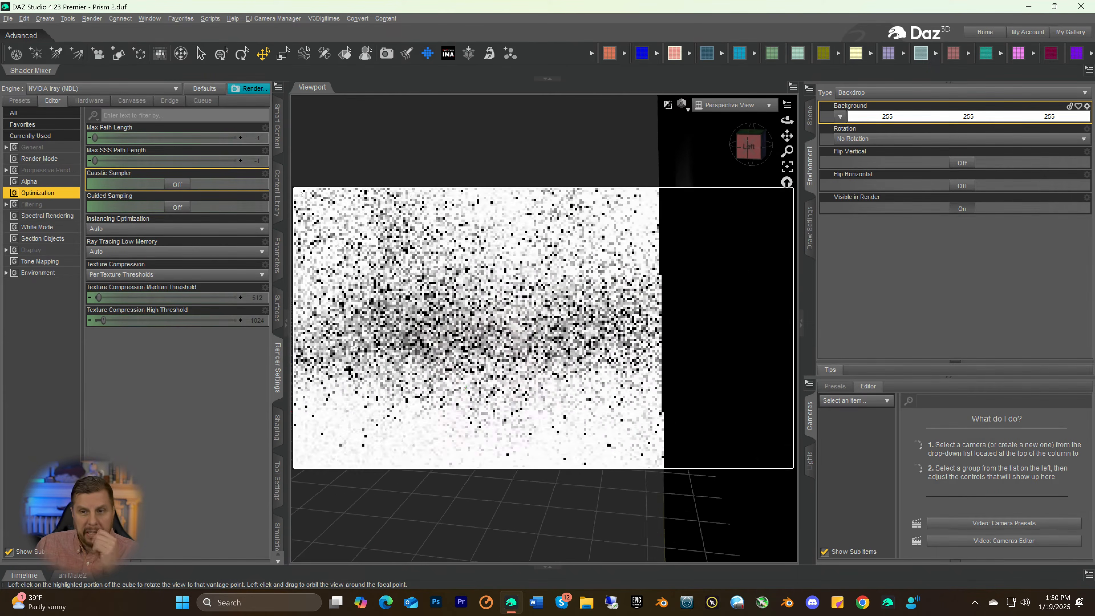
pyautogui.scroll(-1, 710, 250)
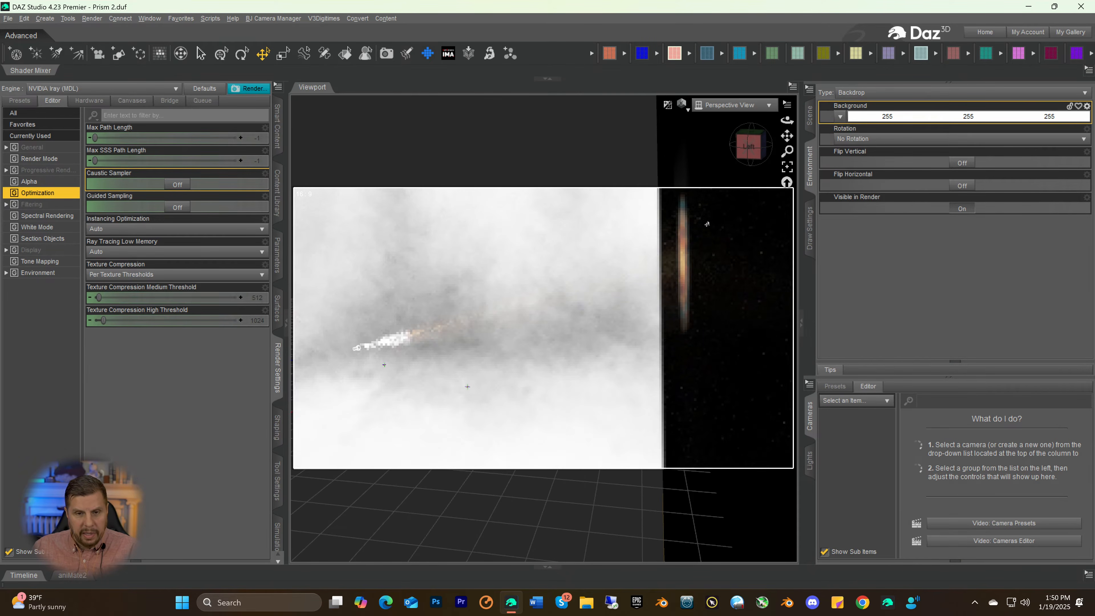
pyautogui.scroll(-1, 703, 200)
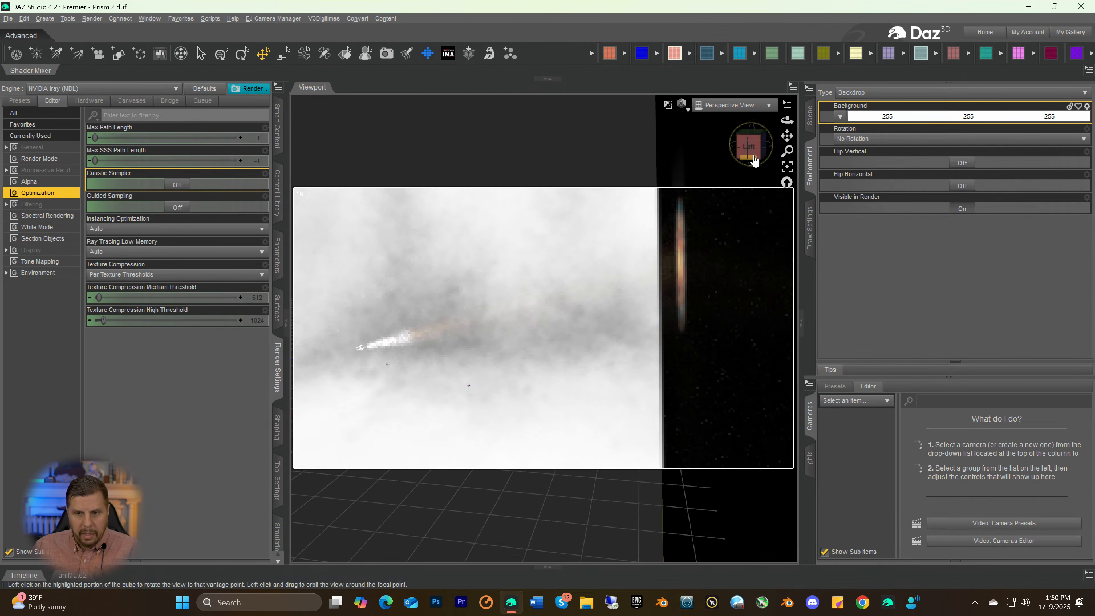
pyautogui.moveTo(733, 164); pyautogui.dragTo(740, 171)
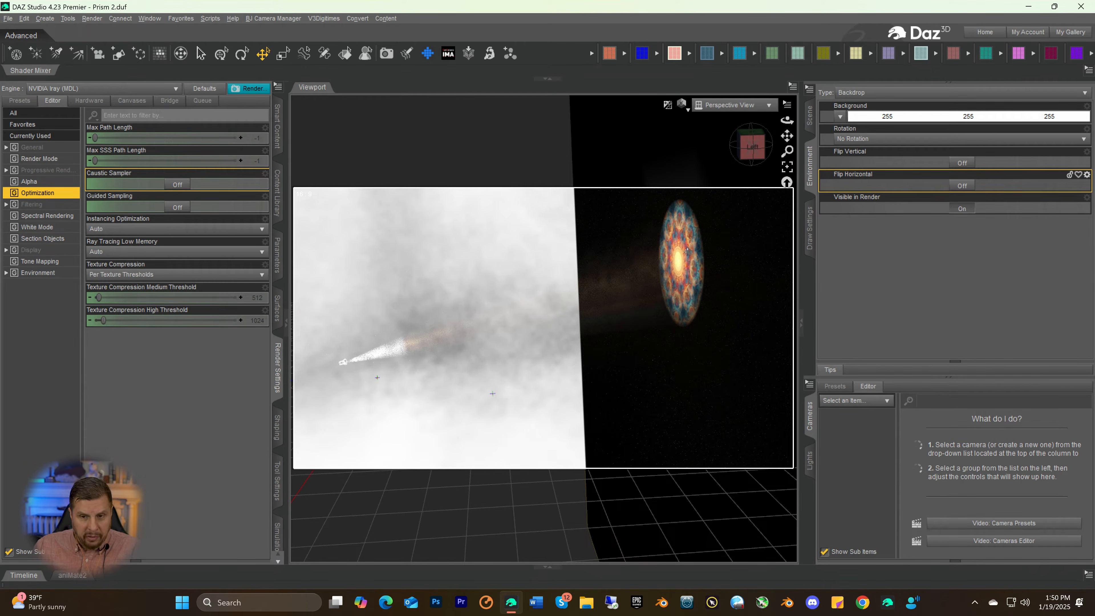
pyautogui.moveTo(762, 151); pyautogui.dragTo(784, 141)
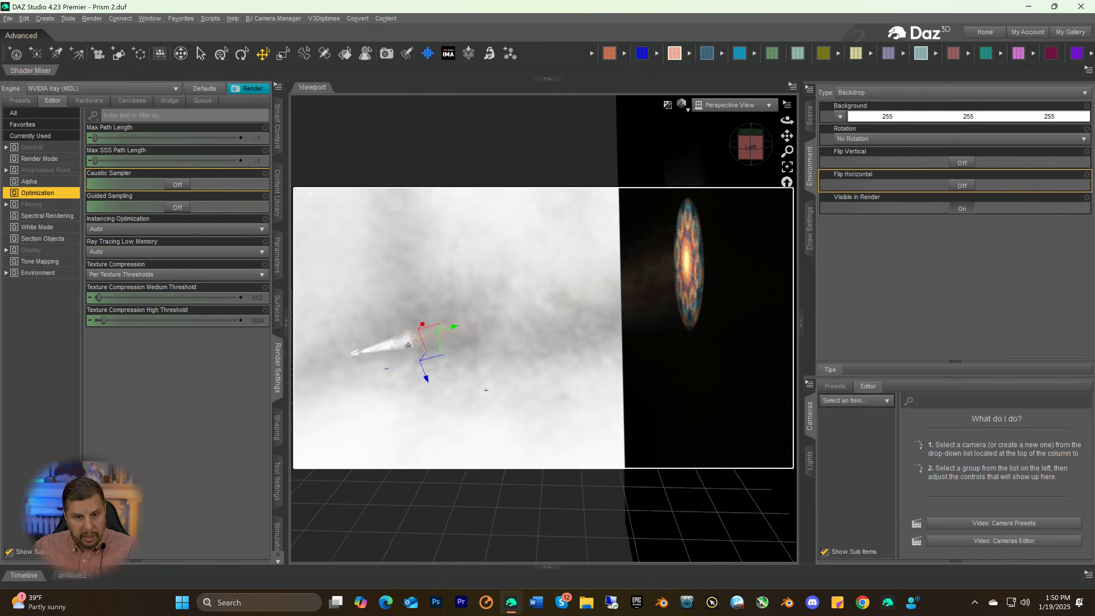
pyautogui.click(812, 125)
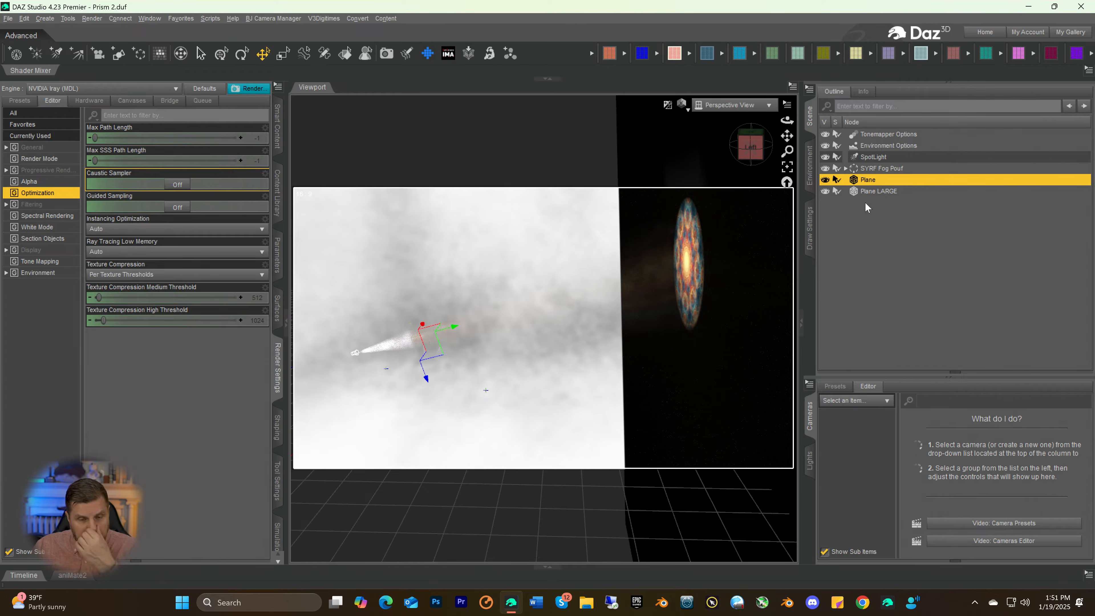
# Examine the projected mandala and the spotlight beam from the front and left sides of the scene
pyautogui.click(735, 150)
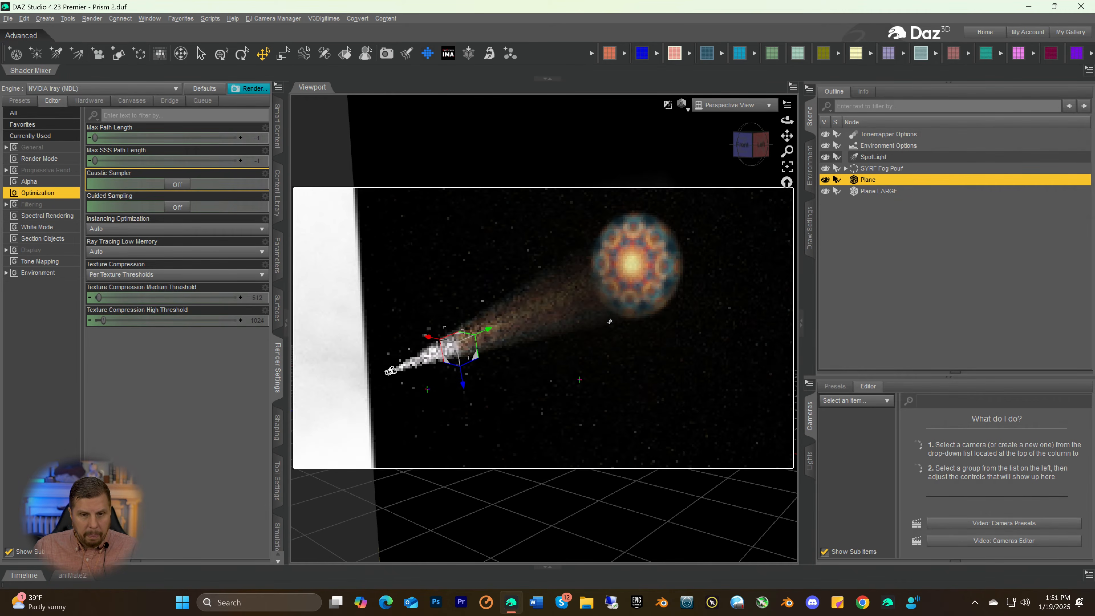
pyautogui.scroll(4, 610, 322)
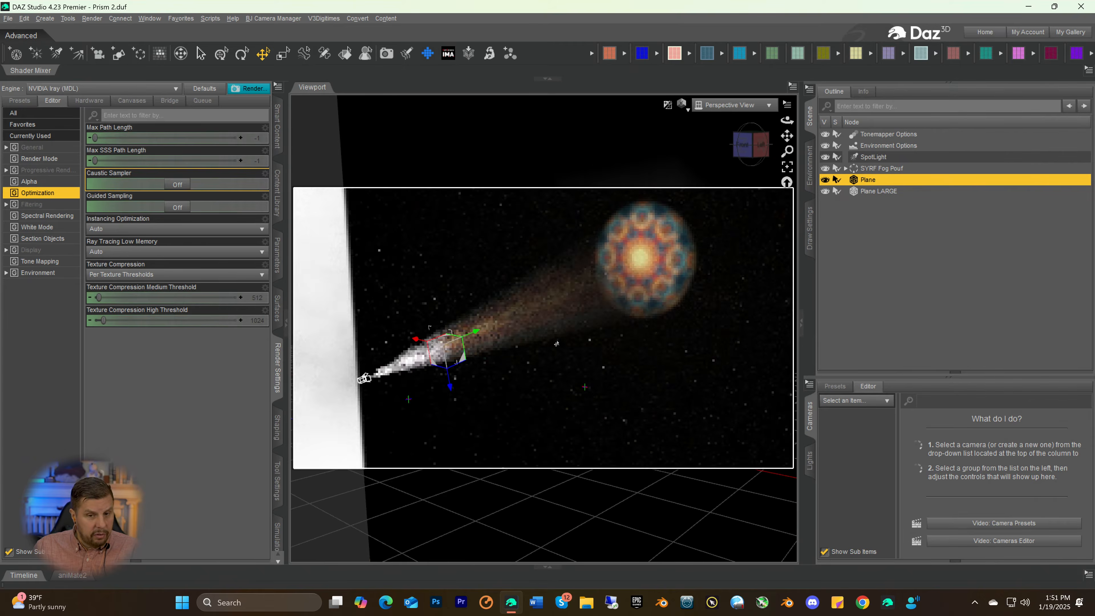
pyautogui.scroll(3, 556, 344)
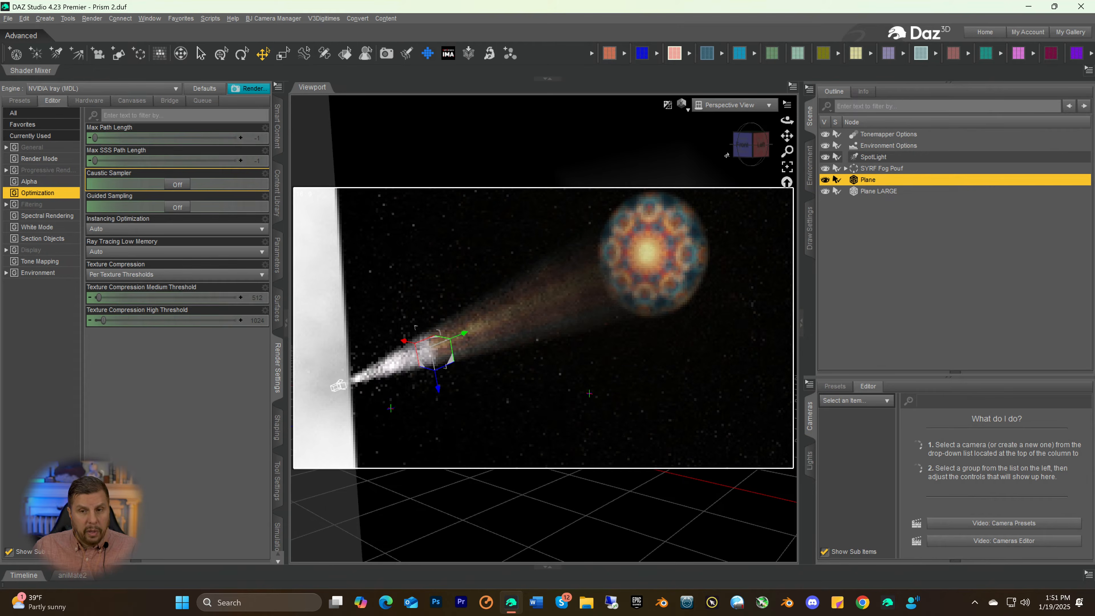
pyautogui.moveTo(728, 154); pyautogui.dragTo(741, 153)
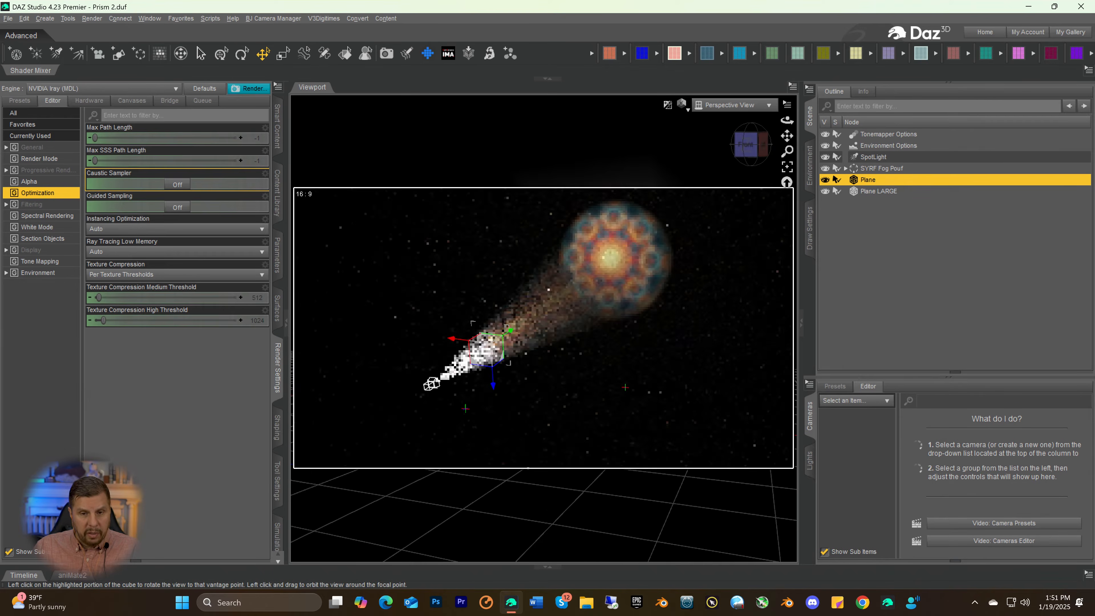
pyautogui.click(740, 153)
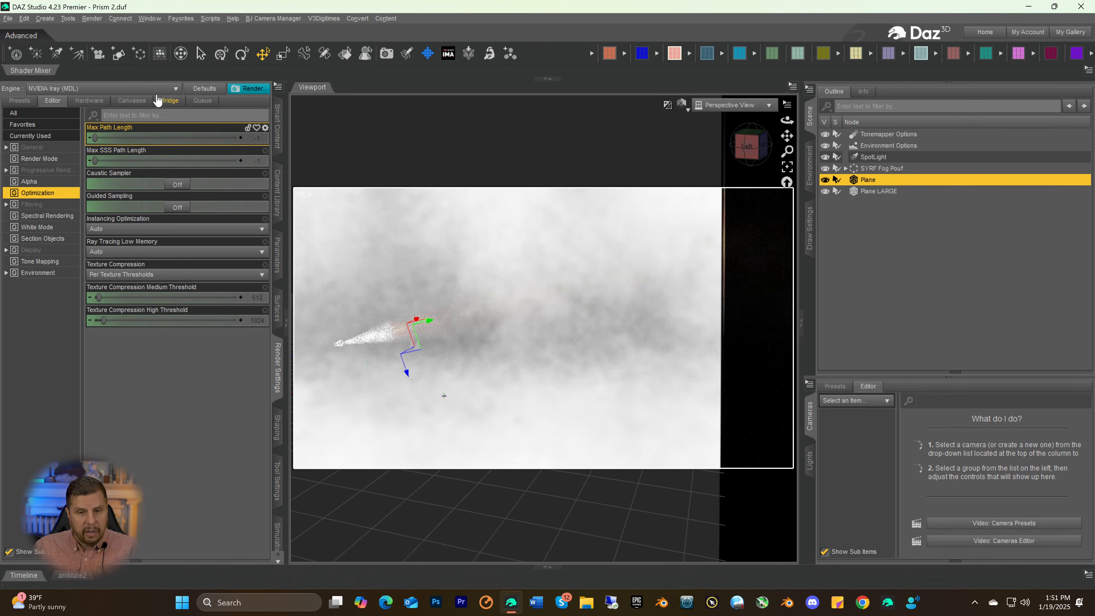
# Start a new empty scene, discarding the changes to the current one
pyautogui.click(7, 18)
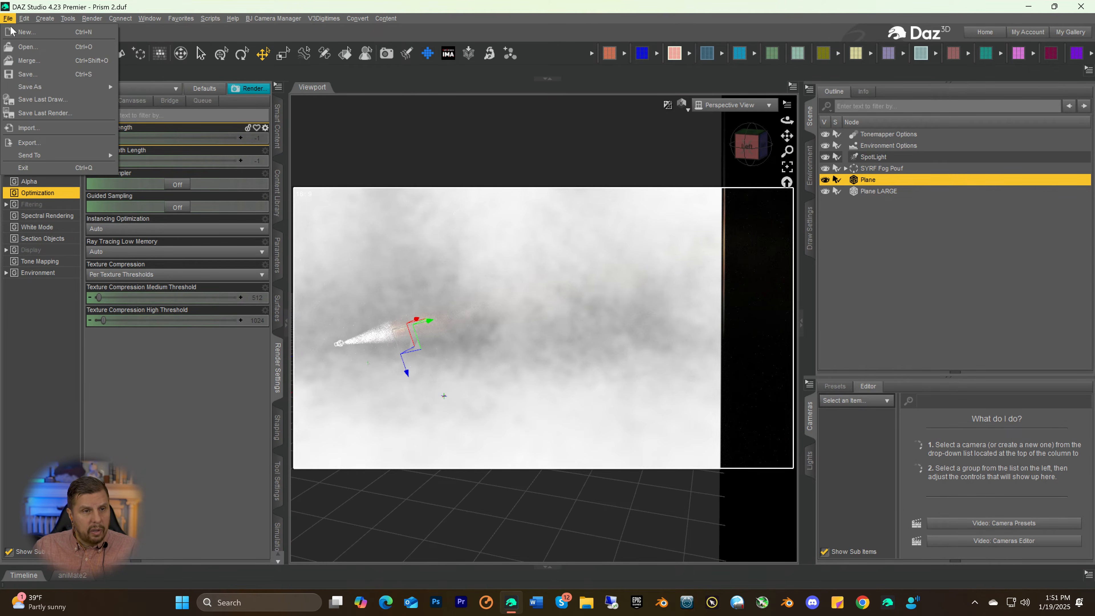
pyautogui.click(17, 33)
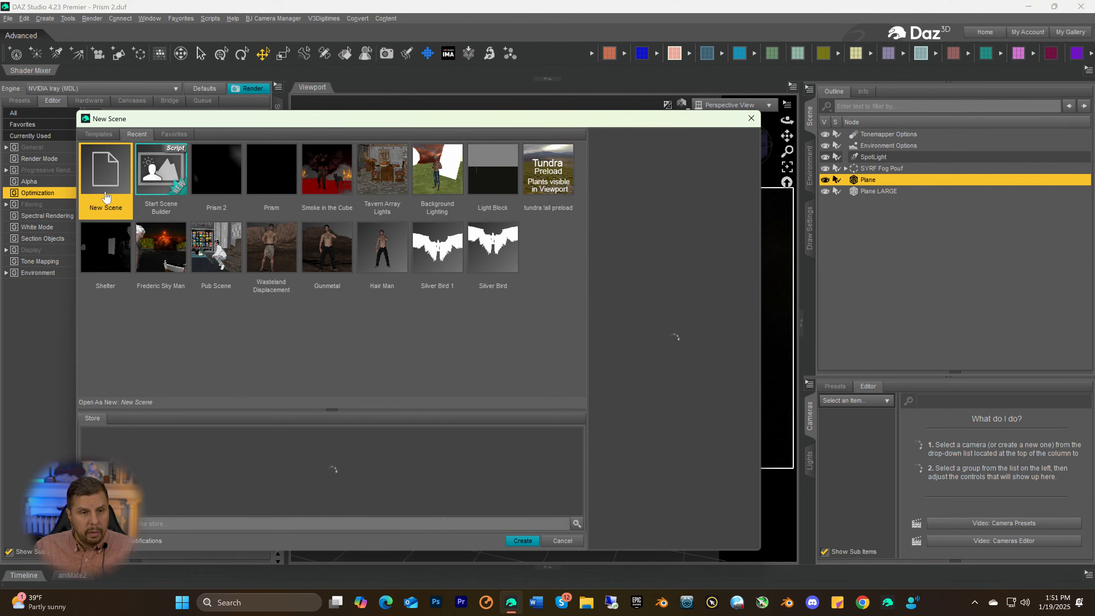
pyautogui.click(518, 544)
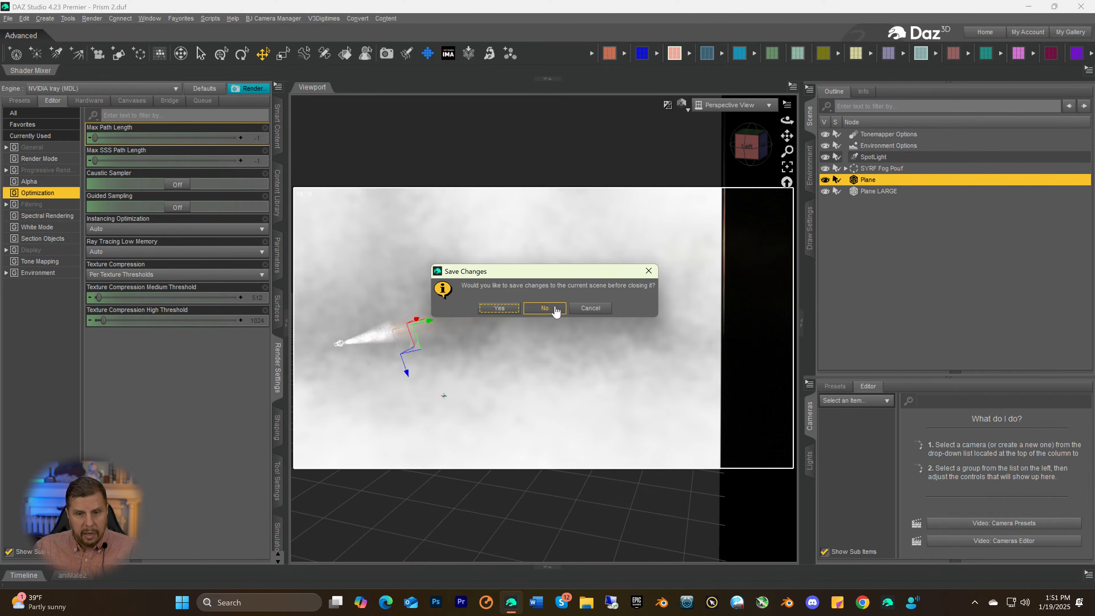
pyautogui.click(544, 308)
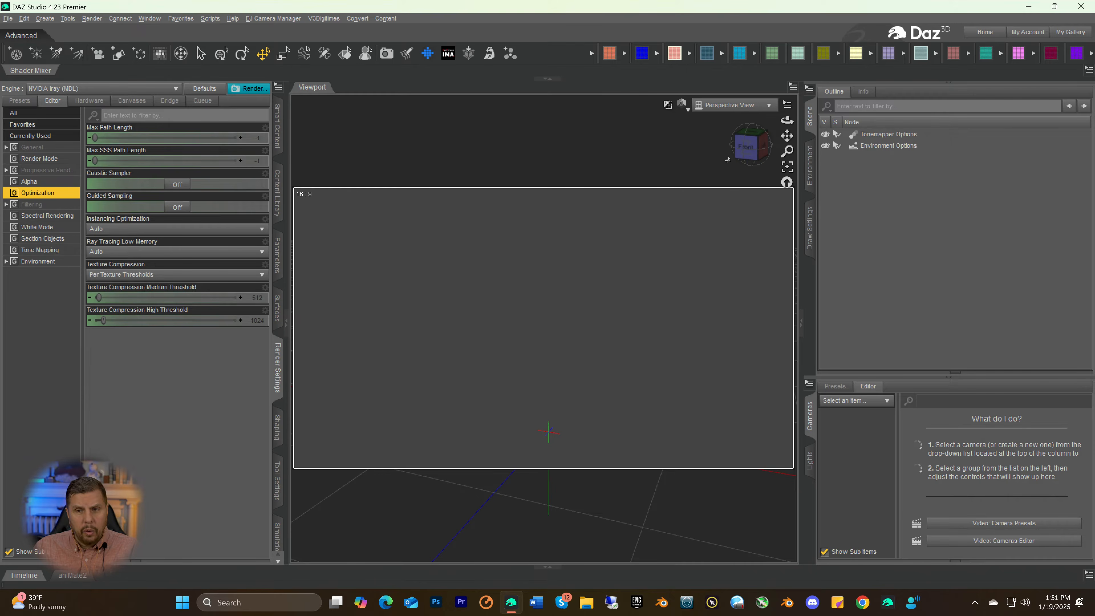
# Create a SpotLight with the default settings in the empty scene
pyautogui.click(737, 149)
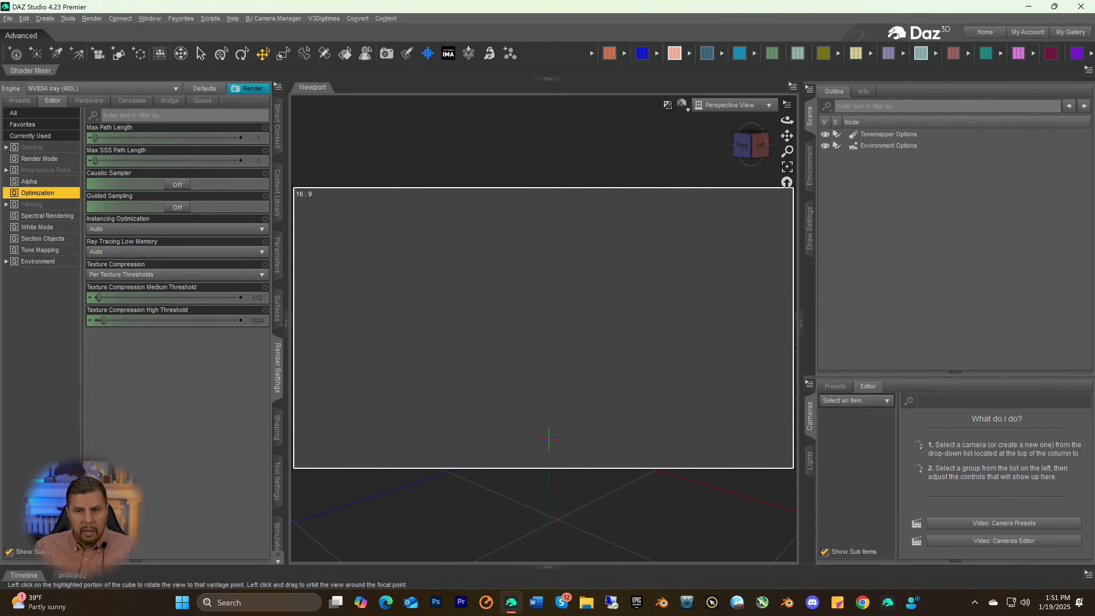
pyautogui.moveTo(736, 149); pyautogui.dragTo(886, 136)
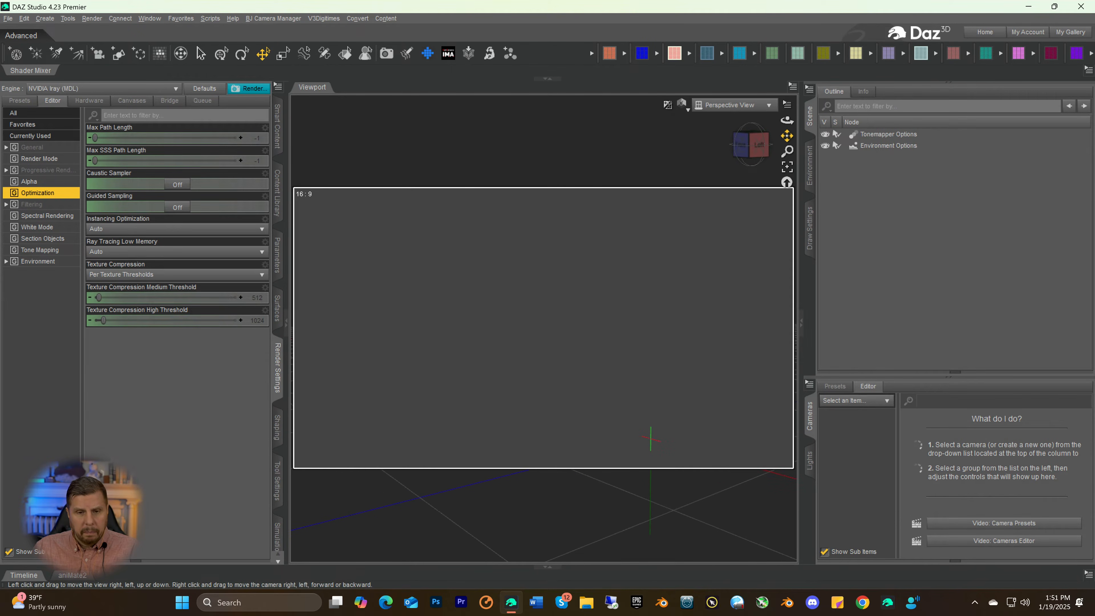
pyautogui.click(737, 149)
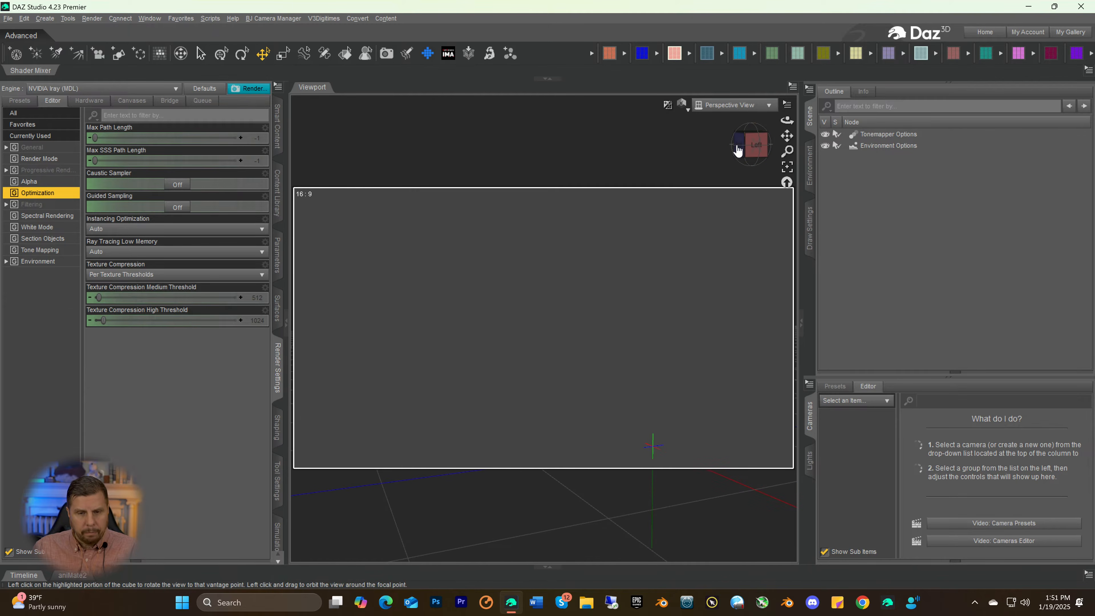
pyautogui.click(56, 53)
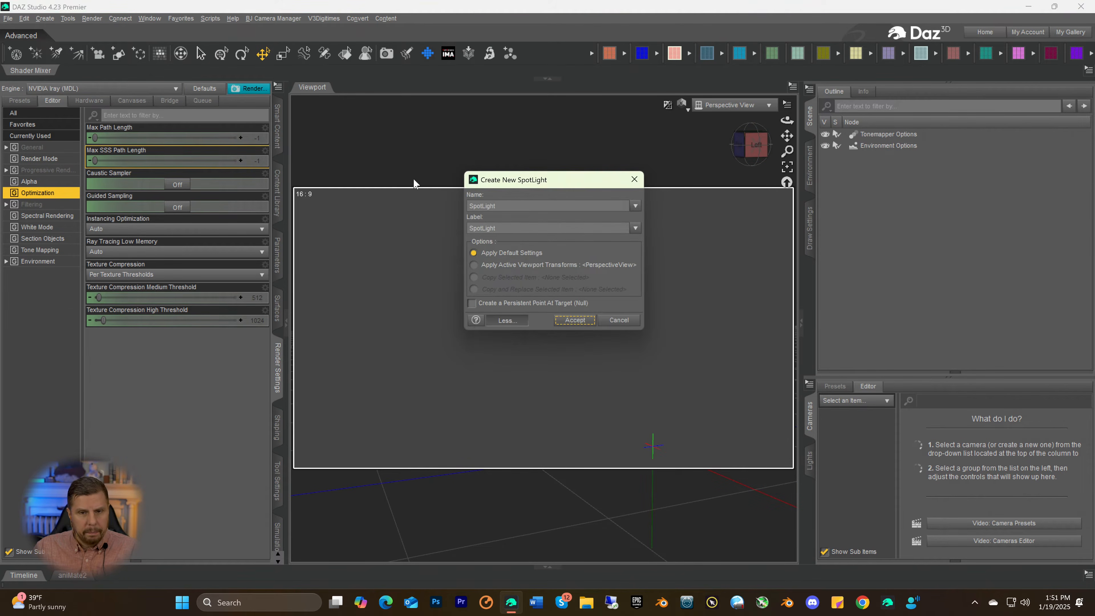
pyautogui.click(574, 321)
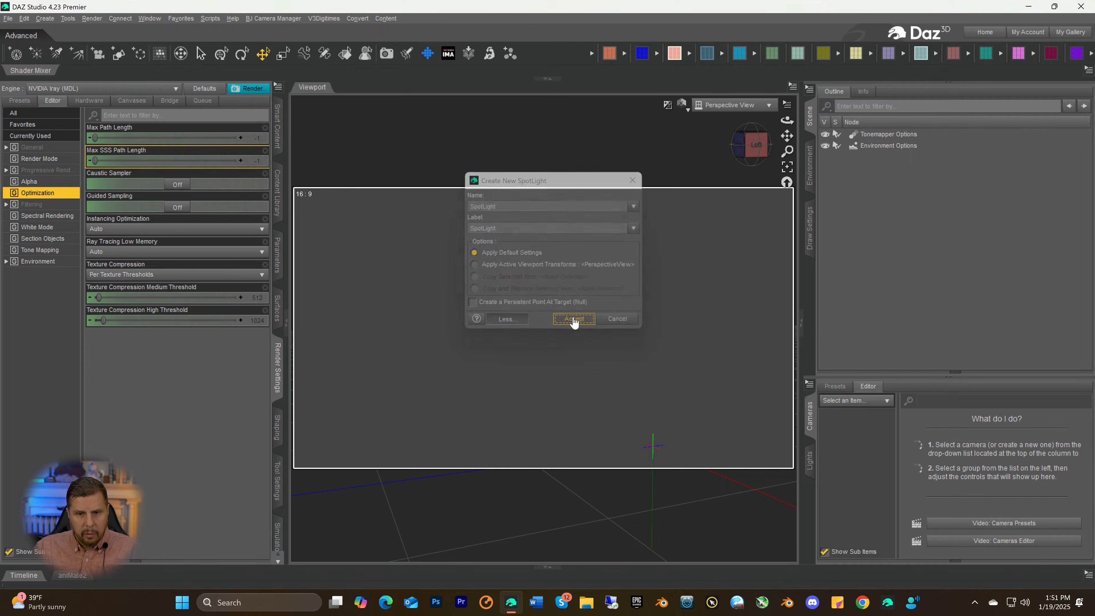
# Create a Plane primitive at World Center with Y Positive as primary axis, size 50 m and 15 divisions
pyautogui.click(740, 145)
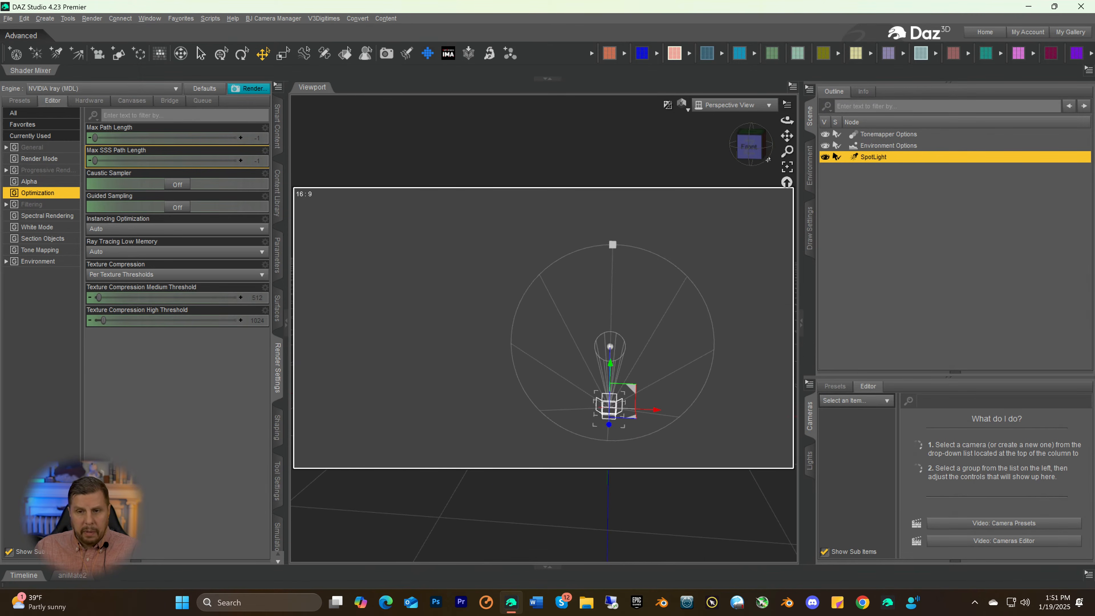
pyautogui.moveTo(787, 136); pyautogui.dragTo(720, 109)
pyautogui.moveTo(756, 150); pyautogui.dragTo(728, 158)
pyautogui.moveTo(787, 135); pyautogui.dragTo(542, 139)
pyautogui.click(760, 148)
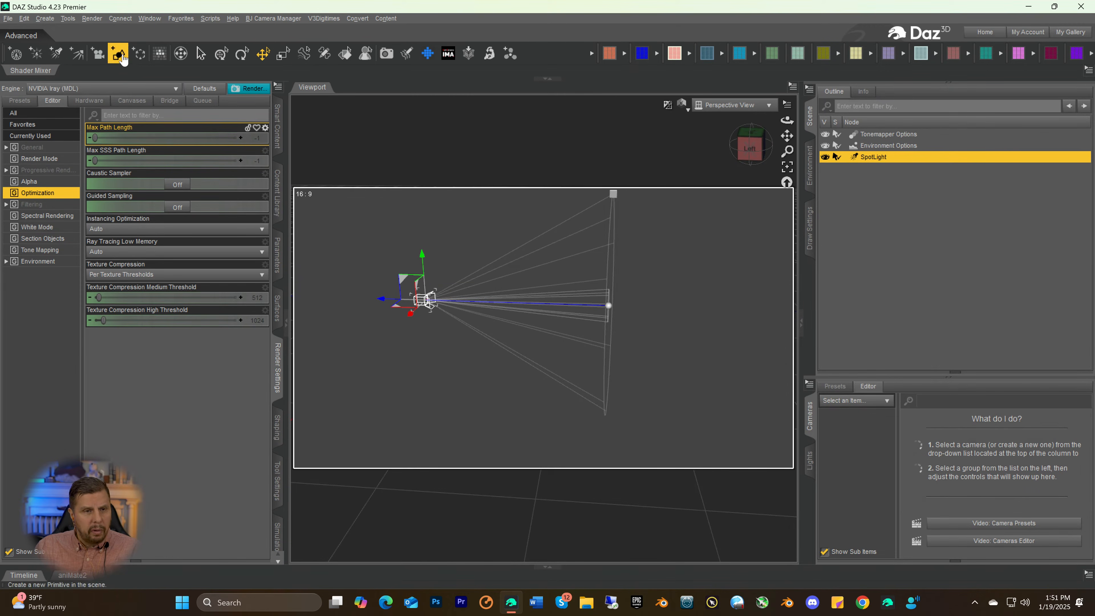
pyautogui.click(118, 53)
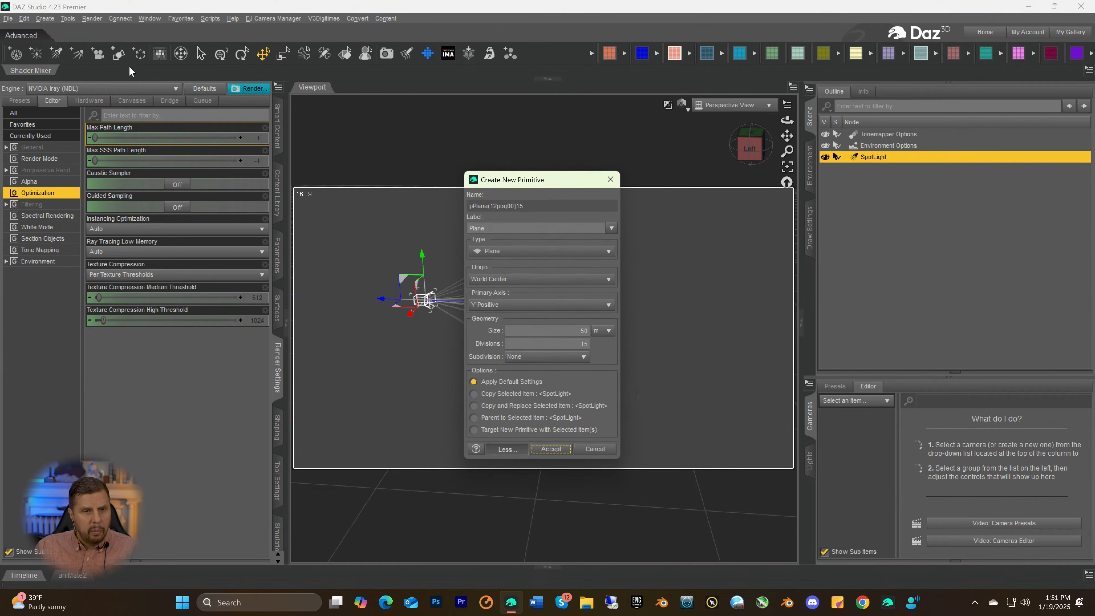
pyautogui.click(551, 449)
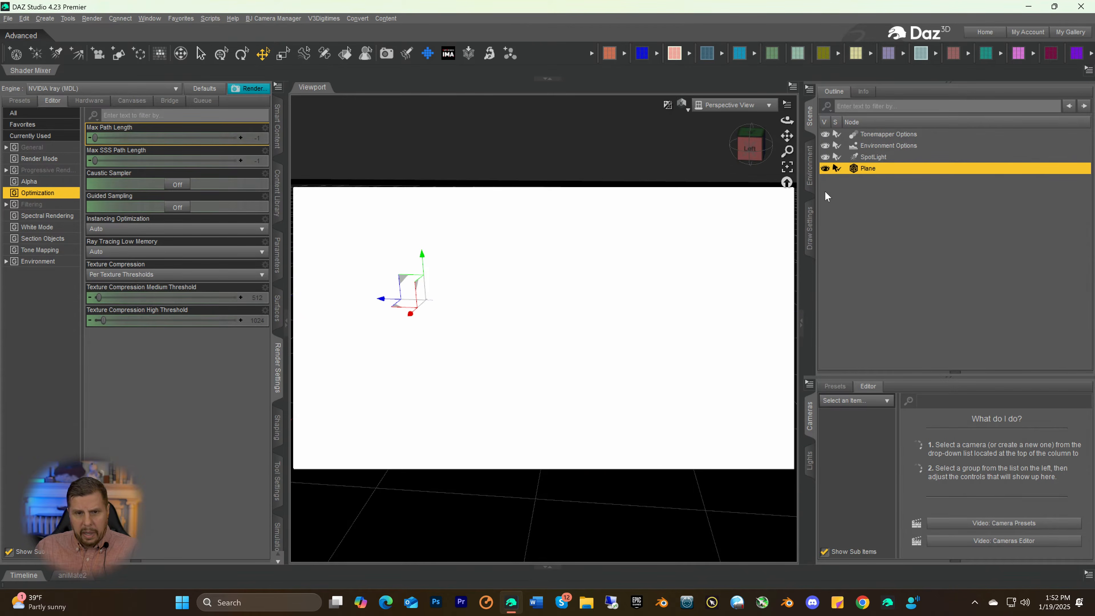
# Stand the plane upright by setting its X Rotate to 90
pyautogui.click(787, 183)
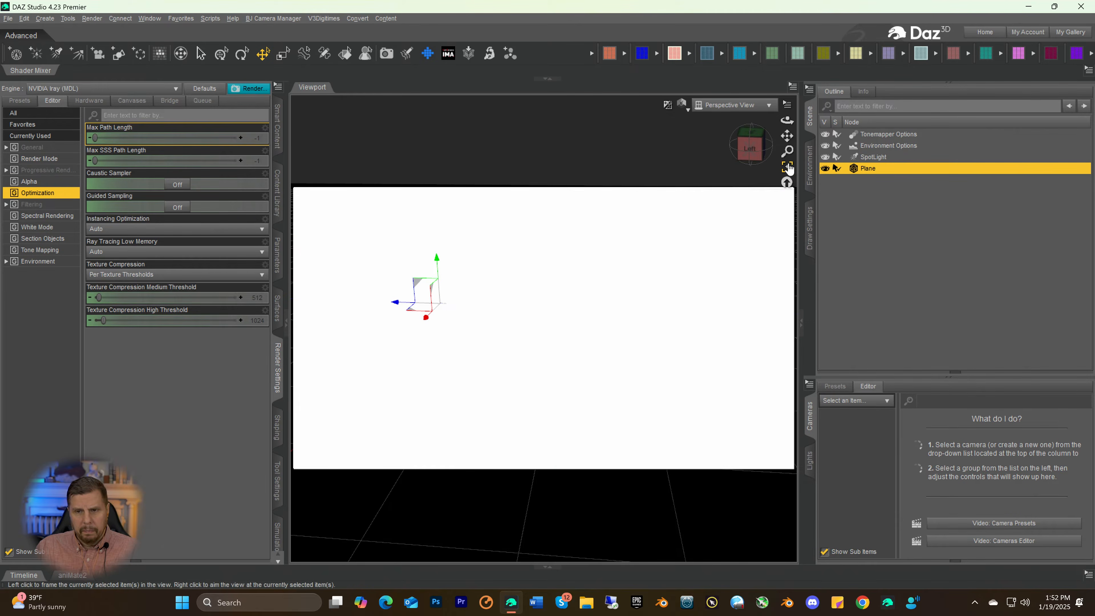
pyautogui.moveTo(788, 152); pyautogui.dragTo(787, 209)
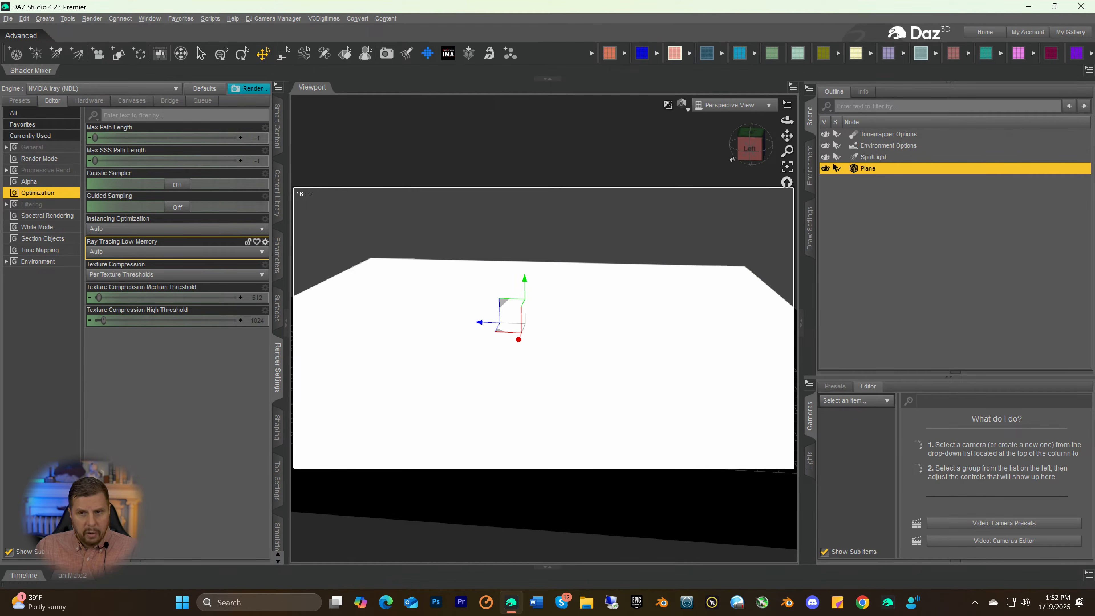
pyautogui.moveTo(748, 149)
pyautogui.mouseDown()
pyautogui.moveTo(797, 137)
pyautogui.moveTo(769, 147)
pyautogui.mouseUp()
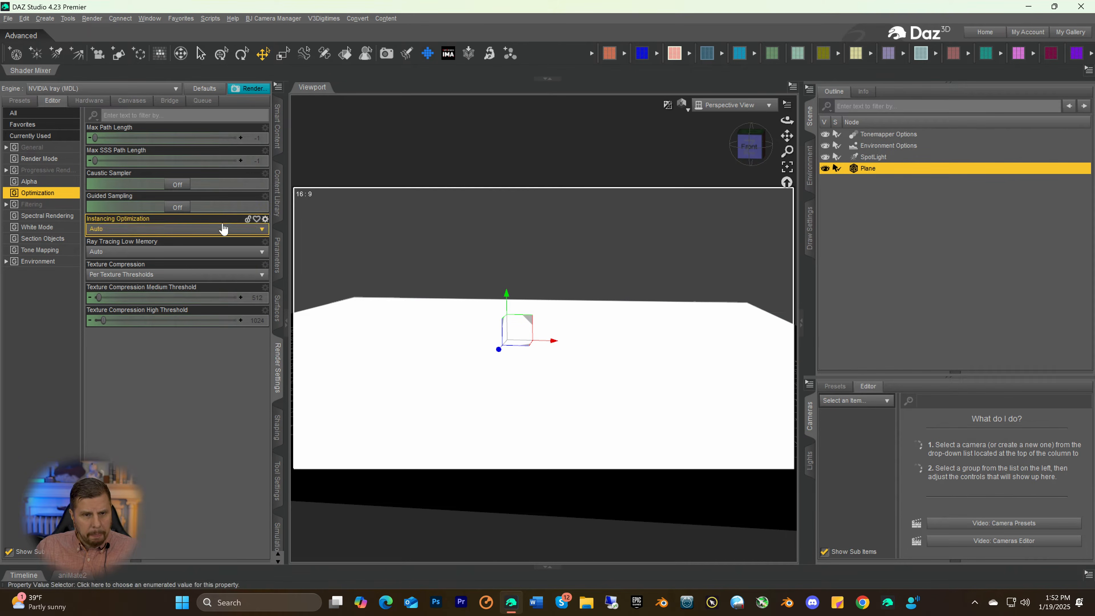
pyautogui.click(278, 253)
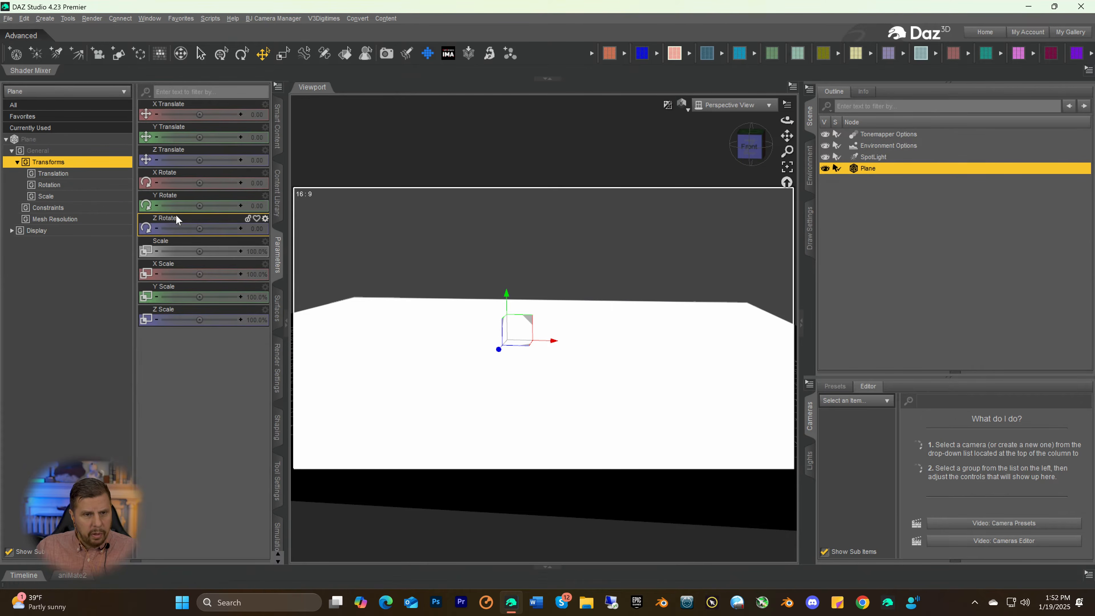
pyautogui.moveTo(205, 183); pyautogui.dragTo(232, 184)
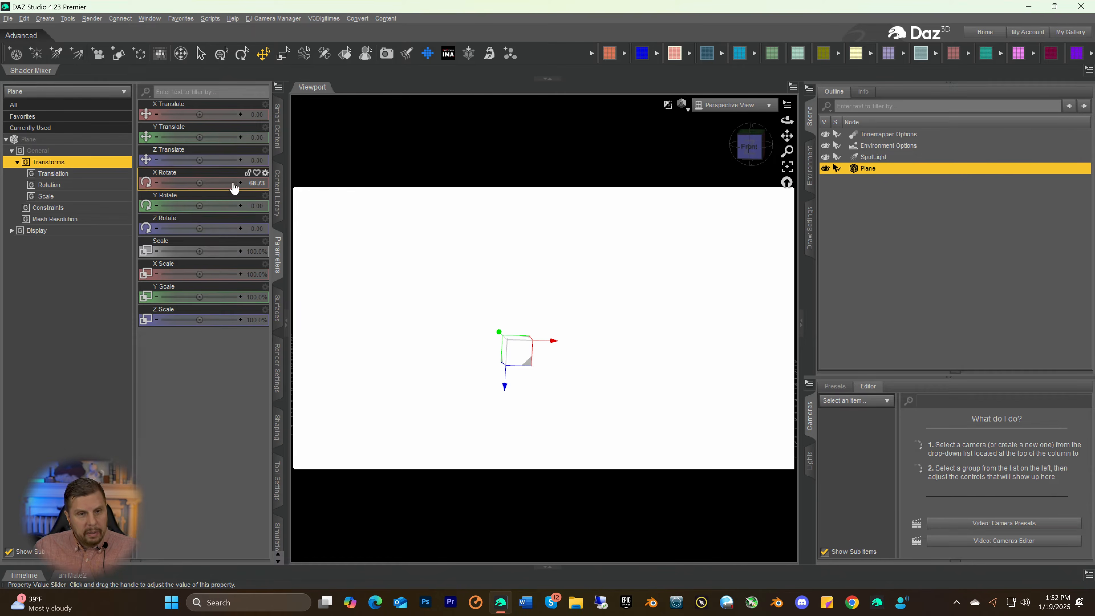
pyautogui.click(253, 183)
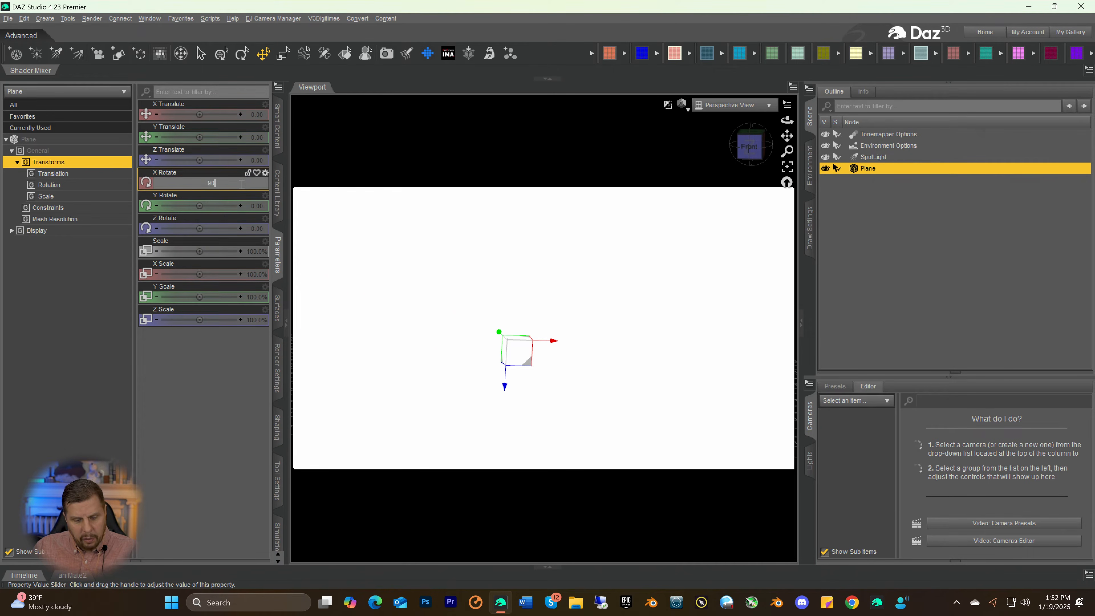
pyautogui.press('Return')
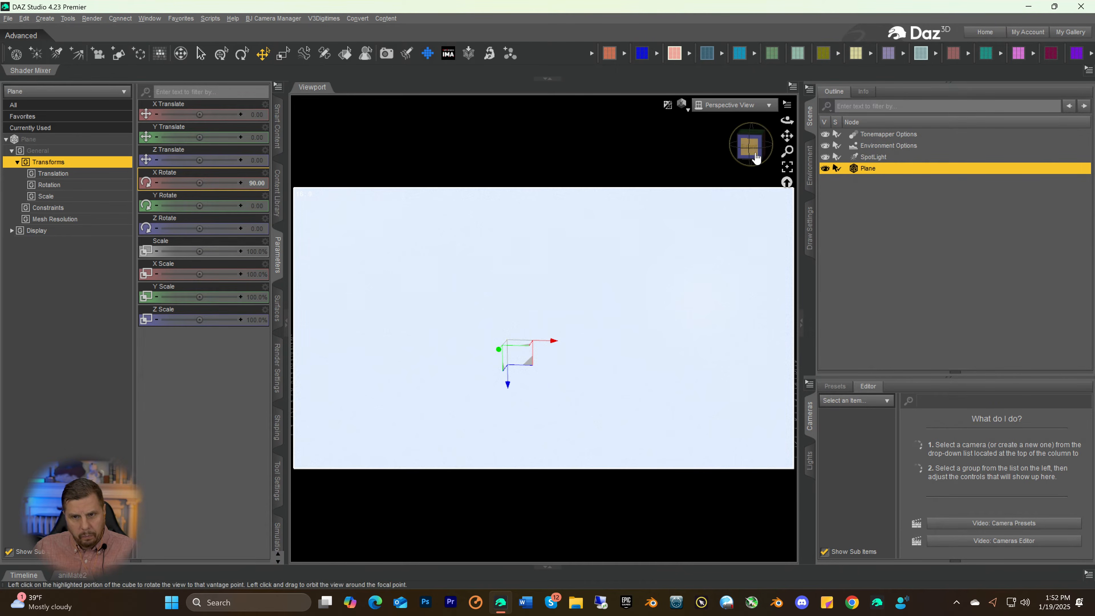
# Scale the plane down to about 9.8% and move it in front of the spotlight, at about -224.76 in Z
pyautogui.click(738, 146)
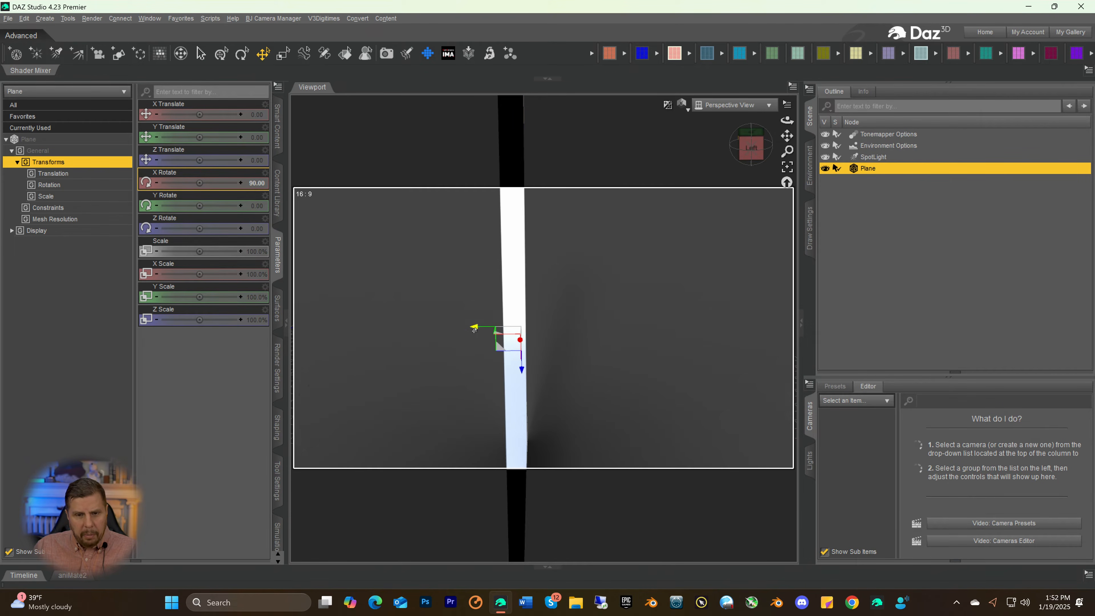
pyautogui.moveTo(474, 330); pyautogui.dragTo(553, 332)
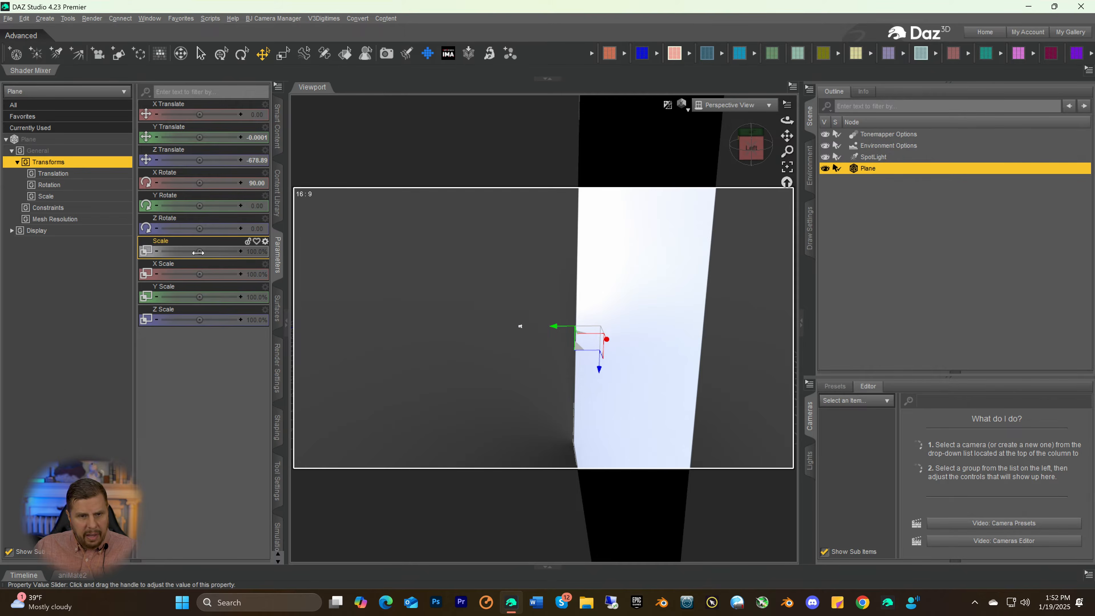
pyautogui.moveTo(198, 252); pyautogui.dragTo(177, 252)
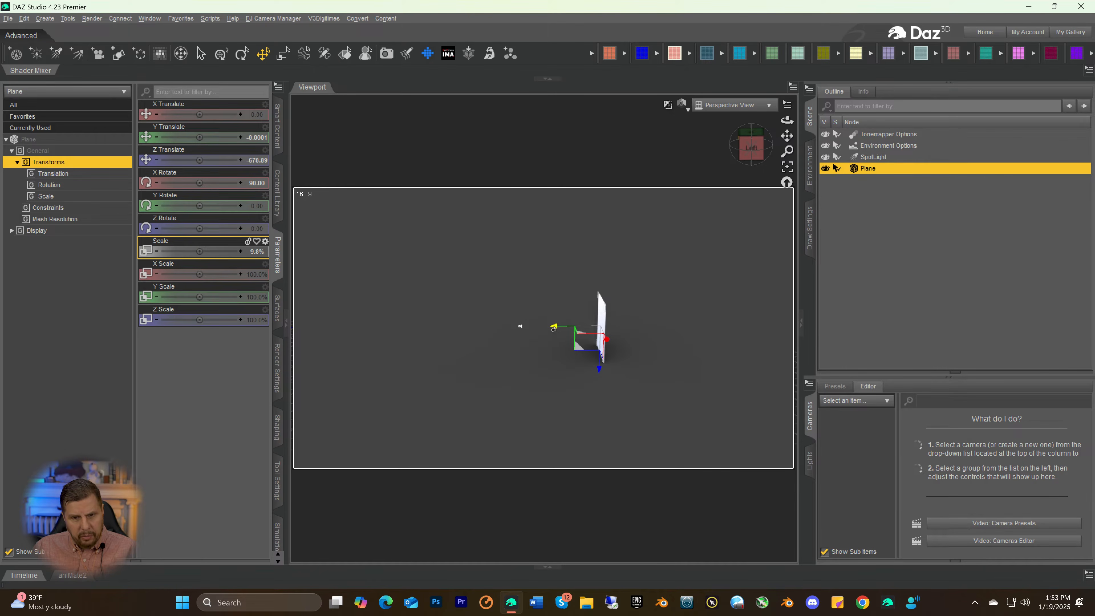
pyautogui.moveTo(554, 329); pyautogui.dragTo(501, 341)
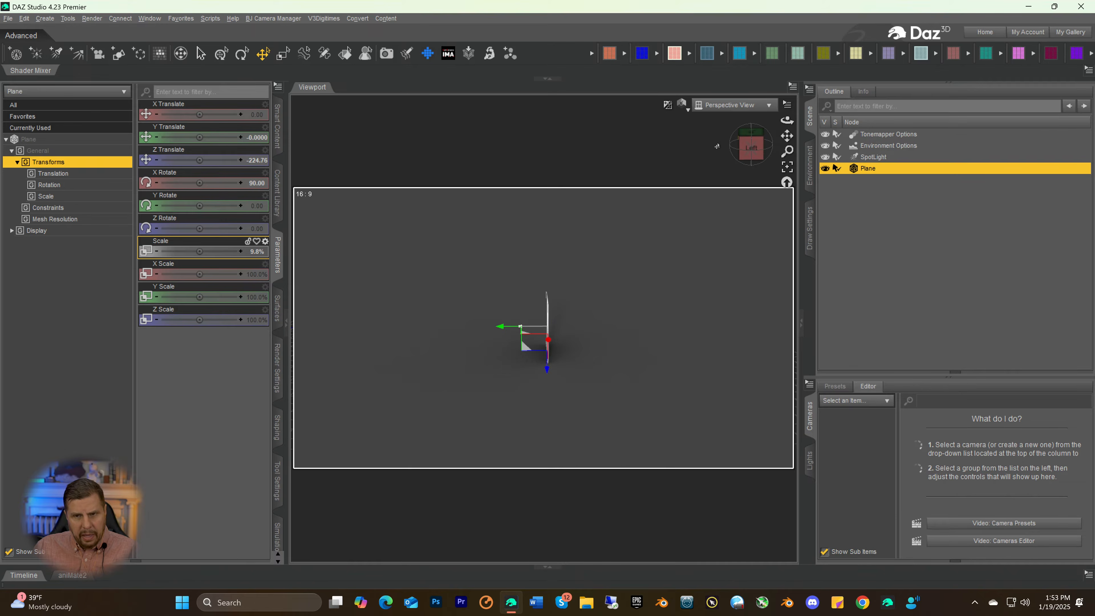
# Reduce the plane's Scale to about 6.4% so it fits more tightly around the spotlight's lit circle
pyautogui.moveTo(745, 151); pyautogui.dragTo(808, 134)
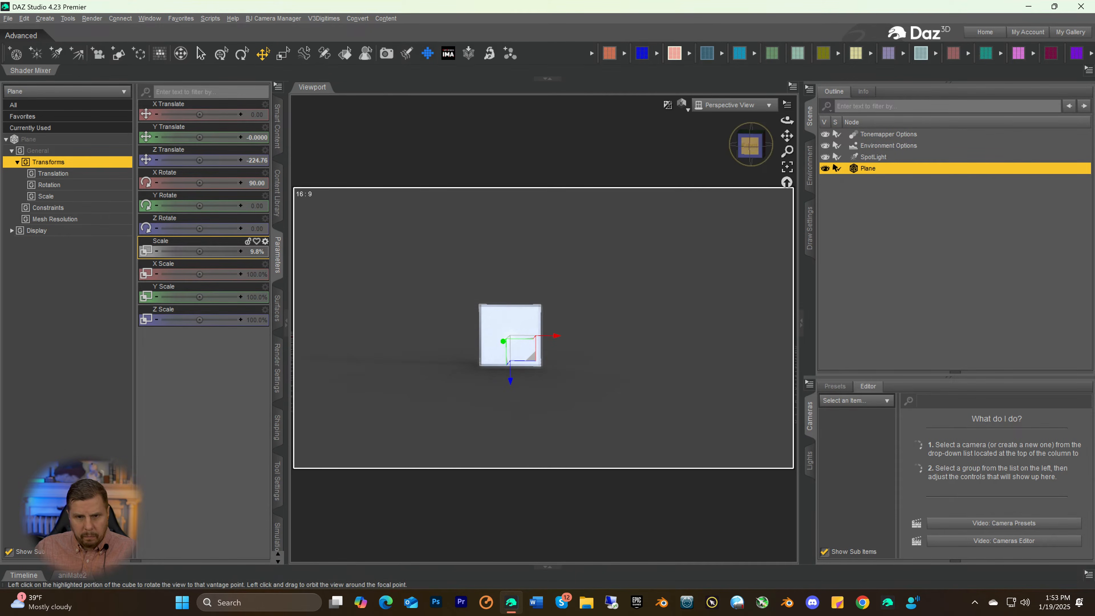
pyautogui.click(750, 146)
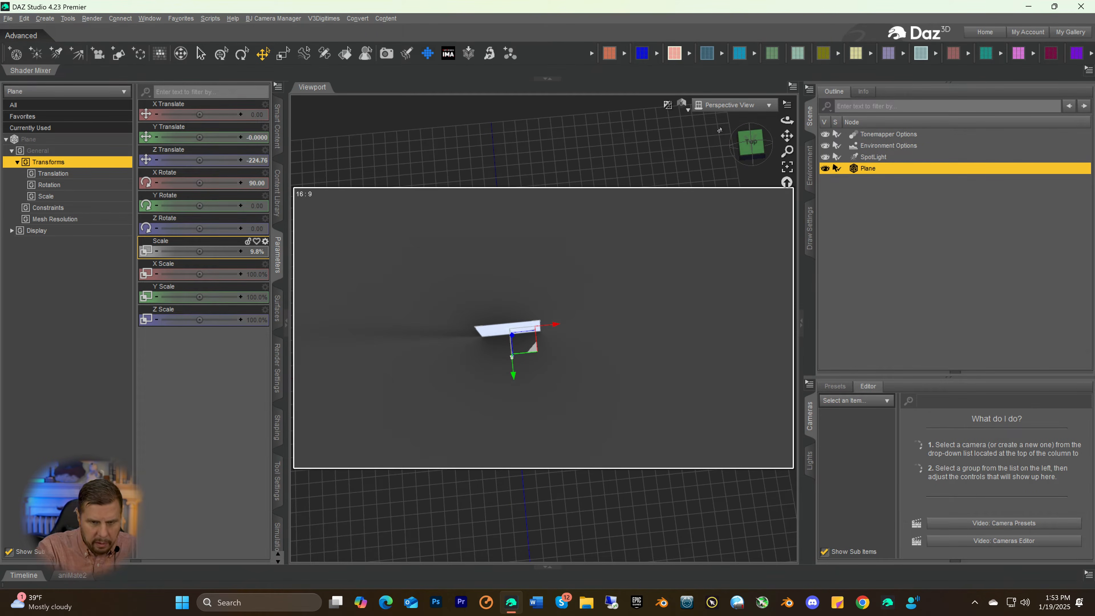
pyautogui.click(751, 150)
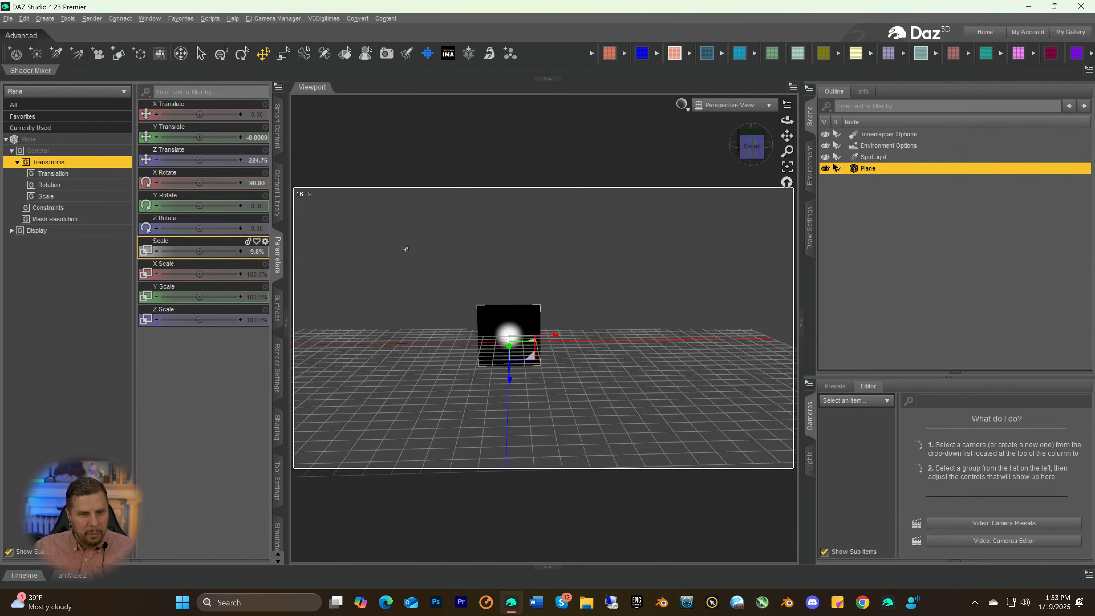
pyautogui.moveTo(199, 251); pyautogui.dragTo(190, 251)
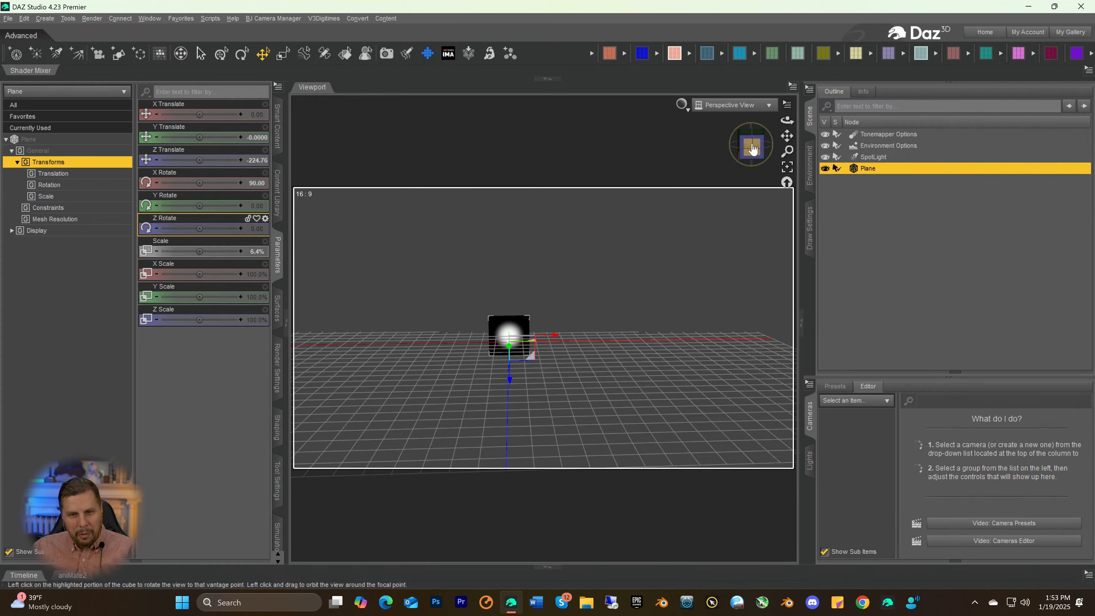
pyautogui.moveTo(752, 149)
pyautogui.mouseDown()
pyautogui.moveTo(783, 149)
pyautogui.moveTo(747, 150)
pyautogui.mouseUp()
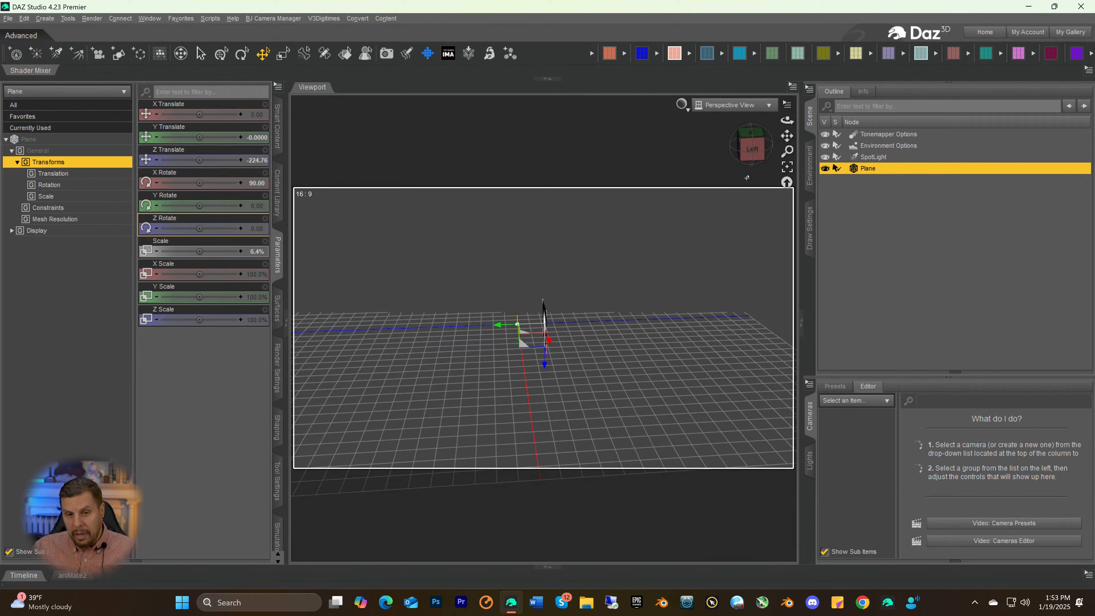
pyautogui.click(762, 150)
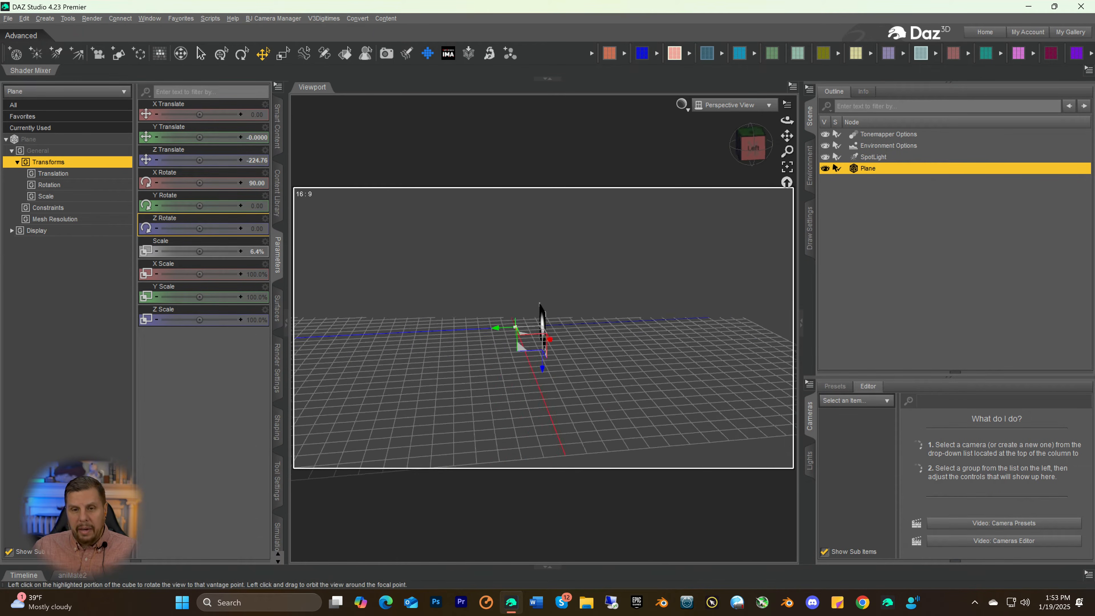
# Duplicate the plane in front of the spotlight and rename the copy Plane LARGE
pyautogui.moveTo(752, 149); pyautogui.dragTo(662, 185)
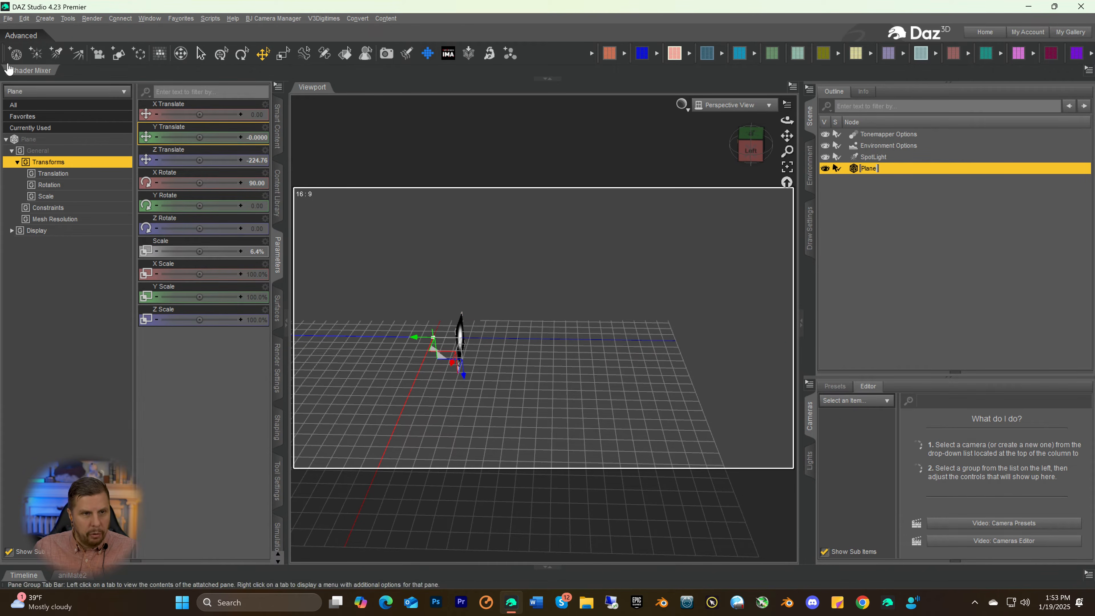
pyautogui.click(24, 19)
pyautogui.moveTo(43, 71)
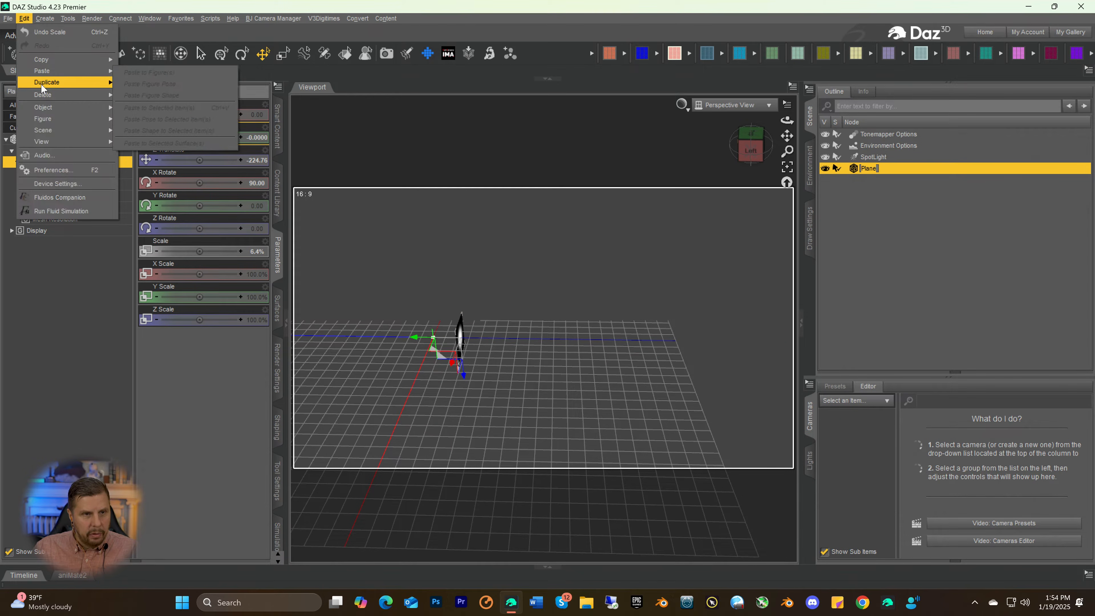
pyautogui.moveTo(82, 83)
pyautogui.click(163, 95)
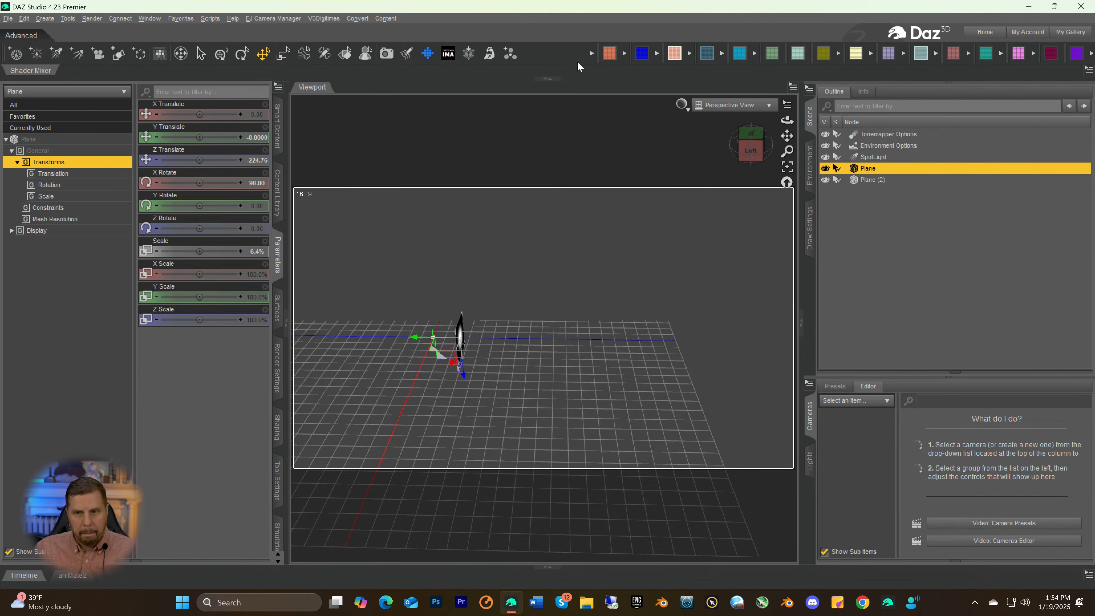
pyautogui.click(864, 184)
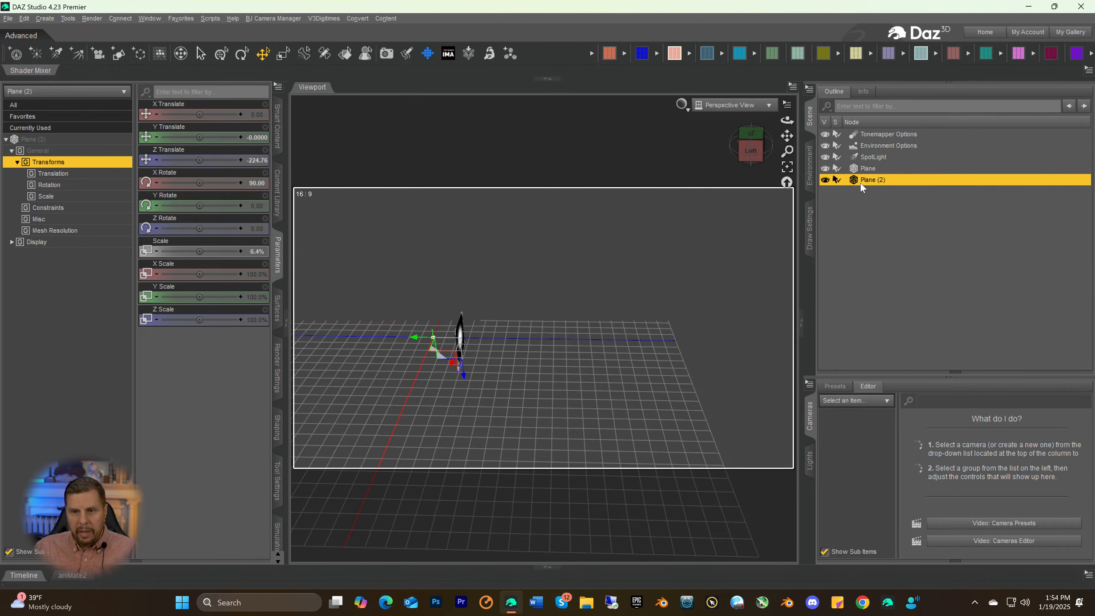
pyautogui.doubleClick(880, 184)
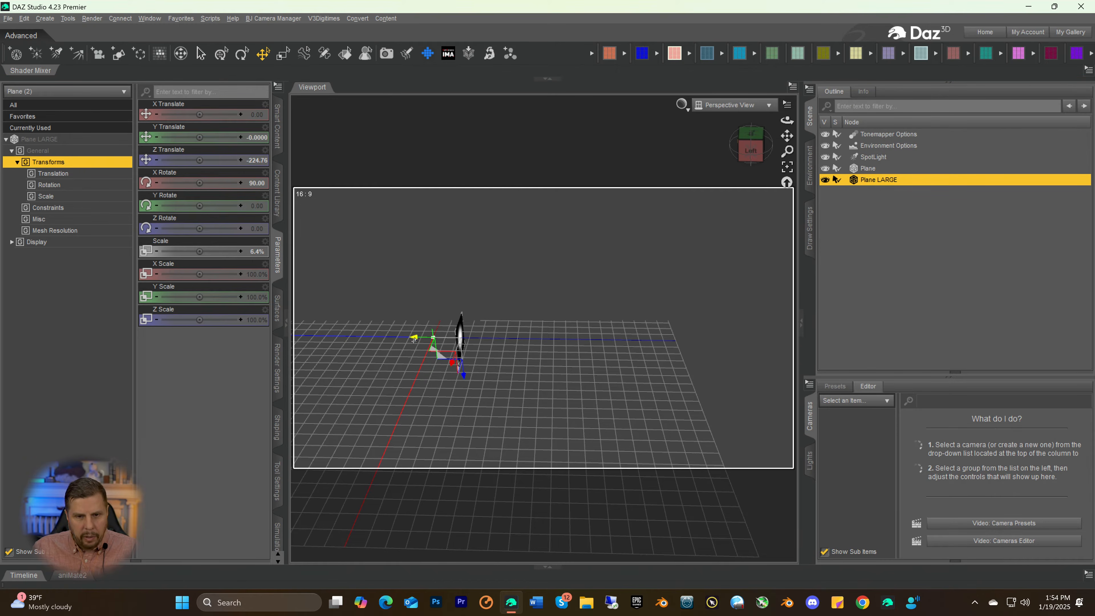
# Move Plane LARGE far beyond the small plane, to about -3028 in Z, and raise its Scale to about 110.9%
pyautogui.moveTo(415, 337); pyautogui.dragTo(699, 344)
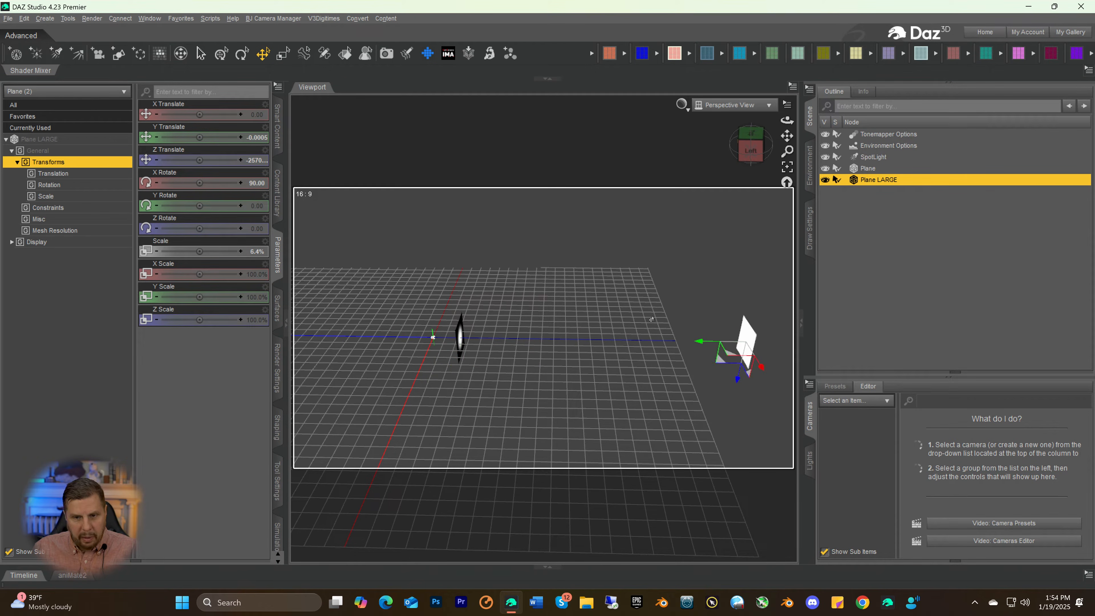
pyautogui.moveTo(787, 136); pyautogui.dragTo(806, 136)
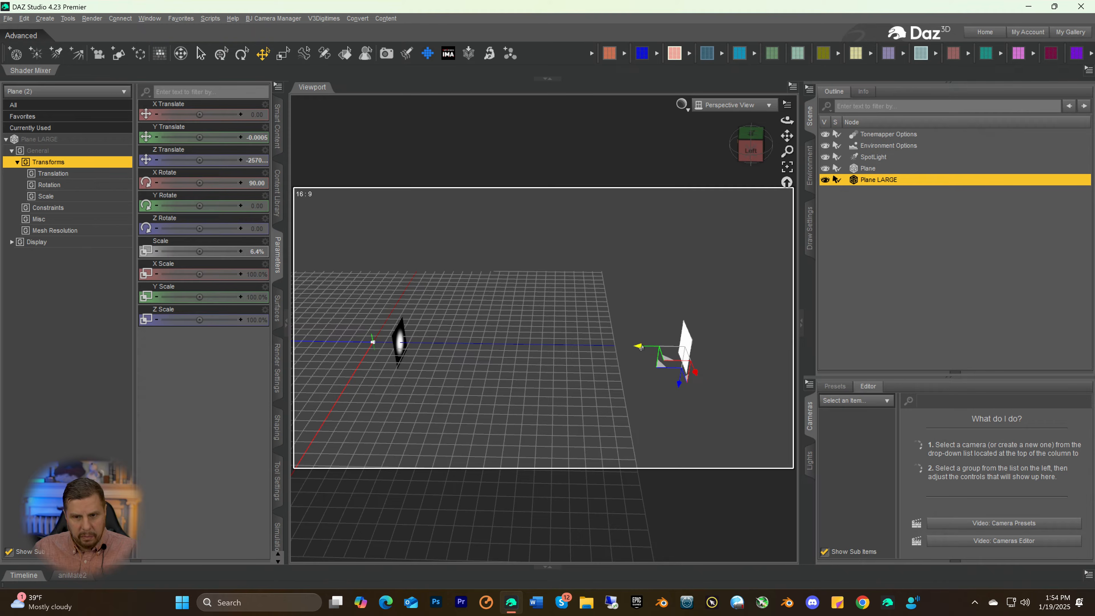
pyautogui.moveTo(639, 347); pyautogui.dragTo(694, 334)
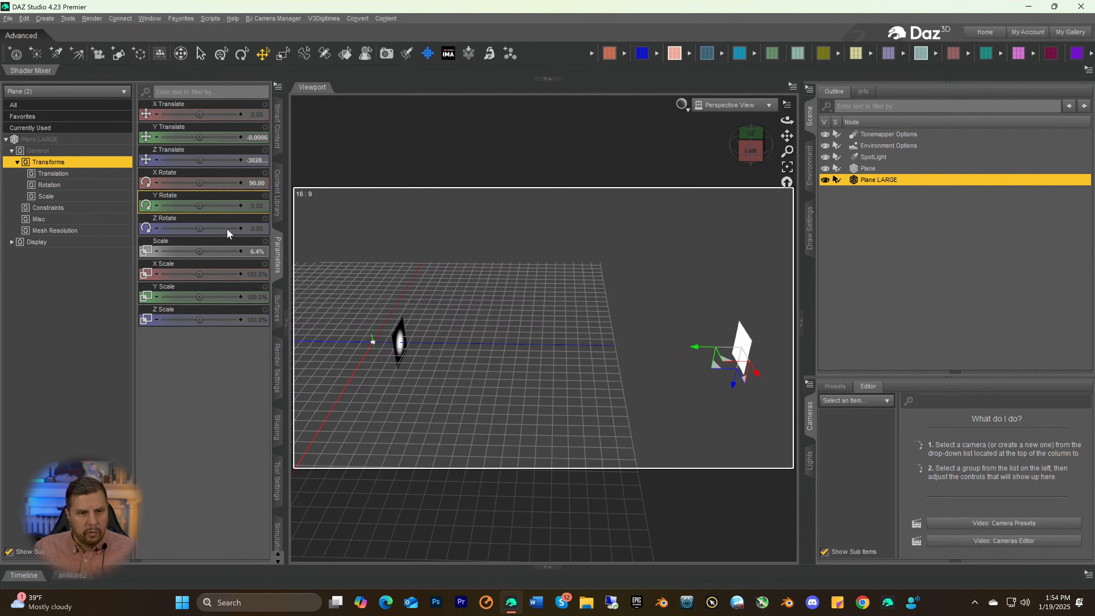
pyautogui.moveTo(211, 251); pyautogui.dragTo(221, 251)
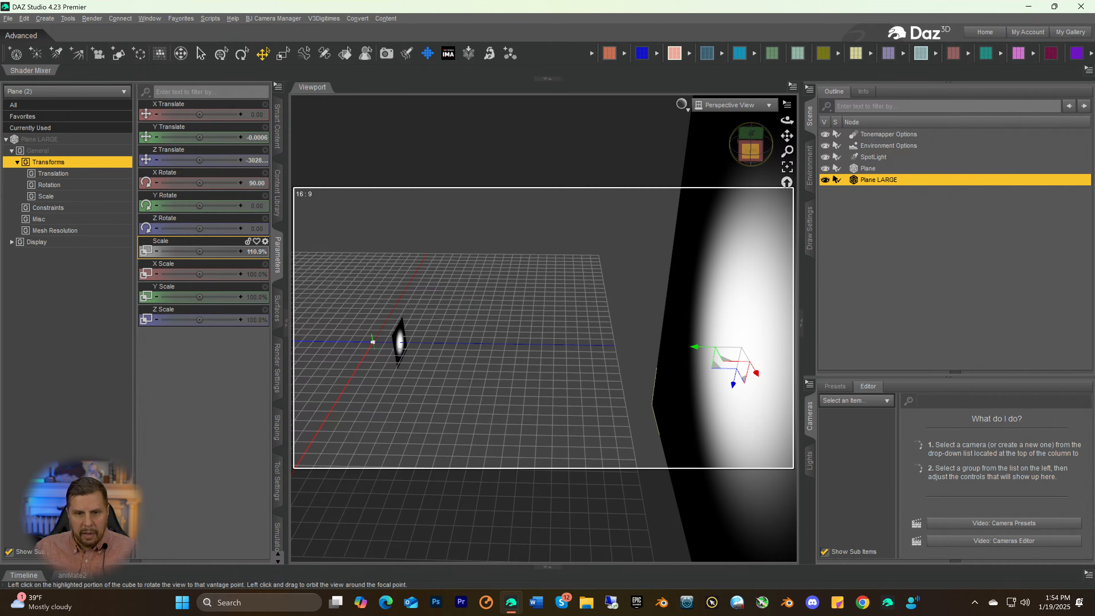
# Examine from the side and the front how the spotlight's circle falls on the small plane and on Plane LARGE
pyautogui.moveTo(732, 160)
pyautogui.mouseDown()
pyautogui.moveTo(751, 149)
pyautogui.moveTo(734, 146)
pyautogui.moveTo(751, 144)
pyautogui.moveTo(742, 165)
pyautogui.mouseUp()
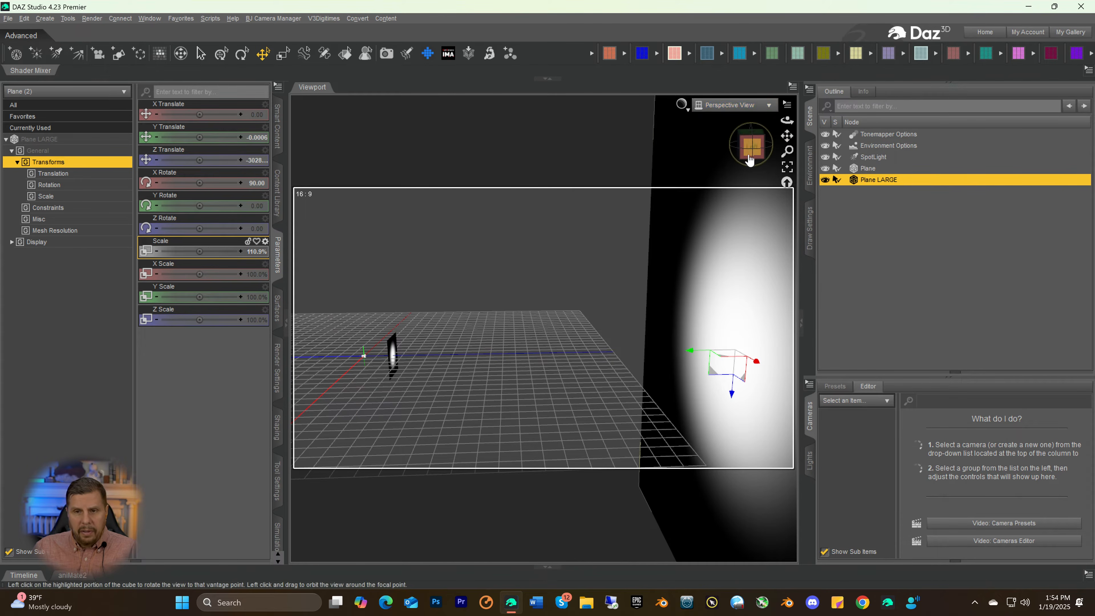
pyautogui.moveTo(748, 158)
pyautogui.mouseDown()
pyautogui.moveTo(819, 158)
pyautogui.moveTo(751, 164)
pyautogui.mouseUp()
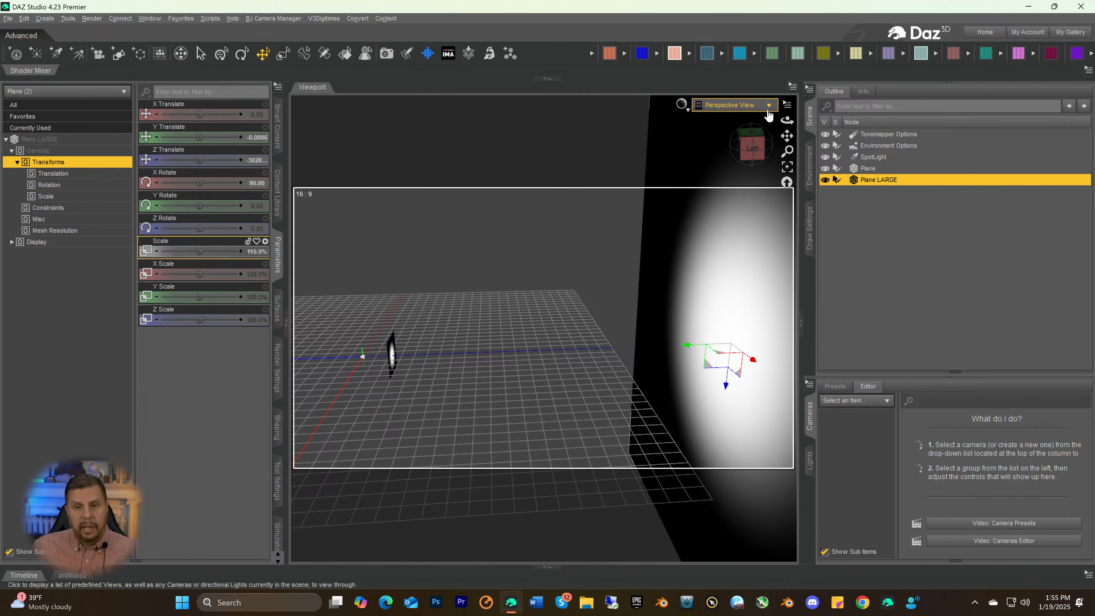
pyautogui.click(753, 151)
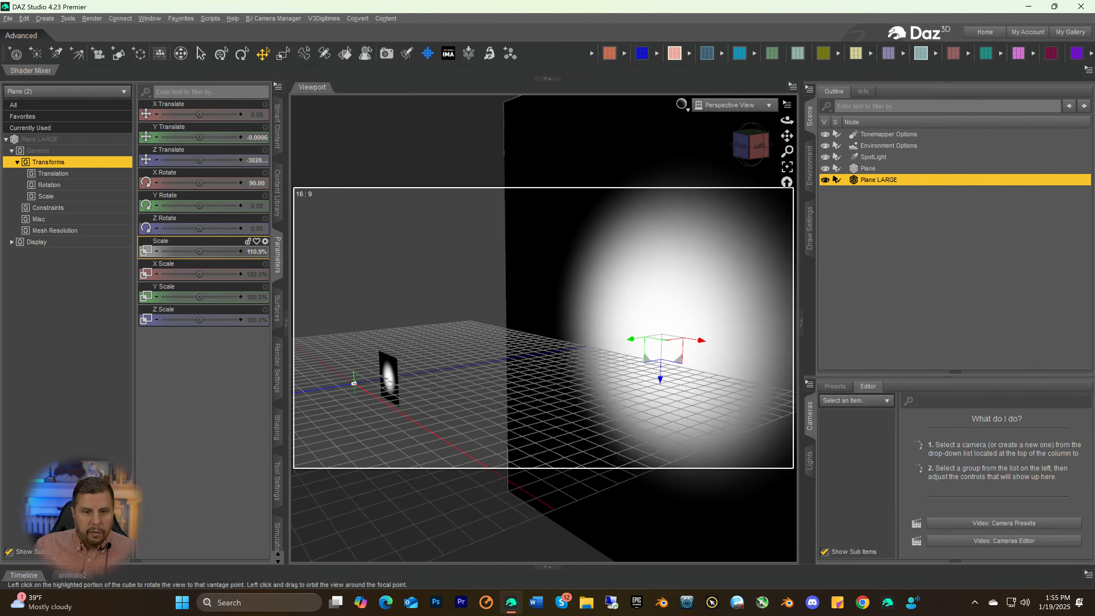
pyautogui.moveTo(751, 146)
pyautogui.mouseDown()
pyautogui.moveTo(768, 146)
pyautogui.moveTo(666, 151)
pyautogui.moveTo(746, 154)
pyautogui.mouseUp()
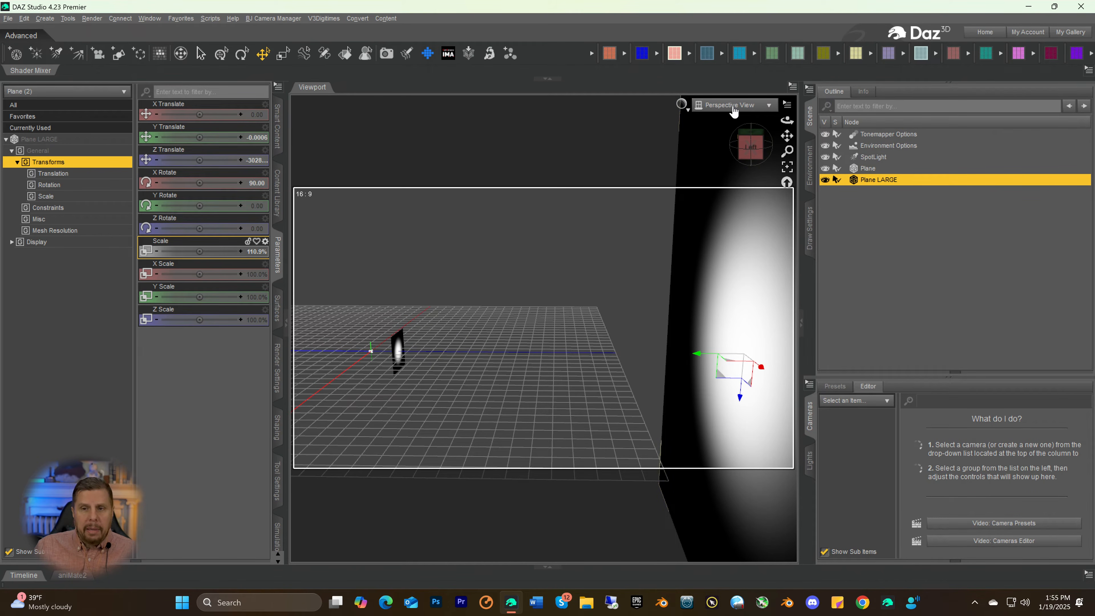
pyautogui.moveTo(748, 146); pyautogui.dragTo(745, 148)
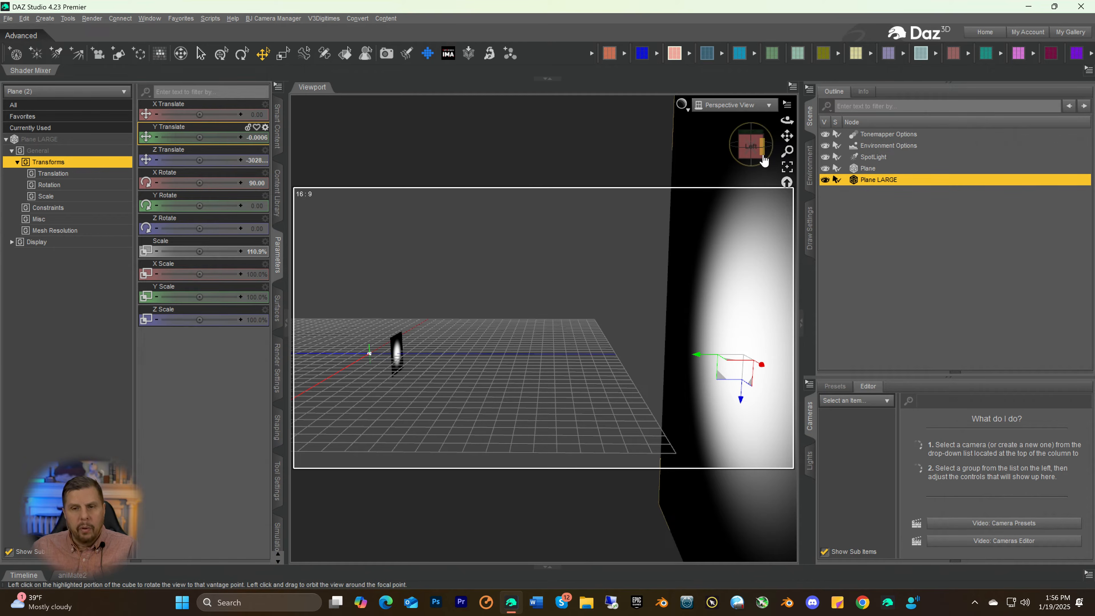
pyautogui.moveTo(749, 147)
pyautogui.mouseDown()
pyautogui.moveTo(779, 151)
pyautogui.moveTo(748, 160)
pyautogui.mouseUp()
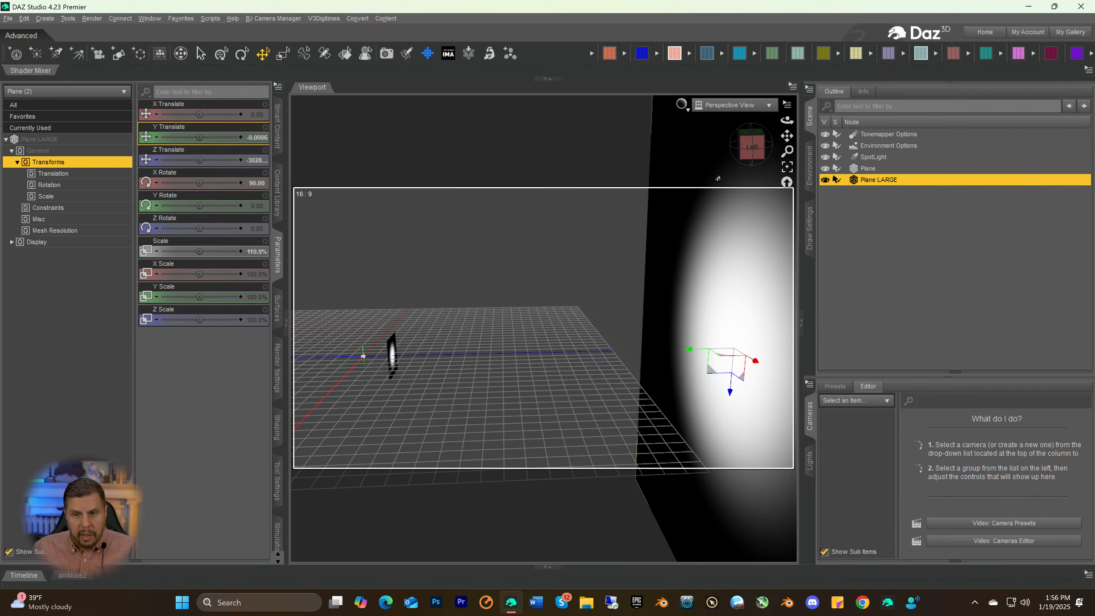
pyautogui.click(745, 140)
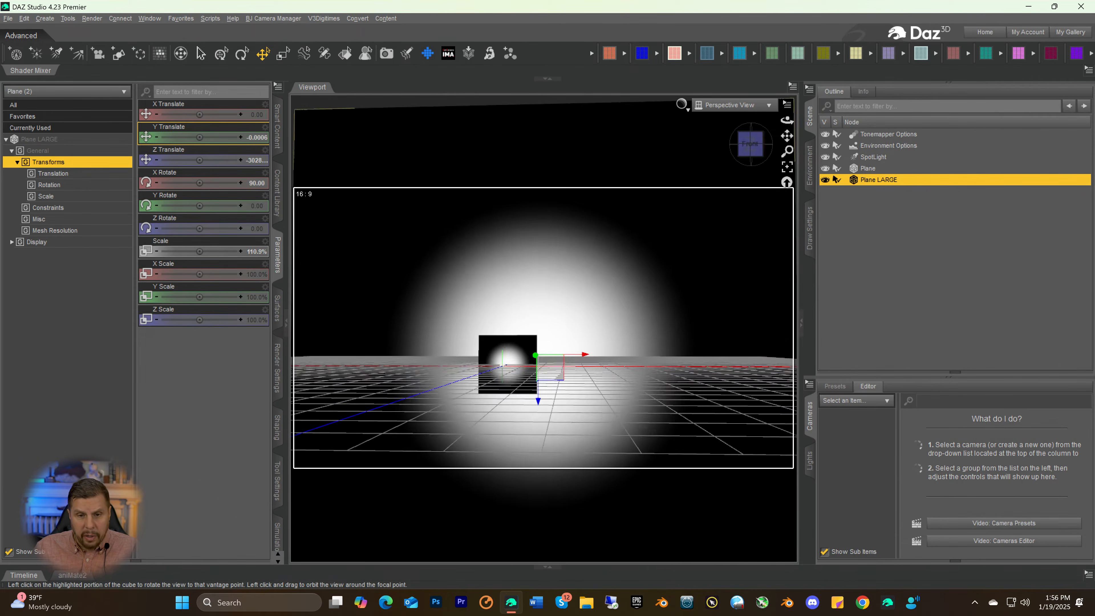
pyautogui.moveTo(750, 143); pyautogui.dragTo(749, 156)
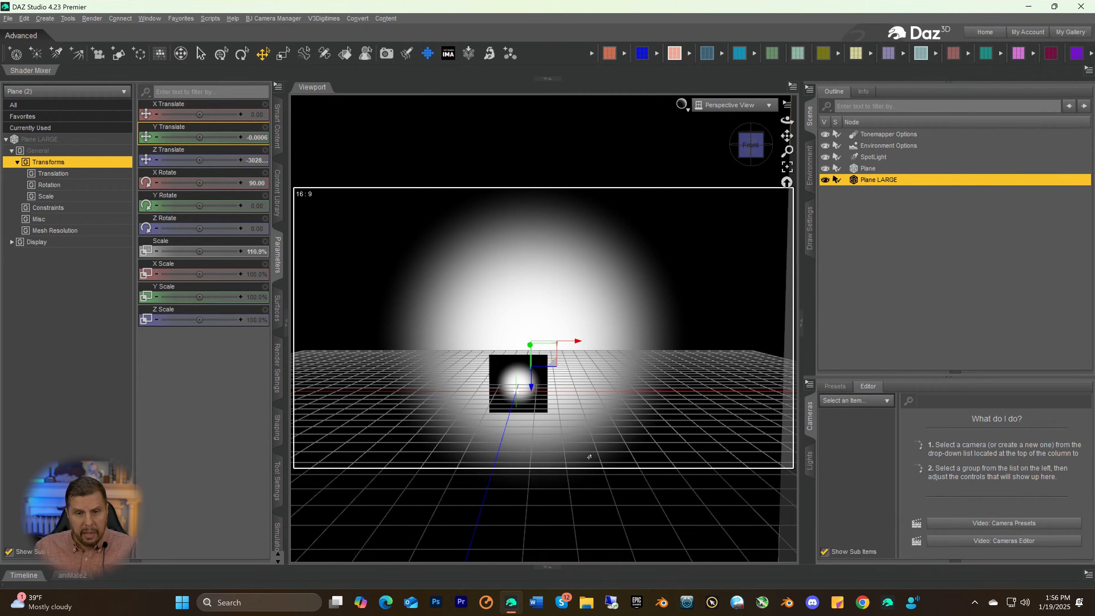
pyautogui.click(749, 135)
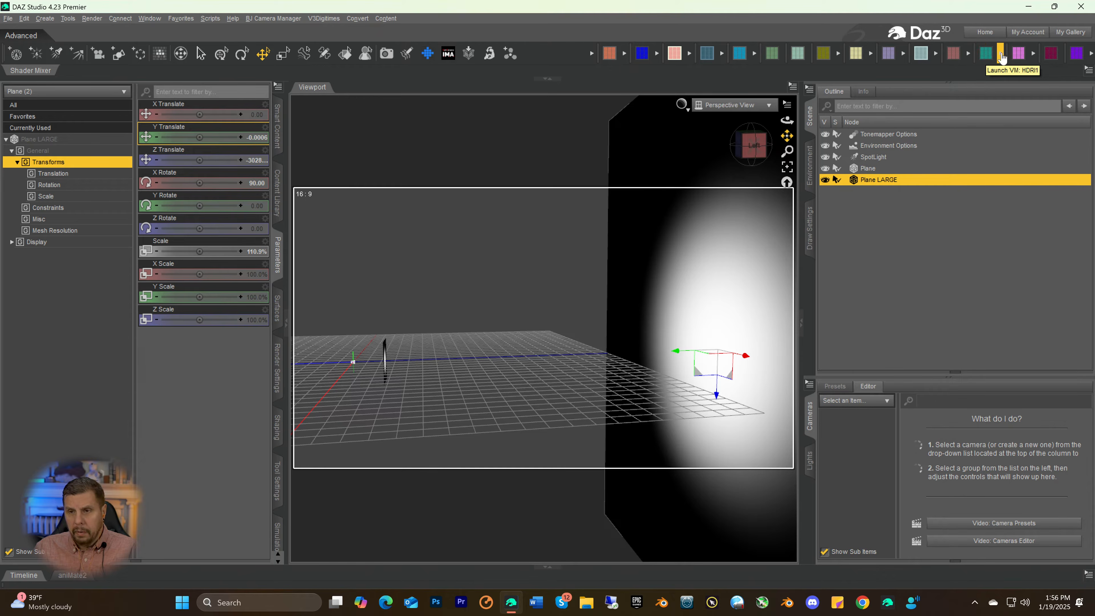
# Add the SYRF Fog Pouf volume and move it between the two planes, to about -1081 in Z
pyautogui.click(1019, 53)
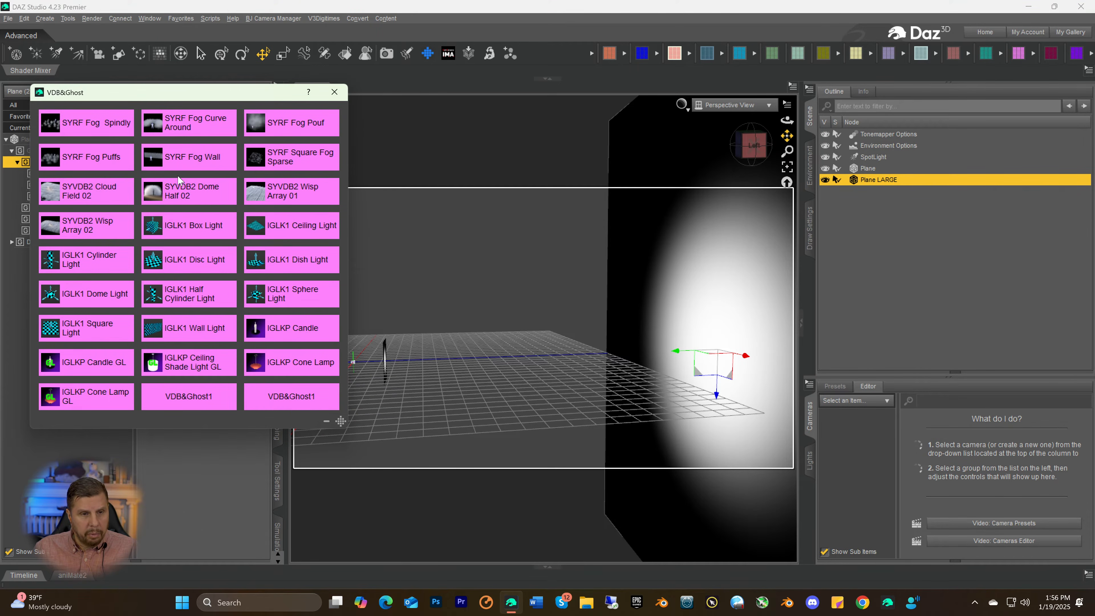
pyautogui.click(270, 125)
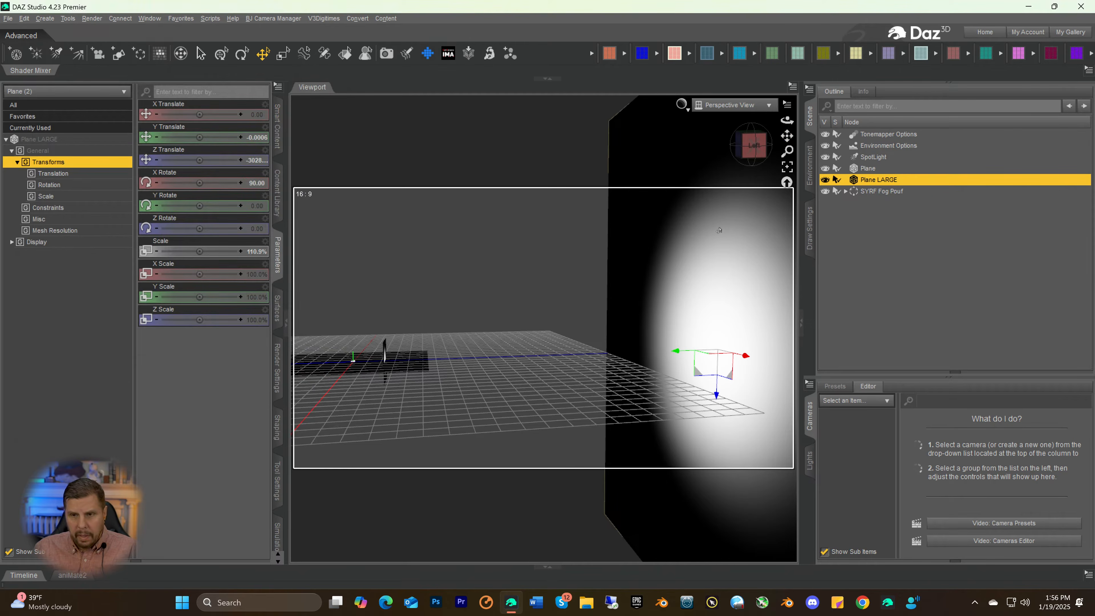
pyautogui.click(866, 191)
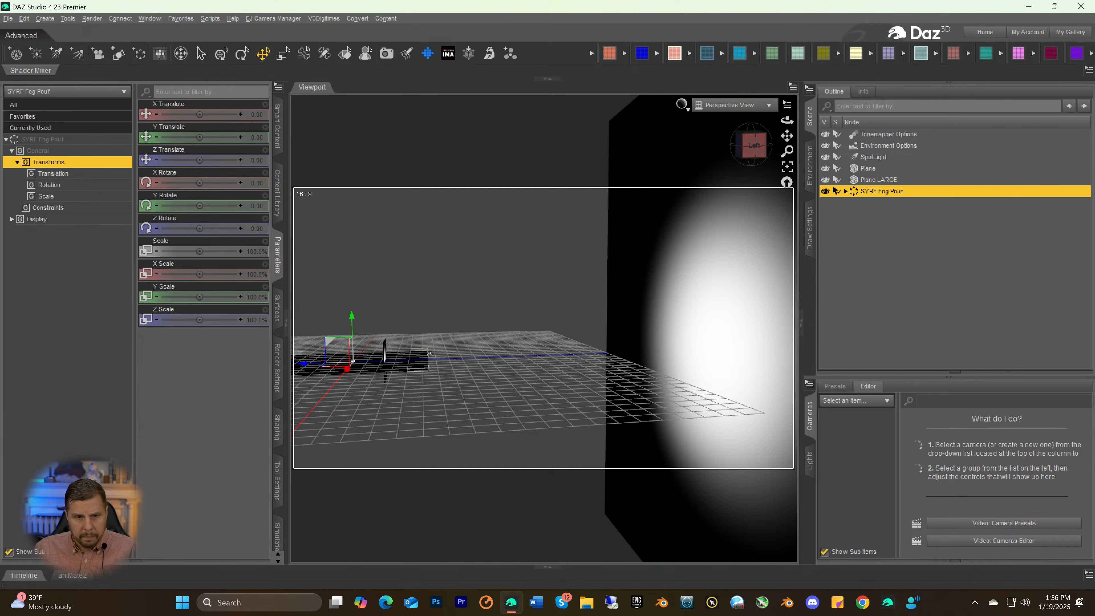
pyautogui.moveTo(310, 364); pyautogui.dragTo(454, 359)
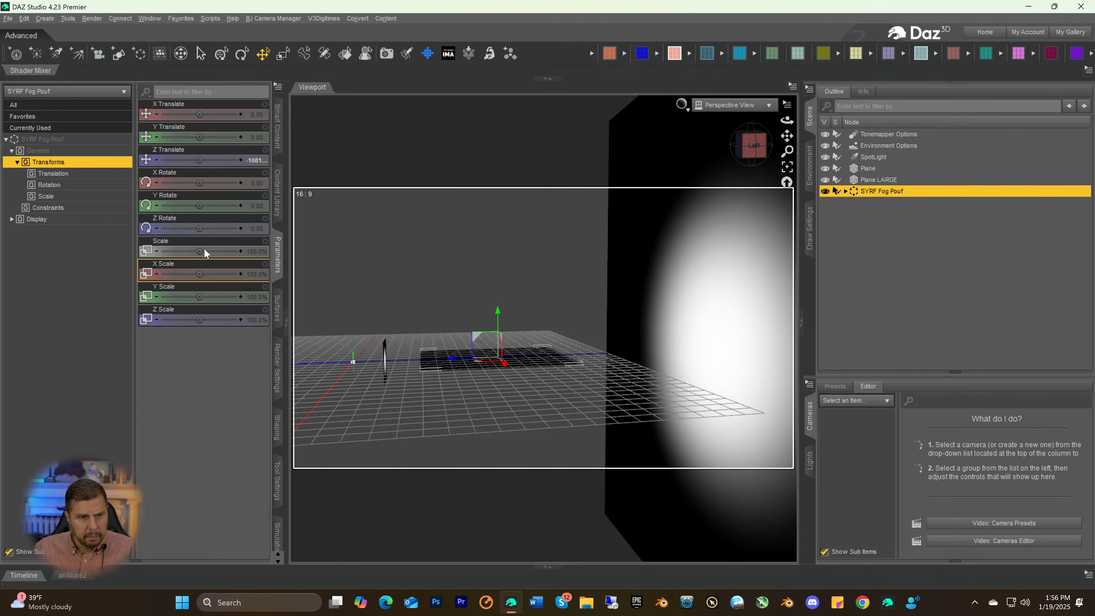
# Enlarge the SYRF Fog Pouf to about 519.8% Scale and lower it to about -66.86 in Y
pyautogui.moveTo(193, 246); pyautogui.dragTo(225, 247)
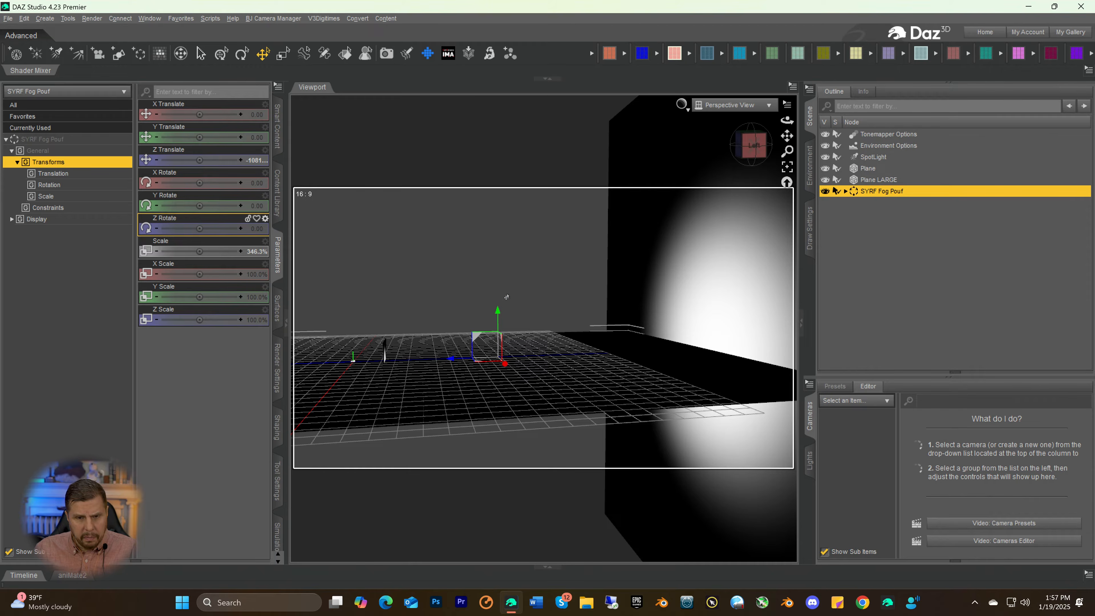
pyautogui.moveTo(497, 313)
pyautogui.mouseDown()
pyautogui.moveTo(508, 419)
pyautogui.moveTo(493, 326)
pyautogui.mouseUp()
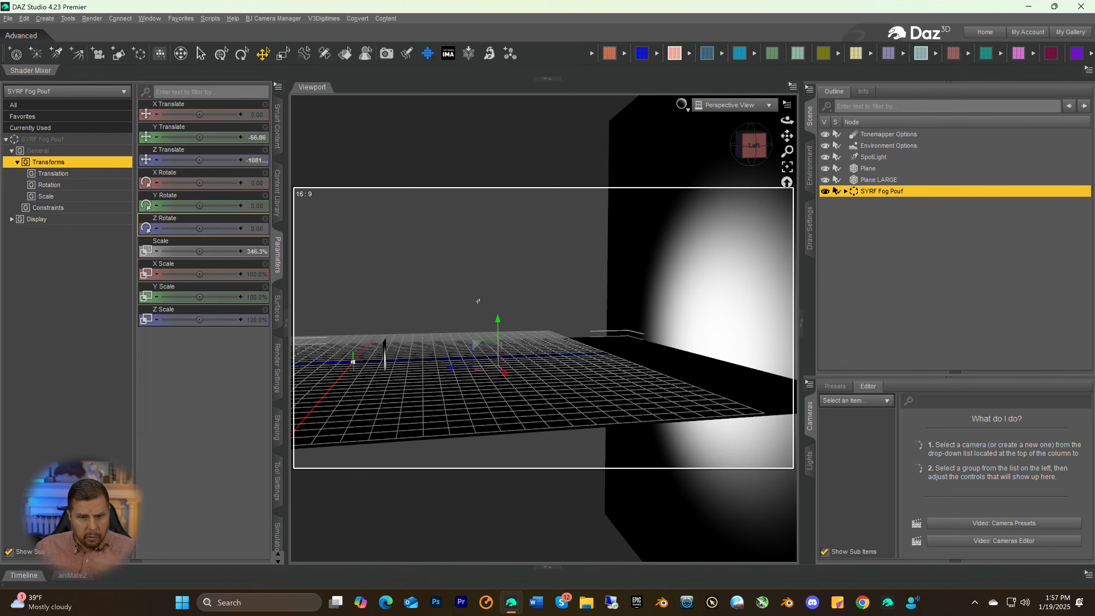
pyautogui.moveTo(192, 253); pyautogui.dragTo(225, 253)
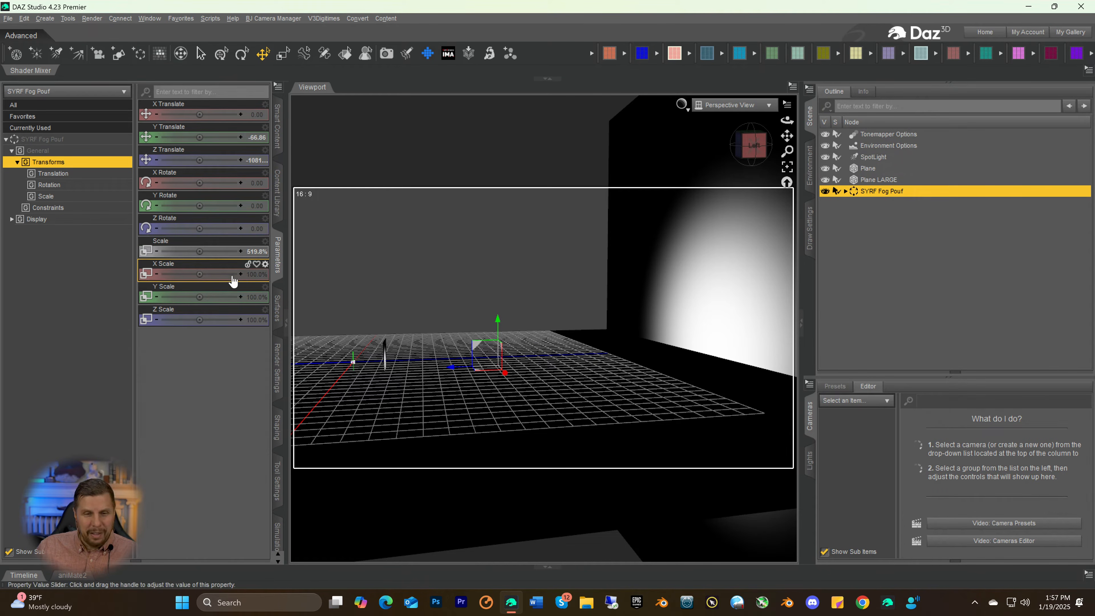
# Using the Iray preview, lower the fog group to about -984.10 in Y and shift its placer square to about -84.38 in Z
pyautogui.hotkey('ctrl', '0')
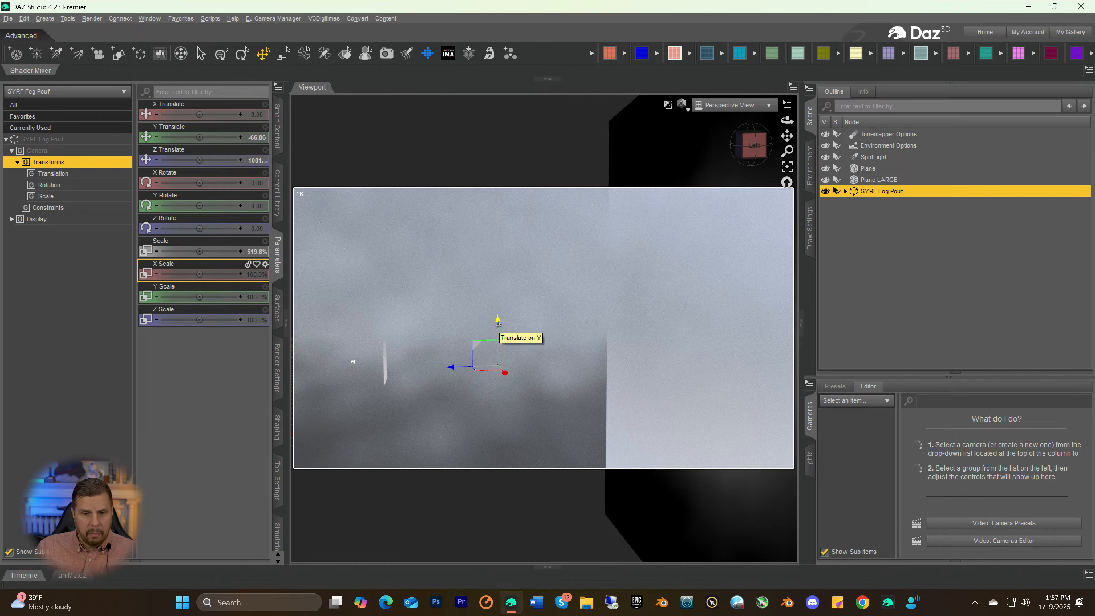
pyautogui.moveTo(499, 324); pyautogui.dragTo(496, 439)
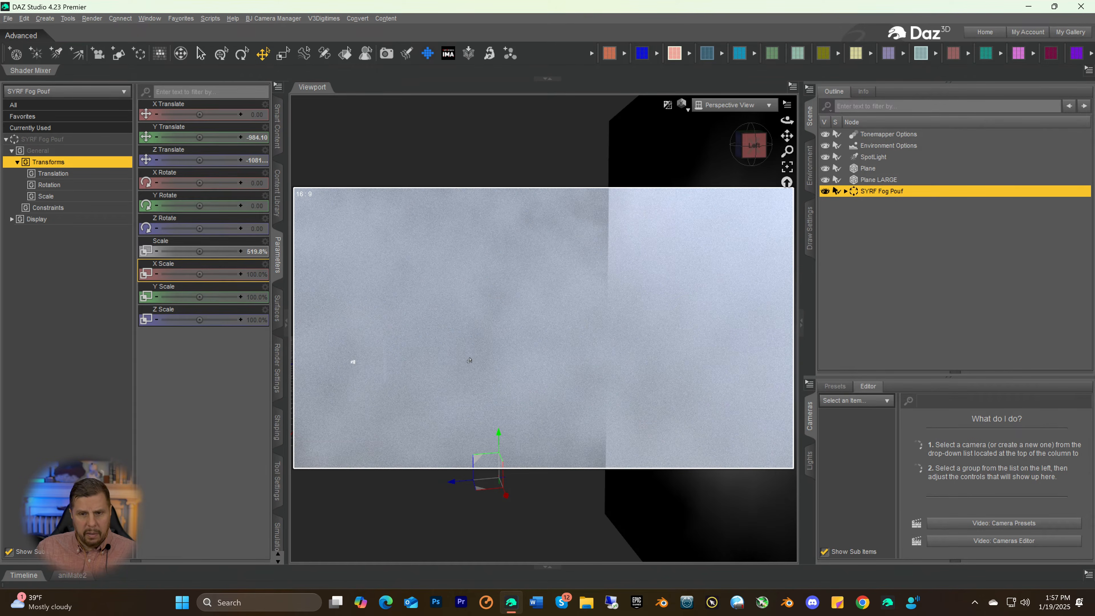
pyautogui.click(448, 485)
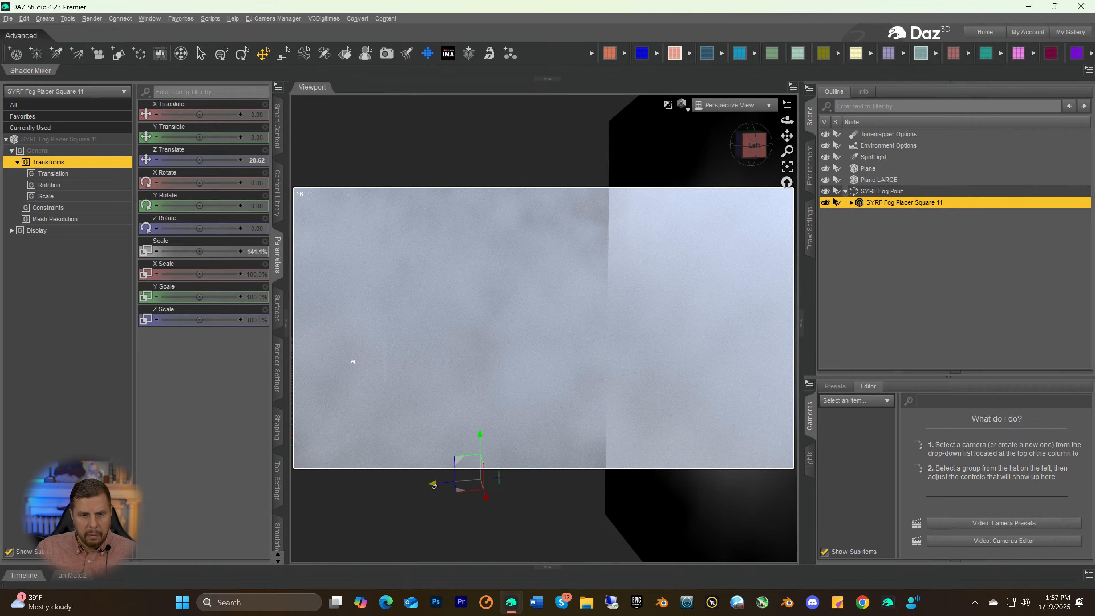
pyautogui.moveTo(433, 485); pyautogui.dragTo(501, 475)
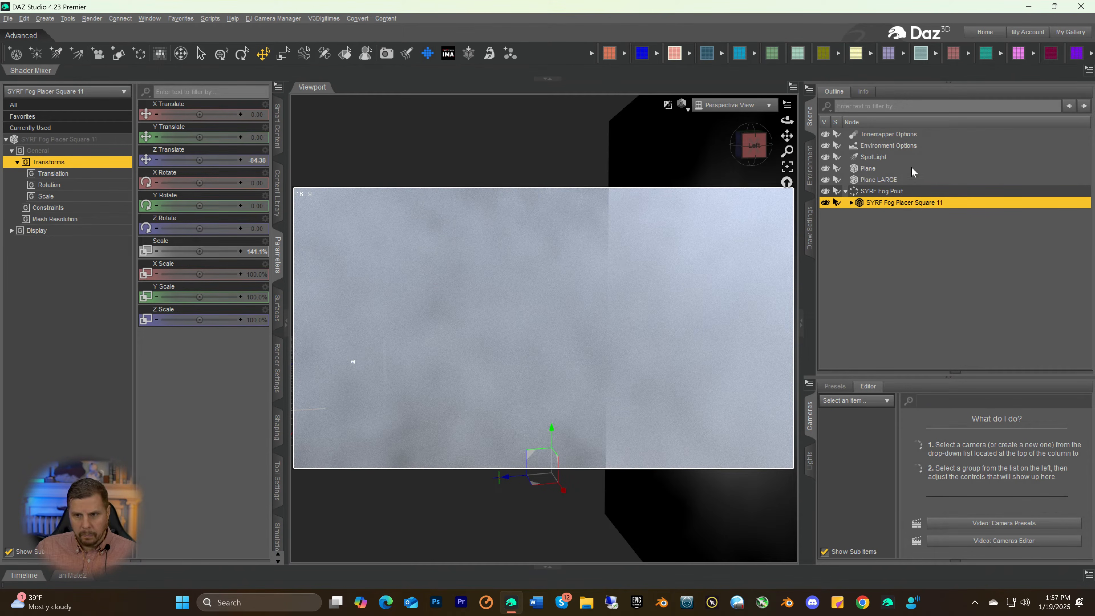
# Create the advanced Iray node properties Iray Visible to Primary Rays and Iray Ghost Light Factor on the small plane
pyautogui.click(869, 169)
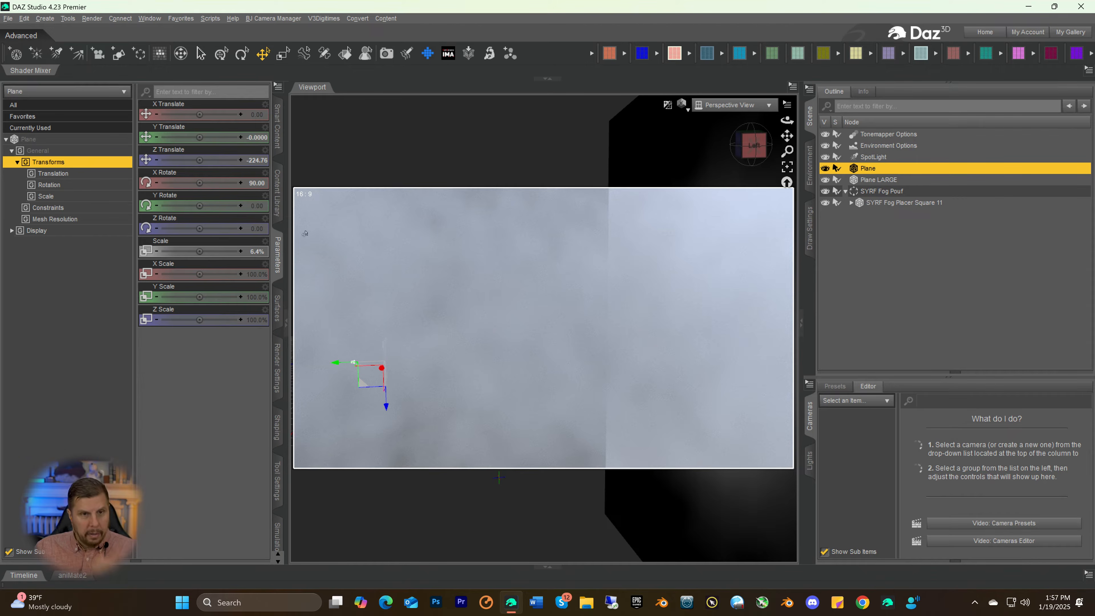
pyautogui.click(152, 19)
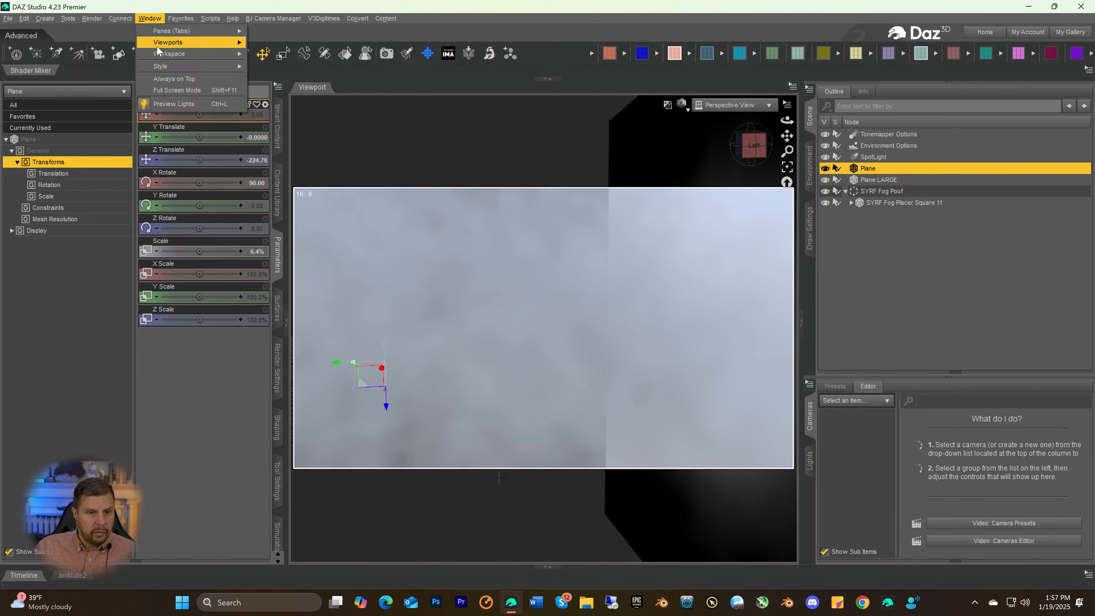
pyautogui.moveTo(181, 19)
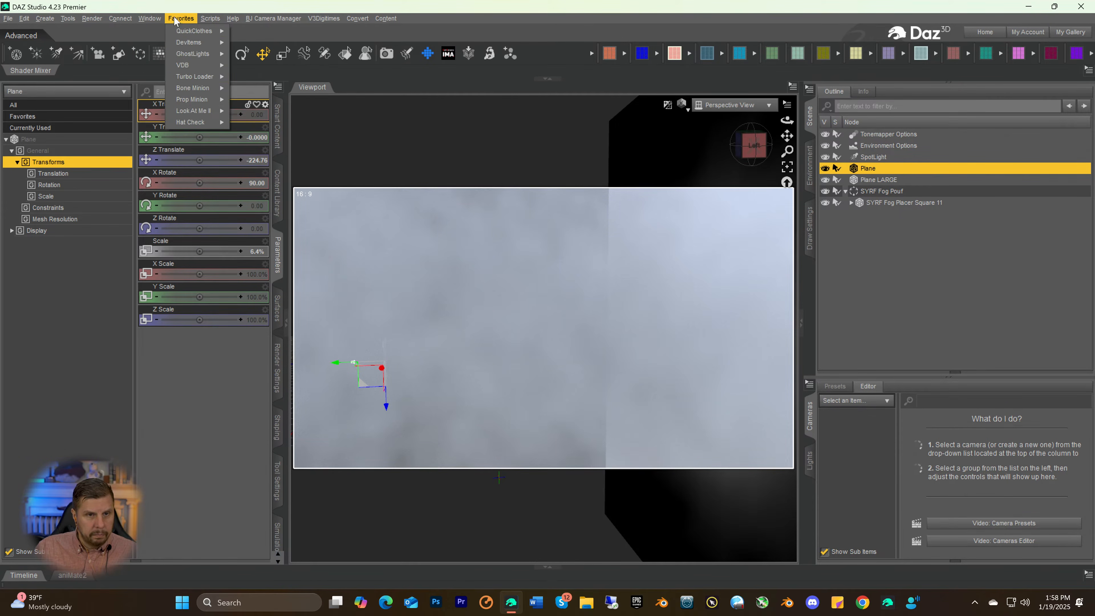
pyautogui.moveTo(190, 42)
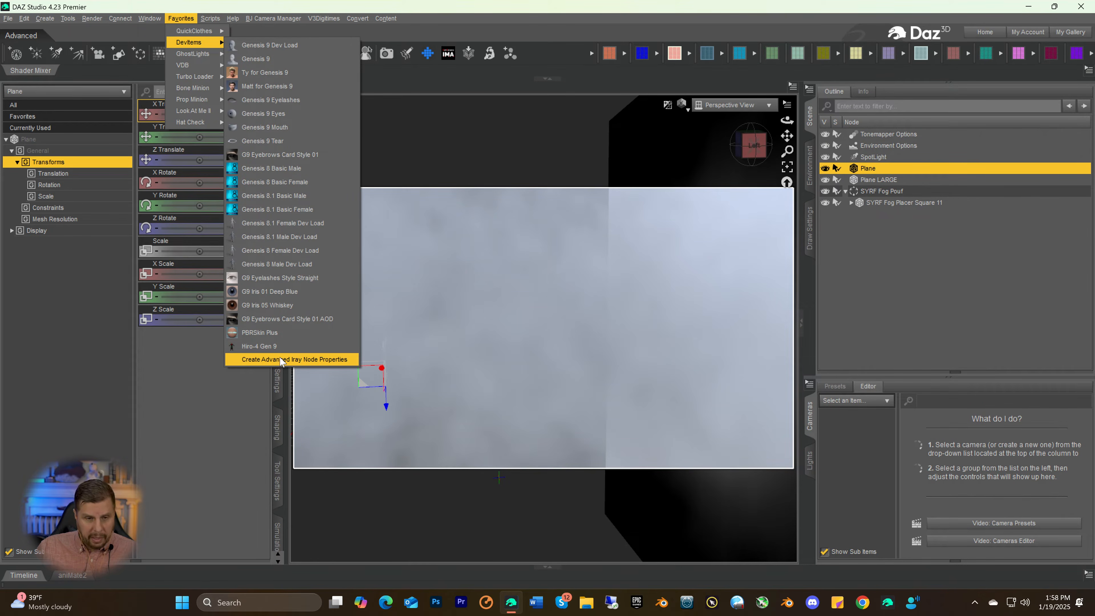
pyautogui.click(280, 360)
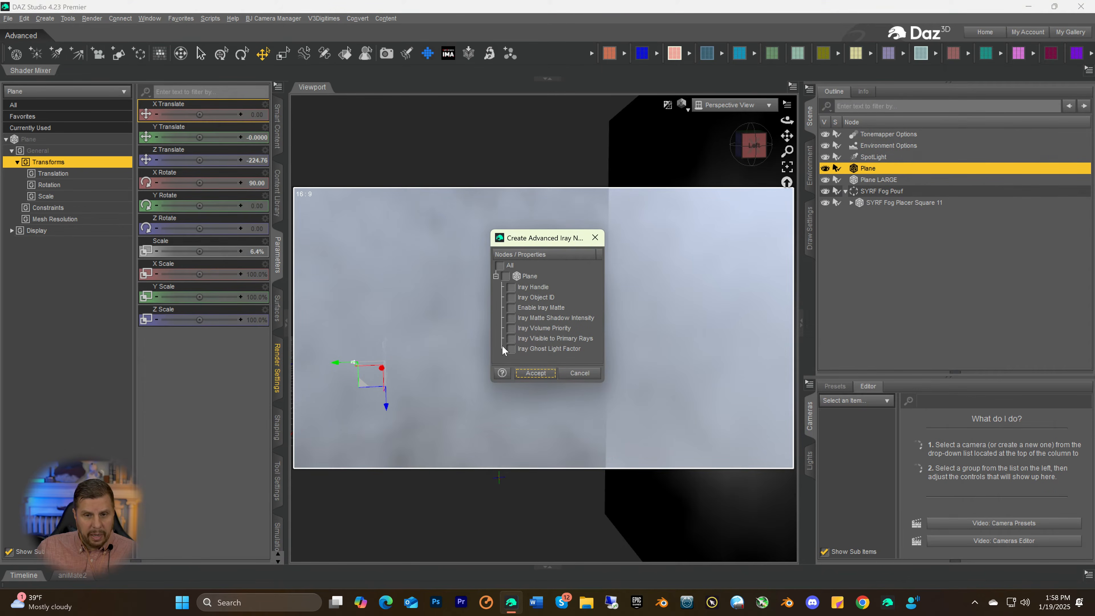
pyautogui.click(511, 339)
pyautogui.click(510, 349)
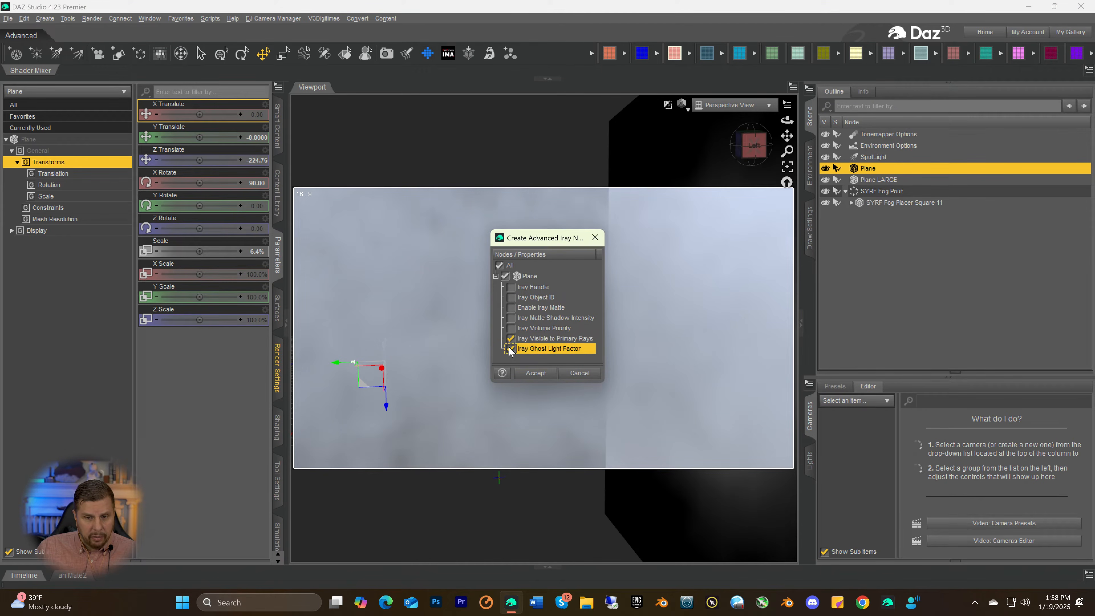
pyautogui.click(536, 374)
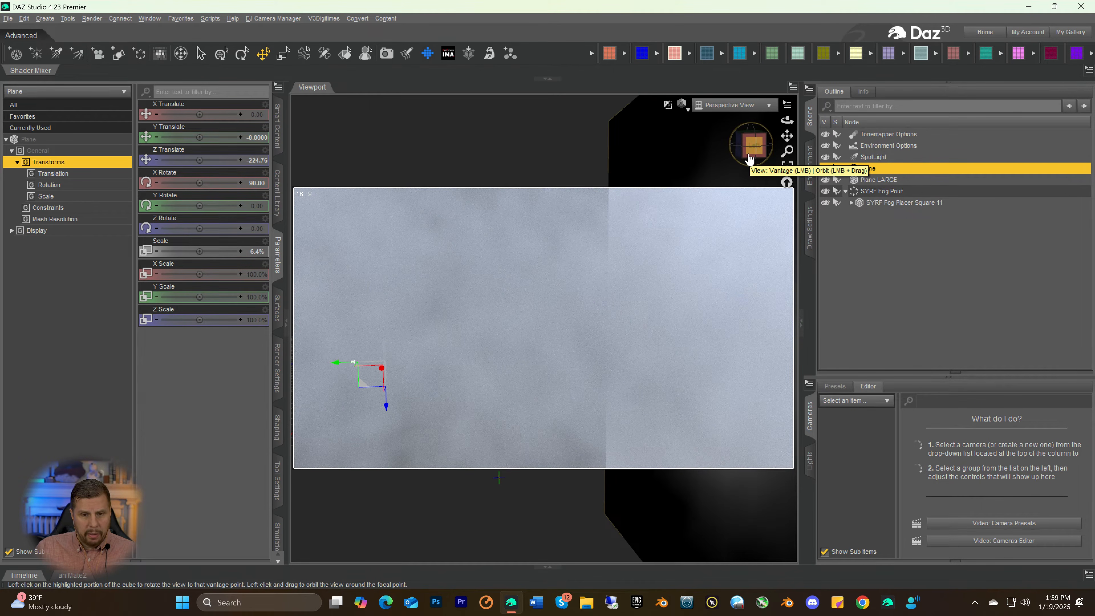
pyautogui.moveTo(749, 159); pyautogui.dragTo(752, 164)
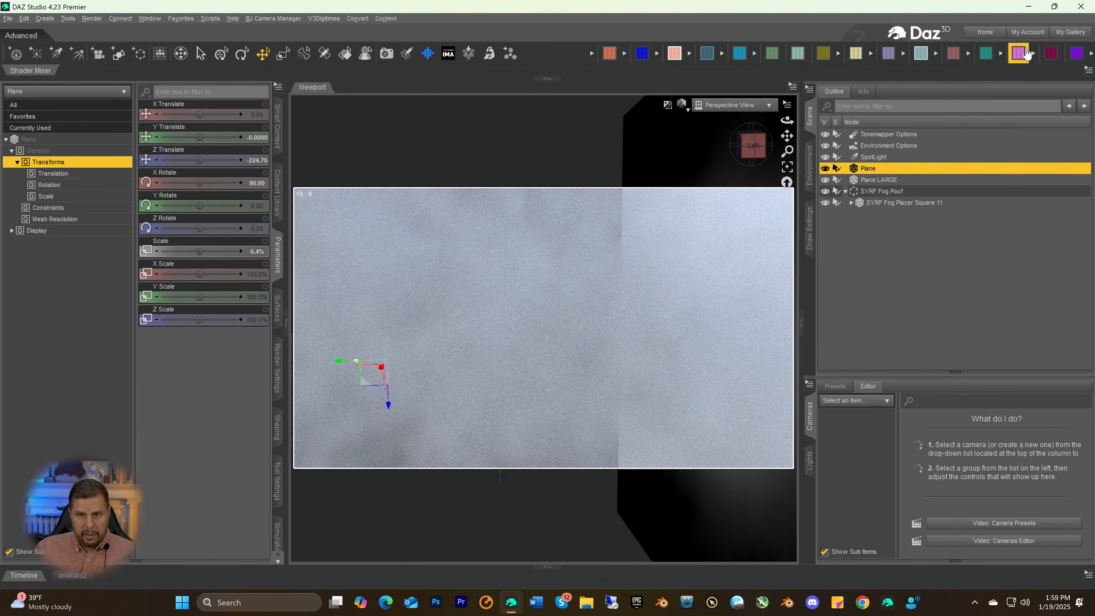
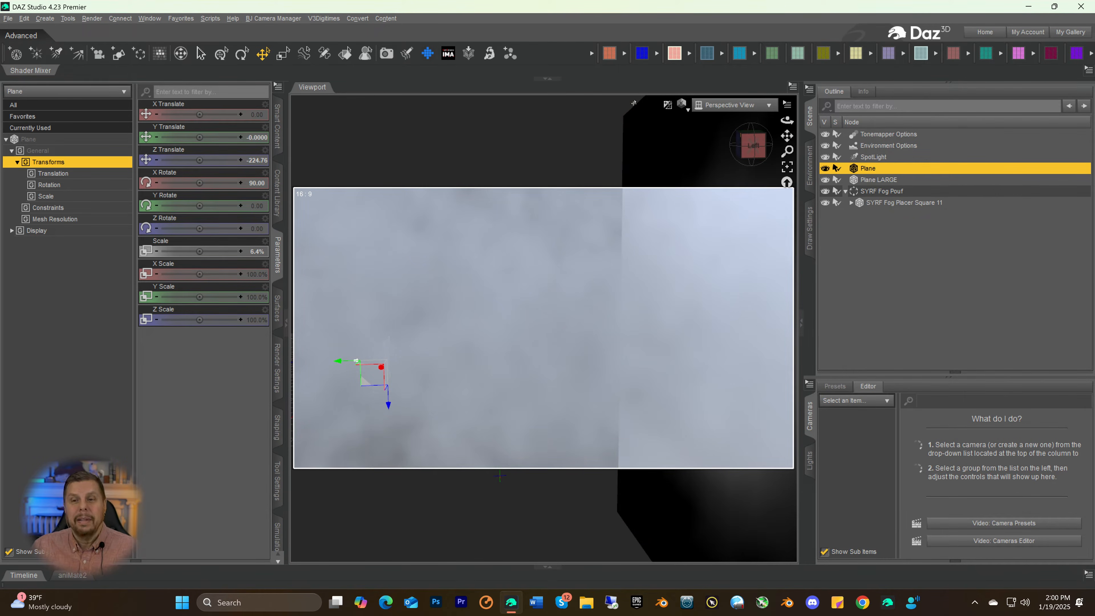
# Set the environment type to Backdrop and make its background color black
pyautogui.click(810, 169)
pyautogui.click(858, 93)
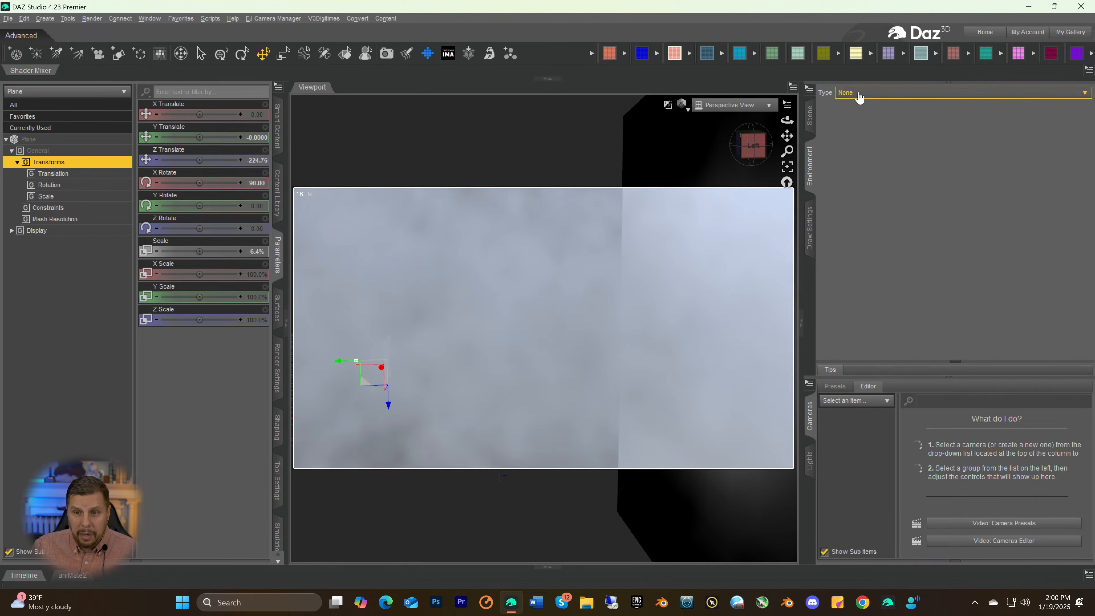
pyautogui.click(852, 117)
pyautogui.click(862, 114)
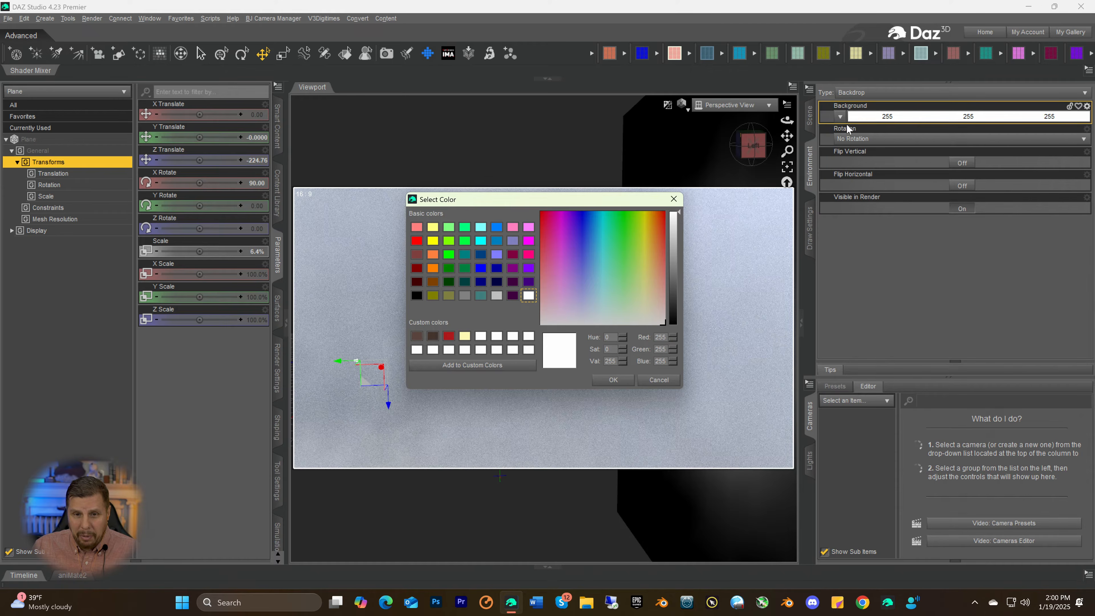
pyautogui.click(417, 295)
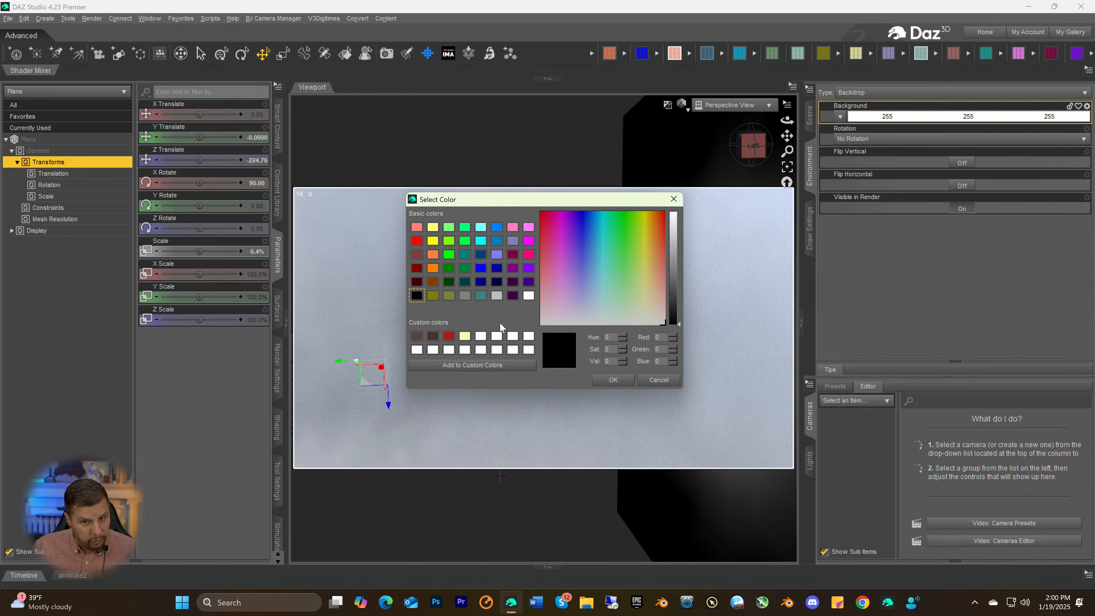
pyautogui.click(614, 380)
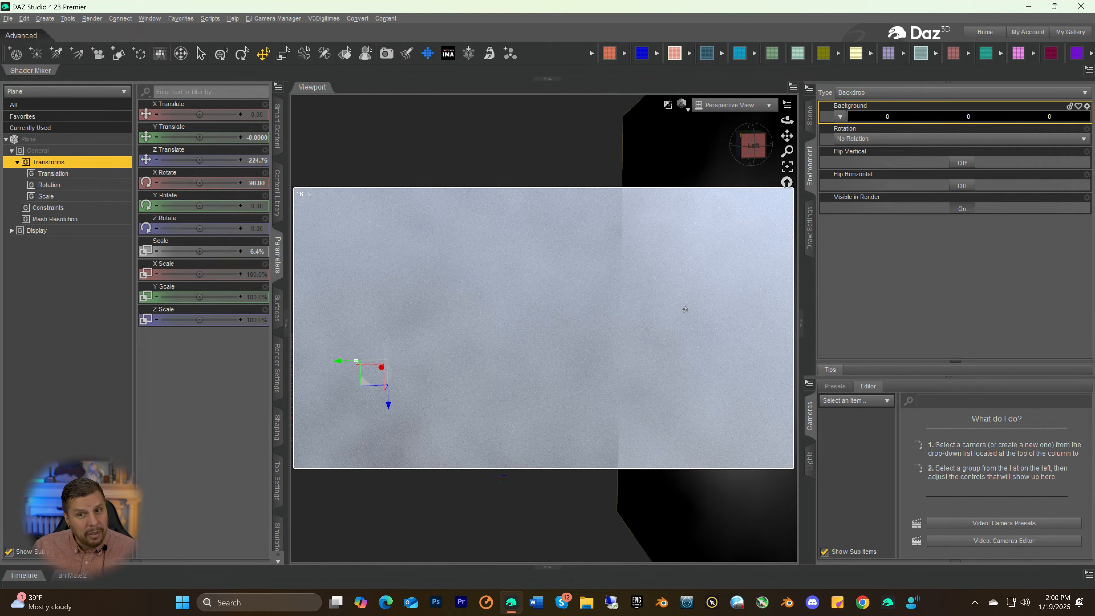
# Change the Environment Mode in Environment Options to Scene Only
pyautogui.click(811, 126)
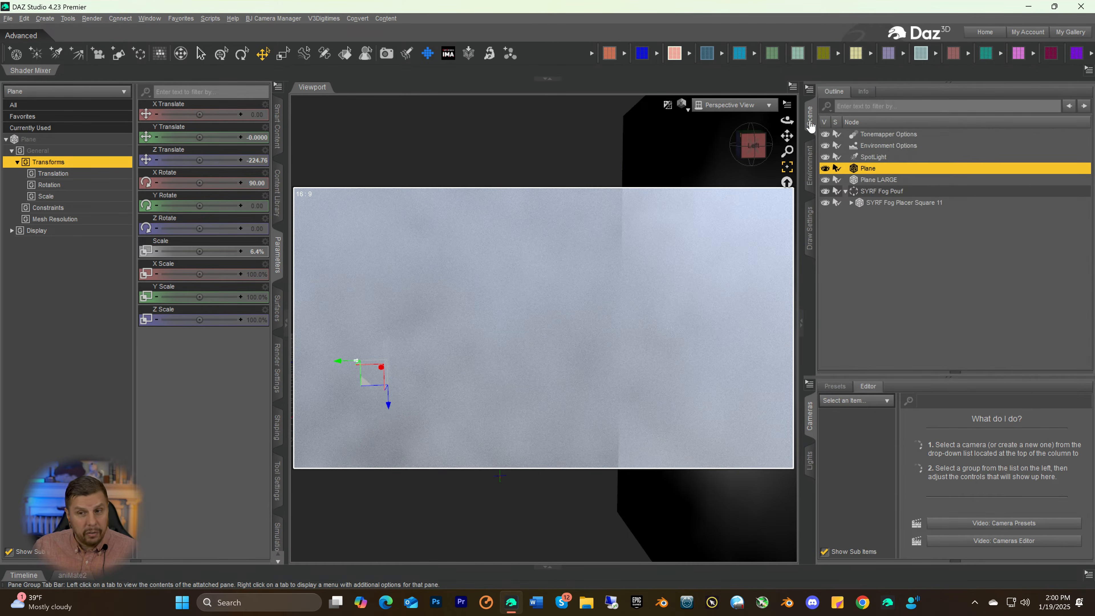
pyautogui.click(878, 146)
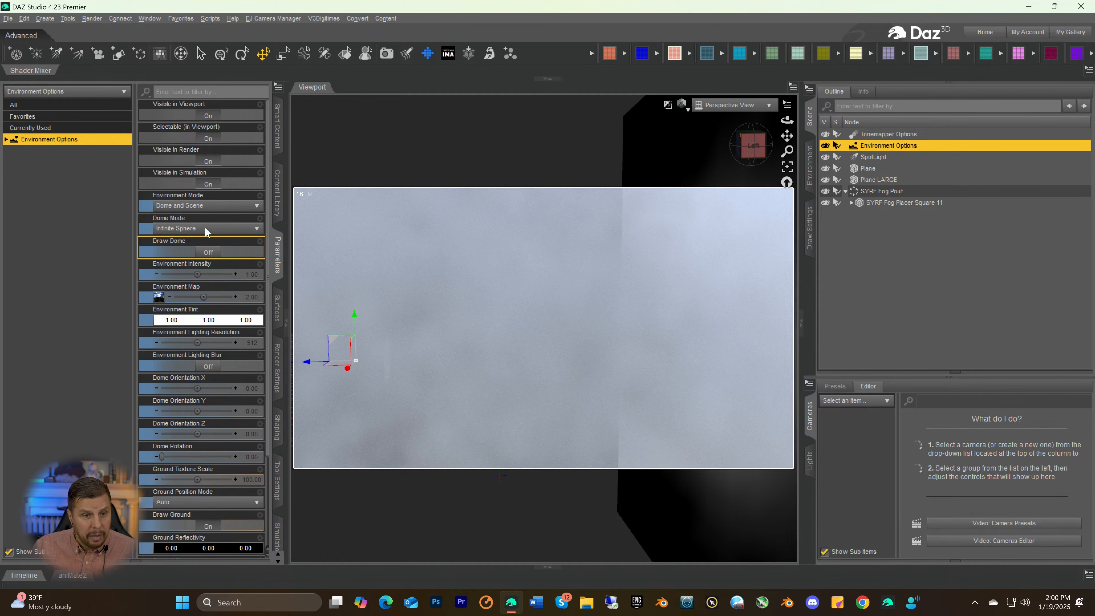
pyautogui.click(175, 207)
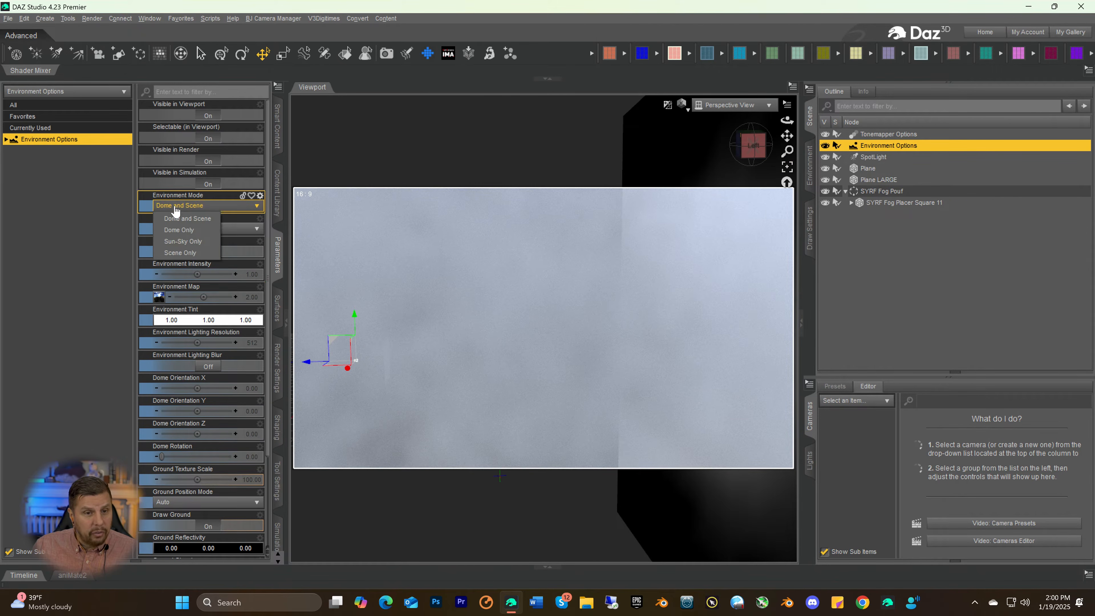
pyautogui.click(180, 254)
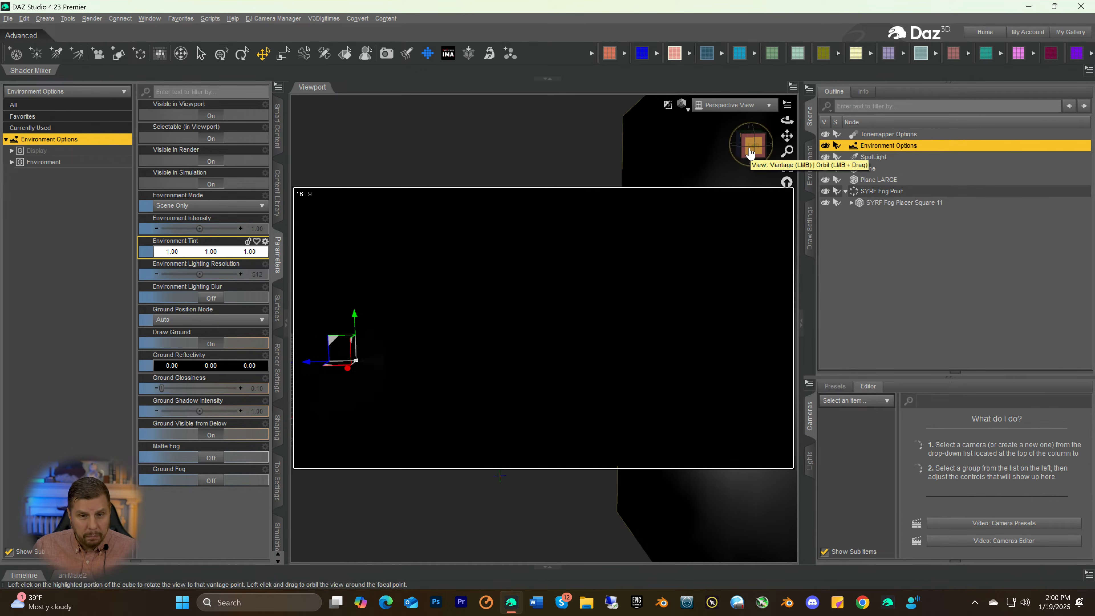
# Raise the spotlight's Luminous Flux to 9991500 lumens
pyautogui.moveTo(752, 153)
pyautogui.mouseDown()
pyautogui.moveTo(780, 151)
pyautogui.moveTo(746, 151)
pyautogui.mouseUp()
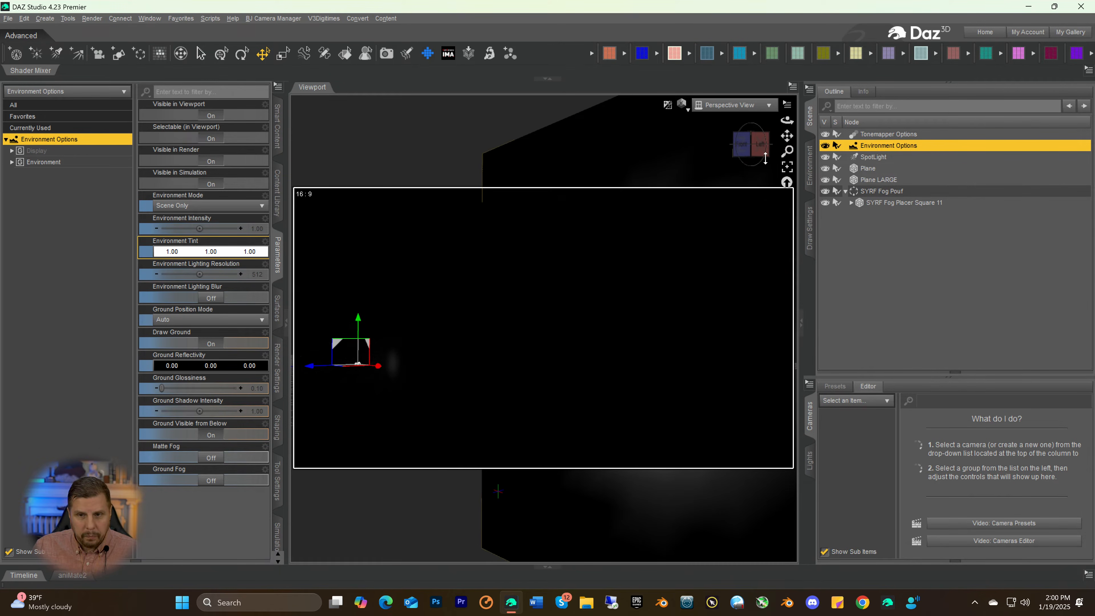
pyautogui.moveTo(751, 147); pyautogui.dragTo(752, 172)
pyautogui.click(742, 150)
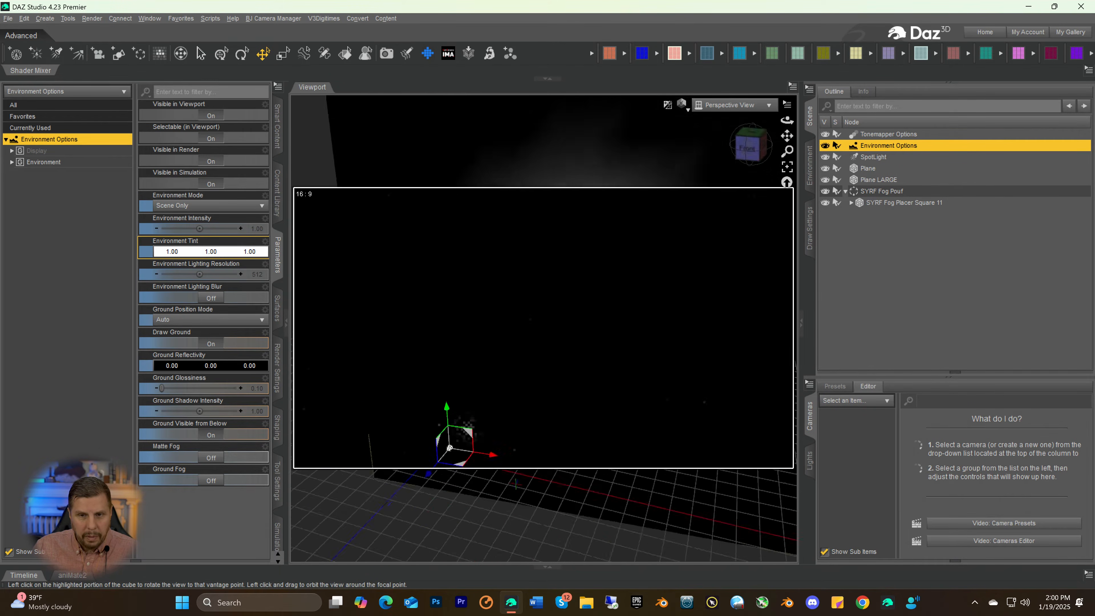
pyautogui.click(736, 144)
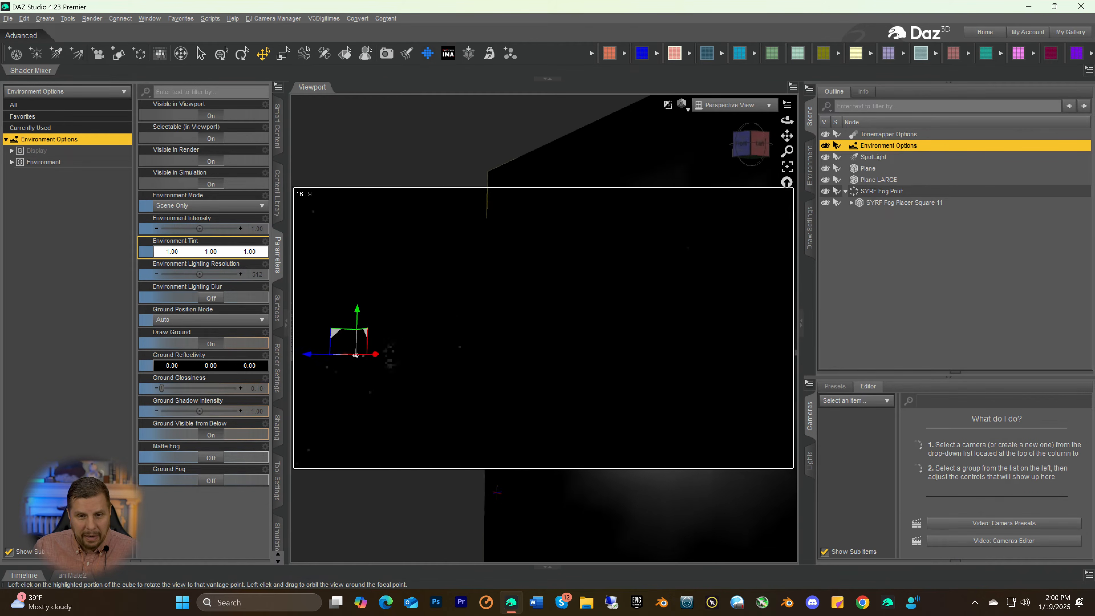
pyautogui.moveTo(751, 145)
pyautogui.mouseDown()
pyautogui.moveTo(763, 147)
pyautogui.moveTo(751, 152)
pyautogui.mouseUp()
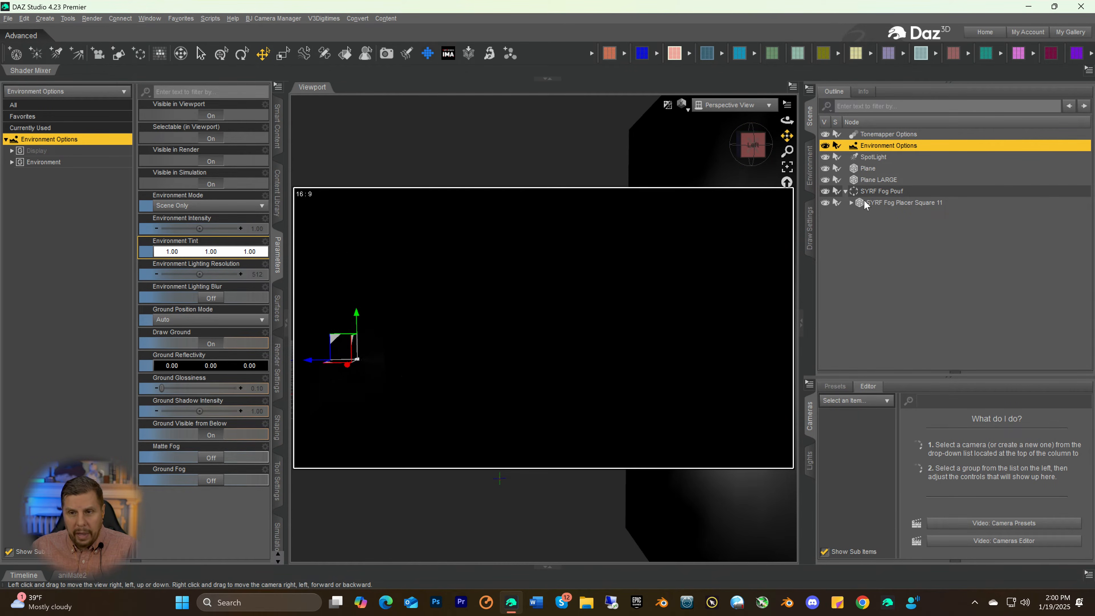
pyautogui.click(862, 157)
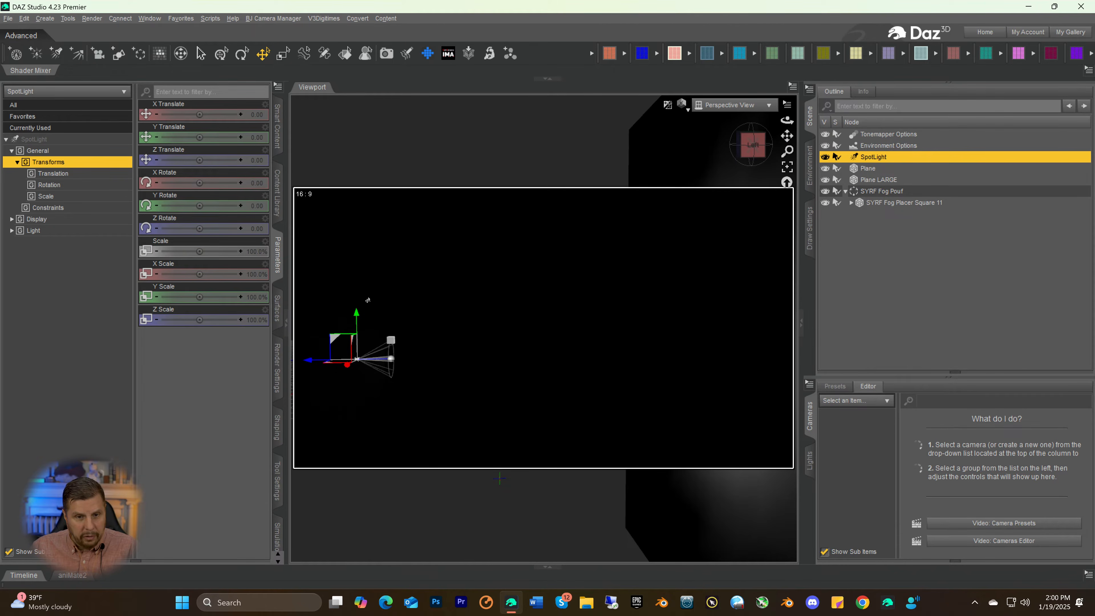
pyautogui.click(37, 140)
pyautogui.scroll(-5, 156, 426)
pyautogui.scroll(-4, 164, 470)
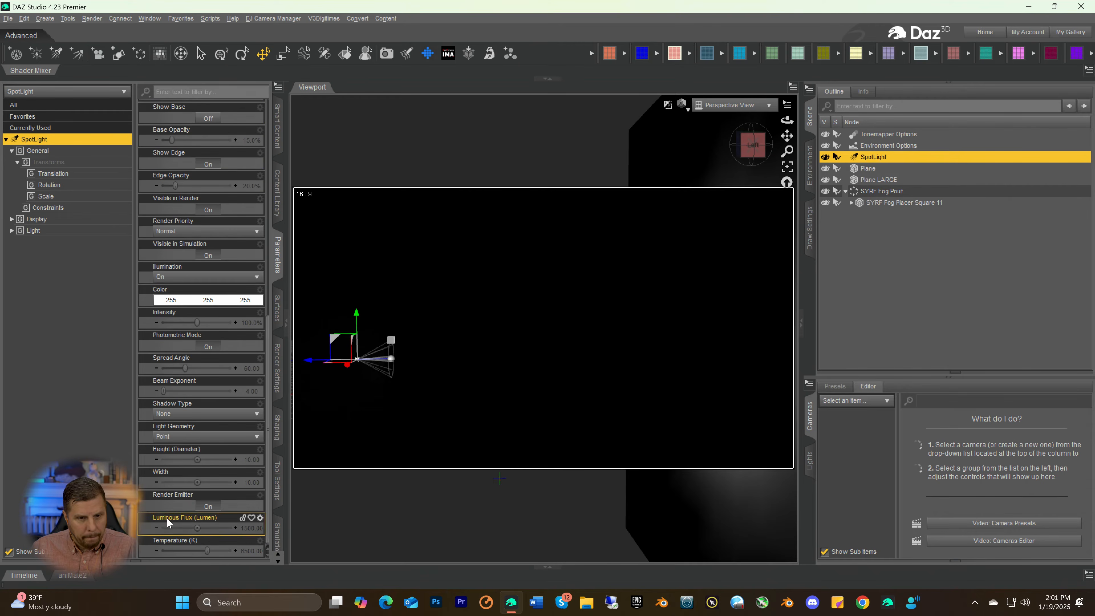
pyautogui.click(246, 530)
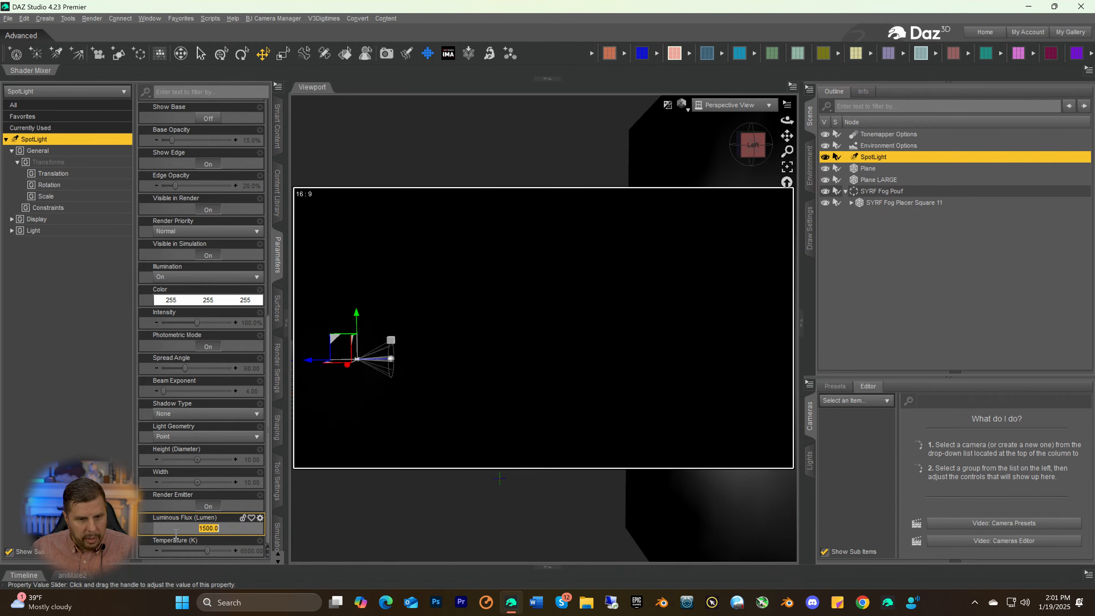
pyautogui.click(188, 529)
pyautogui.write('999')
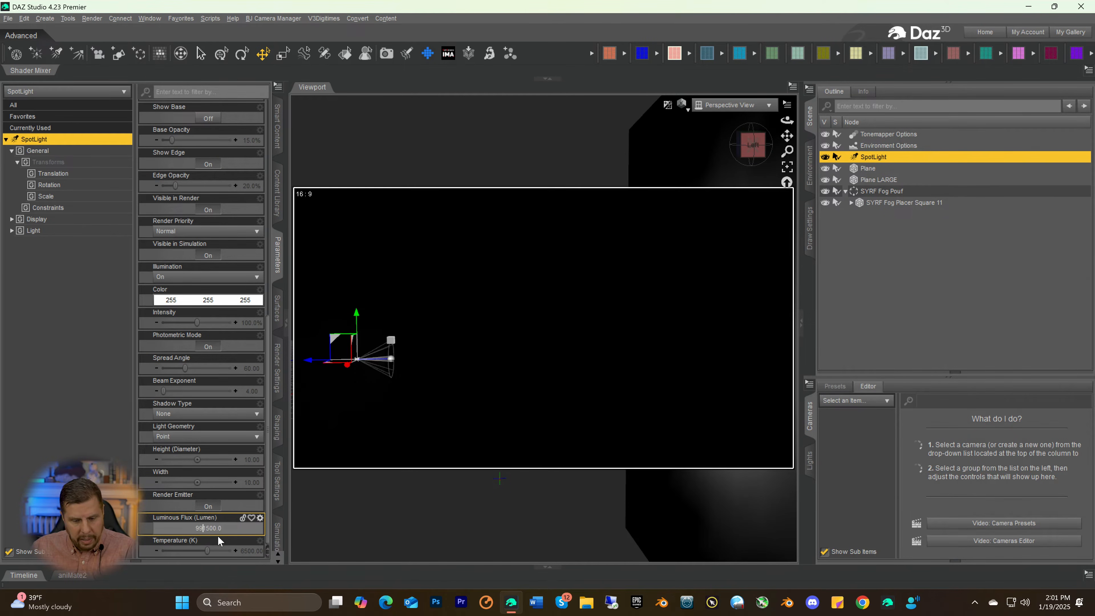
pyautogui.press('Return')
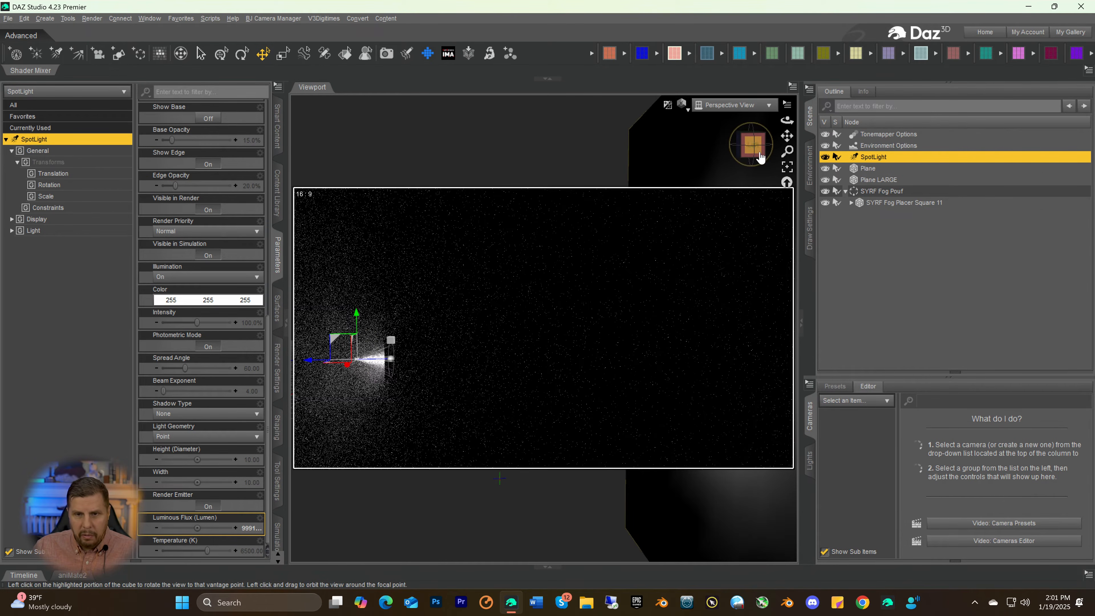
# Examine from different angles how the spotlight beam meets the small plane, and check that plane's Base Color
pyautogui.moveTo(753, 155); pyautogui.dragTo(748, 161)
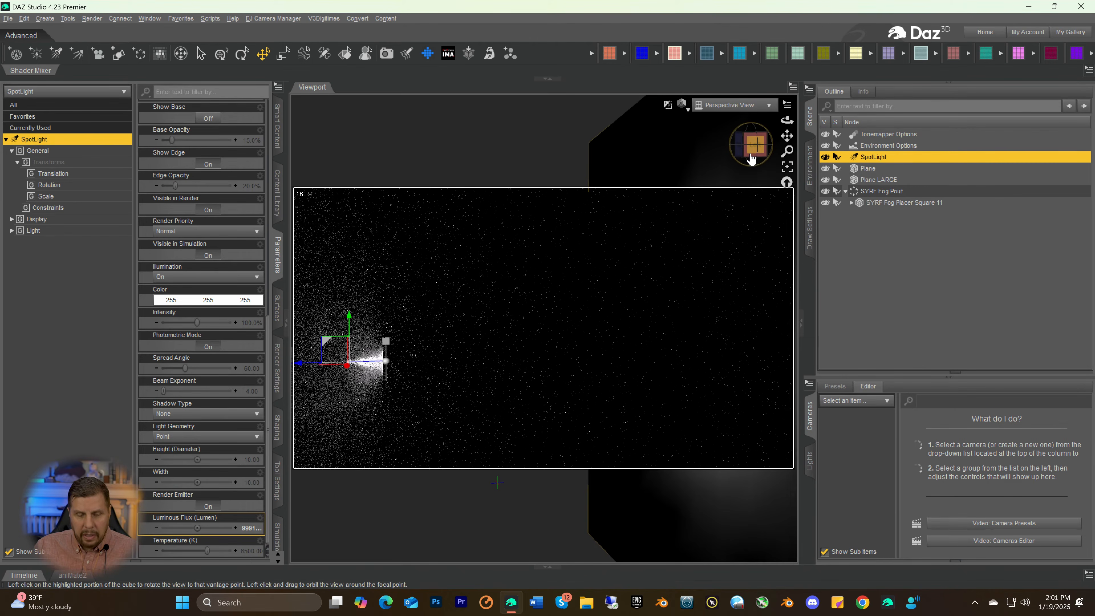
pyautogui.moveTo(751, 157); pyautogui.dragTo(754, 161)
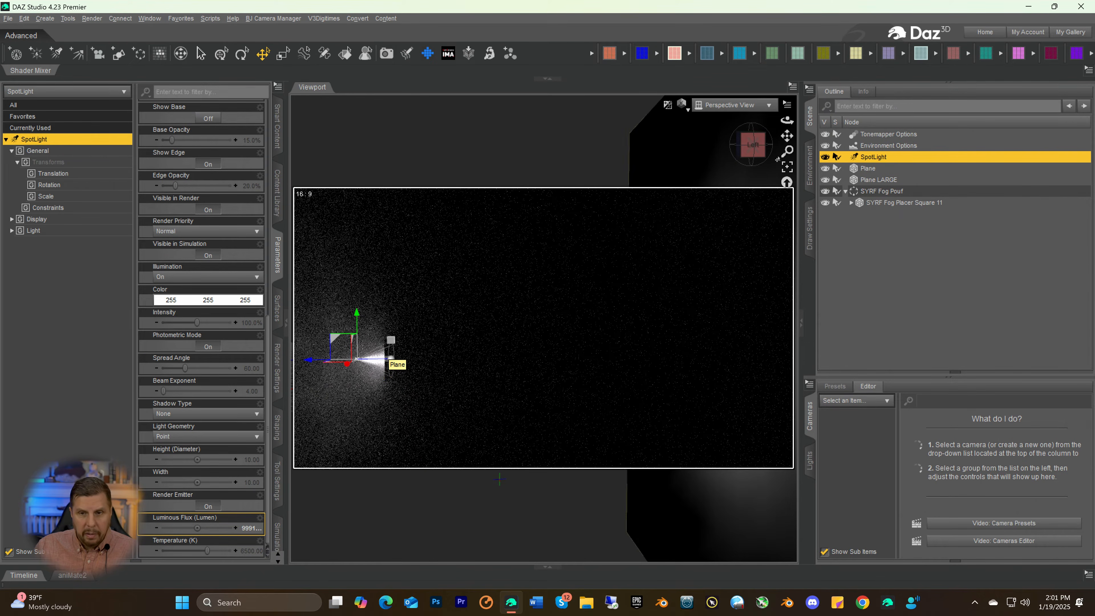
pyautogui.click(748, 143)
pyautogui.moveTo(748, 143); pyautogui.dragTo(718, 151)
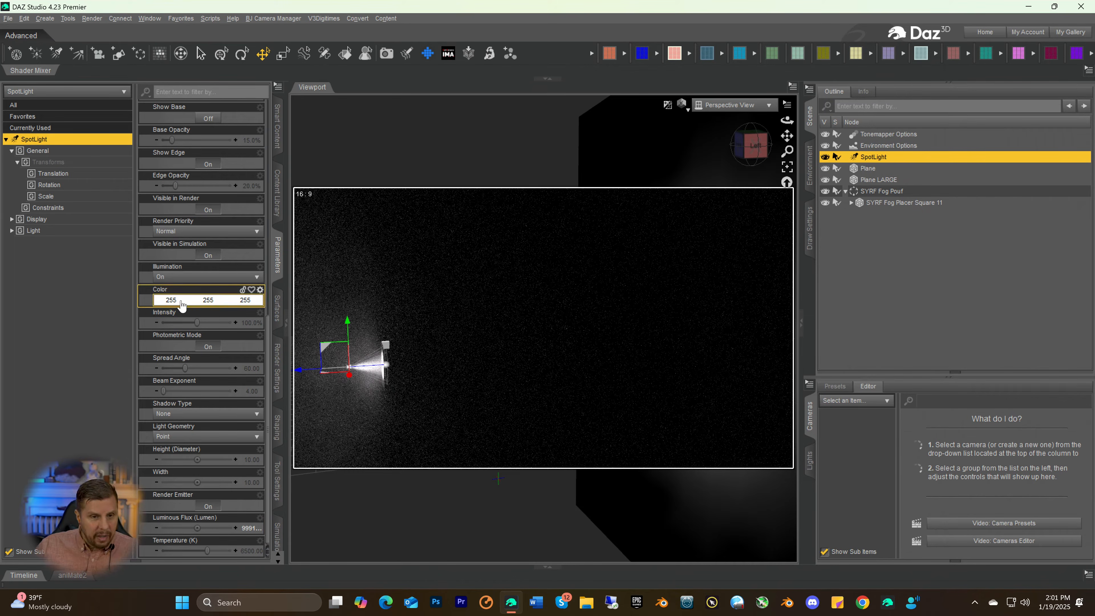
pyautogui.click(868, 169)
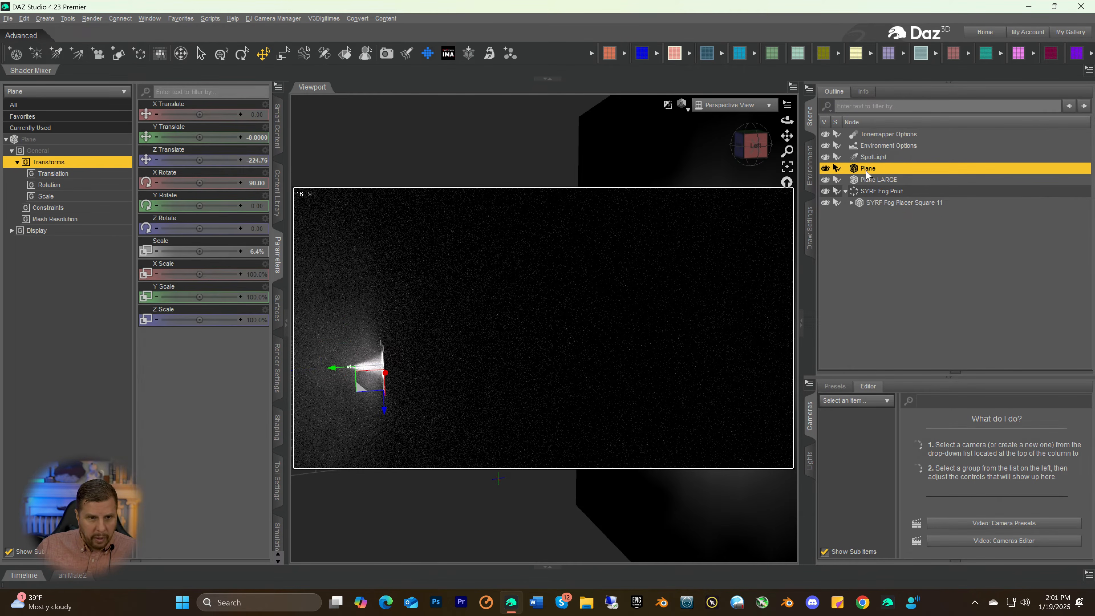
pyautogui.click(277, 309)
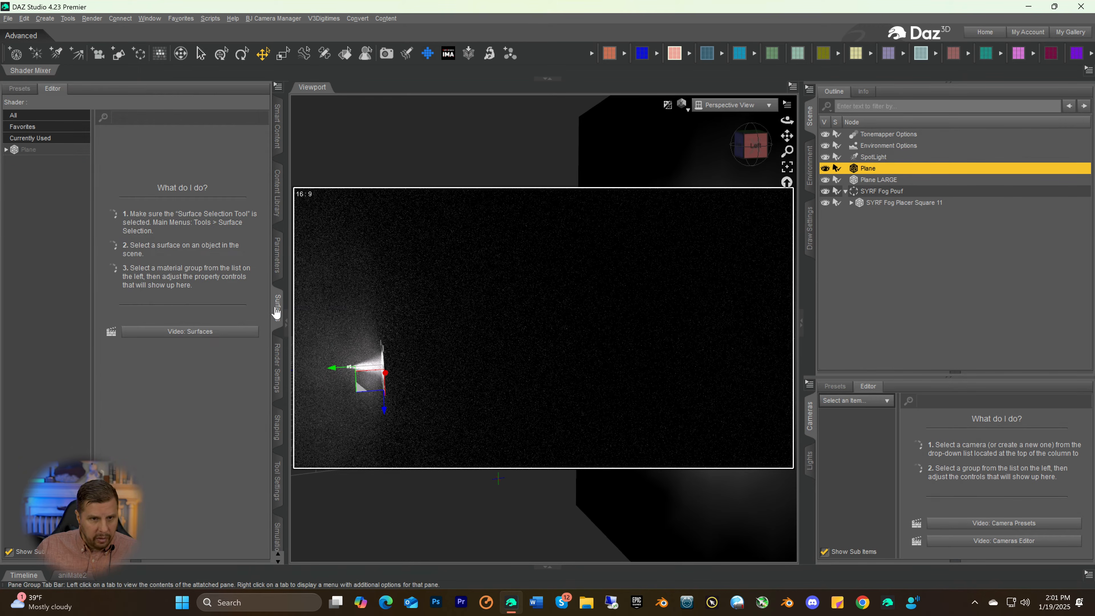
pyautogui.click(19, 149)
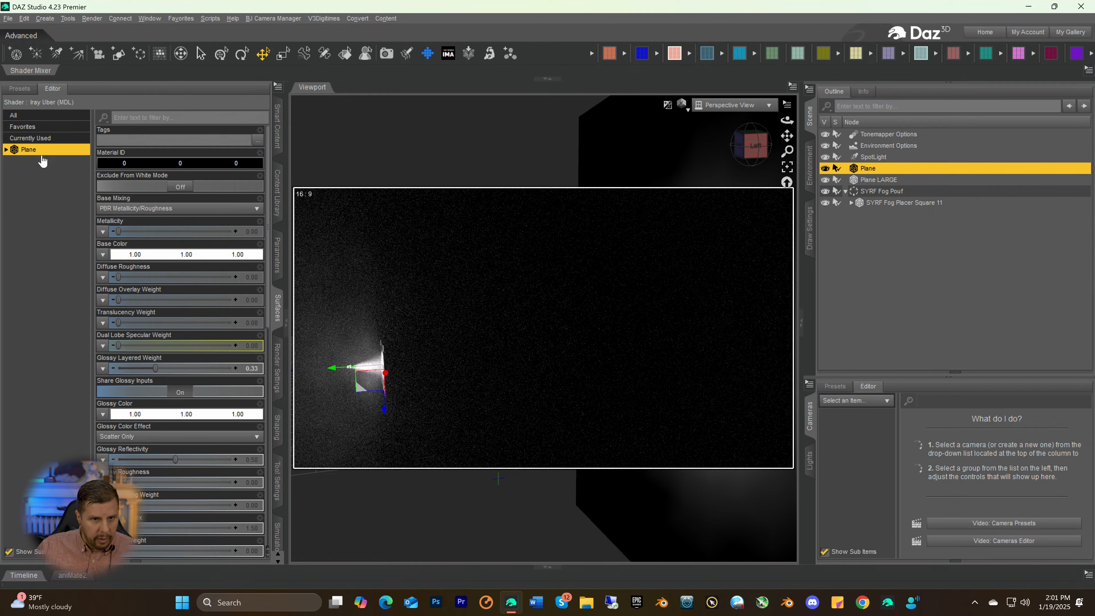
pyautogui.click(149, 257)
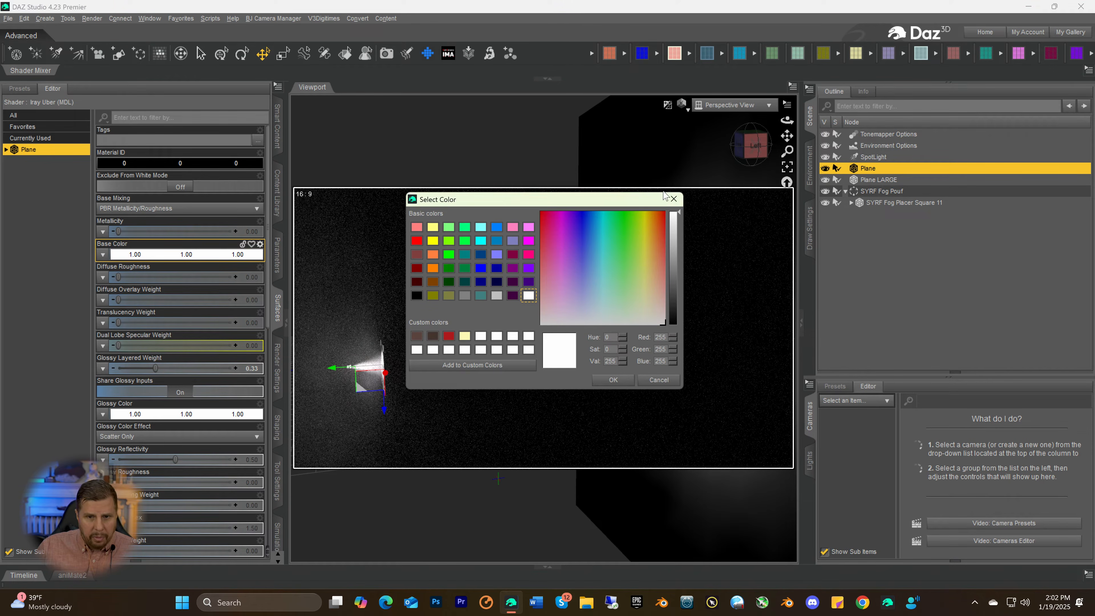
pyautogui.click(673, 199)
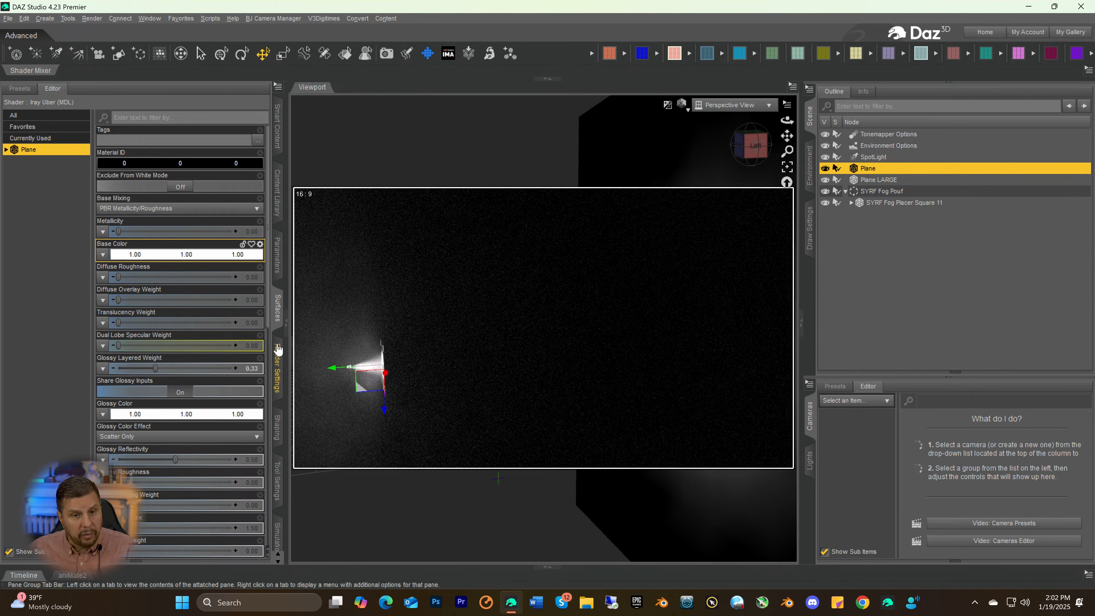
# Turn off Iray Visible to Primary Rays on the small plane and set its Iray Ghost Light Factor to about 1.21
pyautogui.click(277, 265)
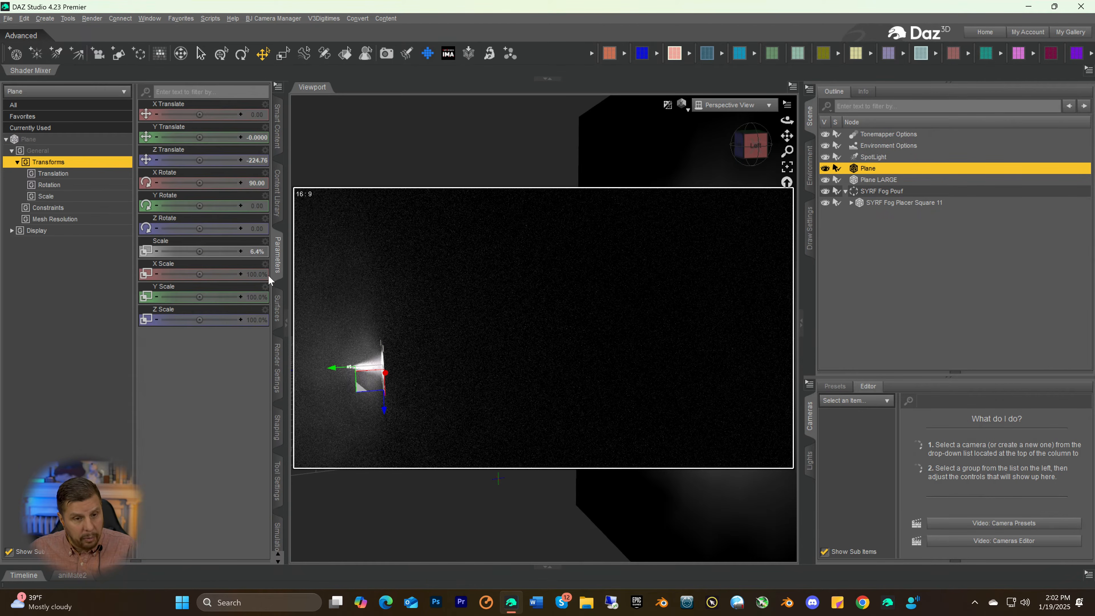
pyautogui.click(44, 140)
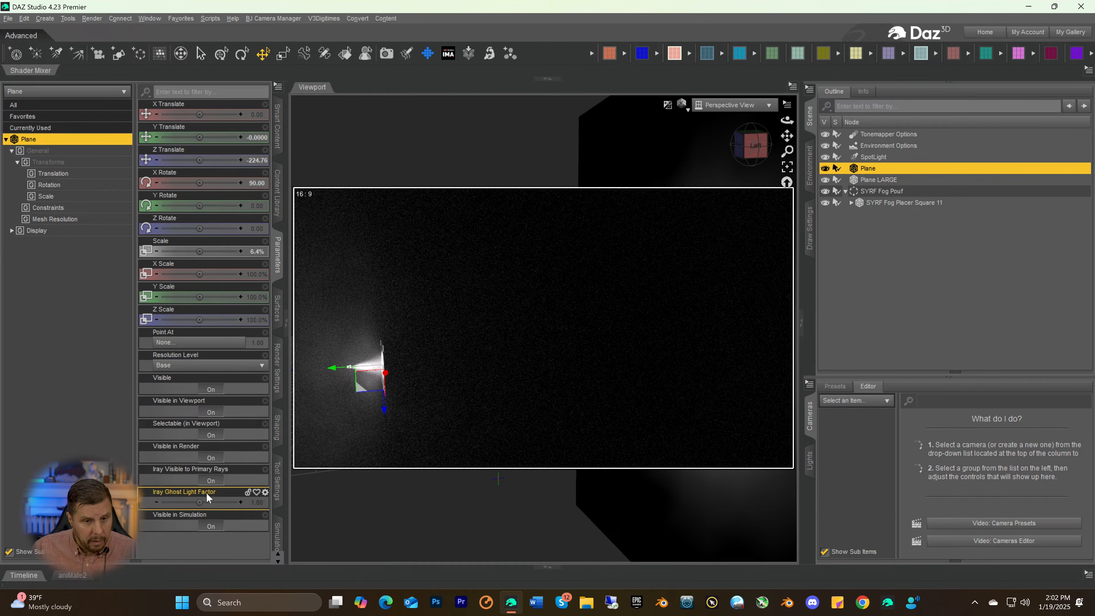
pyautogui.click(209, 481)
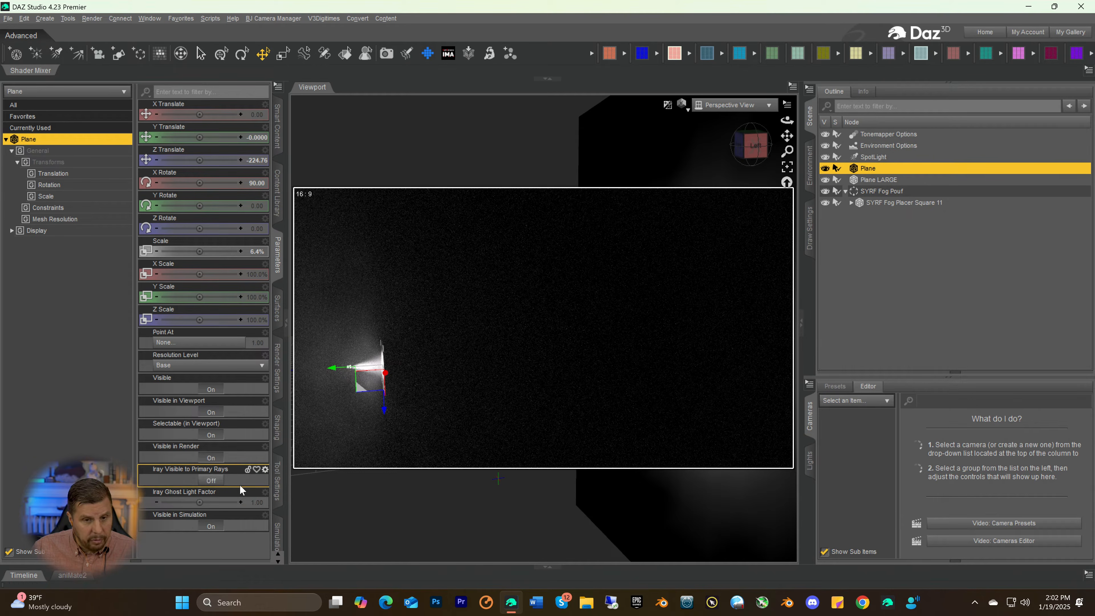
pyautogui.moveTo(215, 503)
pyautogui.mouseDown()
pyautogui.moveTo(240, 504)
pyautogui.moveTo(213, 502)
pyautogui.mouseUp()
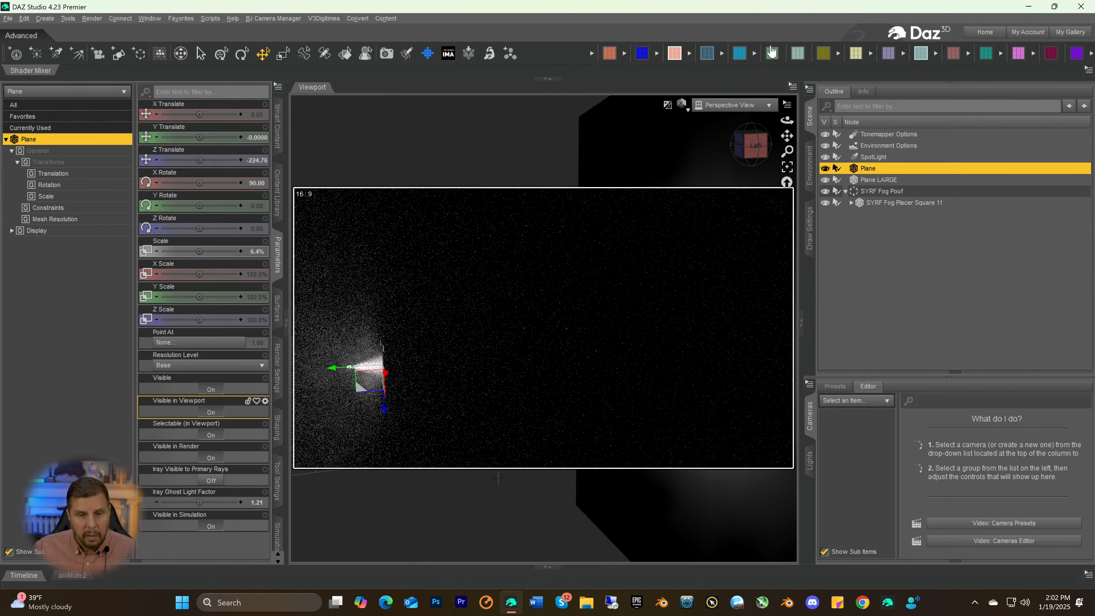
# Set the small plane's surface Refraction Weight to 1.00 so the spotlight shines through it into the fog
pyautogui.click(742, 155)
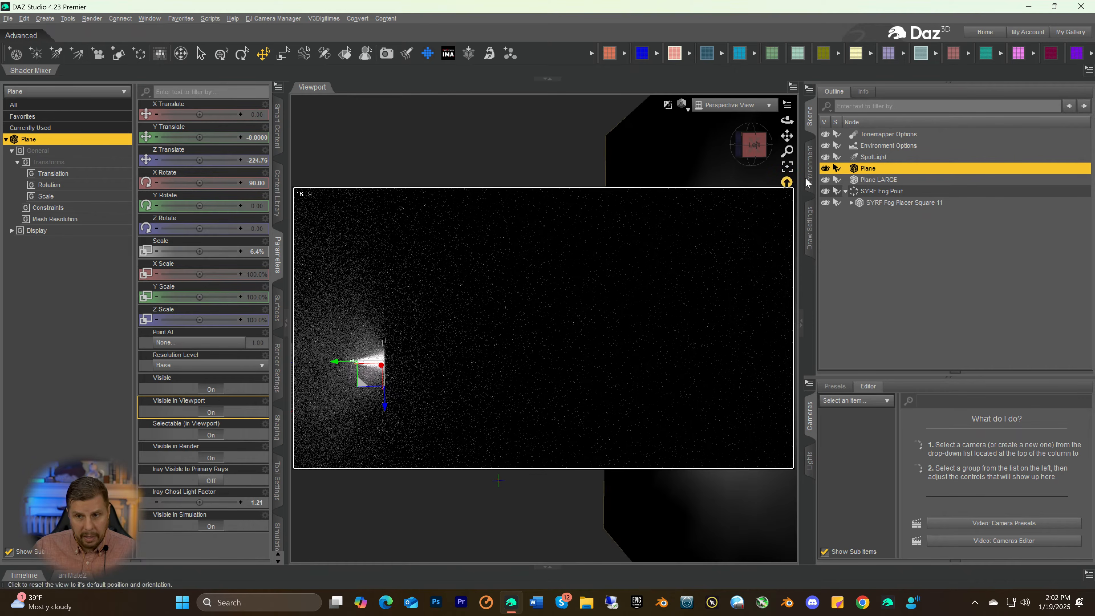
pyautogui.click(278, 309)
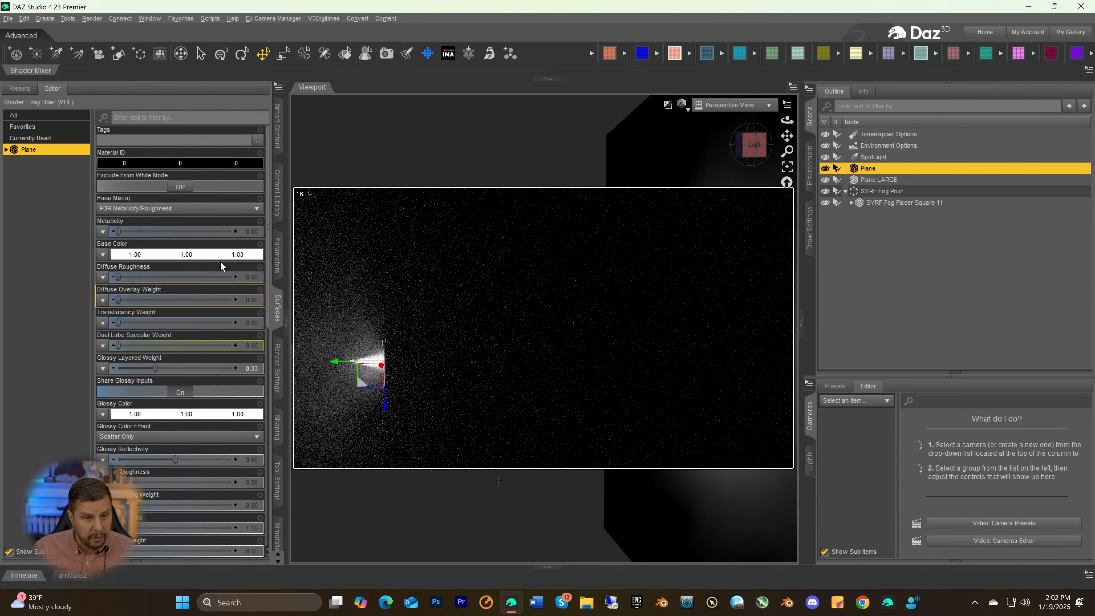
pyautogui.scroll(-3, 141, 298)
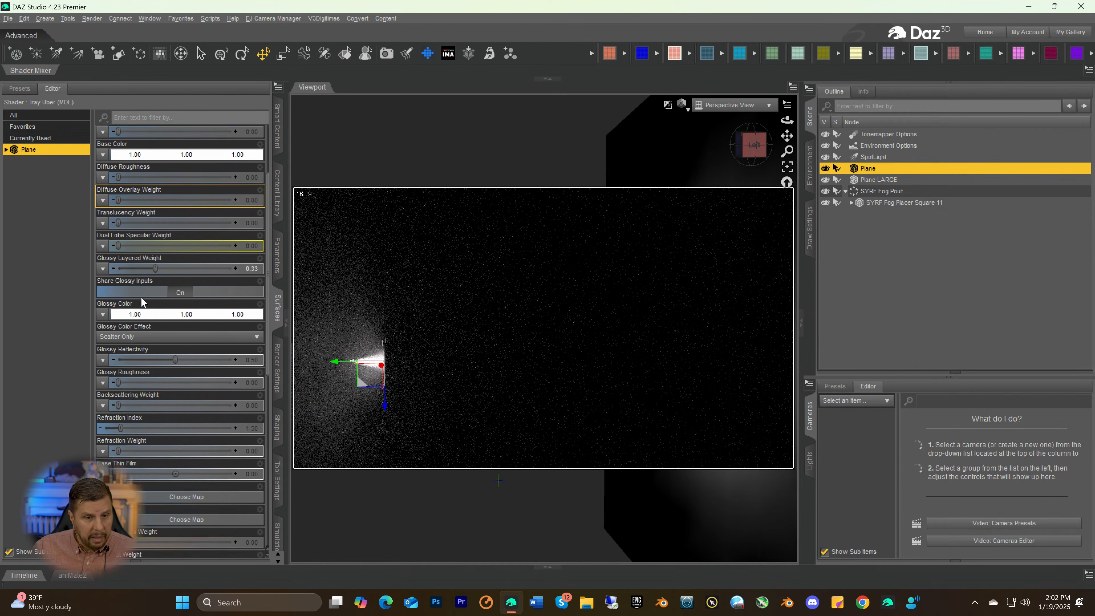
pyautogui.scroll(-5, 143, 300)
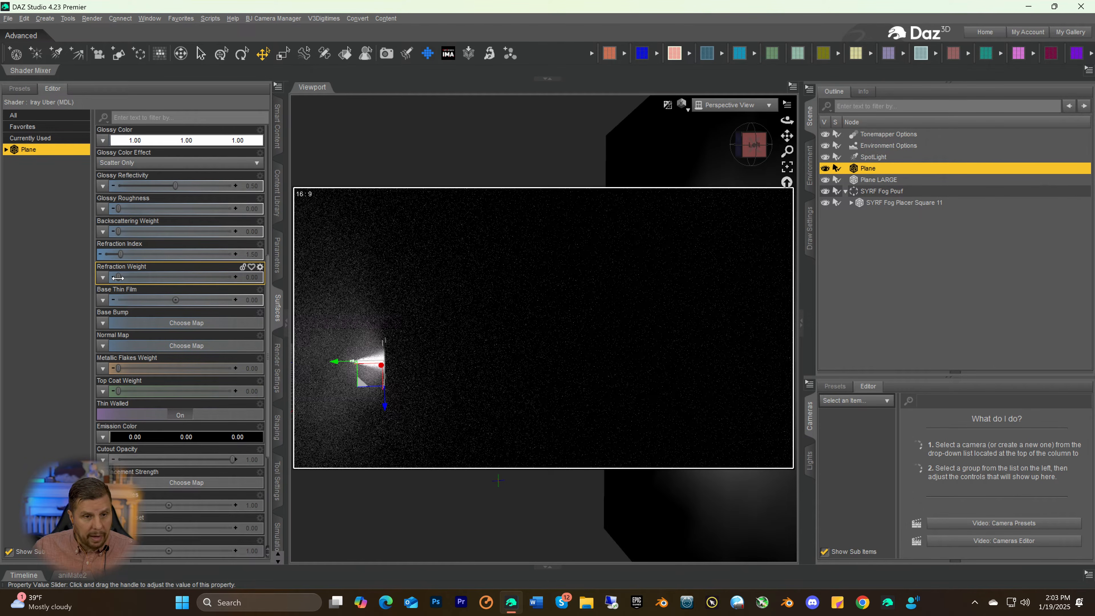
pyautogui.moveTo(117, 277); pyautogui.dragTo(248, 284)
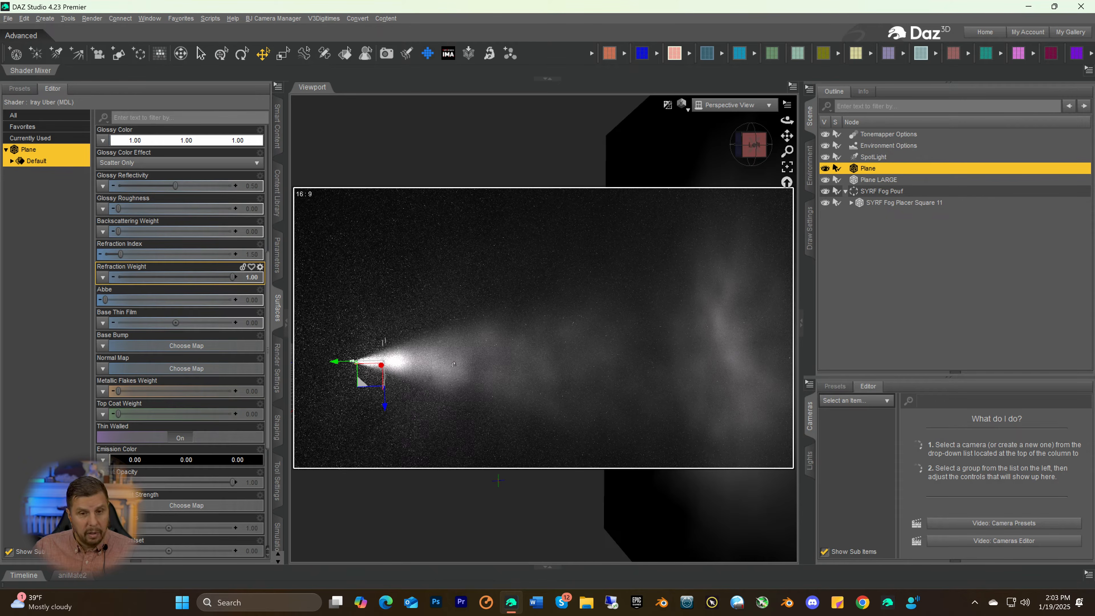
pyautogui.moveTo(755, 152); pyautogui.dragTo(733, 157)
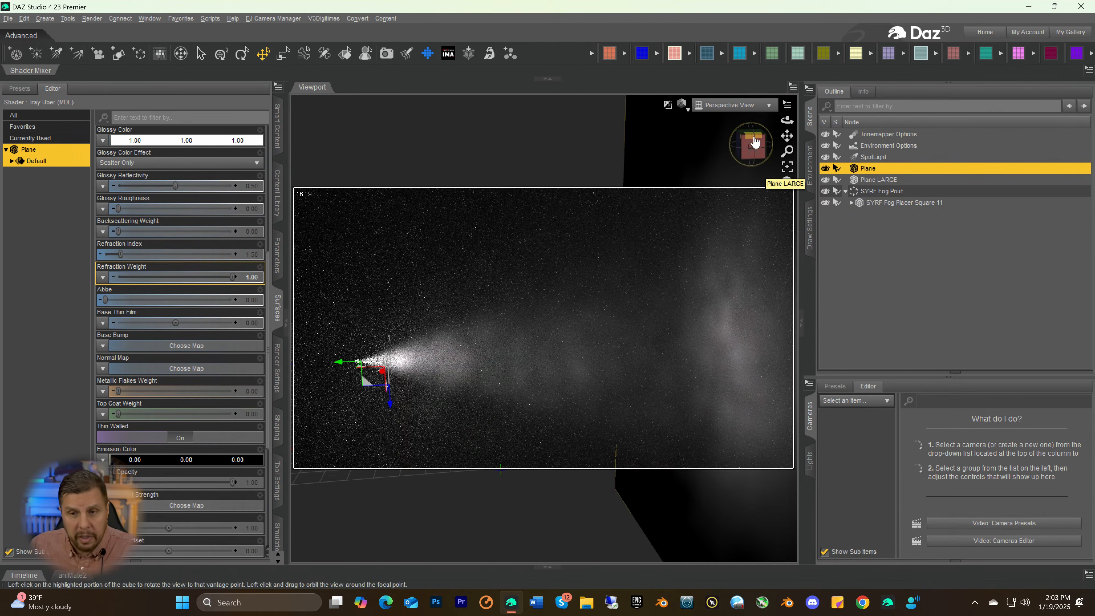
# Load "a square vibrantly colorful paint design.jpg" from the Desktop as the small plane's Base Color map
pyautogui.moveTo(759, 157)
pyautogui.mouseDown()
pyautogui.moveTo(790, 146)
pyautogui.moveTo(757, 141)
pyautogui.mouseUp()
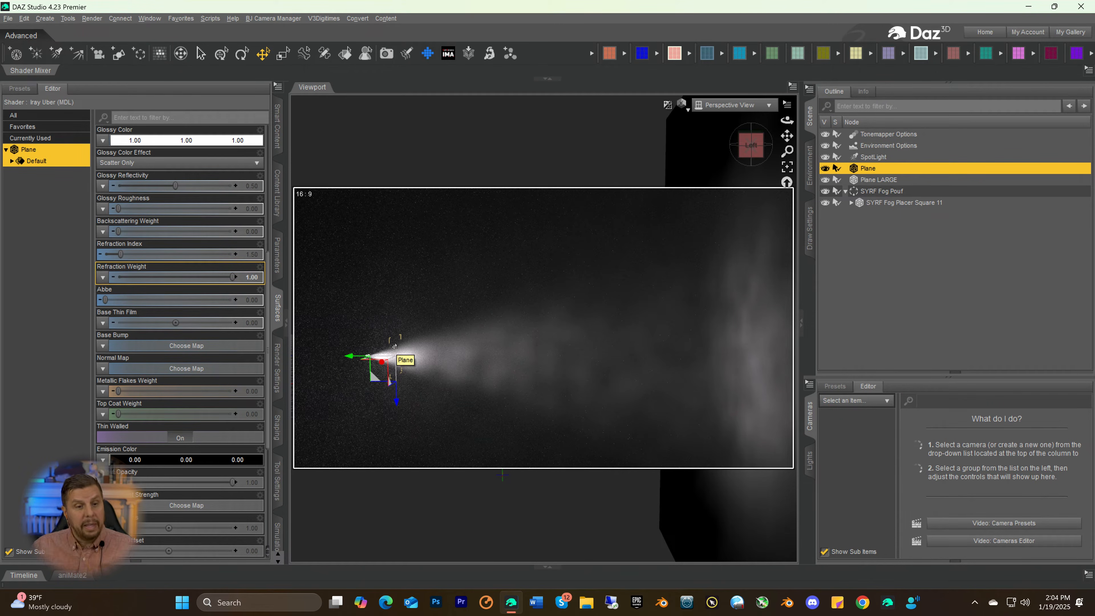
pyautogui.scroll(3, 188, 305)
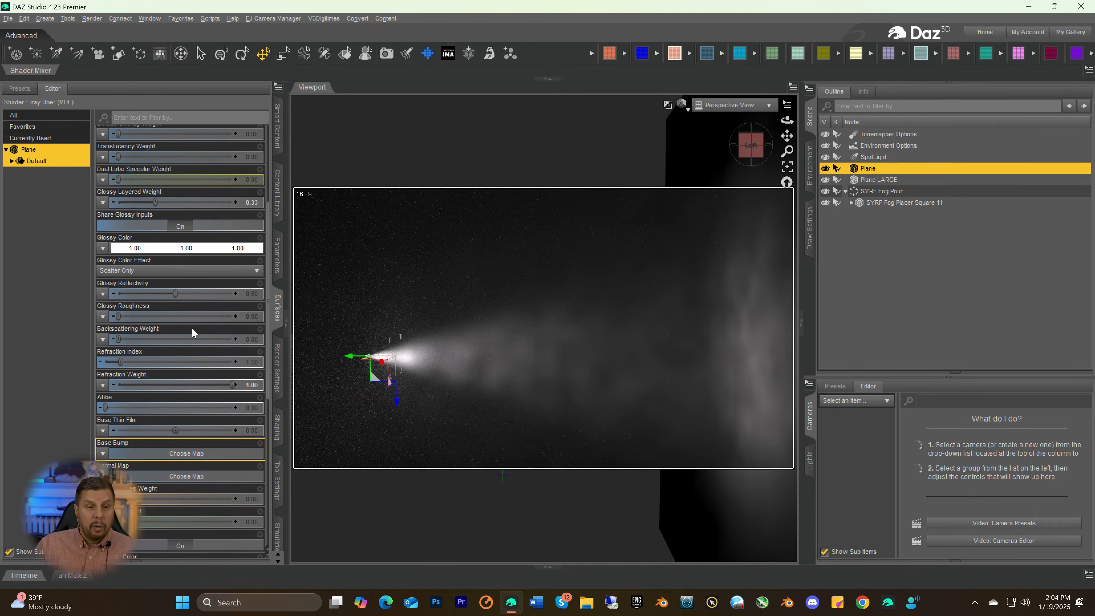
pyautogui.scroll(2, 188, 305)
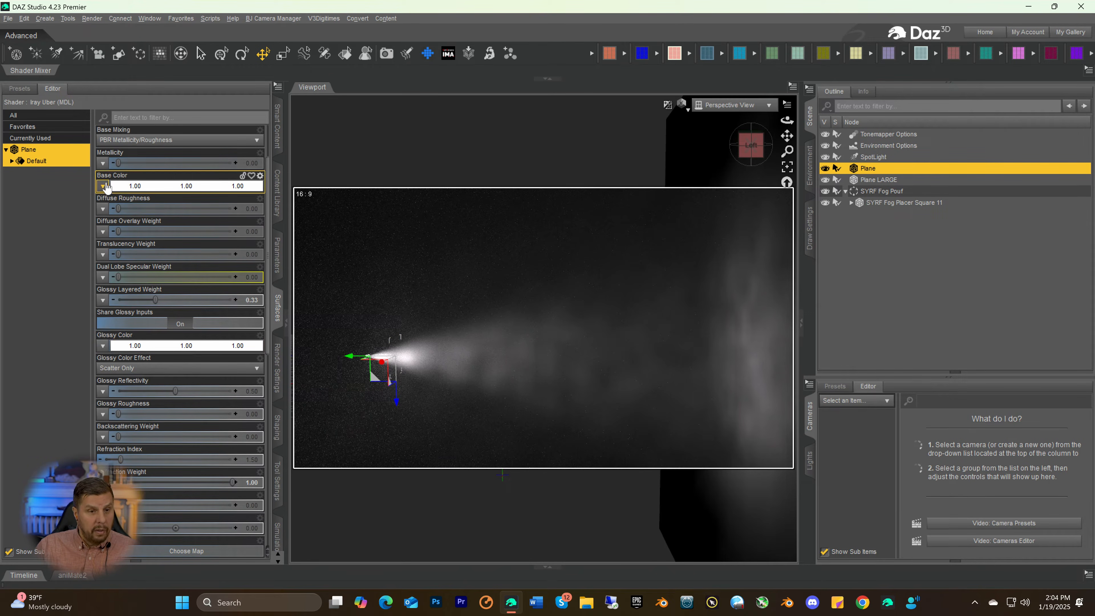
pyautogui.scroll(2, 107, 186)
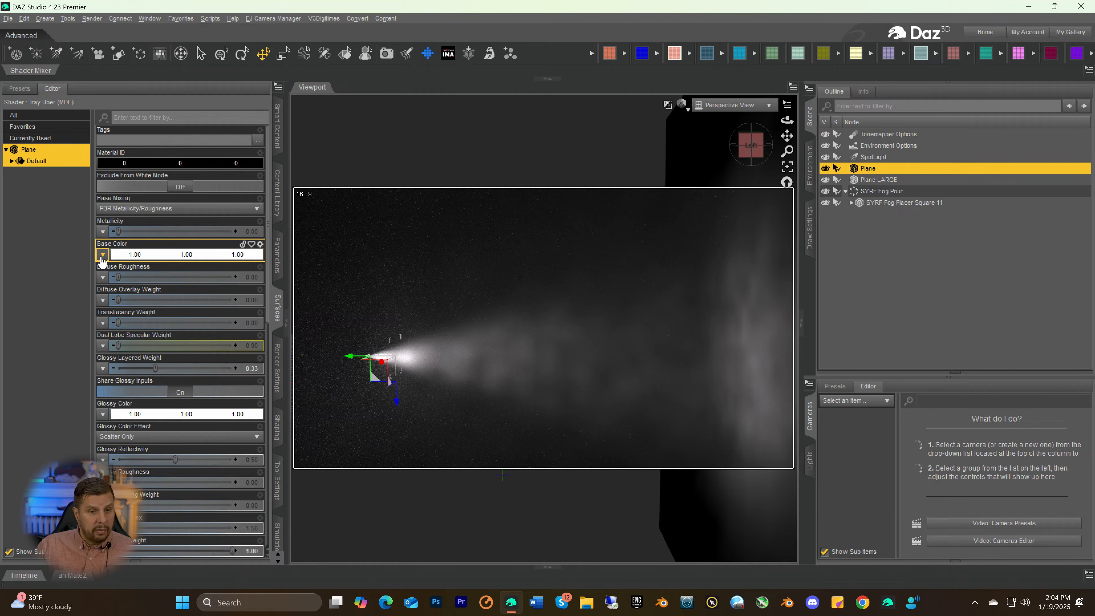
pyautogui.click(102, 255)
pyautogui.click(111, 268)
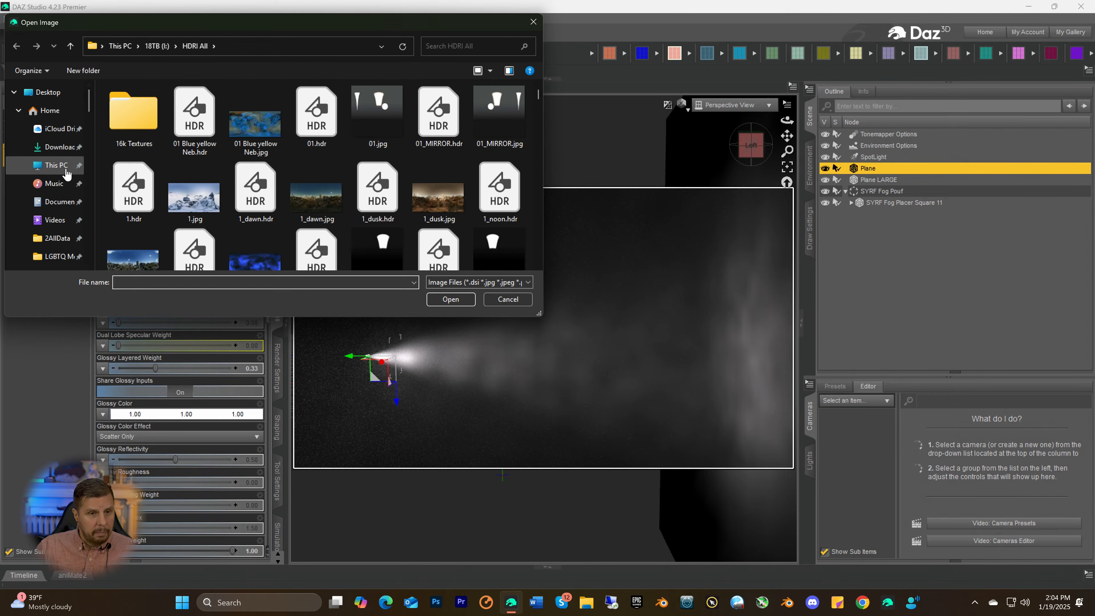
pyautogui.click(50, 96)
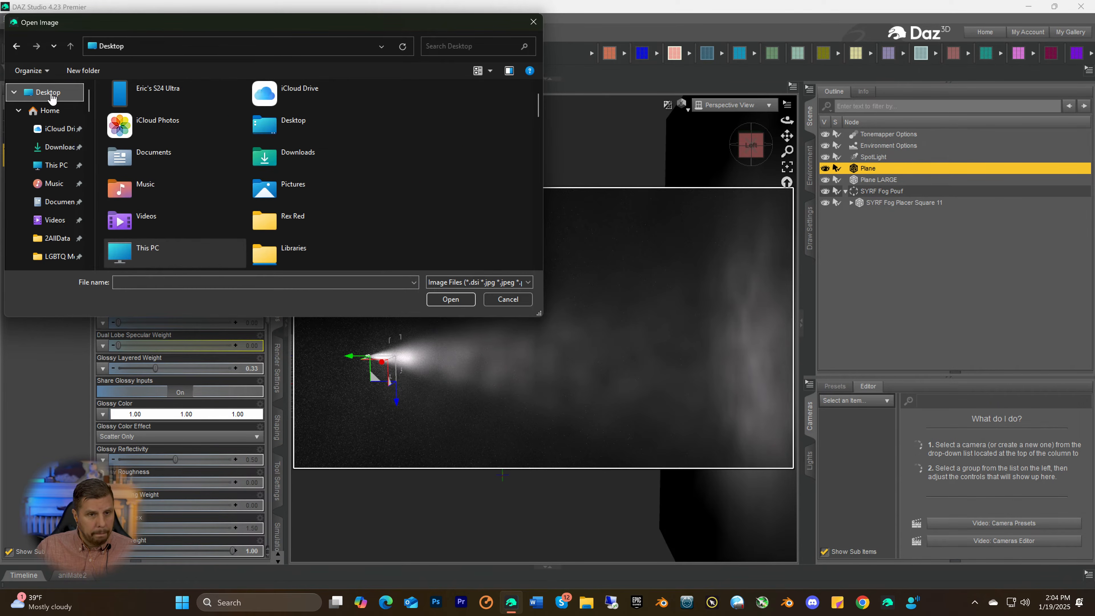
pyautogui.scroll(-5, 56, 164)
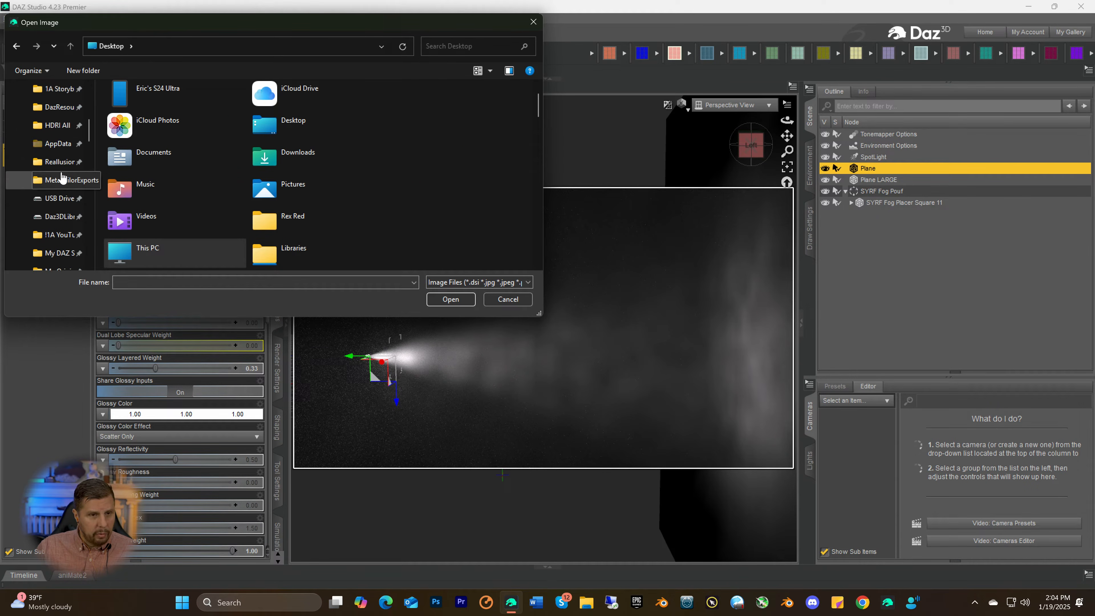
pyautogui.scroll(-5, 58, 190)
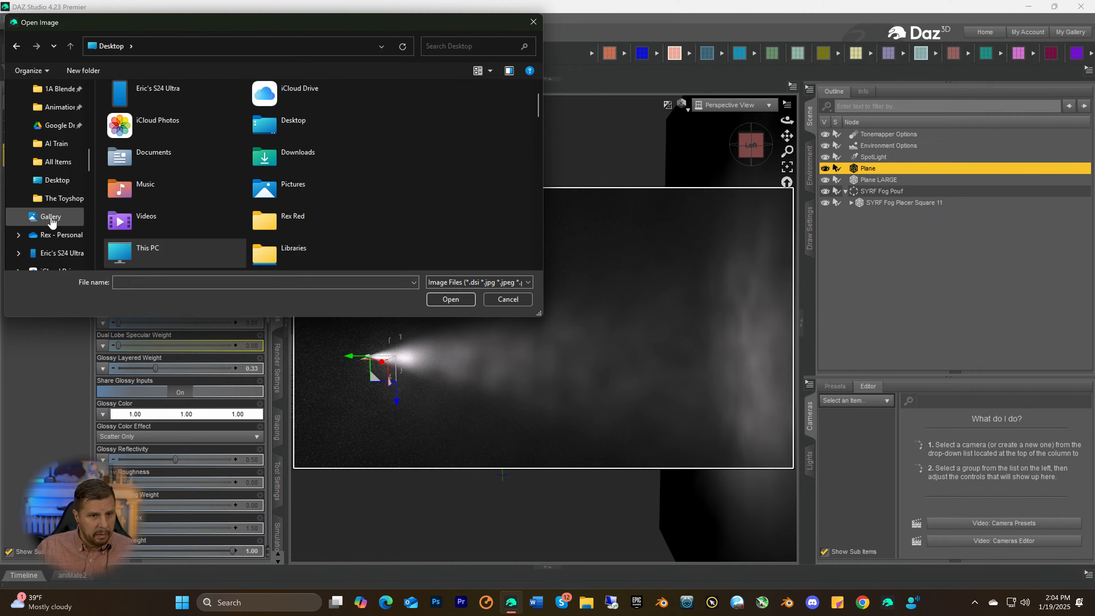
pyautogui.scroll(-2, 52, 220)
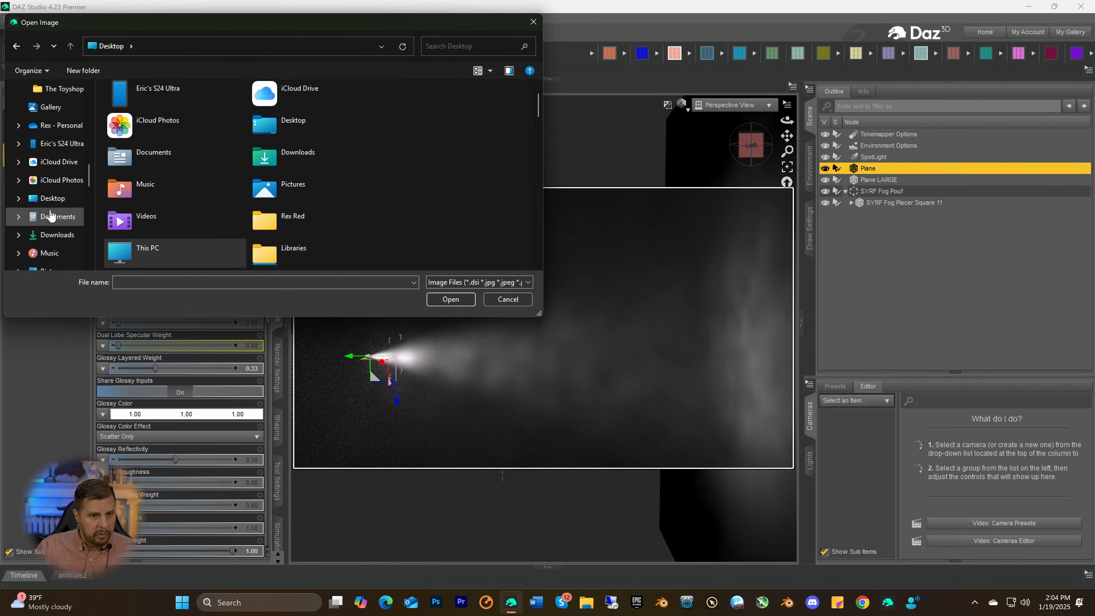
pyautogui.click(50, 199)
pyautogui.scroll(-1, 273, 161)
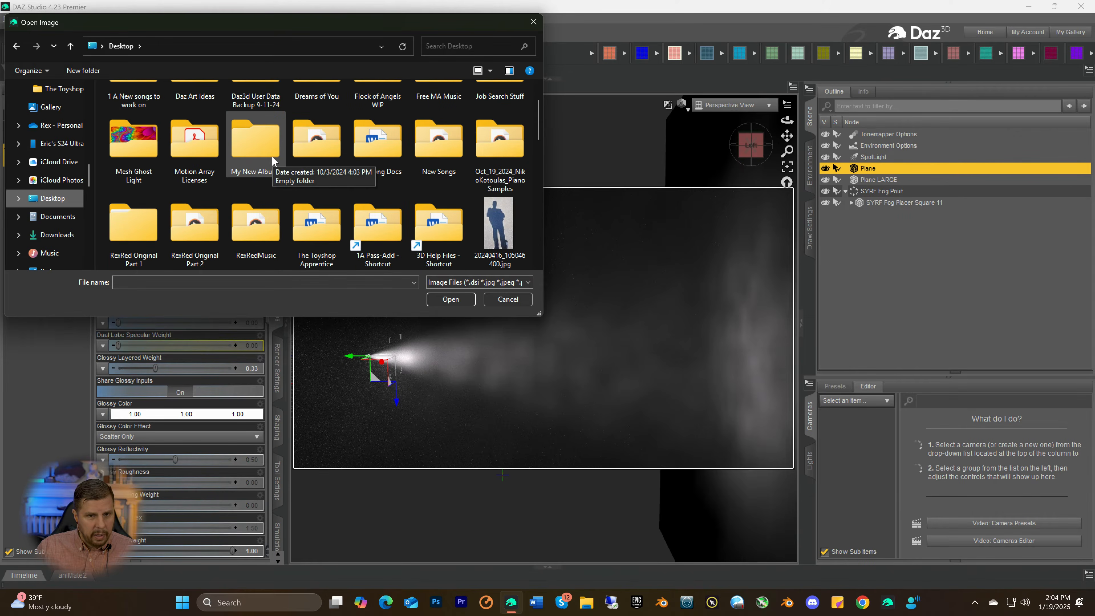
pyautogui.scroll(-4, 277, 160)
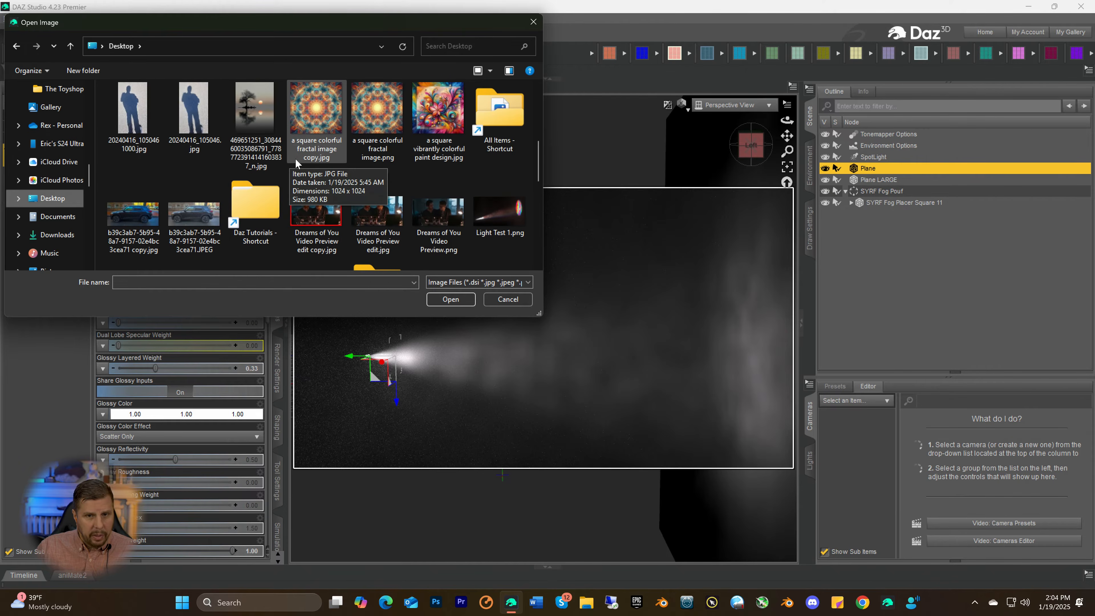
pyautogui.click(426, 119)
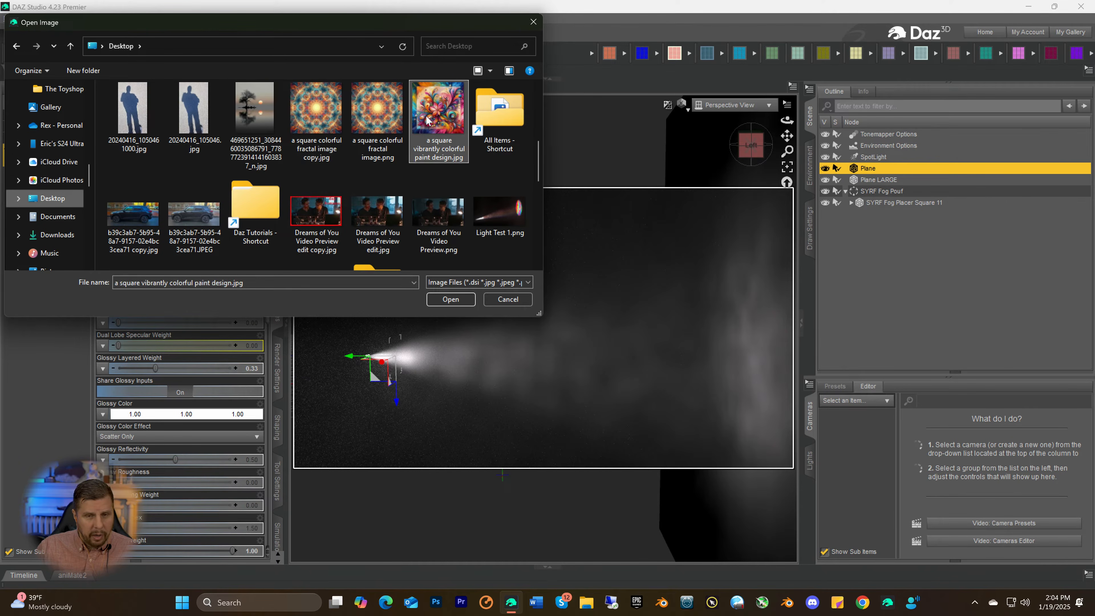
pyautogui.click(451, 299)
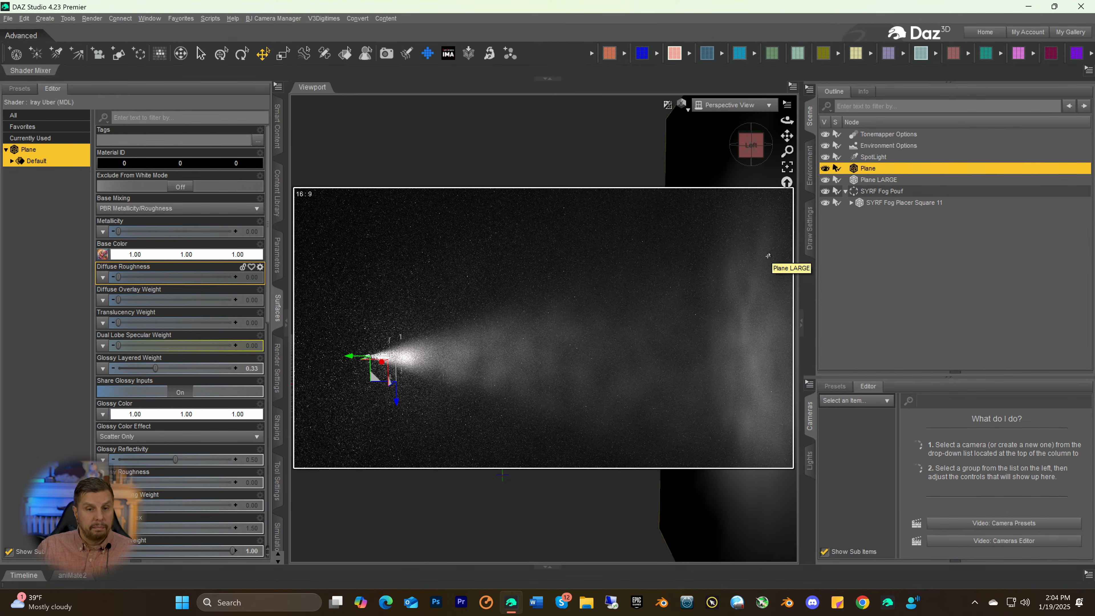
pyautogui.click(751, 145)
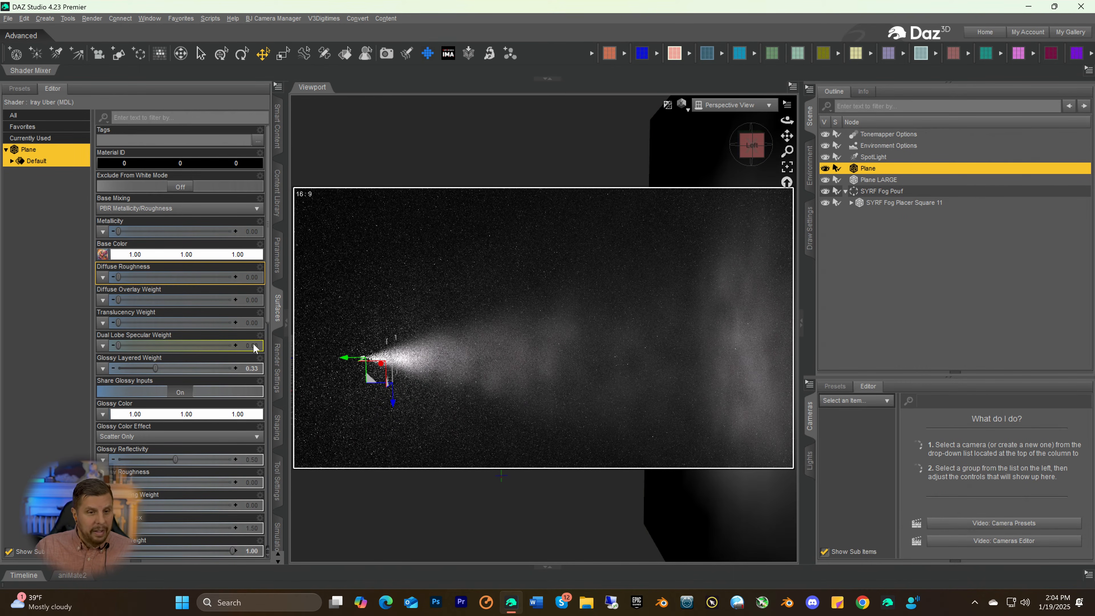
# Try the paint design image as the small plane's Emission Color map with white emission, and as its Luminance map
pyautogui.scroll(-8, 120, 393)
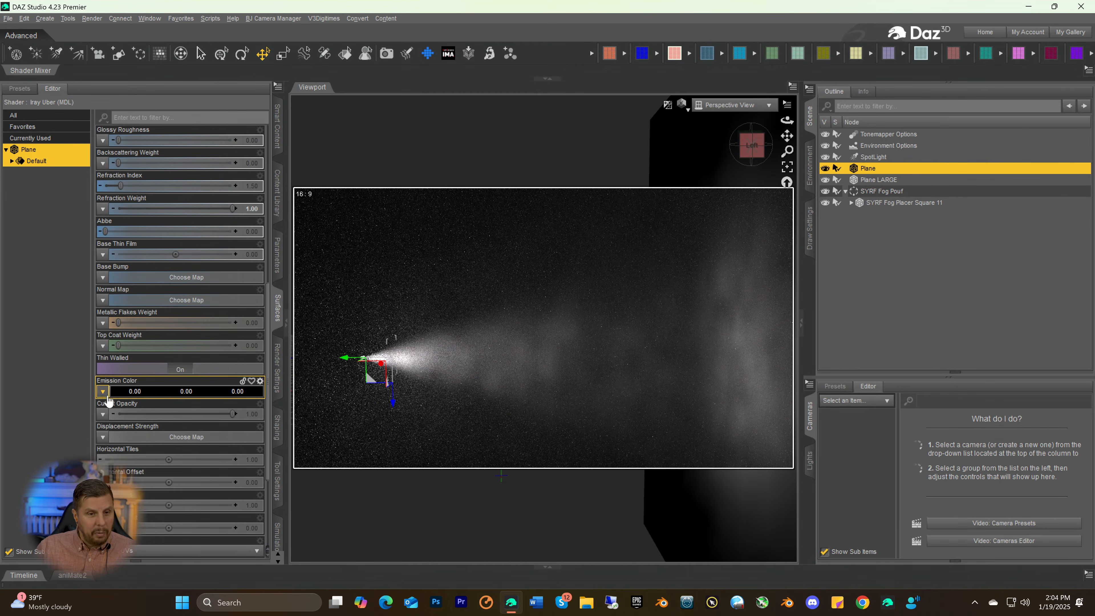
pyautogui.click(102, 392)
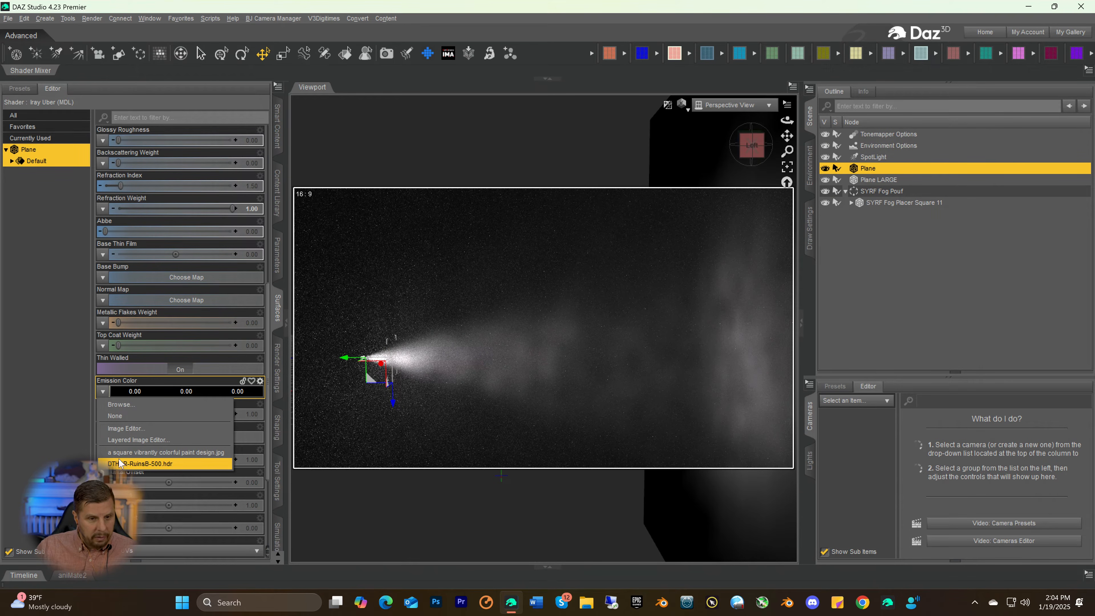
pyautogui.click(122, 452)
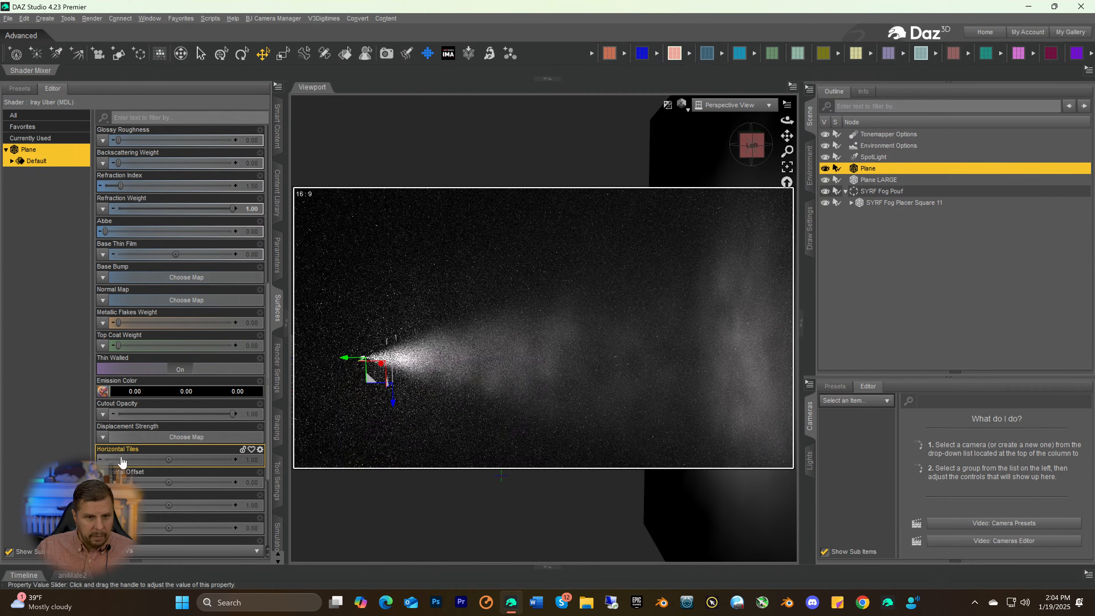
pyautogui.click(149, 393)
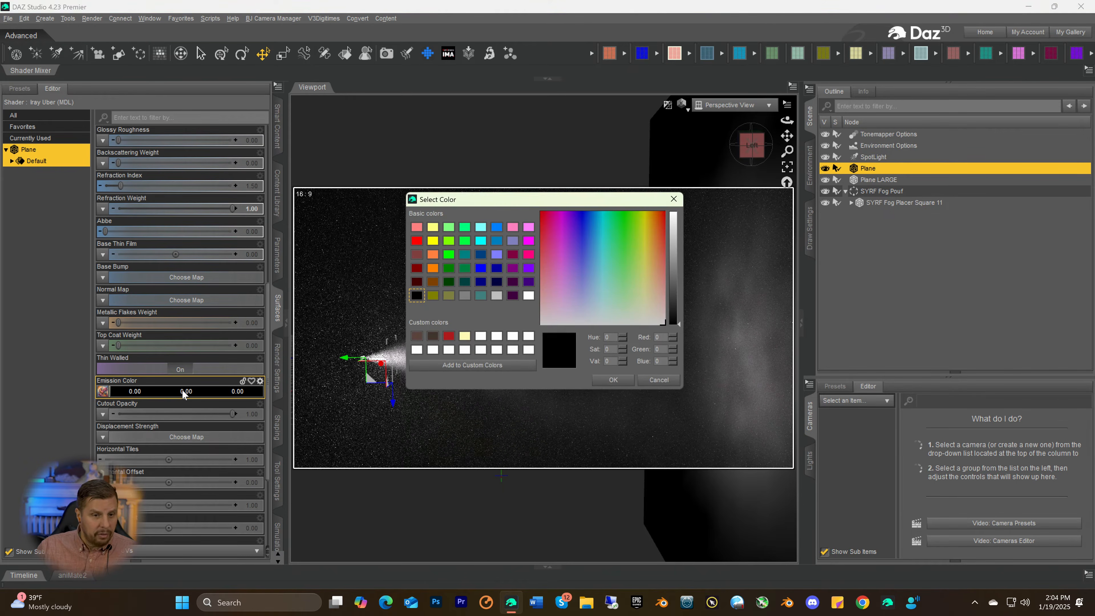
pyautogui.moveTo(672, 289); pyautogui.dragTo(675, 211)
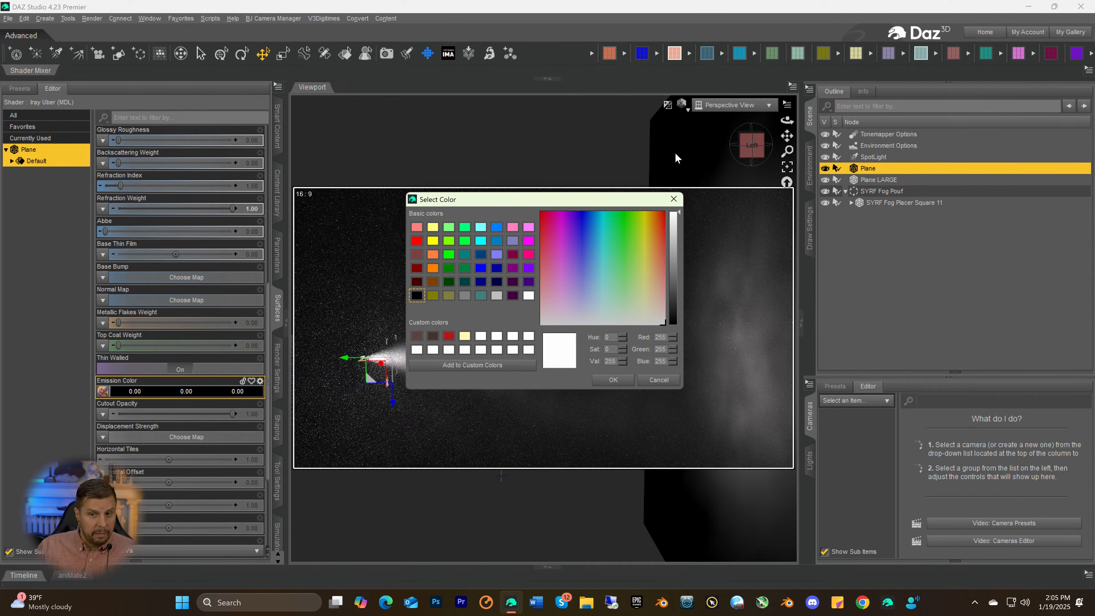
pyautogui.click(613, 380)
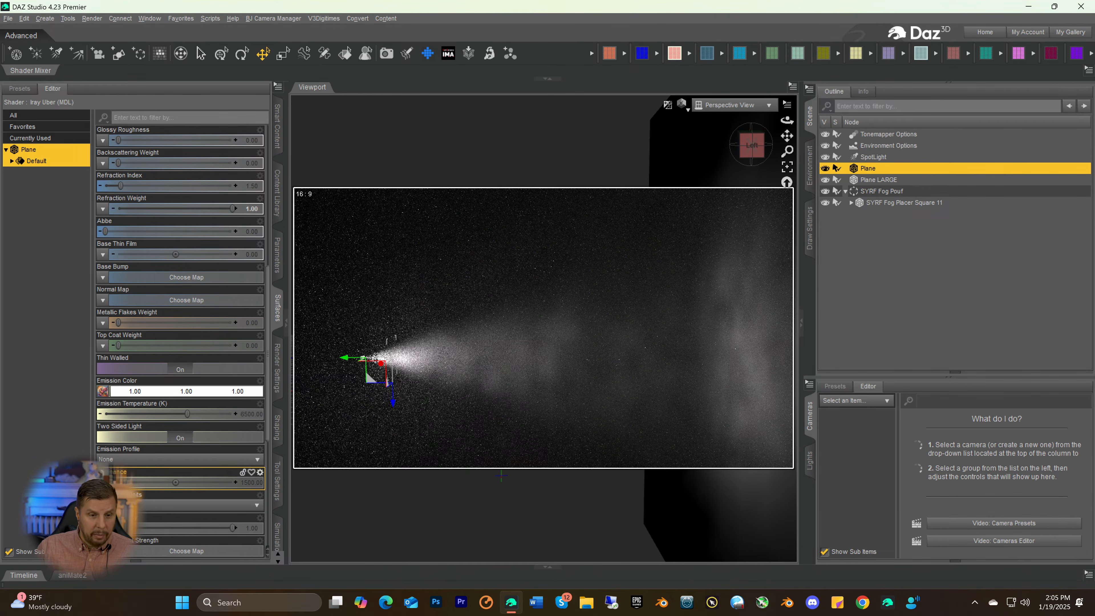
pyautogui.click(103, 482)
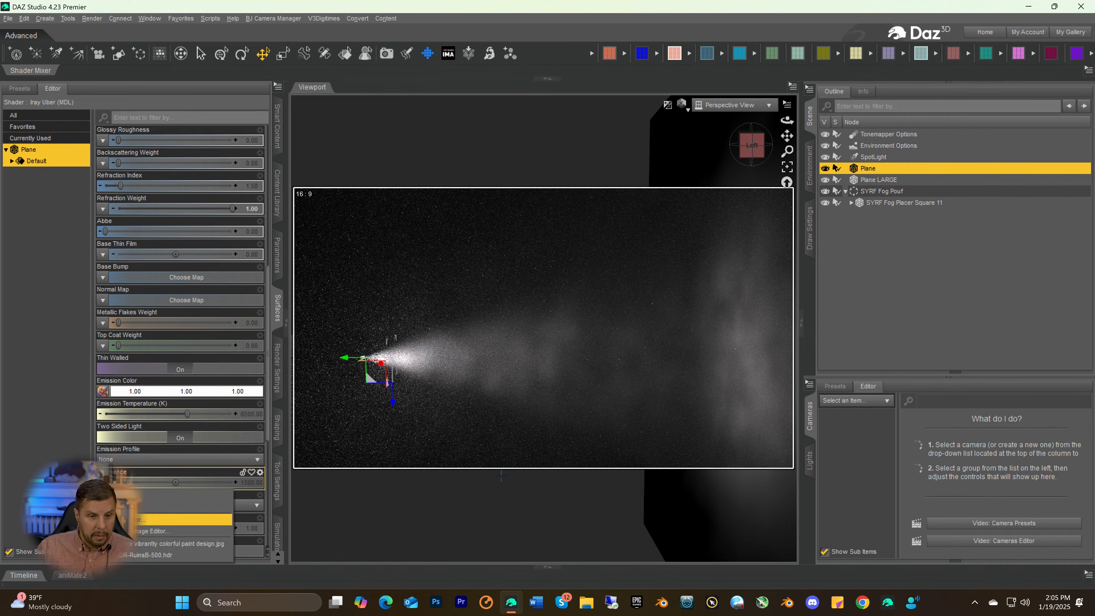
pyautogui.click(143, 543)
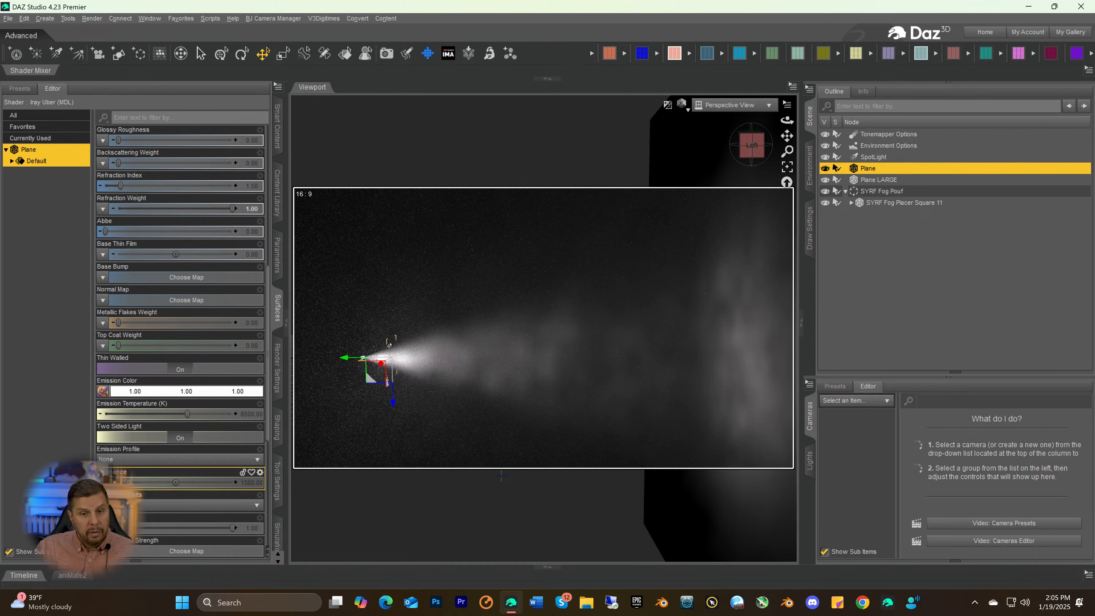
# Reset the small plane's Emission Color to black and remove its image map
pyautogui.moveTo(102, 394)
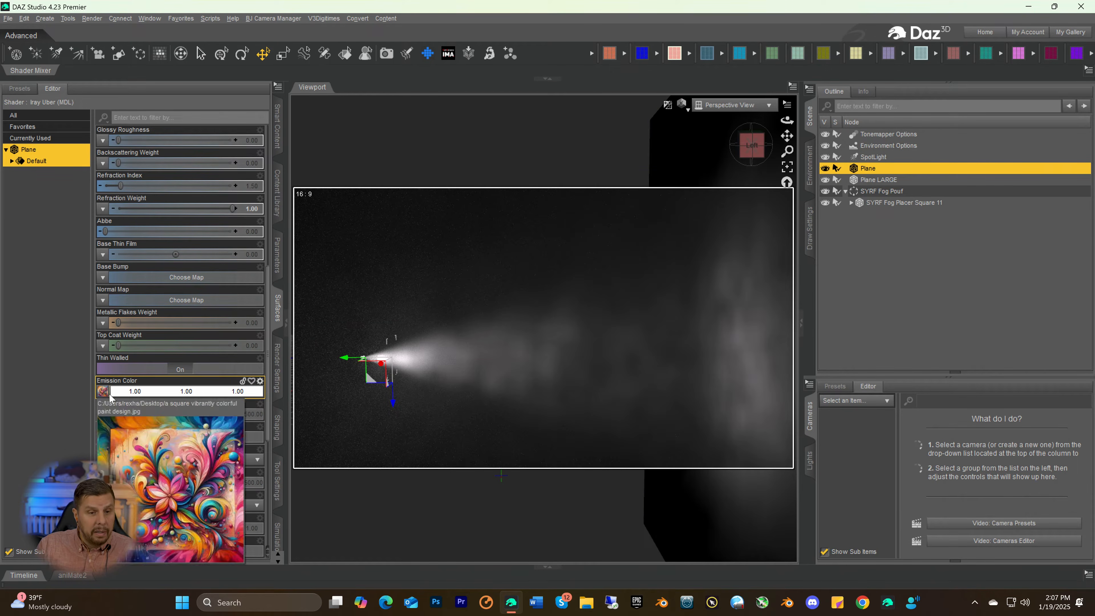
pyautogui.click(168, 393)
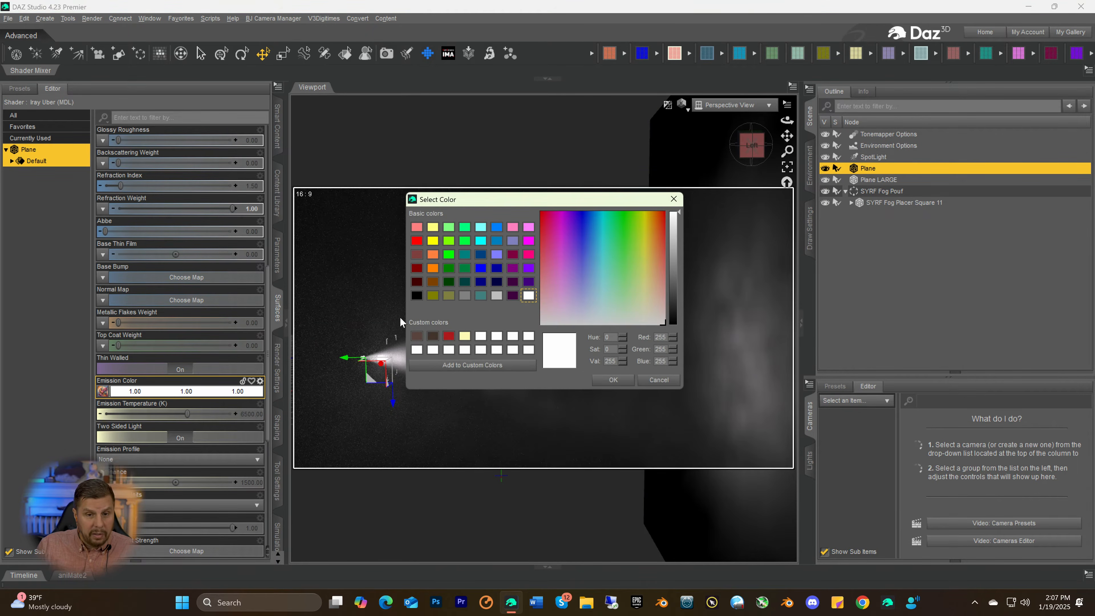
pyautogui.click(417, 297)
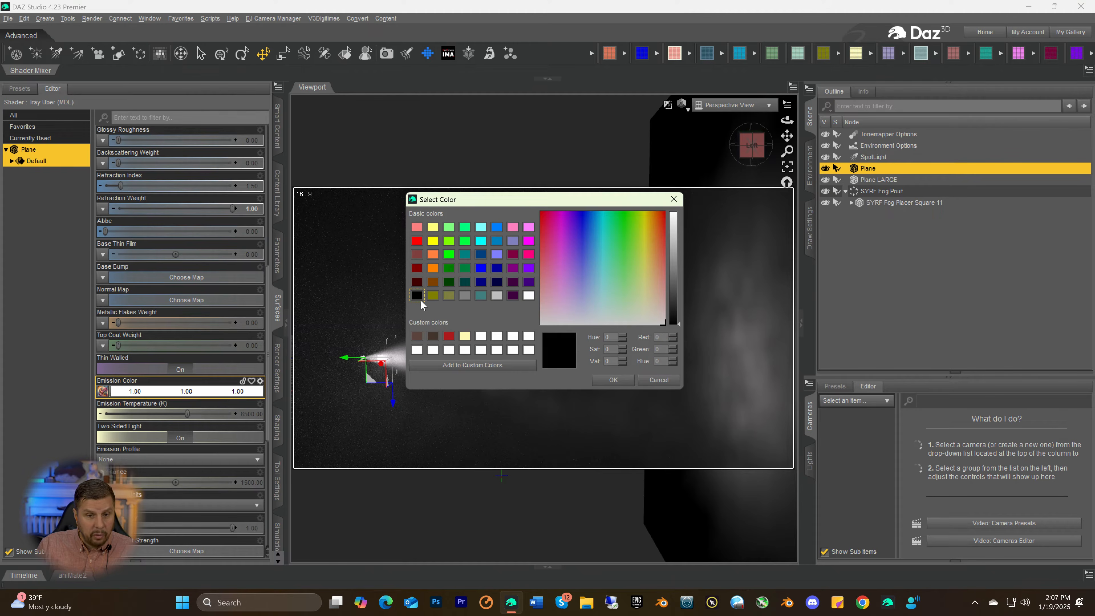
pyautogui.click(613, 380)
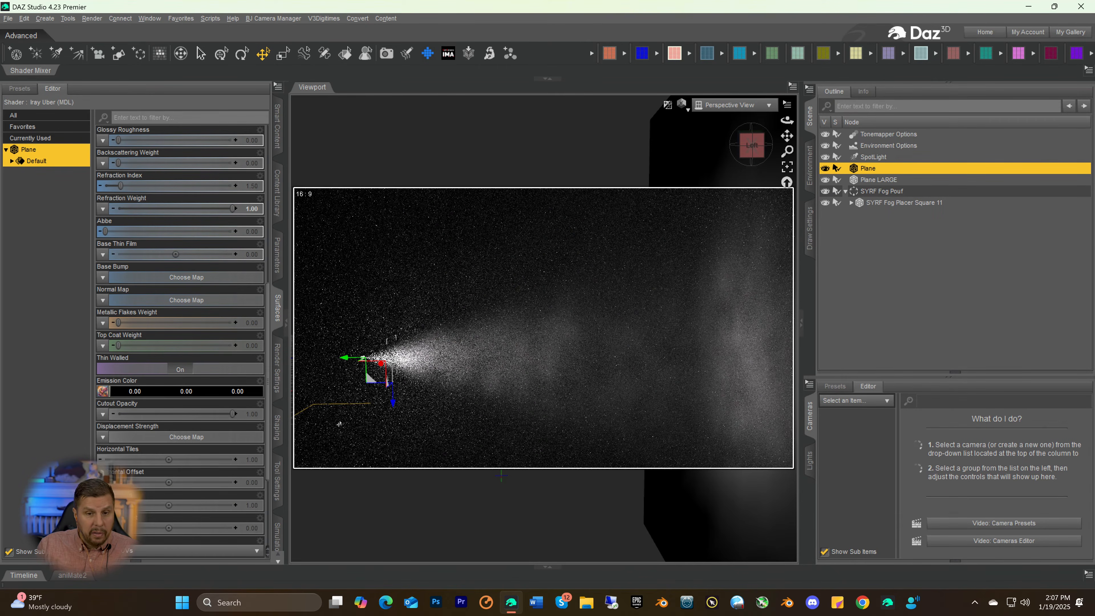
pyautogui.click(103, 391)
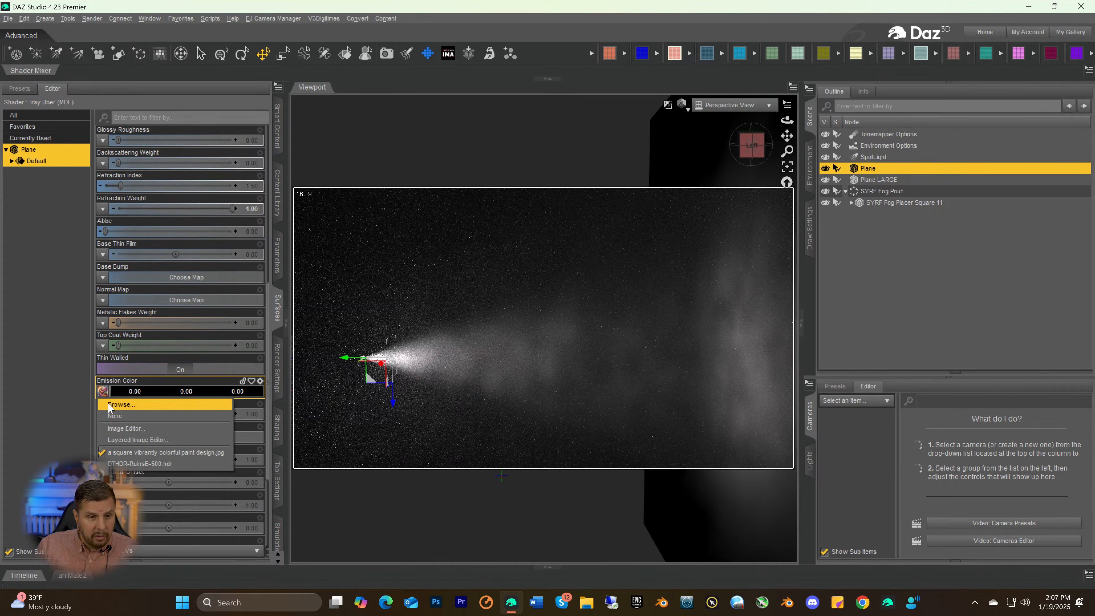
pyautogui.click(112, 416)
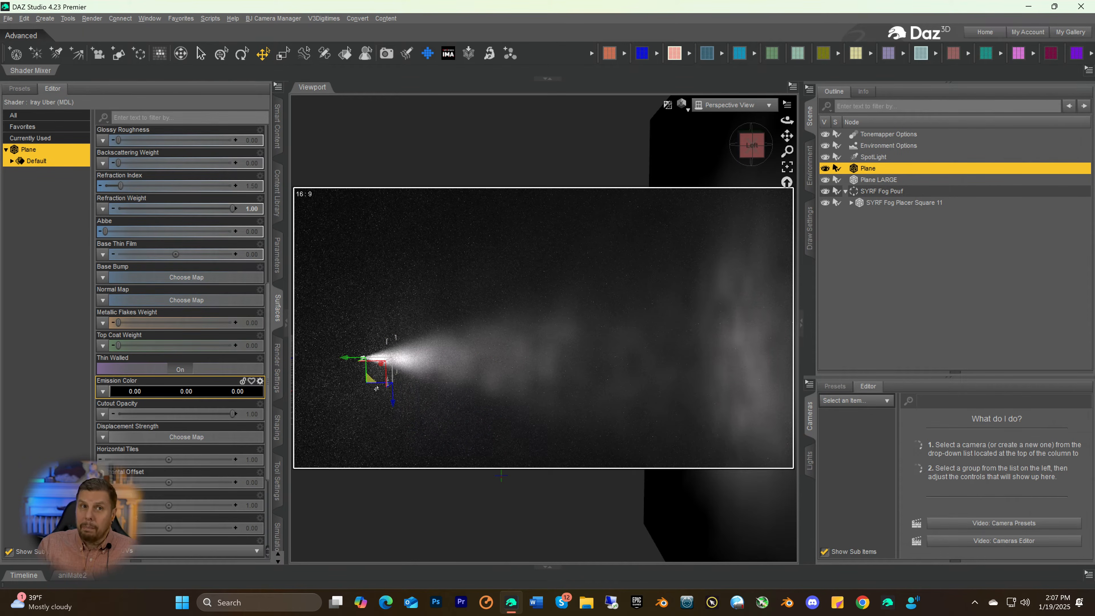
# Assign "a square vibrantly colorful paint design.jpg" as the small plane's Glossy Color map to tint the light refracted through it
pyautogui.scroll(5, 181, 402)
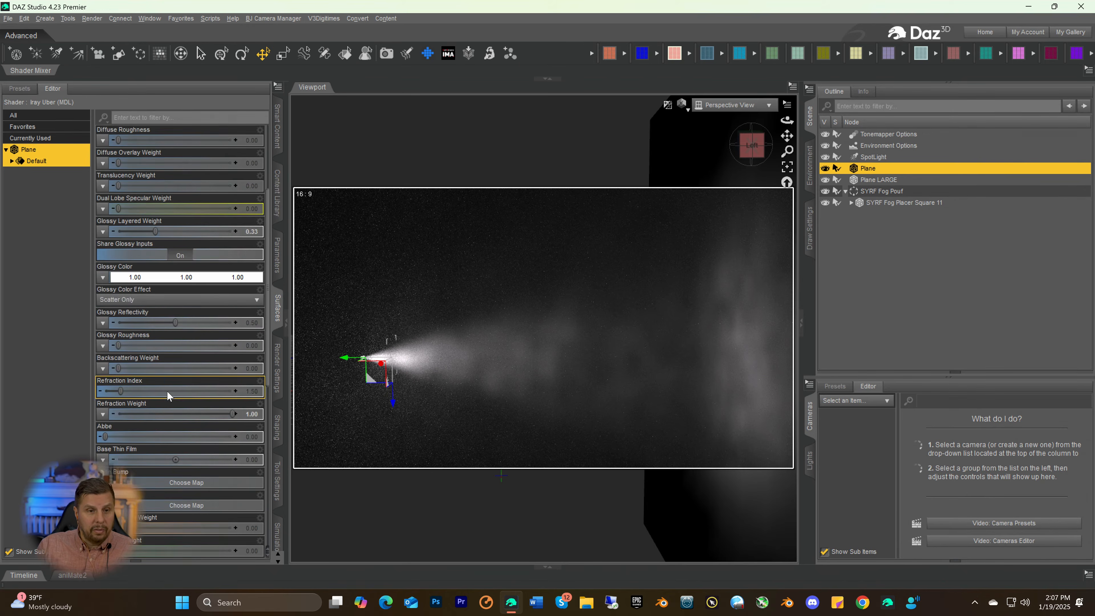
pyautogui.scroll(3, 167, 391)
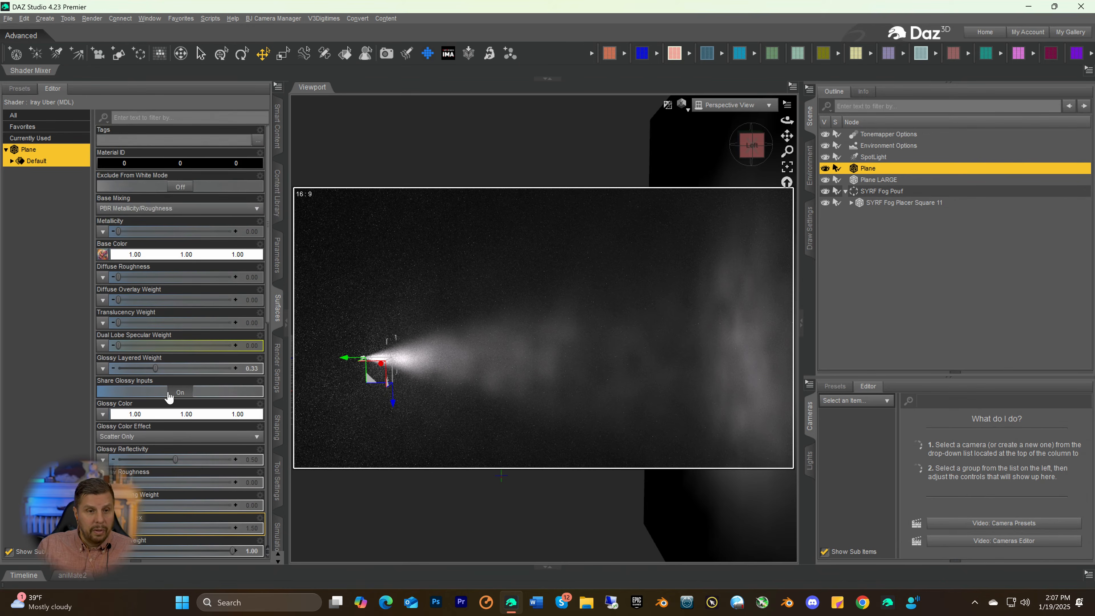
pyautogui.click(102, 256)
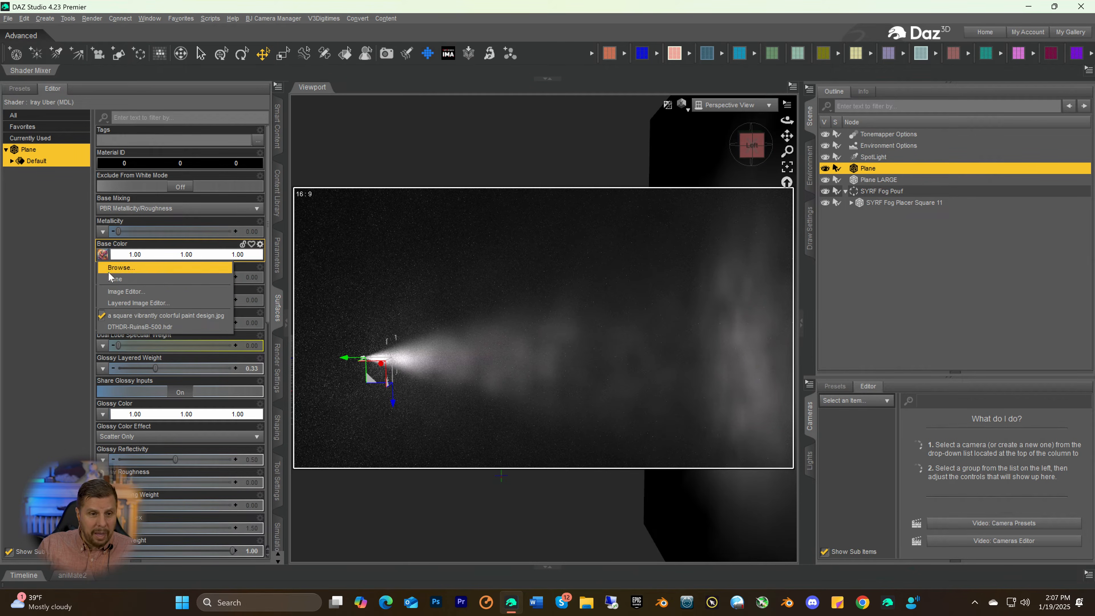
pyautogui.click(108, 244)
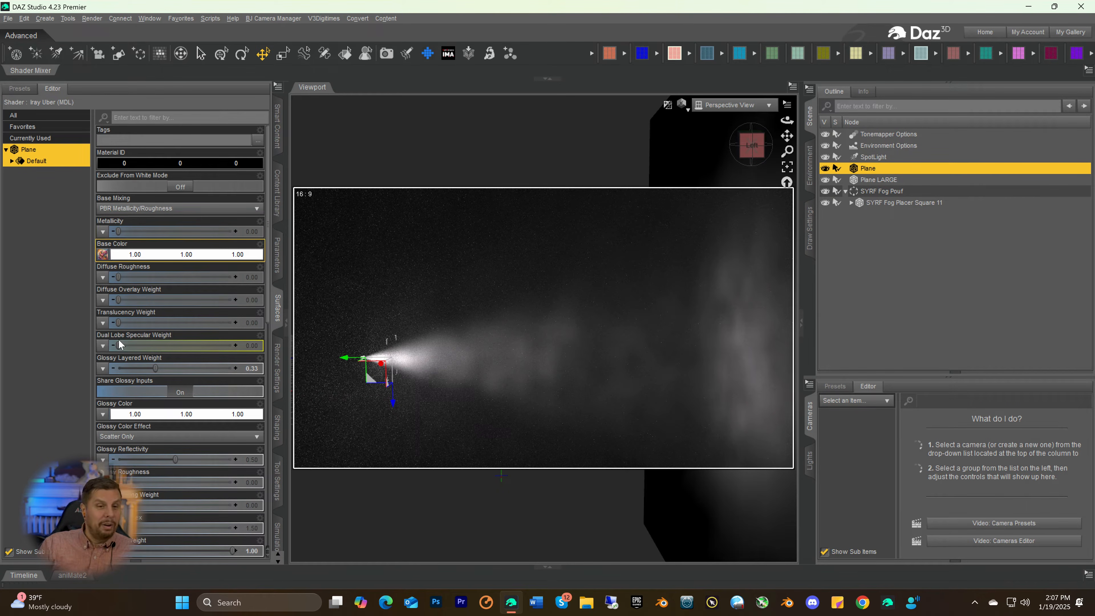
pyautogui.click(102, 414)
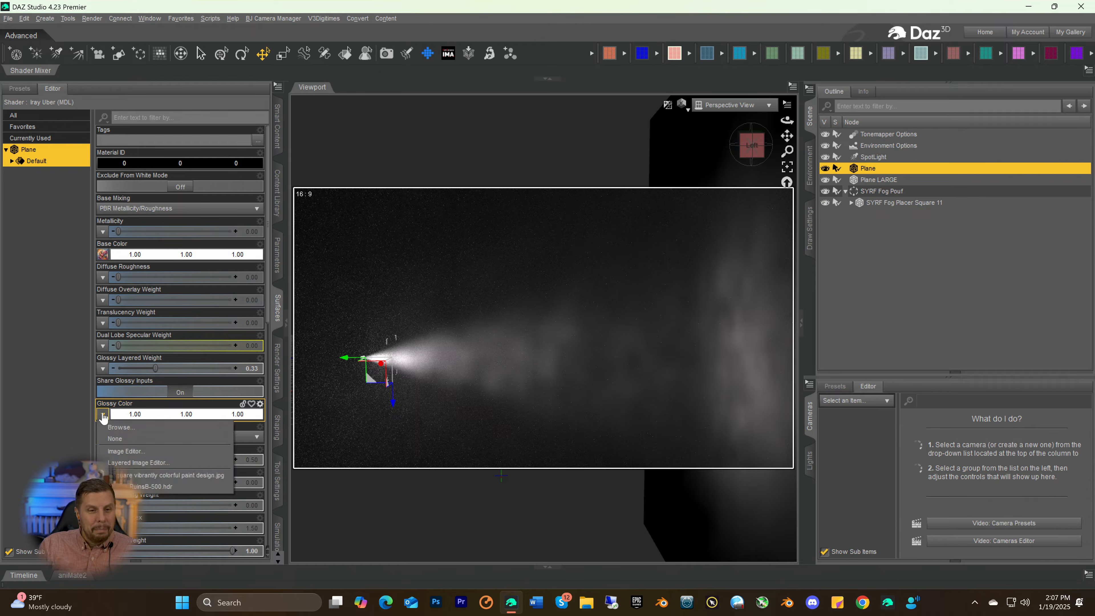
pyautogui.click(114, 475)
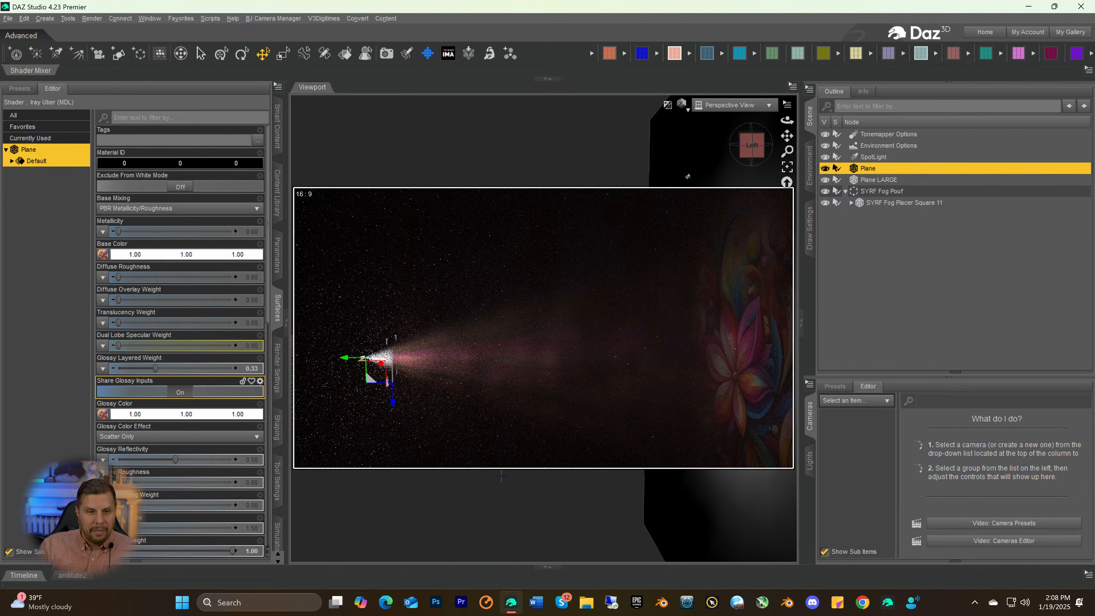
pyautogui.click(750, 162)
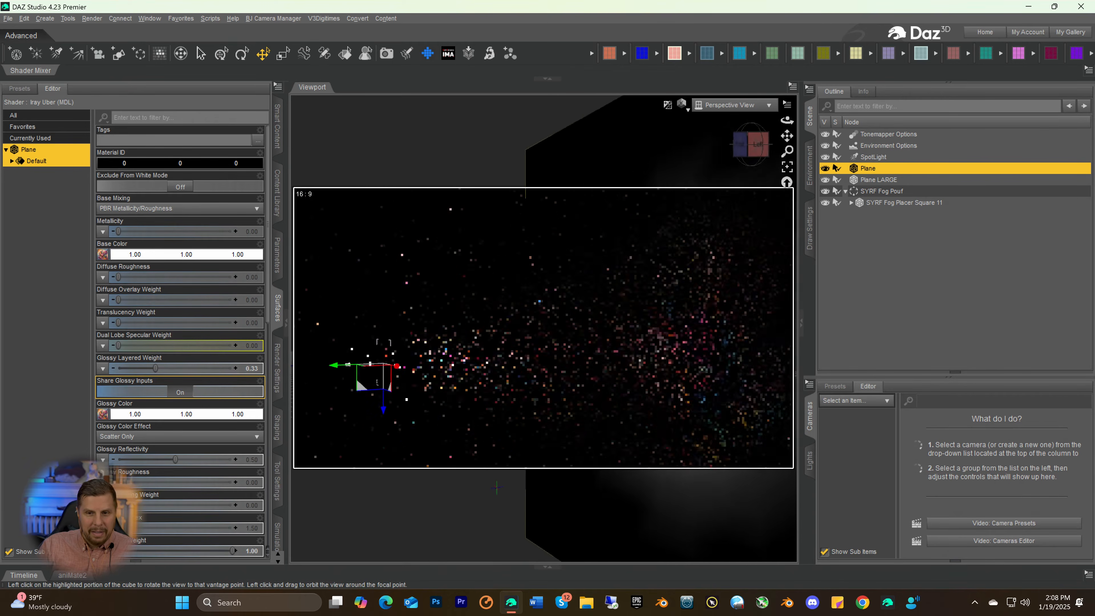
# Remove the paint design image from the small plane's Base Color, leaving only its Glossy Color mapped
pyautogui.moveTo(756, 163); pyautogui.dragTo(734, 161)
pyautogui.moveTo(787, 136); pyautogui.dragTo(761, 128)
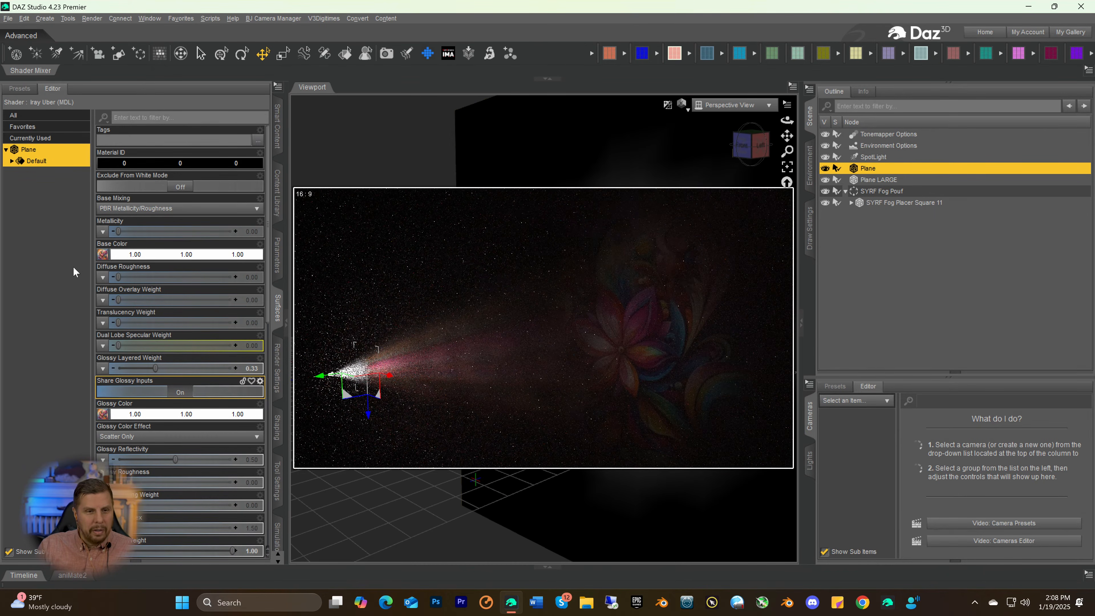
pyautogui.click(102, 255)
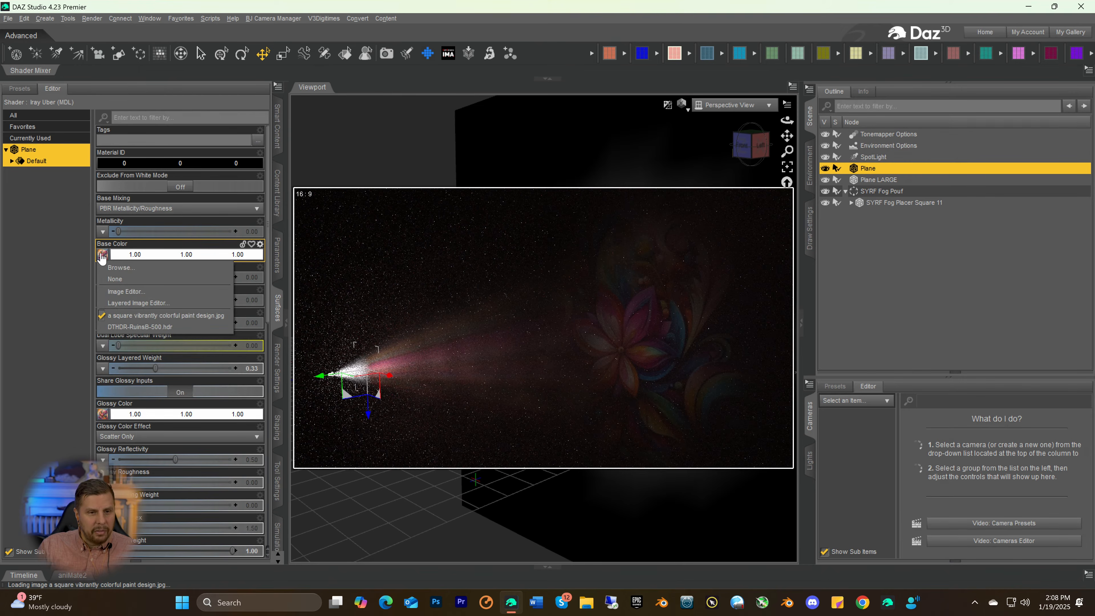
pyautogui.click(109, 280)
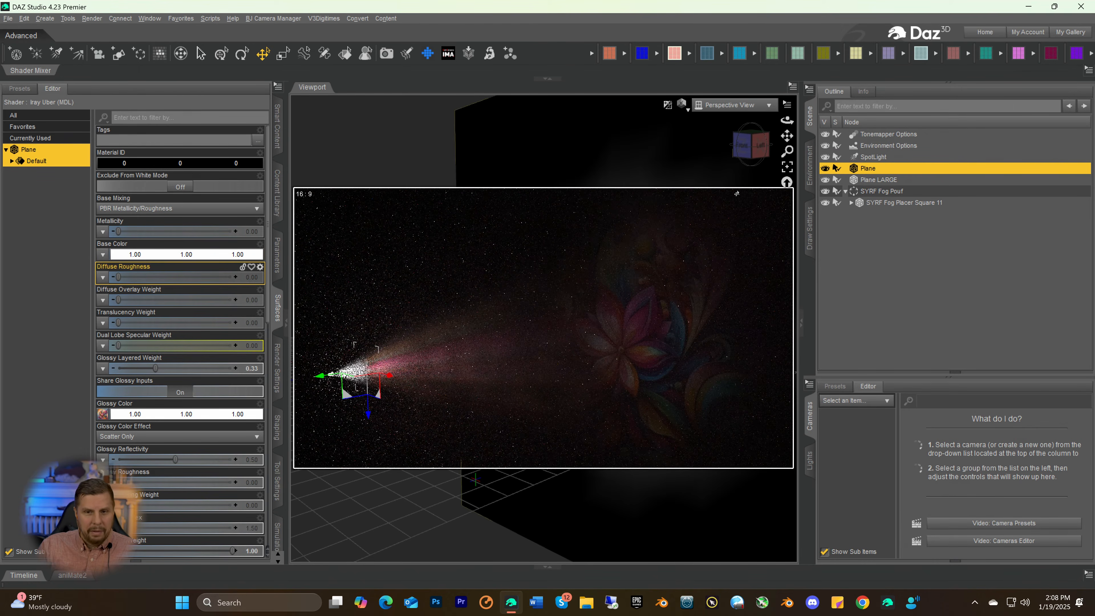
# Examine the projected image and fog beam from several angles, checking the SpotLight and the small plane's Glossy Color settings
pyautogui.moveTo(771, 155); pyautogui.dragTo(755, 157)
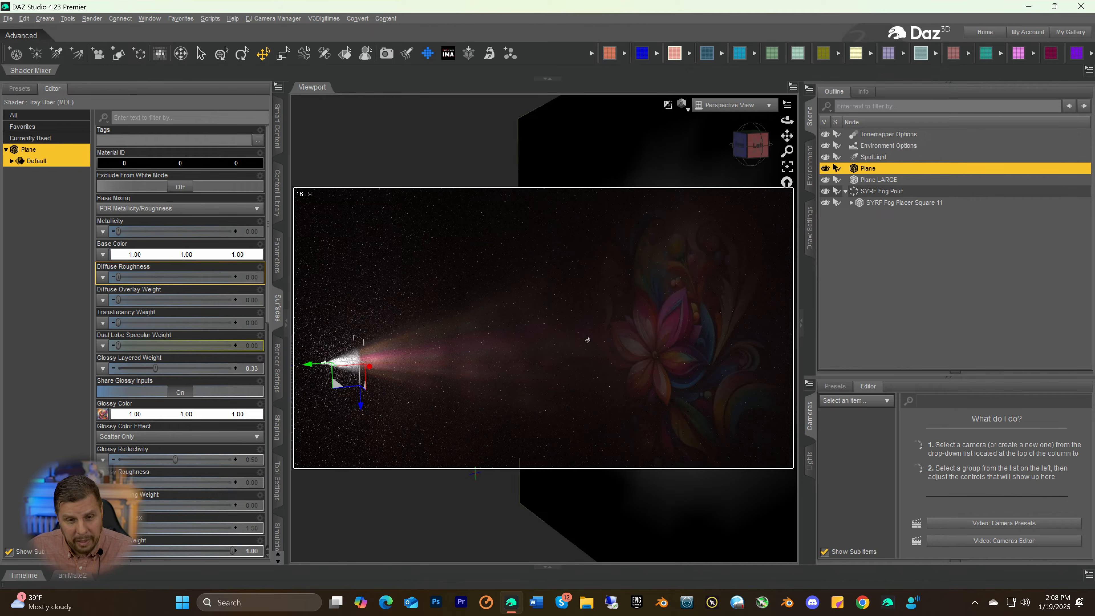
pyautogui.click(754, 149)
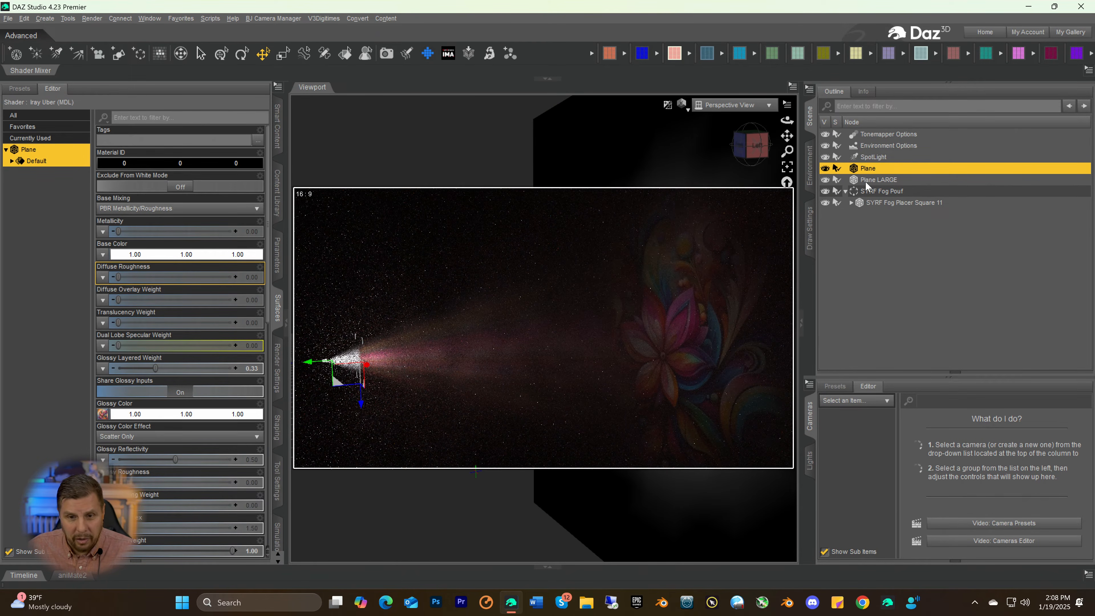
pyautogui.click(860, 149)
pyautogui.click(863, 153)
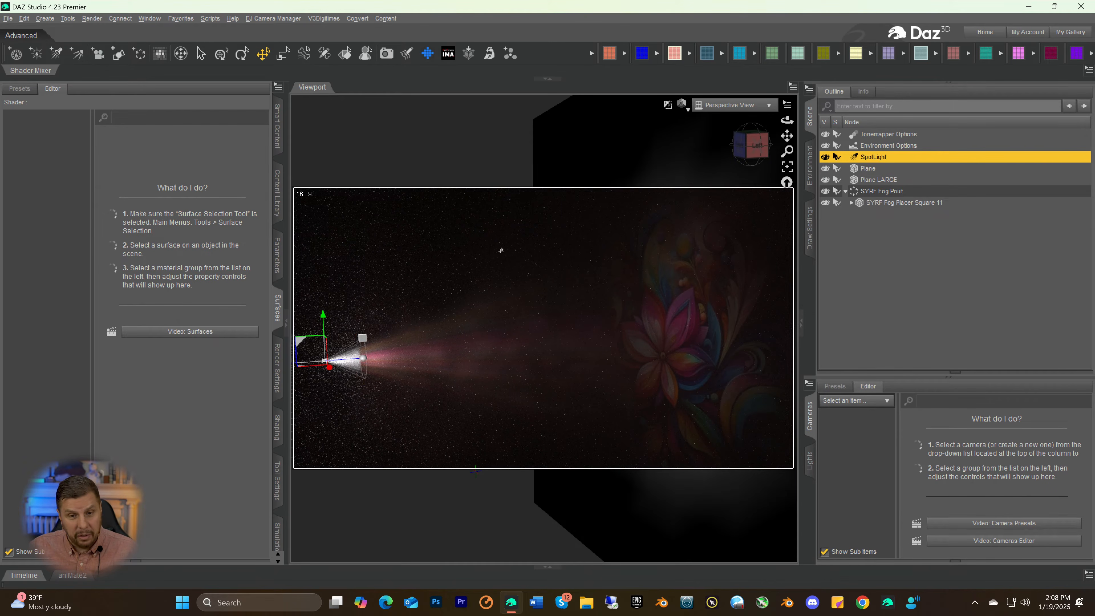
pyautogui.click(740, 161)
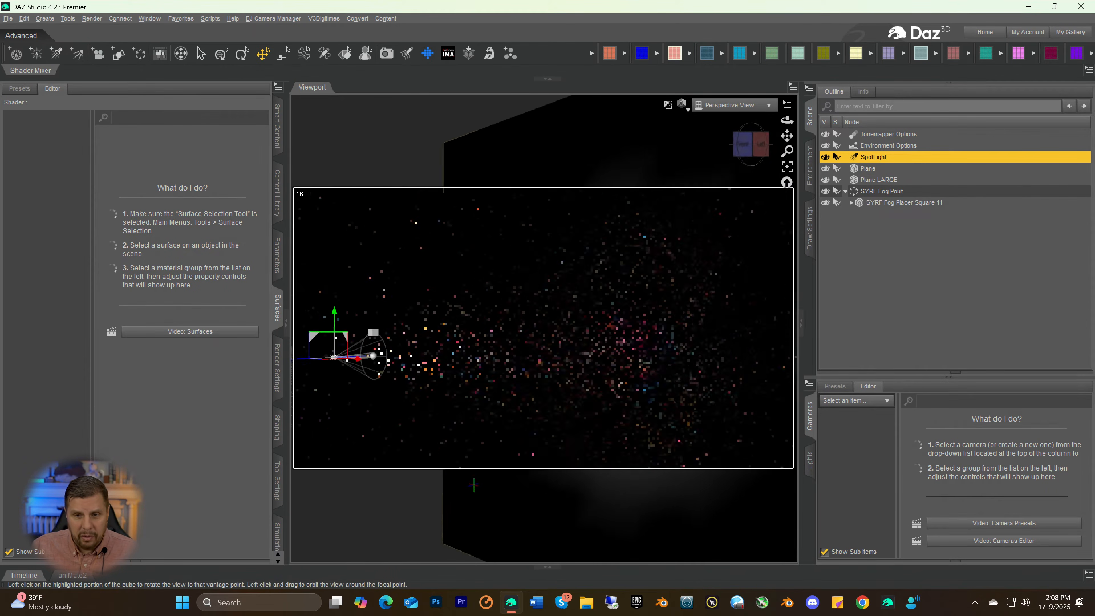
pyautogui.click(751, 151)
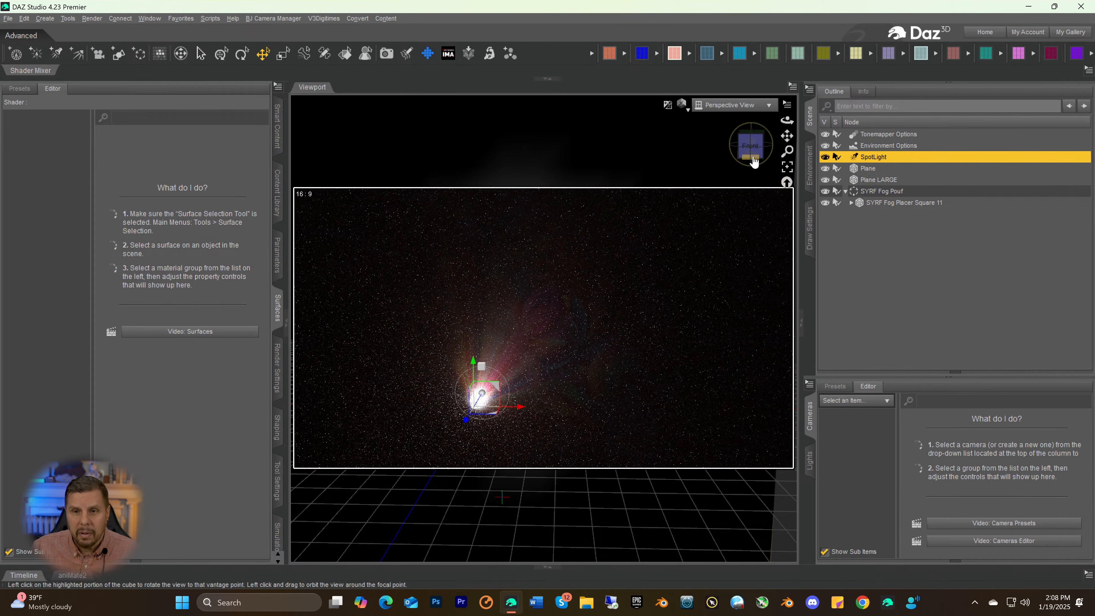
pyautogui.moveTo(750, 147); pyautogui.dragTo(707, 144)
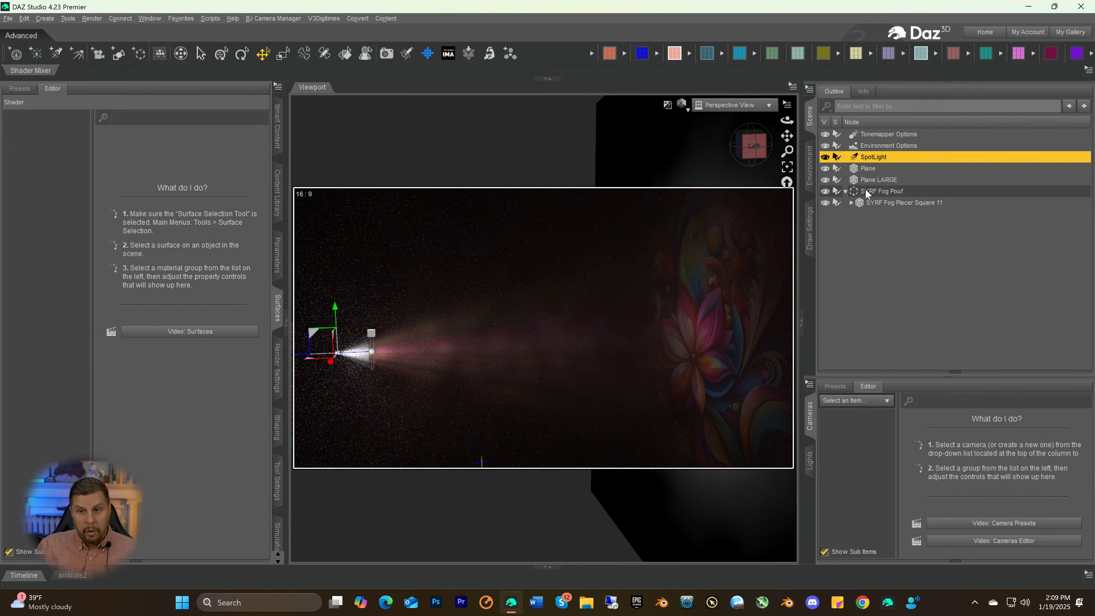
pyautogui.click(851, 169)
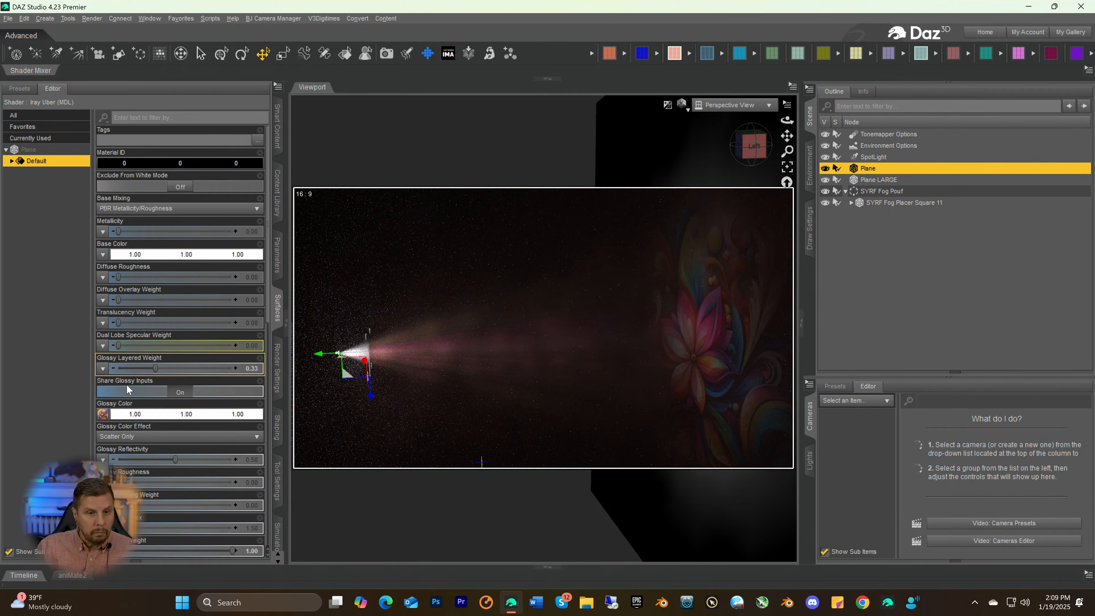
pyautogui.moveTo(109, 420)
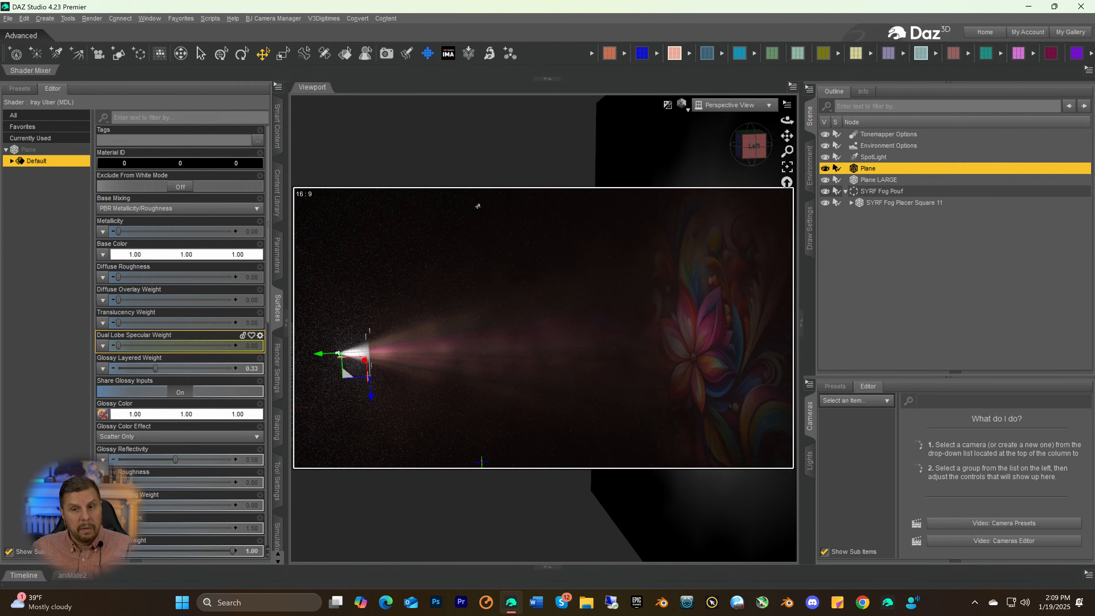
pyautogui.moveTo(758, 150); pyautogui.dragTo(774, 132)
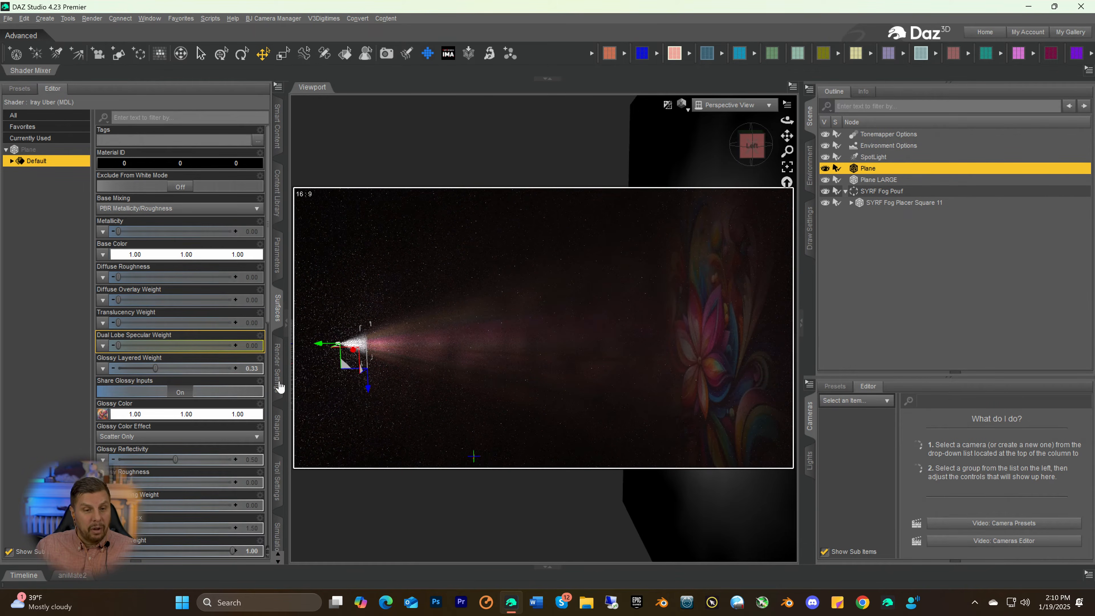
# Set the SpotLight's Luminous Flux to 59991500 lumens
pyautogui.click(868, 158)
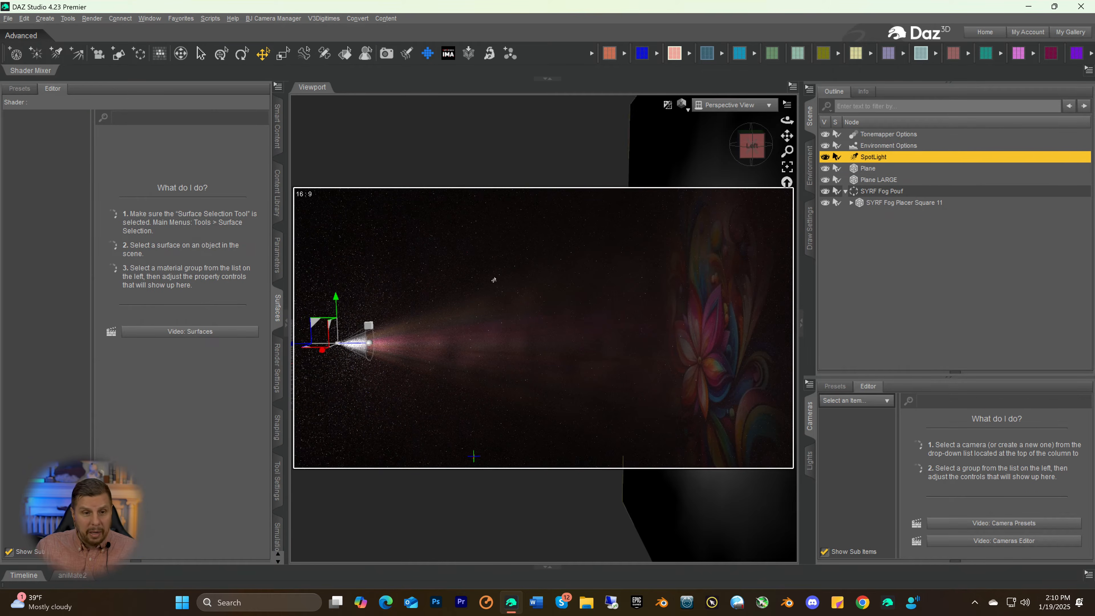
pyautogui.click(277, 259)
pyautogui.click(43, 139)
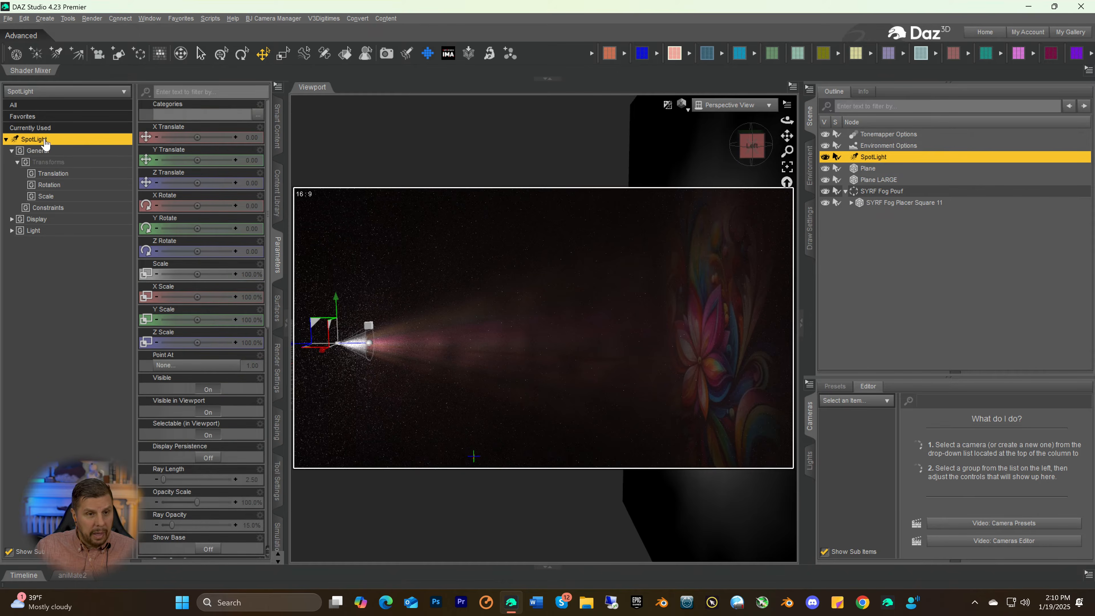
pyautogui.scroll(-5, 210, 462)
pyautogui.scroll(-5, 211, 466)
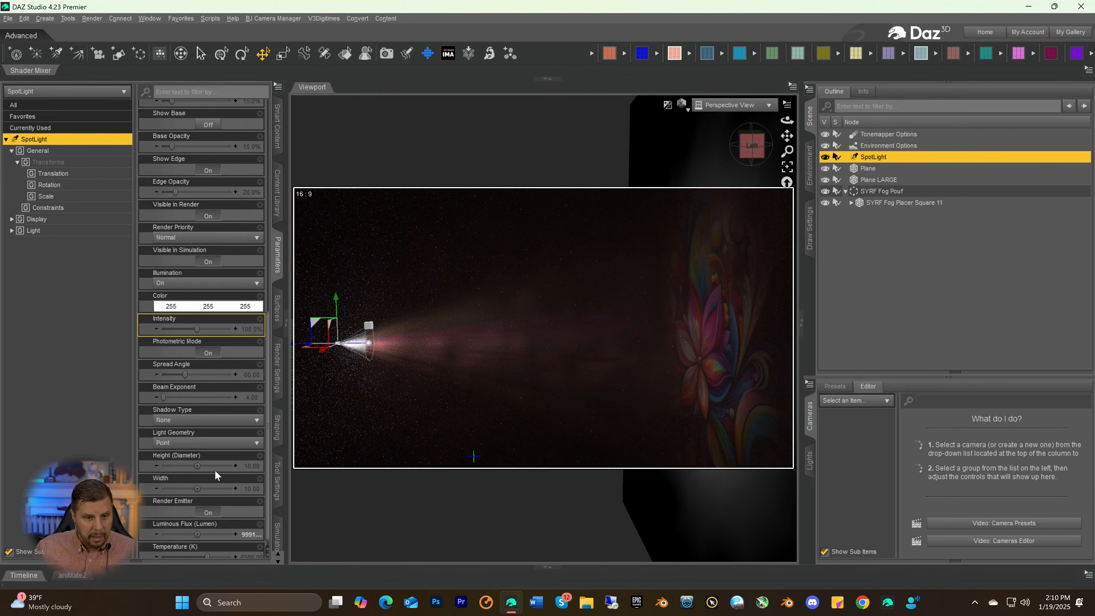
pyautogui.click(250, 528)
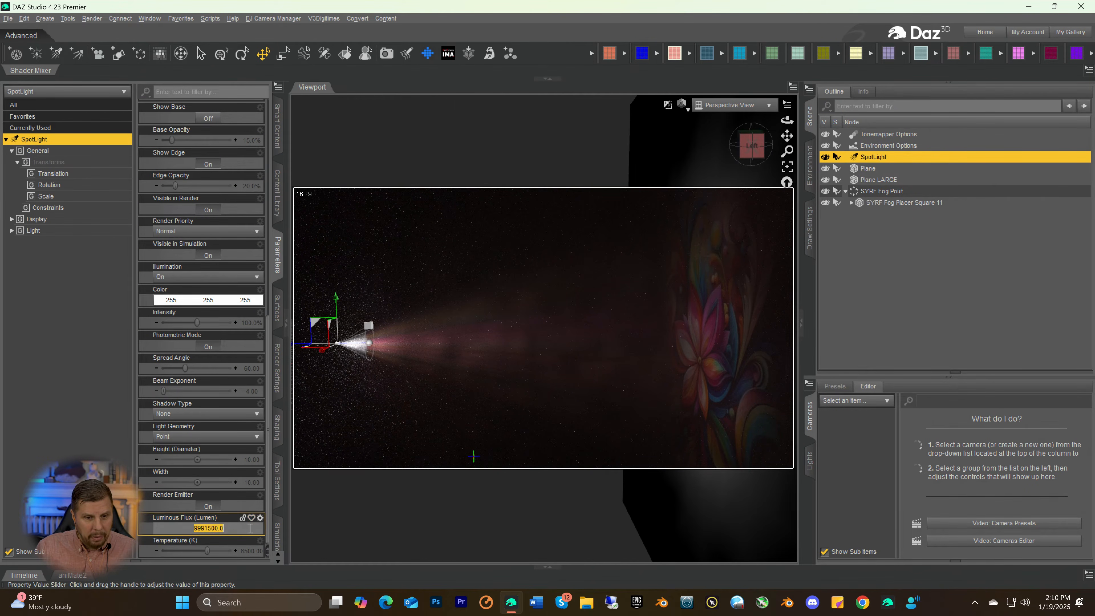
pyautogui.click(193, 529)
pyautogui.write('9')
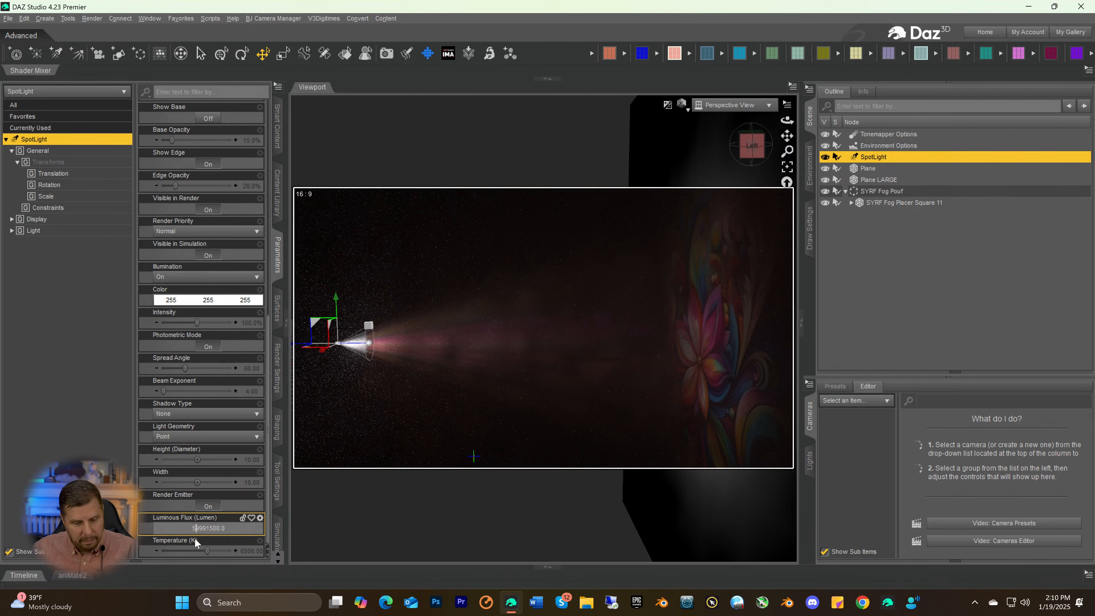
pyautogui.press('Return')
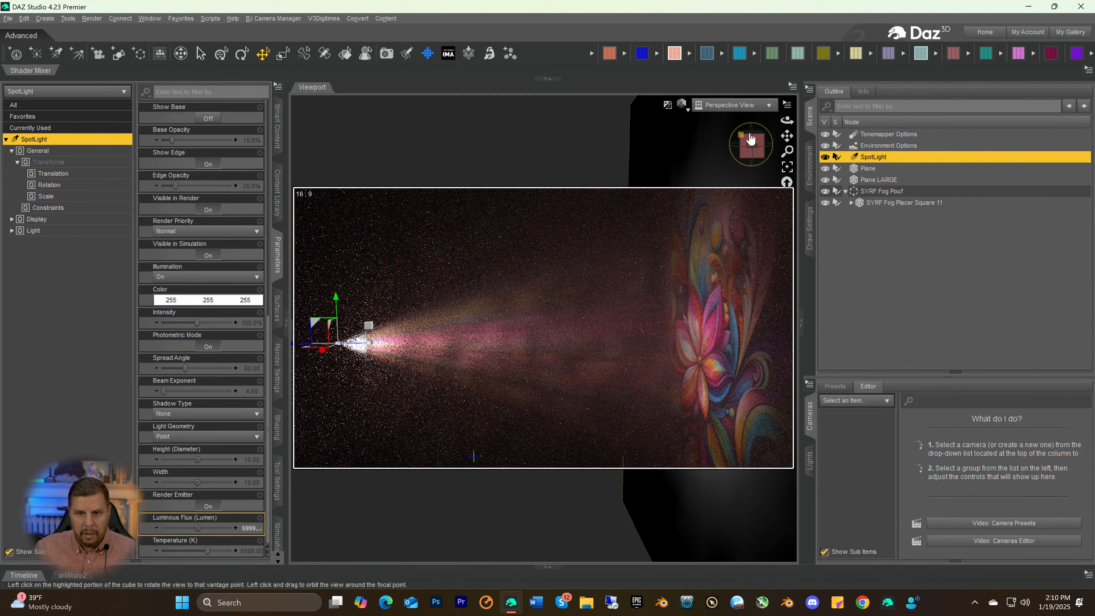
# Look through the SpotLight, try a Beam Exponent of 100, and set it to 1.00
pyautogui.click(759, 153)
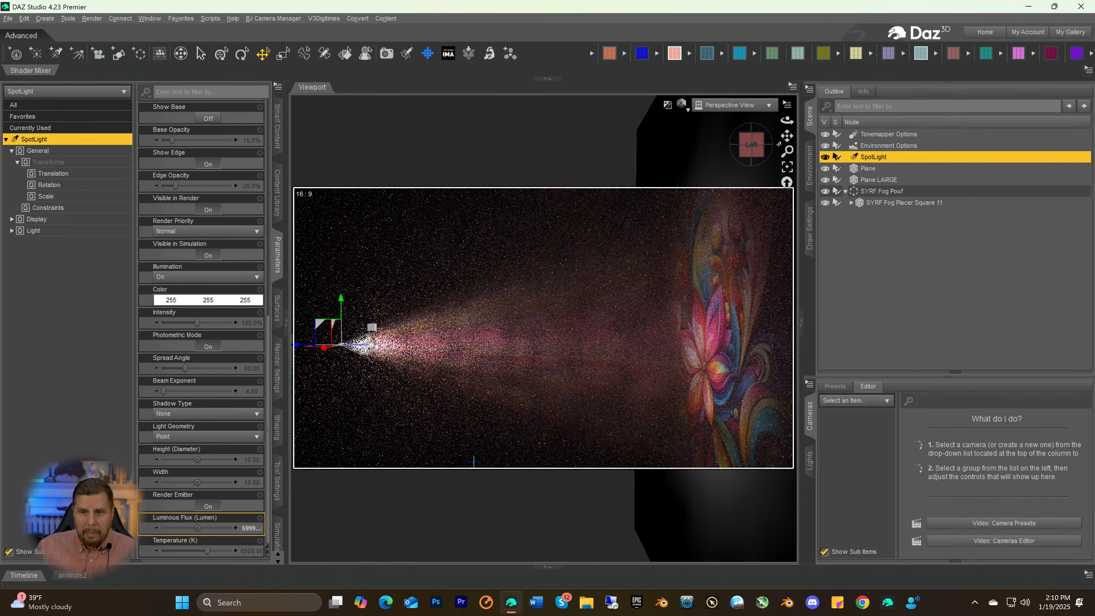
pyautogui.moveTo(787, 136); pyautogui.dragTo(780, 133)
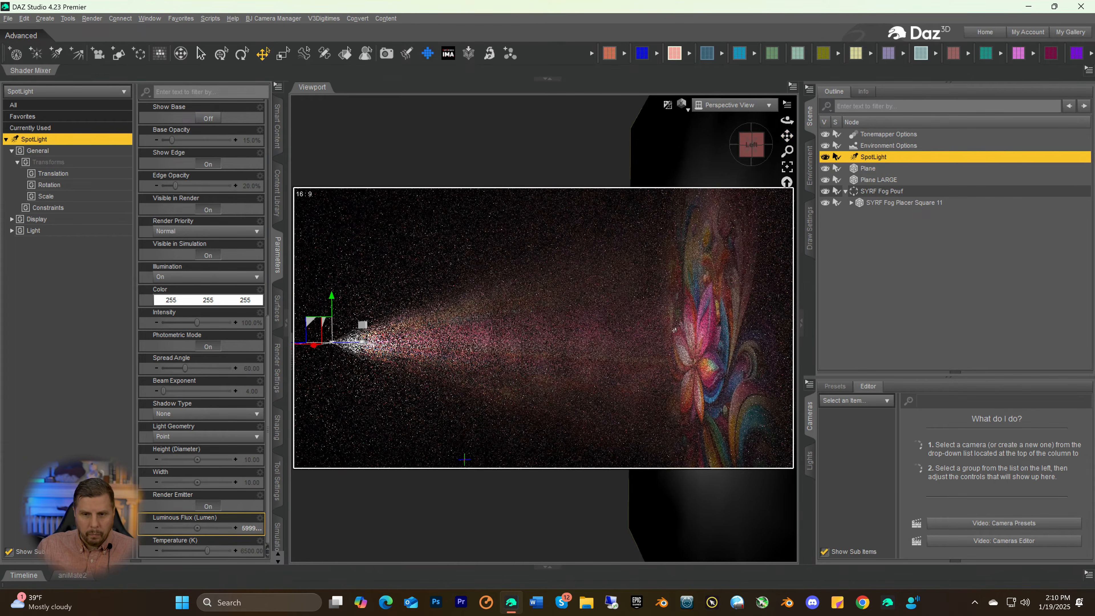
pyautogui.scroll(-1, 651, 306)
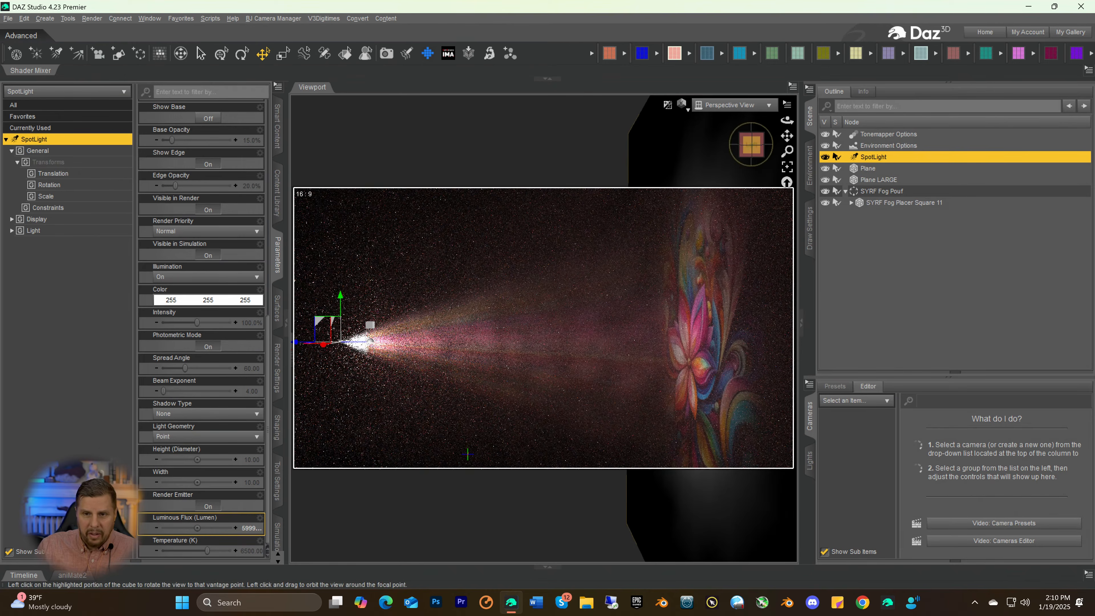
pyautogui.moveTo(752, 146); pyautogui.dragTo(759, 147)
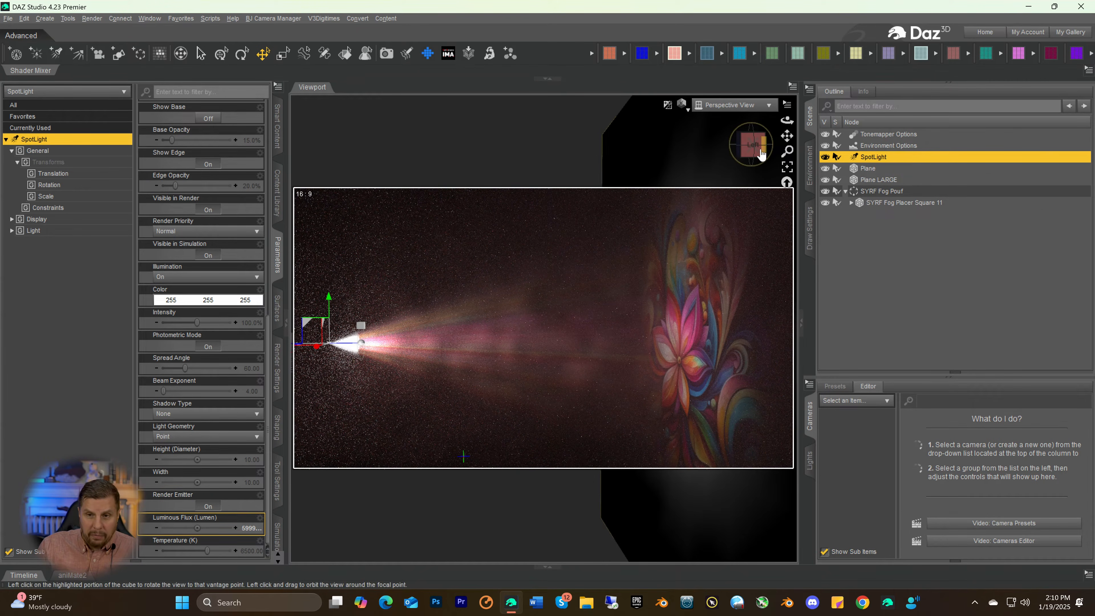
pyautogui.moveTo(752, 145); pyautogui.dragTo(757, 147)
pyautogui.click(717, 108)
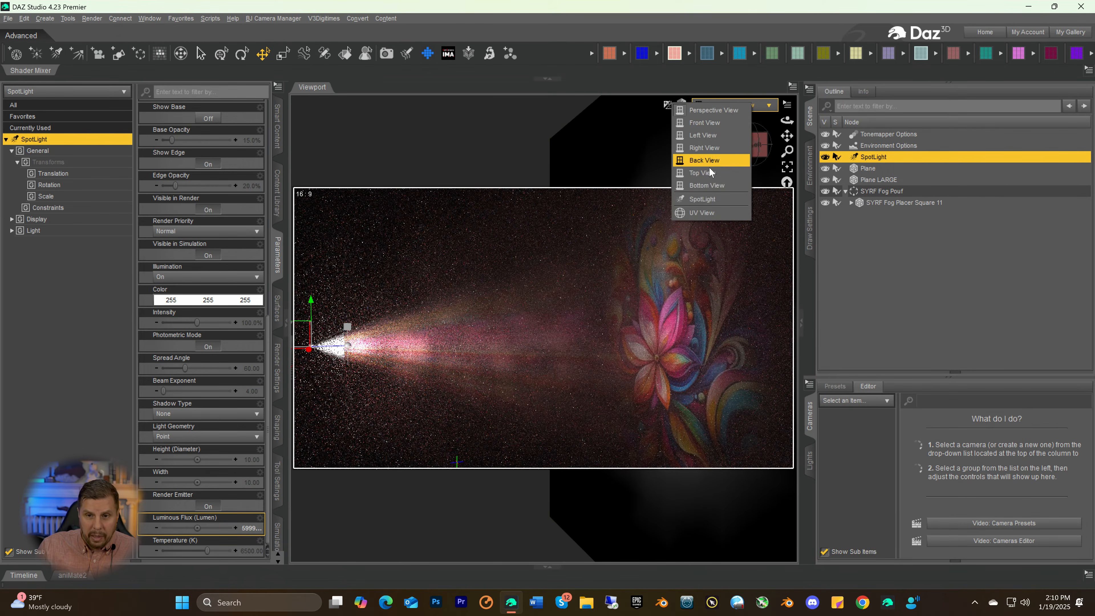
pyautogui.click(703, 199)
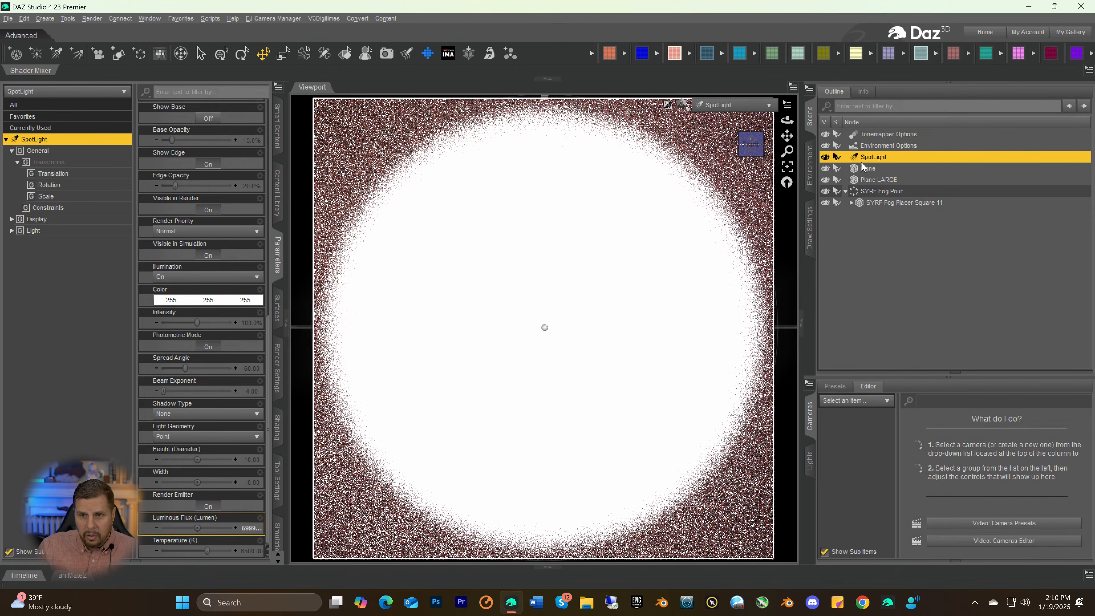
pyautogui.click(195, 452)
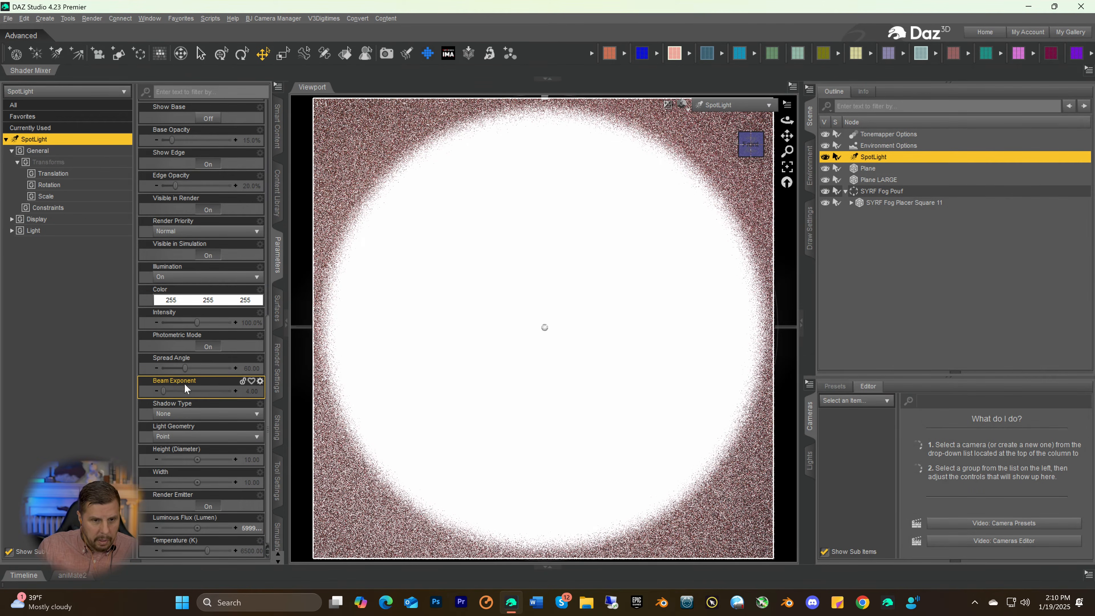
pyautogui.moveTo(164, 393); pyautogui.dragTo(327, 393)
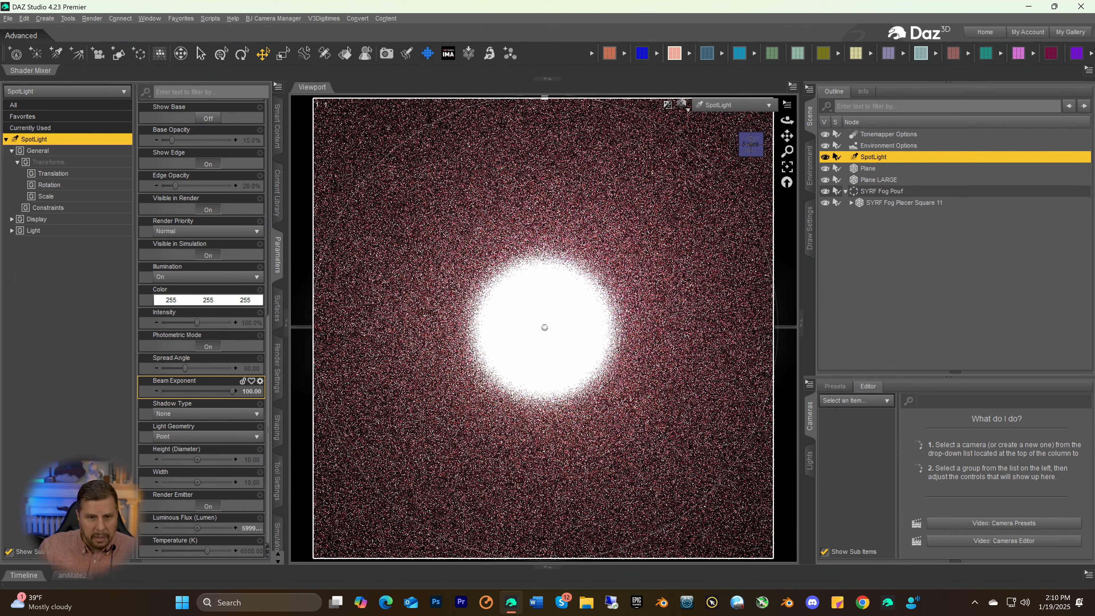
pyautogui.moveTo(231, 392); pyautogui.dragTo(161, 400)
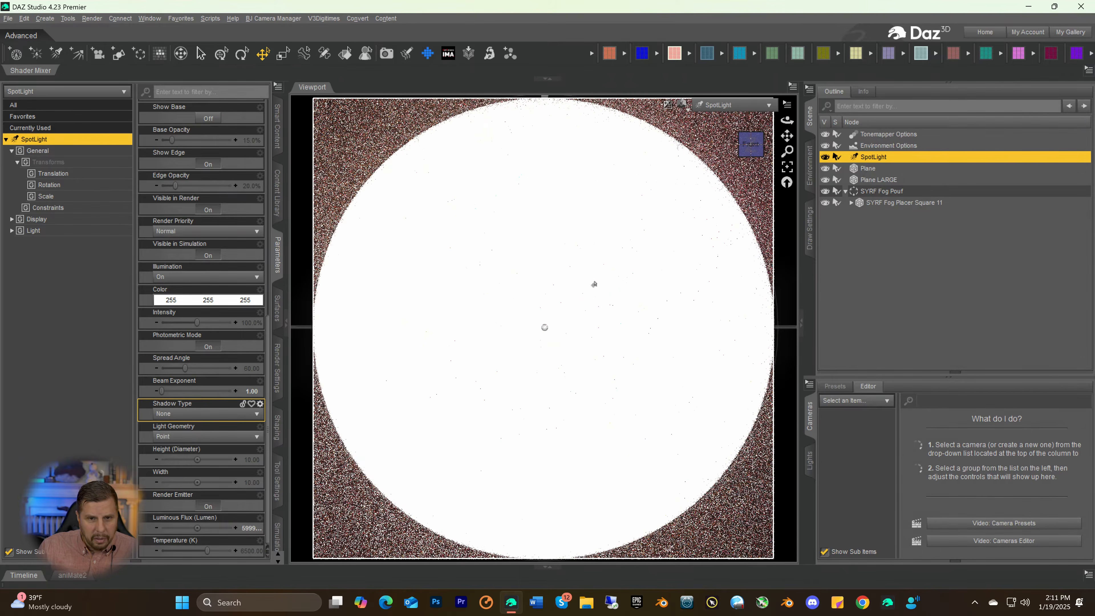
# Return to the Perspective View and inspect the light beam and projected image from the side
pyautogui.click(737, 106)
pyautogui.click(739, 113)
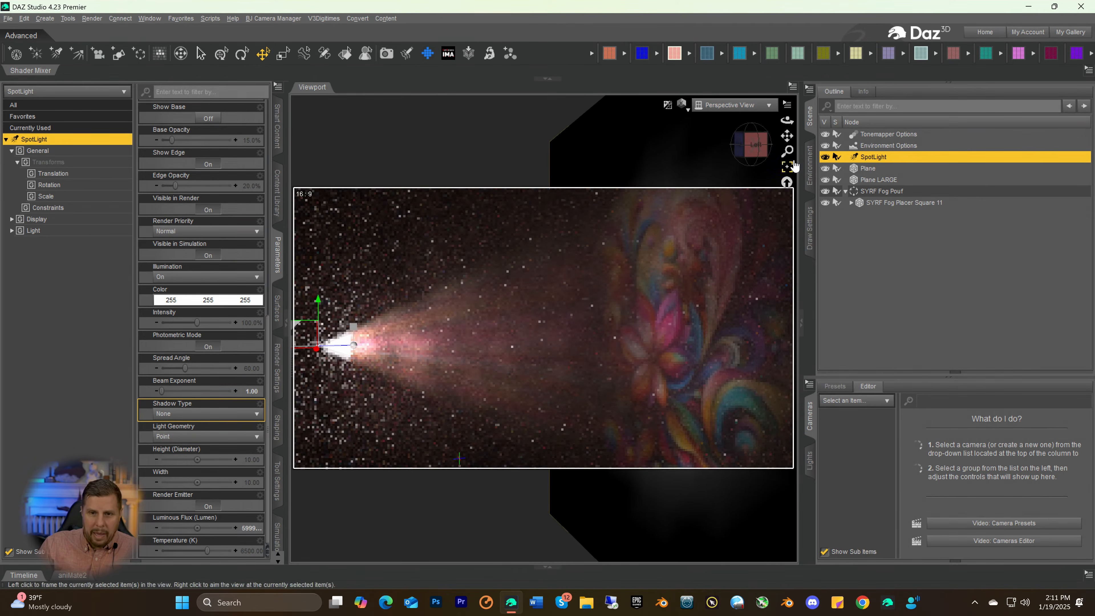
pyautogui.moveTo(790, 137); pyautogui.dragTo(789, 162)
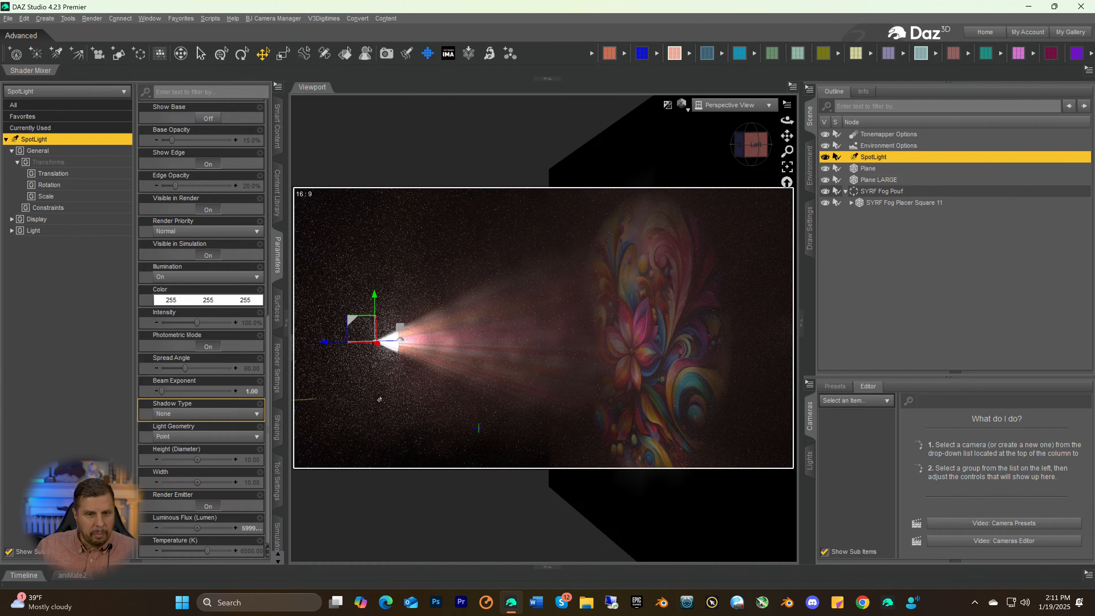
pyautogui.moveTo(749, 143); pyautogui.dragTo(764, 147)
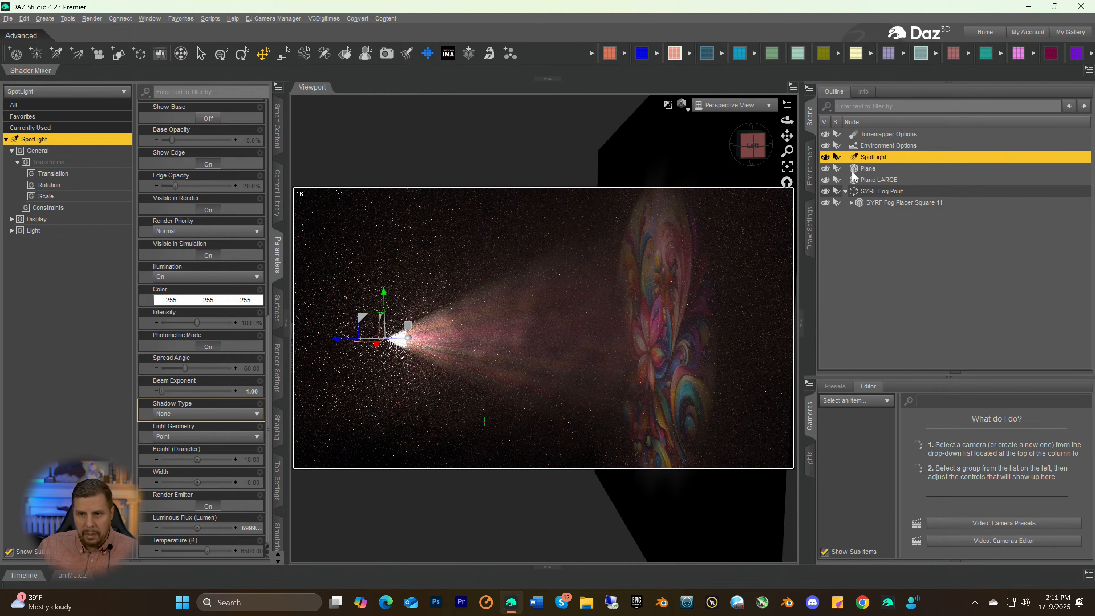
# Show the surface settings of the SYRF Invisible Smoke Cube nested inside the SYRF Fog Pouf
pyautogui.click(869, 191)
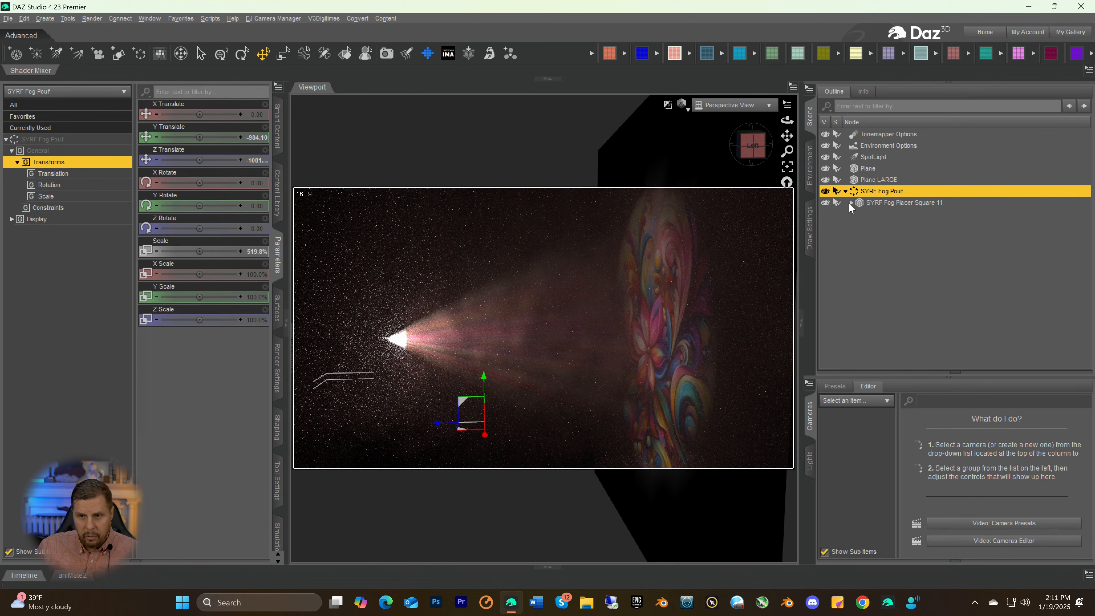
pyautogui.click(850, 203)
pyautogui.click(865, 213)
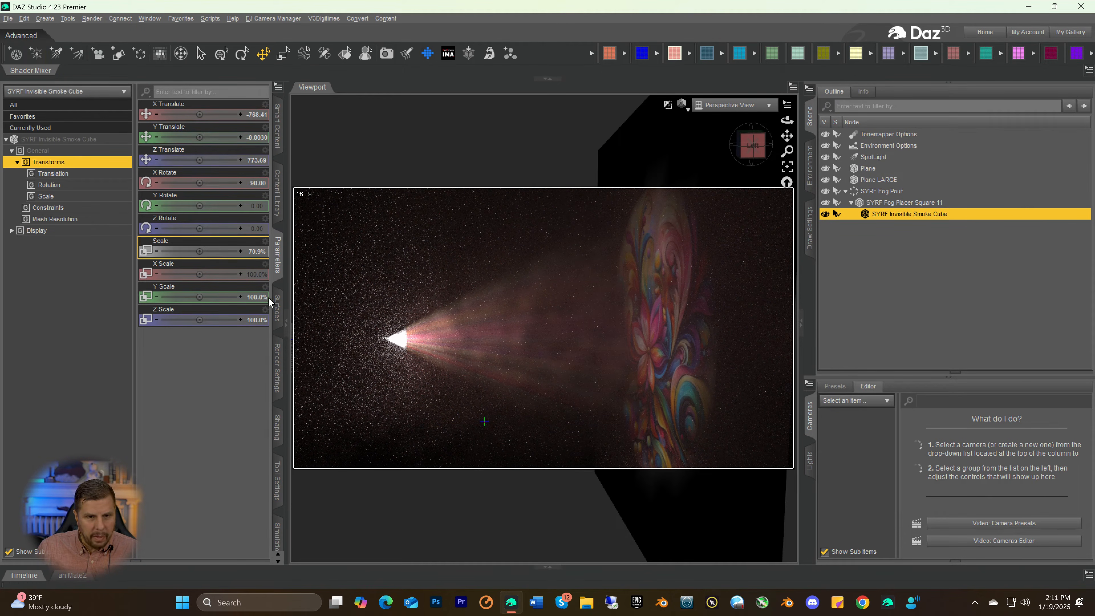
pyautogui.click(277, 308)
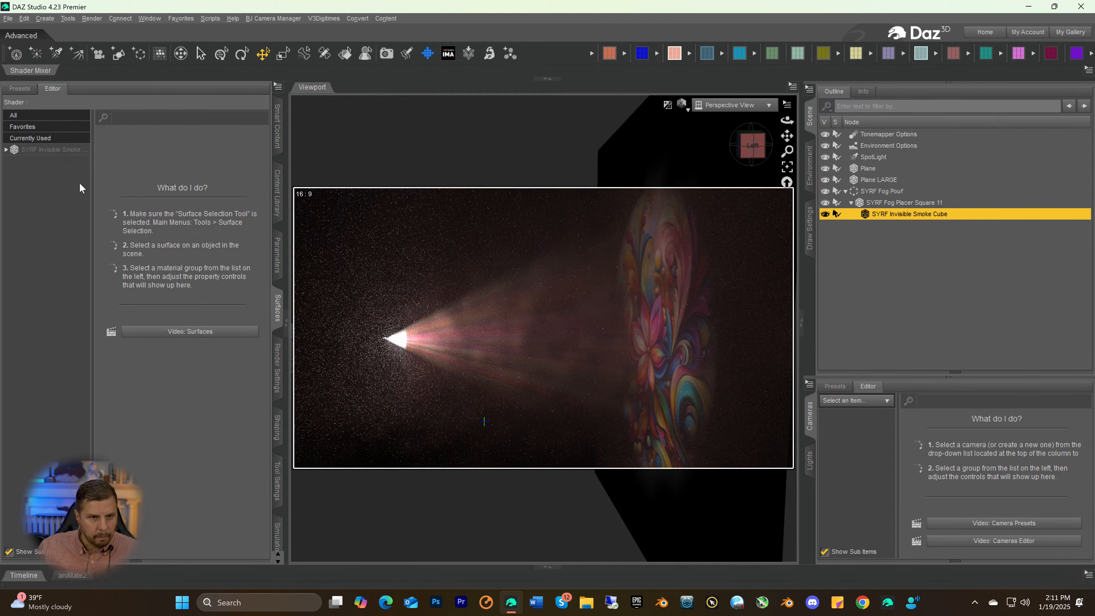
pyautogui.click(52, 151)
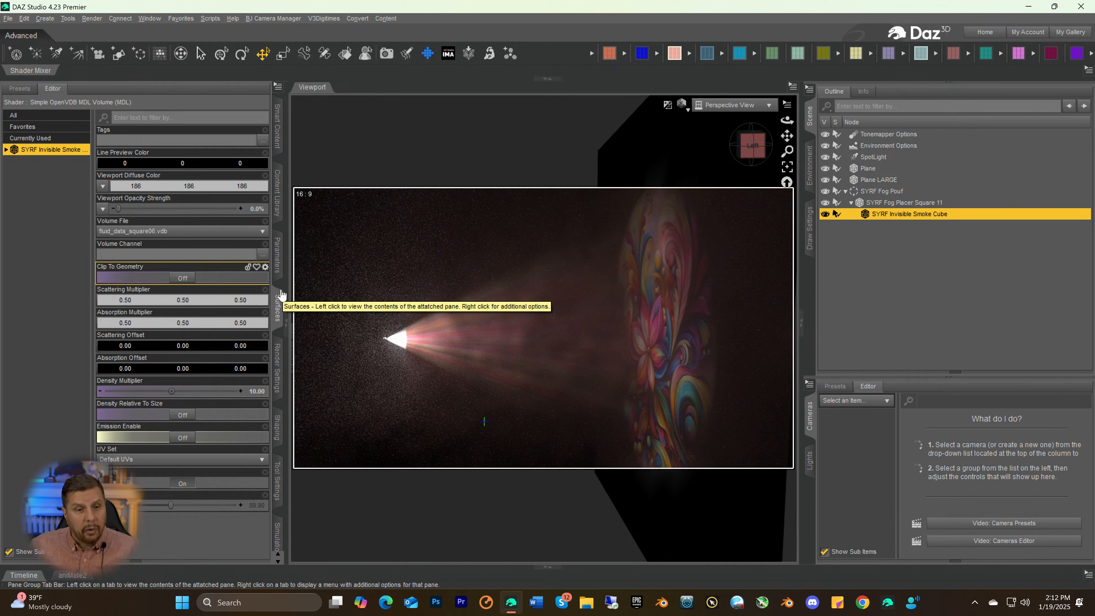
# Try a Scattering Multiplier of 0.00 on the smoke cube, and set it to 0.18 with grey value 117
pyautogui.click(152, 307)
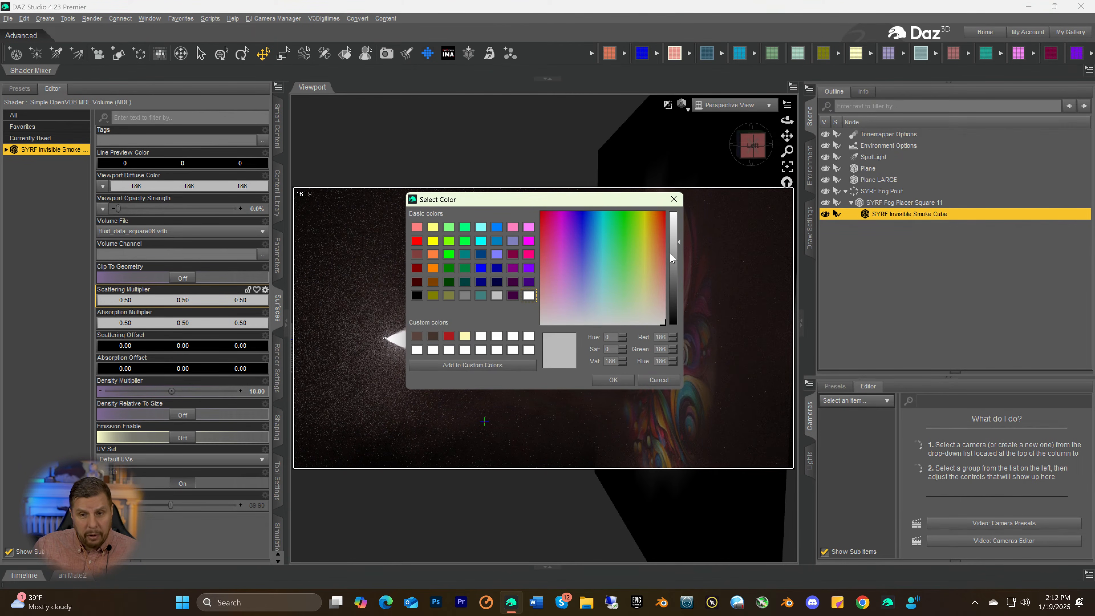
pyautogui.moveTo(671, 258); pyautogui.dragTo(674, 337)
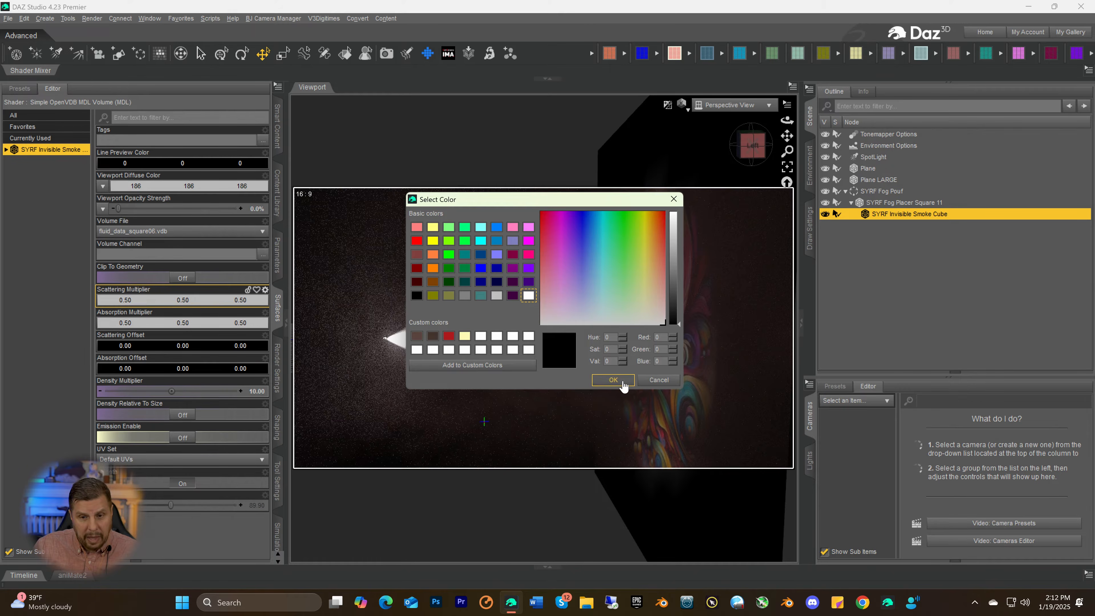
pyautogui.click(613, 380)
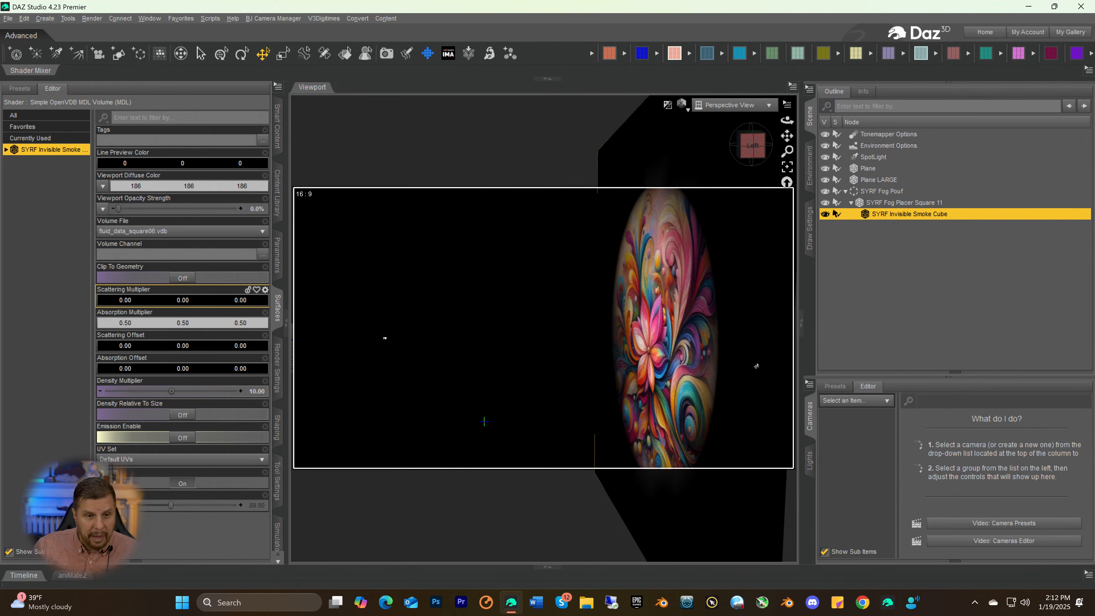
pyautogui.click(145, 302)
pyautogui.click(672, 300)
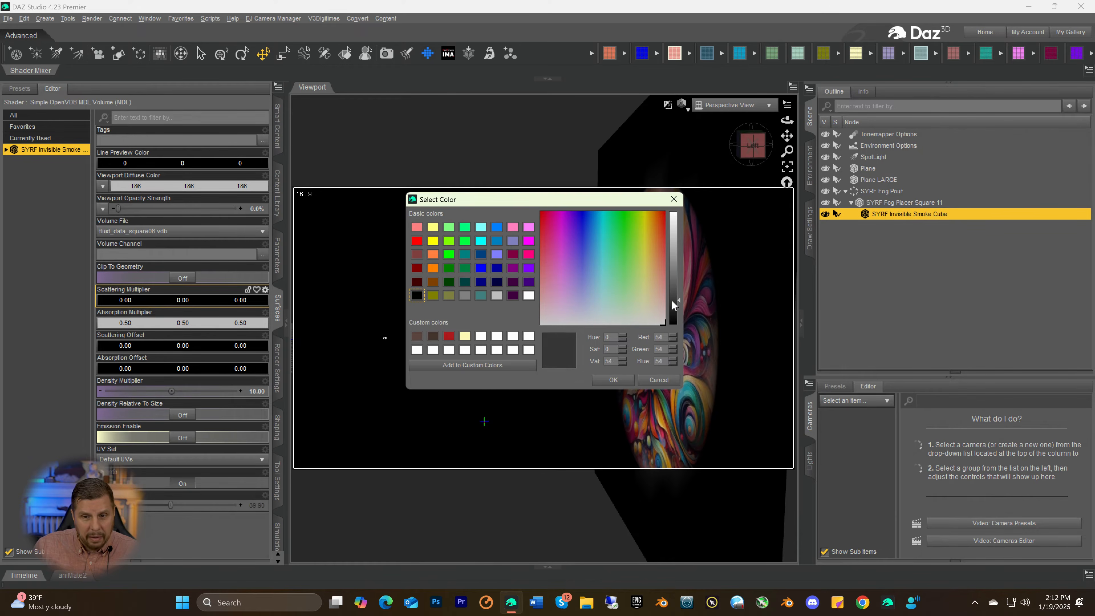
pyautogui.moveTo(672, 300); pyautogui.dragTo(667, 272)
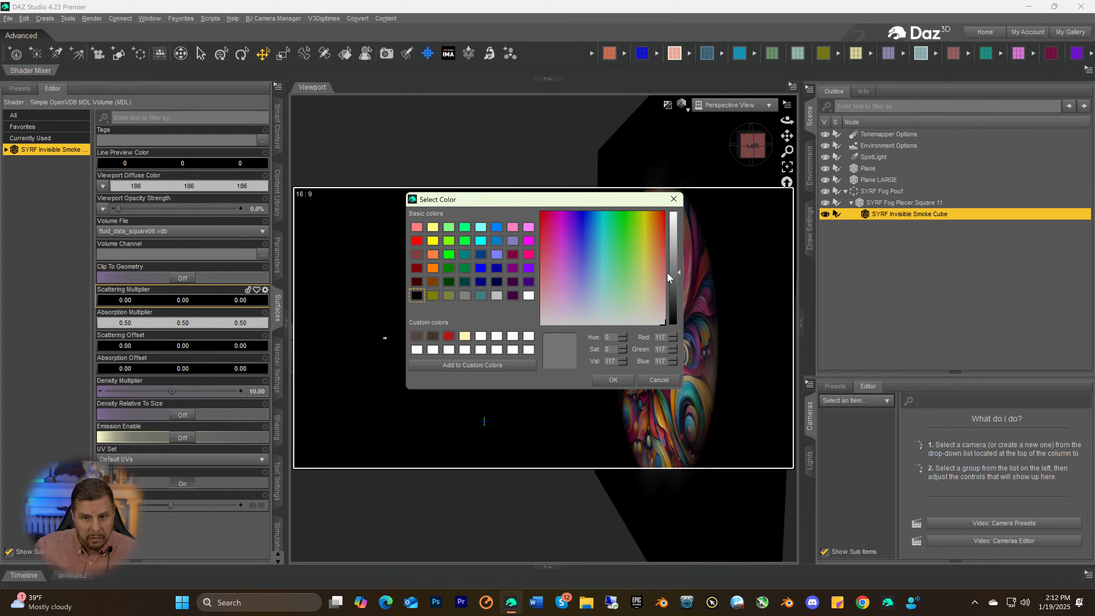
pyautogui.click(614, 381)
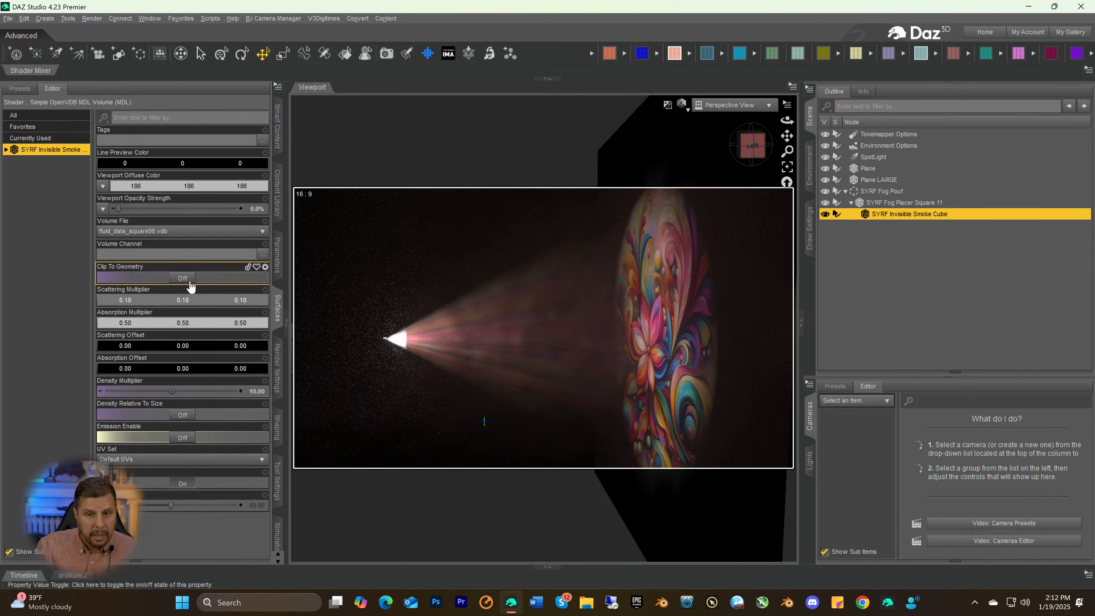
# Try Absorption Multiplier values of 0.85, 0.033 and 0.22 on the smoke cube, using grey values 237, 54 and 129
pyautogui.click(155, 323)
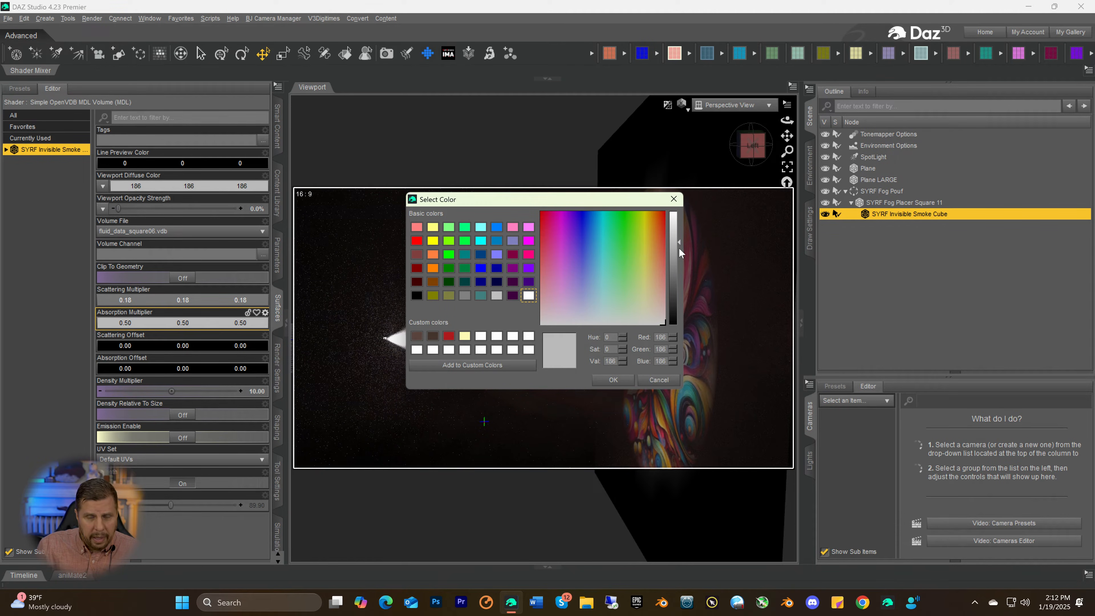
pyautogui.moveTo(679, 247); pyautogui.dragTo(678, 219)
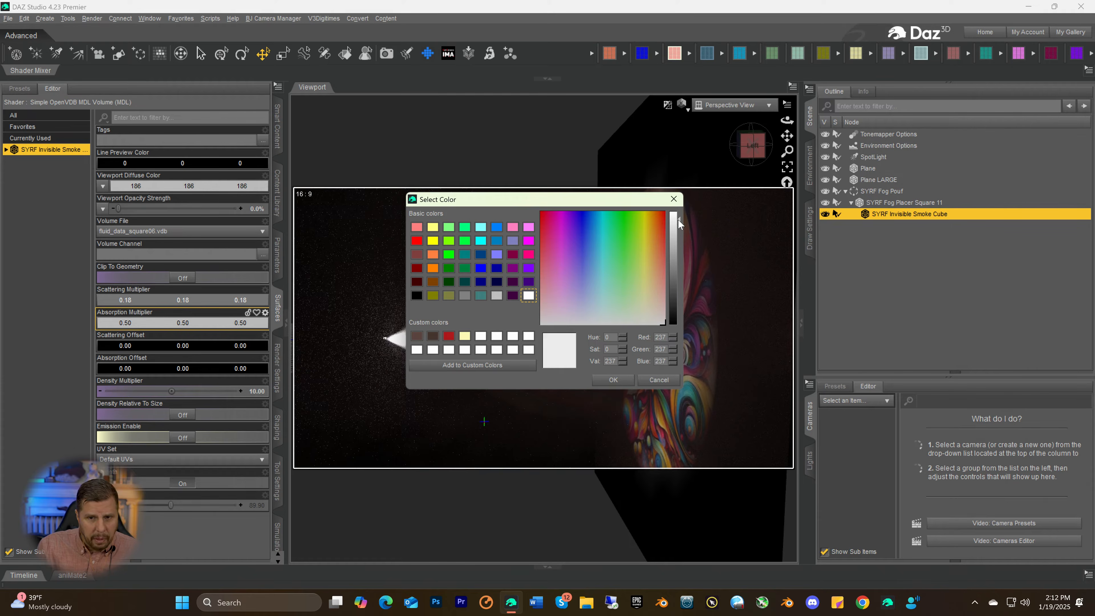
pyautogui.click(613, 380)
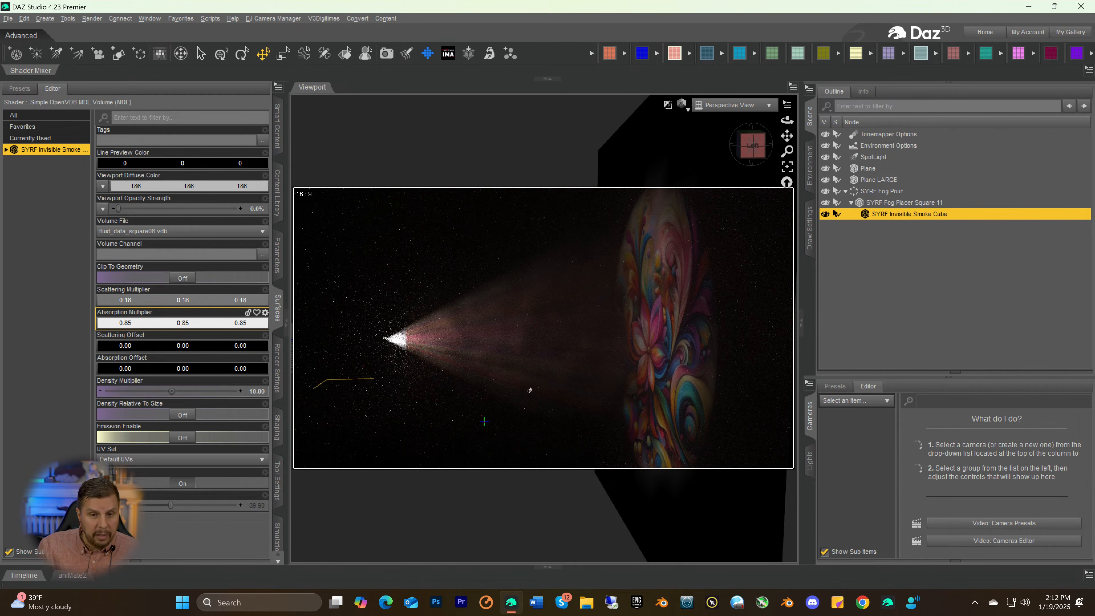
pyautogui.click(159, 325)
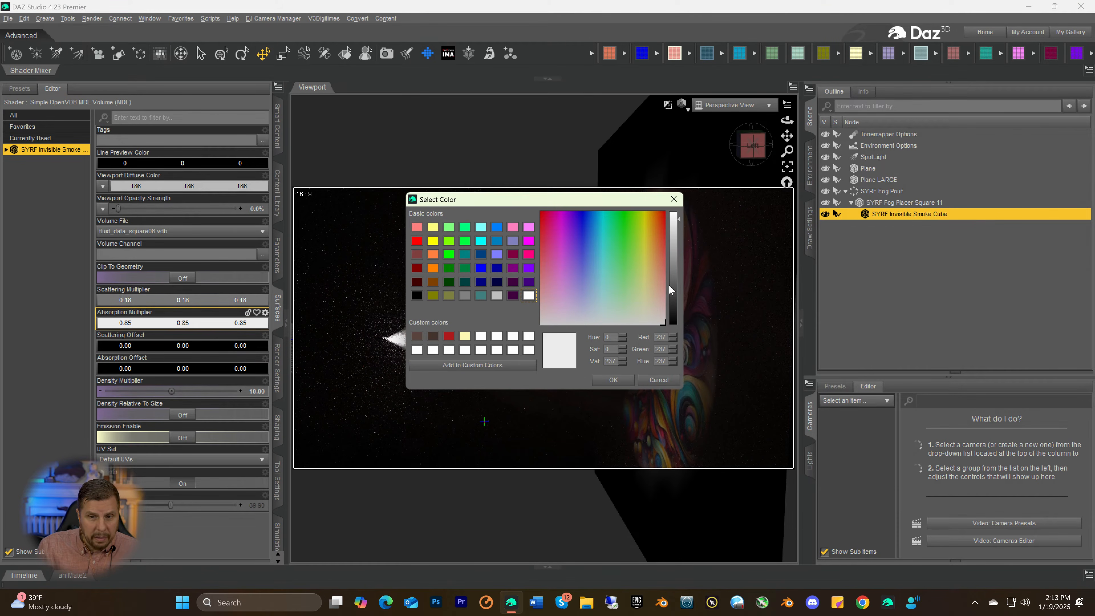
pyautogui.moveTo(671, 275); pyautogui.dragTo(673, 299)
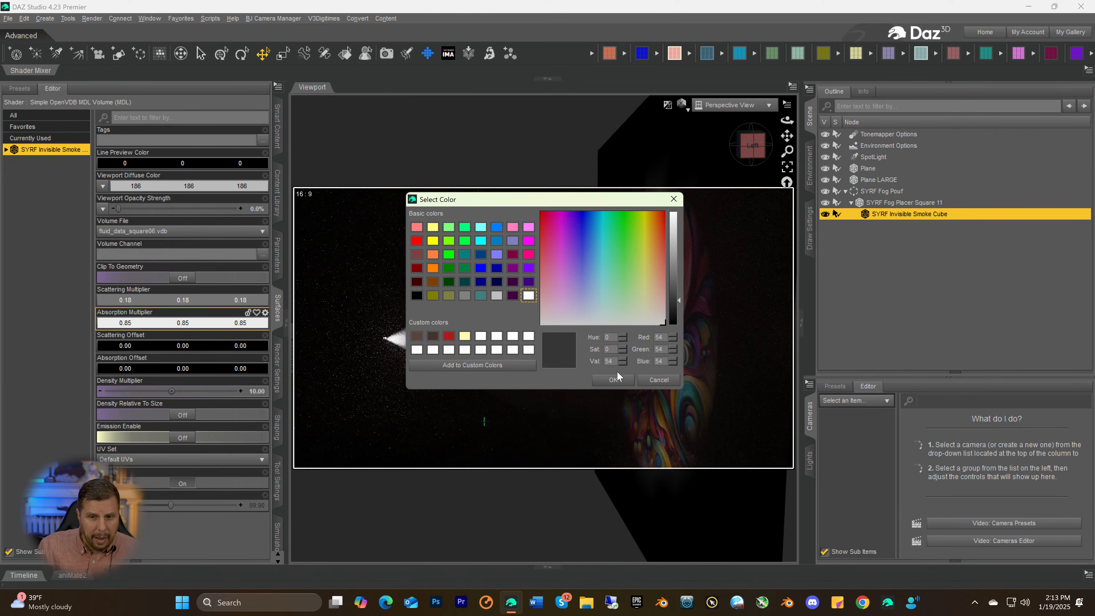
pyautogui.click(614, 380)
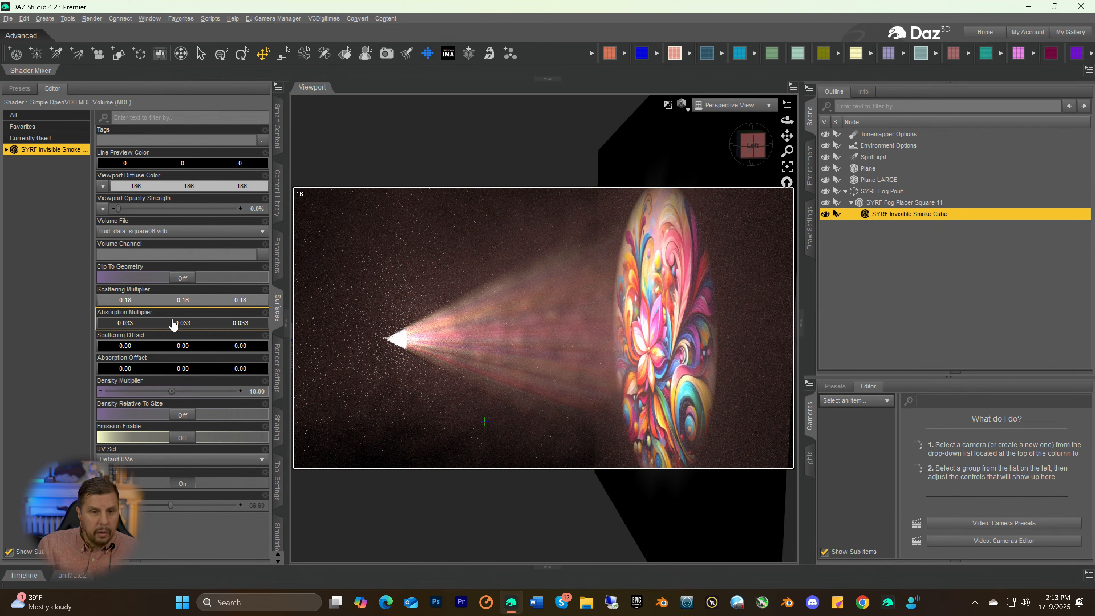
pyautogui.click(151, 323)
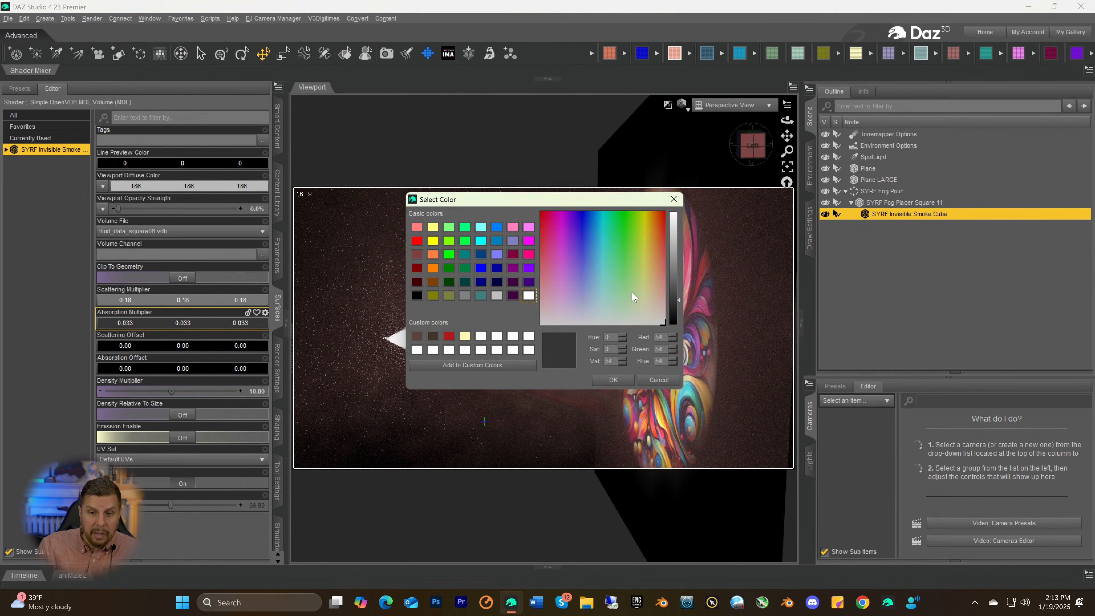
pyautogui.moveTo(672, 293); pyautogui.dragTo(674, 268)
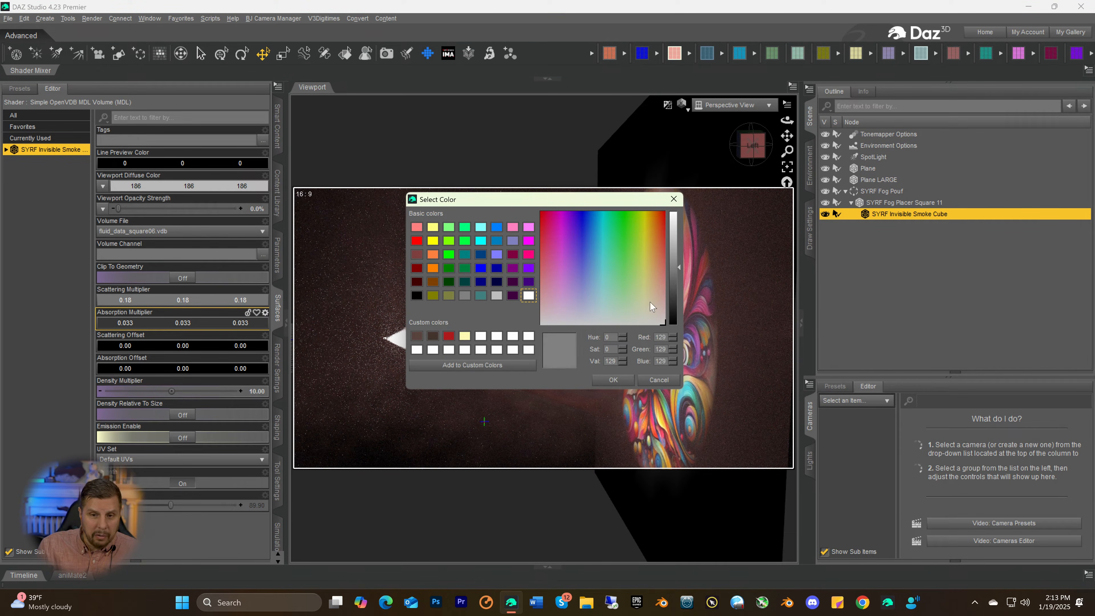
pyautogui.click(614, 379)
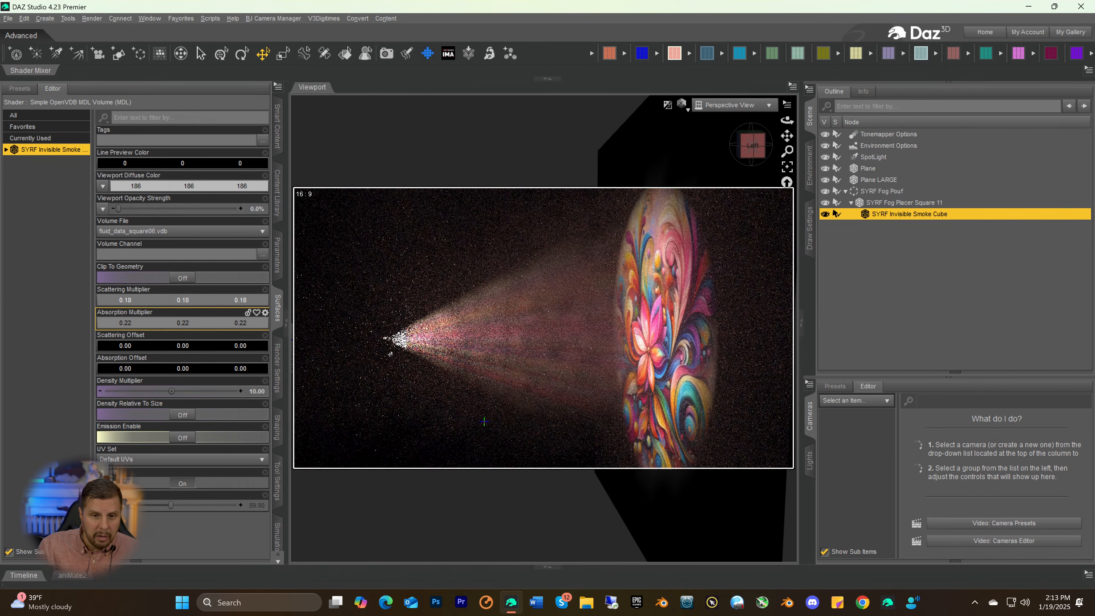
# Darken the smoke cube's Scattering Multiplier to 0.064 and its Absorption Multiplier to 0.070
pyautogui.click(171, 304)
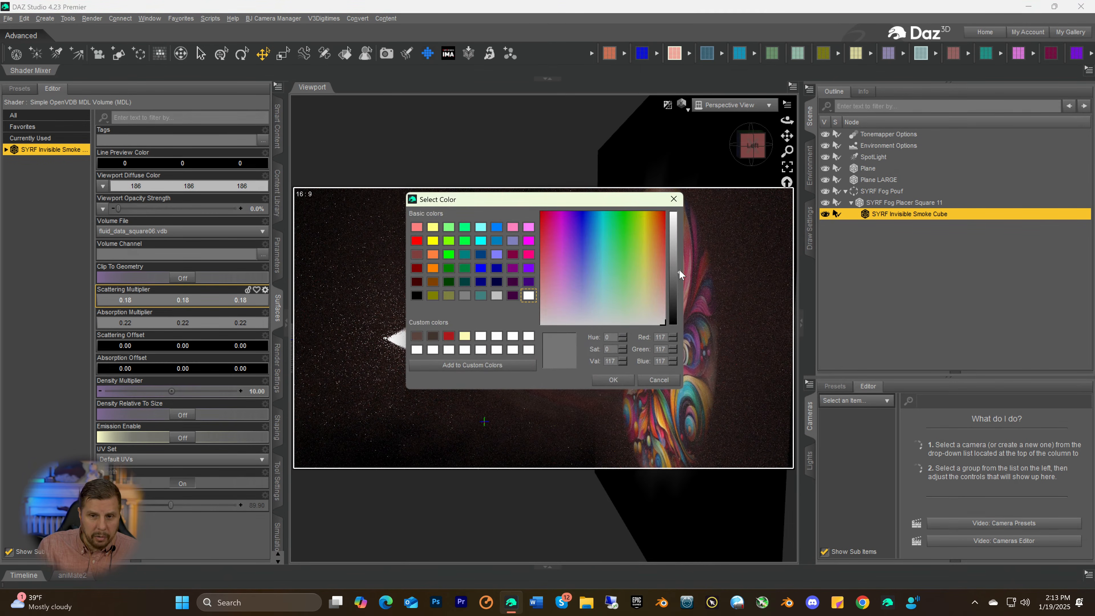
pyautogui.moveTo(680, 269); pyautogui.dragTo(679, 291)
pyautogui.click(614, 381)
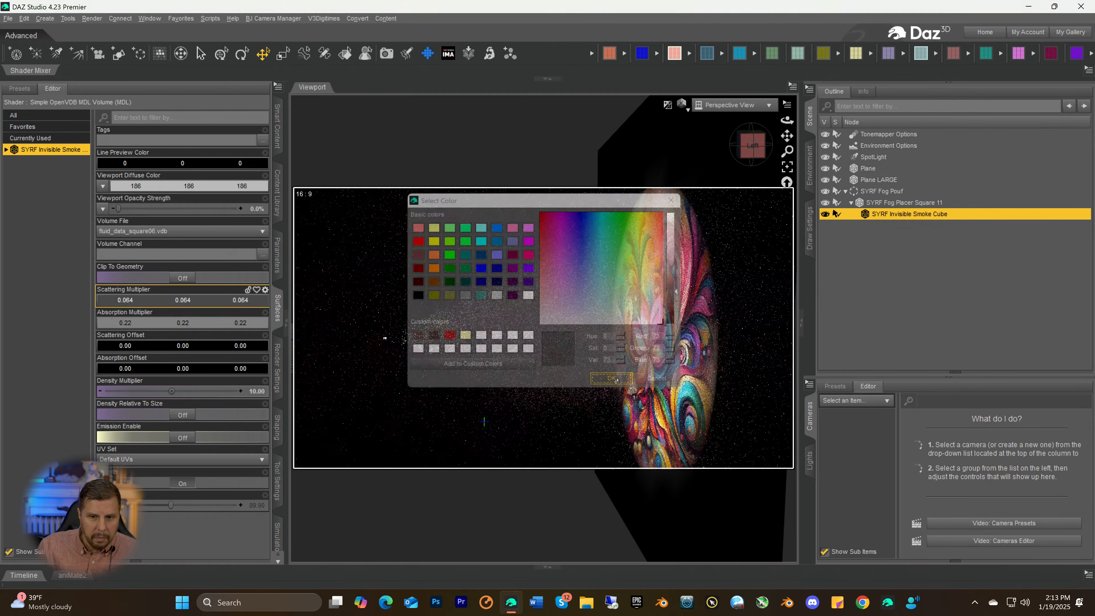
pyautogui.click(143, 323)
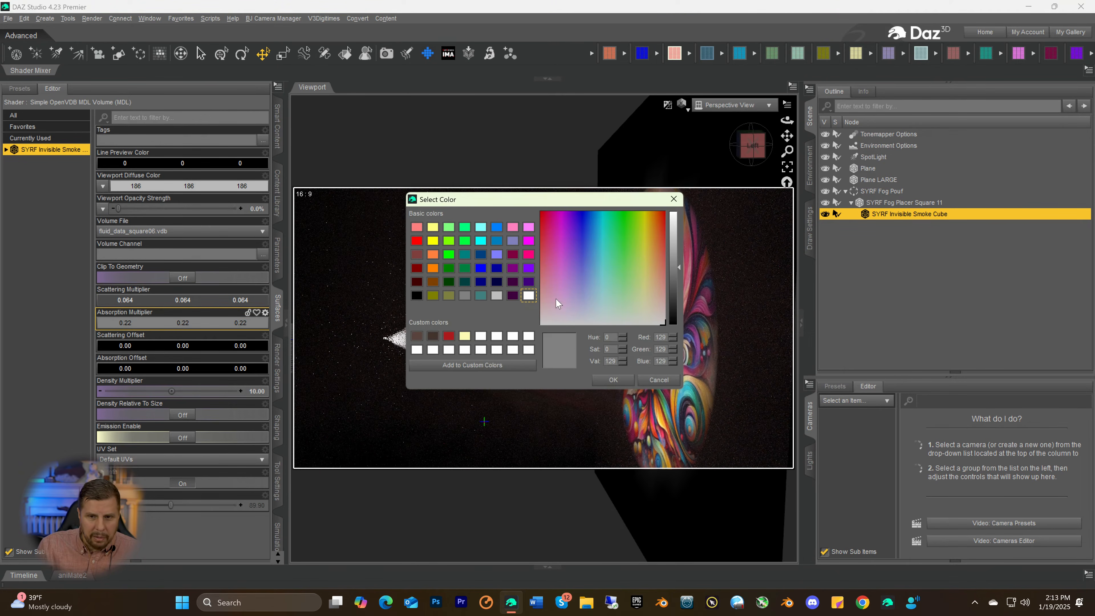
pyautogui.moveTo(675, 278)
pyautogui.mouseDown()
pyautogui.moveTo(675, 248)
pyautogui.moveTo(672, 290)
pyautogui.mouseUp()
pyautogui.click(614, 380)
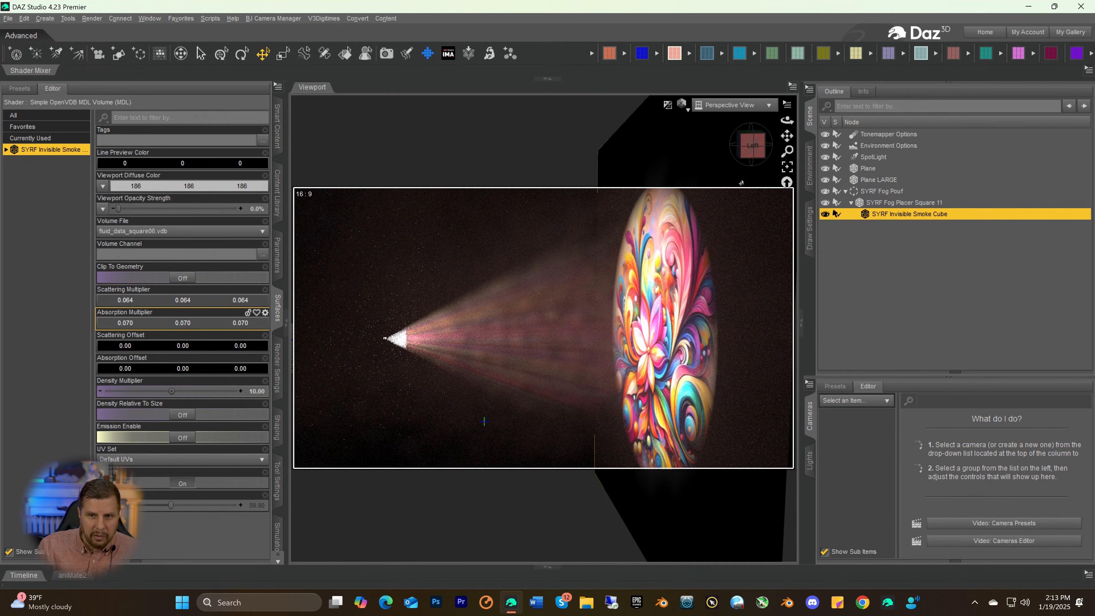
# Set the SpotLight's Luminous Flux to 9991500 lumens
pyautogui.moveTo(756, 157); pyautogui.dragTo(772, 160)
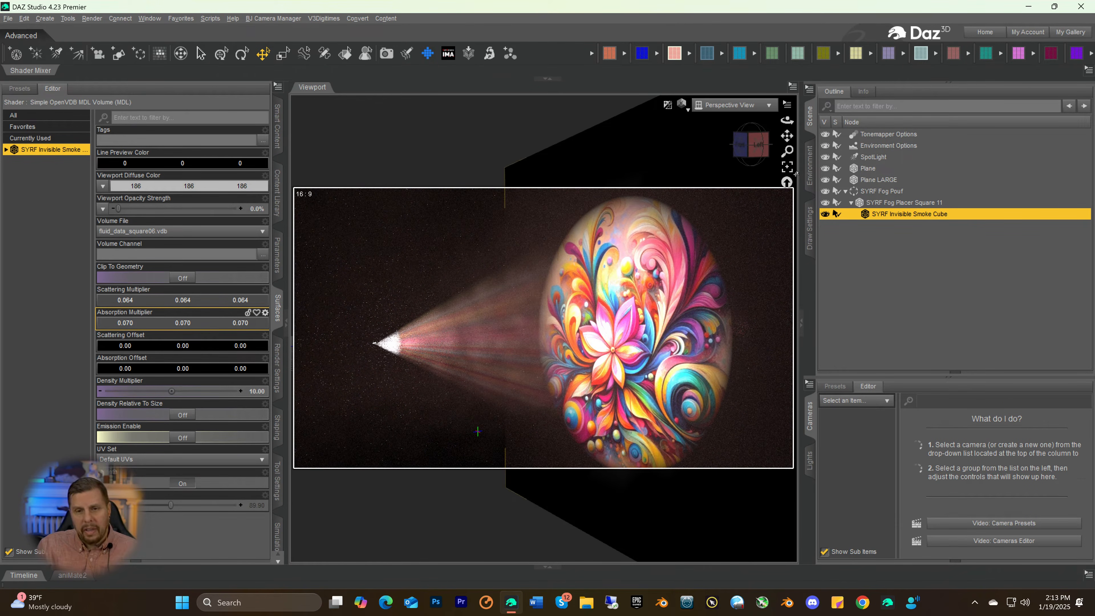
pyautogui.click(754, 149)
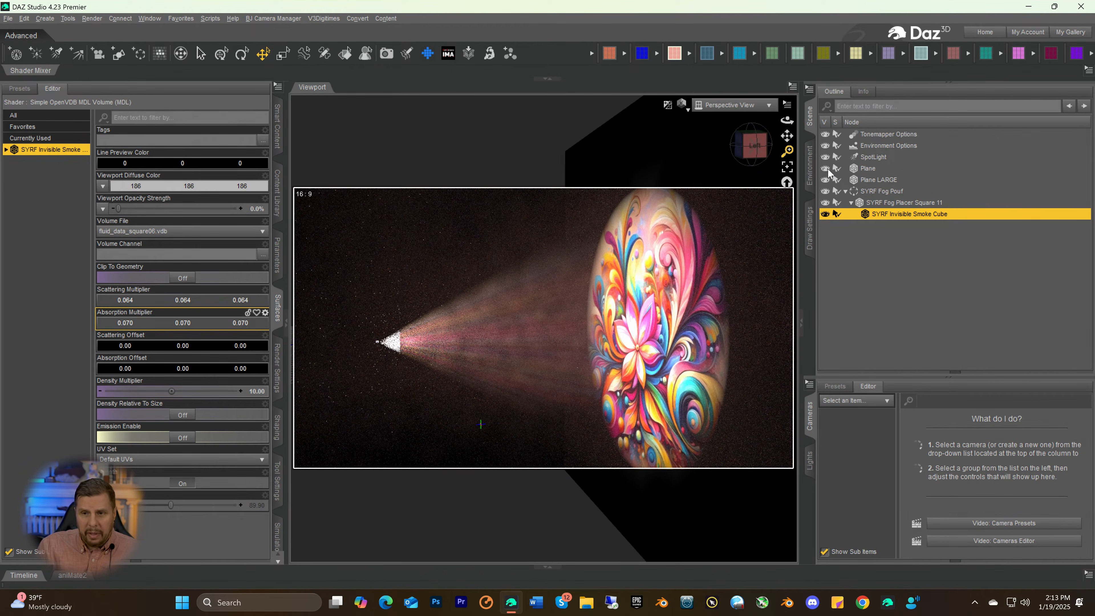
pyautogui.click(873, 157)
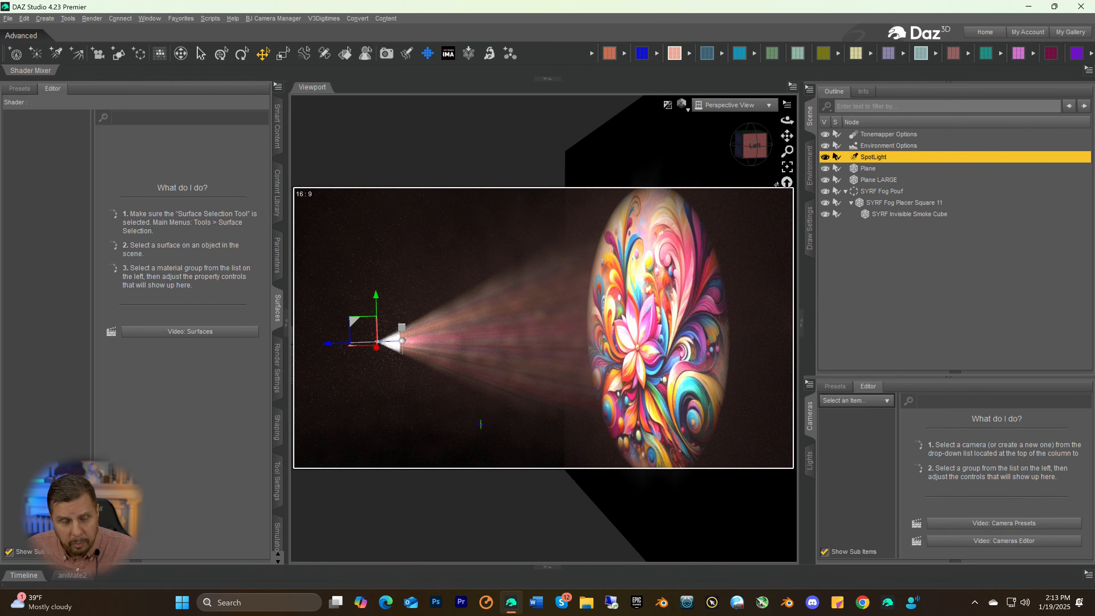
pyautogui.click(278, 259)
pyautogui.scroll(10, 233, 444)
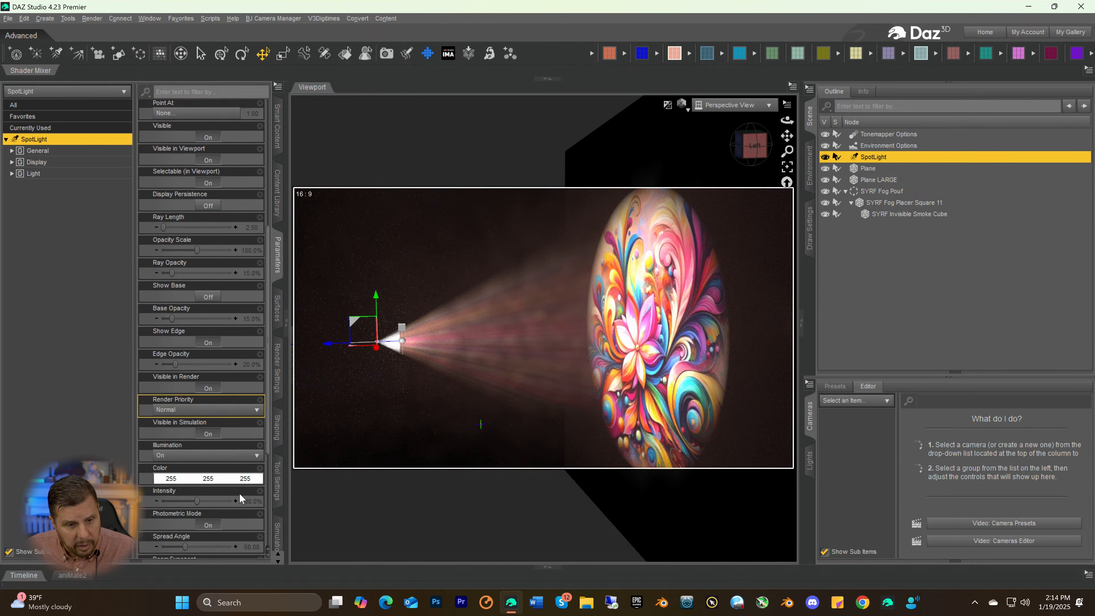
pyautogui.scroll(-5, 240, 499)
pyautogui.click(245, 529)
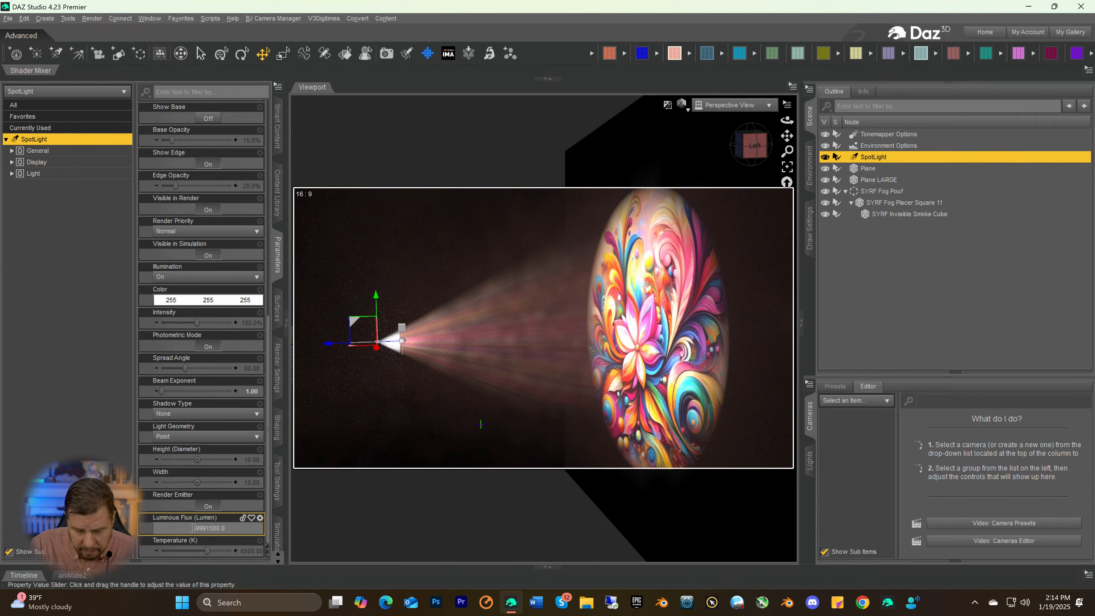
pyautogui.press('Delete')
pyautogui.press('Return')
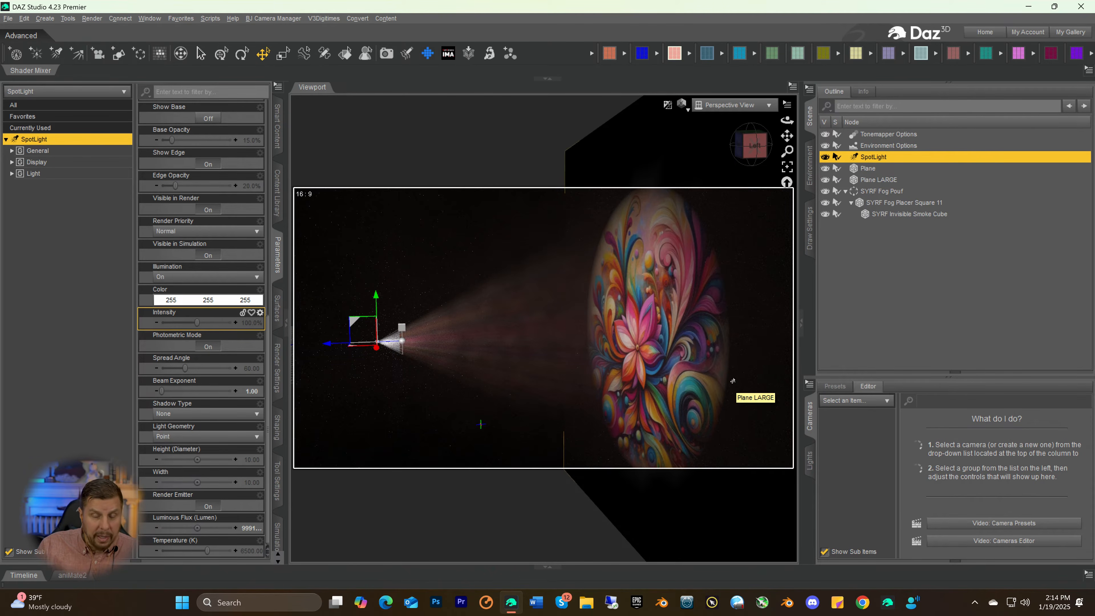
# Darken the Base Color of Plane LARGE to a neutral grey with value 114
pyautogui.moveTo(752, 151); pyautogui.dragTo(753, 152)
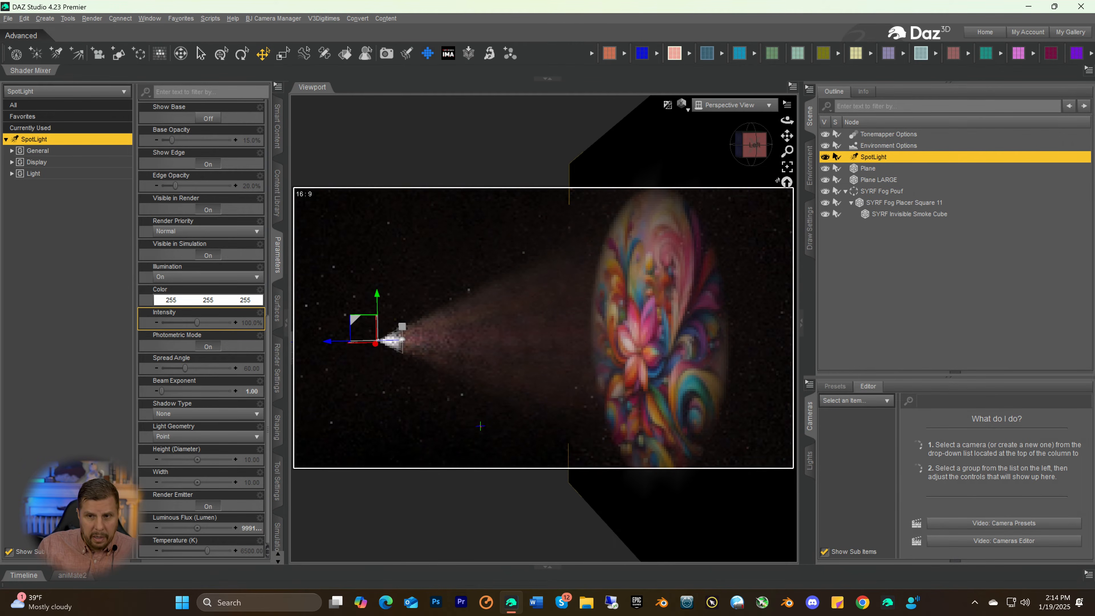
pyautogui.moveTo(788, 151); pyautogui.dragTo(788, 168)
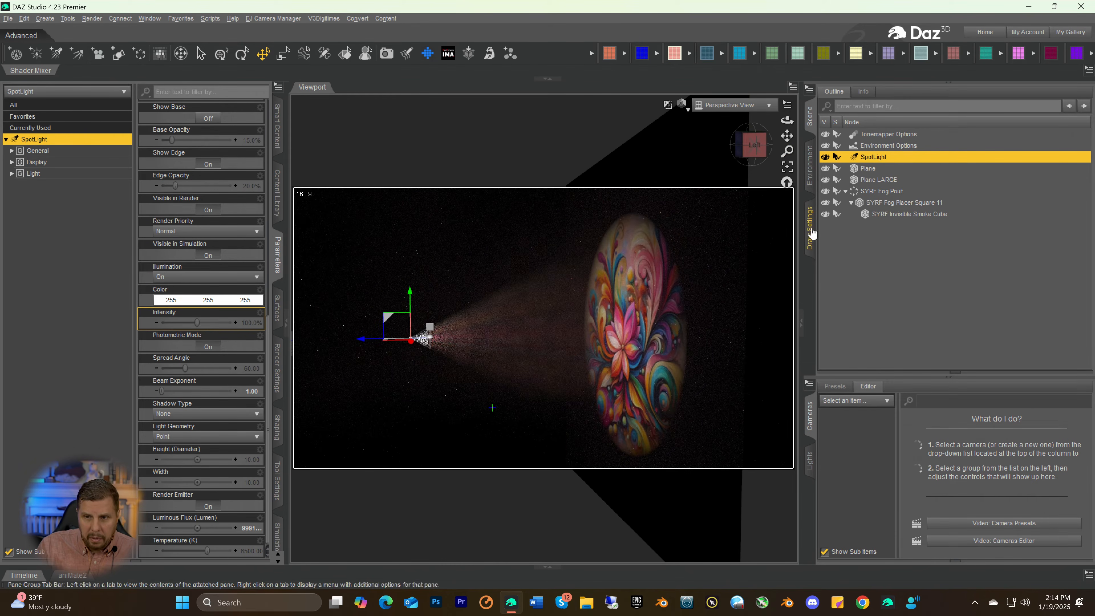
pyautogui.click(859, 181)
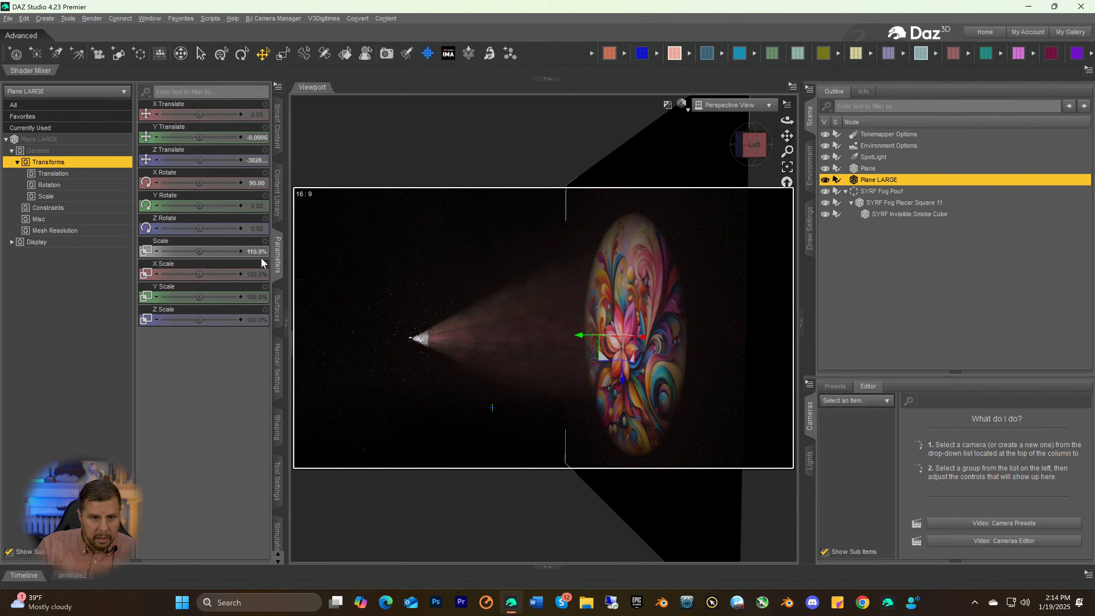
pyautogui.click(277, 309)
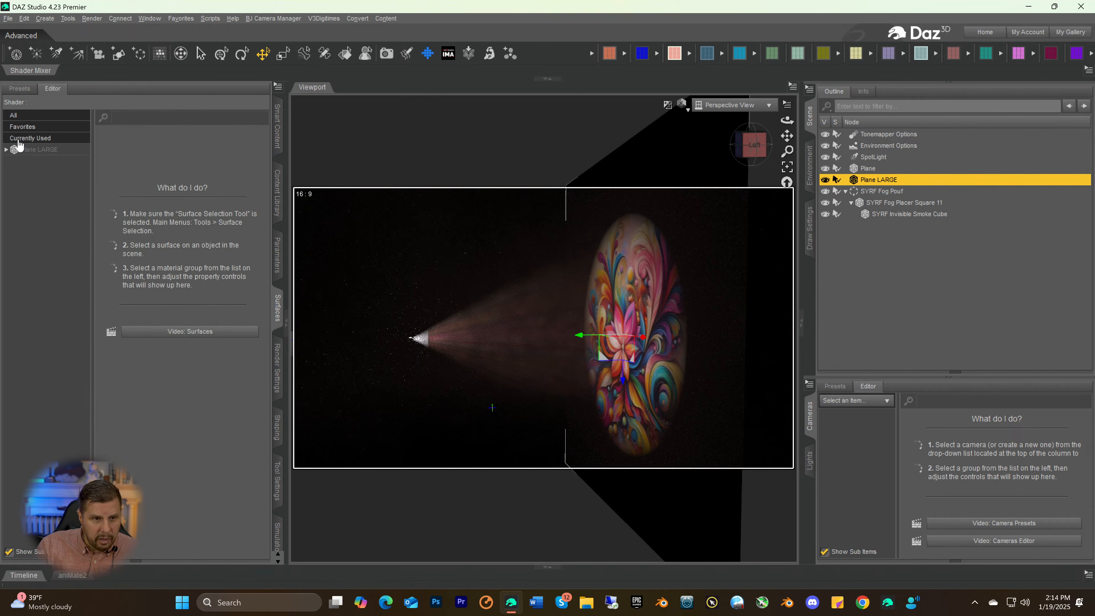
pyautogui.click(26, 150)
pyautogui.click(157, 254)
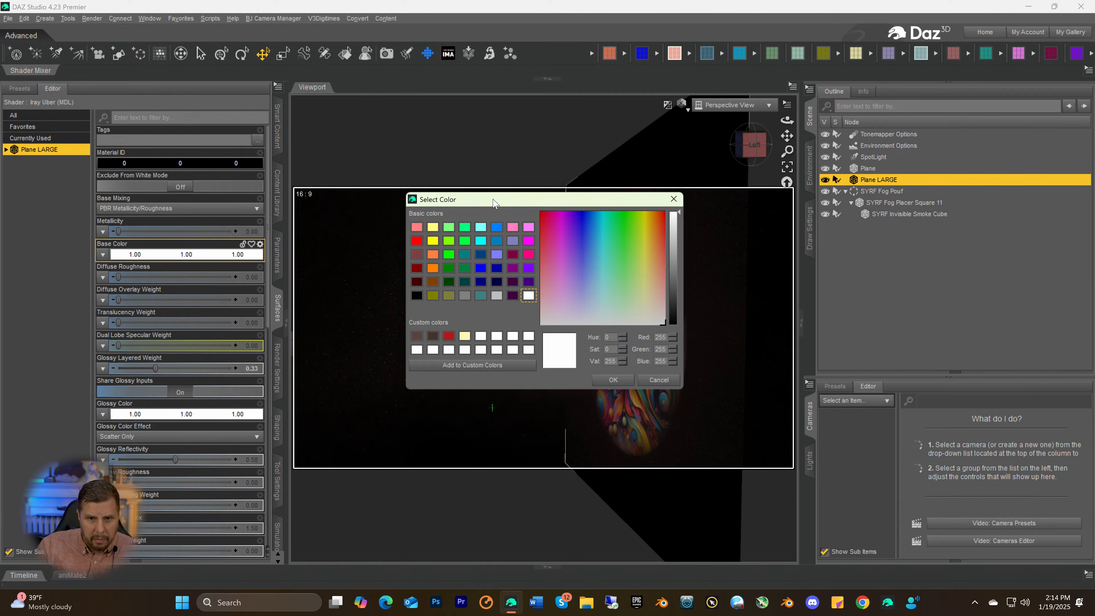
pyautogui.moveTo(588, 205); pyautogui.dragTo(326, 203)
pyautogui.moveTo(419, 259); pyautogui.dragTo(413, 271)
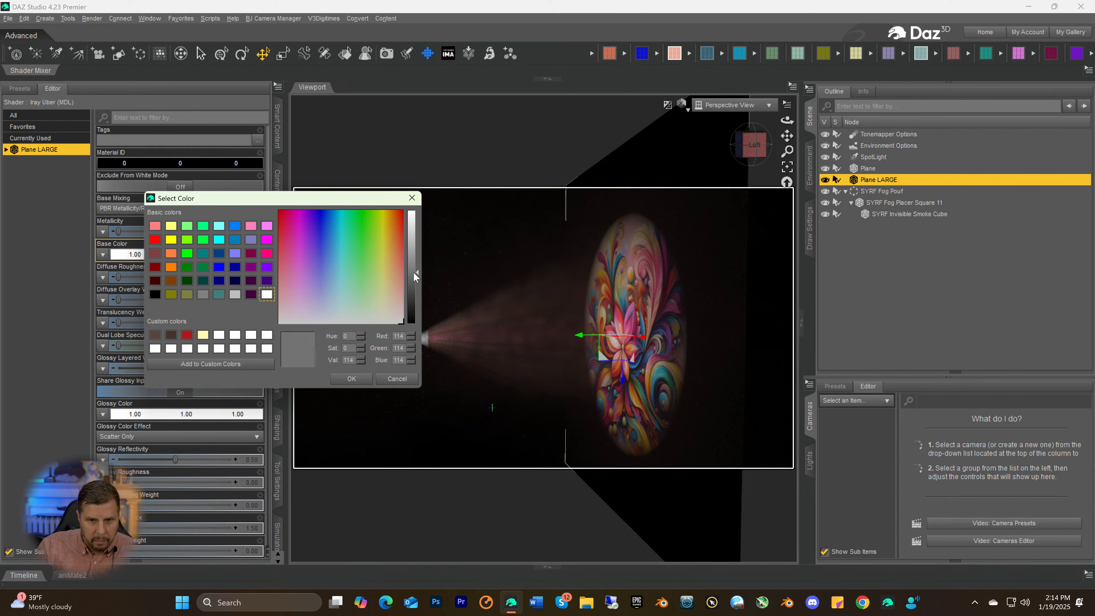
pyautogui.click(350, 379)
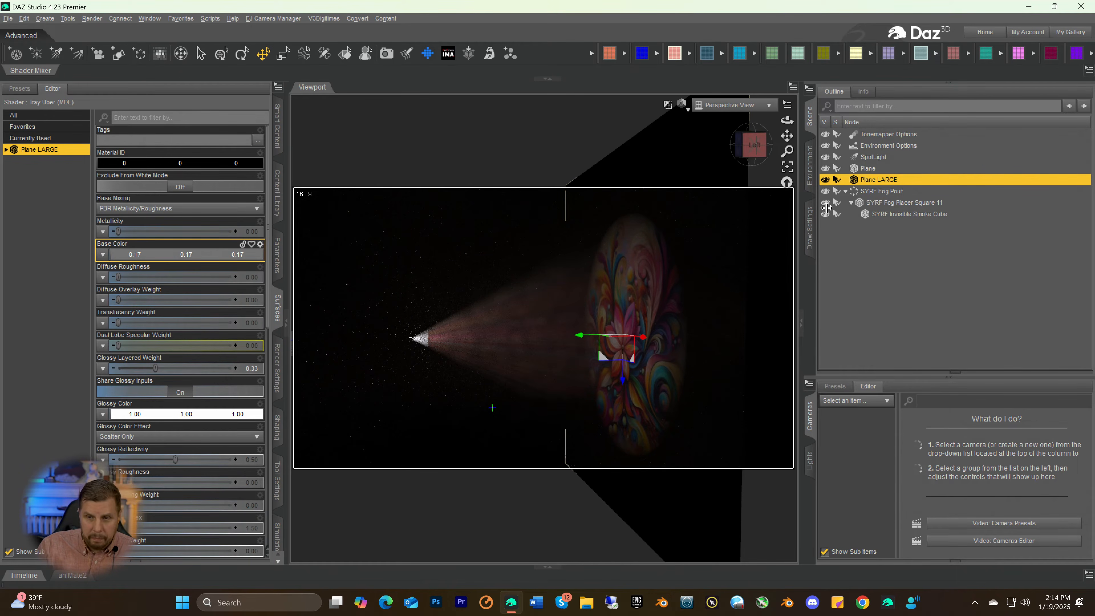
# Raise the SpotLight's Luminous Flux to 99991500 lumens
pyautogui.click(870, 158)
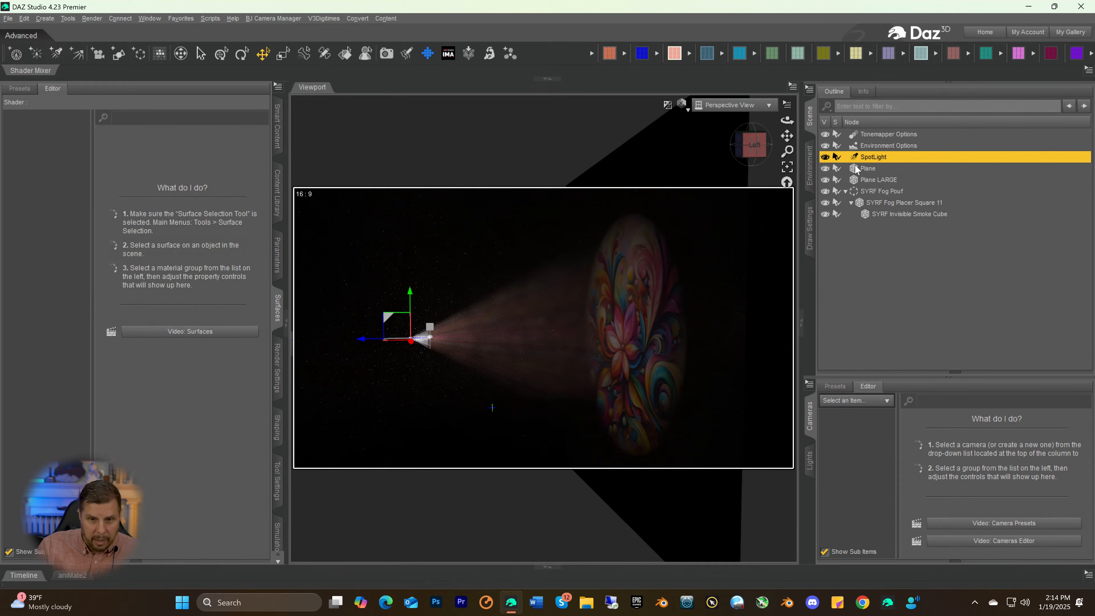
pyautogui.click(276, 258)
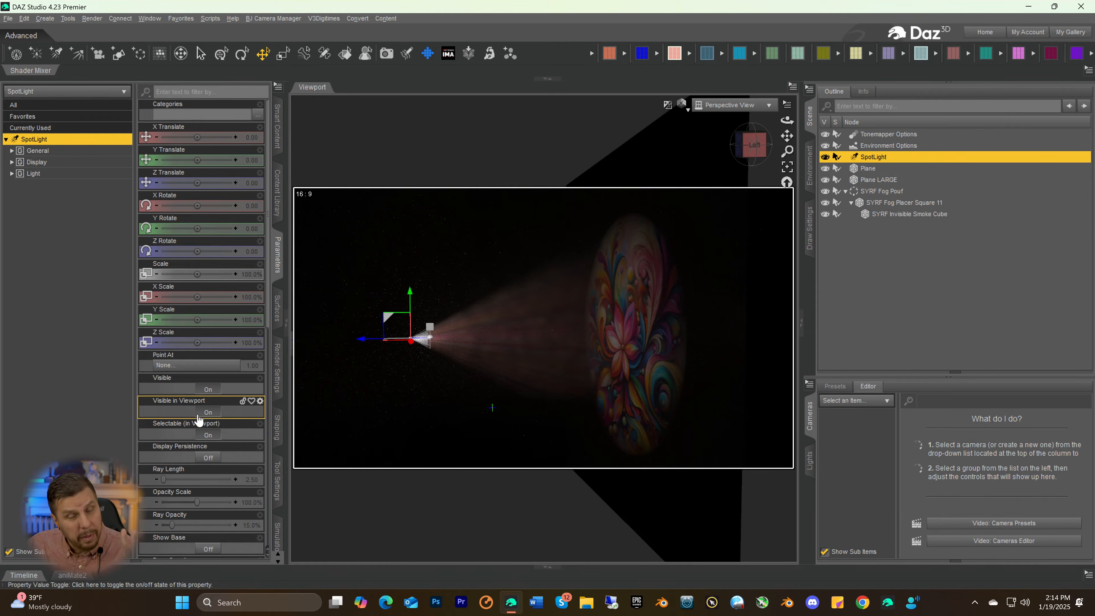
pyautogui.scroll(-10, 198, 414)
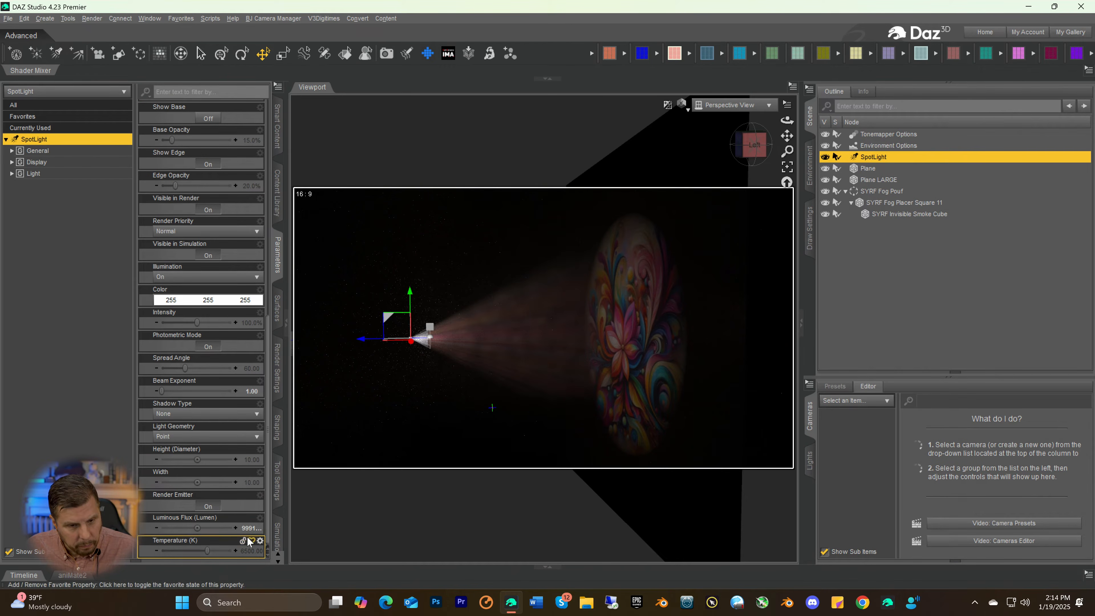
pyautogui.doubleClick(197, 528)
pyautogui.click(178, 528)
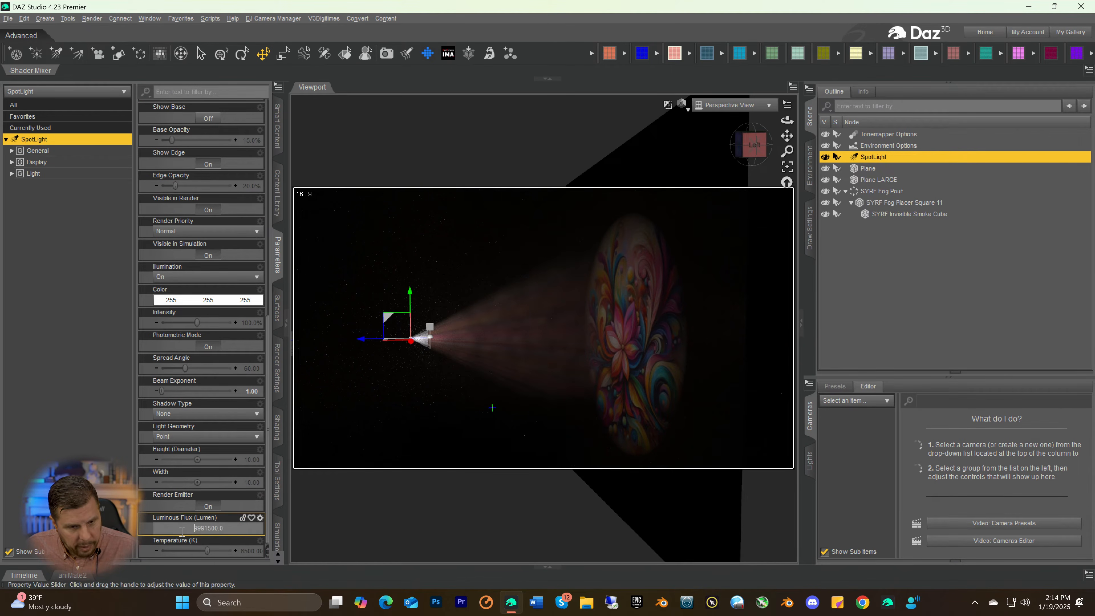
pyautogui.write('9')
pyautogui.press('Return')
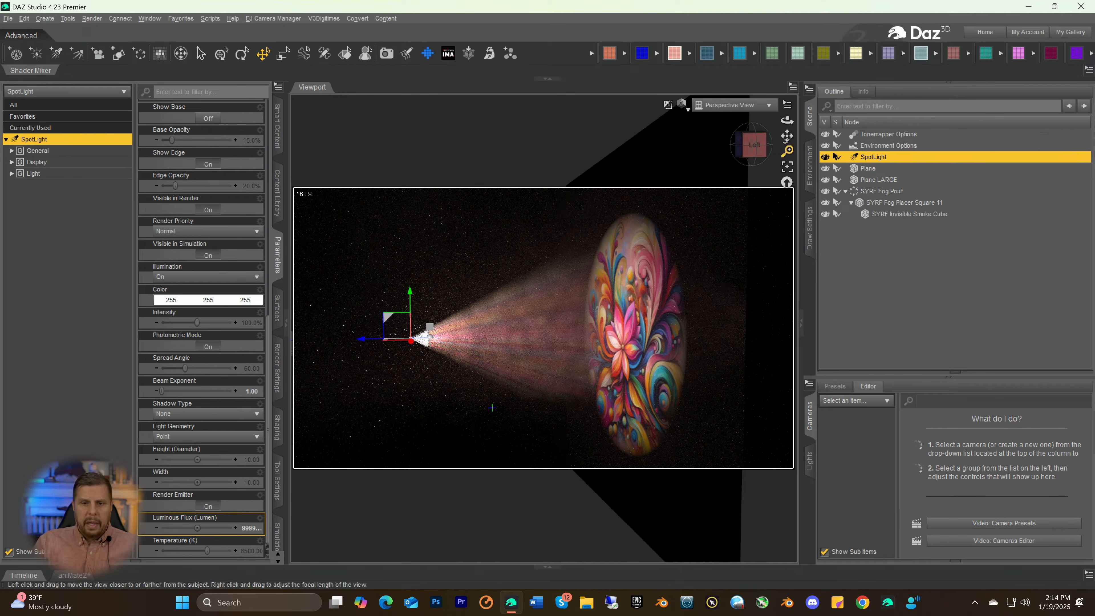
# Group the SpotLight, Plane, Plane LARGE and SYRF Fog Pouf under a new group labelled "Light All"
pyautogui.click(754, 145)
pyautogui.moveTo(755, 145); pyautogui.dragTo(757, 144)
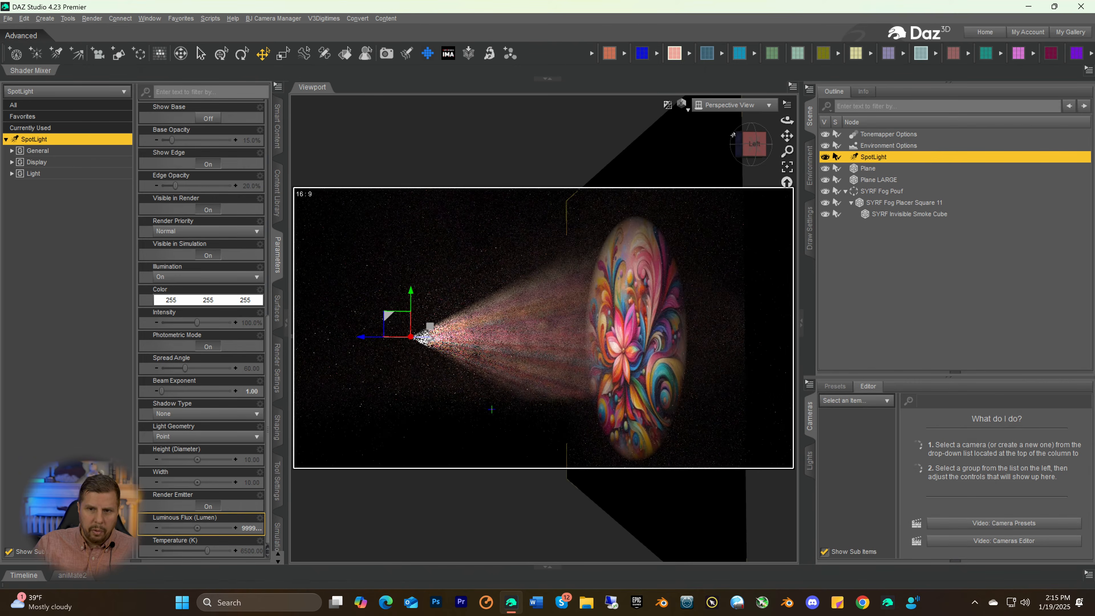
pyautogui.moveTo(754, 144)
pyautogui.mouseDown()
pyautogui.moveTo(777, 110)
pyautogui.moveTo(725, 158)
pyautogui.moveTo(760, 158)
pyautogui.moveTo(742, 157)
pyautogui.mouseUp()
pyautogui.moveTo(787, 121); pyautogui.dragTo(790, 120)
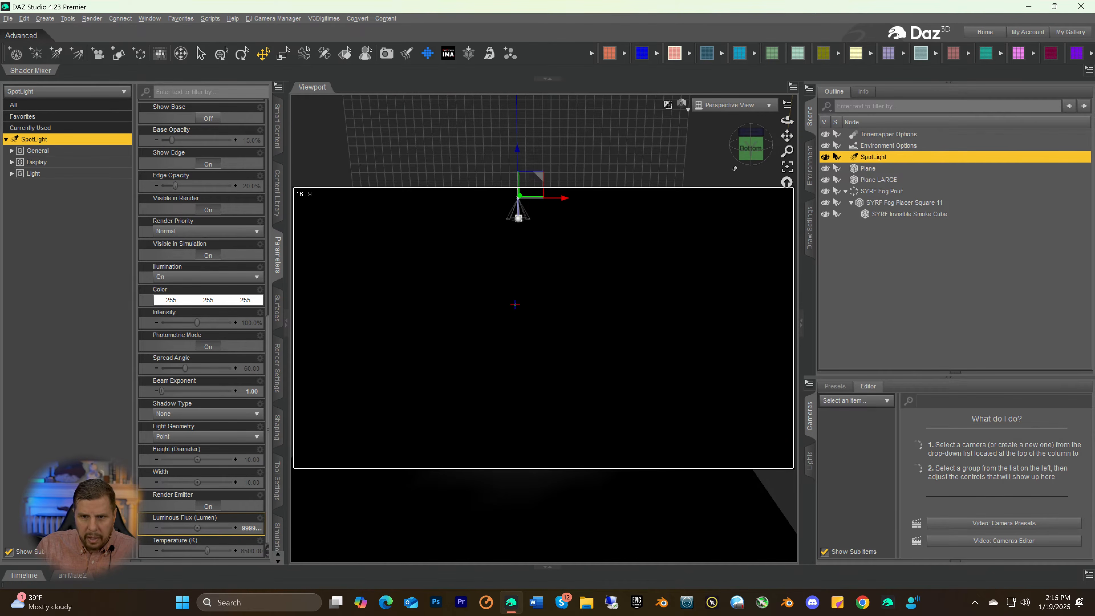
pyautogui.moveTo(751, 148); pyautogui.dragTo(747, 130)
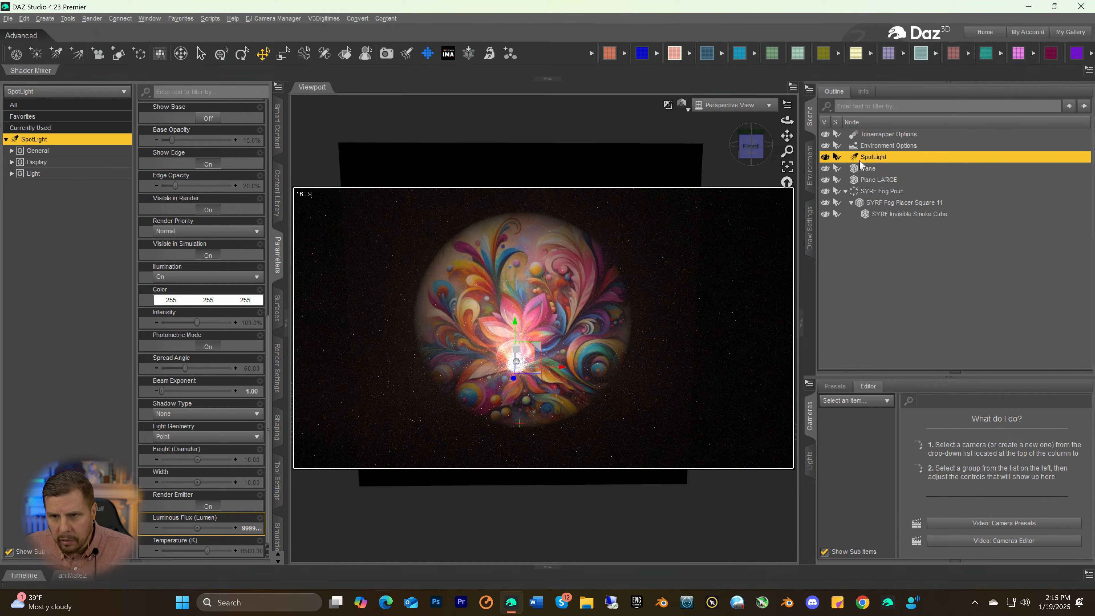
pyautogui.keyDown('ctrl'); pyautogui.click(862, 171); pyautogui.keyUp('ctrl')
pyautogui.keyDown('ctrl'); pyautogui.click(863, 181); pyautogui.keyUp('ctrl')
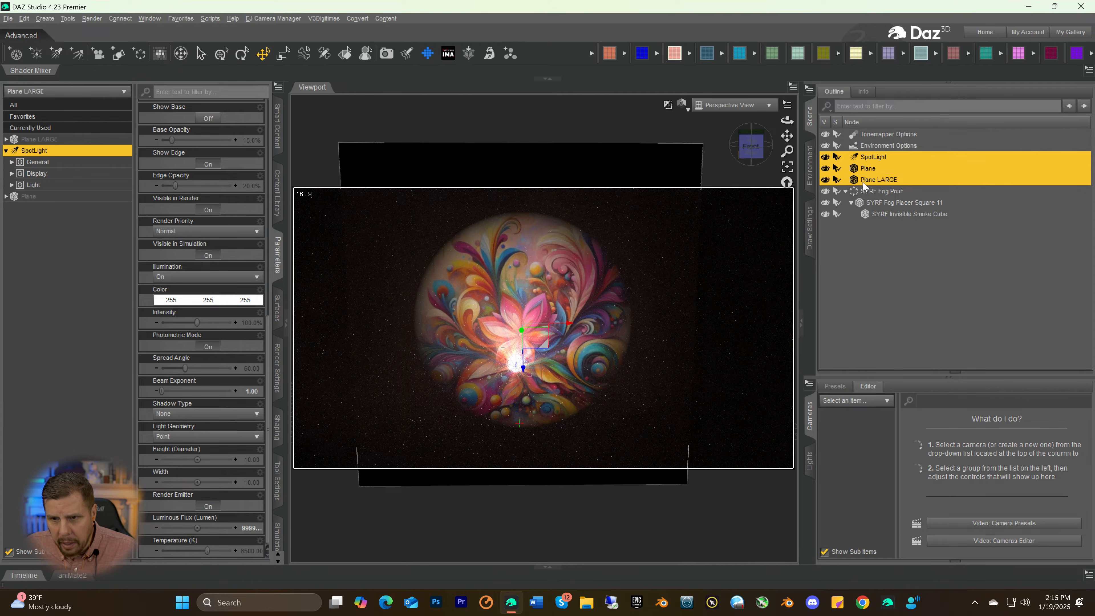
pyautogui.keyDown('ctrl'); pyautogui.click(863, 192); pyautogui.keyUp('ctrl')
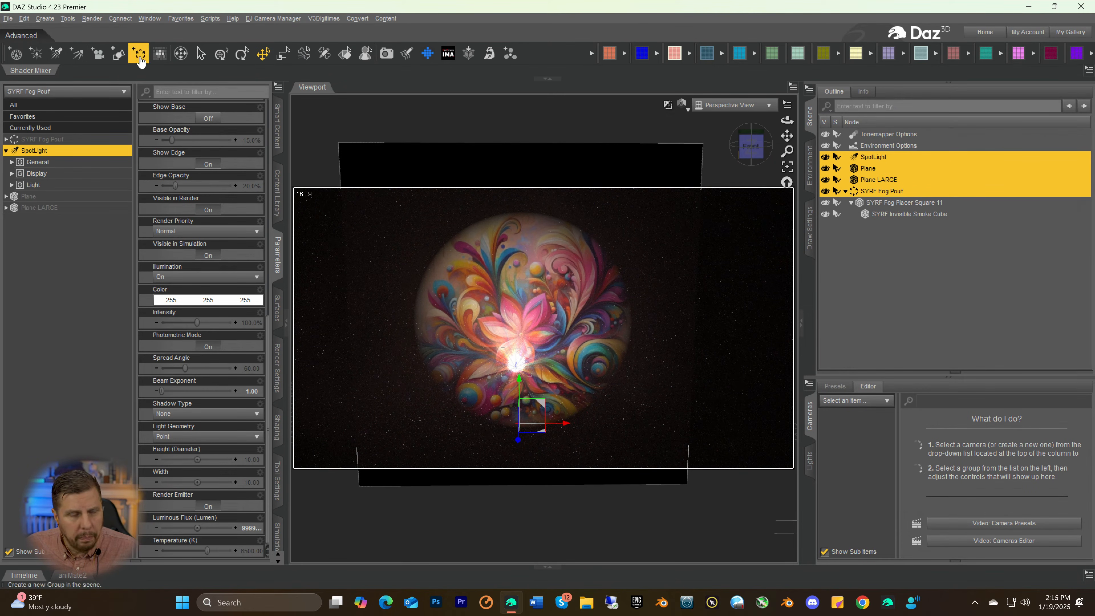
pyautogui.hotkey('ctrl', 'g')
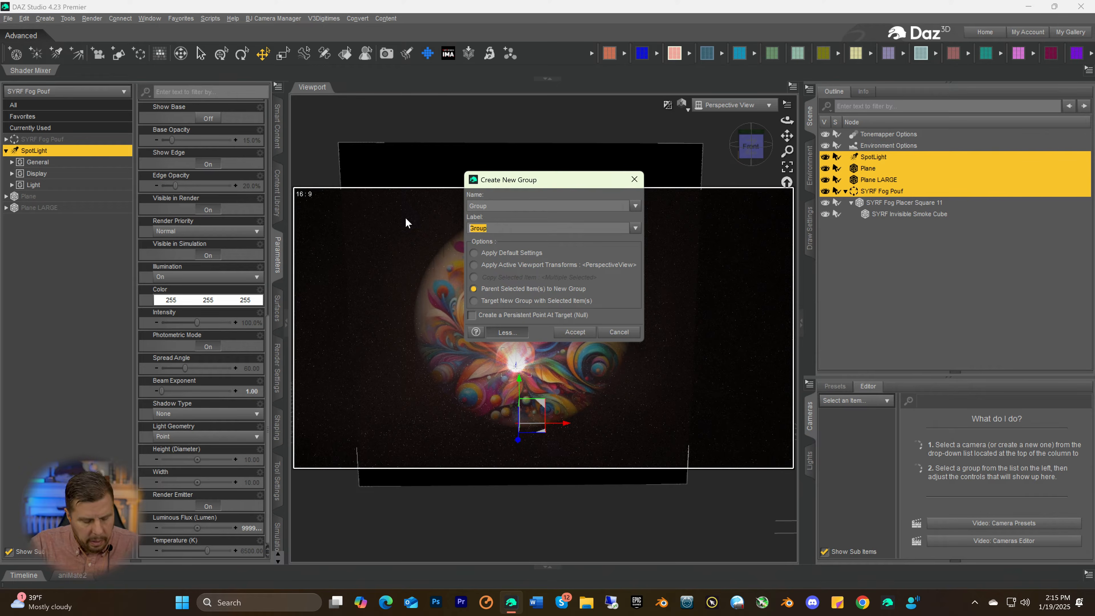
pyautogui.write('Li')
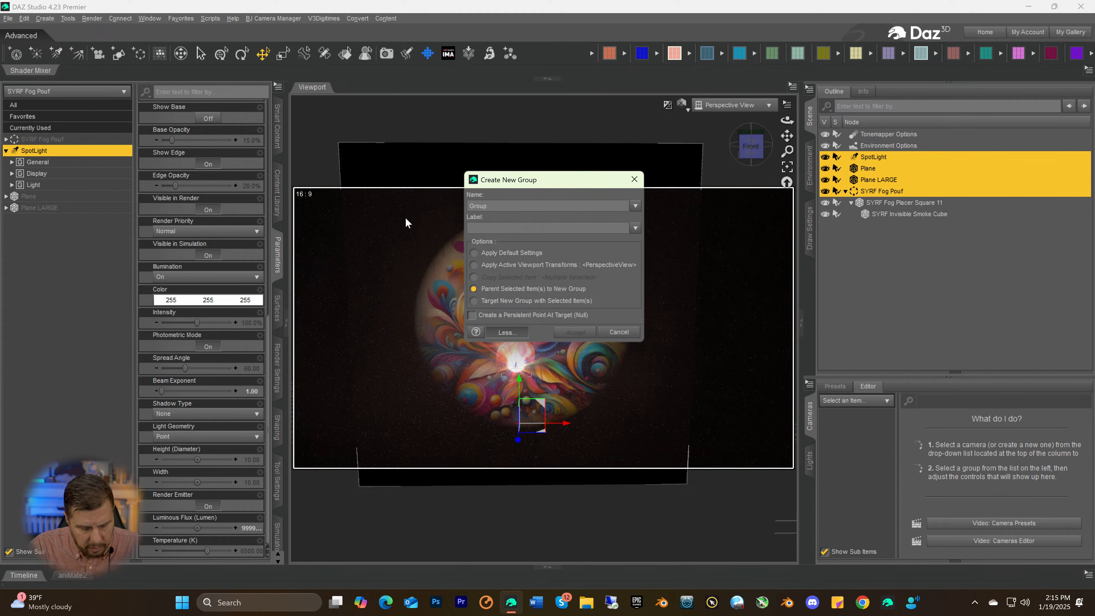
pyautogui.write('ght All')
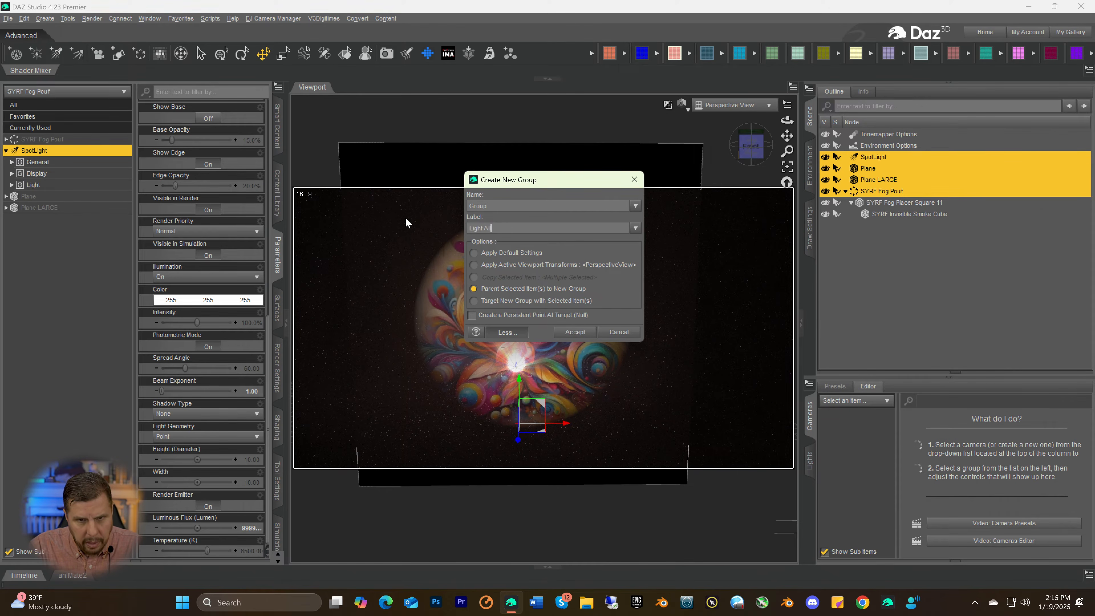
pyautogui.press('Return')
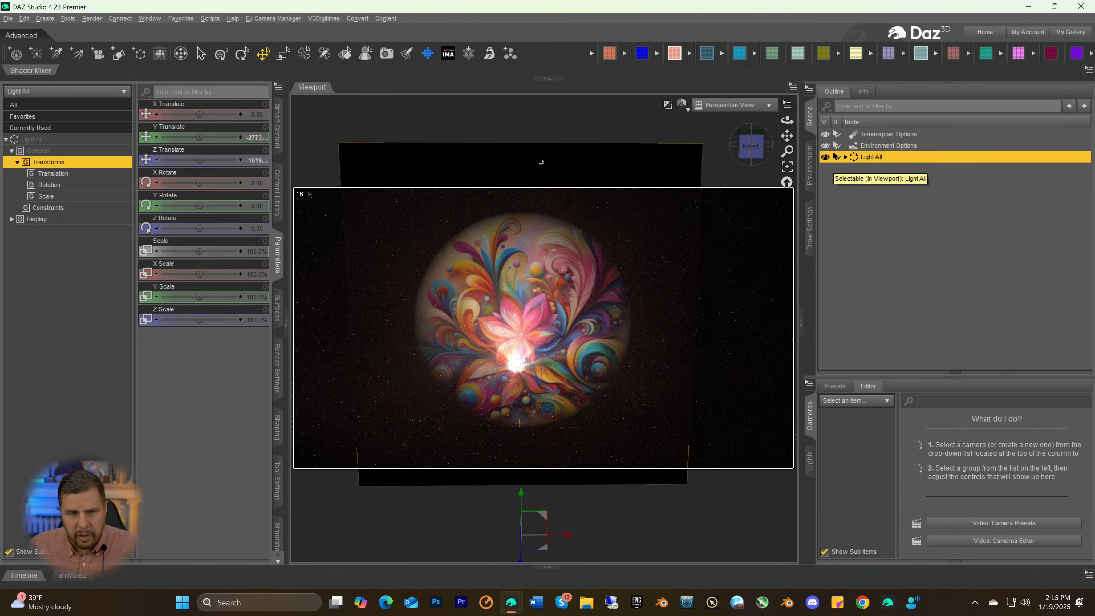
# Rotate the Light All group so the beam shines downward, setting X Rotate to -90
pyautogui.click(242, 53)
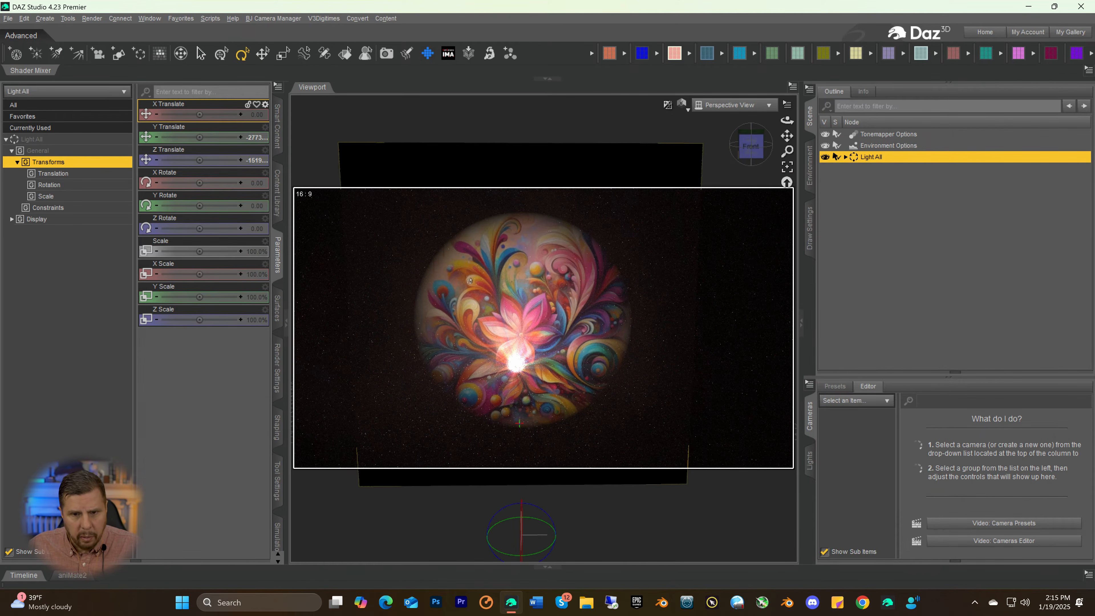
pyautogui.moveTo(515, 516); pyautogui.dragTo(490, 520)
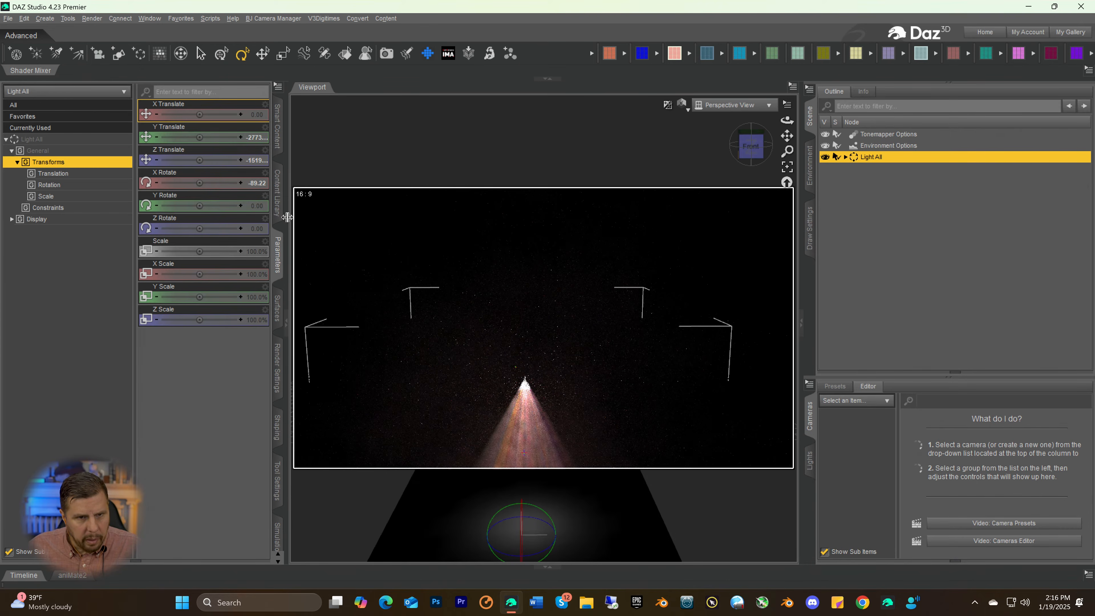
pyautogui.click(260, 183)
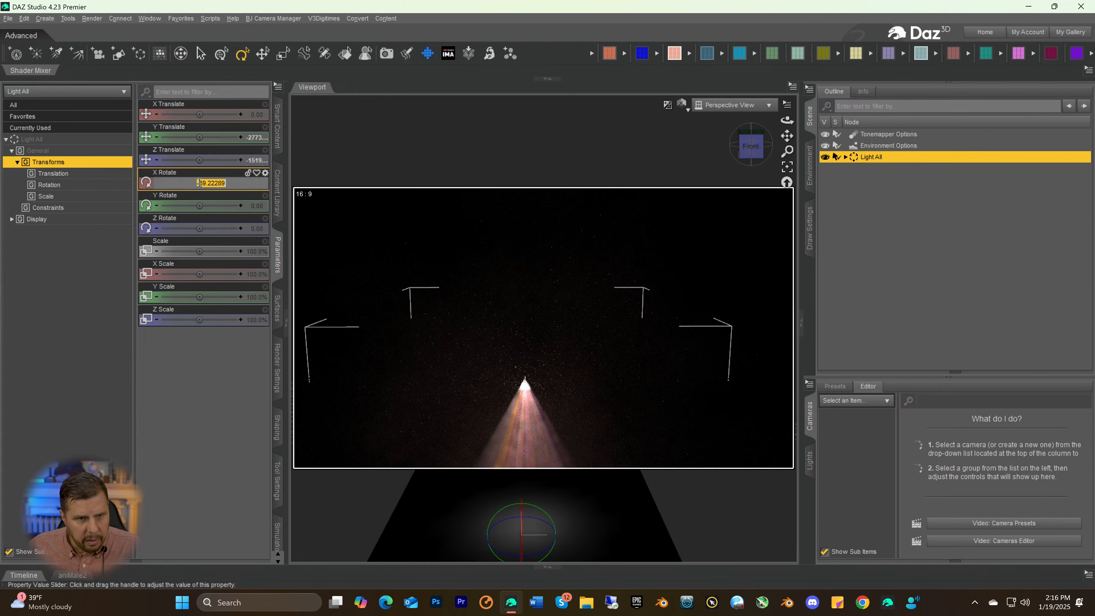
pyautogui.write('-9')
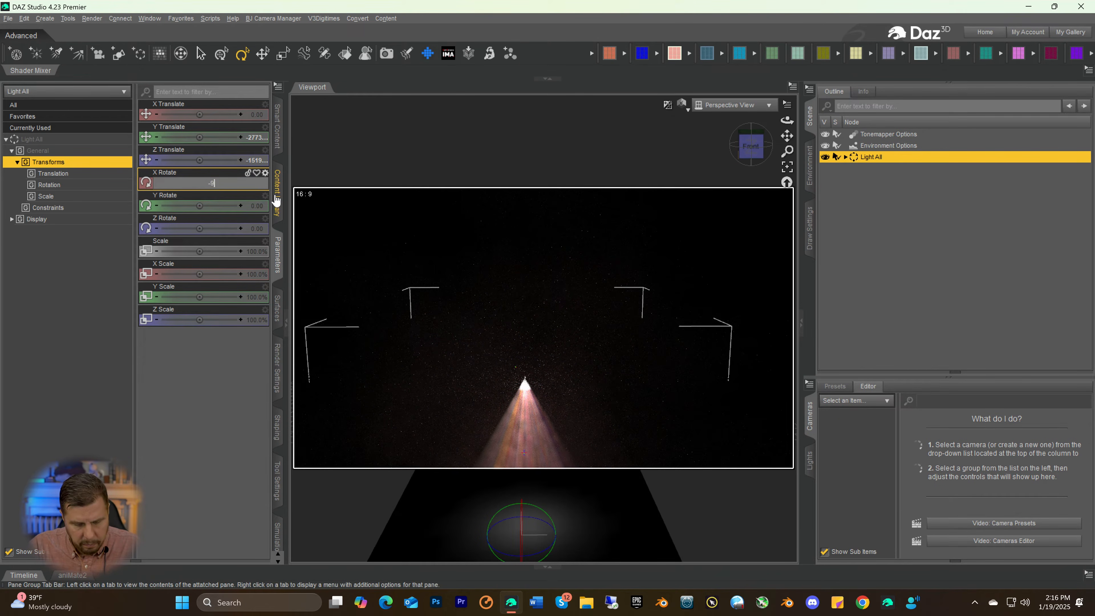
pyautogui.write('0')
pyautogui.press('Return')
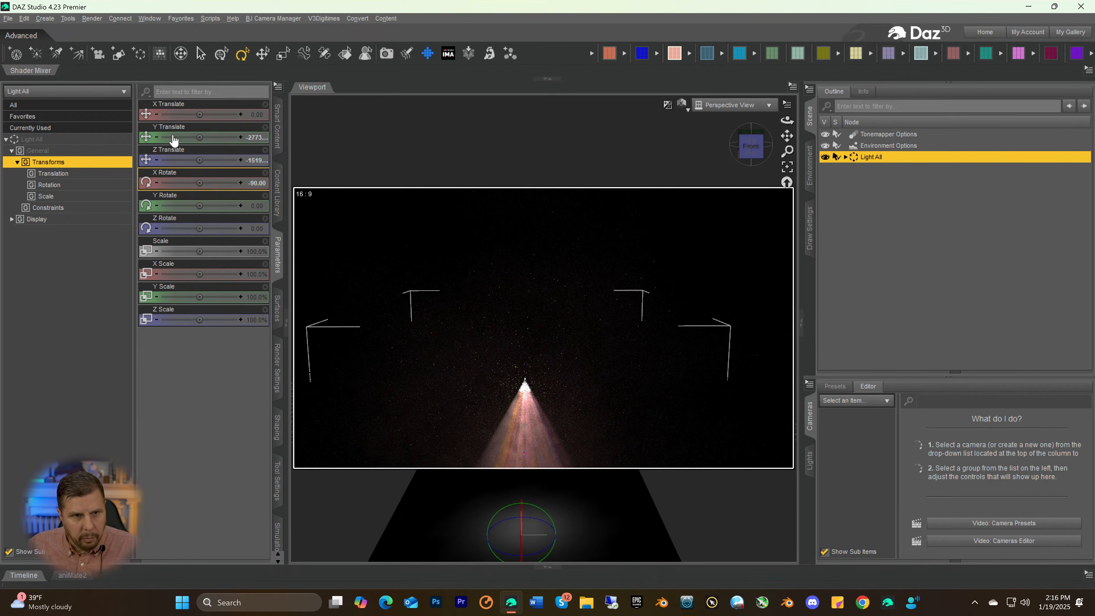
# Raise the Light All group to a Y Translate of -232.99, and leave nothing selected in the scene
pyautogui.moveTo(199, 136); pyautogui.dragTo(231, 138)
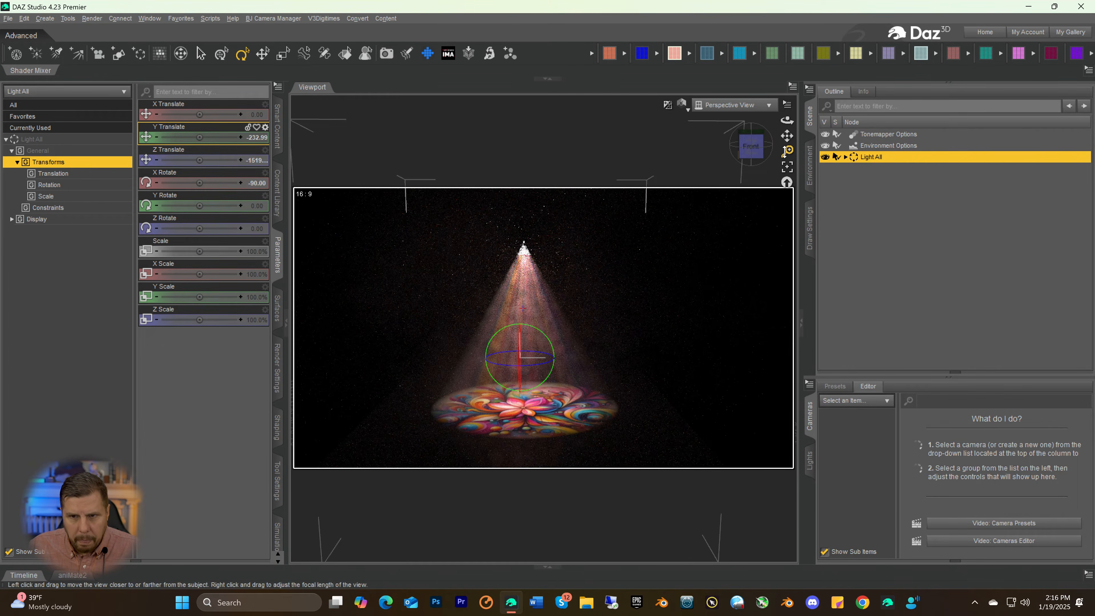
pyautogui.moveTo(788, 152); pyautogui.dragTo(797, 111)
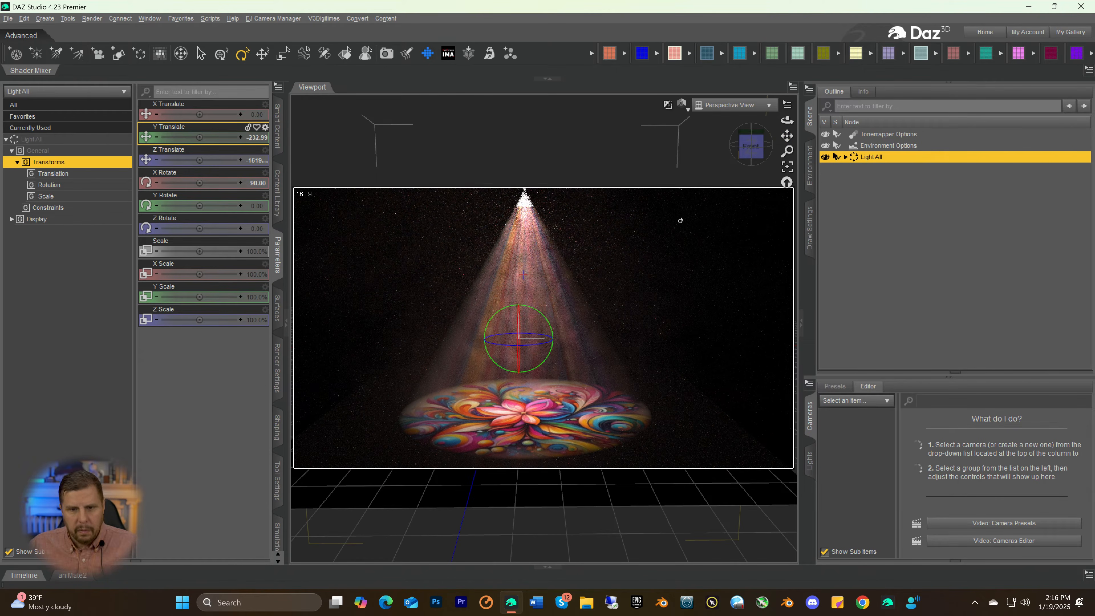
pyautogui.click(691, 262)
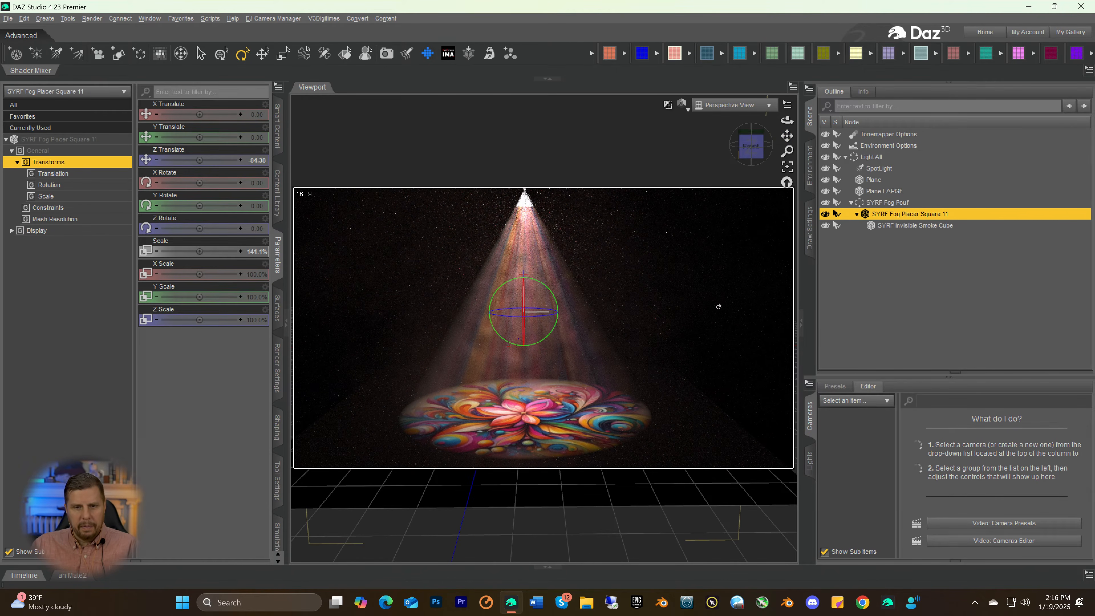
pyautogui.click(898, 292)
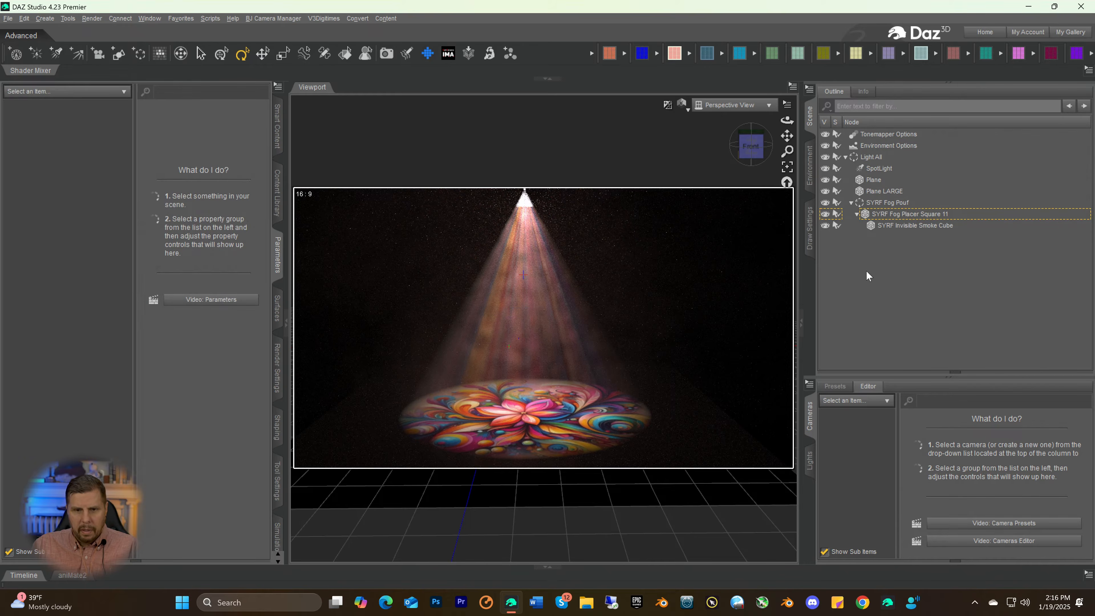
# Load a Genesis 9 figure into the scene from the Figures9 set
pyautogui.moveTo(751, 147); pyautogui.dragTo(752, 155)
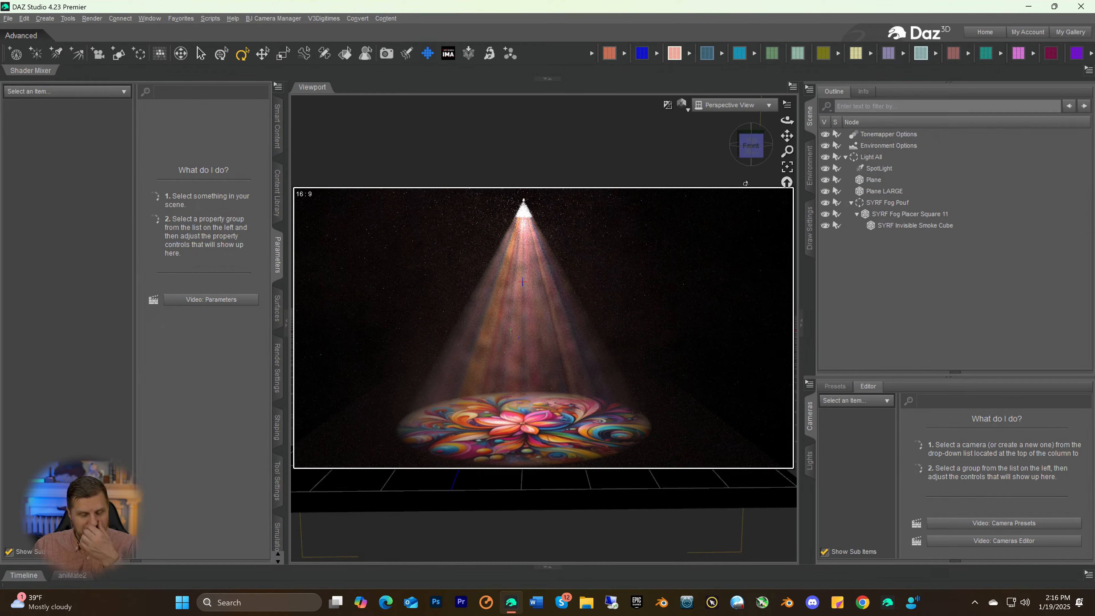
pyautogui.moveTo(786, 141)
pyautogui.mouseDown()
pyautogui.moveTo(751, 151)
pyautogui.moveTo(788, 136)
pyautogui.mouseUp()
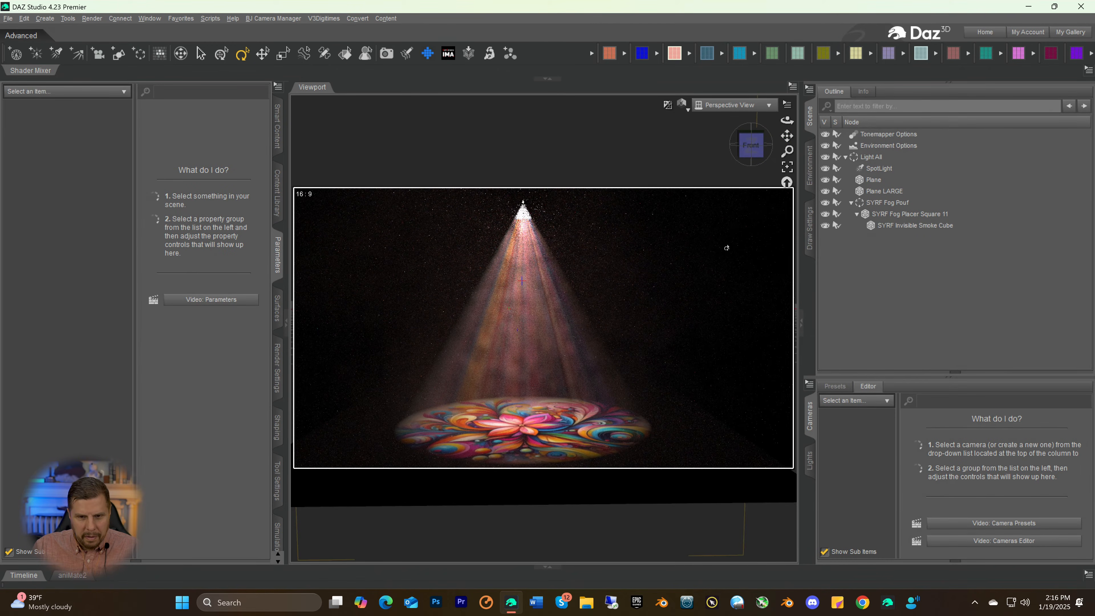
pyautogui.click(642, 54)
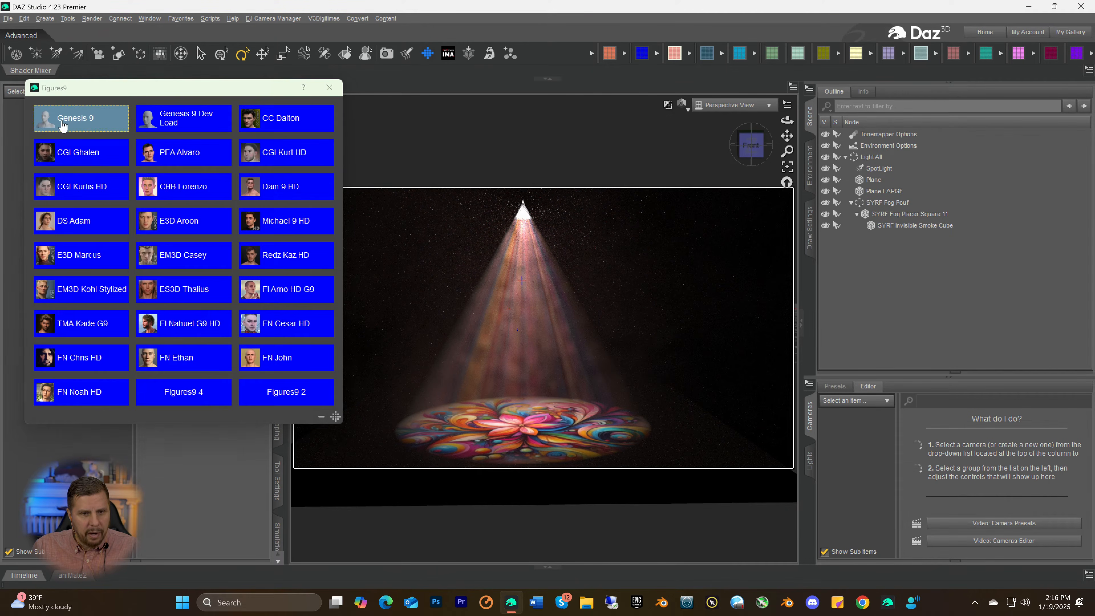
pyautogui.click(81, 120)
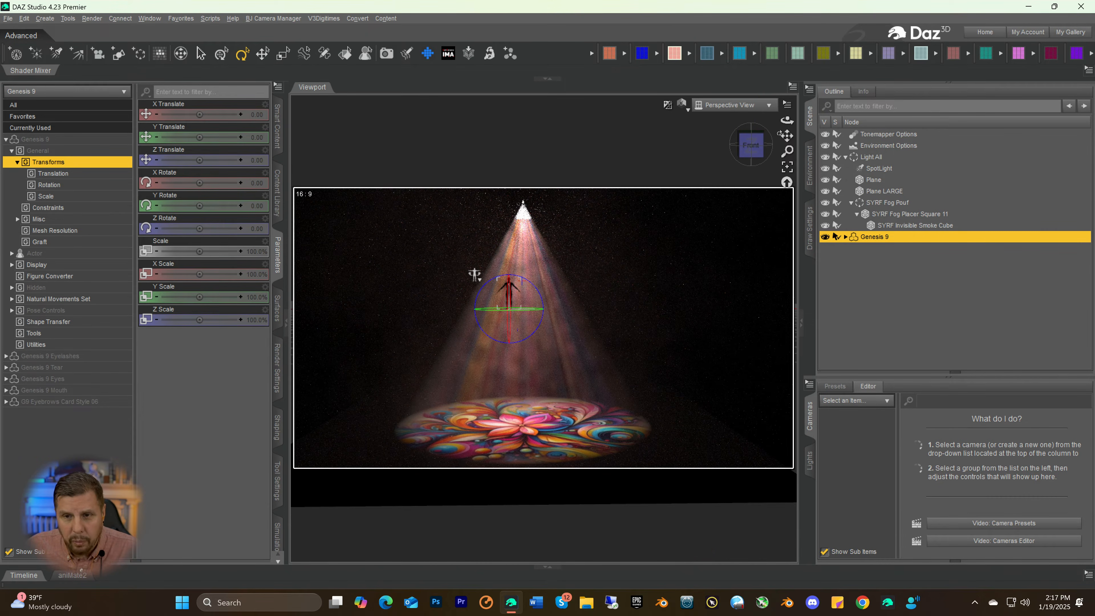
pyautogui.moveTo(788, 135); pyautogui.dragTo(789, 121)
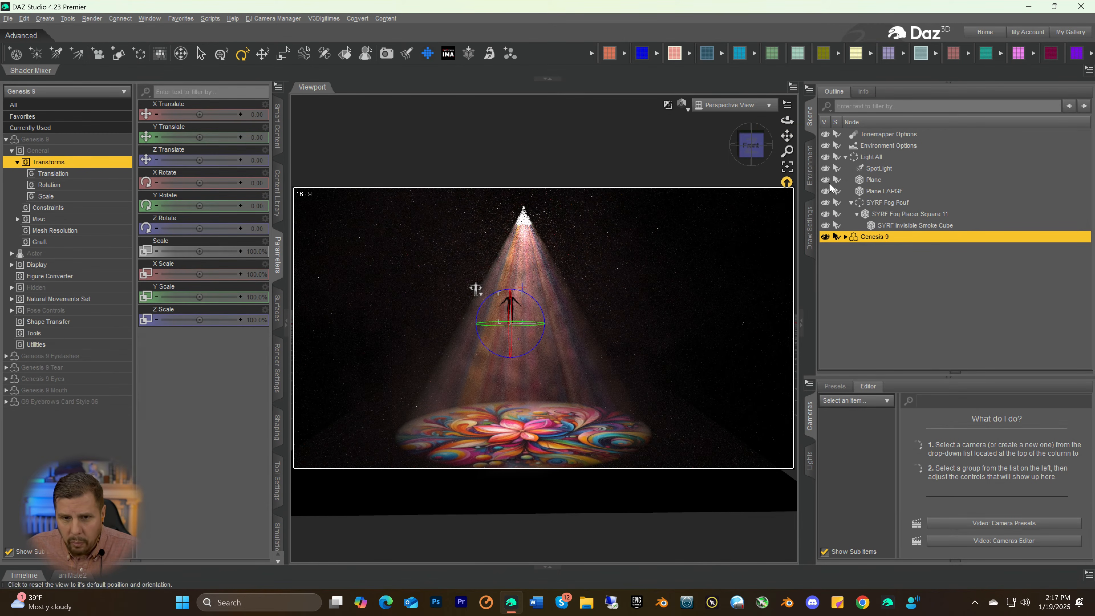
# Raise the Light All group with the Translate tool to a Y Translate of 1488.54, level with the Genesis 9 figure's feet
pyautogui.scroll(2, 753, 213)
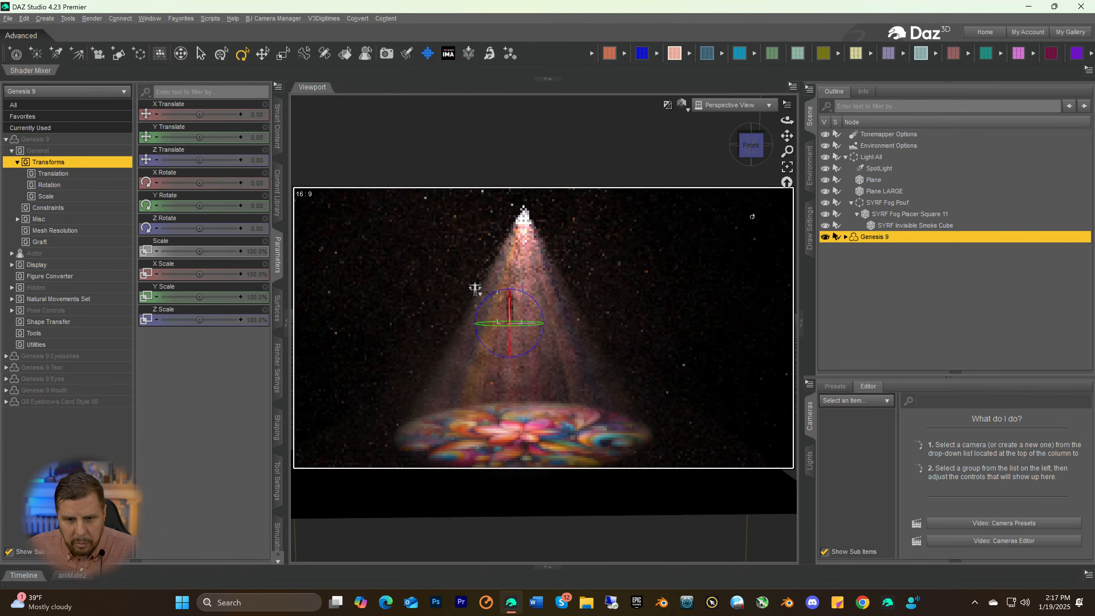
pyautogui.scroll(-2, 728, 232)
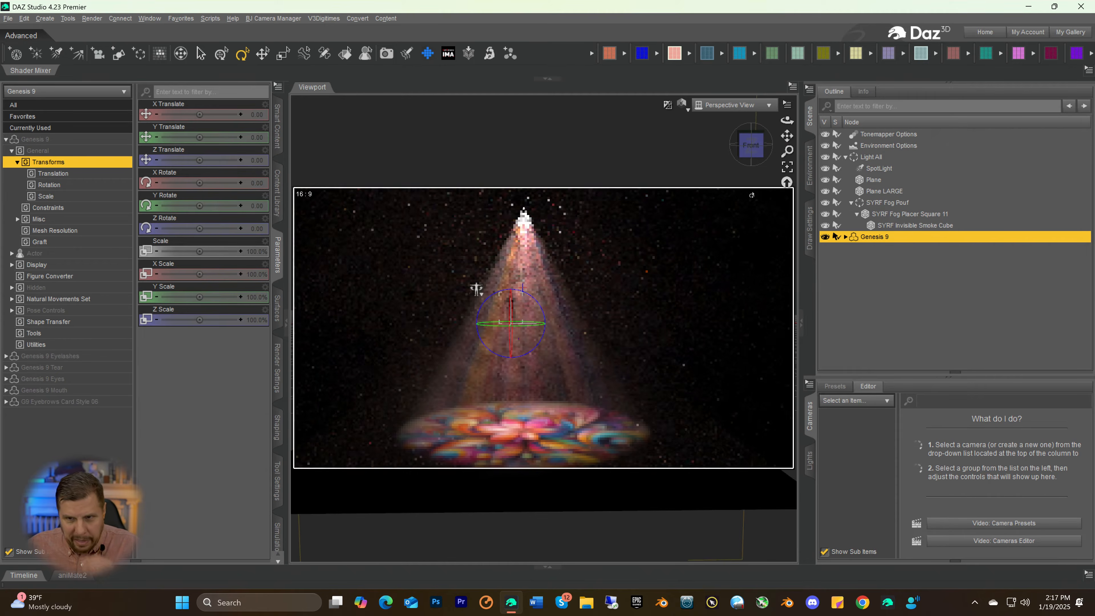
pyautogui.moveTo(787, 152); pyautogui.dragTo(787, 162)
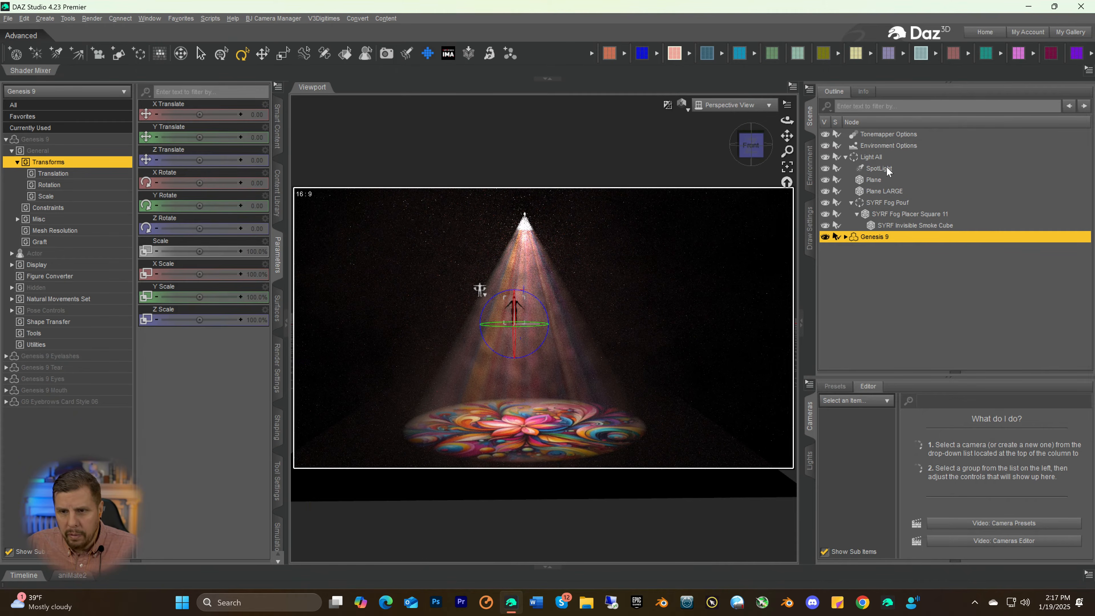
pyautogui.click(871, 157)
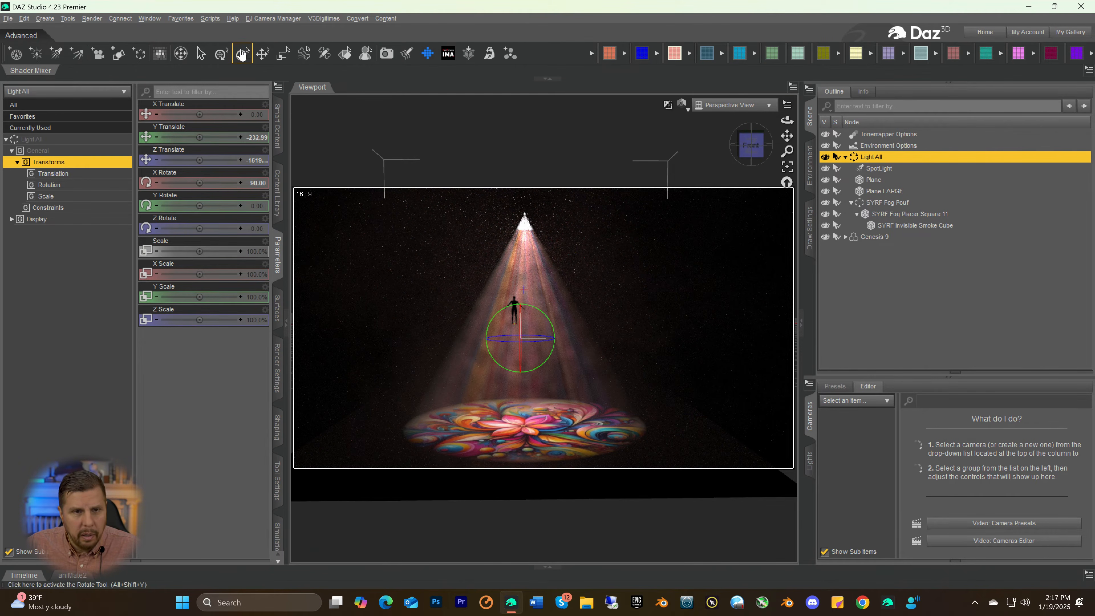
pyautogui.click(261, 56)
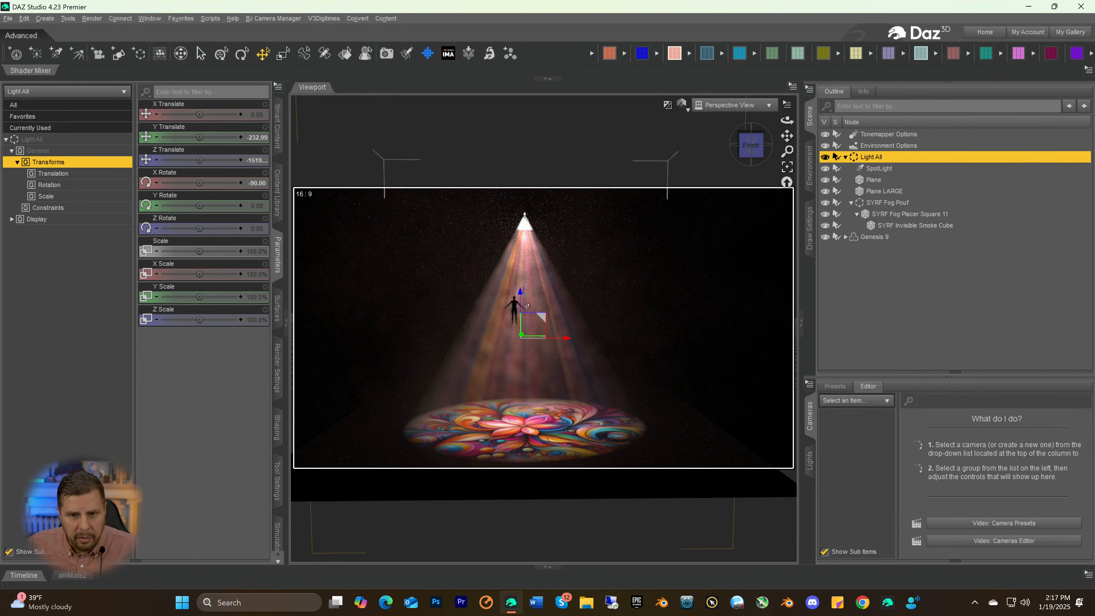
pyautogui.moveTo(520, 293); pyautogui.dragTo(520, 255)
pyautogui.moveTo(520, 218); pyautogui.dragTo(630, 128)
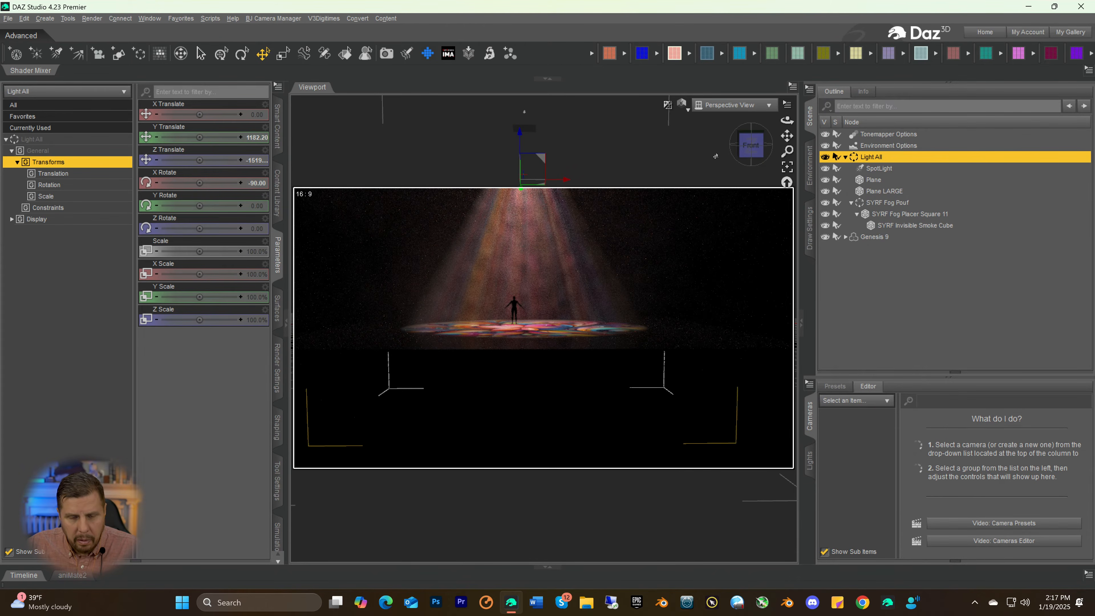
pyautogui.moveTo(750, 150)
pyautogui.mouseDown()
pyautogui.moveTo(751, 166)
pyautogui.moveTo(749, 157)
pyautogui.mouseUp()
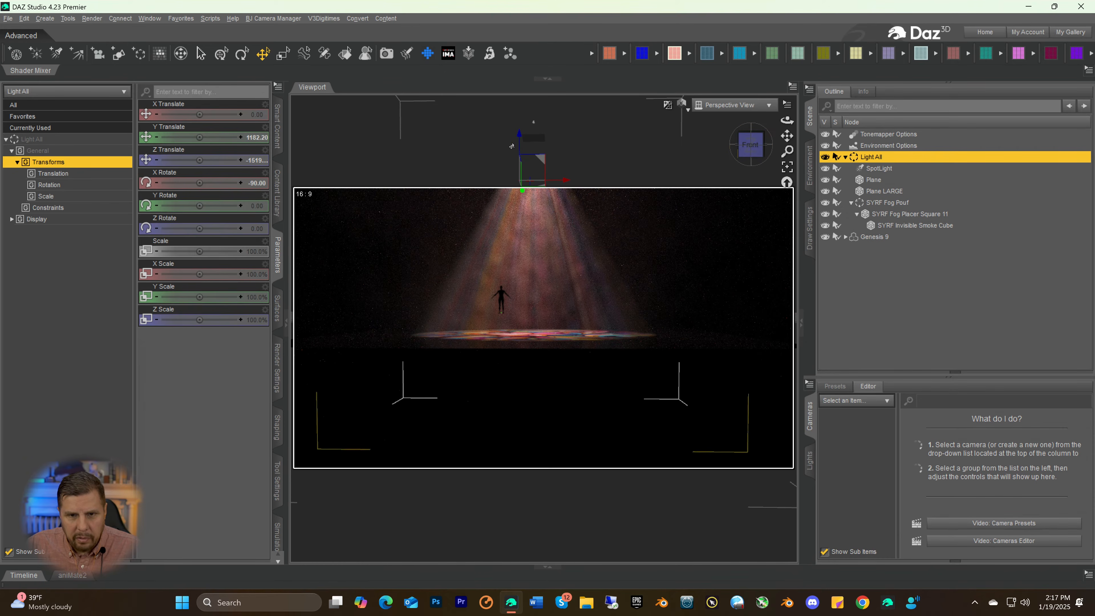
pyautogui.moveTo(516, 140); pyautogui.dragTo(515, 106)
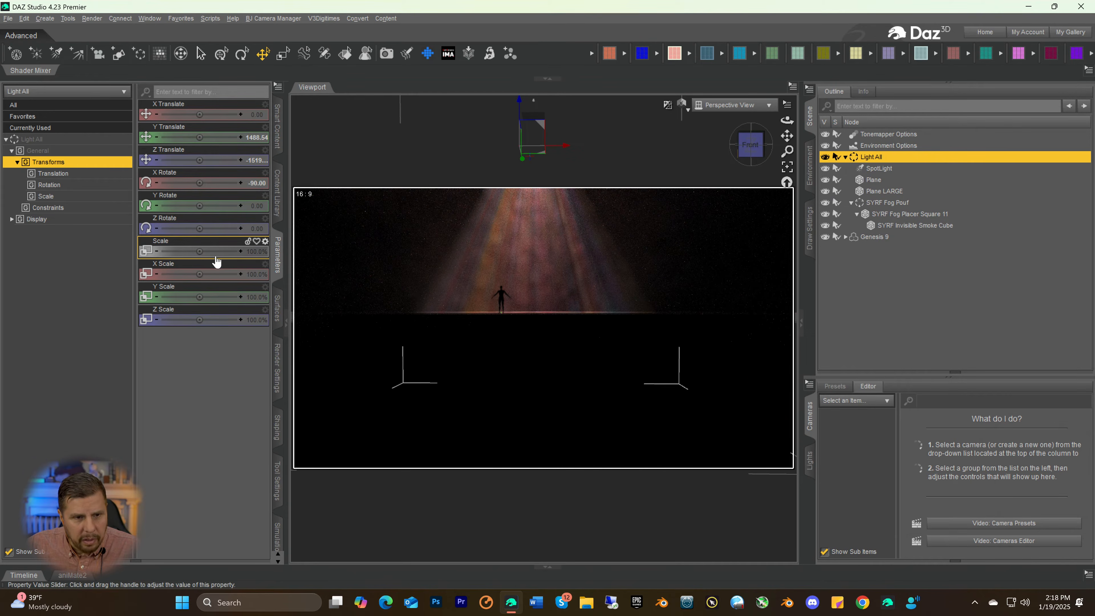
# Scale the Light All group to 66.3% and lower it to a Y Translate of 859.78
pyautogui.moveTo(199, 251); pyautogui.dragTo(182, 251)
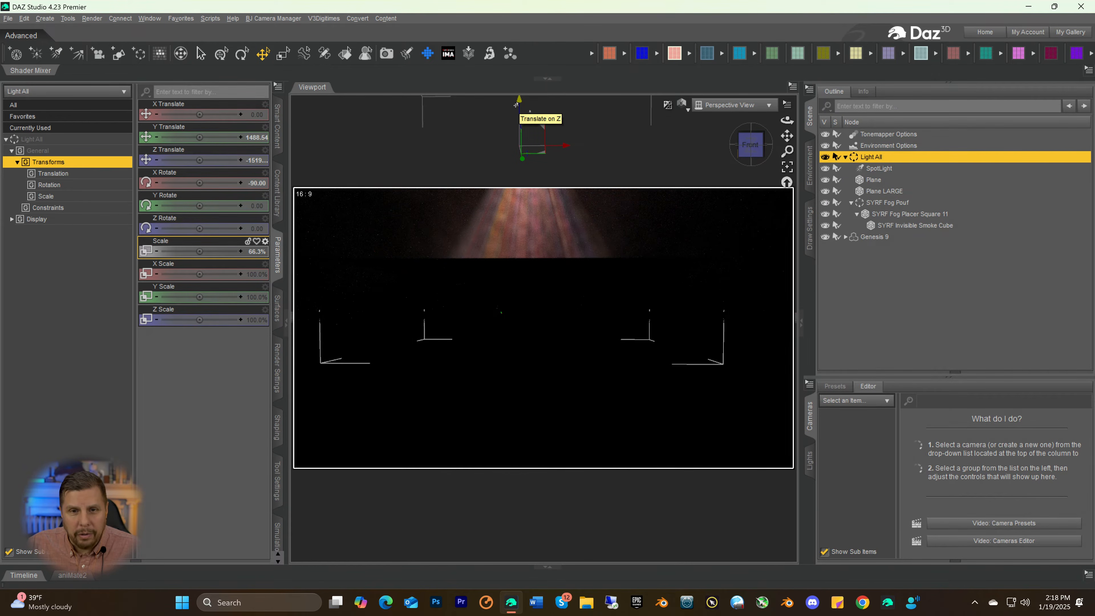
pyautogui.moveTo(518, 104); pyautogui.dragTo(517, 179)
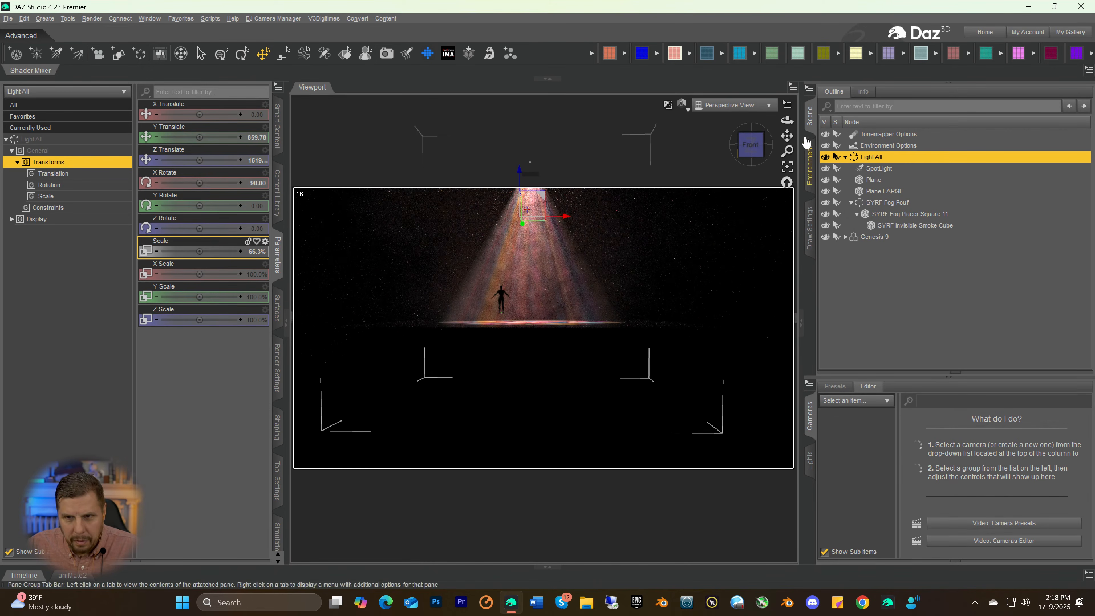
# Bring the Light All group forward to the Genesis 9 figure, at a Z Translate of 1670.97
pyautogui.moveTo(787, 136); pyautogui.dragTo(786, 179)
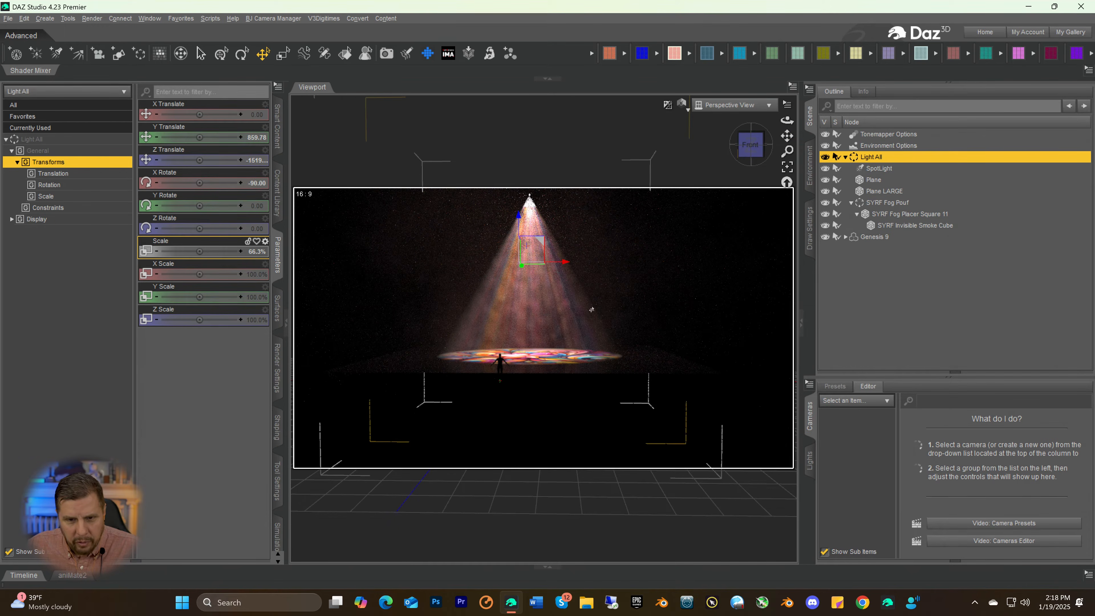
pyautogui.moveTo(750, 146); pyautogui.dragTo(707, 147)
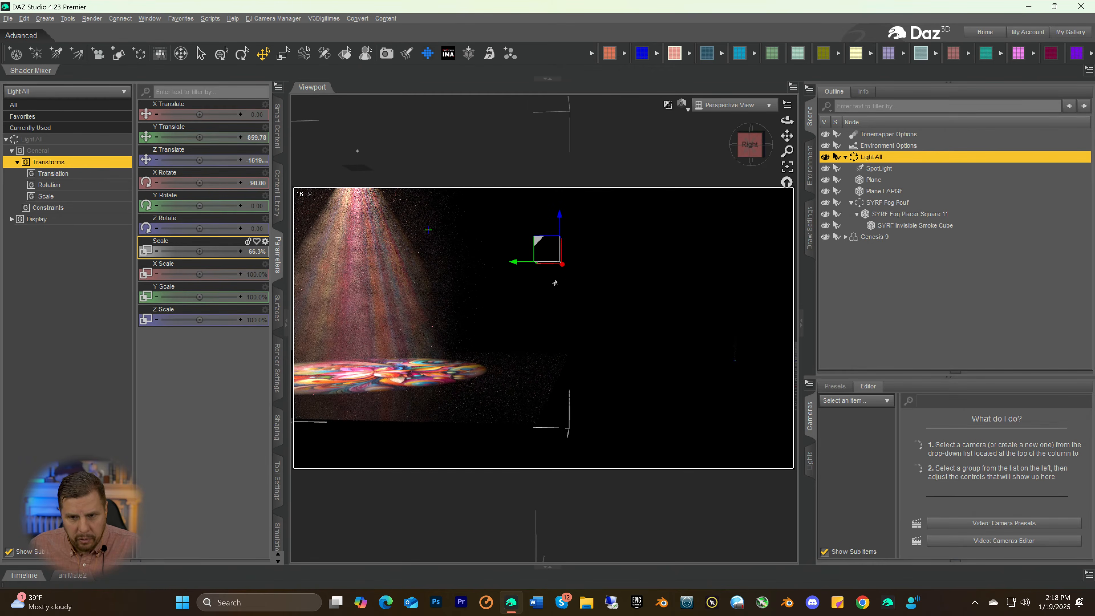
pyautogui.moveTo(513, 264); pyautogui.dragTo(725, 260)
pyautogui.moveTo(837, 252); pyautogui.dragTo(897, 235)
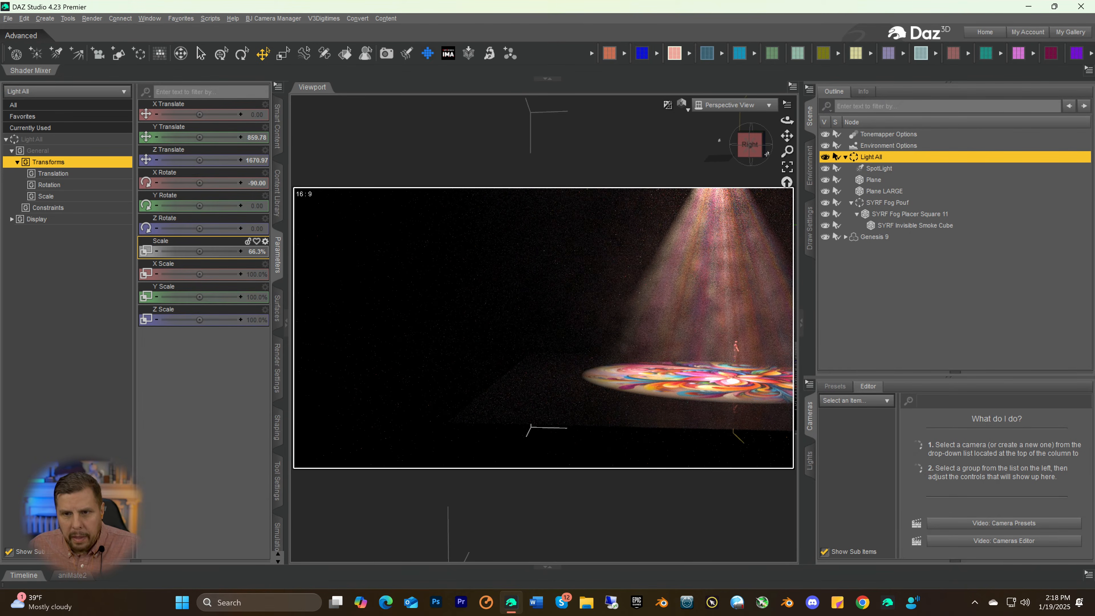
# Raise the Light All group to a Y Translate of 984.04 so its floor plane meets the figure's feet
pyautogui.click(736, 145)
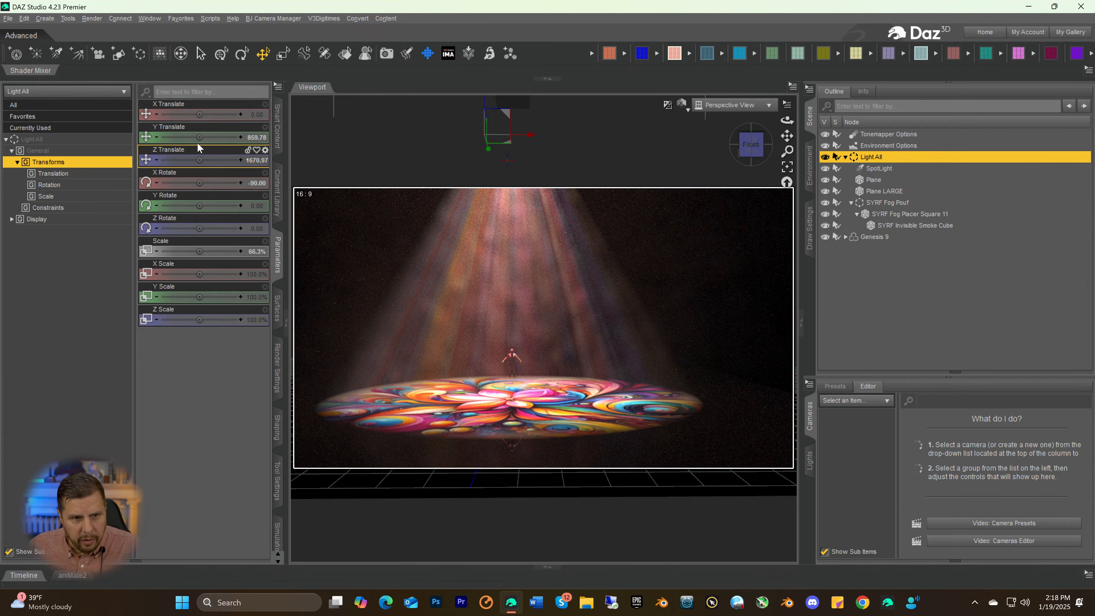
pyautogui.moveTo(198, 137); pyautogui.dragTo(218, 137)
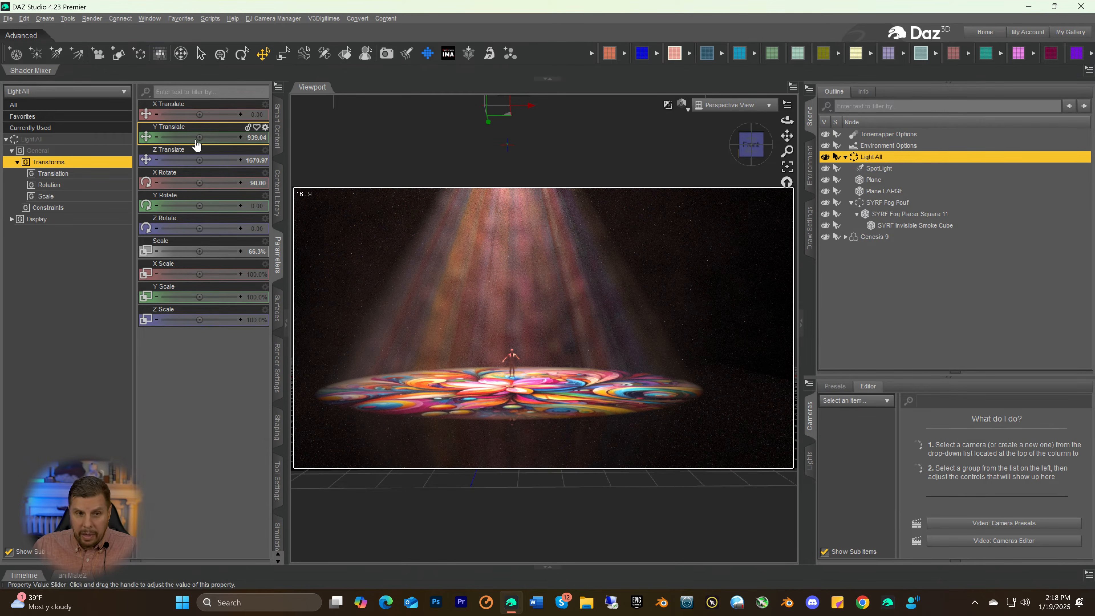
pyautogui.moveTo(198, 138); pyautogui.dragTo(214, 138)
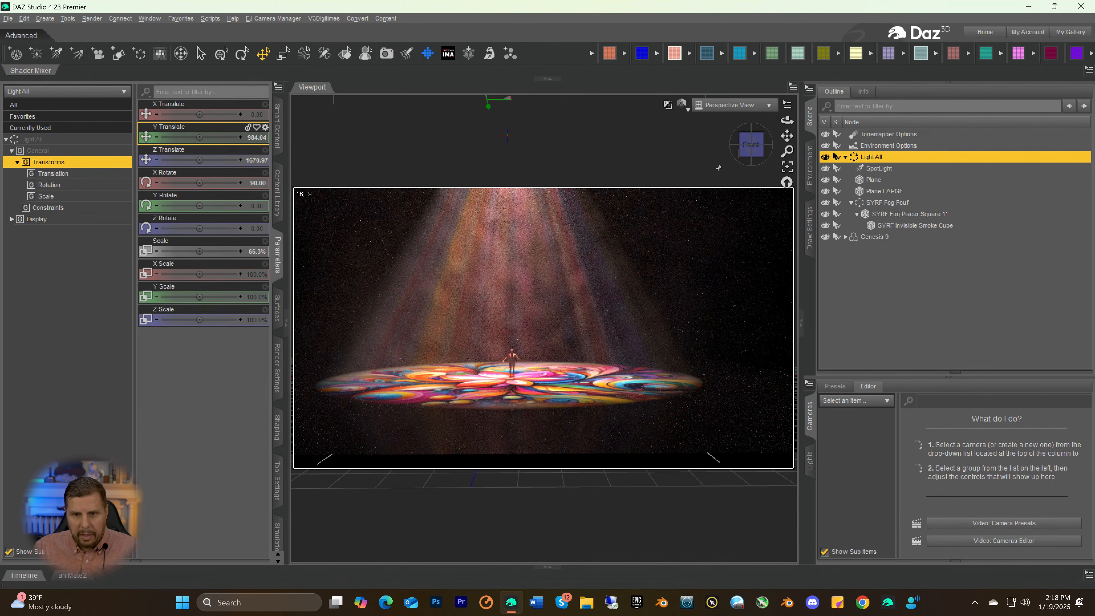
# Shrink the Light All group to a scale of 32.0% and lower it to a Y Translate of 555.69
pyautogui.scroll(5, 707, 302)
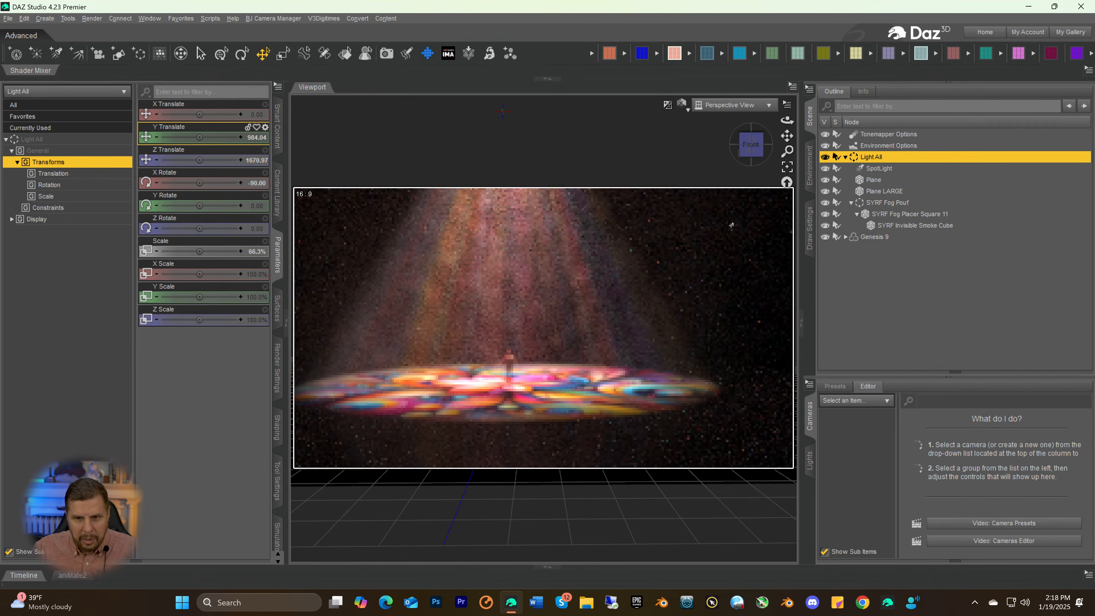
pyautogui.moveTo(787, 136); pyautogui.dragTo(817, 143)
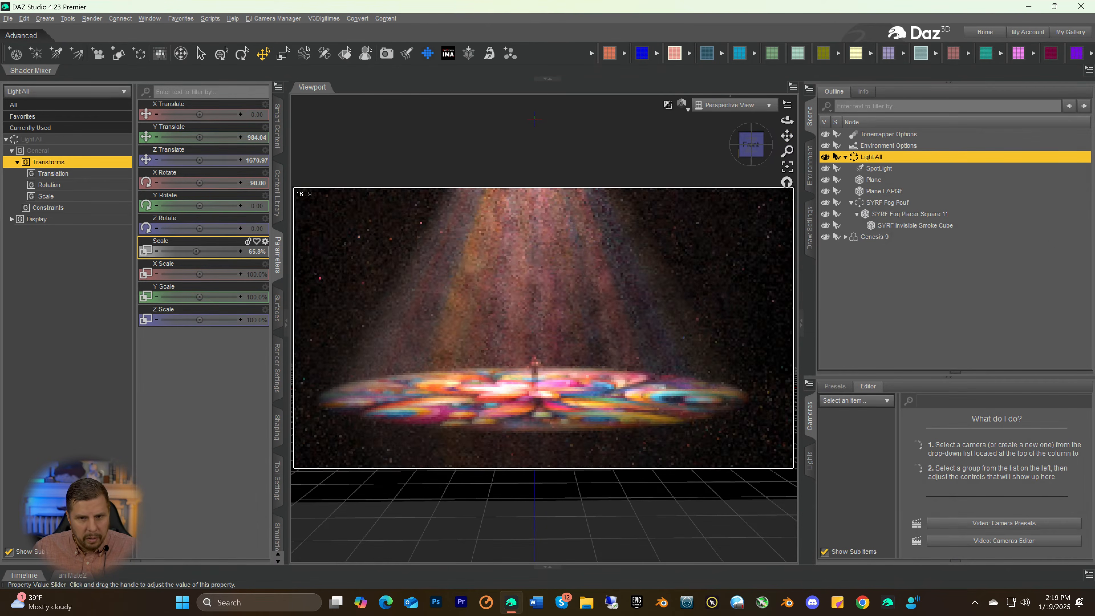
pyautogui.moveTo(198, 253); pyautogui.dragTo(182, 251)
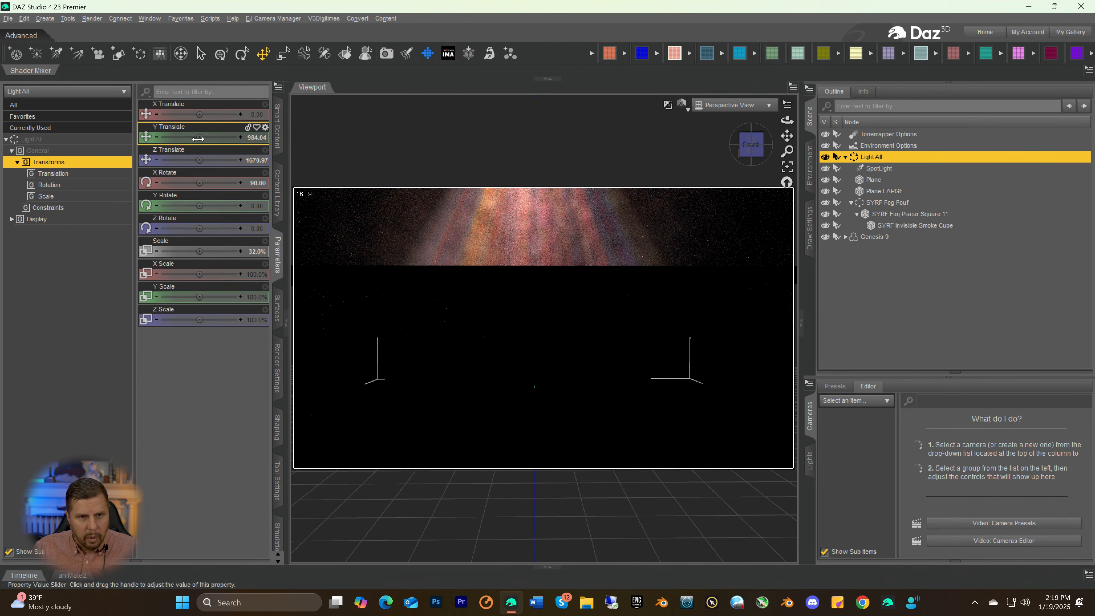
pyautogui.moveTo(196, 136); pyautogui.dragTo(177, 137)
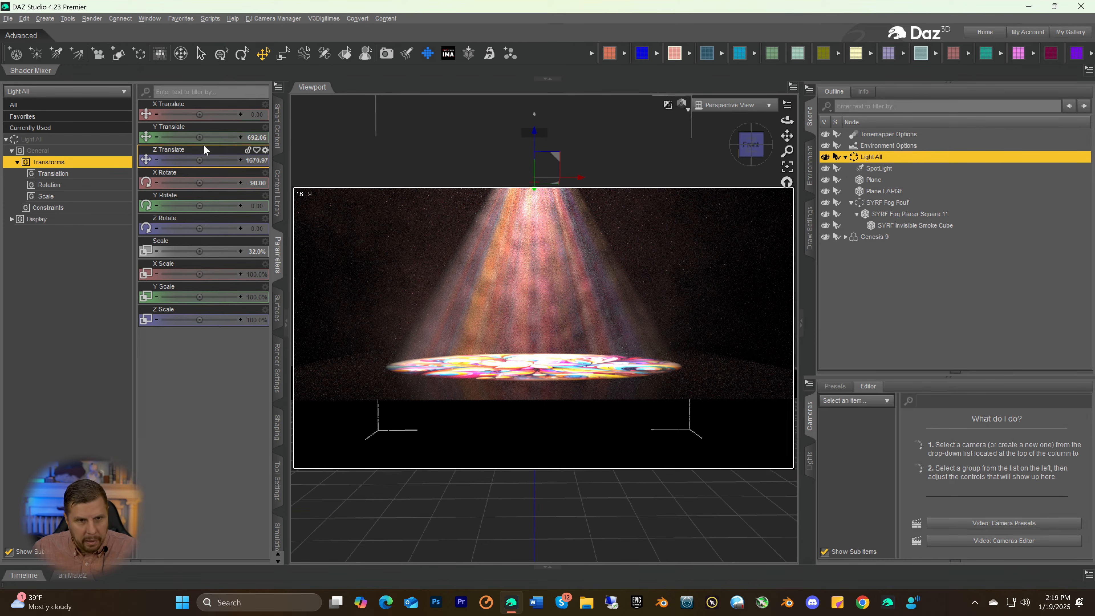
pyautogui.moveTo(199, 138); pyautogui.dragTo(182, 137)
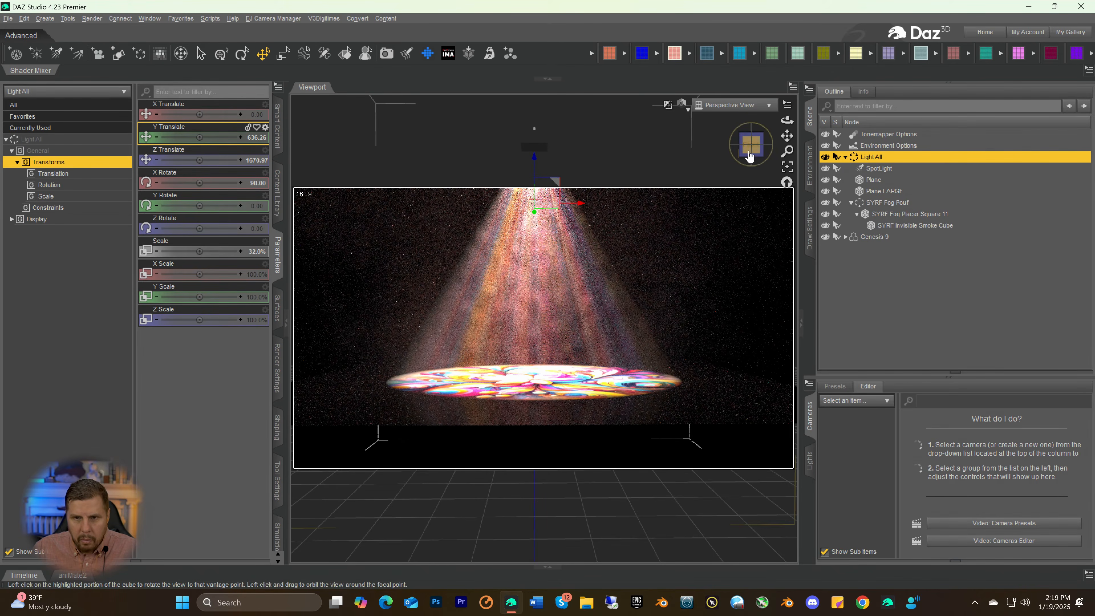
pyautogui.moveTo(749, 158)
pyautogui.mouseDown()
pyautogui.moveTo(758, 147)
pyautogui.moveTo(741, 151)
pyautogui.moveTo(778, 136)
pyautogui.moveTo(759, 138)
pyautogui.mouseUp()
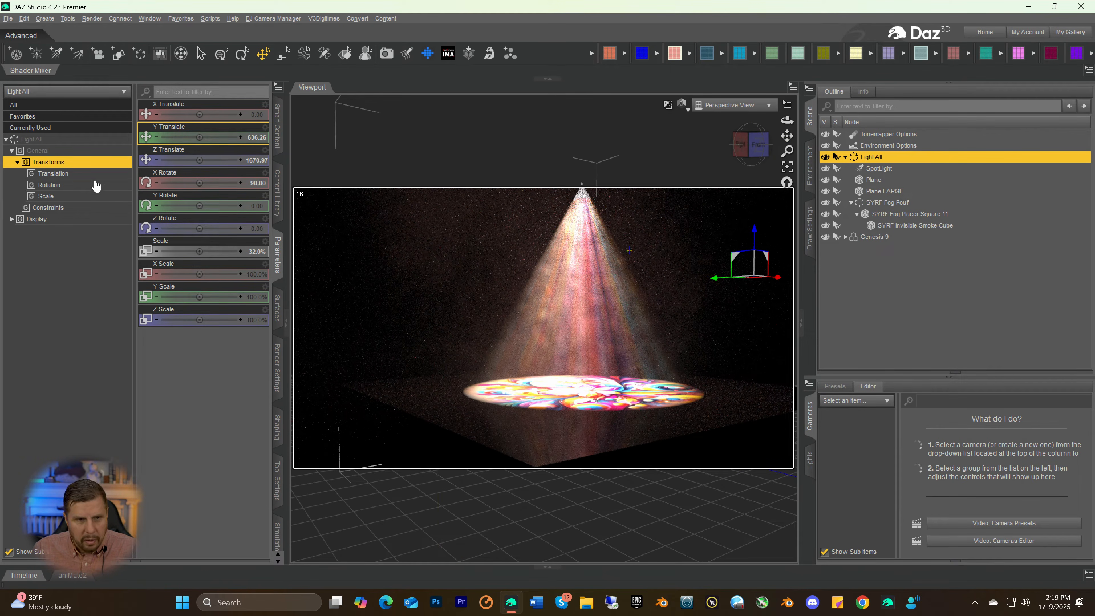
pyautogui.moveTo(199, 135); pyautogui.dragTo(182, 137)
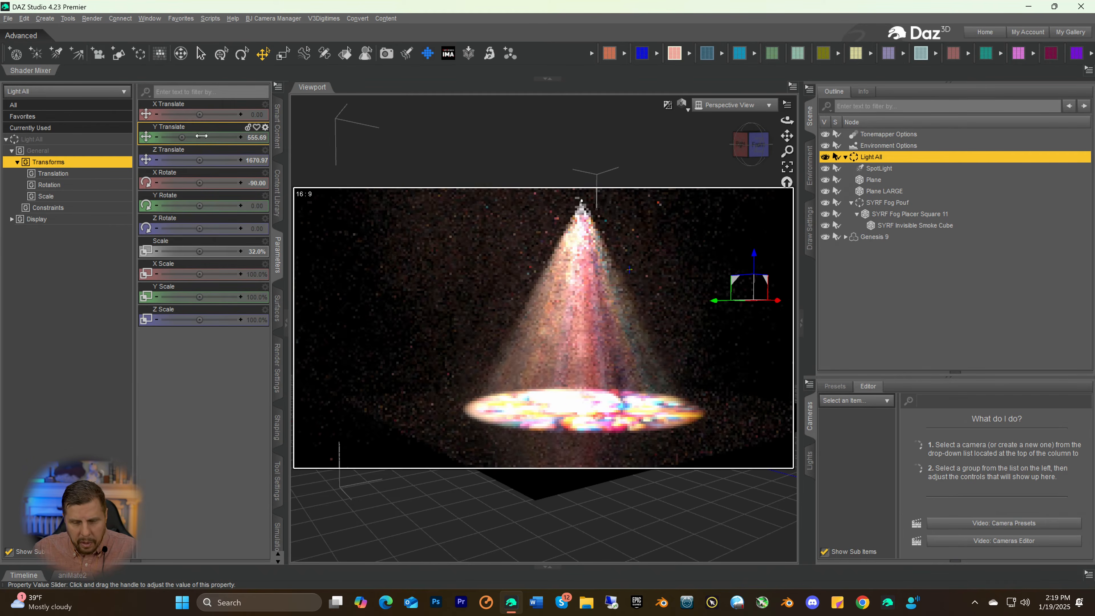
# Shift the Light All group sideways to an X Translate of 479.74
pyautogui.moveTo(753, 144); pyautogui.dragTo(751, 158)
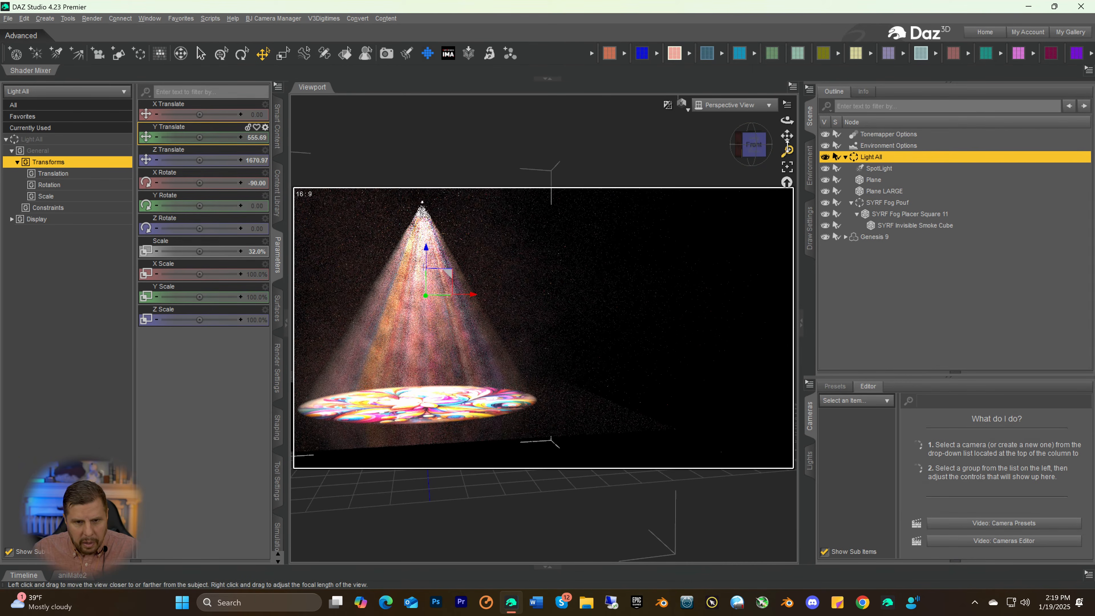
pyautogui.moveTo(789, 138); pyautogui.dragTo(751, 158)
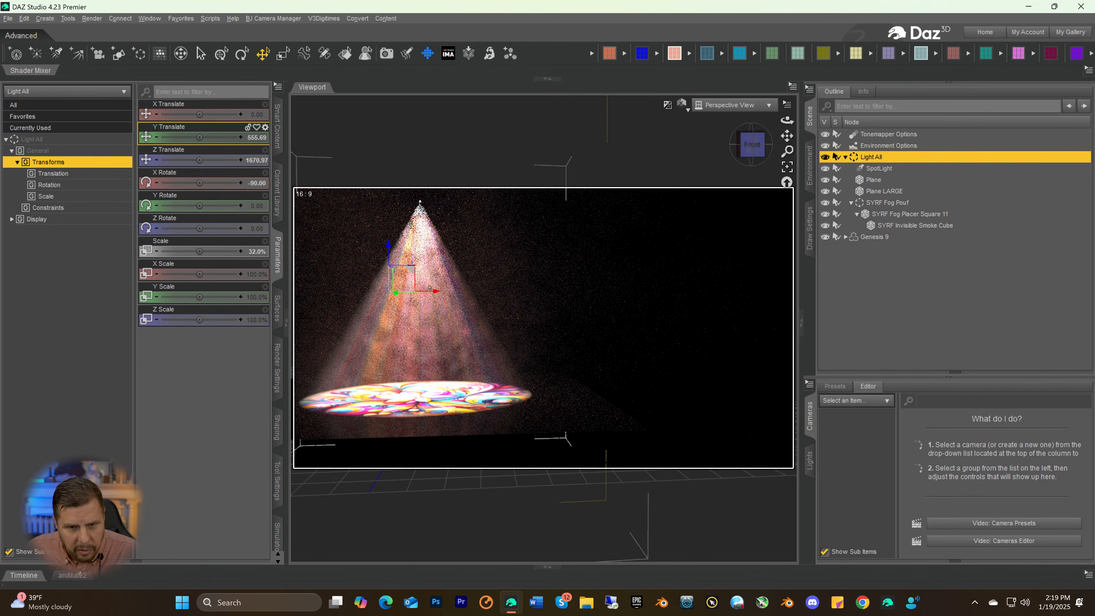
pyautogui.moveTo(436, 295); pyautogui.dragTo(567, 285)
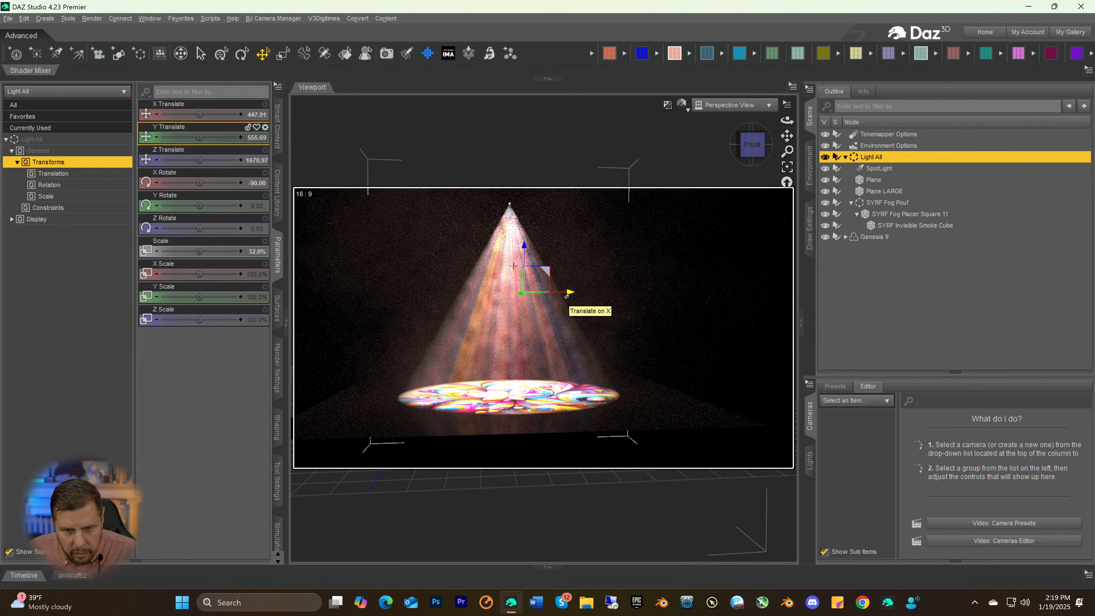
pyautogui.moveTo(567, 296); pyautogui.dragTo(576, 296)
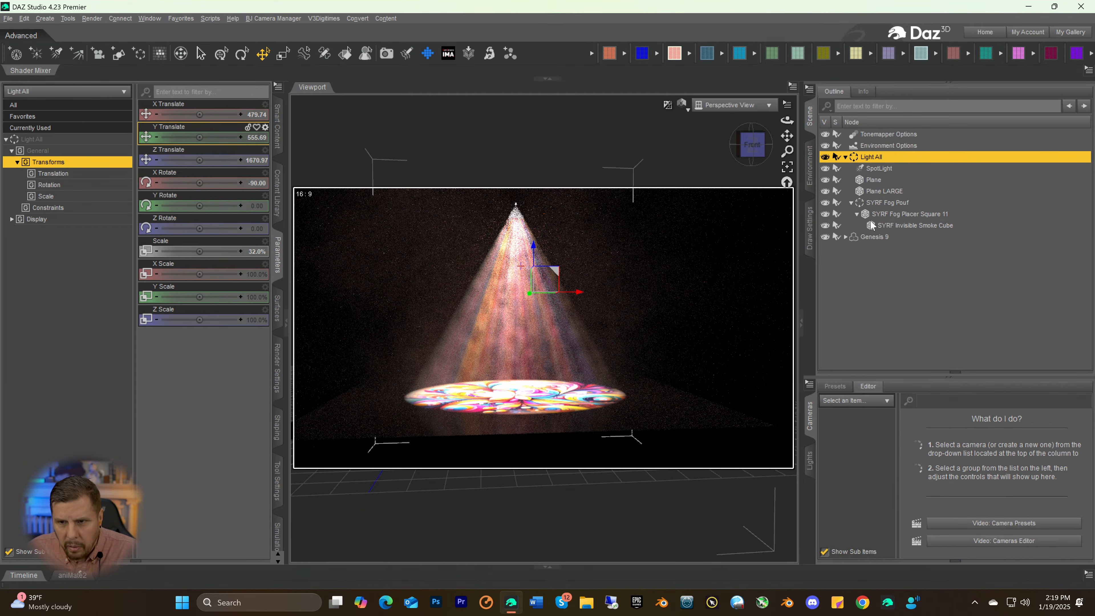
# Move the Light All group back toward the Genesis 9 figure, at X Translate -40.53 and Y Translate 485.07
pyautogui.click(867, 236)
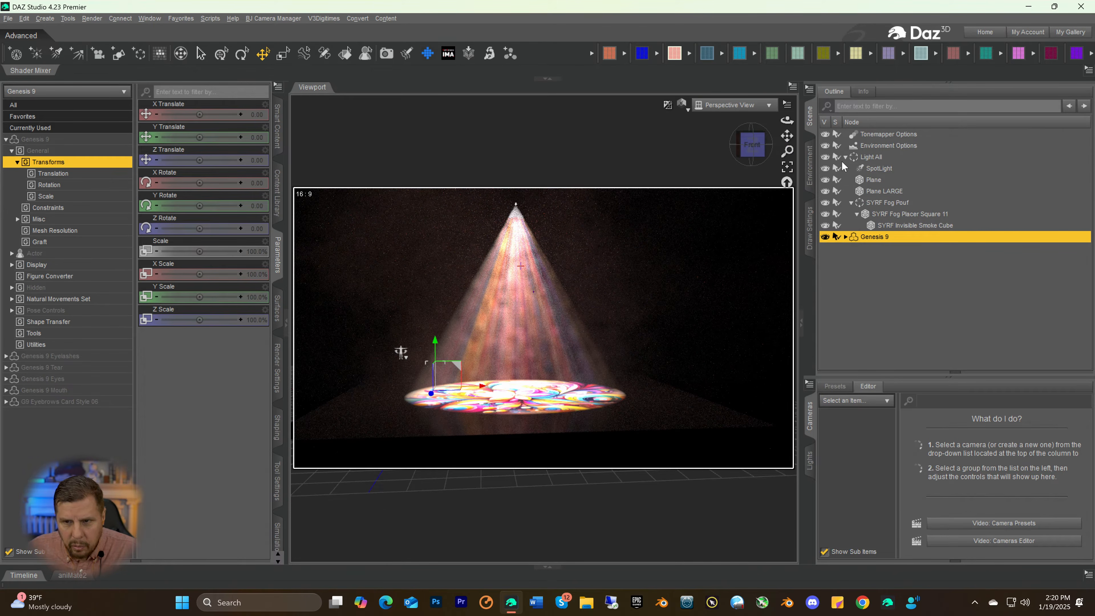
pyautogui.click(863, 158)
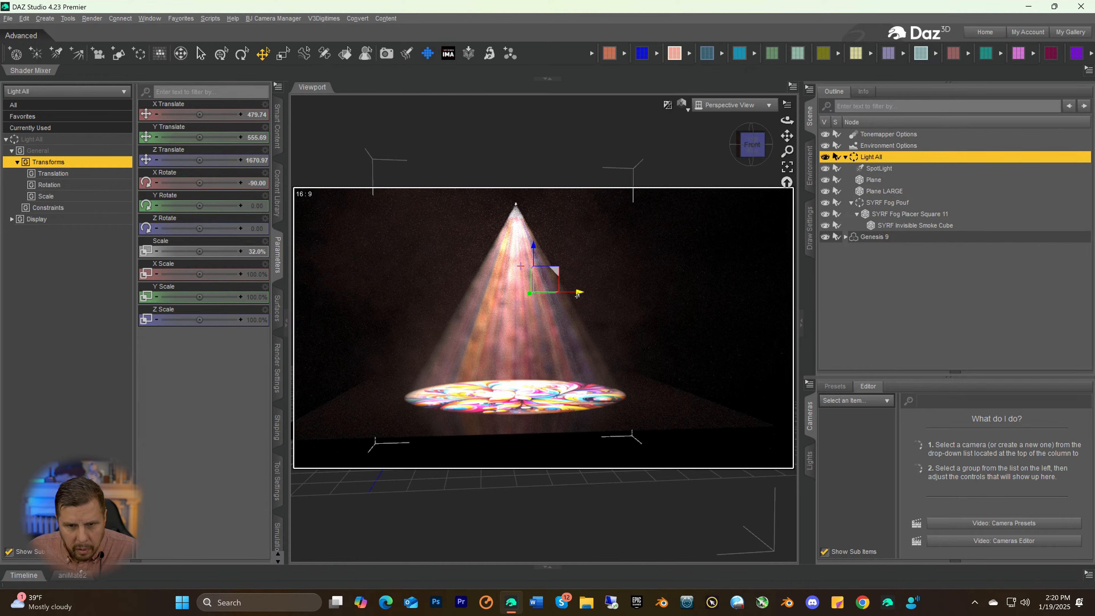
pyautogui.moveTo(579, 295); pyautogui.dragTo(424, 333)
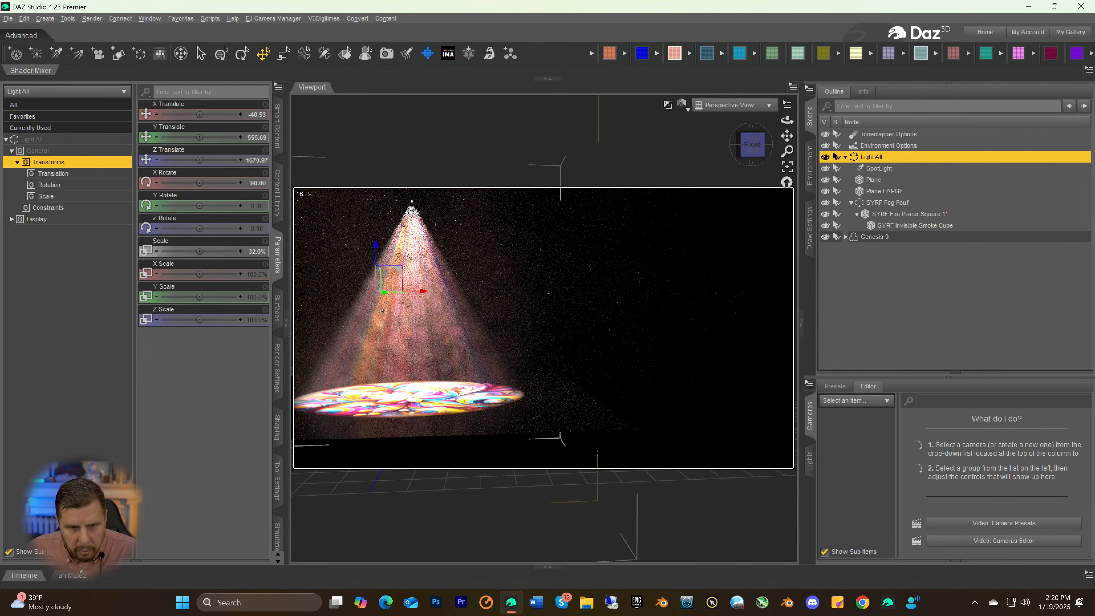
pyautogui.moveTo(375, 245)
pyautogui.mouseDown()
pyautogui.moveTo(371, 292)
pyautogui.moveTo(375, 246)
pyautogui.moveTo(374, 265)
pyautogui.mouseUp()
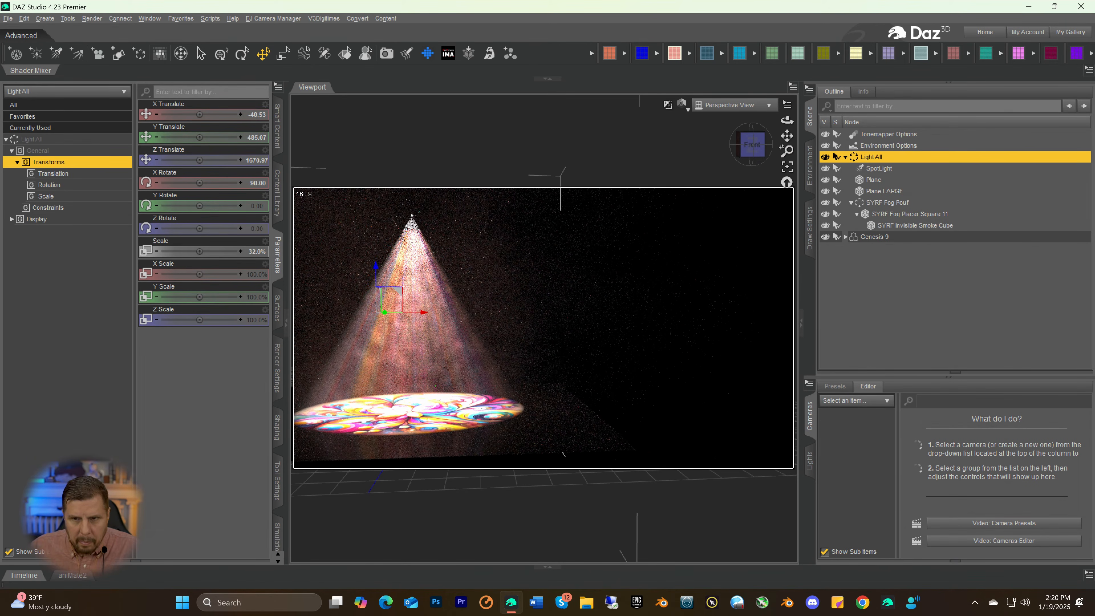
# Move the Light All group back over the Genesis 9 figure by setting its Z Translate to 903.26
pyautogui.click(871, 237)
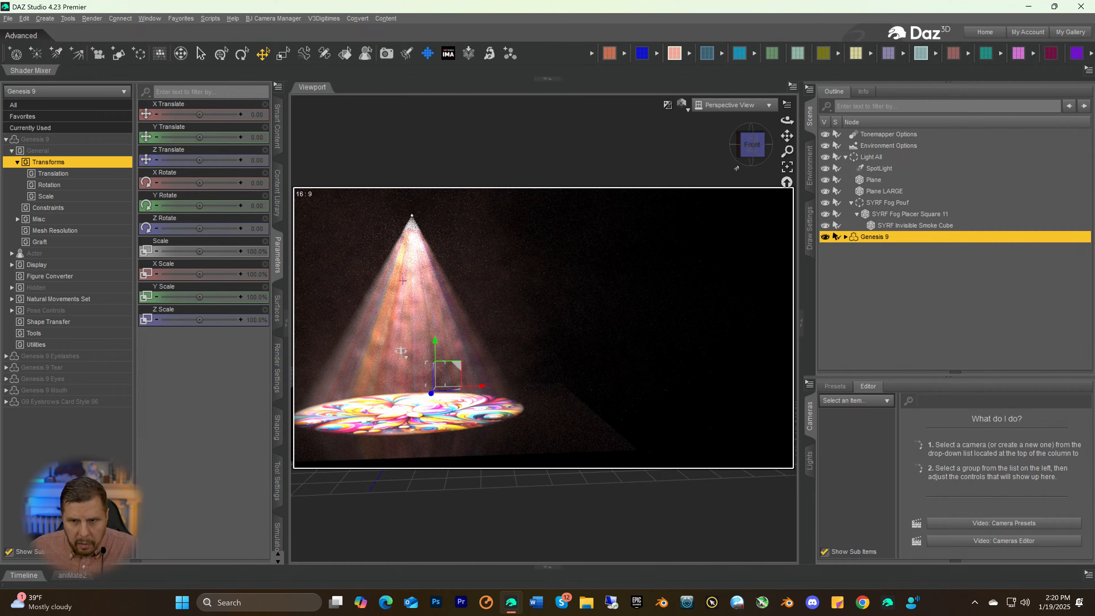
pyautogui.scroll(2, 548, 355)
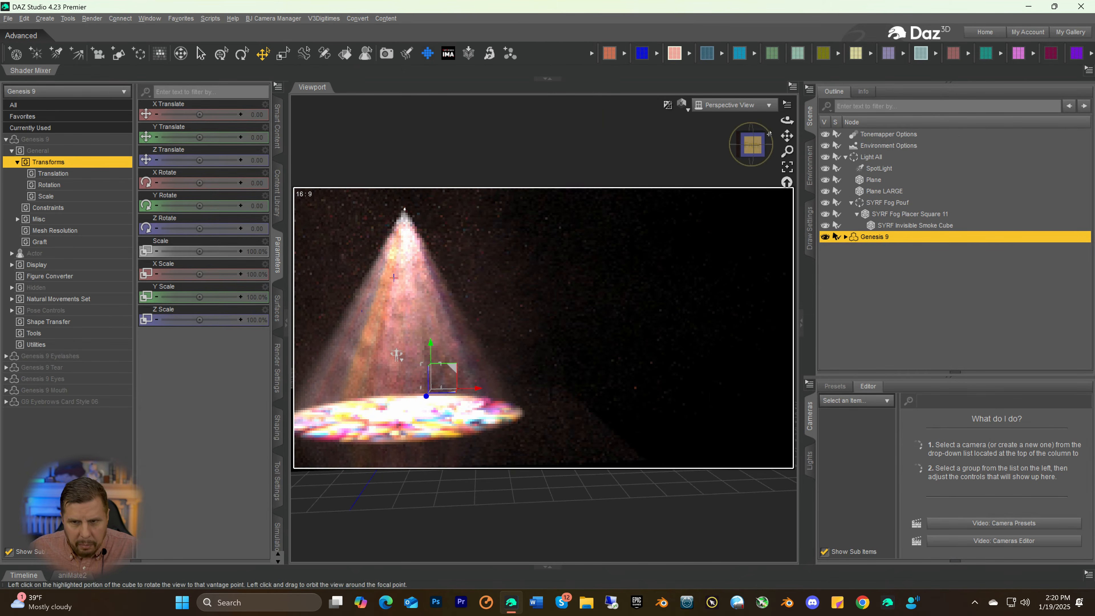
pyautogui.moveTo(757, 145); pyautogui.dragTo(754, 159)
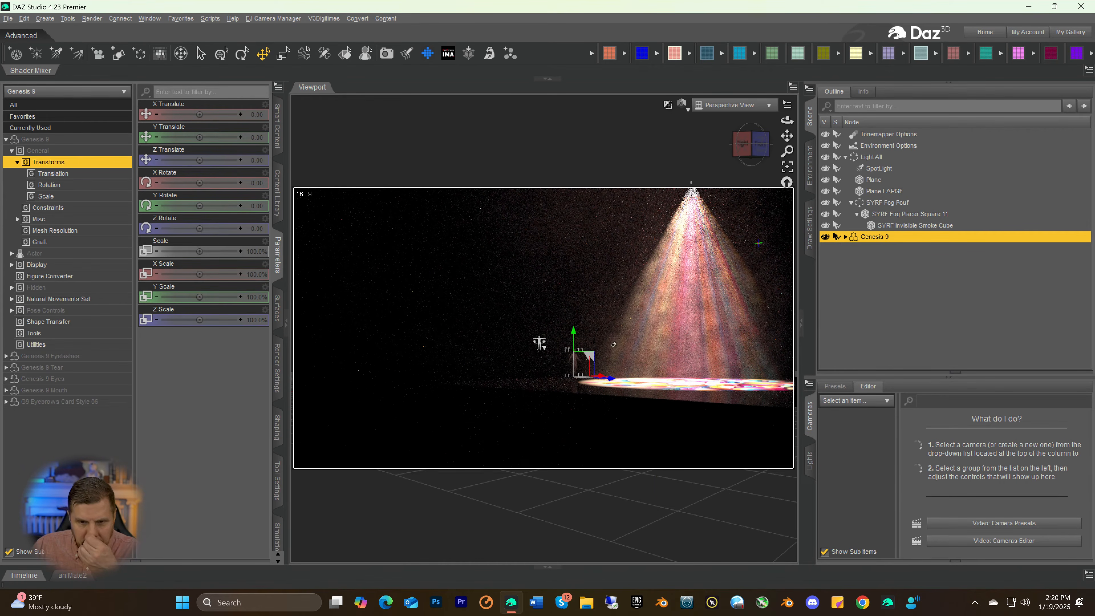
pyautogui.click(866, 158)
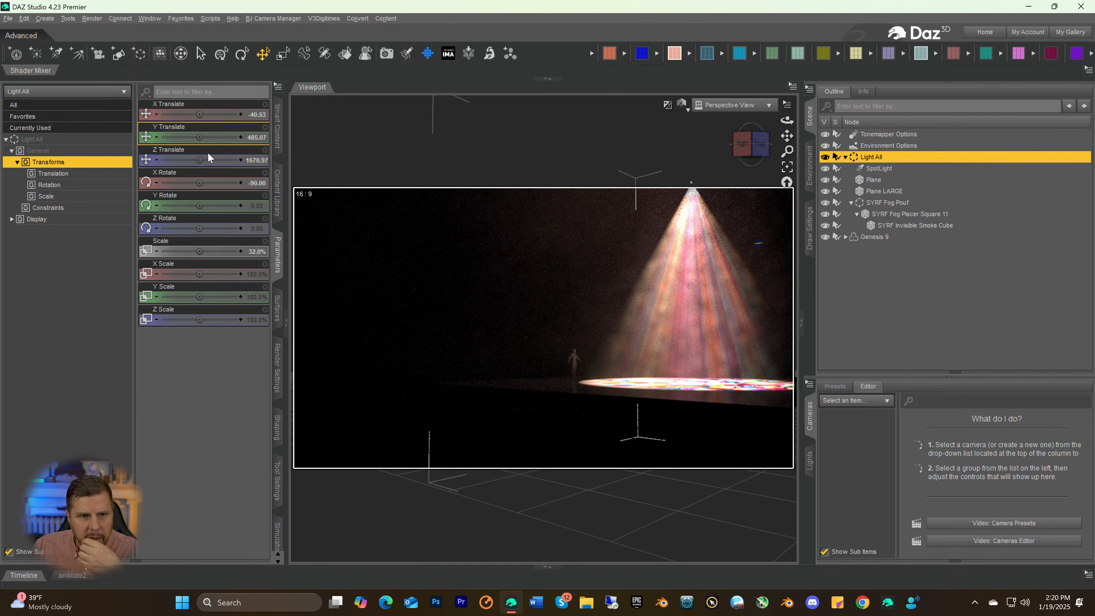
pyautogui.moveTo(200, 162); pyautogui.dragTo(174, 160)
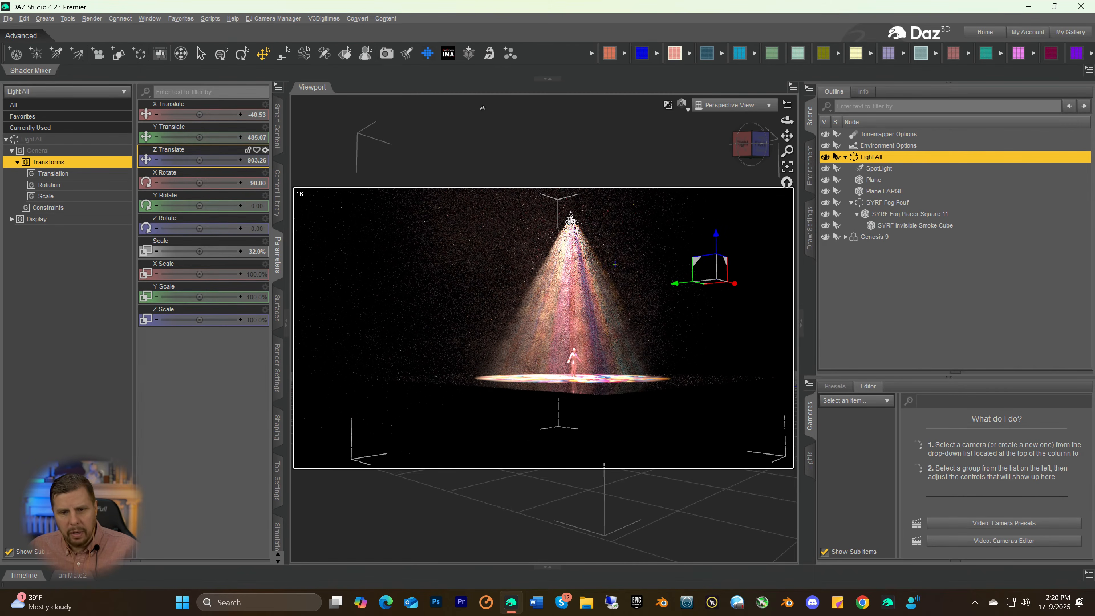
# Lower the Light All group to a Y Translate of 439.50 while checking the floor plane from the front
pyautogui.click(760, 145)
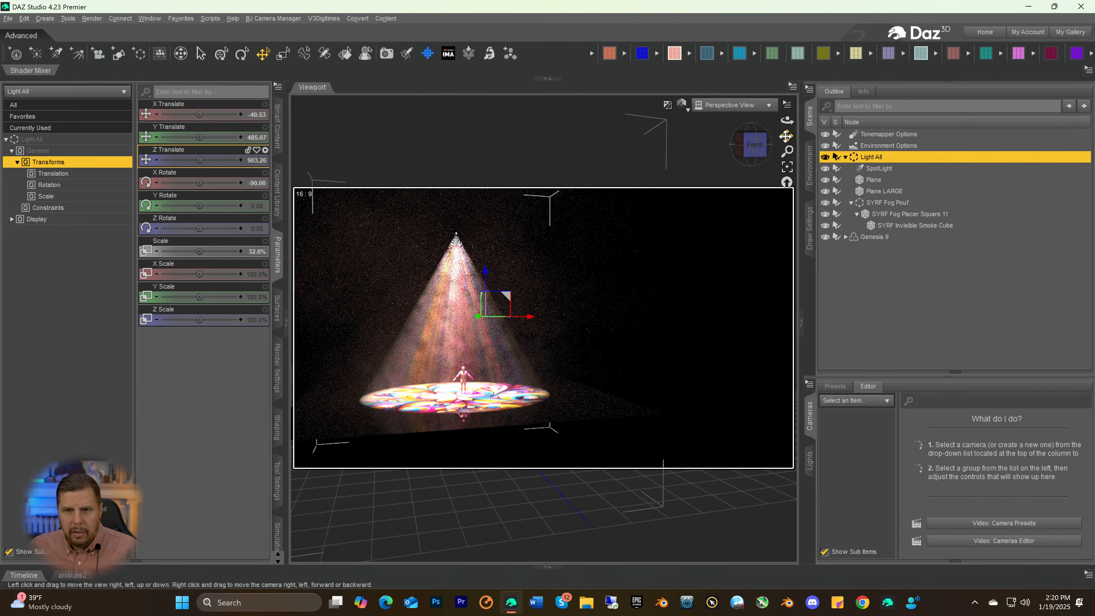
pyautogui.moveTo(787, 136); pyautogui.dragTo(944, 126)
pyautogui.click(752, 151)
pyautogui.scroll(2, 671, 325)
pyautogui.scroll(2, 670, 326)
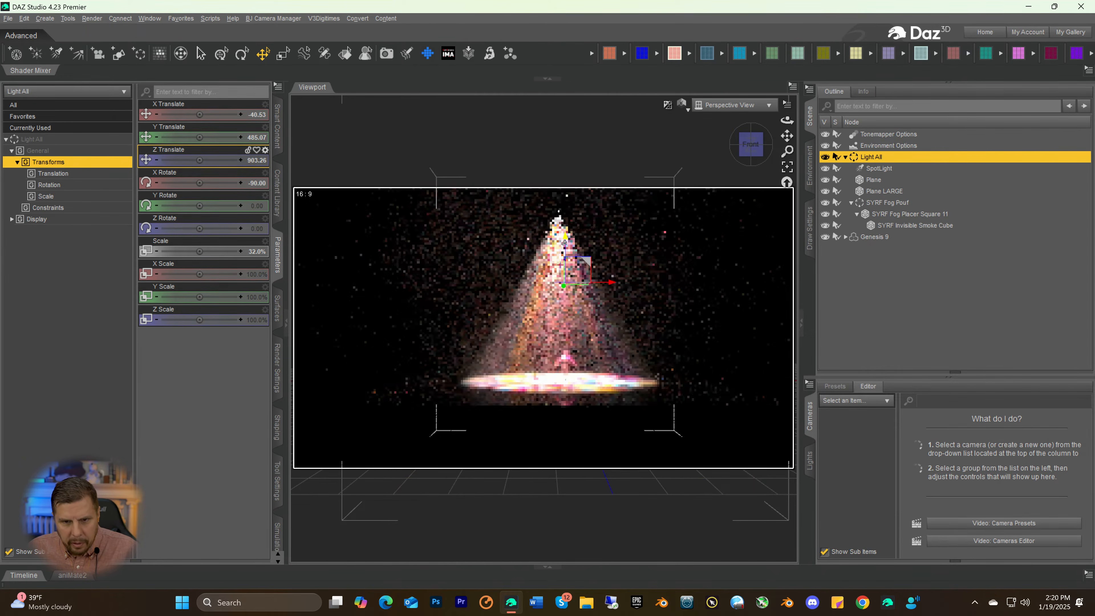
pyautogui.moveTo(564, 243)
pyautogui.mouseDown()
pyautogui.moveTo(560, 265)
pyautogui.moveTo(568, 232)
pyautogui.mouseUp()
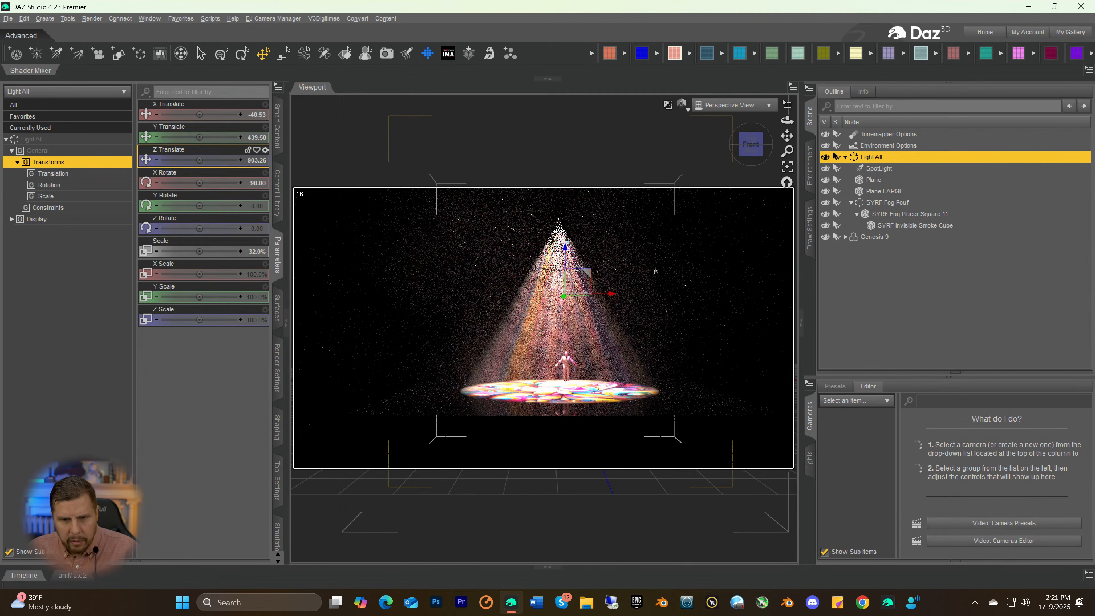
# Frame the Genesis 9 figure, check its feet against the floor, and raise the Light All group to a Y Translate of 453.54
pyautogui.moveTo(787, 152); pyautogui.dragTo(788, 136)
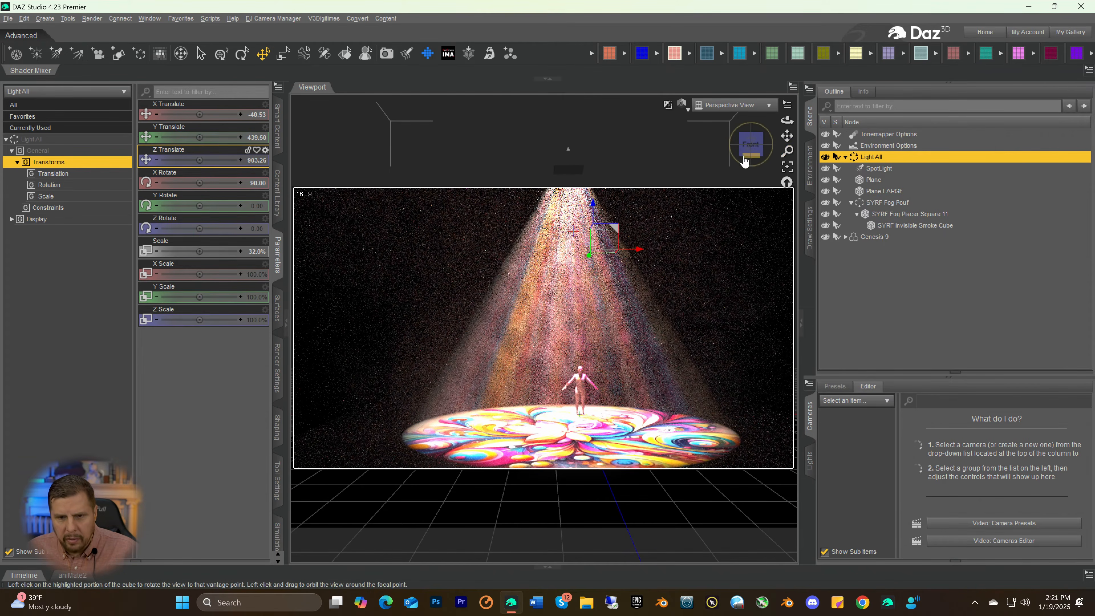
pyautogui.click(749, 153)
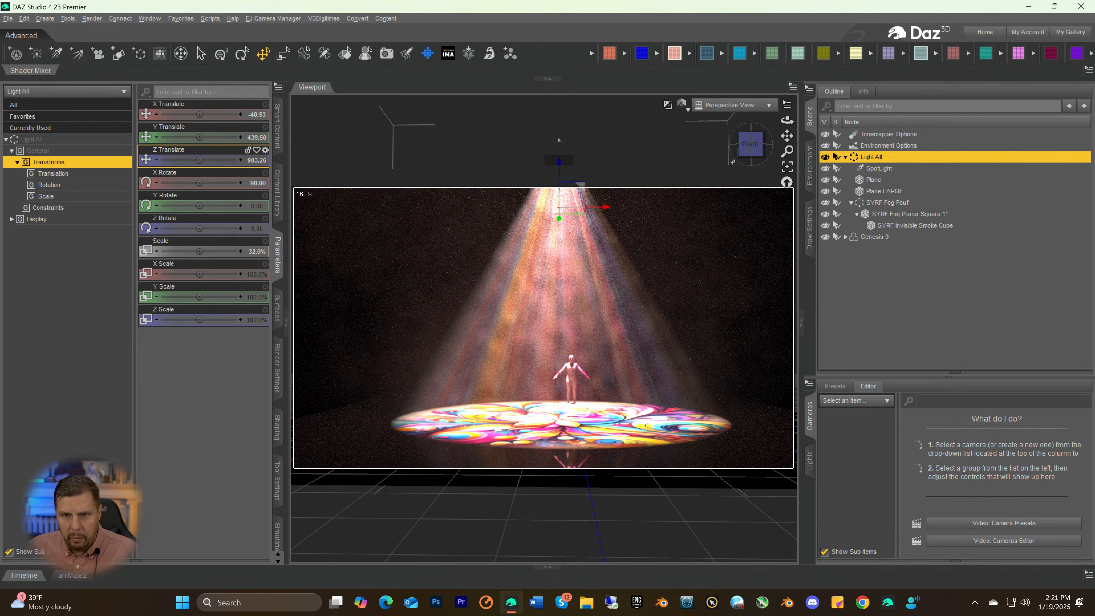
pyautogui.moveTo(746, 159)
pyautogui.mouseDown()
pyautogui.moveTo(761, 158)
pyautogui.moveTo(751, 158)
pyautogui.mouseUp()
pyautogui.click(857, 240)
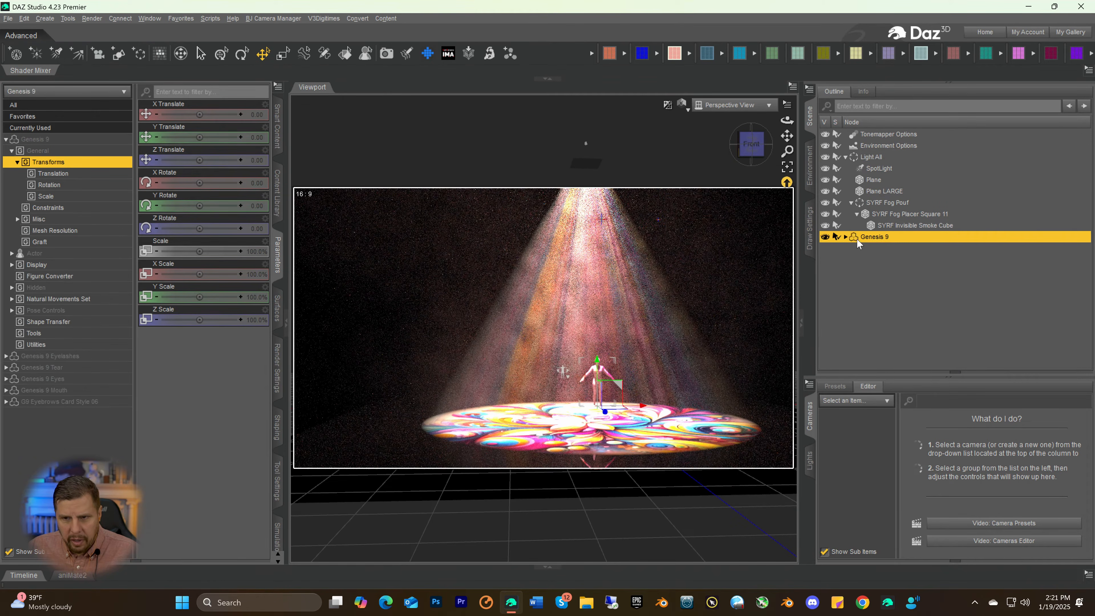
pyautogui.click(748, 154)
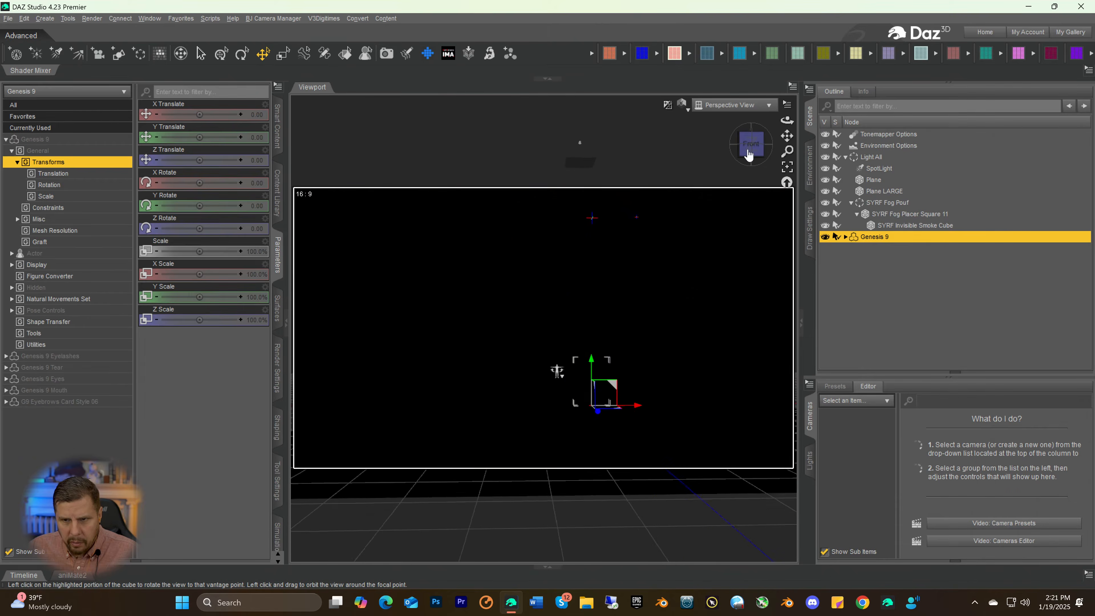
pyautogui.click(787, 167)
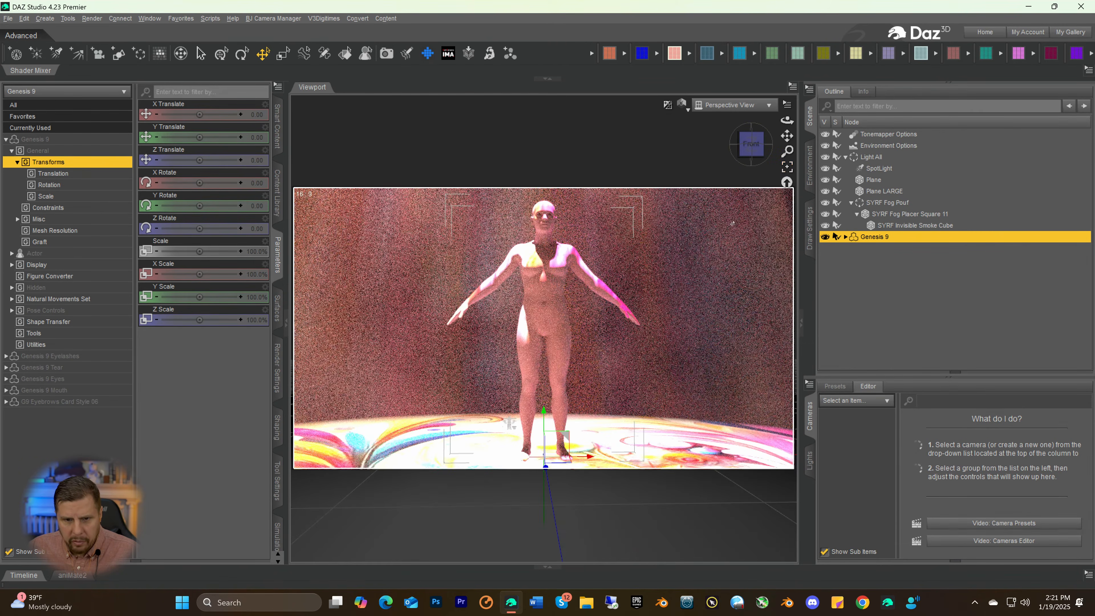
pyautogui.moveTo(788, 151); pyautogui.dragTo(760, 159)
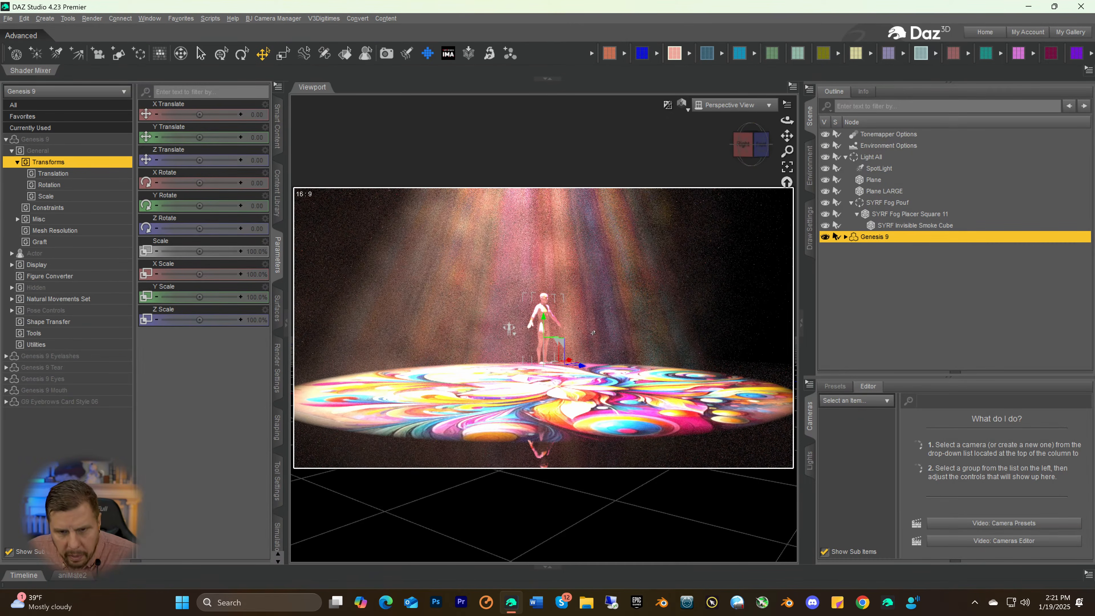
pyautogui.click(869, 158)
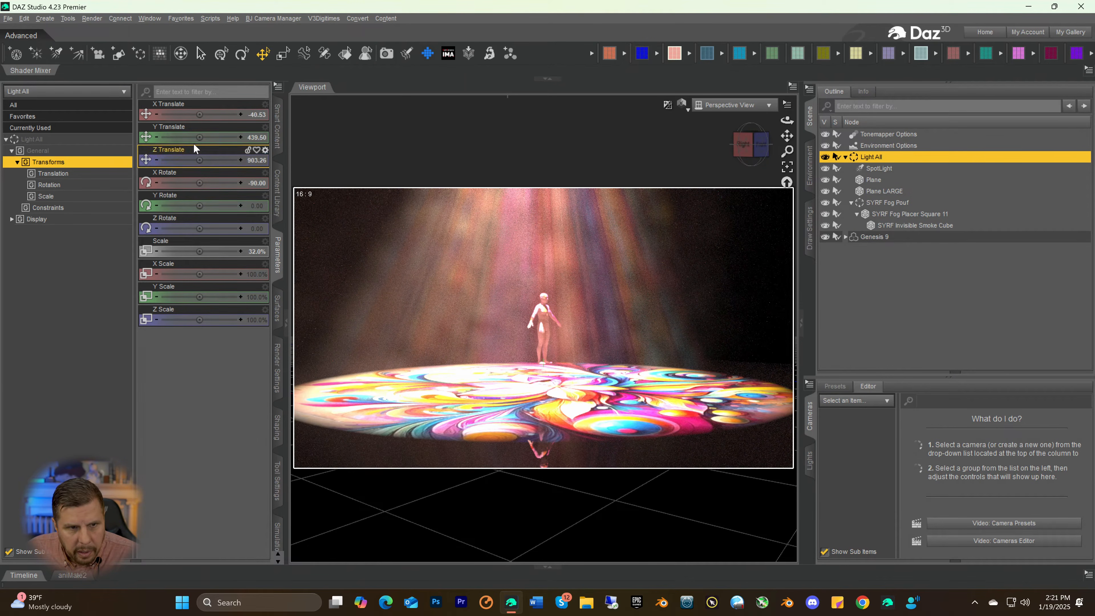
pyautogui.moveTo(199, 137); pyautogui.dragTo(215, 138)
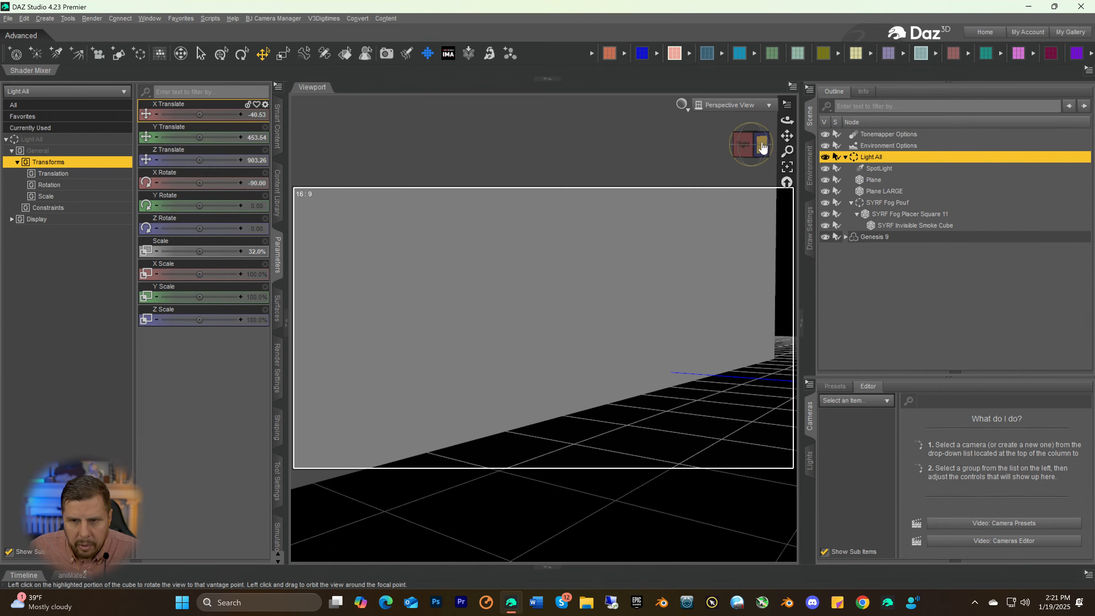
# Return the viewport to the Iray preview with the Genesis 9 figure seen from slightly above
pyautogui.click(758, 153)
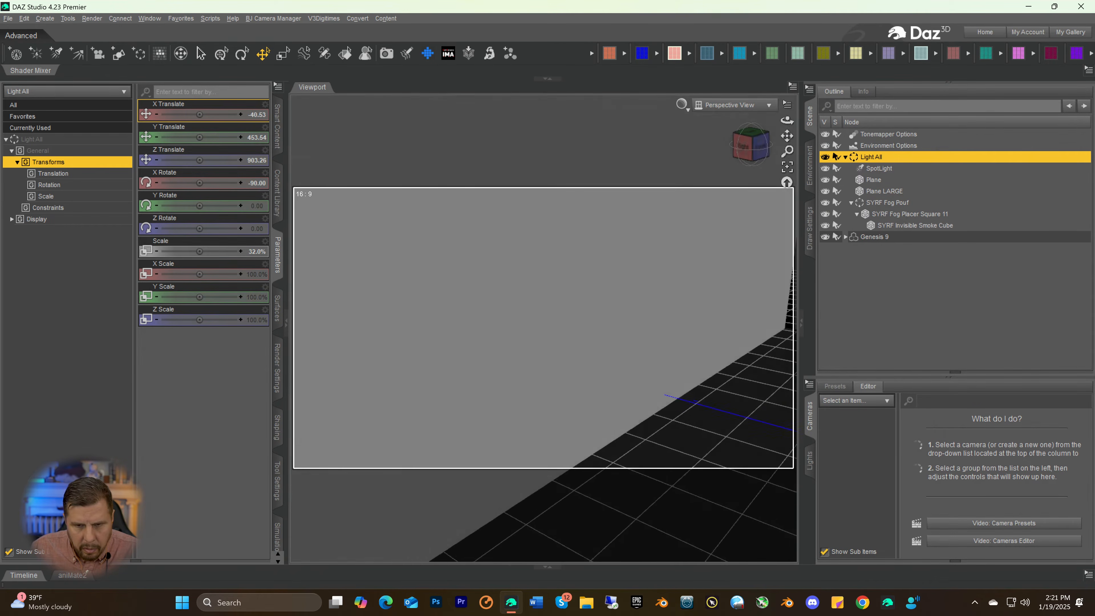
pyautogui.moveTo(767, 150); pyautogui.dragTo(757, 154)
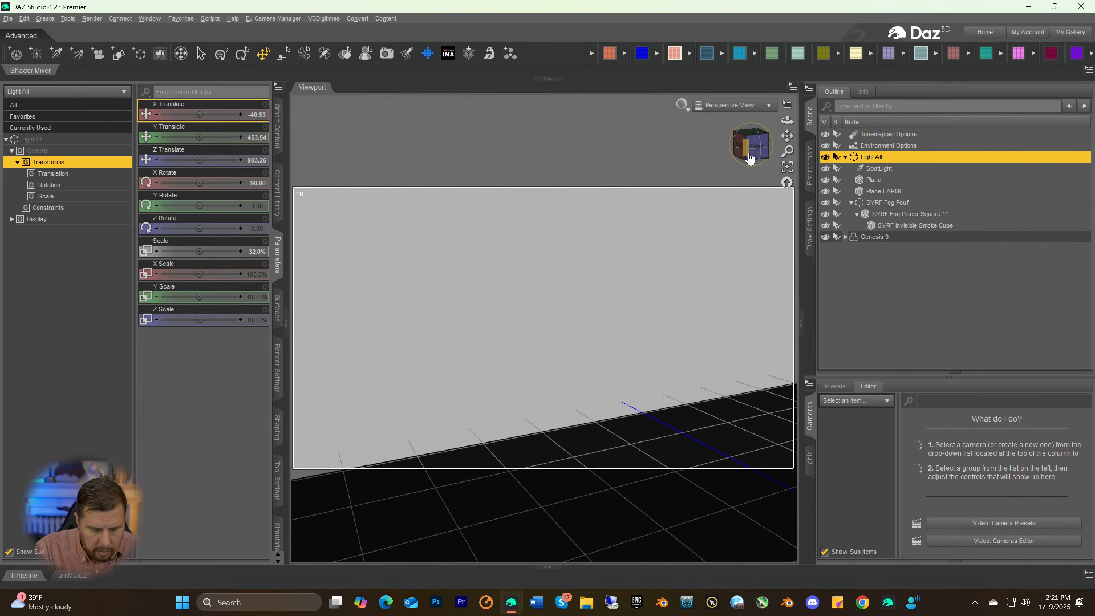
pyautogui.hotkey('ctrl', '0')
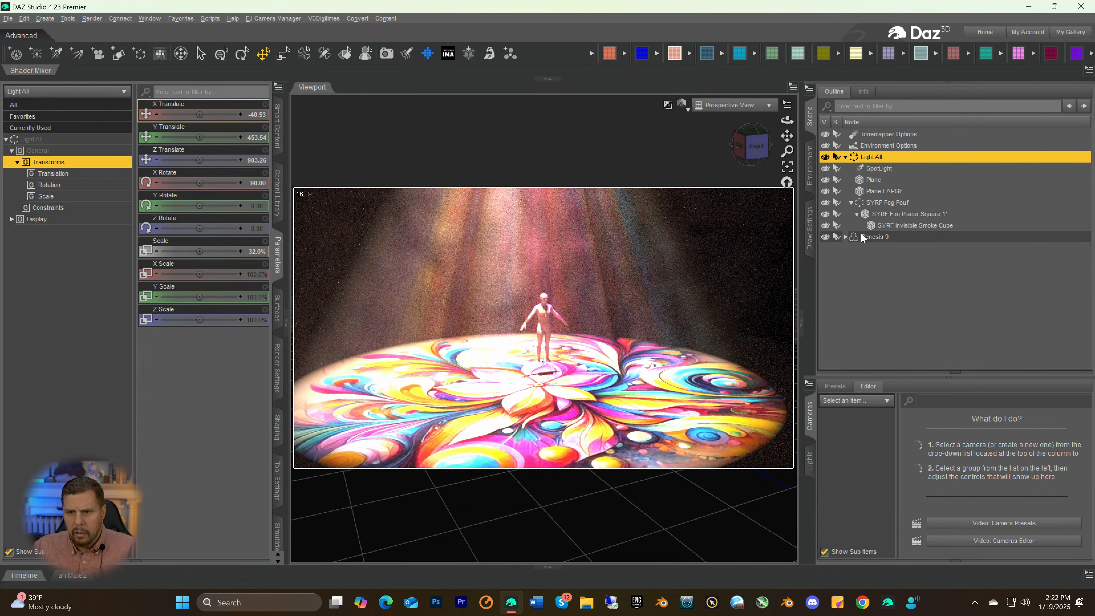
# Check the figure's feet from the side and raise the Light All group to a Y Translate of 483.55 so its floor plane meets them
pyautogui.click(872, 193)
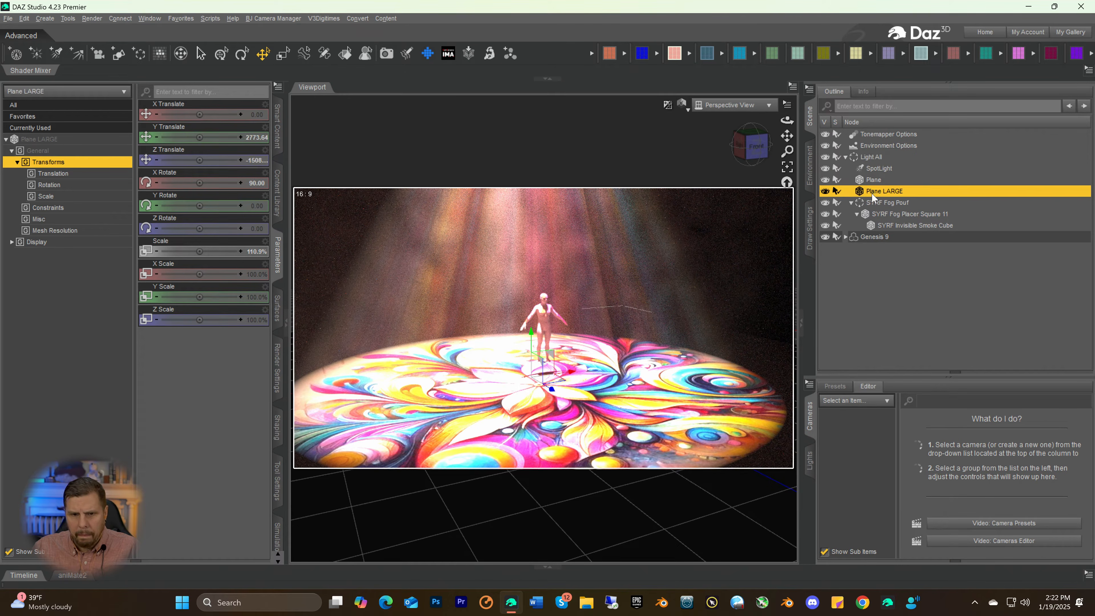
pyautogui.click(762, 160)
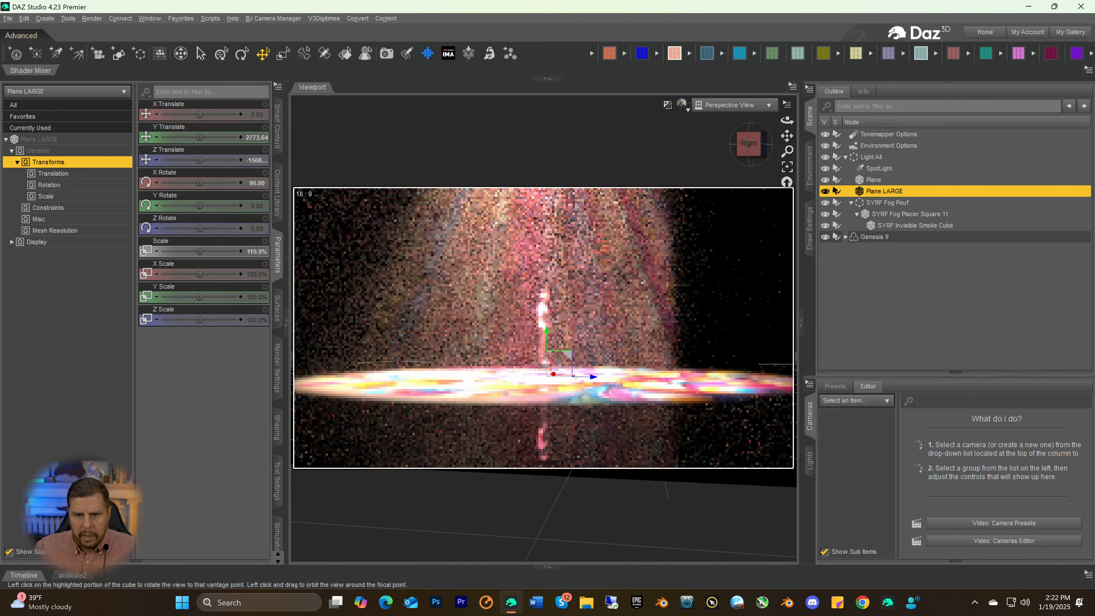
pyautogui.moveTo(762, 160)
pyautogui.mouseDown()
pyautogui.moveTo(761, 170)
pyautogui.moveTo(762, 161)
pyautogui.mouseUp()
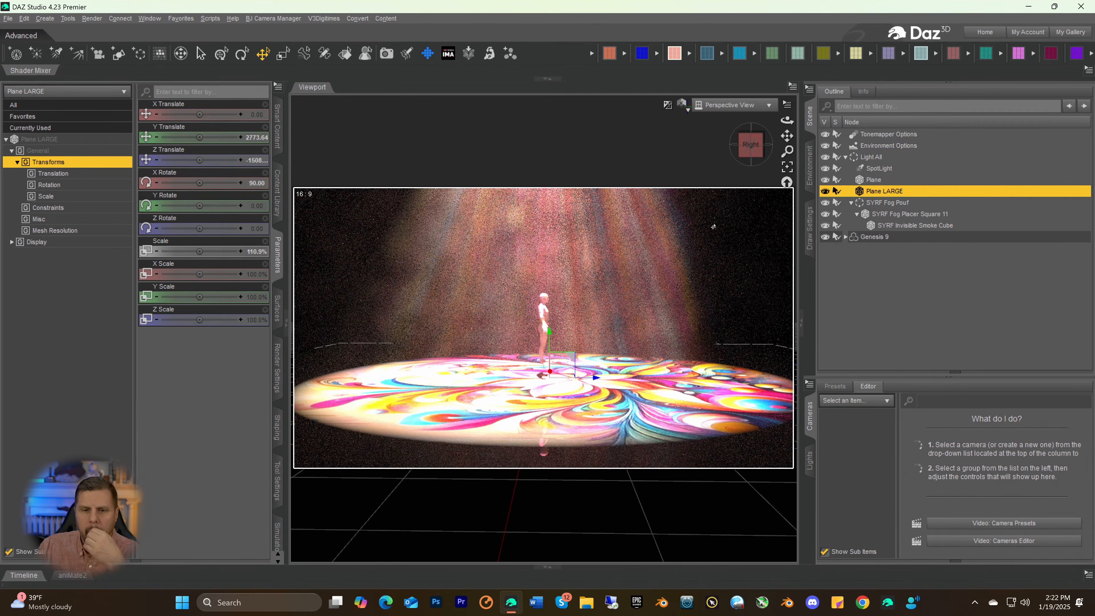
pyautogui.scroll(8, 587, 338)
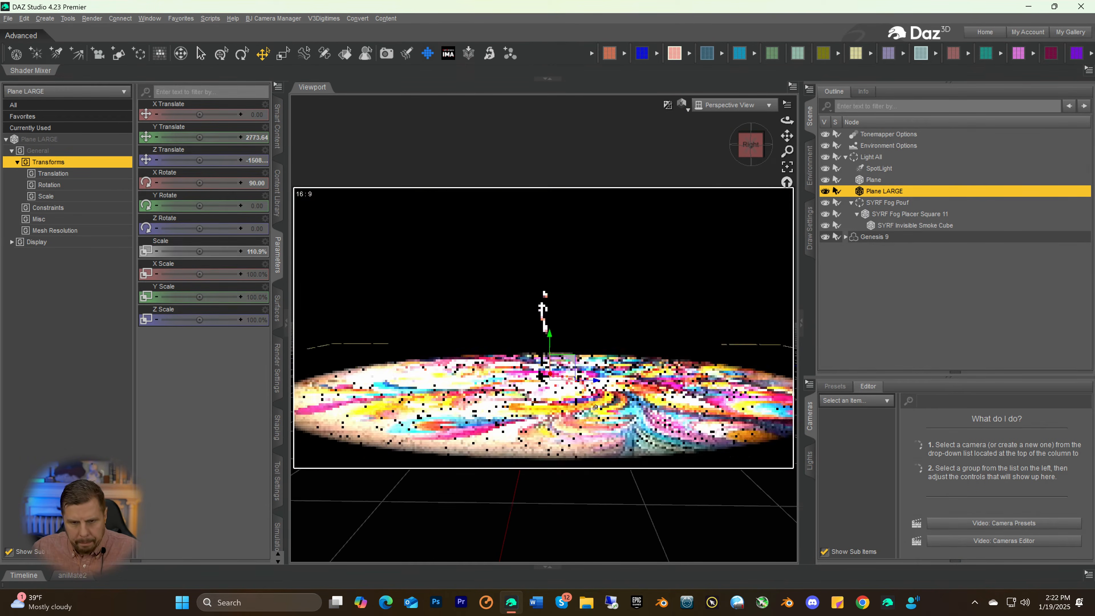
pyautogui.scroll(3, 573, 487)
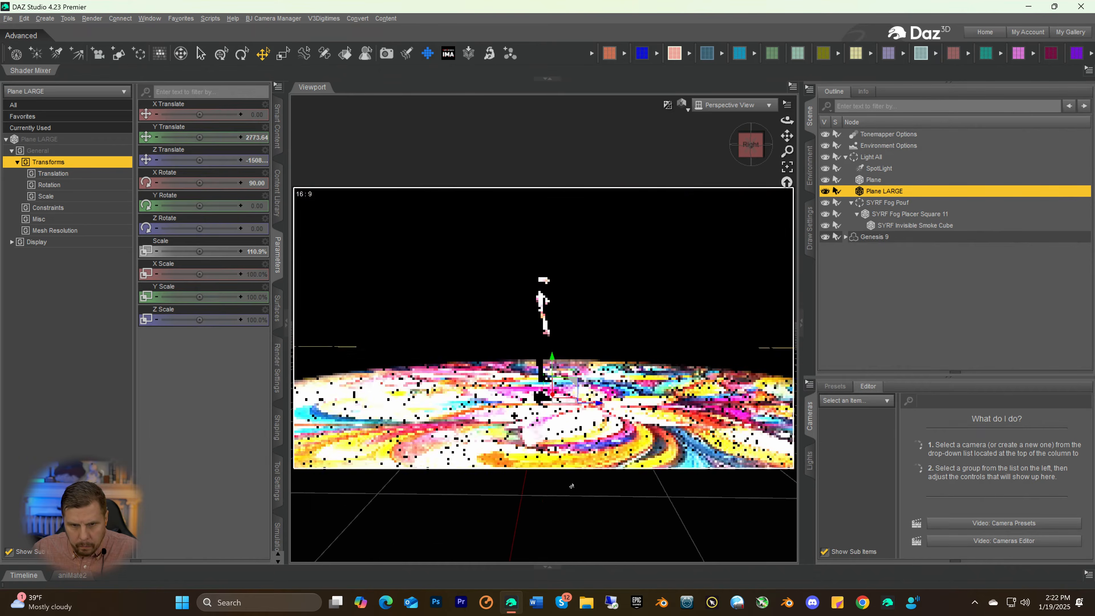
pyautogui.scroll(3, 572, 482)
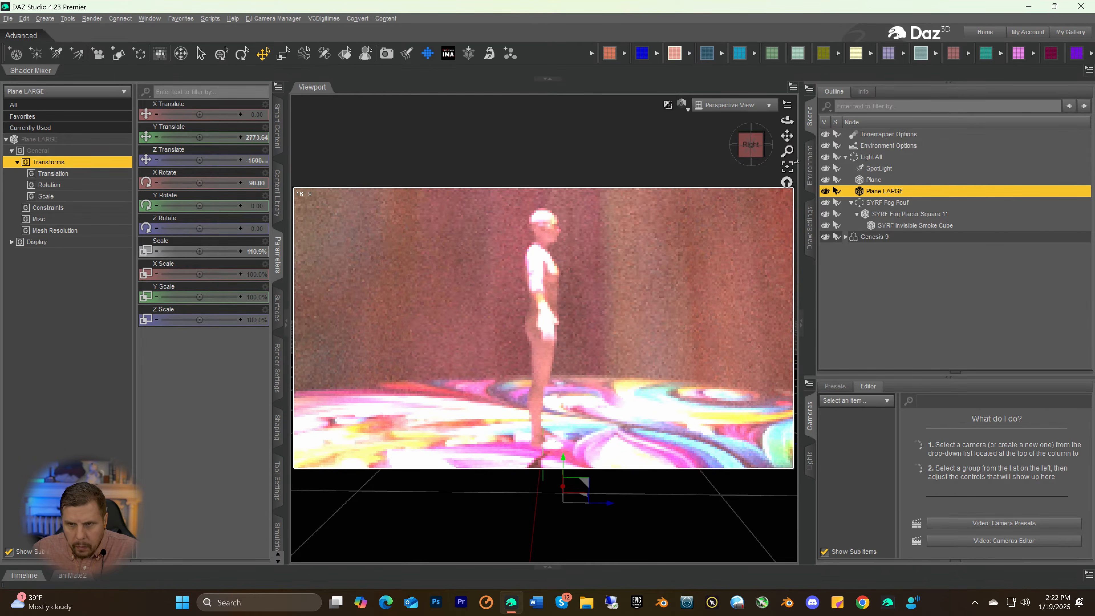
pyautogui.click(872, 158)
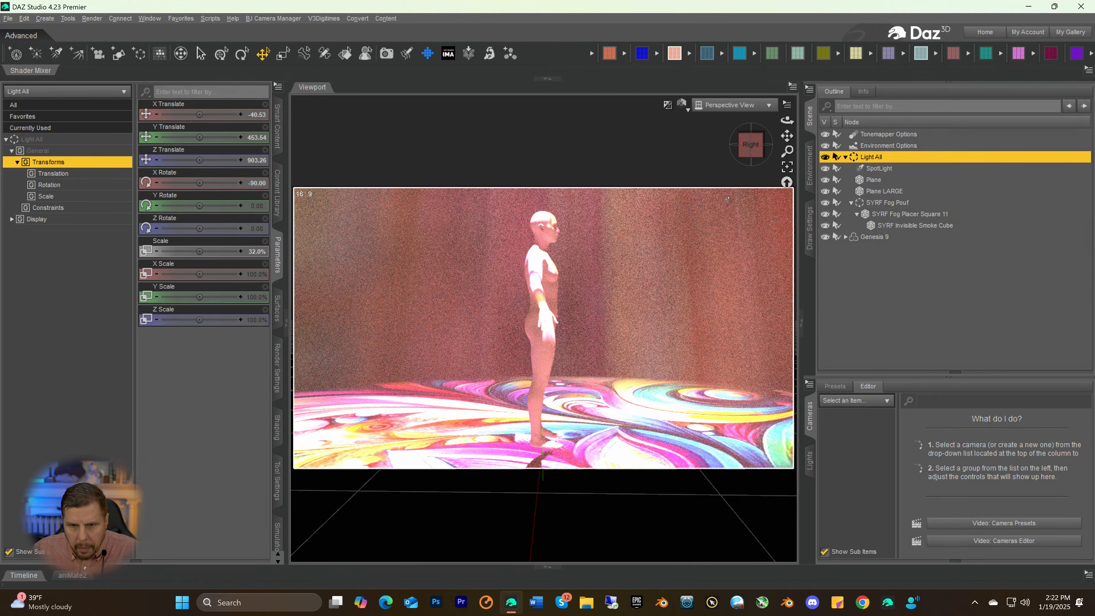
pyautogui.moveTo(788, 136); pyautogui.dragTo(761, 250)
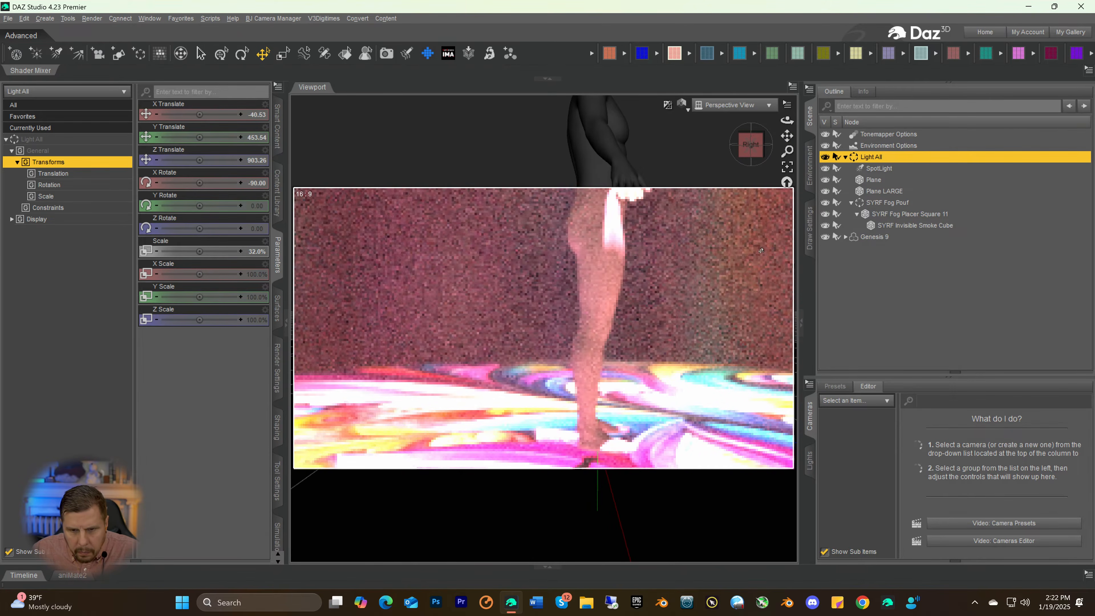
pyautogui.moveTo(772, 202); pyautogui.dragTo(574, 241)
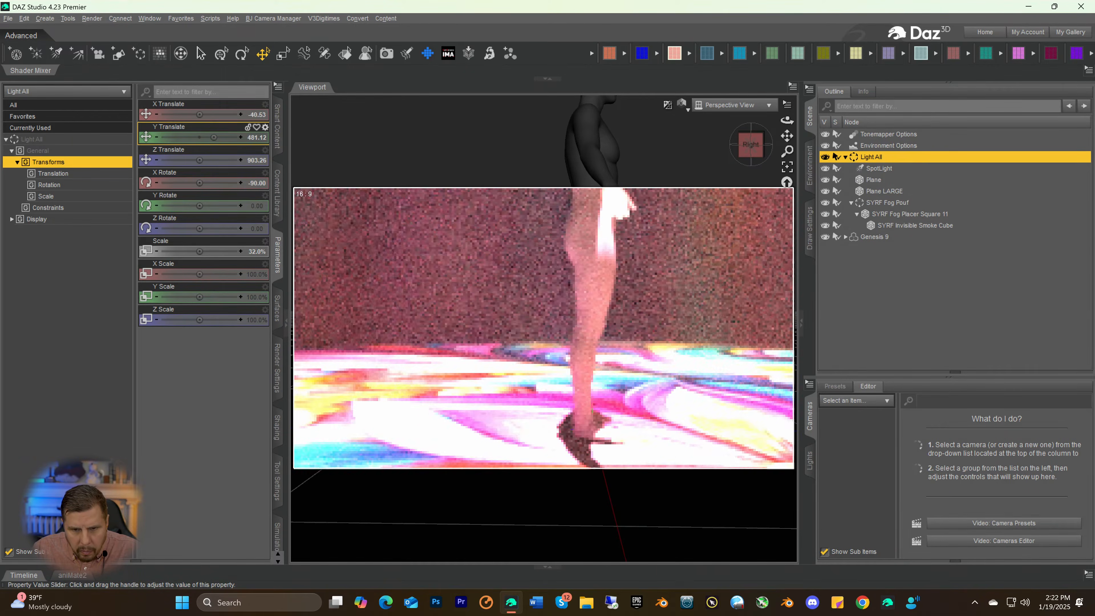
pyautogui.moveTo(214, 137); pyautogui.dragTo(213, 137)
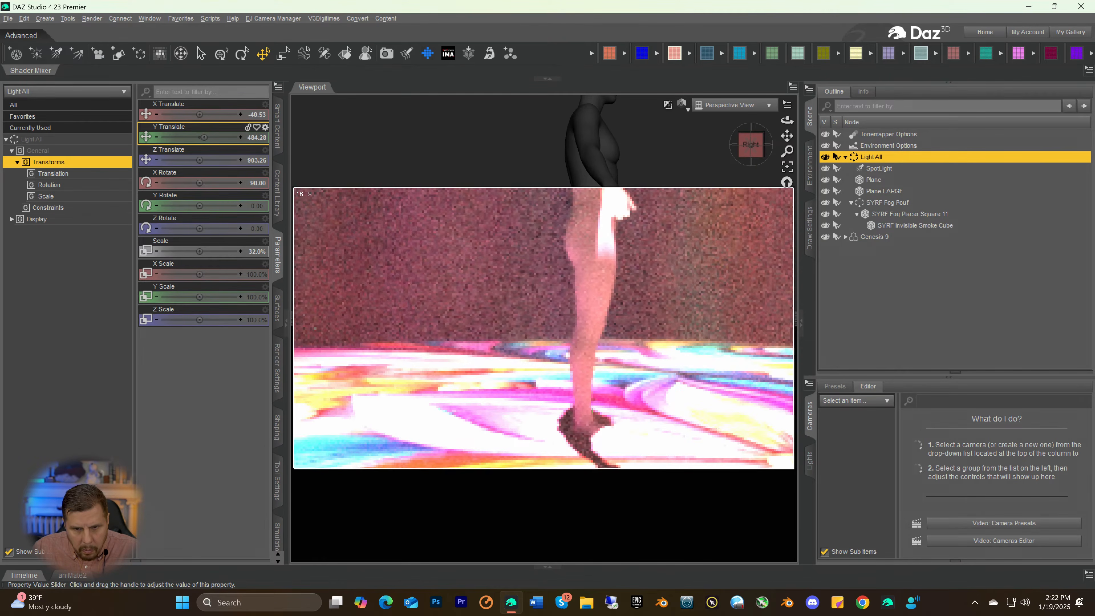
pyautogui.moveTo(200, 137); pyautogui.dragTo(200, 137)
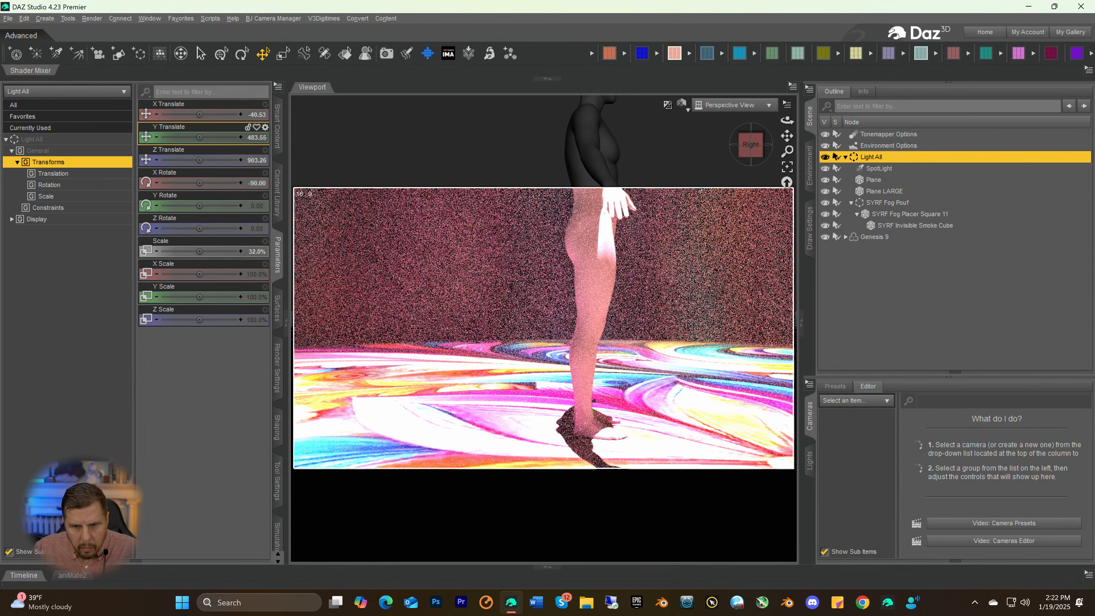
# Review the whole spotlight scene from the front and at an angle, and switch the viewport from Iray to a shaded preview
pyautogui.moveTo(747, 158); pyautogui.dragTo(710, 165)
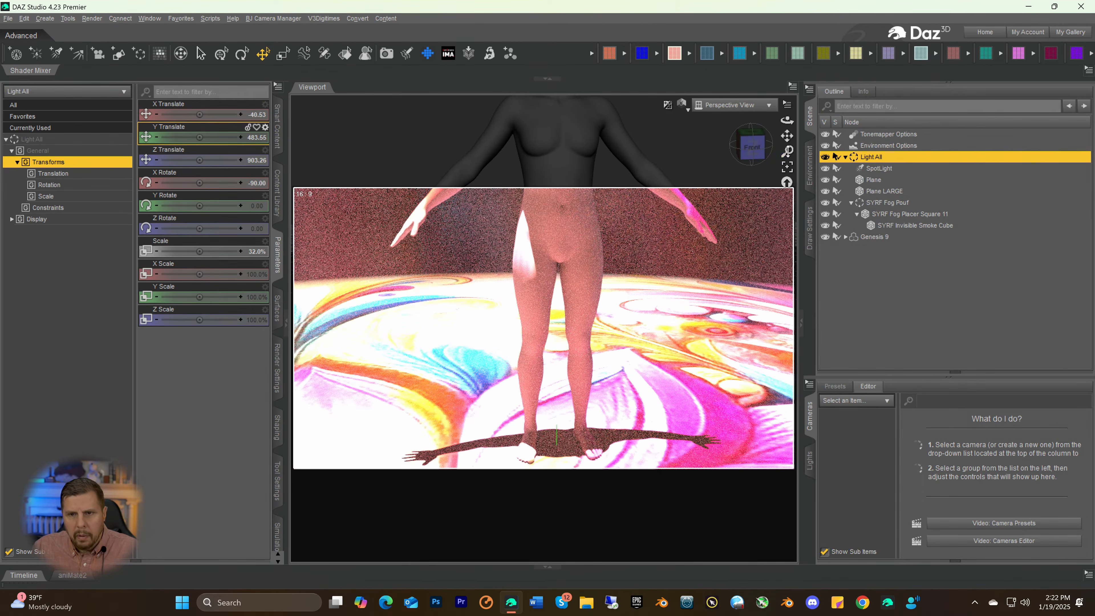
pyautogui.moveTo(788, 151); pyautogui.dragTo(787, 180)
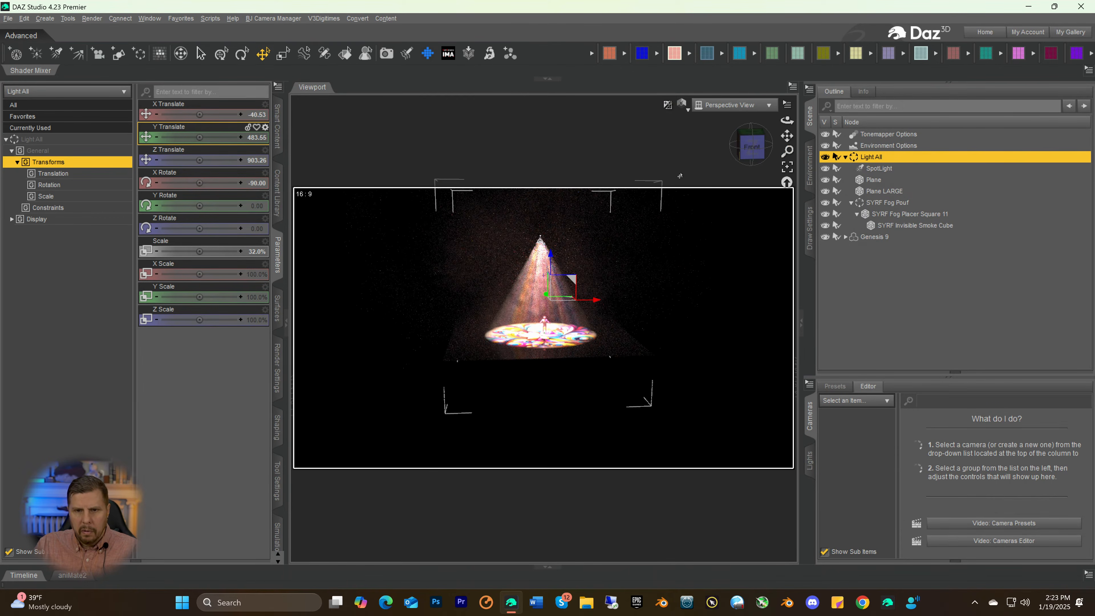
pyautogui.moveTo(745, 152); pyautogui.dragTo(748, 154)
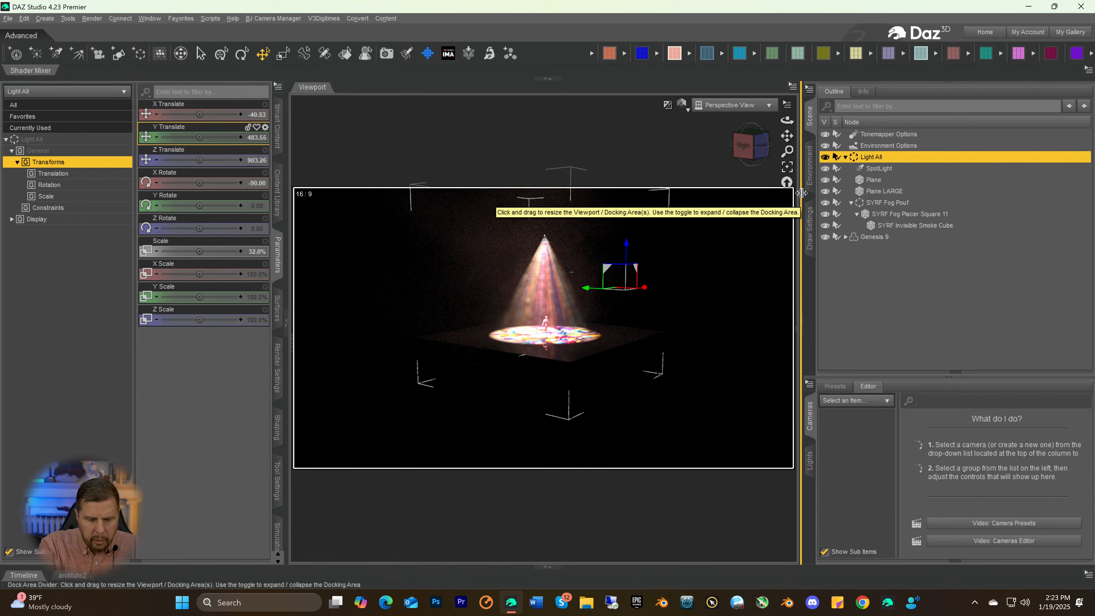
pyautogui.hotkey('ctrl', 'r')
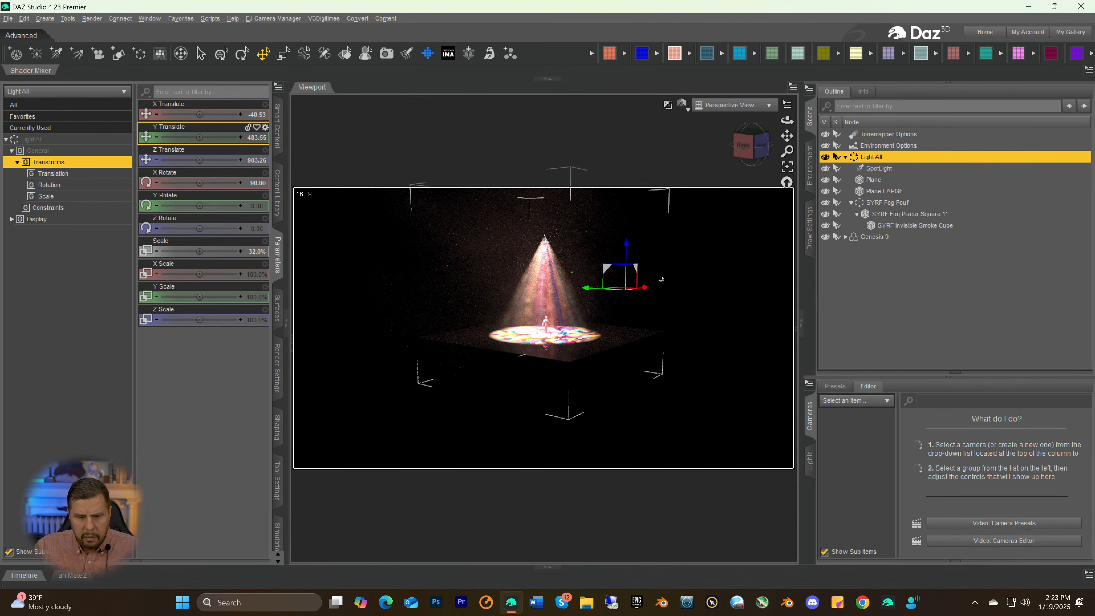
pyautogui.hotkey('ctrl', '9')
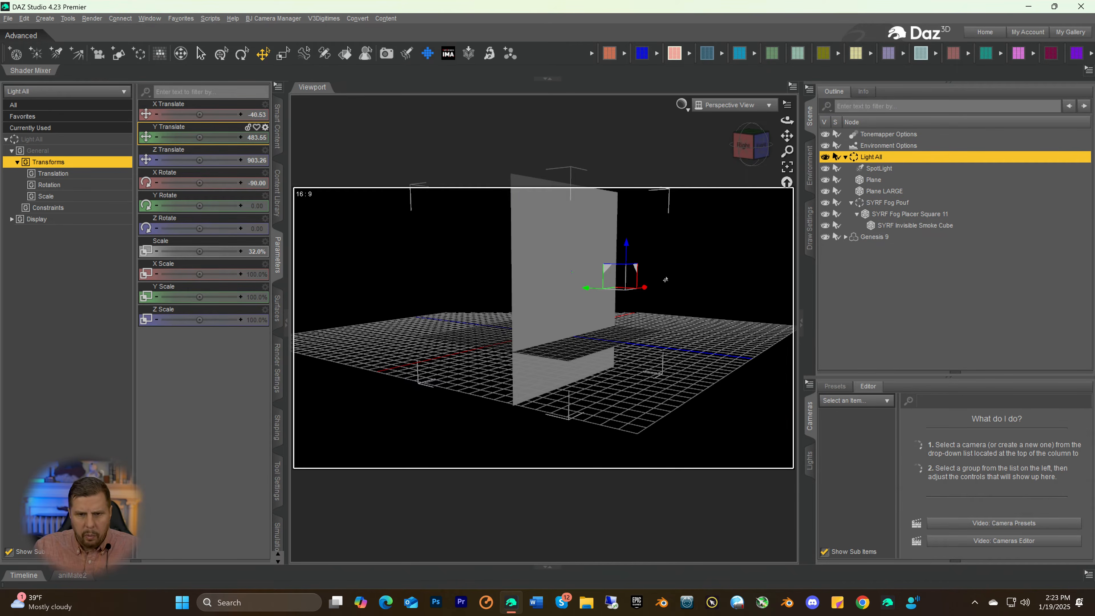
# Rotate the SYRF Fog Placer Square 11 plane flat to an X Rotate of 267.32 and set its Z Translate to -90
pyautogui.click(537, 258)
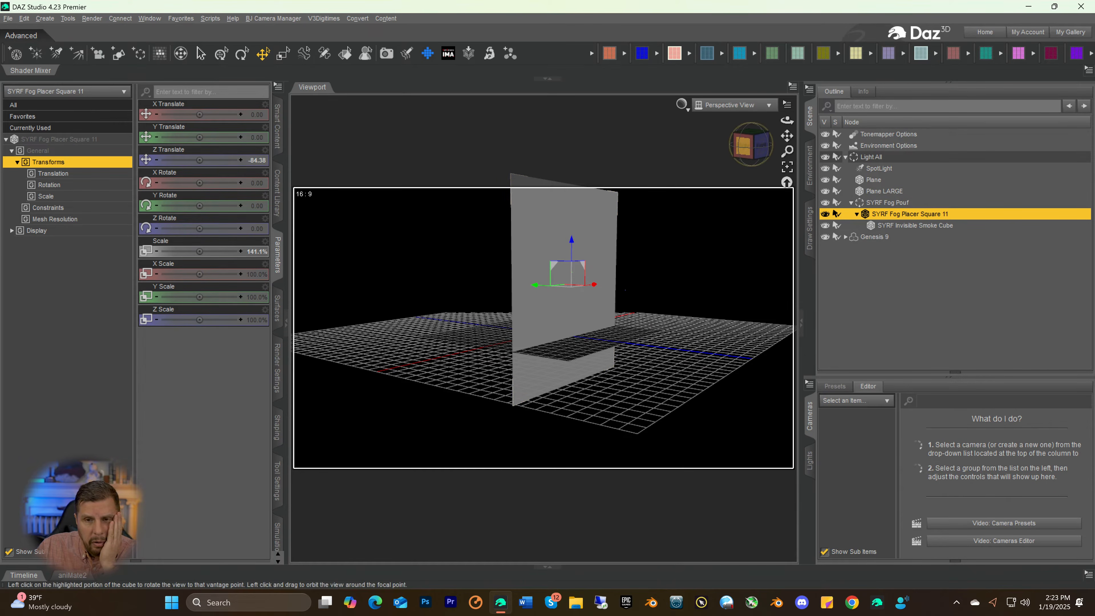
pyautogui.click(744, 146)
pyautogui.moveTo(752, 145)
pyautogui.mouseDown()
pyautogui.moveTo(762, 151)
pyautogui.moveTo(739, 150)
pyautogui.mouseUp()
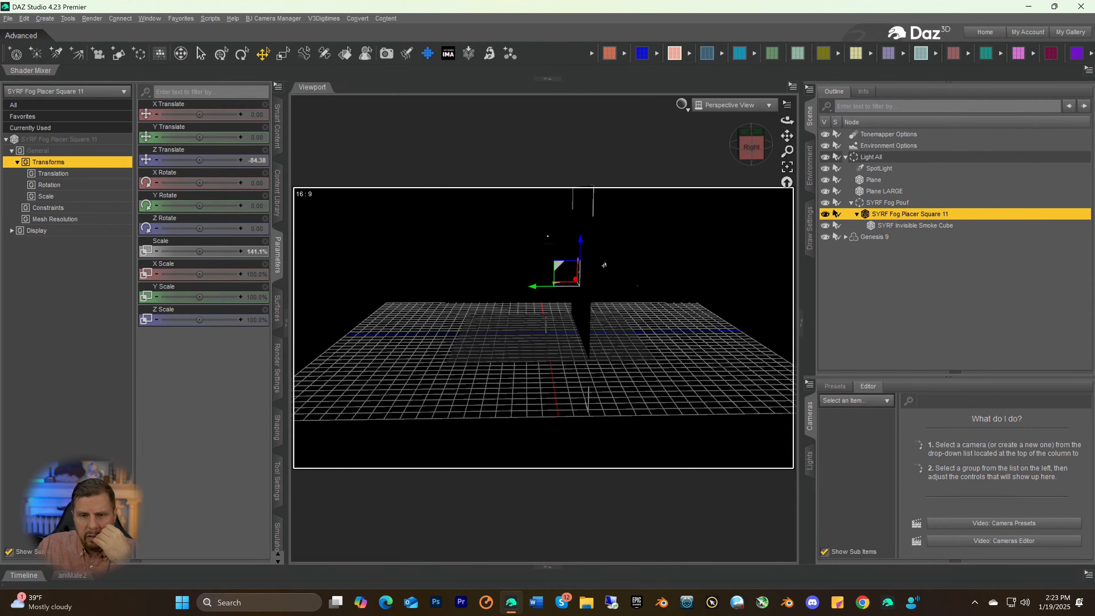
pyautogui.click(241, 55)
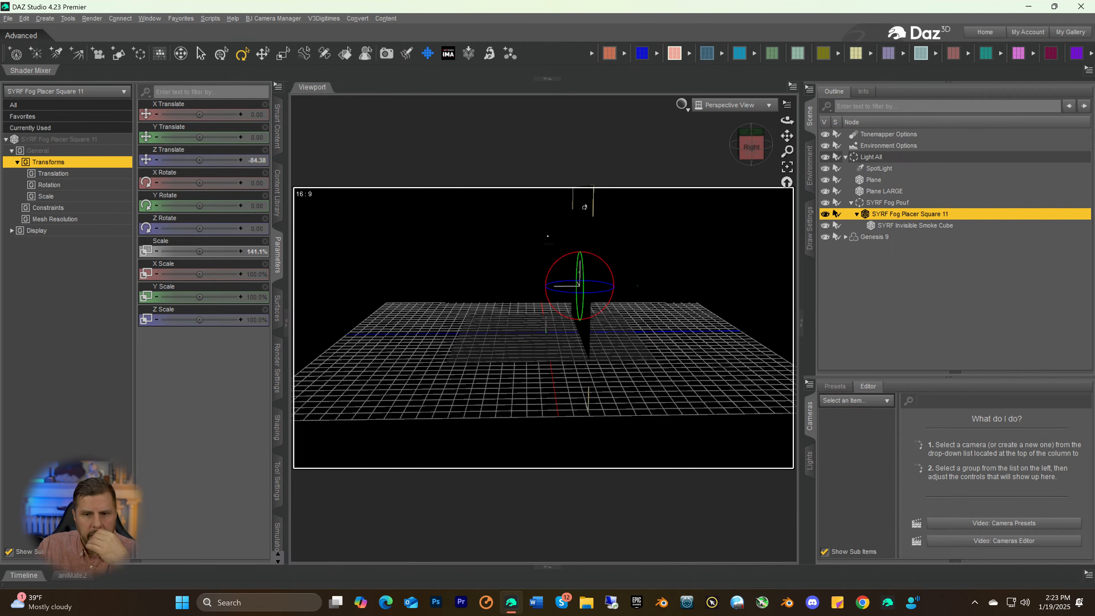
pyautogui.moveTo(606, 267)
pyautogui.mouseDown()
pyautogui.moveTo(629, 285)
pyautogui.moveTo(612, 277)
pyautogui.mouseUp()
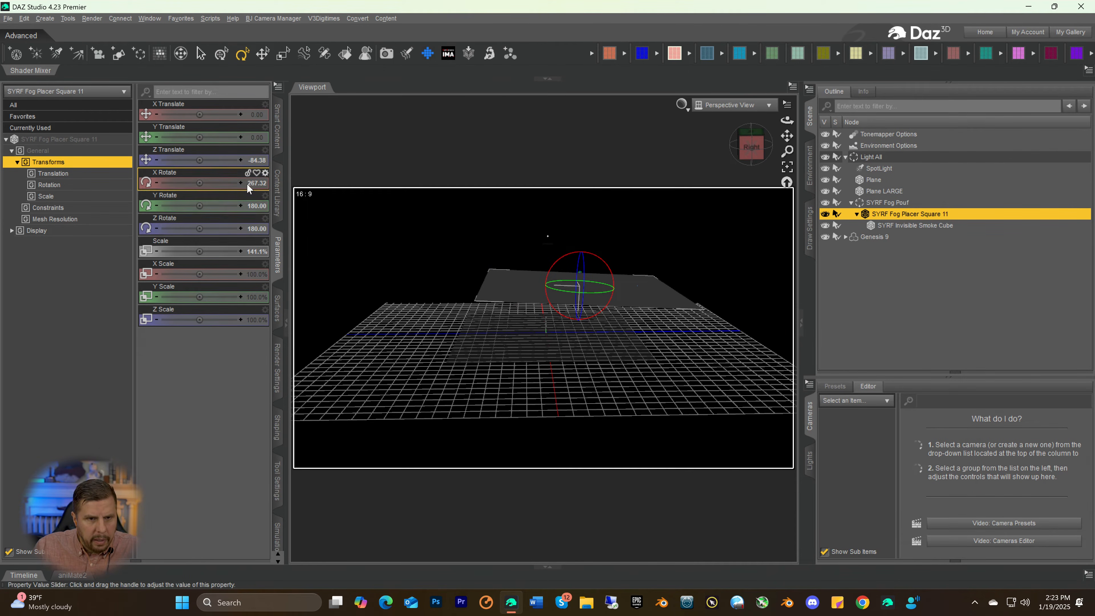
pyautogui.click(255, 161)
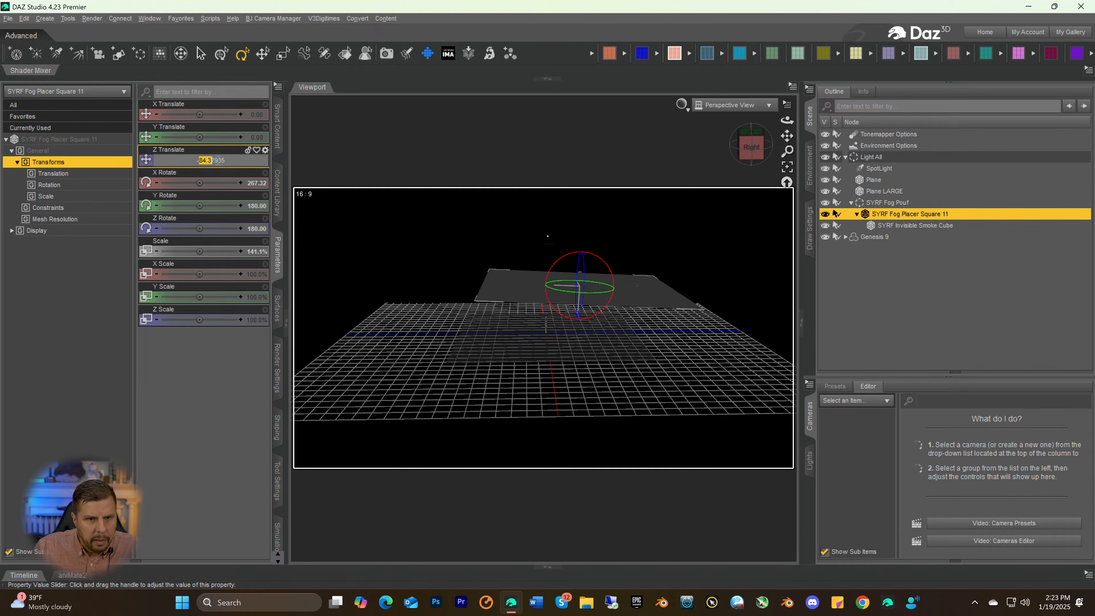
pyautogui.press('Return')
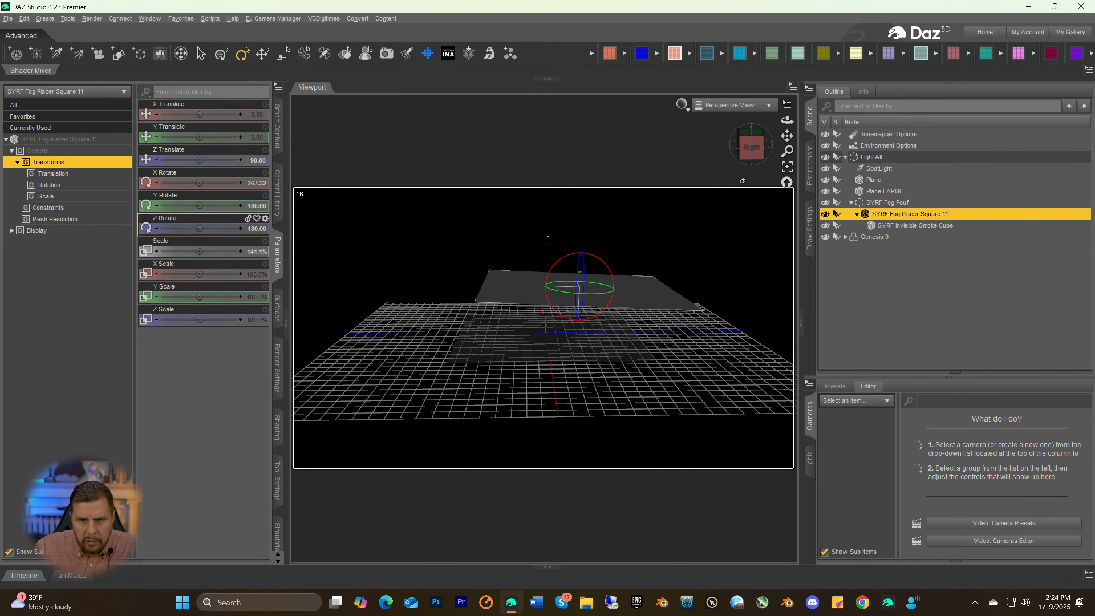
# Lower the fog placer plane to the floor grid at Y Translate 258.12 and Z Translate -369.88, and level it to an X Rotate of -90.12
pyautogui.moveTo(752, 155); pyautogui.dragTo(753, 144)
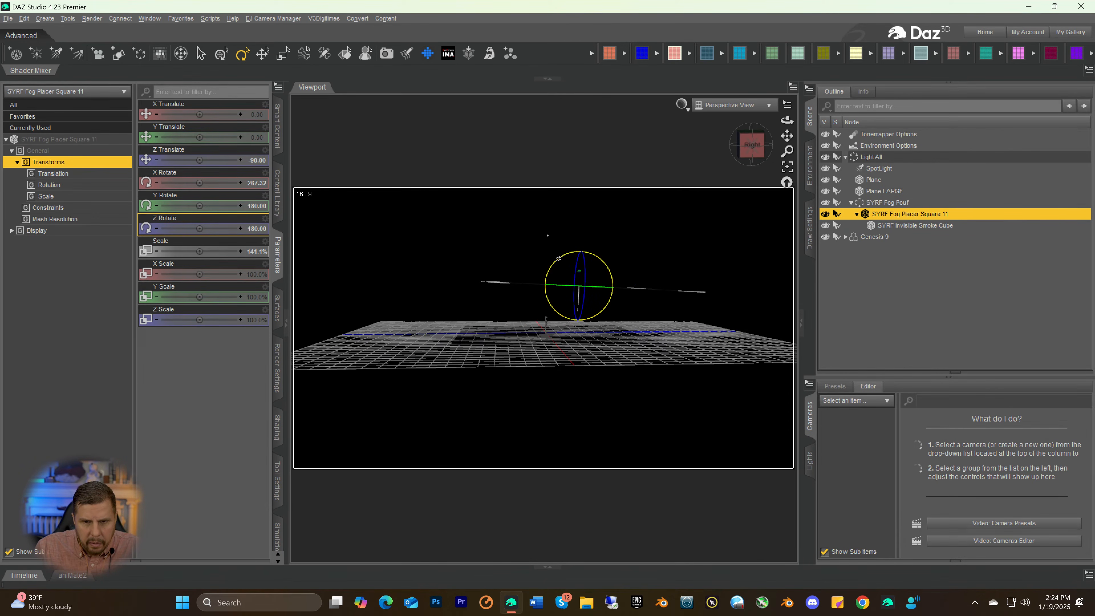
pyautogui.moveTo(558, 261); pyautogui.dragTo(559, 263)
pyautogui.click(262, 54)
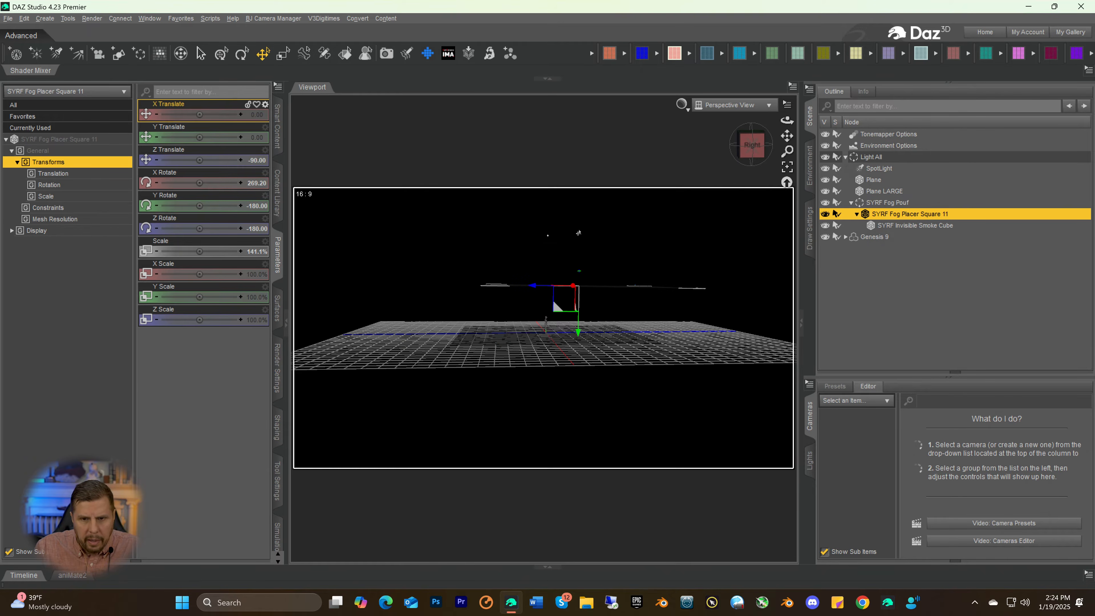
pyautogui.moveTo(536, 287); pyautogui.dragTo(550, 377)
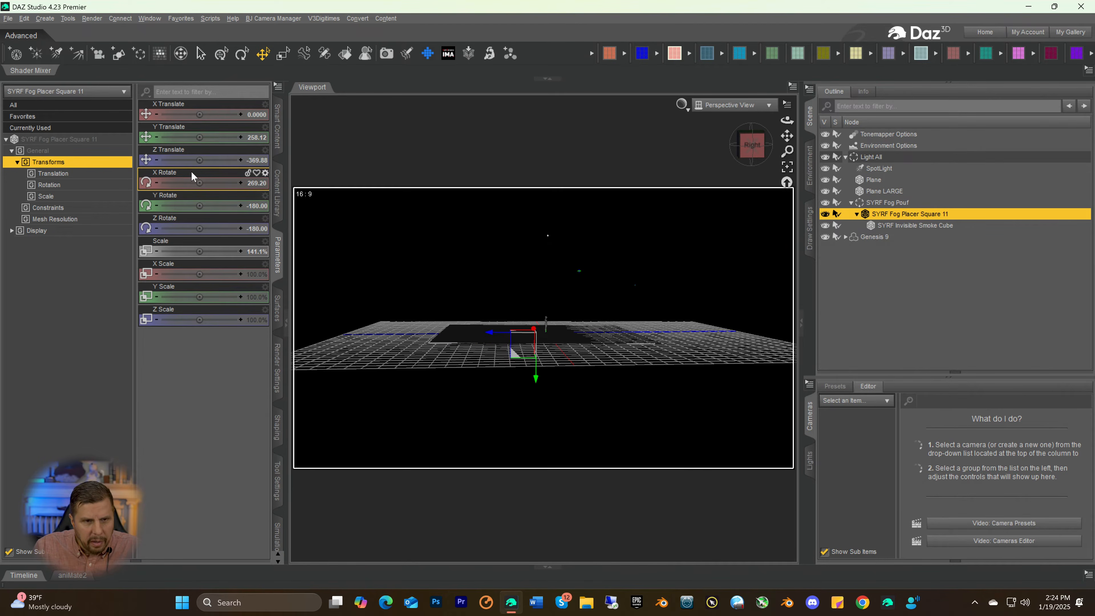
pyautogui.click(247, 56)
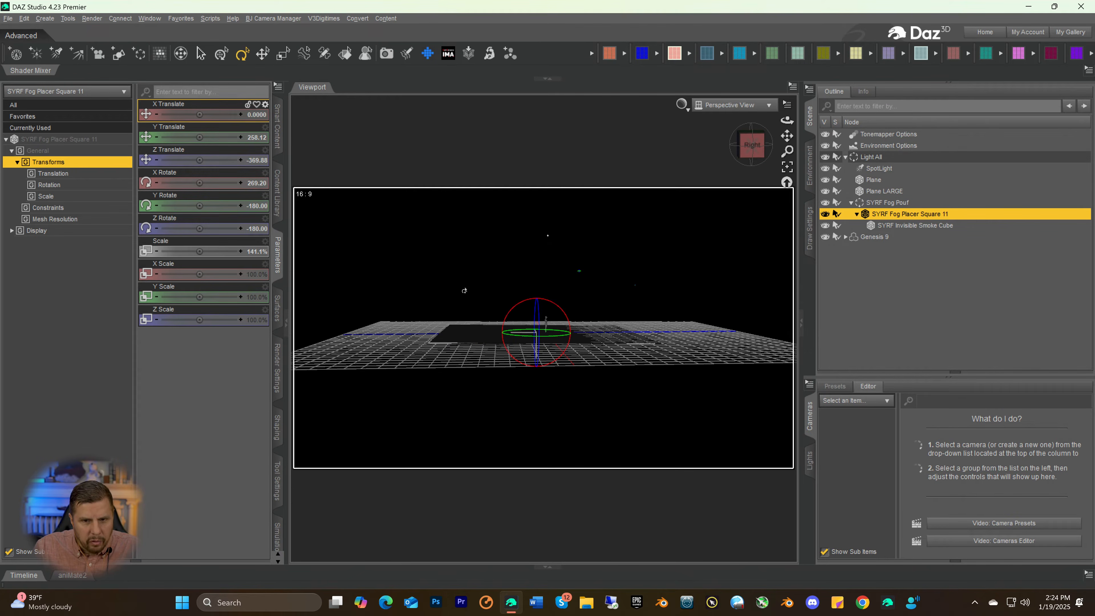
pyautogui.moveTo(501, 316); pyautogui.dragTo(504, 320)
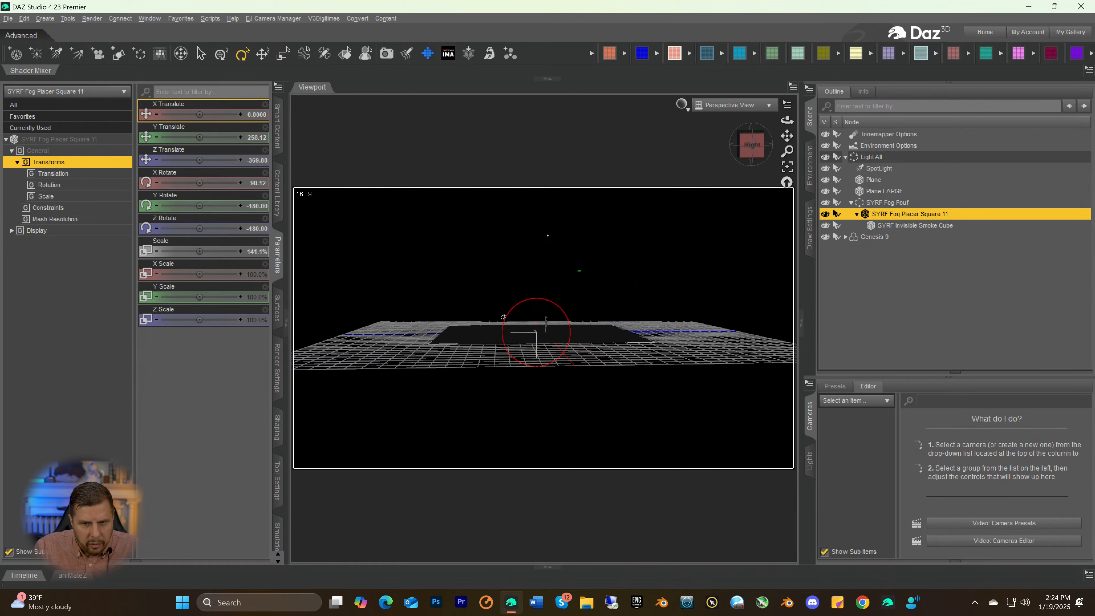
# Return the viewport to the Iray preview from the front and delete the SYRF Fog Pouf group
pyautogui.click(887, 228)
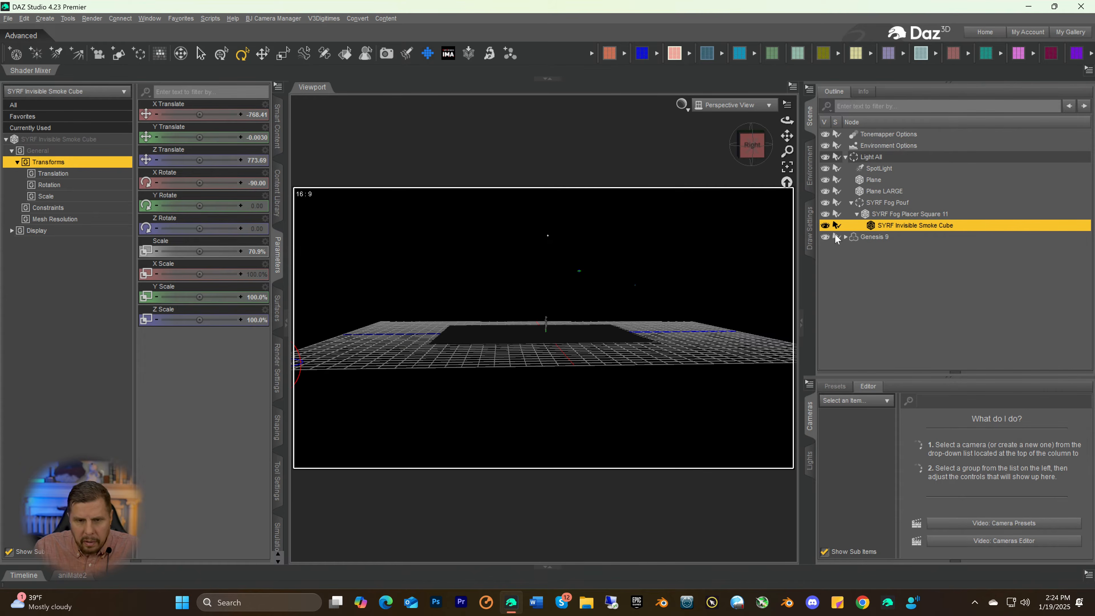
pyautogui.moveTo(752, 149); pyautogui.dragTo(809, 153)
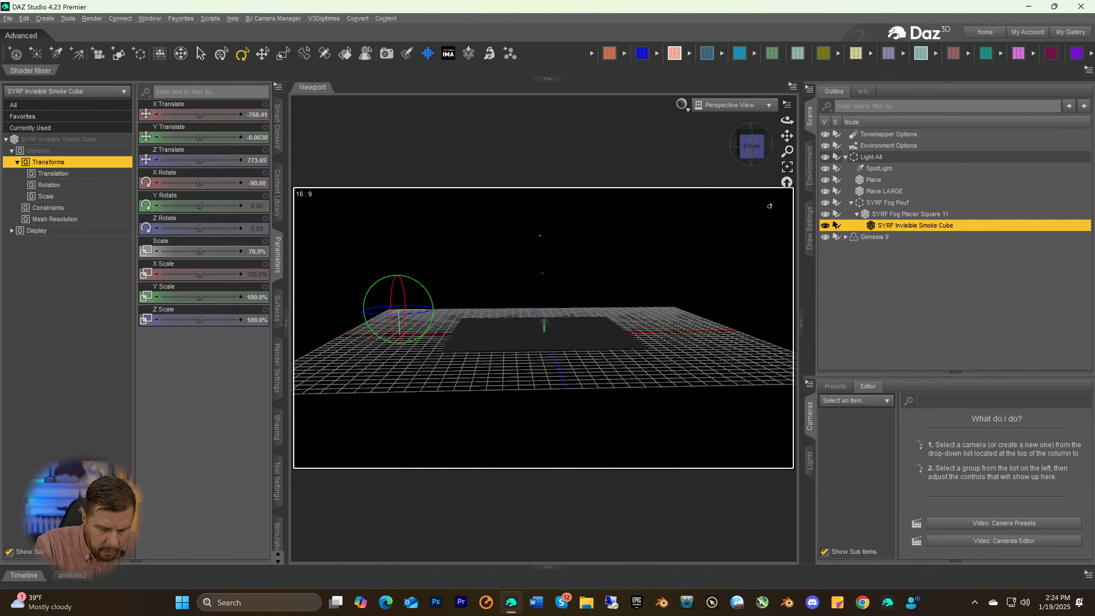
pyautogui.hotkey('ctrl', '0')
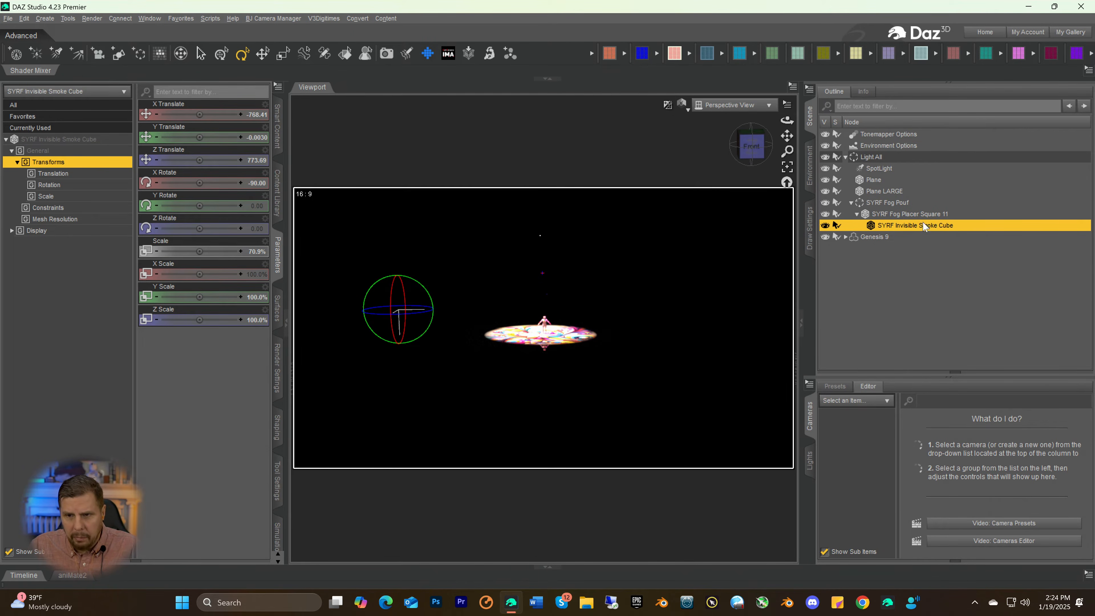
pyautogui.click(880, 204)
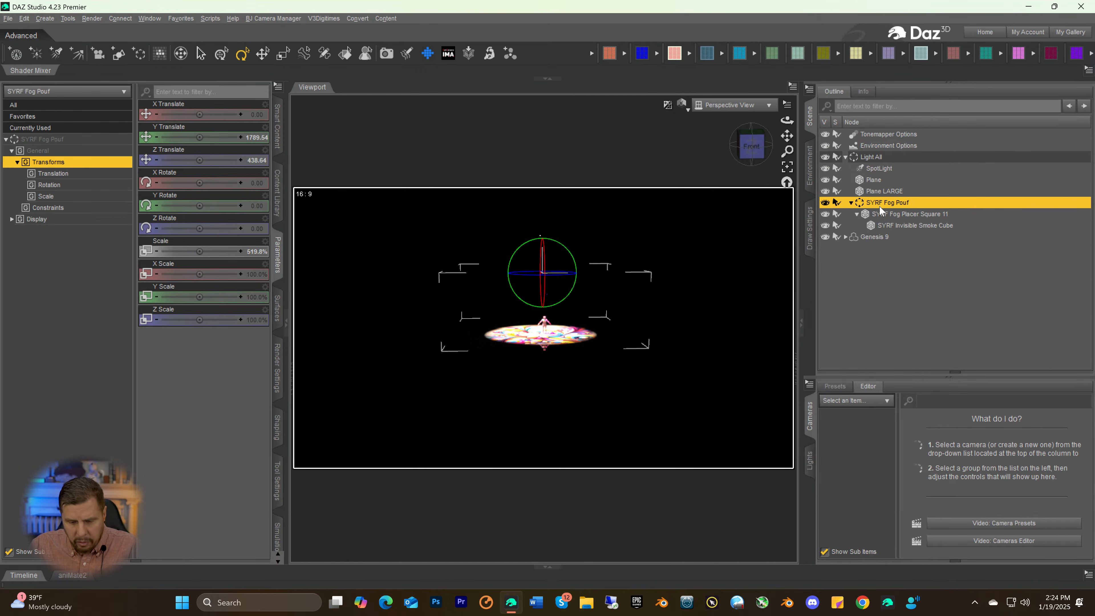
pyautogui.press('Delete')
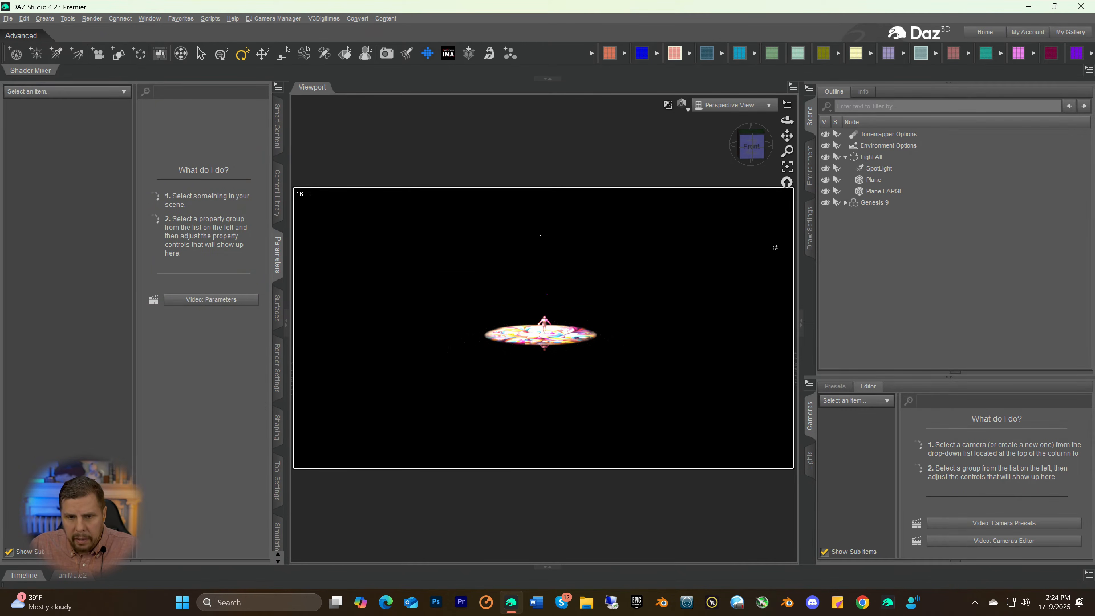
# Set the SpotLight's Luminous Flux to 59991504 lumens
pyautogui.click(868, 167)
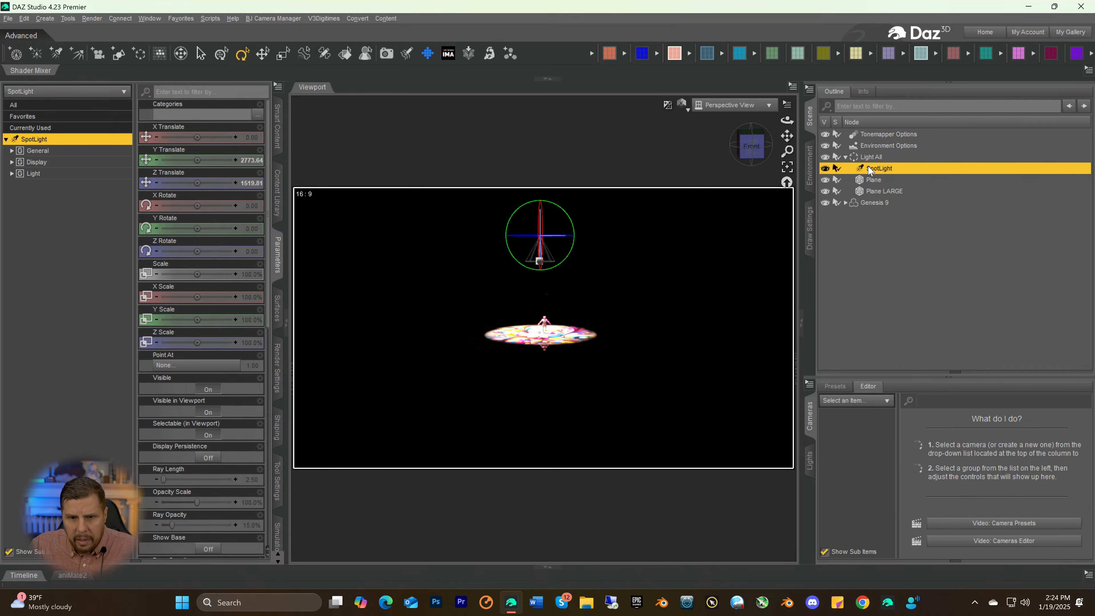
pyautogui.scroll(-10, 212, 388)
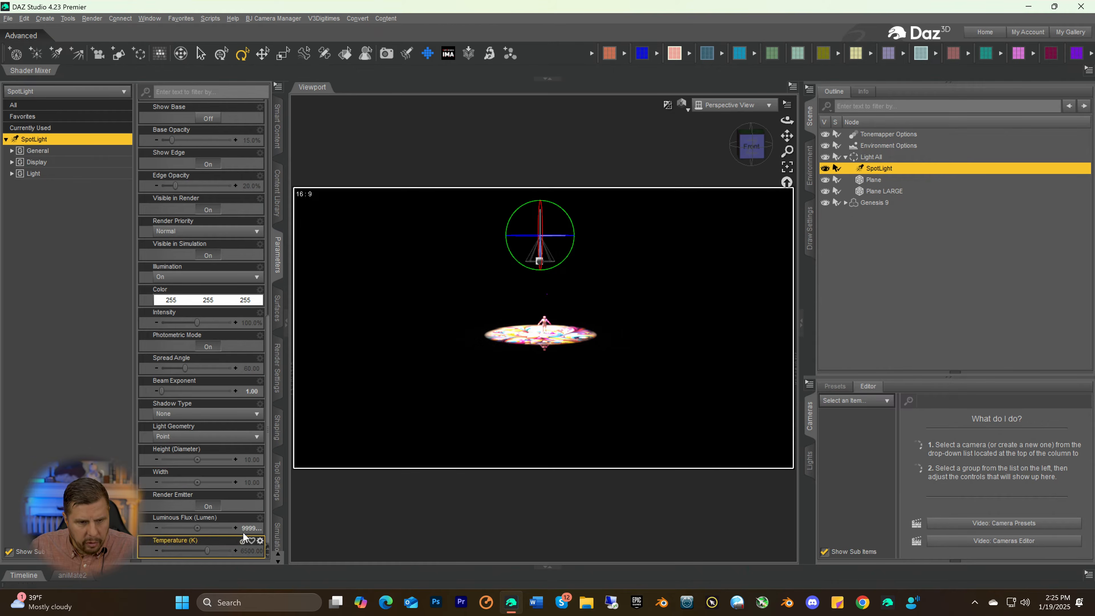
pyautogui.click(244, 530)
pyautogui.click(192, 528)
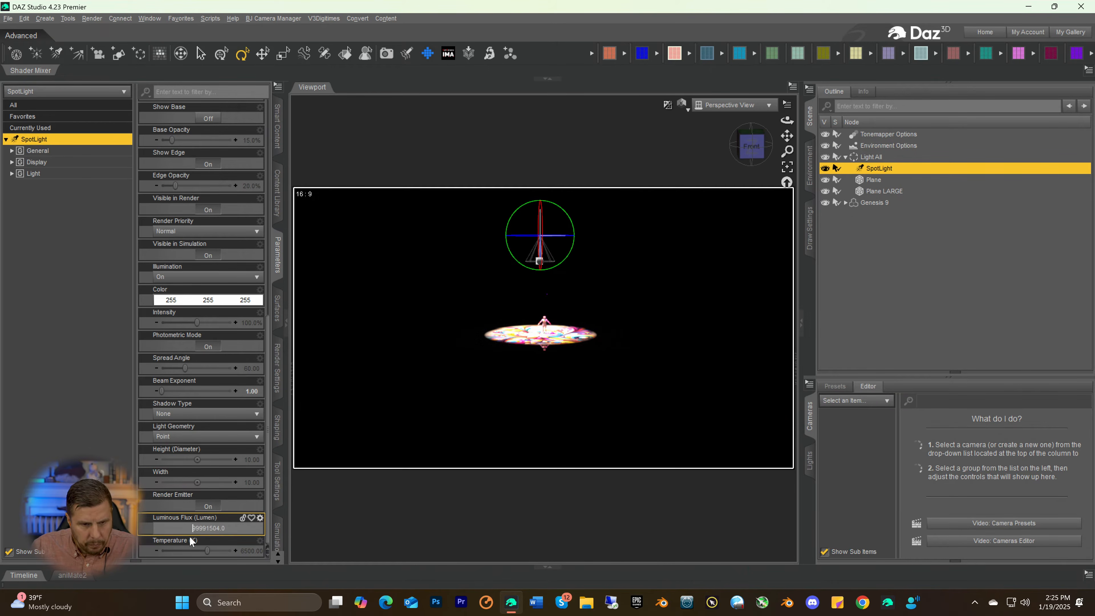
pyautogui.press('Delete')
pyautogui.write('5')
pyautogui.press('Return')
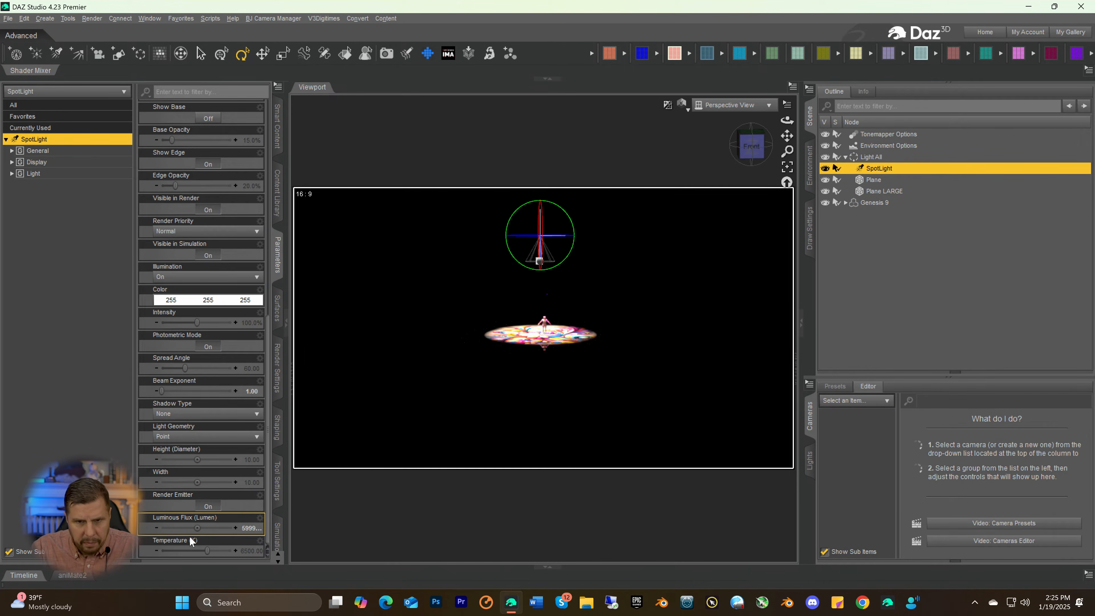
# Set the SpotLight's Luminous Flux to 19991504 lumens and check the projected image from slightly above
pyautogui.click(237, 529)
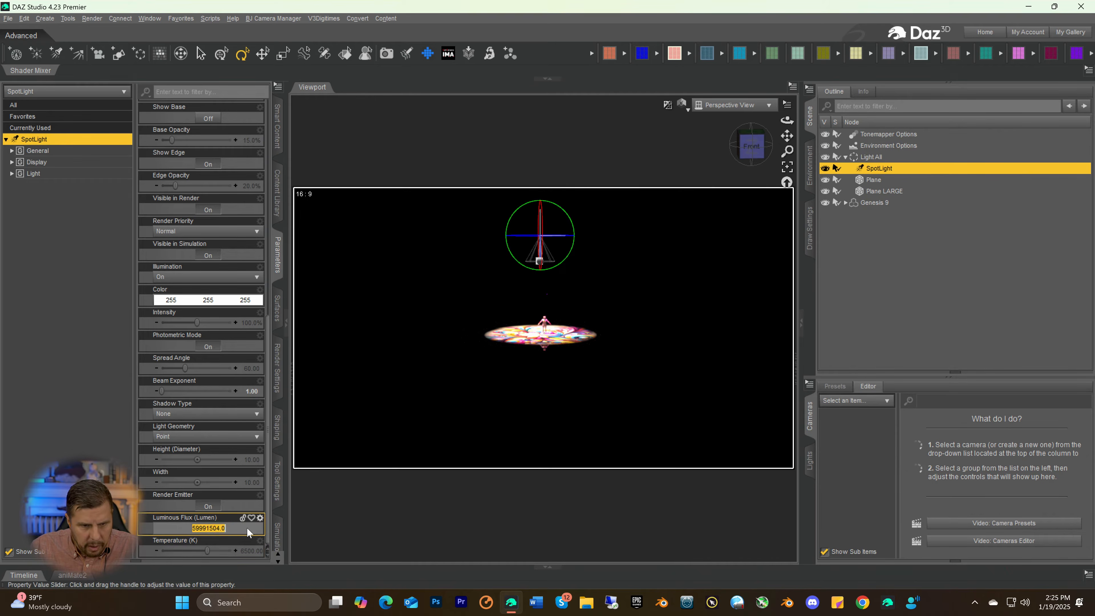
pyautogui.click(188, 533)
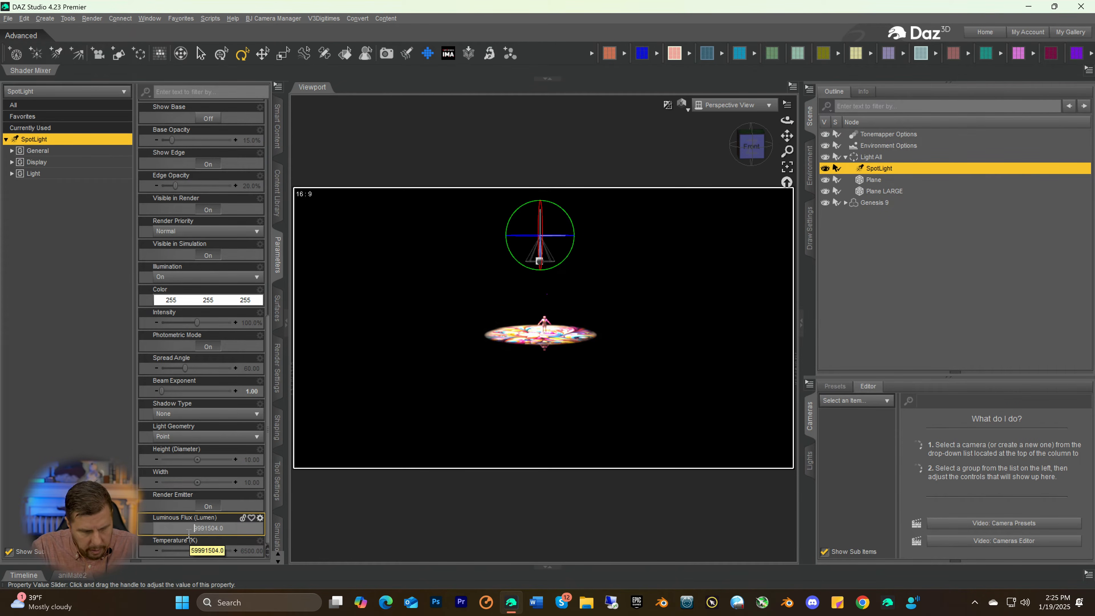
pyautogui.press('Delete')
pyautogui.write('1')
pyautogui.press('Return')
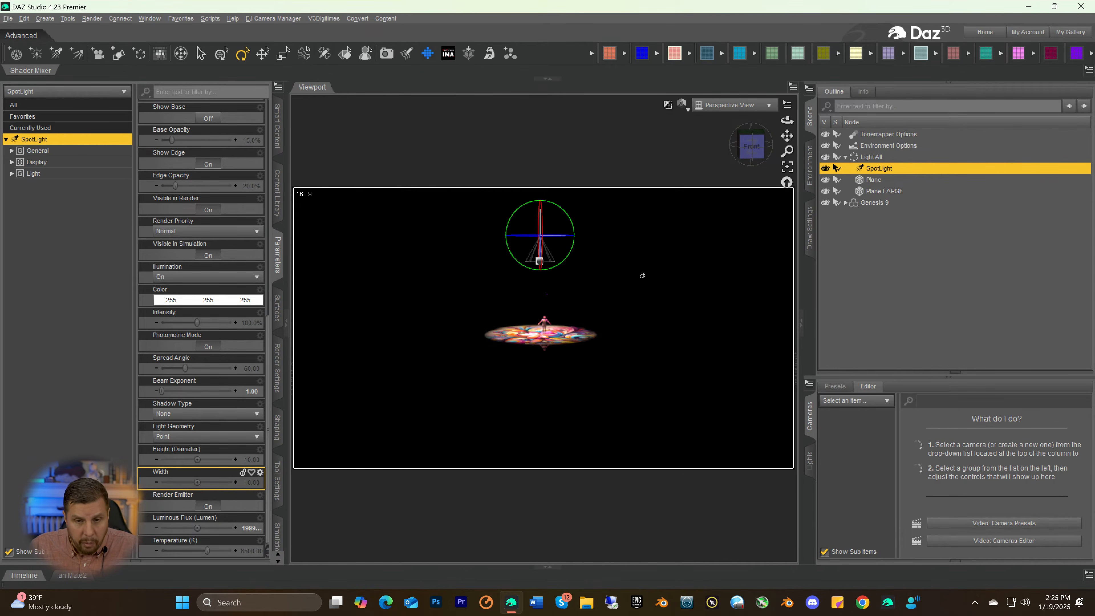
pyautogui.moveTo(753, 149); pyautogui.dragTo(749, 147)
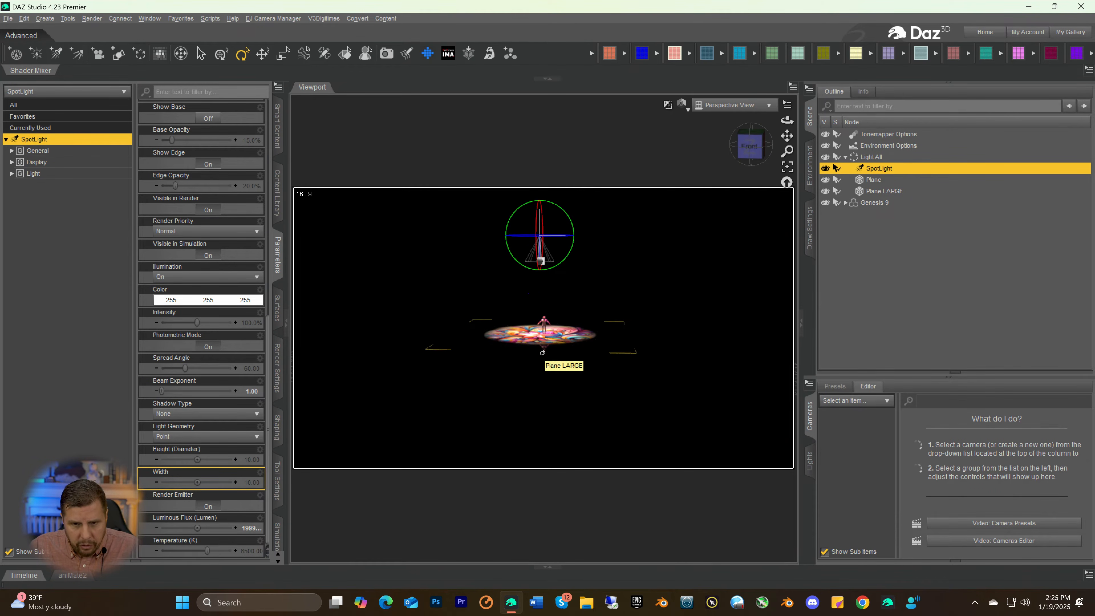
pyautogui.click(751, 151)
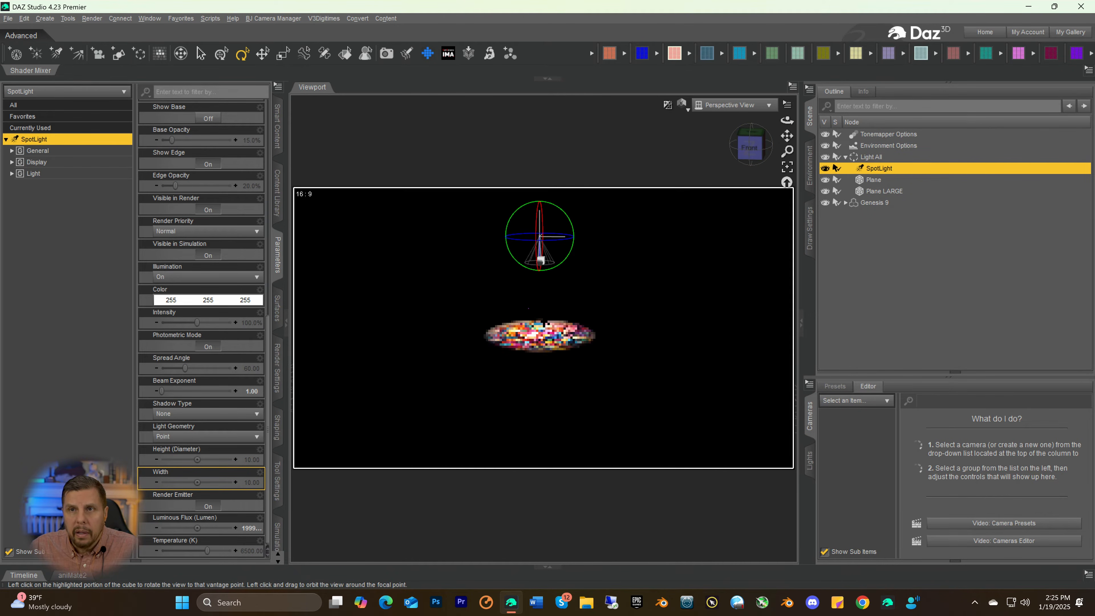
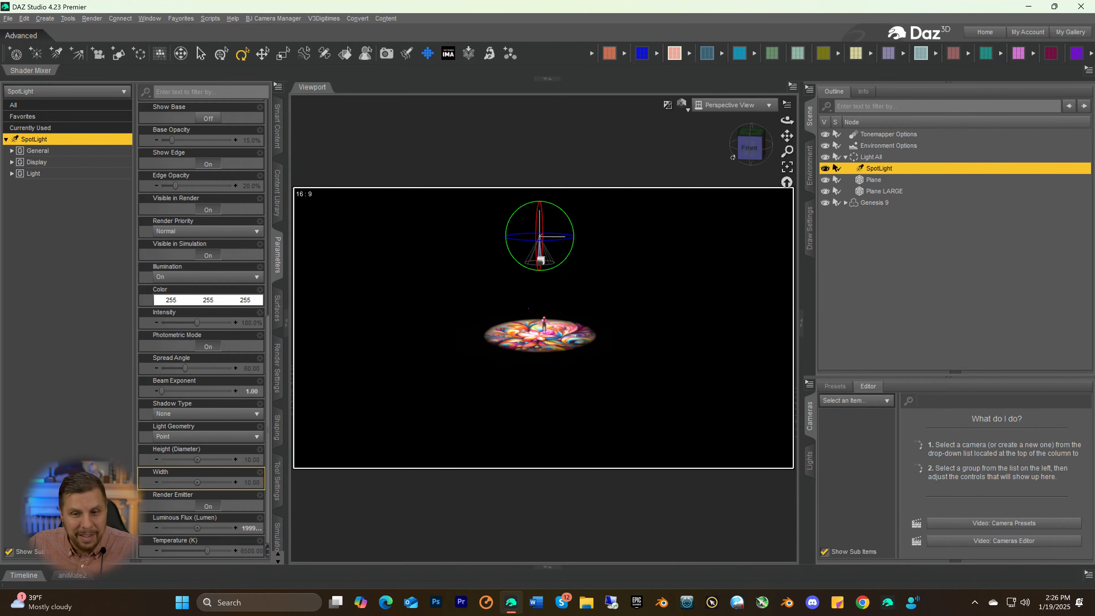
# Move the Light All group to X Translate 23.94 and Z Translate 857.84, checking the projection's centring from above
pyautogui.click(876, 158)
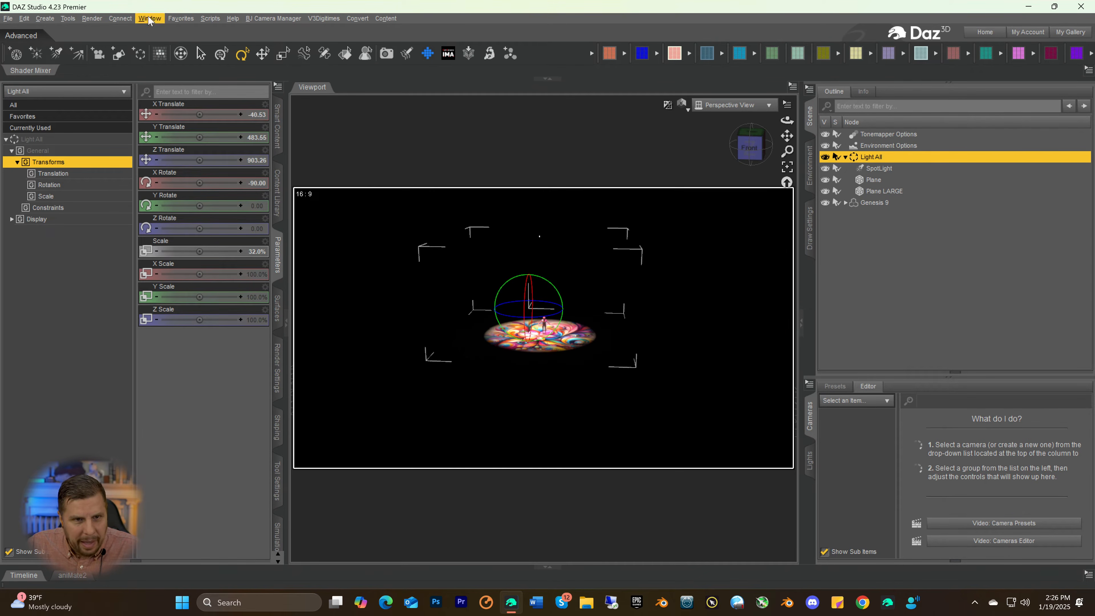
pyautogui.click(263, 54)
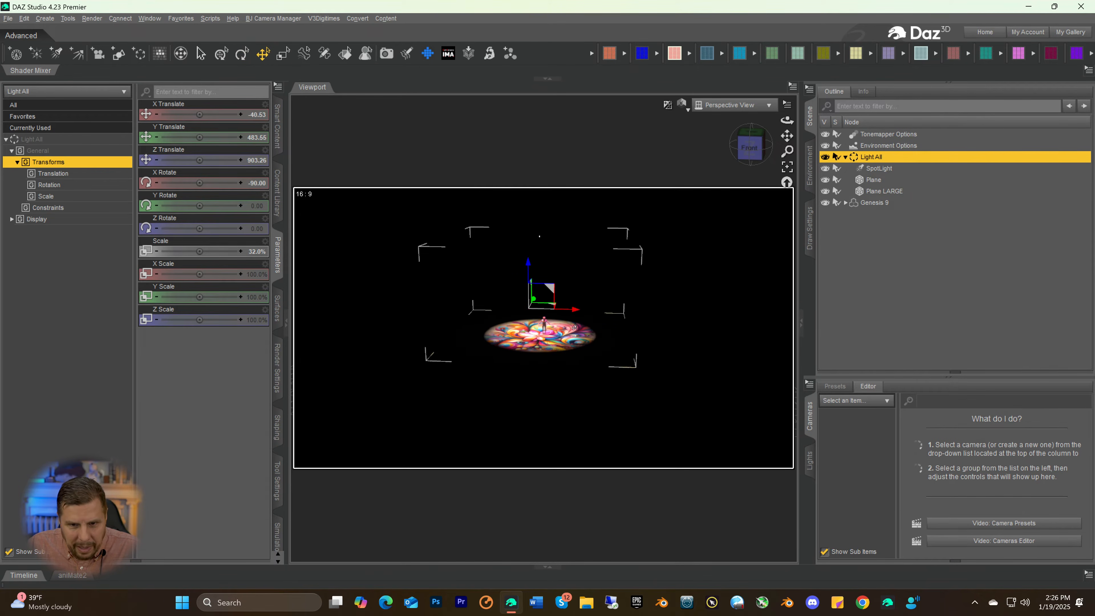
pyautogui.moveTo(574, 315)
pyautogui.mouseDown()
pyautogui.moveTo(583, 312)
pyautogui.moveTo(539, 300)
pyautogui.moveTo(583, 309)
pyautogui.mouseUp()
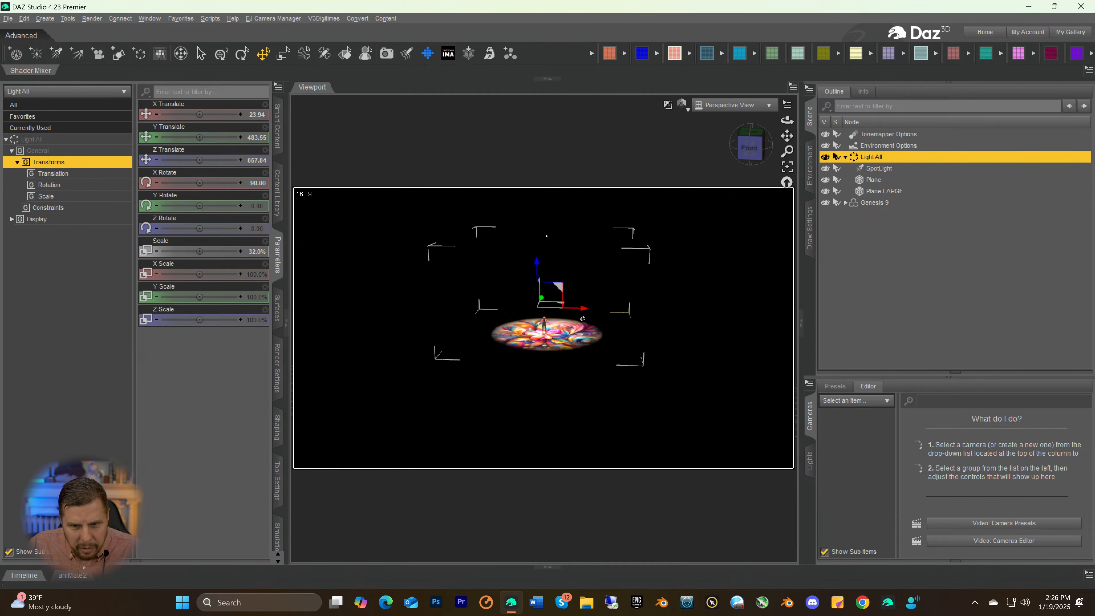
pyautogui.moveTo(741, 166); pyautogui.dragTo(755, 216)
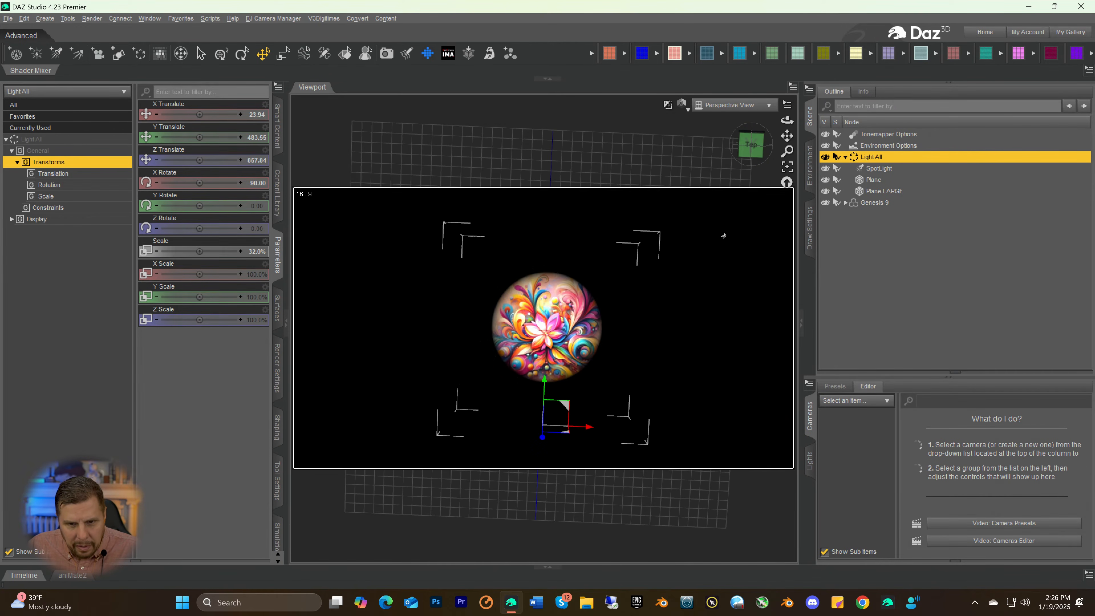
pyautogui.moveTo(756, 158); pyautogui.dragTo(756, 151)
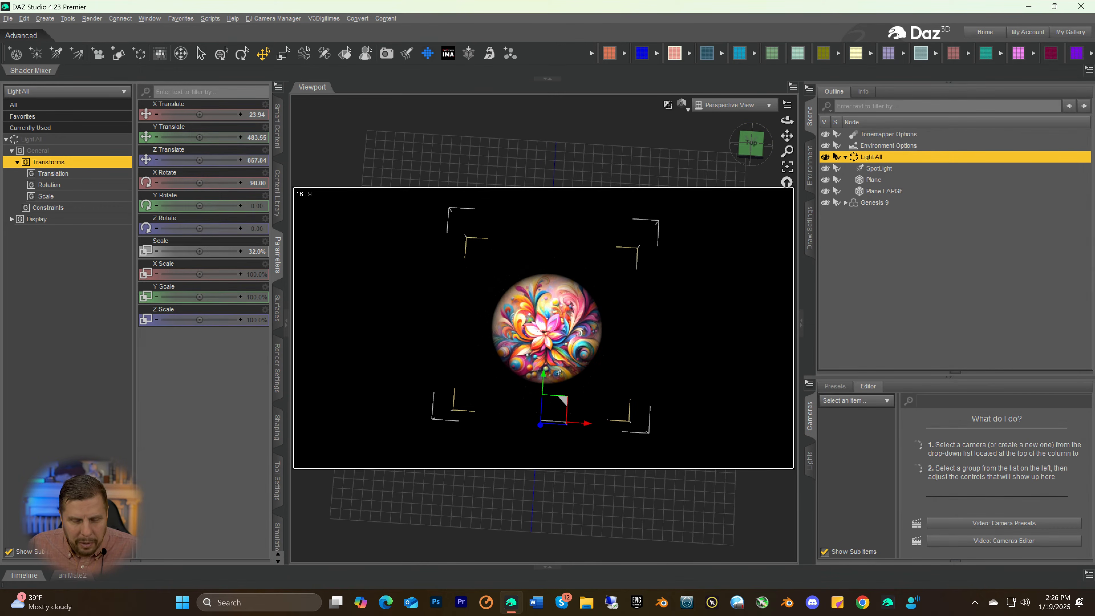
pyautogui.click(746, 159)
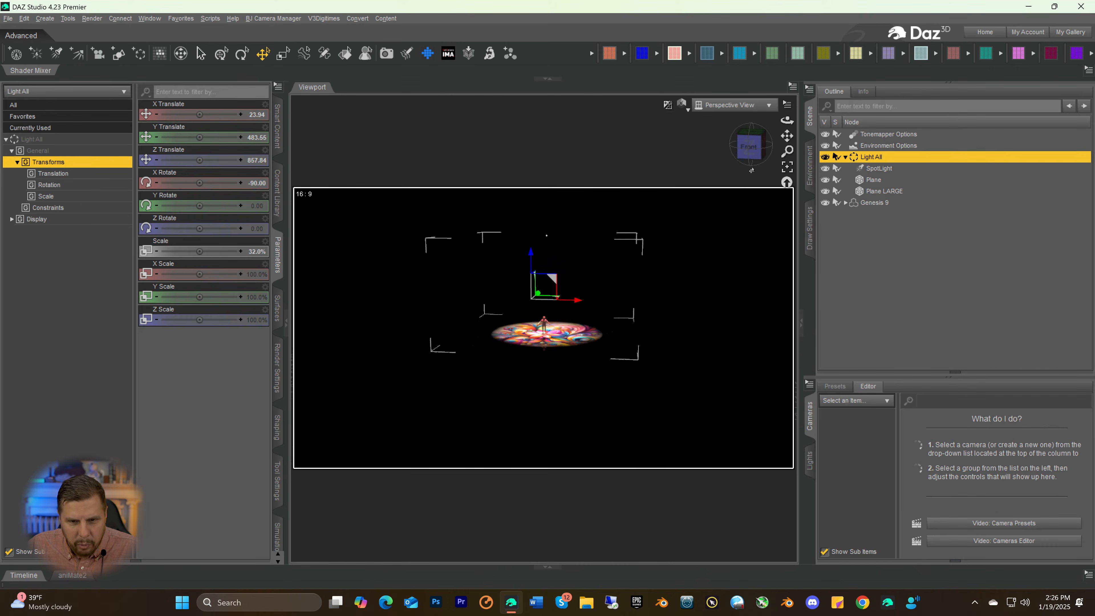
# Fine-tune the Light All group around the figure's feet to X Translate 7.31 and Z Translate 837.75
pyautogui.moveTo(787, 151); pyautogui.dragTo(788, 107)
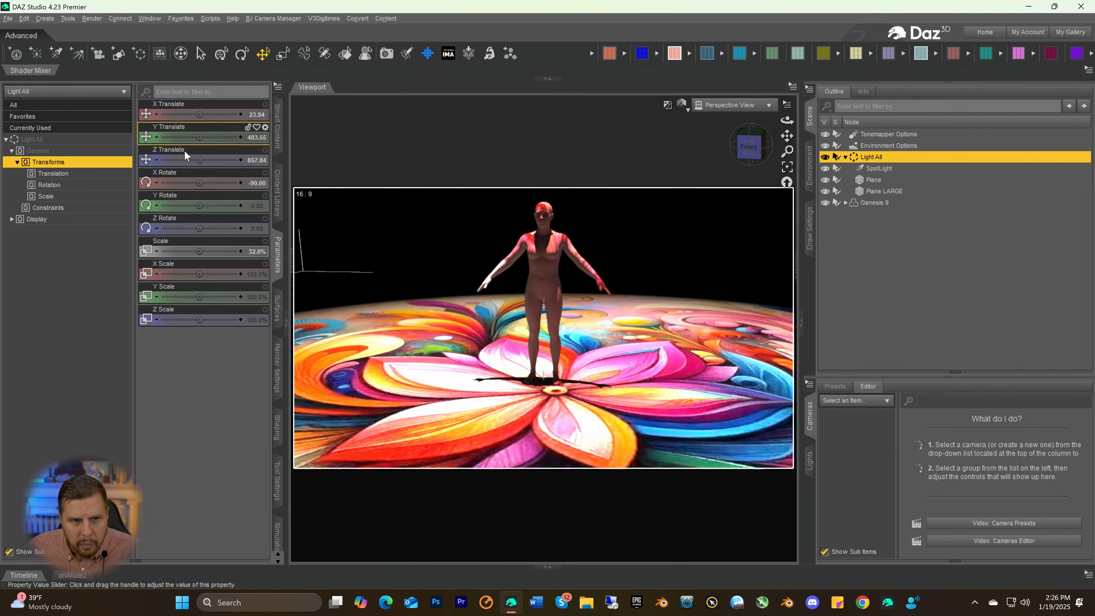
pyautogui.moveTo(195, 161); pyautogui.dragTo(185, 161)
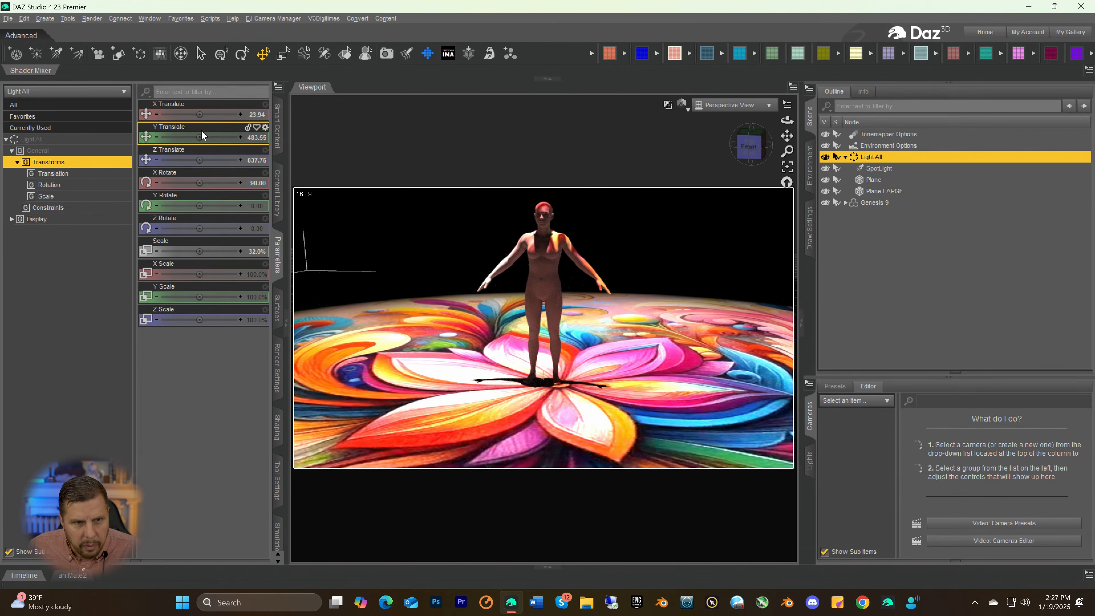
pyautogui.moveTo(201, 117); pyautogui.dragTo(183, 115)
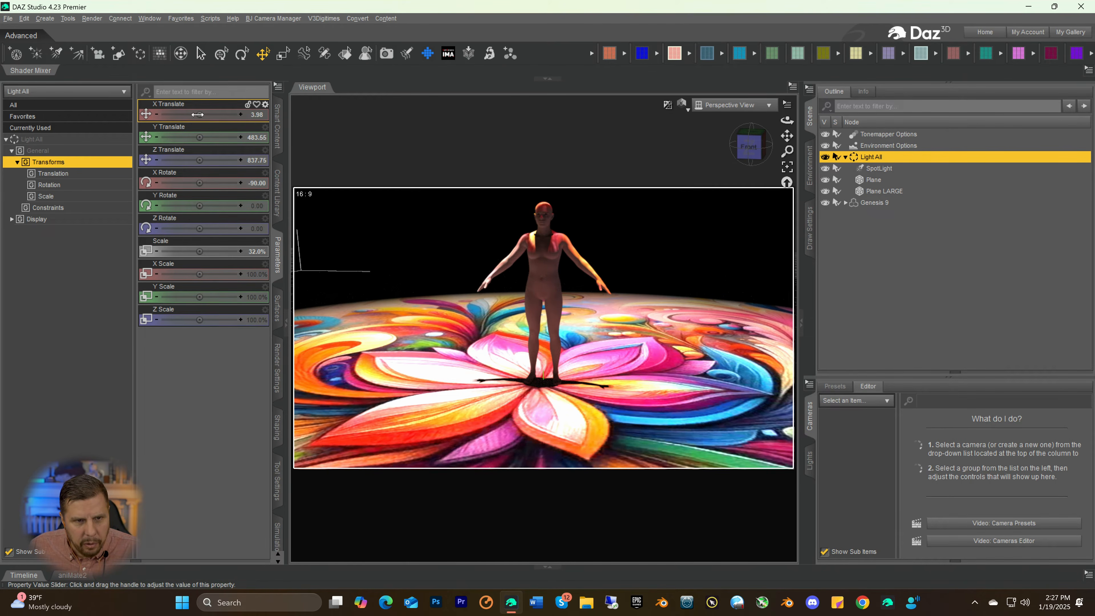
pyautogui.moveTo(199, 116); pyautogui.dragTo(210, 116)
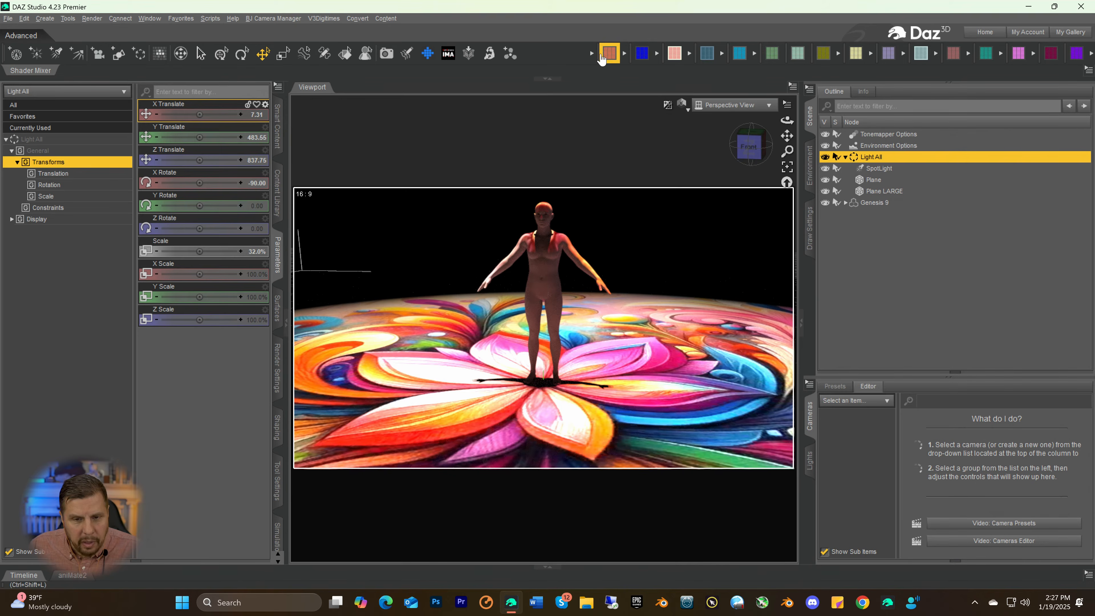
pyautogui.click(678, 57)
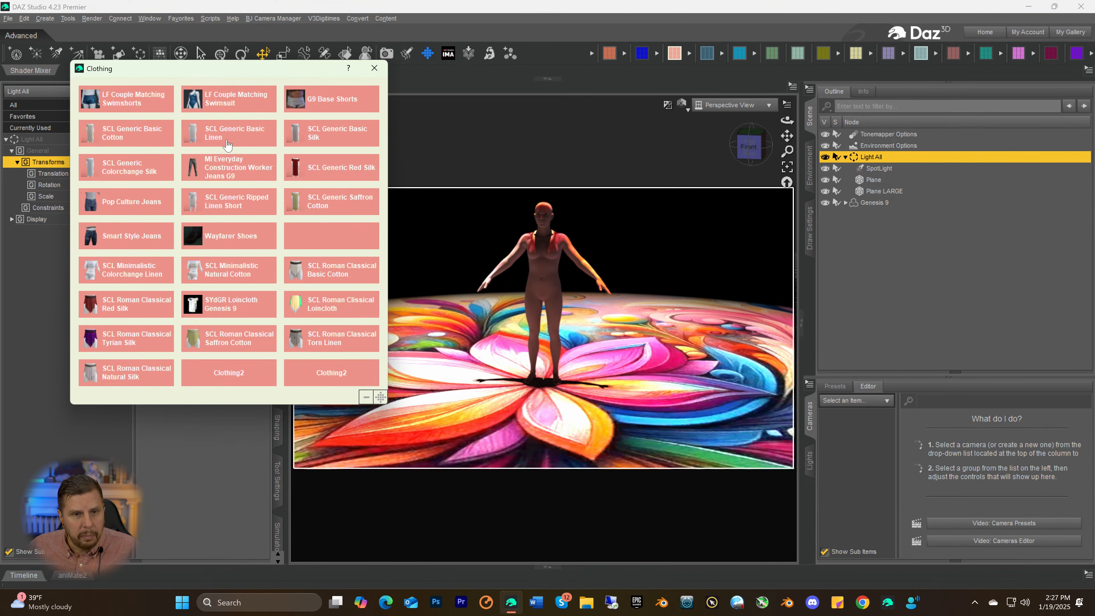
pyautogui.click(325, 102)
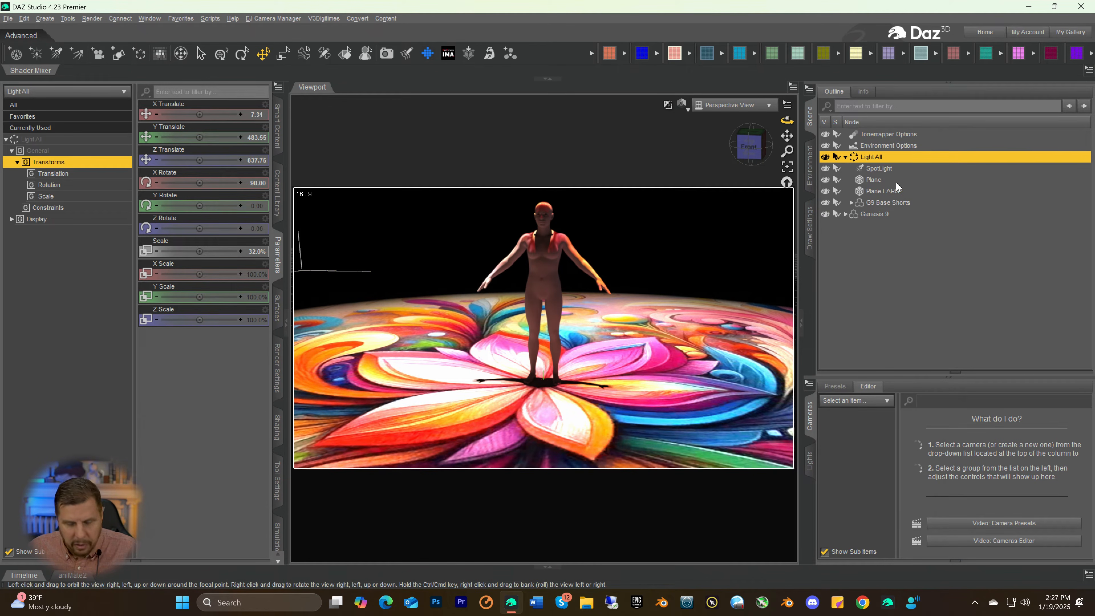
pyautogui.hotkey('ctrl', 'z')
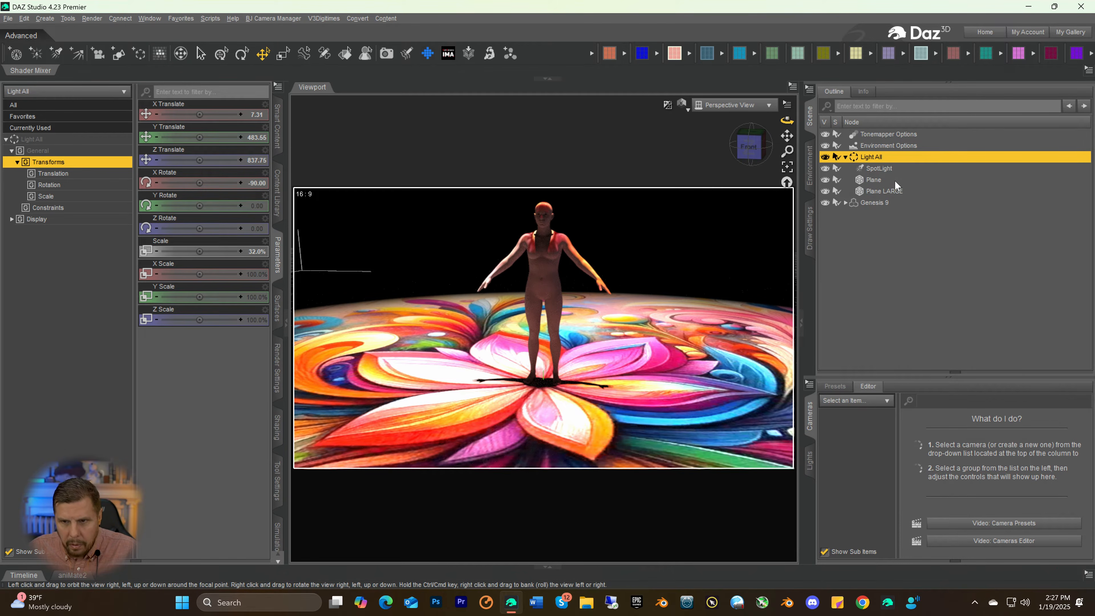
# Dress the Genesis 9 figure in the G9 Base Shorts from the clothing presets
pyautogui.click(863, 201)
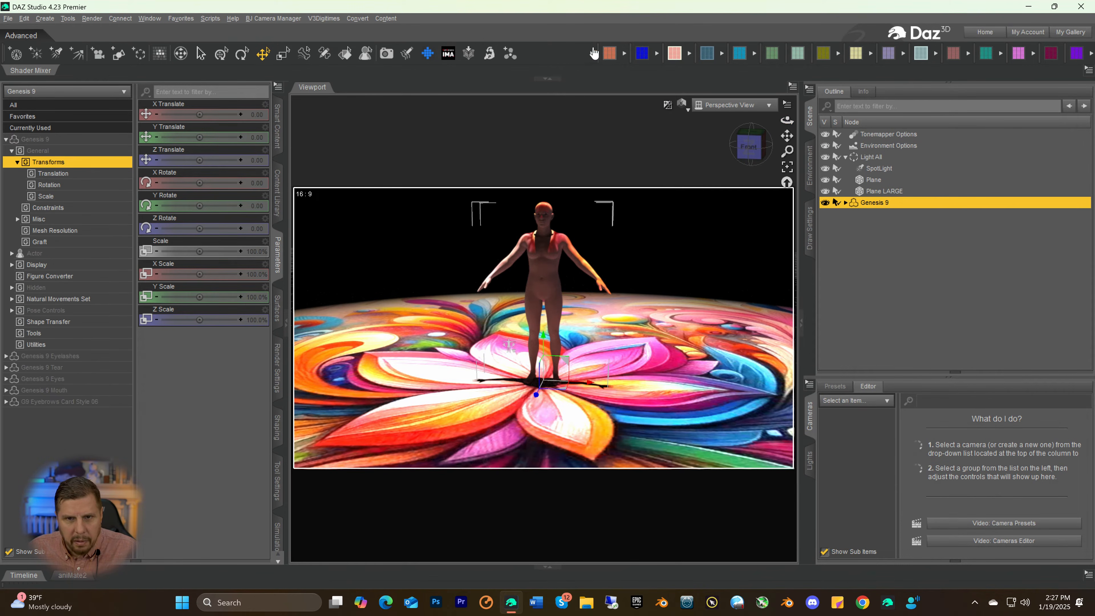
pyautogui.click(674, 53)
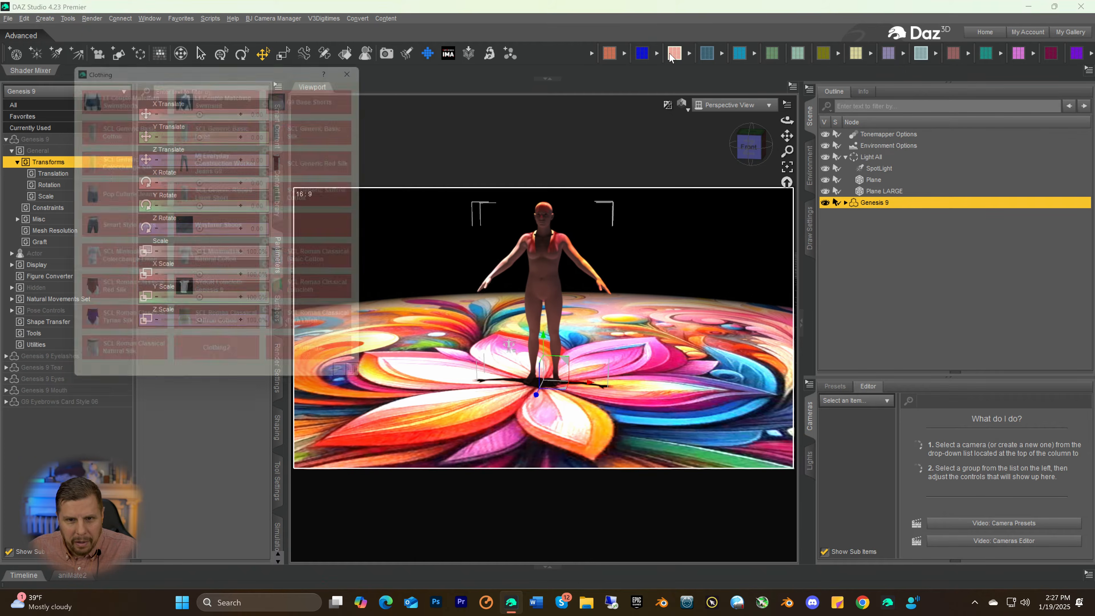
pyautogui.click(287, 104)
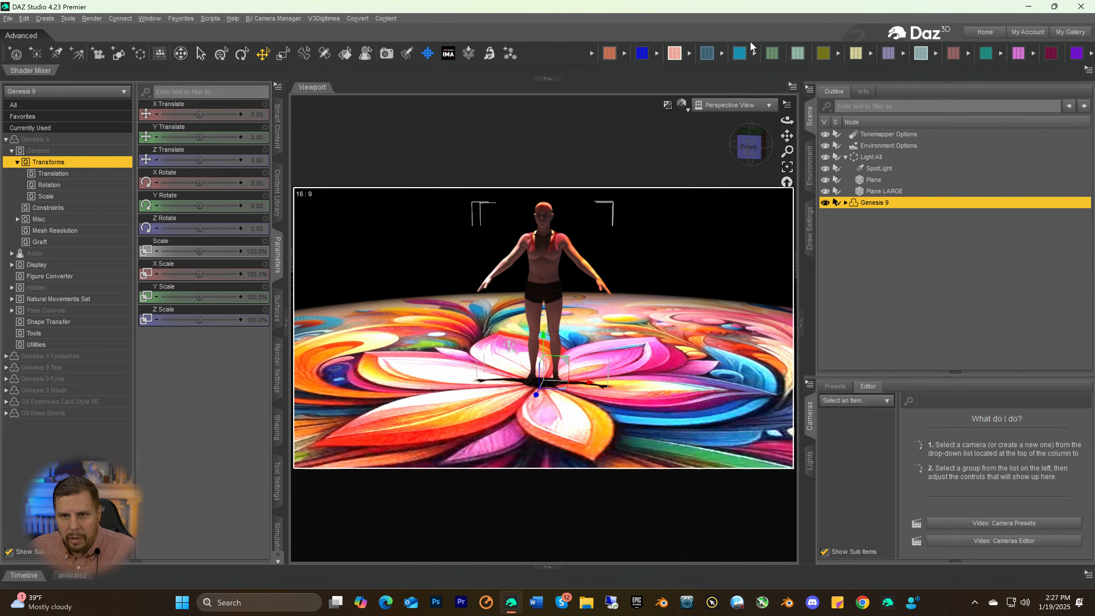
# Apply the Melville shape to the Genesis 9 figure and change its skin material
pyautogui.click(709, 55)
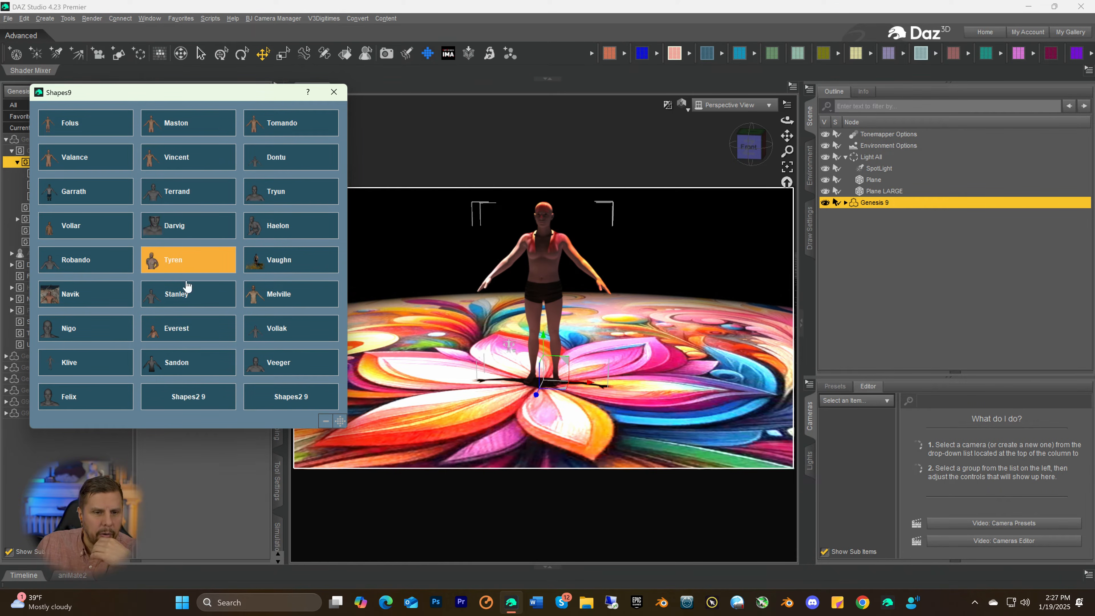
pyautogui.click(287, 302)
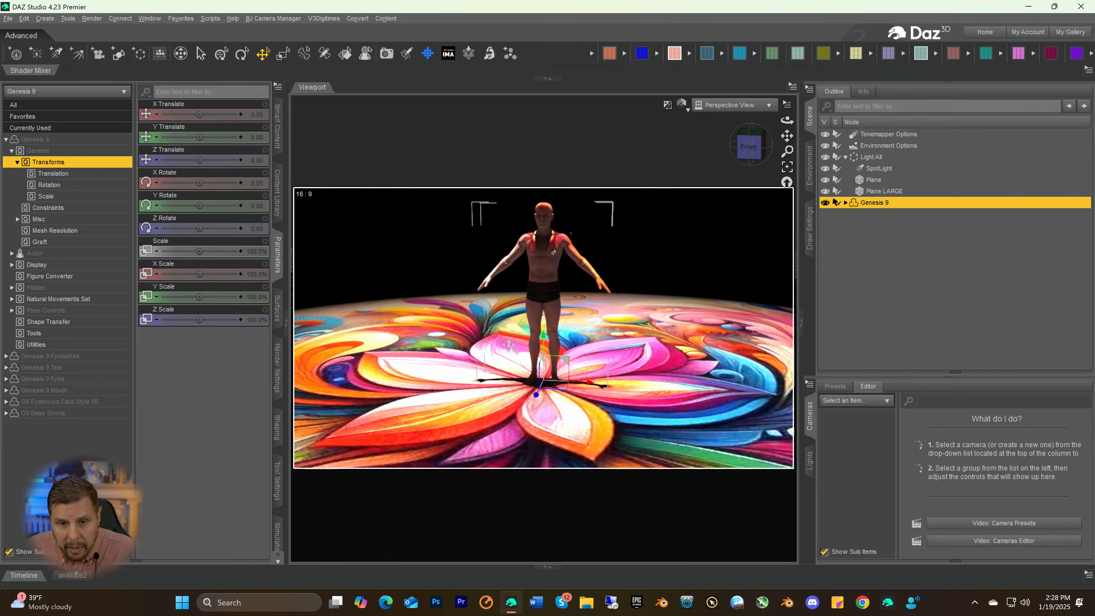
pyautogui.click(921, 53)
pyautogui.click(277, 160)
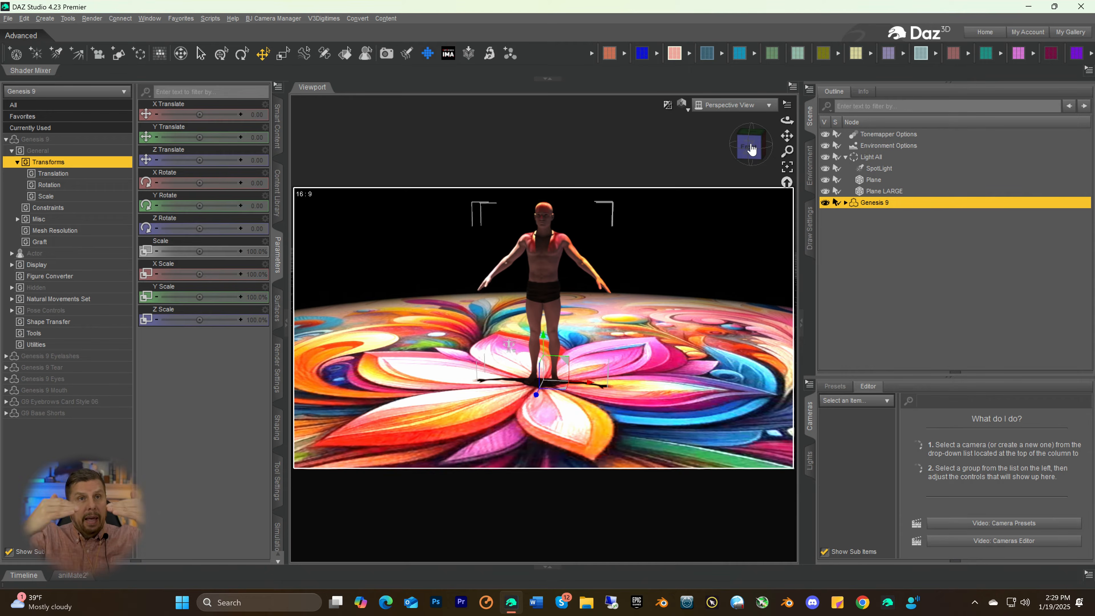
pyautogui.click(580, 228)
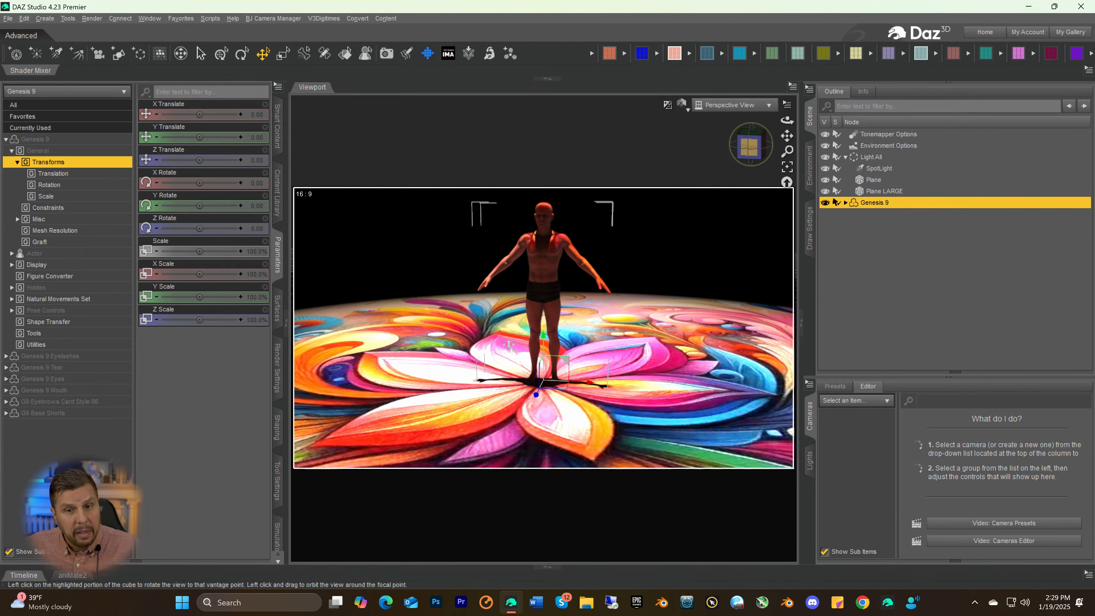
# Parent the SpotLight and the small Plane to a new group labelled "Spot and Gobo"
pyautogui.moveTo(751, 149); pyautogui.dragTo(714, 147)
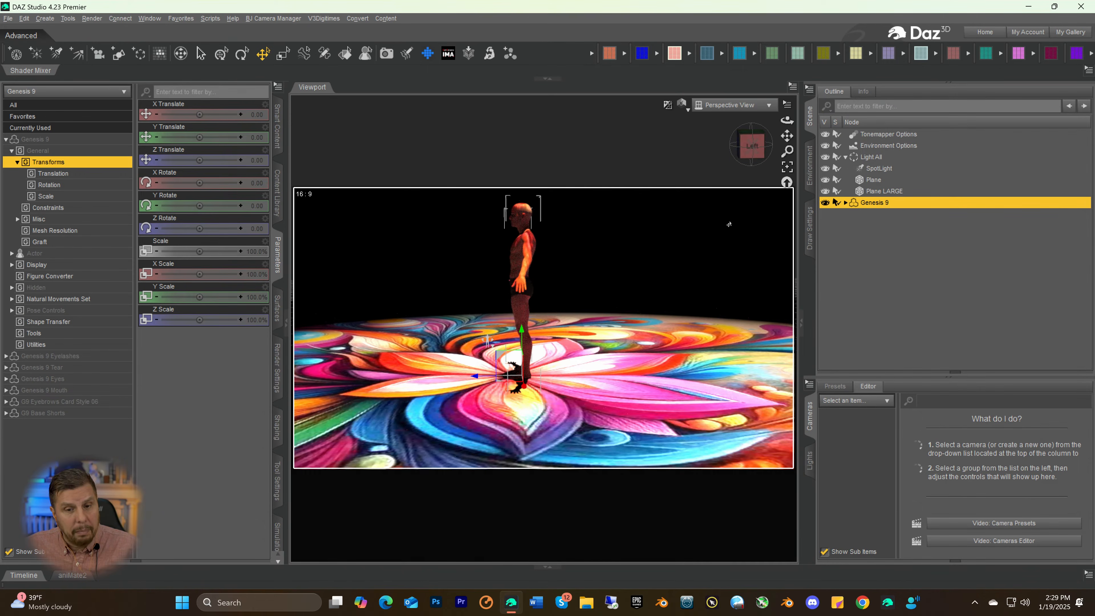
pyautogui.scroll(-5, 693, 223)
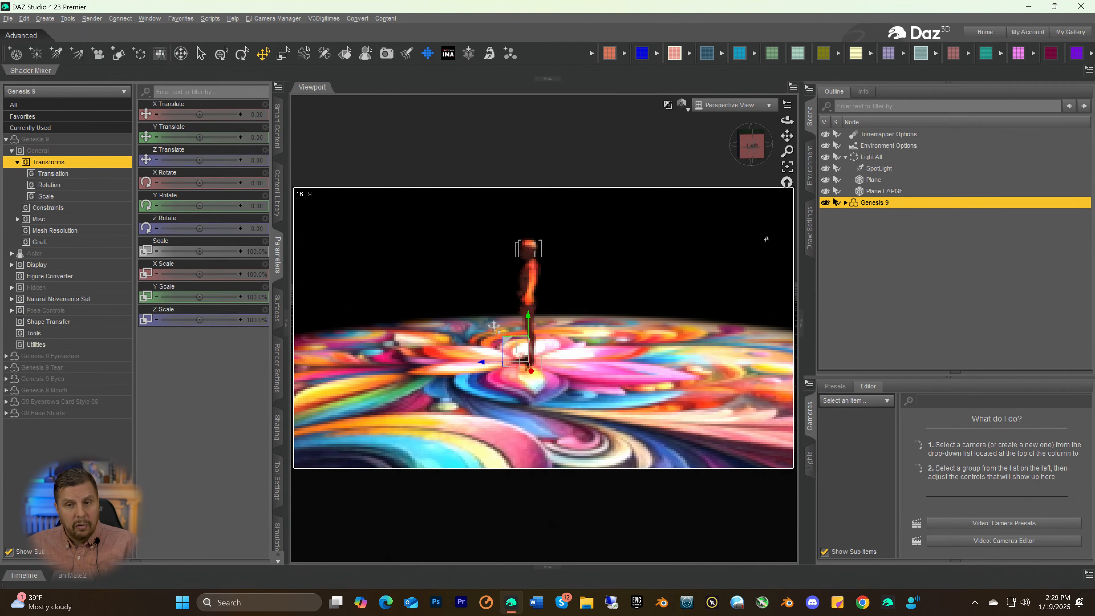
pyautogui.moveTo(787, 152); pyautogui.dragTo(787, 225)
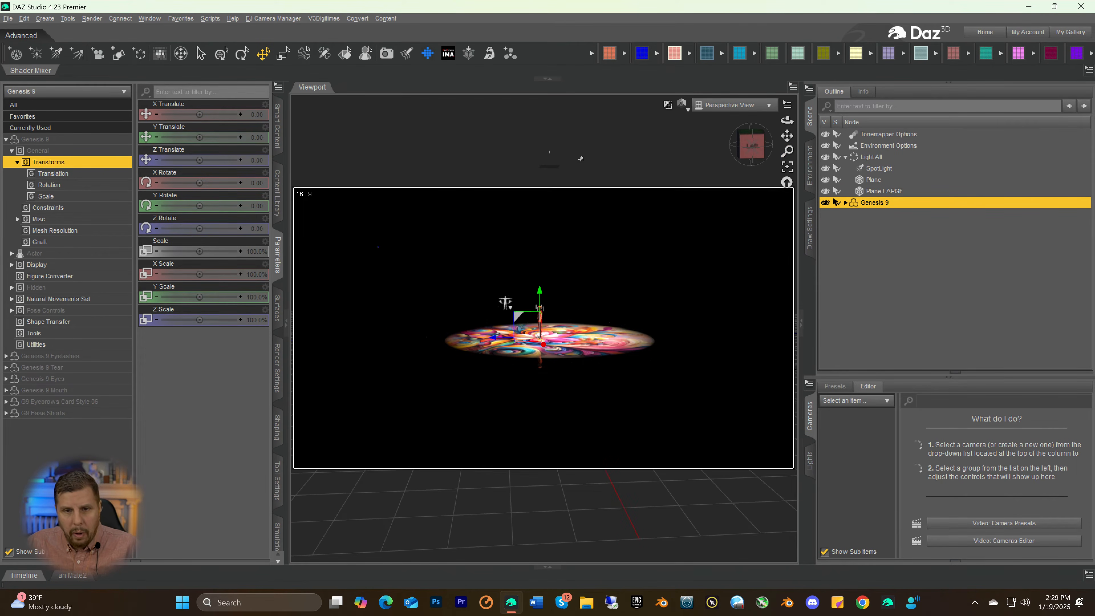
pyautogui.click(548, 154)
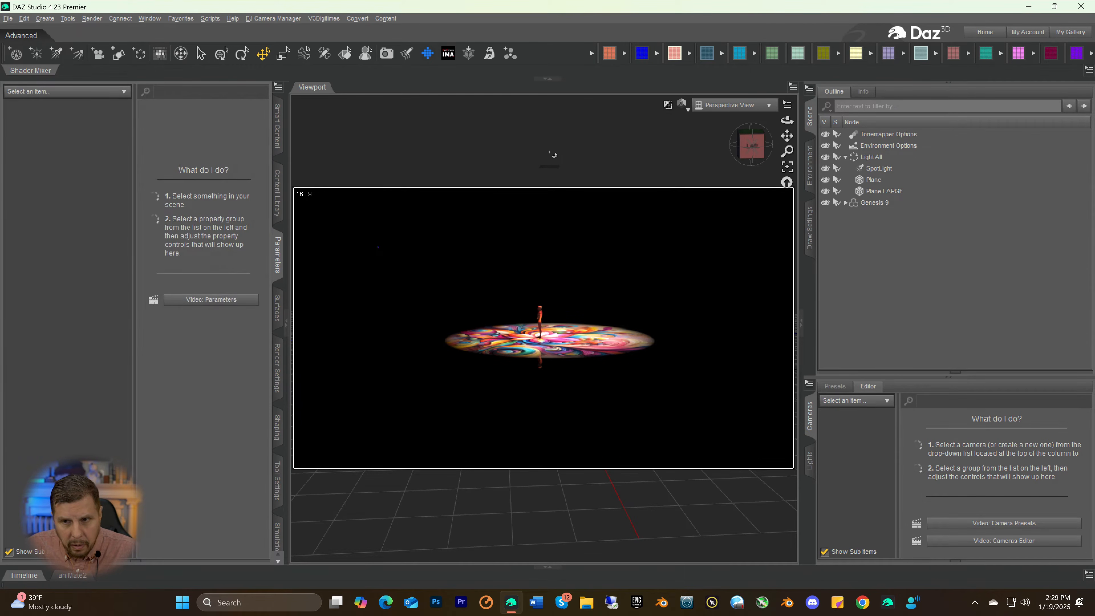
pyautogui.click(869, 170)
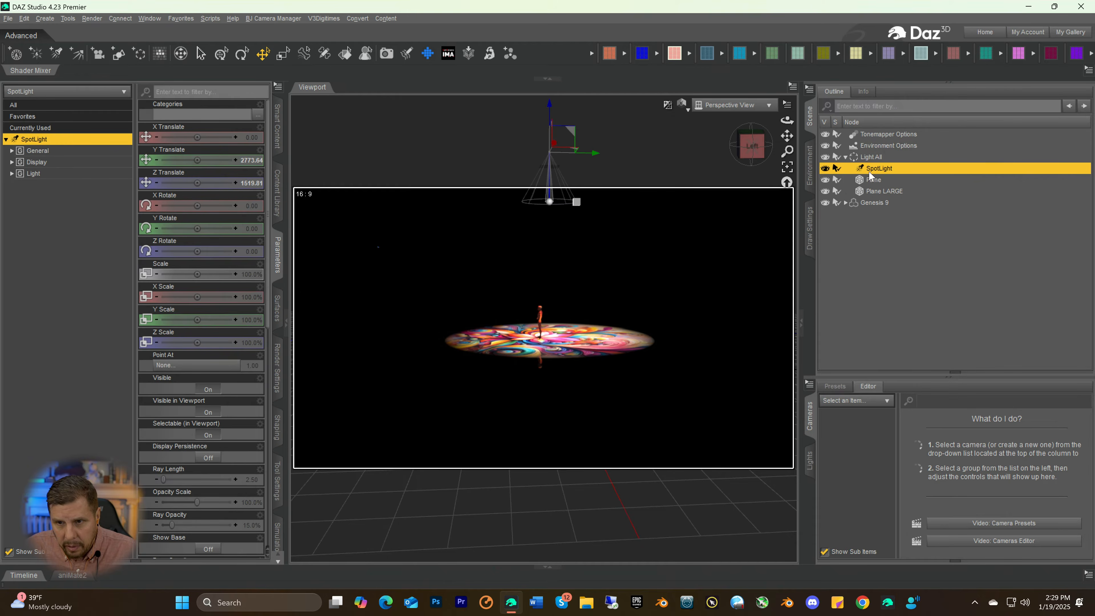
pyautogui.keyDown('ctrl'); pyautogui.click(867, 179); pyautogui.keyUp('ctrl')
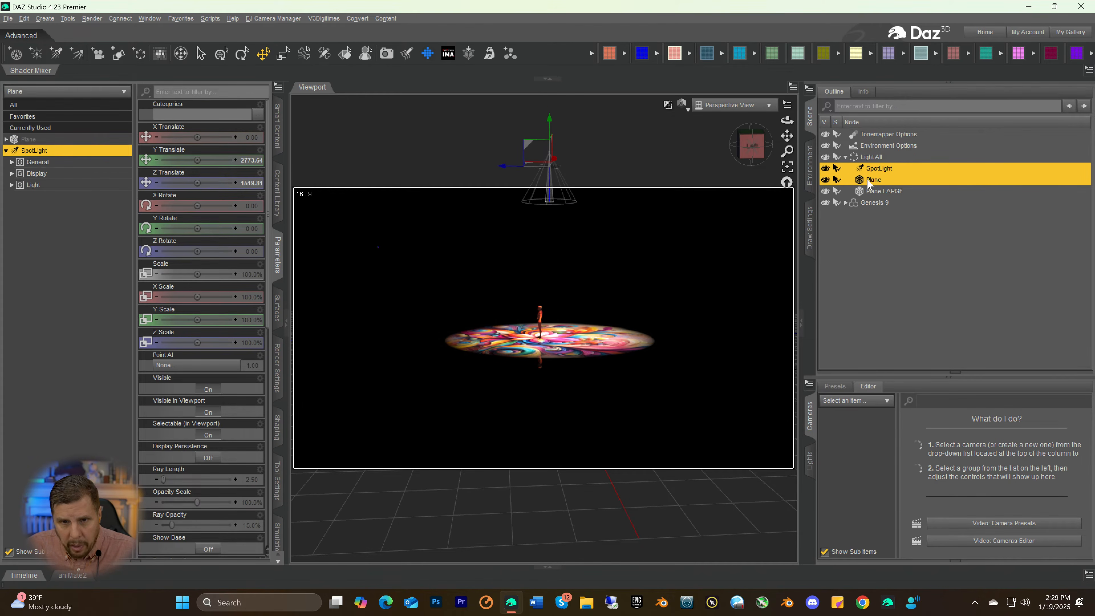
pyautogui.click(139, 54)
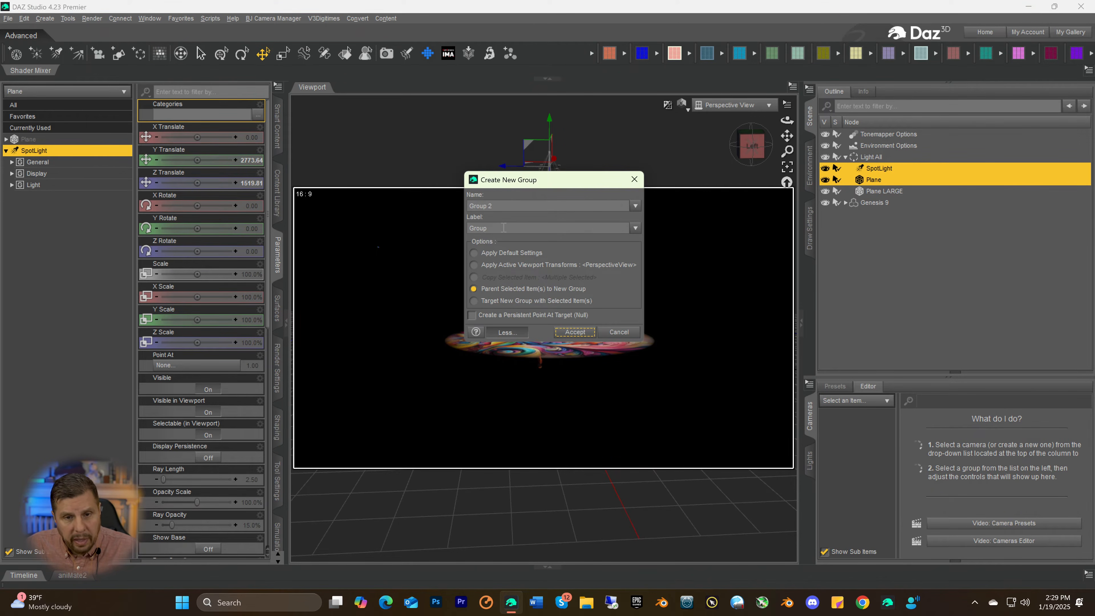
pyautogui.doubleClick(504, 227)
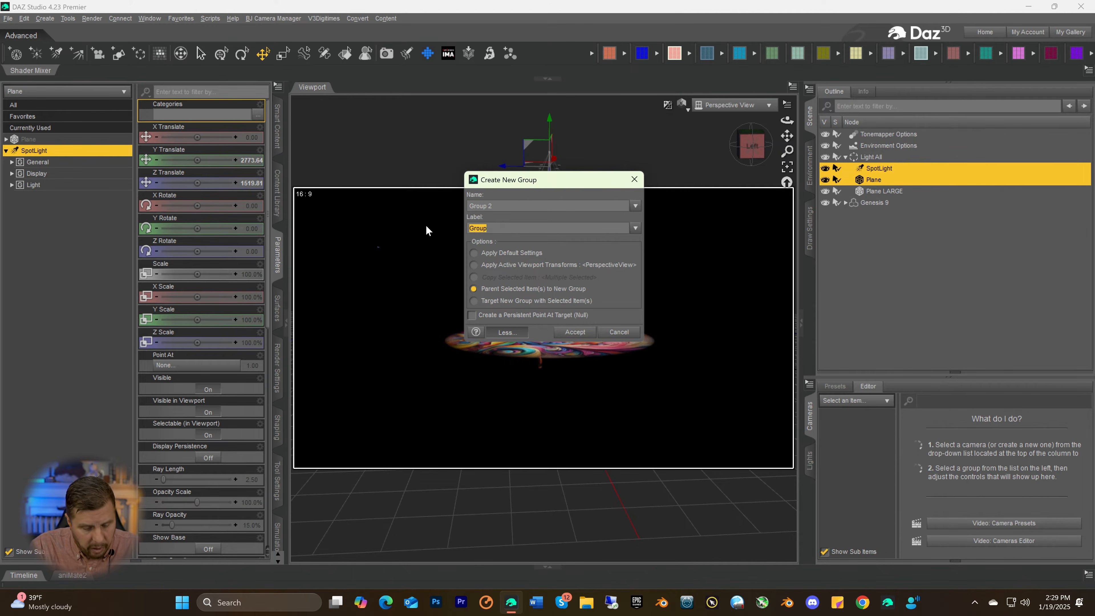
pyautogui.write('Sp')
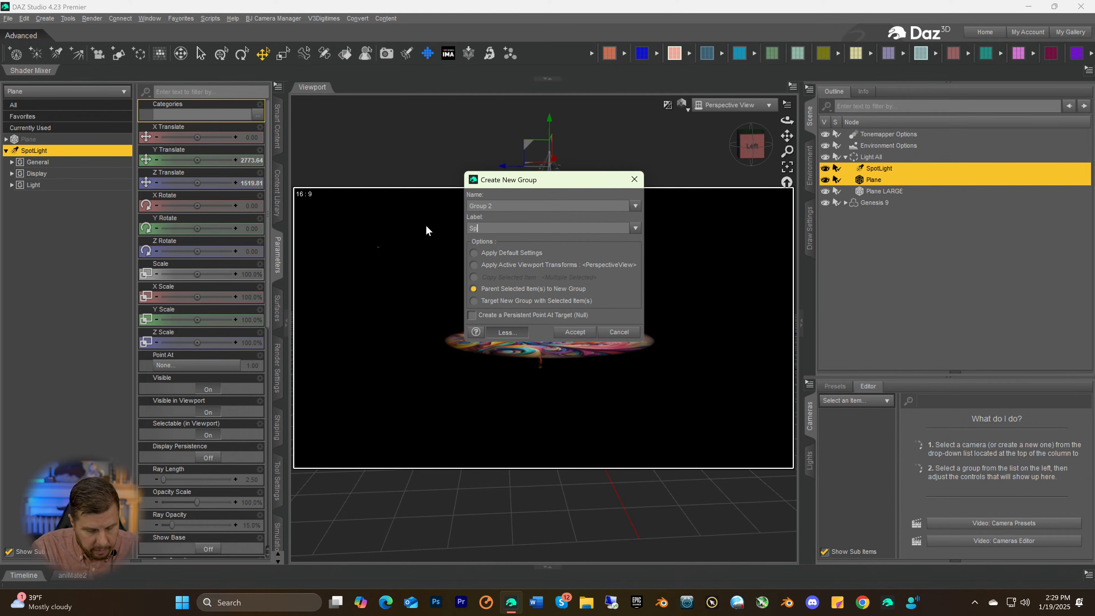
pyautogui.write('ot and Gobo')
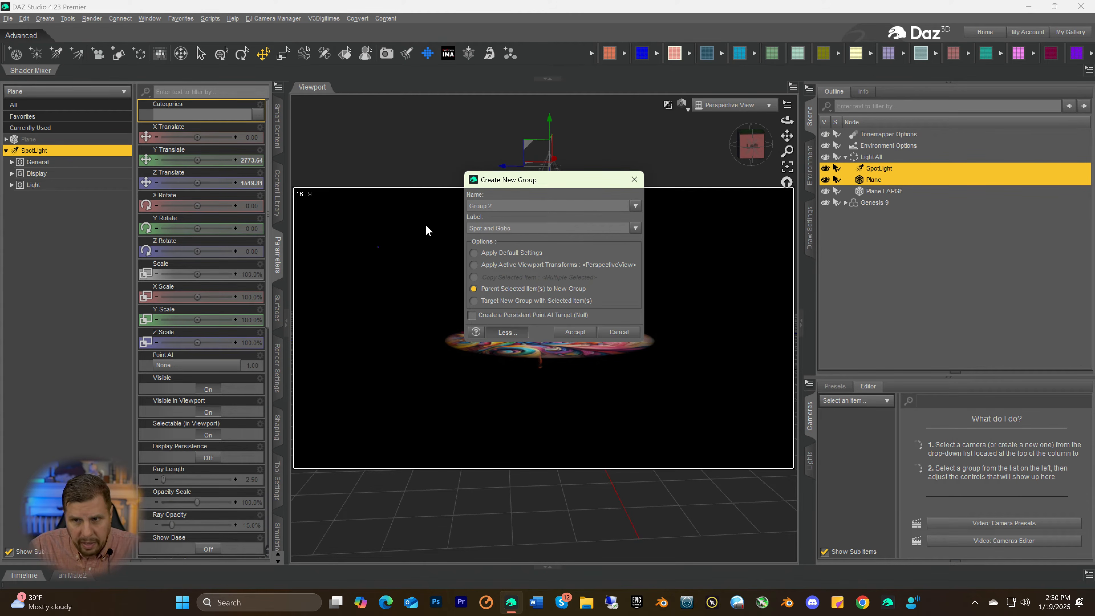
pyautogui.press('Return')
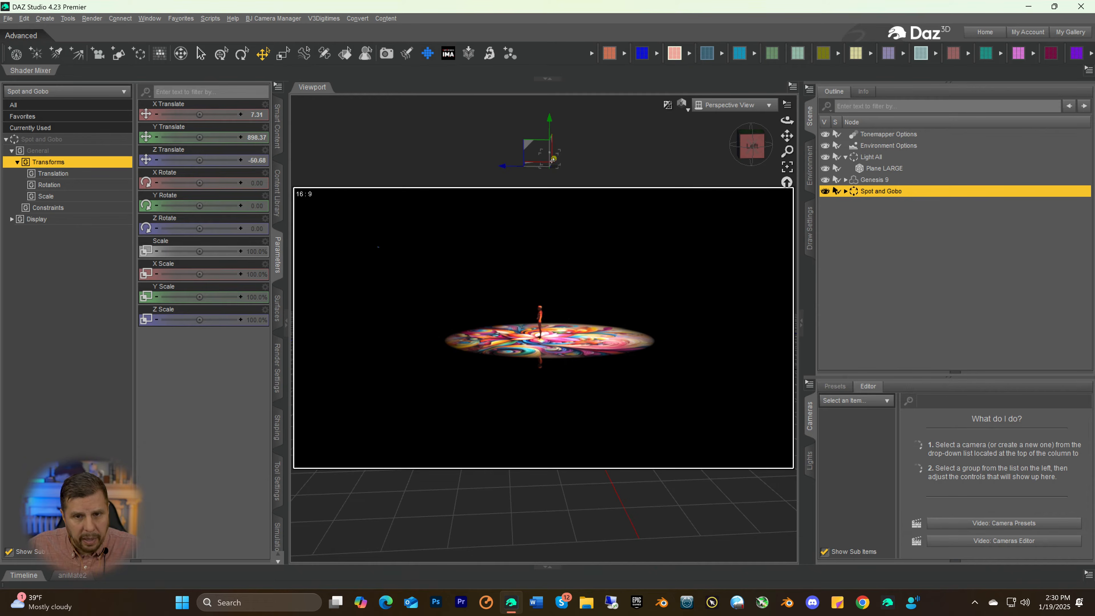
# Move the Spot and Gobo group to Z Translate 552.75, tilt it to X Rotate 27.27, and view the result from the front
pyautogui.moveTo(503, 168); pyautogui.dragTo(383, 178)
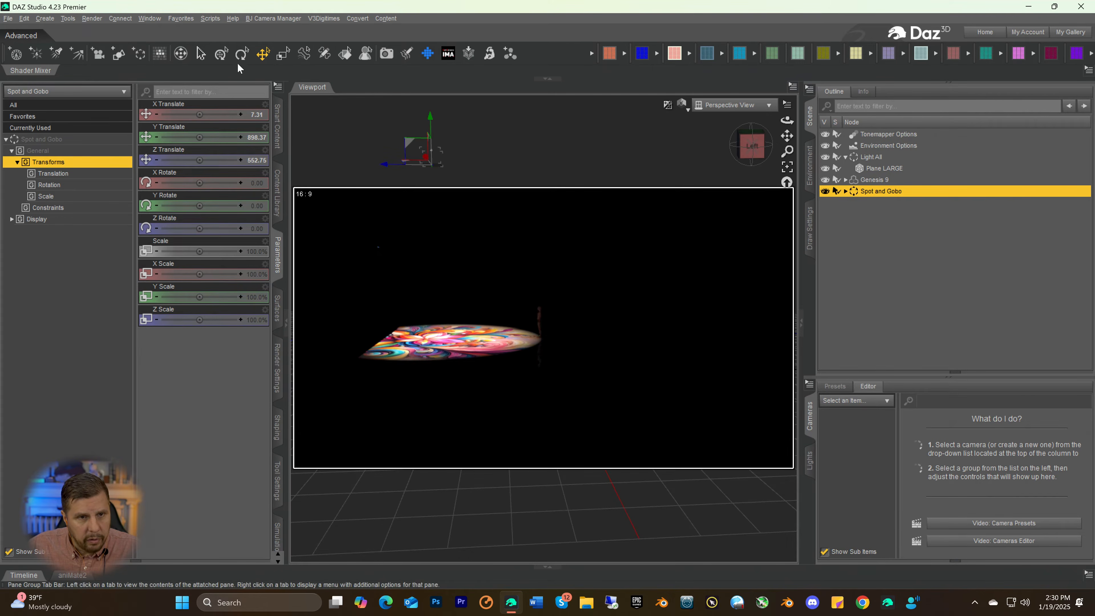
pyautogui.click(242, 53)
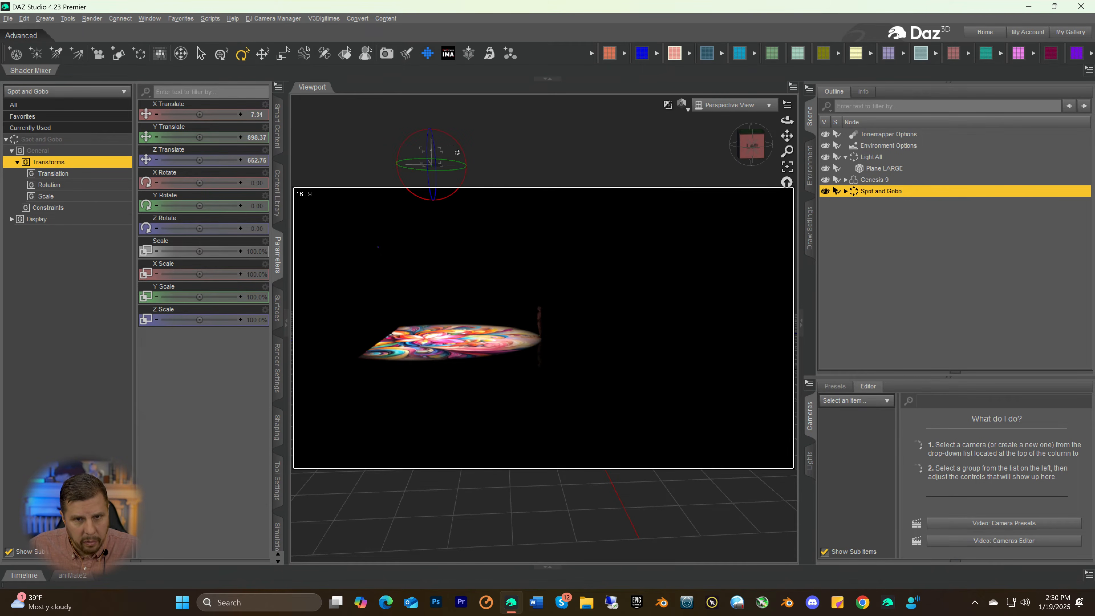
pyautogui.moveTo(461, 151); pyautogui.dragTo(457, 149)
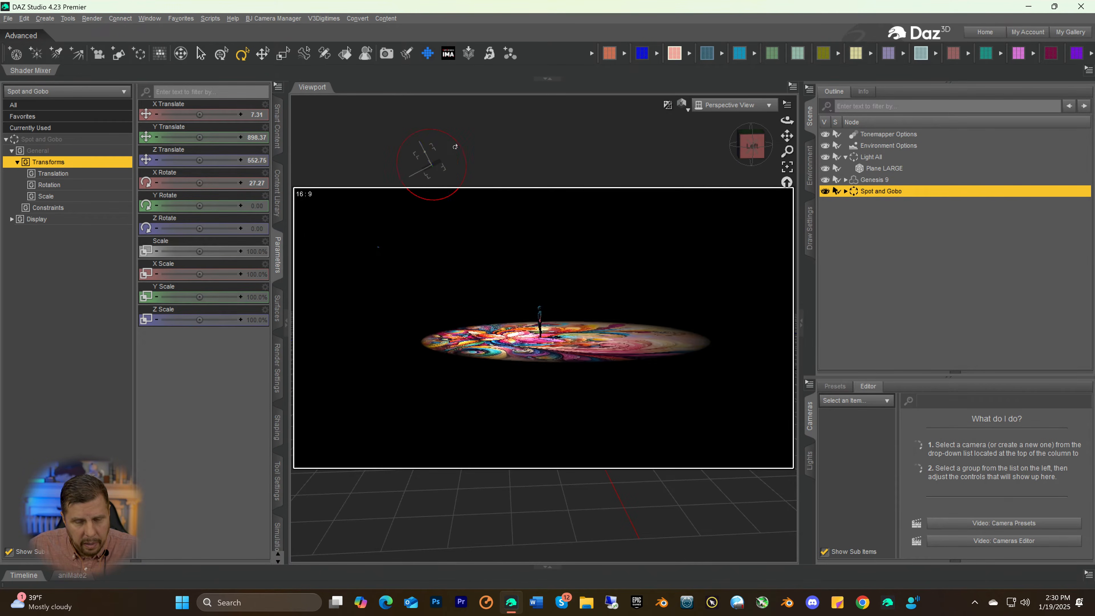
pyautogui.click(751, 151)
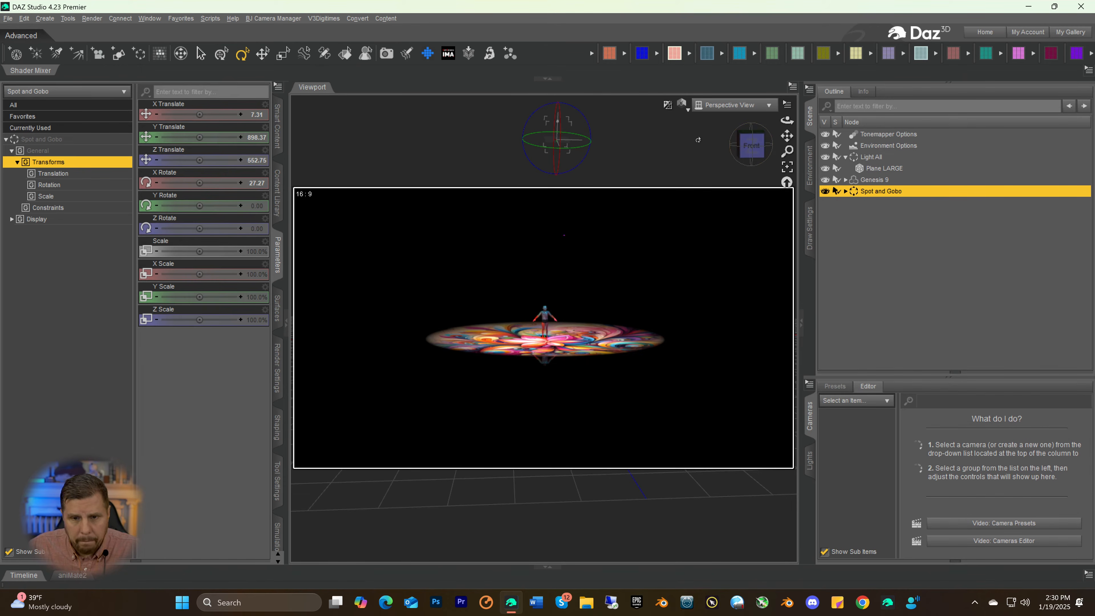
# Tilt the Spot and Gobo group to X Rotate 38.54
pyautogui.moveTo(752, 146); pyautogui.dragTo(743, 161)
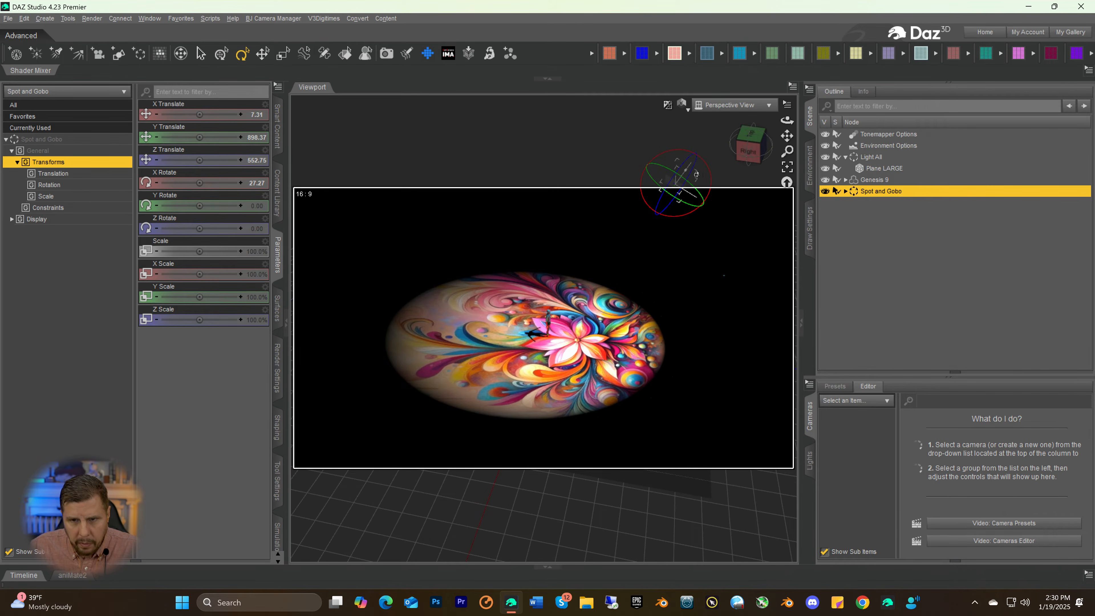
pyautogui.moveTo(707, 176); pyautogui.dragTo(707, 176)
pyautogui.moveTo(708, 176); pyautogui.dragTo(710, 179)
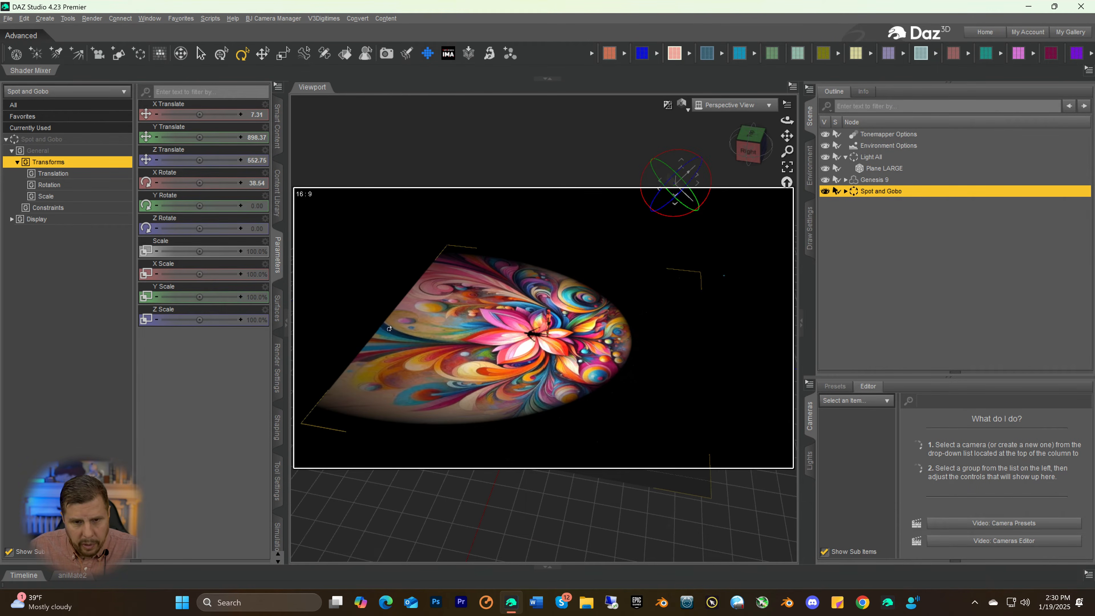
# Scale Plane LARGE to 224.1% and undo a trial change to its Z Translate
pyautogui.click(687, 352)
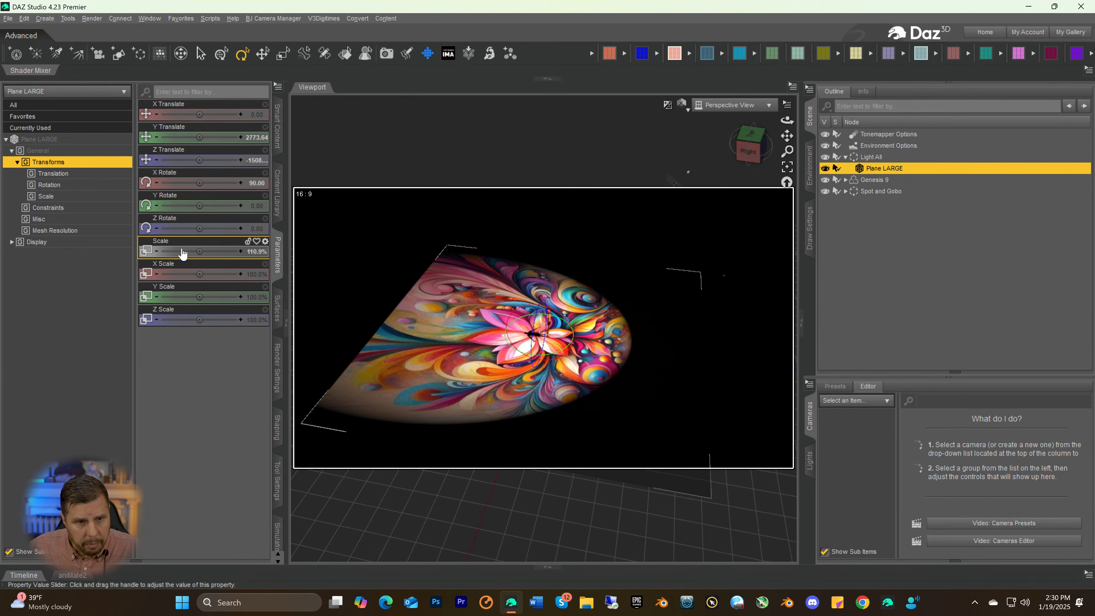
pyautogui.moveTo(198, 250); pyautogui.dragTo(204, 242)
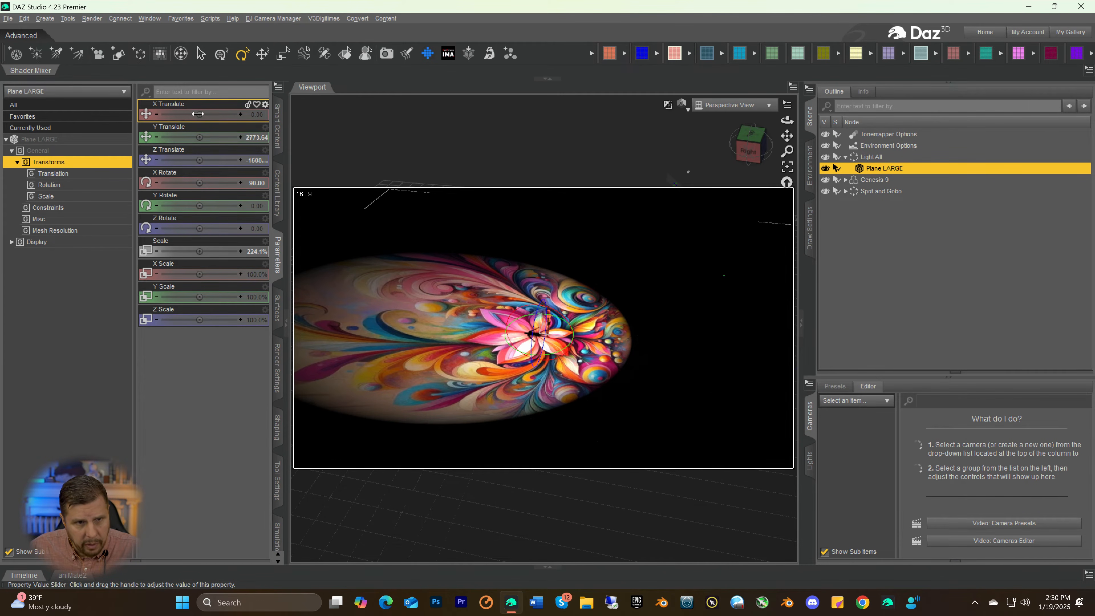
pyautogui.moveTo(199, 160)
pyautogui.mouseDown()
pyautogui.moveTo(173, 160)
pyautogui.moveTo(218, 163)
pyautogui.mouseUp()
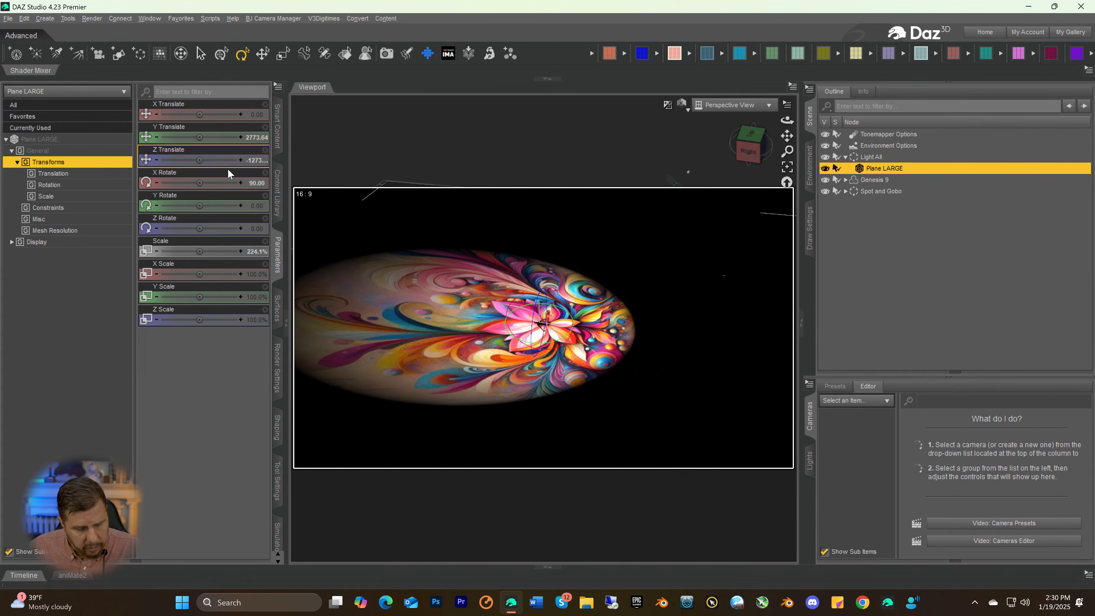
pyautogui.hotkey('ctrl', 'z')
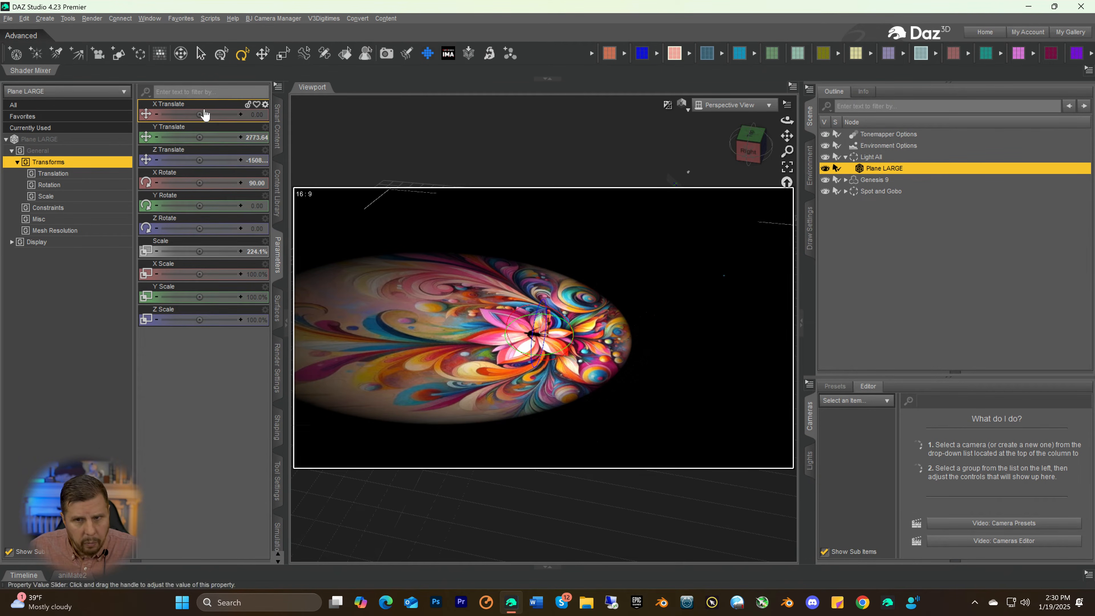
# Move Plane LARGE to Y Translate 5106.66 and check the projection's coverage from the side and front
pyautogui.moveTo(750, 147); pyautogui.dragTo(763, 142)
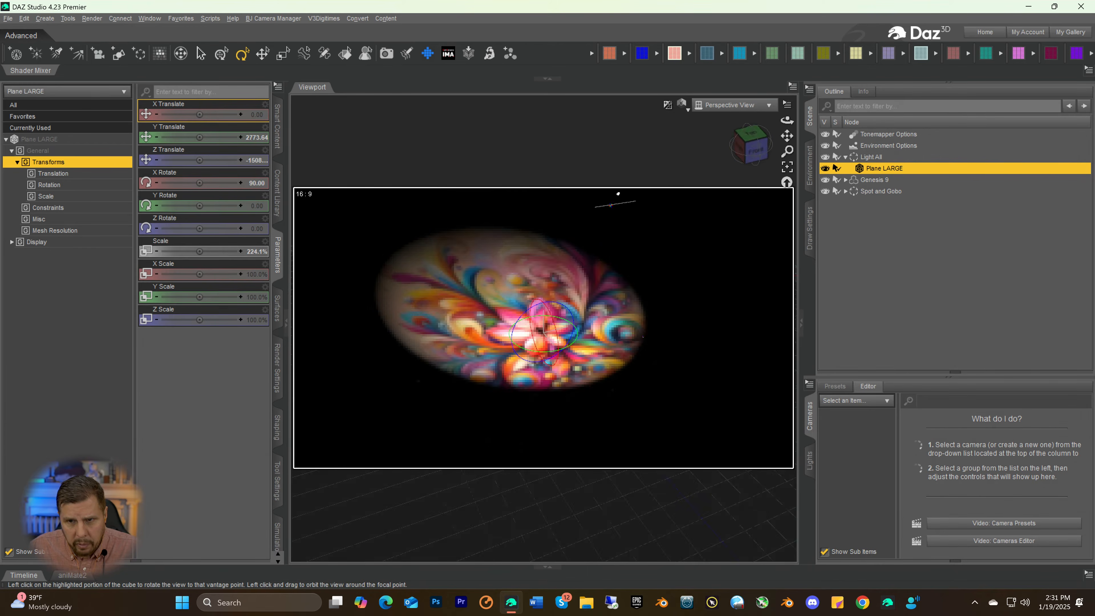
pyautogui.click(755, 150)
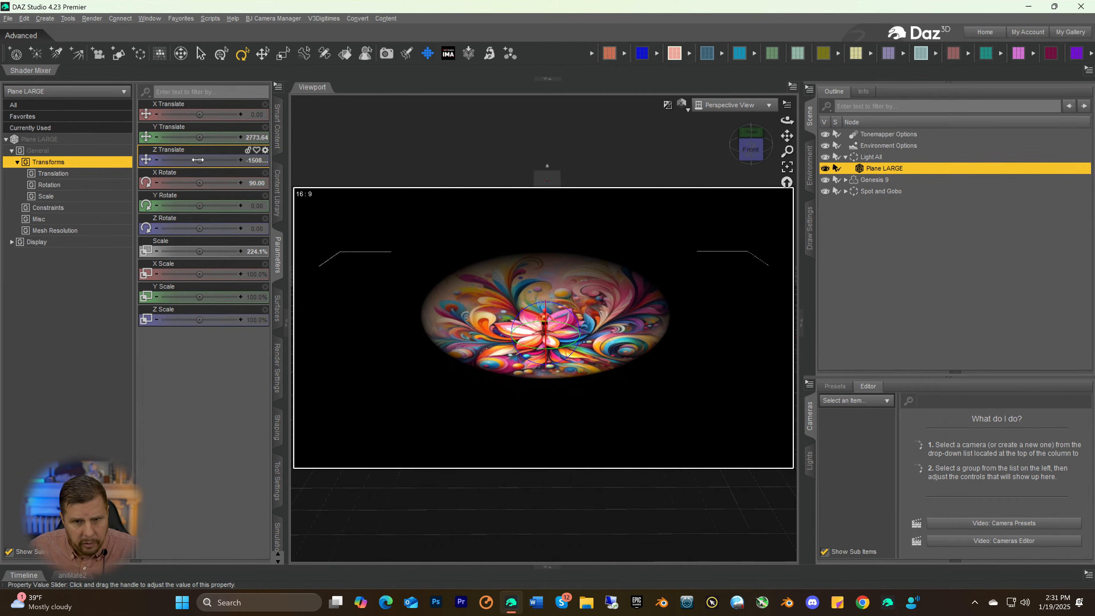
pyautogui.moveTo(198, 160)
pyautogui.mouseDown()
pyautogui.moveTo(178, 160)
pyautogui.moveTo(221, 160)
pyautogui.moveTo(207, 159)
pyautogui.mouseUp()
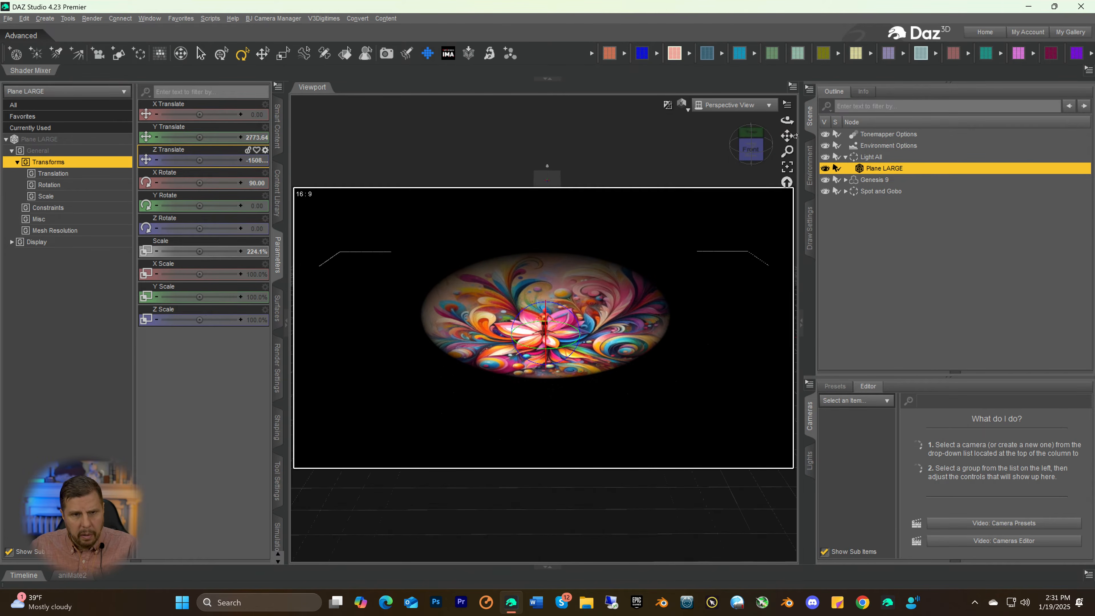
pyautogui.moveTo(198, 137); pyautogui.dragTo(230, 138)
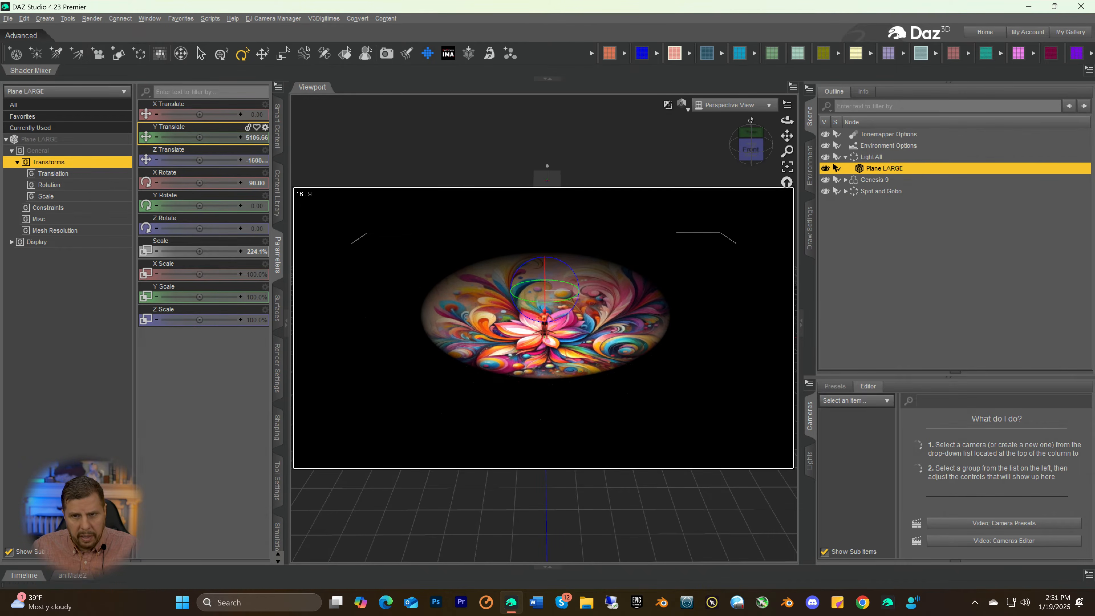
pyautogui.moveTo(742, 149); pyautogui.dragTo(752, 174)
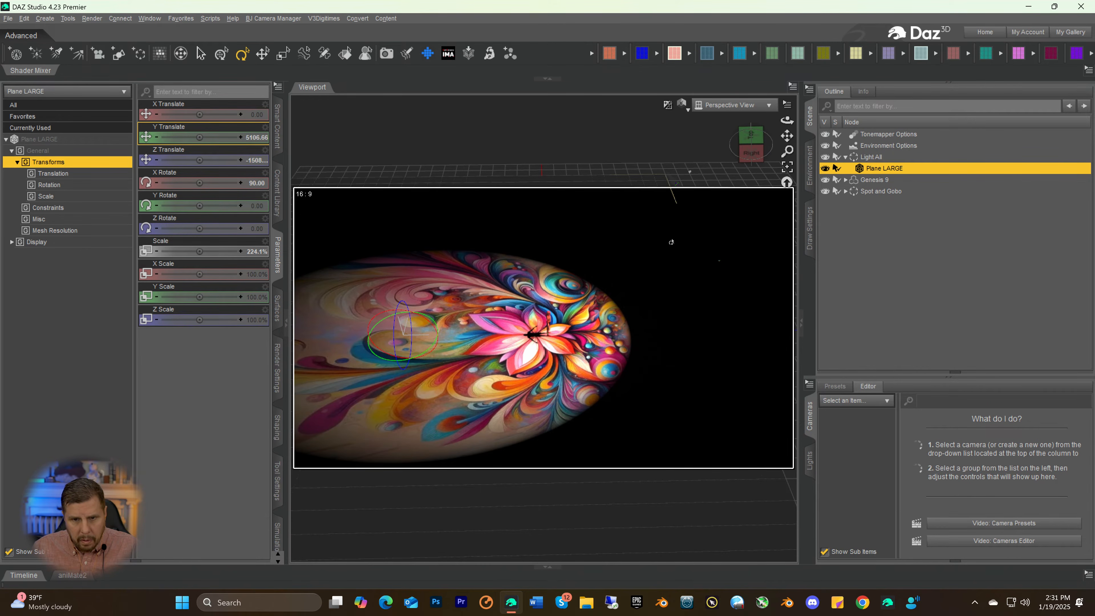
pyautogui.moveTo(750, 152); pyautogui.dragTo(796, 145)
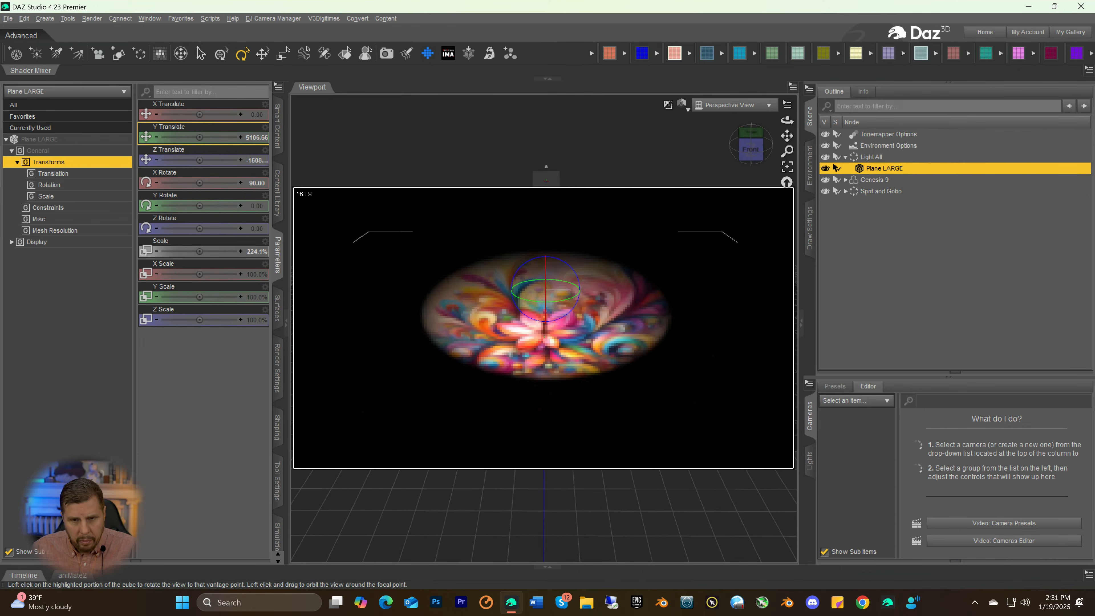
pyautogui.click(753, 172)
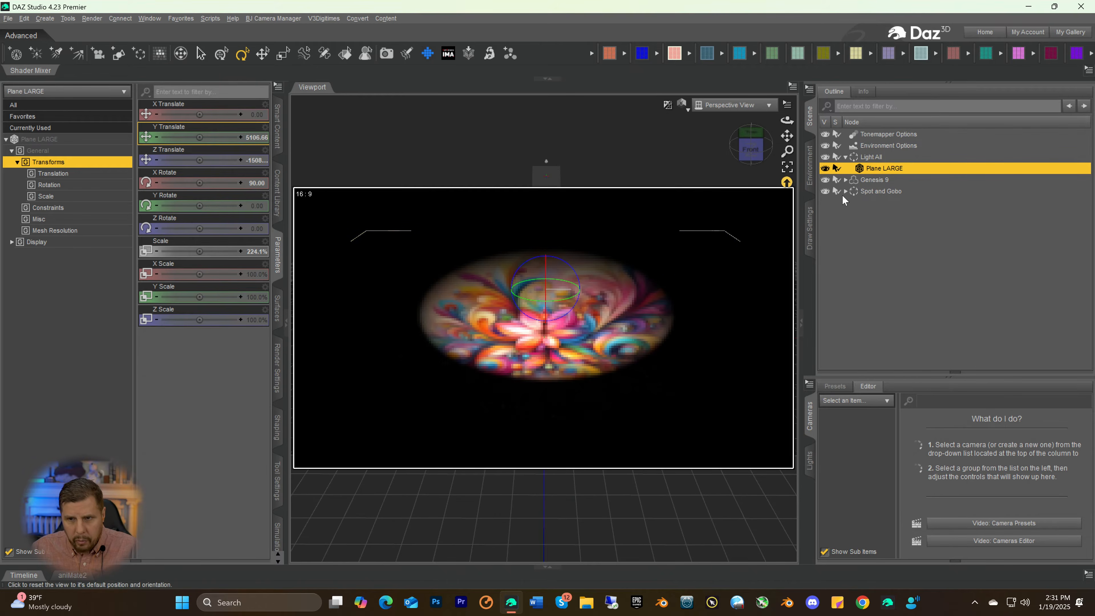
# Frame the Genesis 9 figure and inspect the projected image and shadow from the front and right side
pyautogui.click(865, 180)
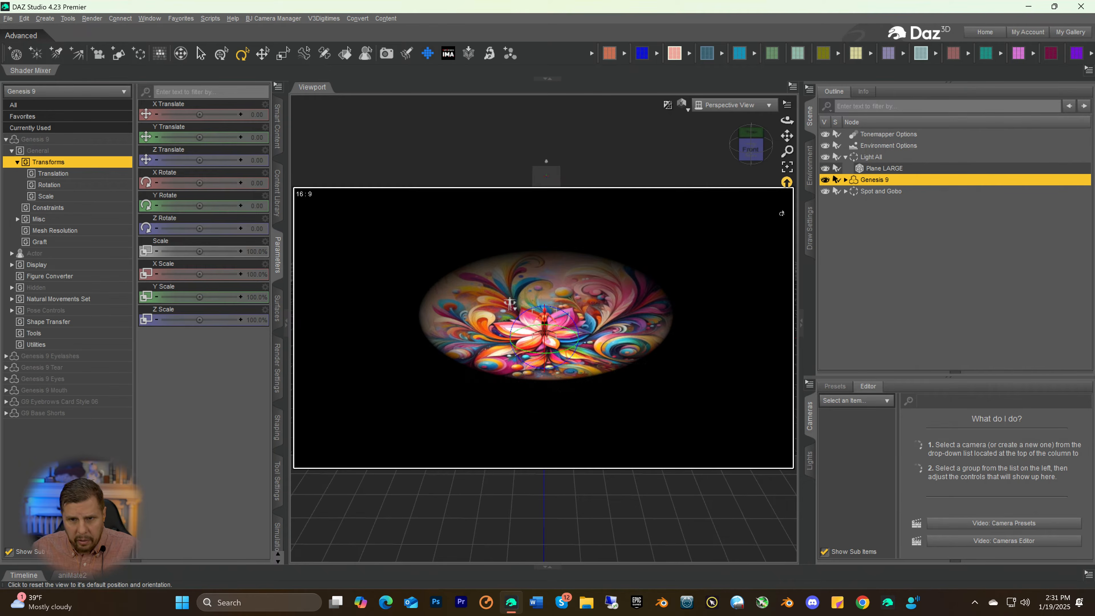
pyautogui.click(788, 168)
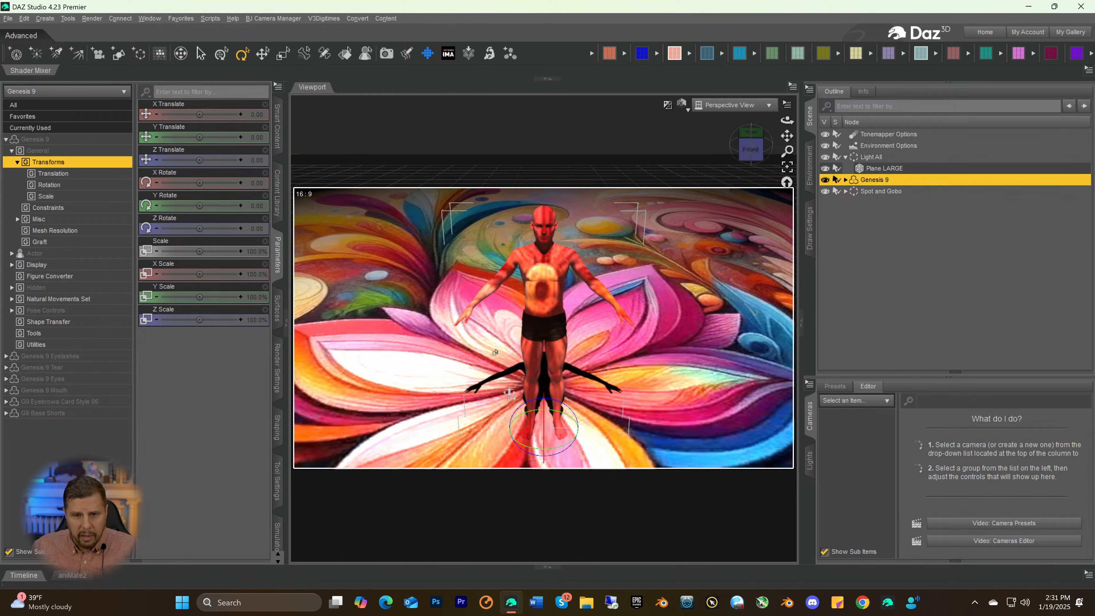
pyautogui.moveTo(748, 152)
pyautogui.mouseDown()
pyautogui.moveTo(765, 148)
pyautogui.moveTo(746, 150)
pyautogui.mouseUp()
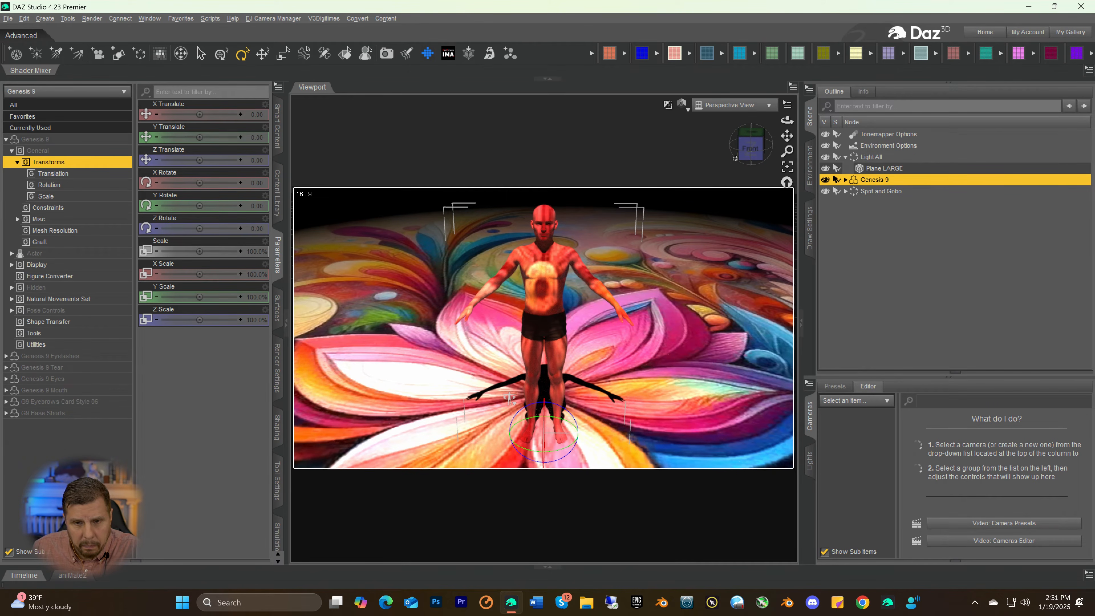
pyautogui.moveTo(747, 153); pyautogui.dragTo(749, 151)
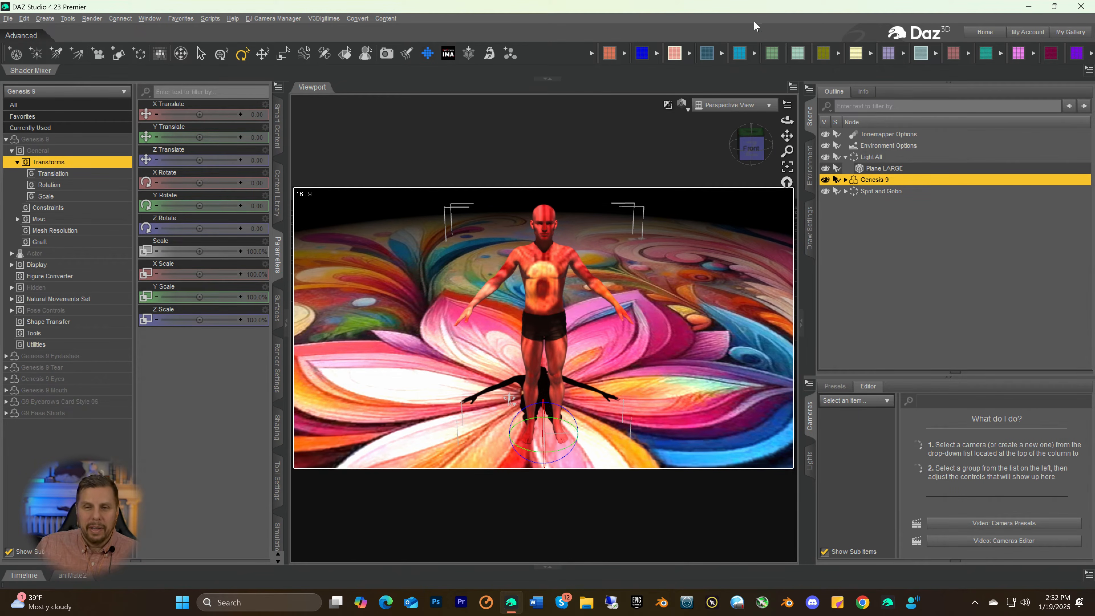
pyautogui.moveTo(751, 158); pyautogui.dragTo(796, 148)
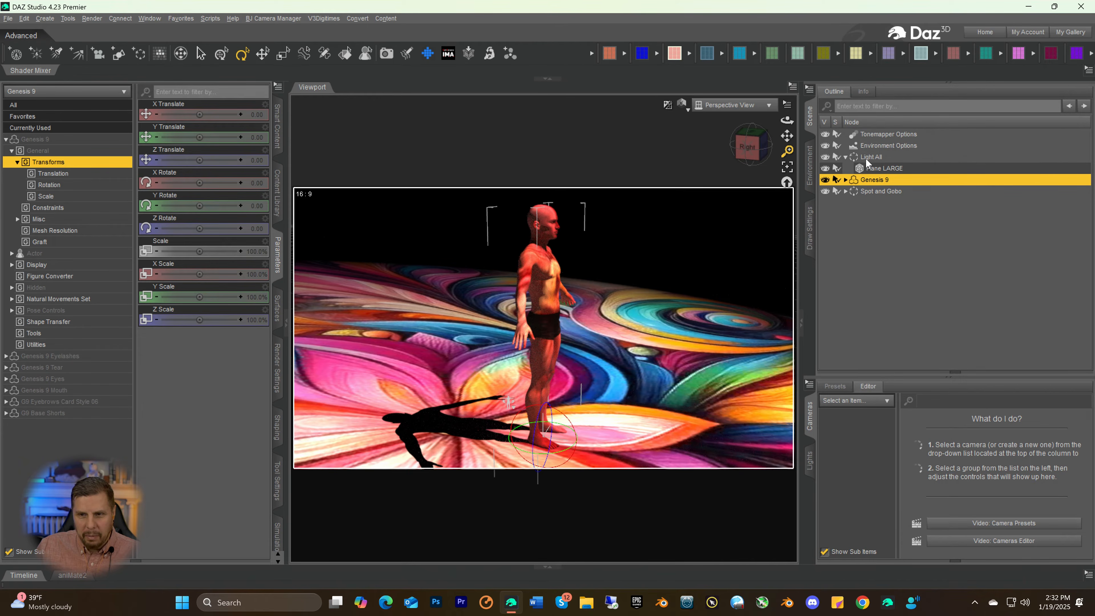
# Reposition the Spot and Gobo group to X Translate 5.08 and Z Translate 577.46, with Y Rotate at -0.34
pyautogui.click(867, 190)
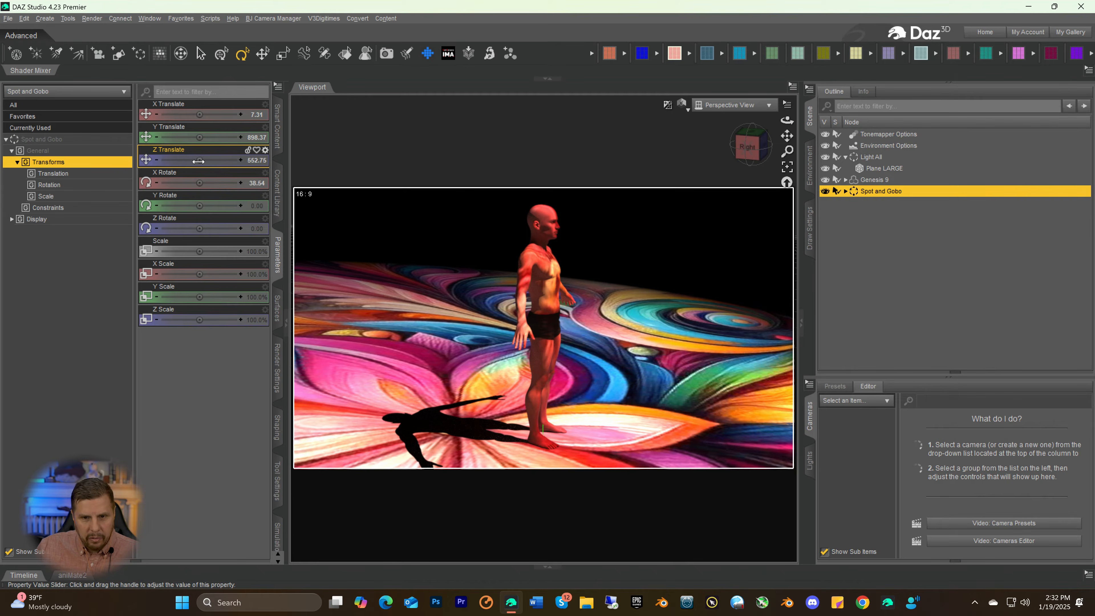
pyautogui.moveTo(198, 161); pyautogui.dragTo(216, 161)
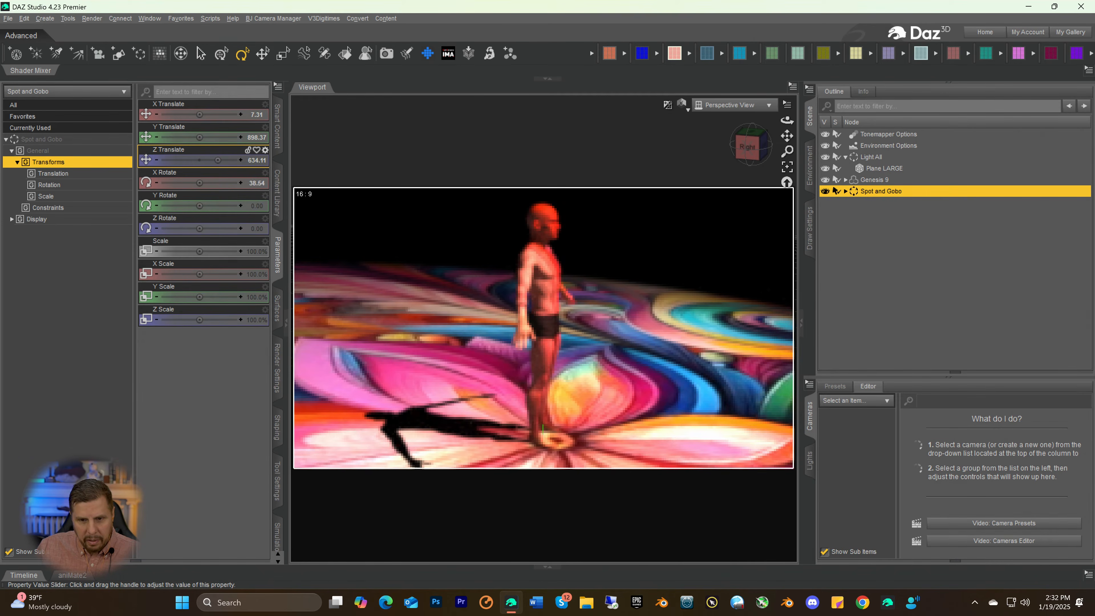
pyautogui.moveTo(218, 161); pyautogui.dragTo(218, 161)
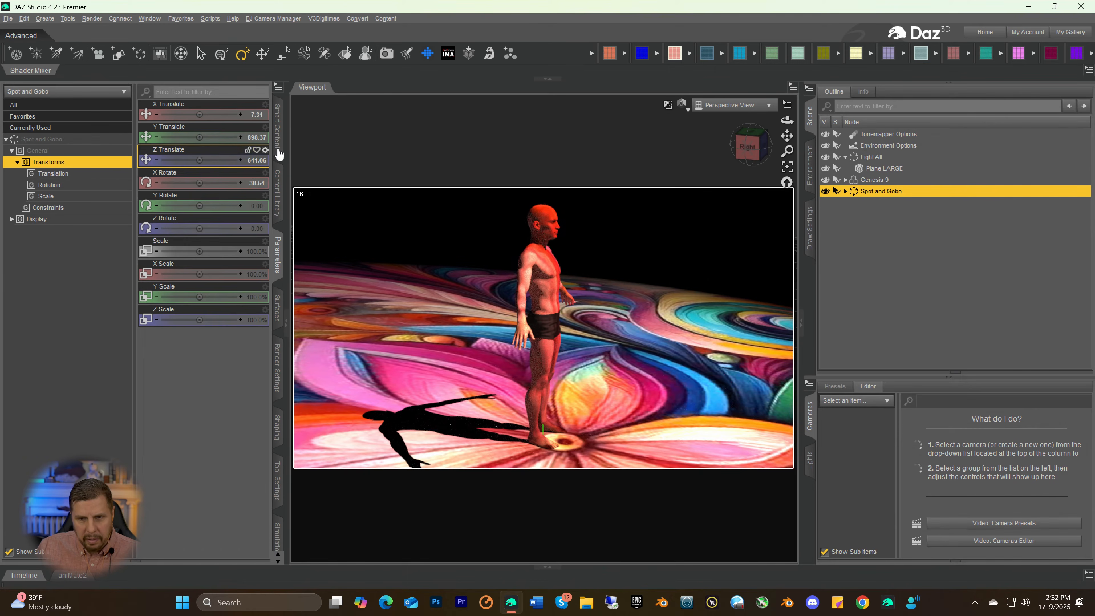
pyautogui.moveTo(749, 159); pyautogui.dragTo(732, 158)
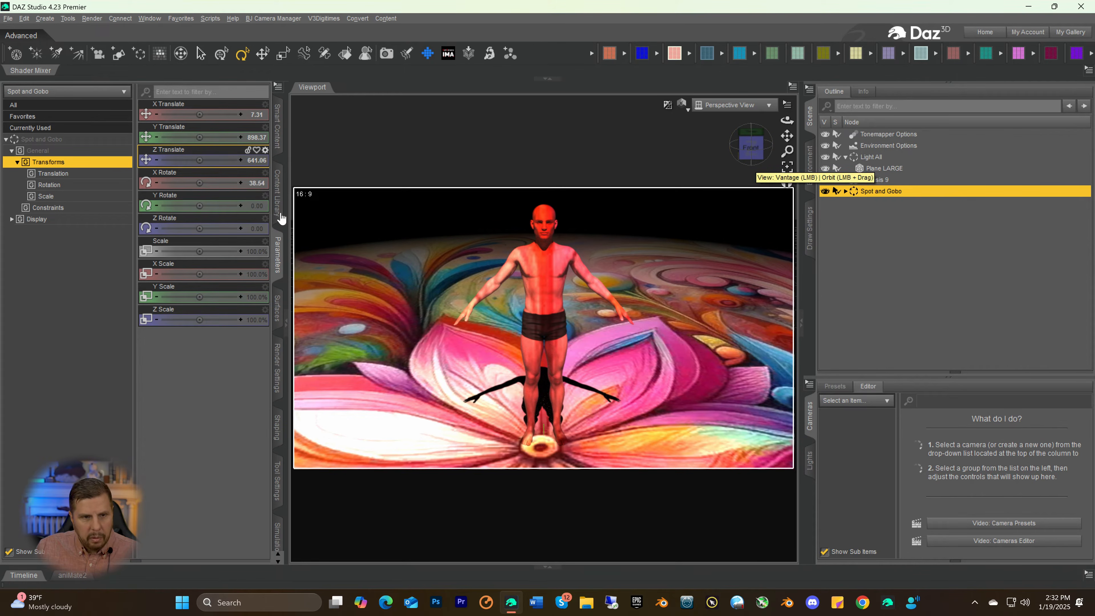
pyautogui.moveTo(196, 161); pyautogui.dragTo(182, 160)
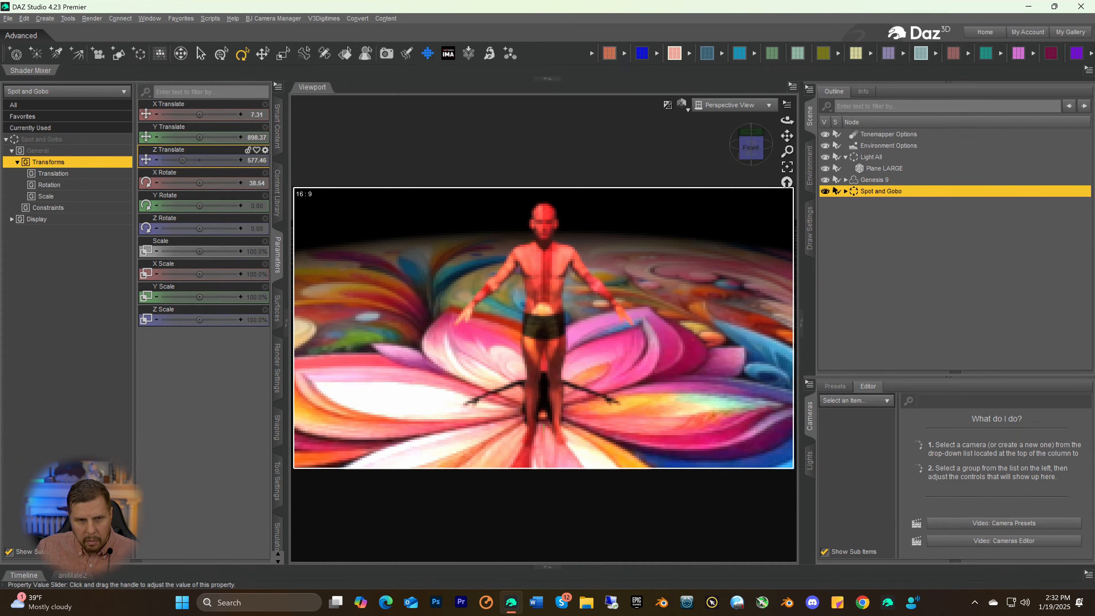
pyautogui.moveTo(199, 114); pyautogui.dragTo(194, 115)
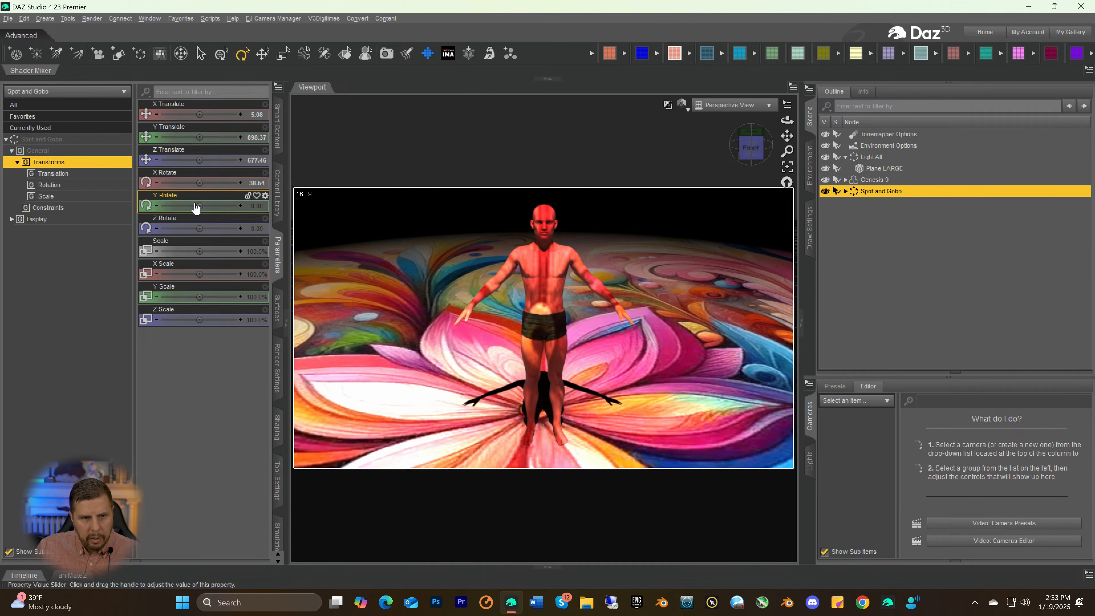
pyautogui.moveTo(197, 202); pyautogui.dragTo(197, 206)
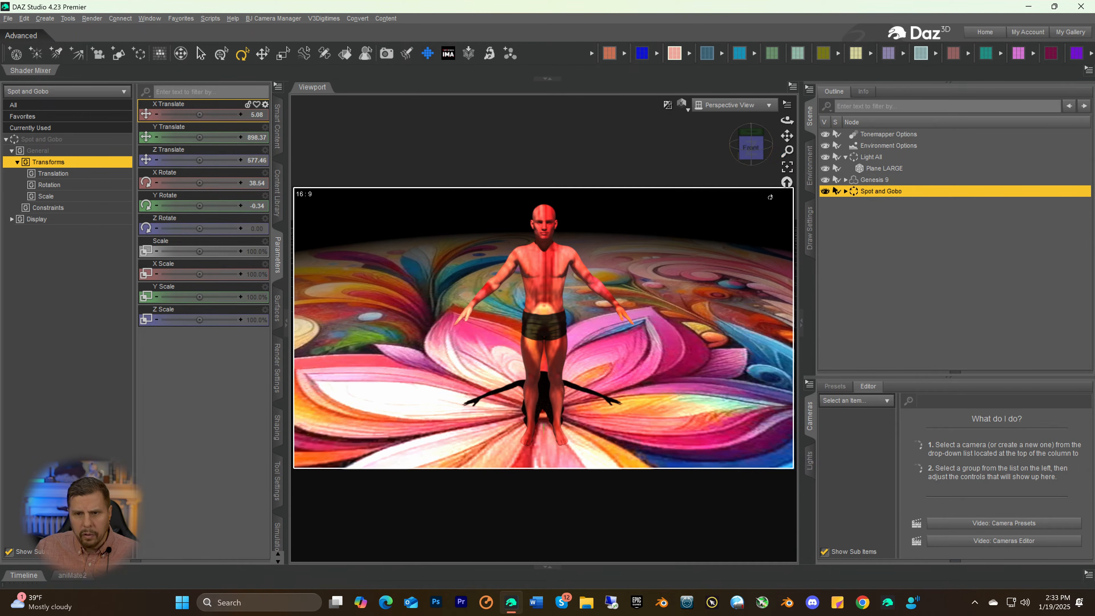
# Add the SYRF Fog Pouf volume to the scene from the VDB&Ghost preset collection
pyautogui.moveTo(787, 150); pyautogui.dragTo(788, 166)
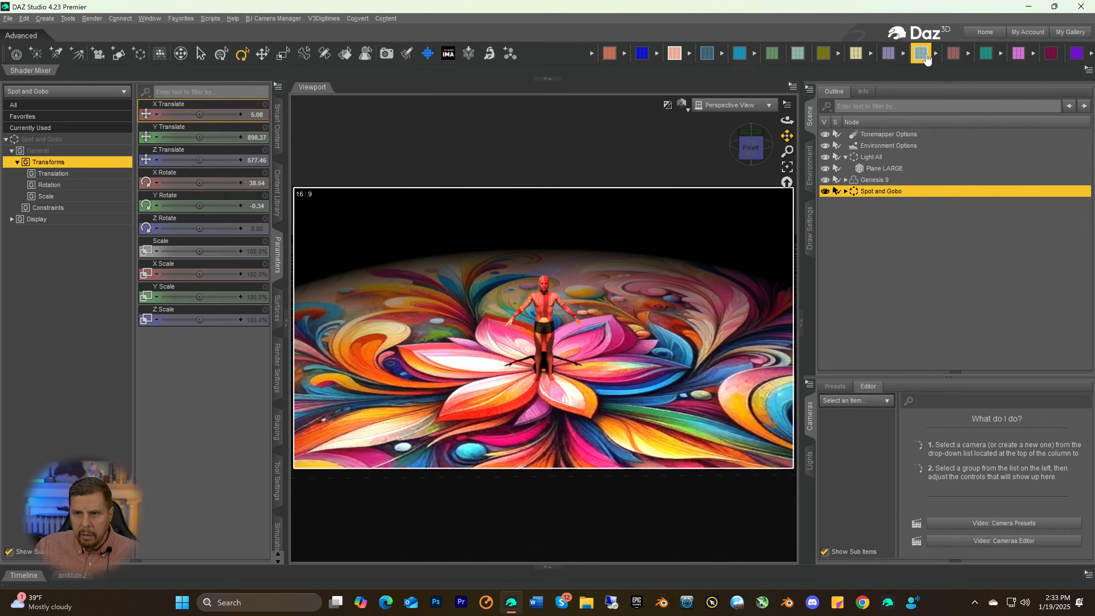
pyautogui.click(989, 59)
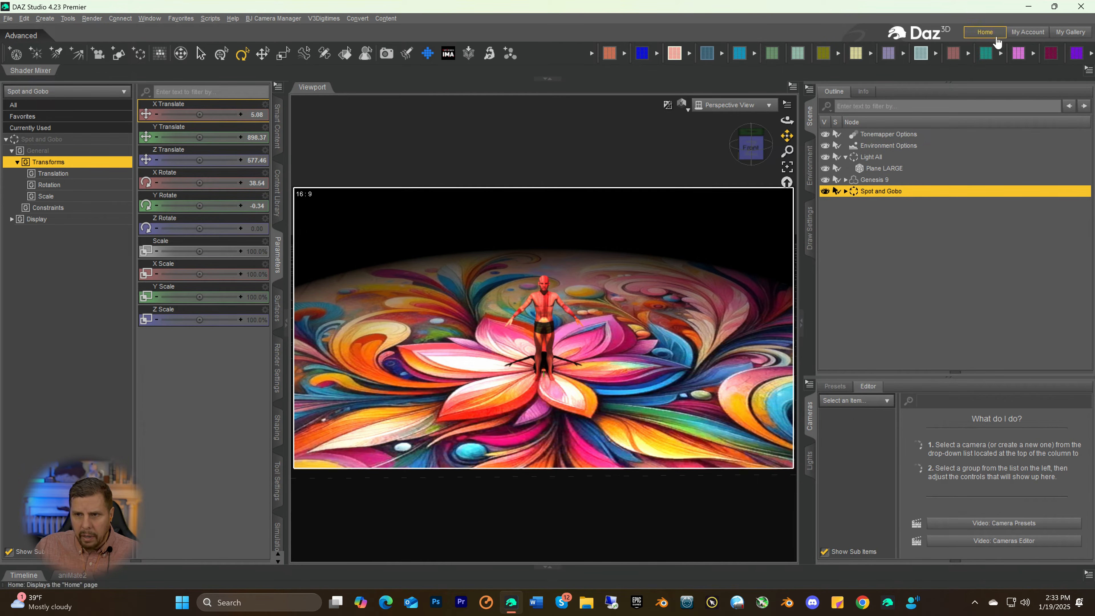
pyautogui.click(1017, 55)
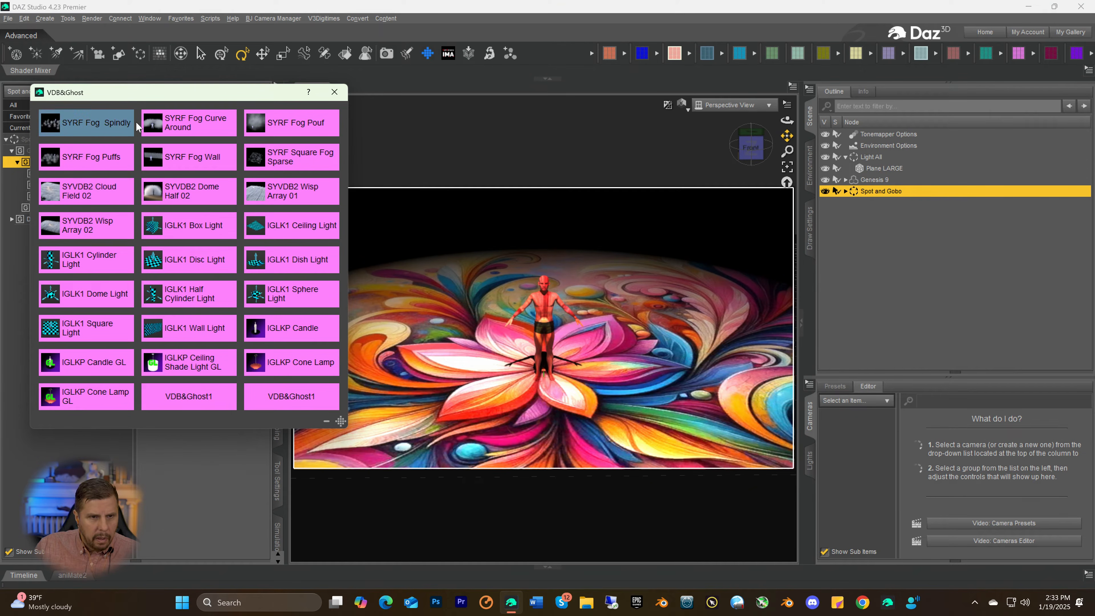
pyautogui.click(295, 123)
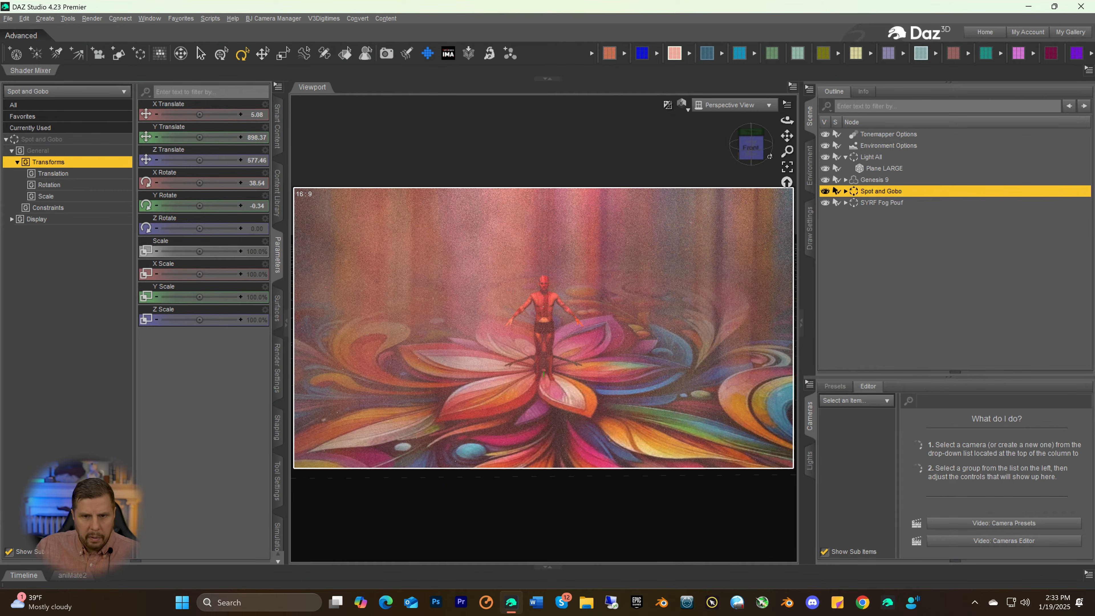
# Examine the coloured light rays in the fog around the figure from a lower angle, both close up and from farther away
pyautogui.moveTo(770, 156); pyautogui.dragTo(756, 159)
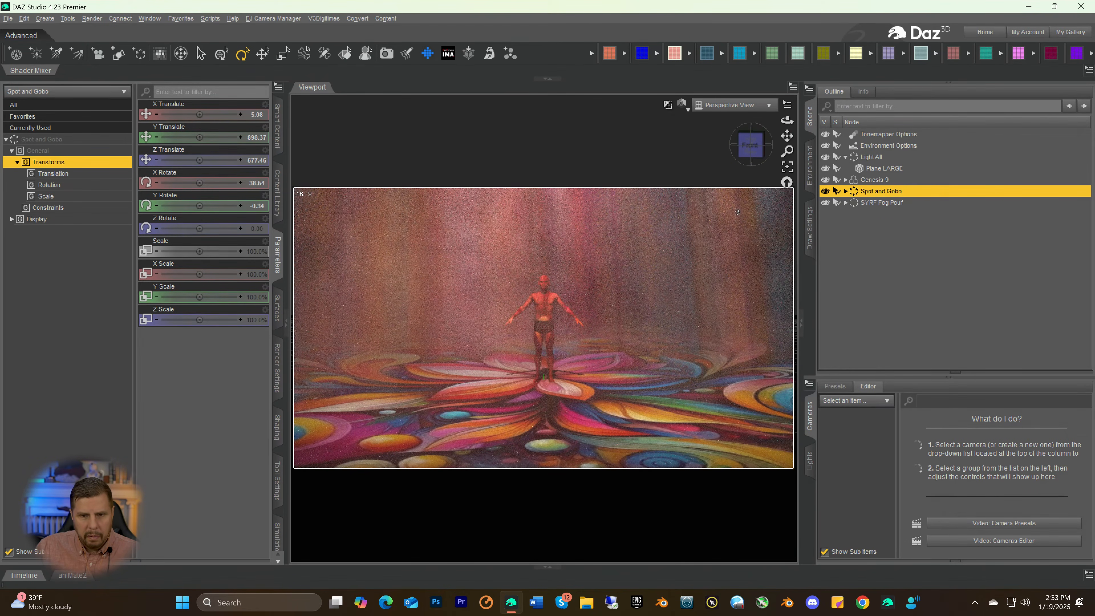
pyautogui.scroll(5, 692, 288)
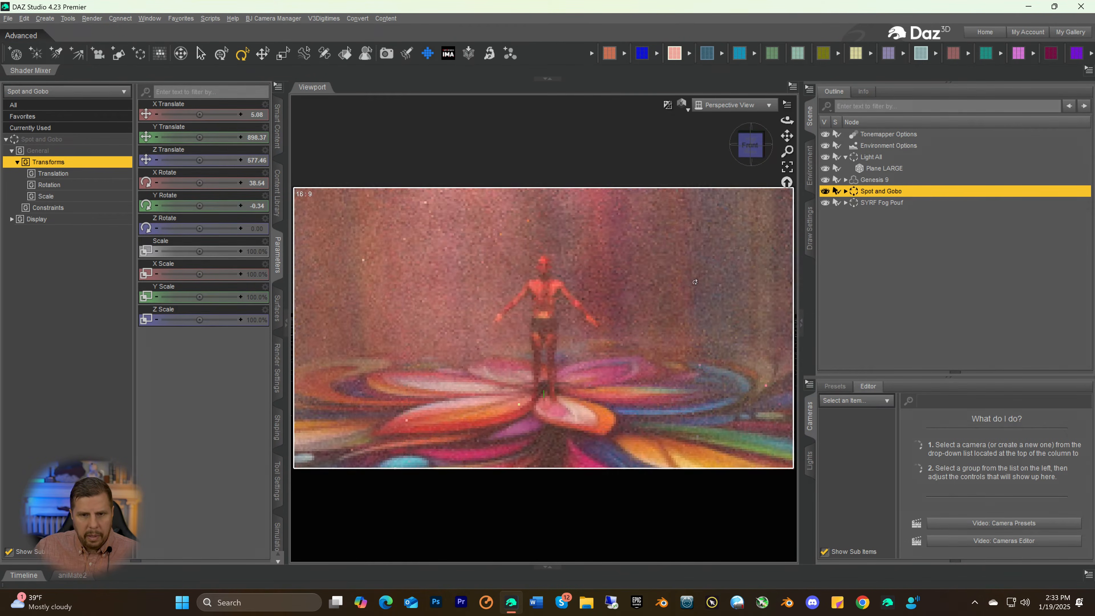
pyautogui.scroll(4, 692, 287)
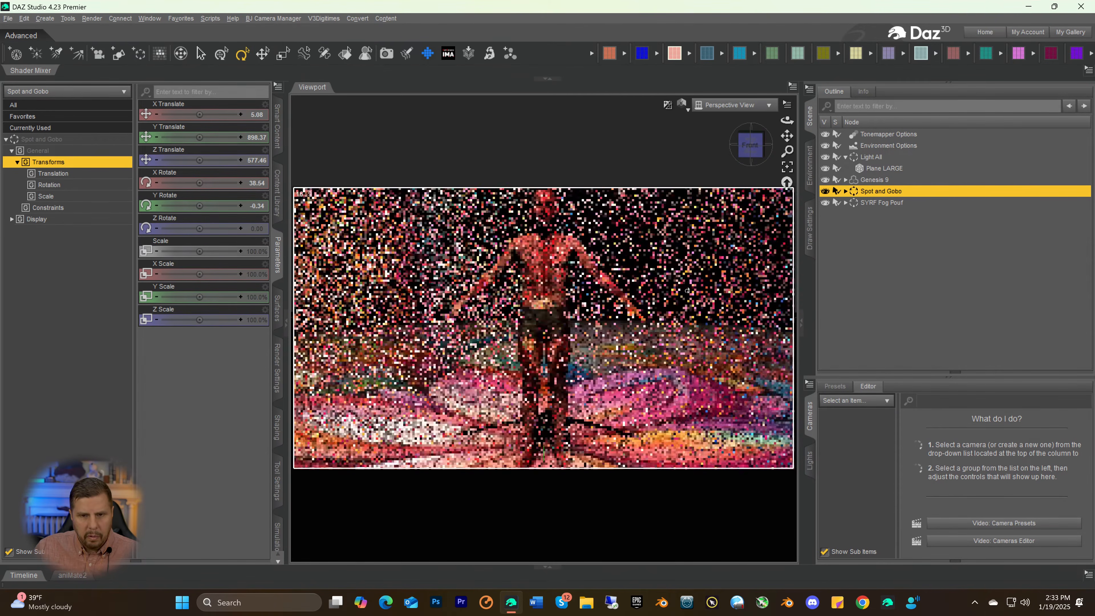
pyautogui.scroll(-3, 685, 283)
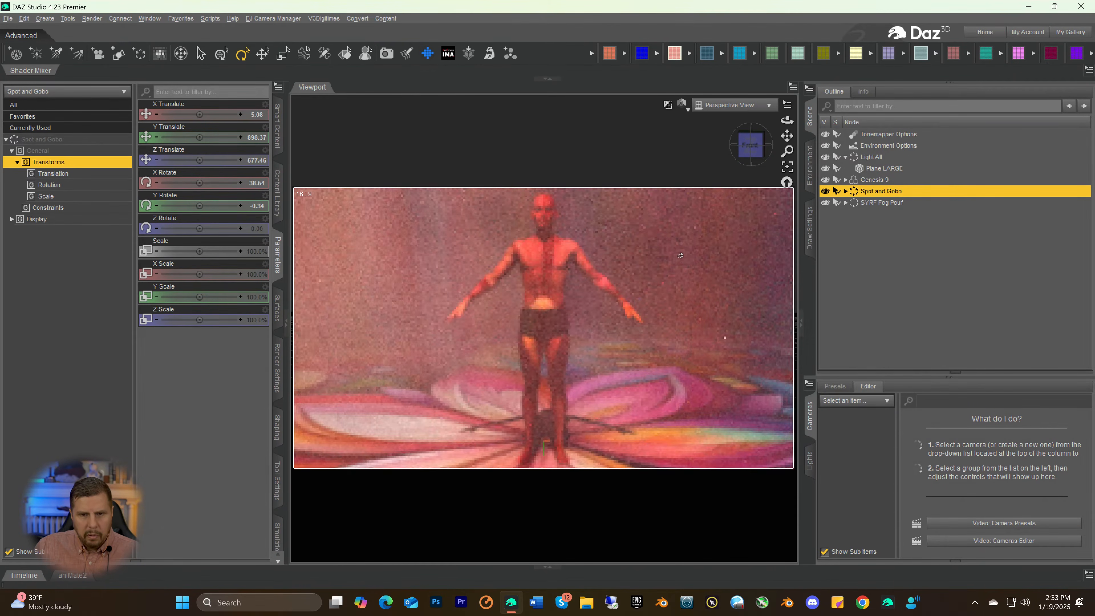
pyautogui.scroll(-3, 660, 241)
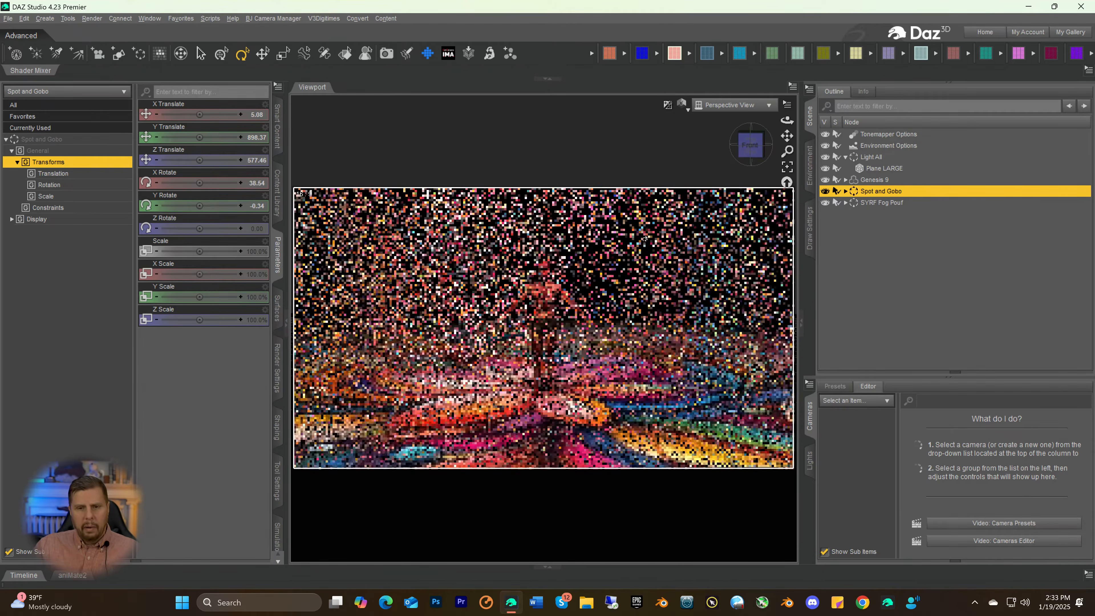
pyautogui.scroll(-1, 641, 228)
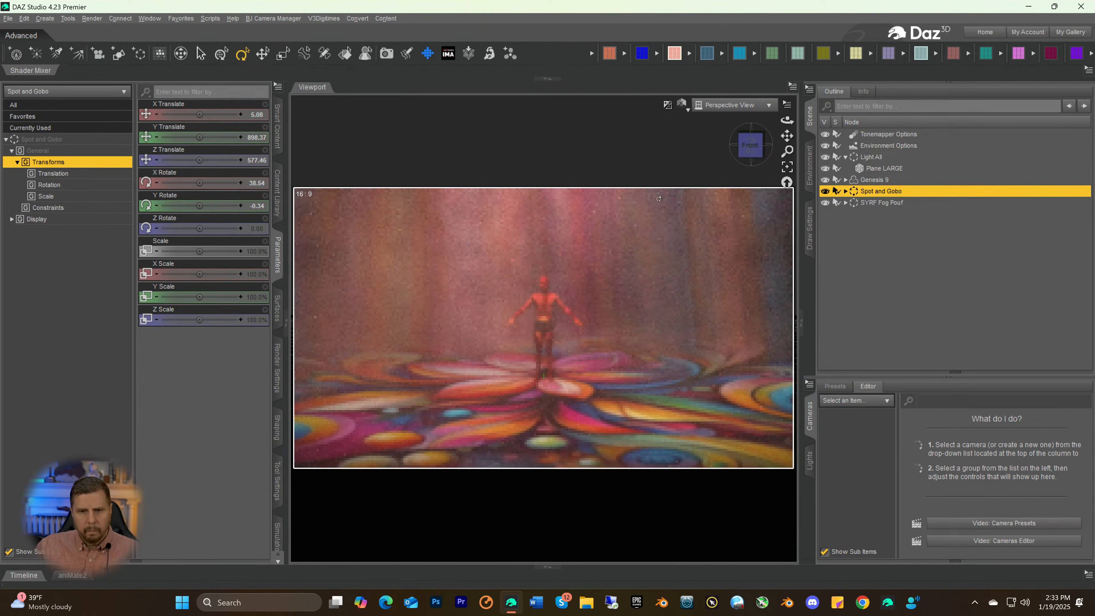
# Darken the Scattering Multiplier colour of the SYRF Invisible Smoke Cube surface inside SYRF Fog Pouf to RGB 114
pyautogui.moveTo(787, 151); pyautogui.dragTo(794, 361)
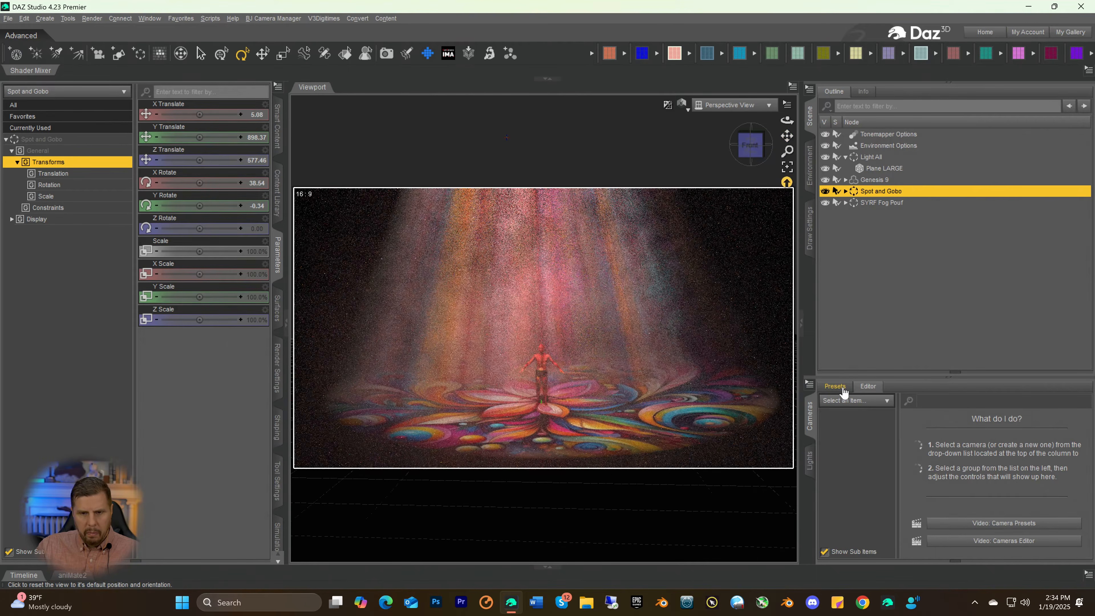
pyautogui.moveTo(750, 143); pyautogui.dragTo(749, 145)
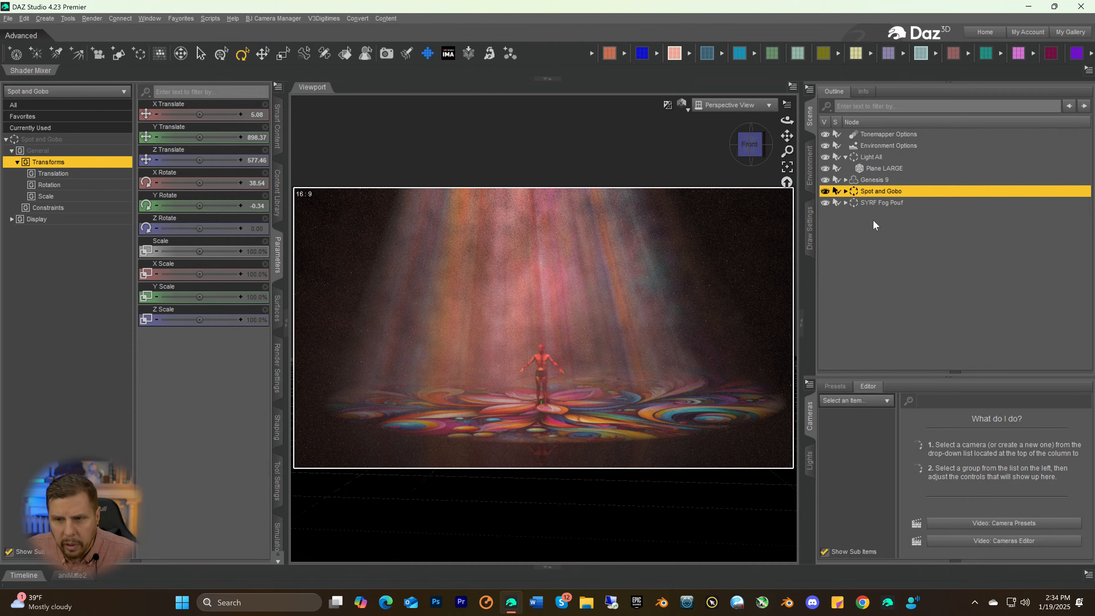
pyautogui.click(873, 203)
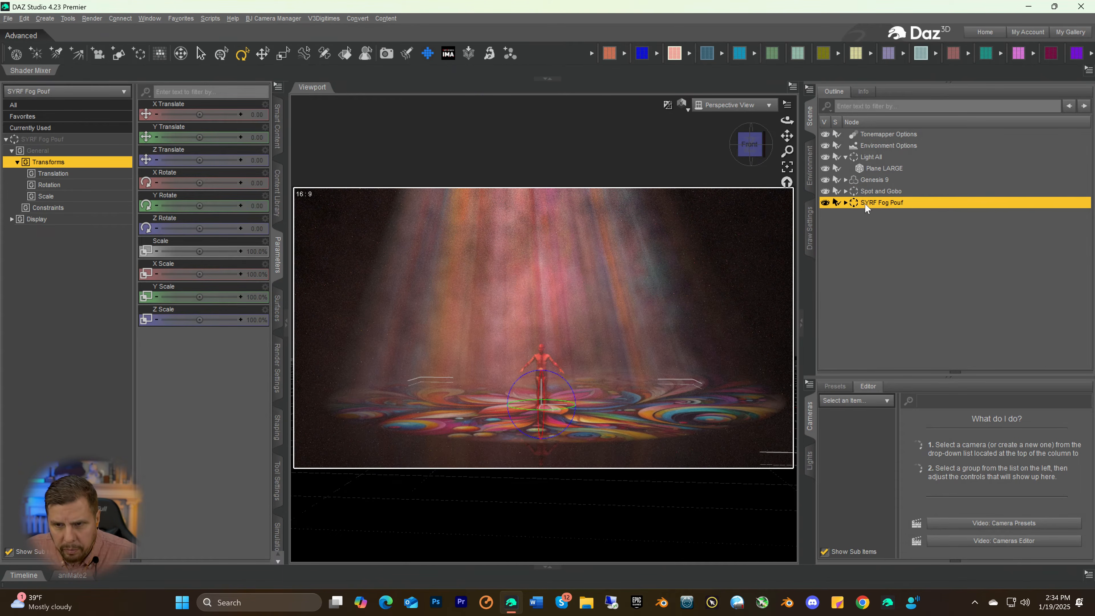
pyautogui.click(845, 203)
pyautogui.click(851, 214)
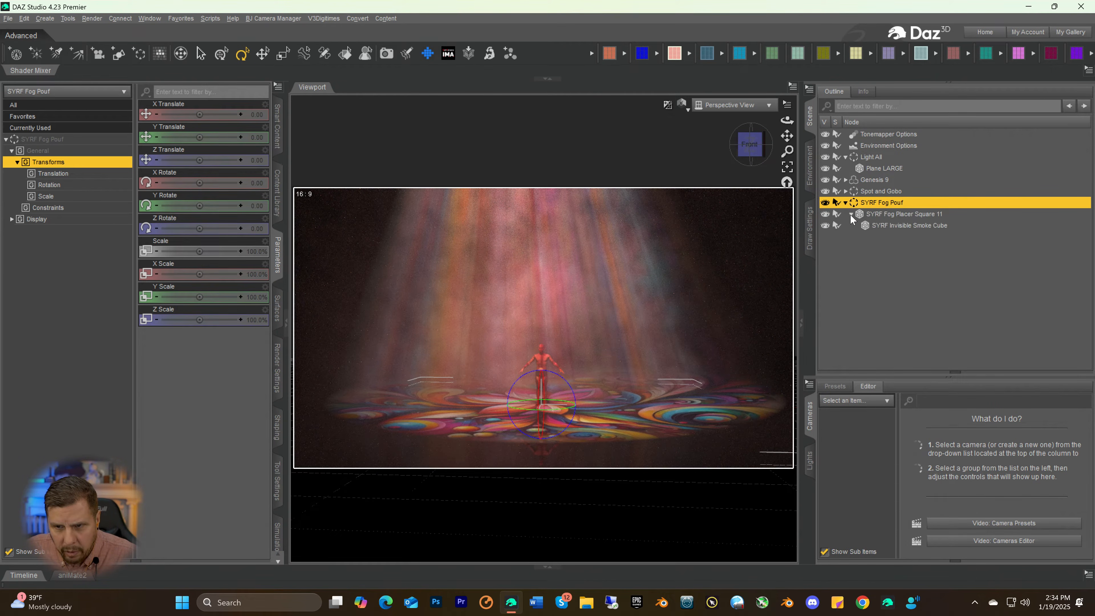
pyautogui.click(865, 227)
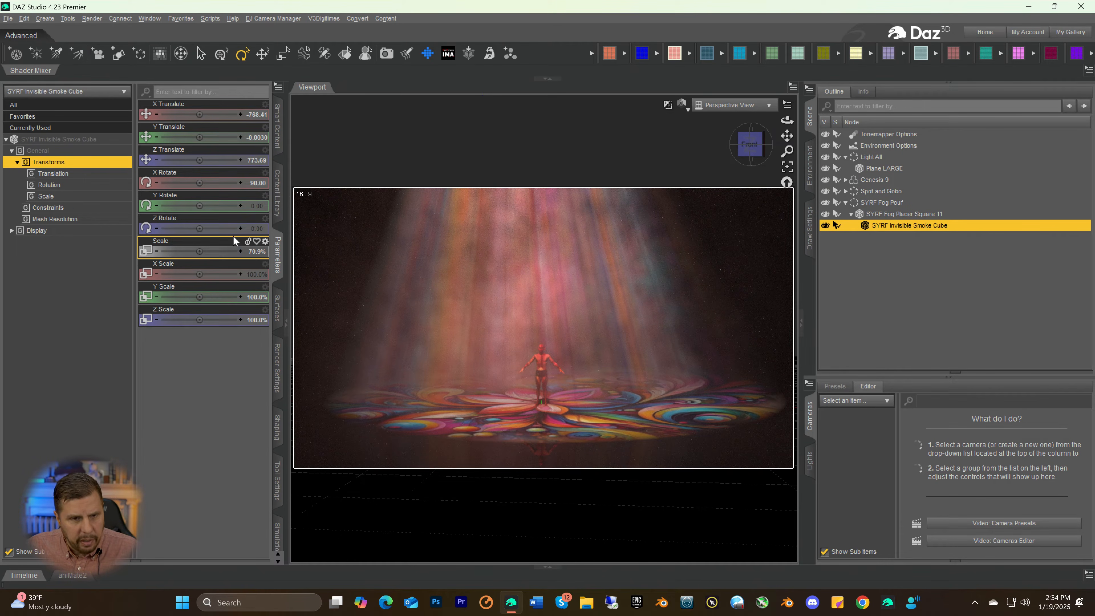
pyautogui.click(278, 307)
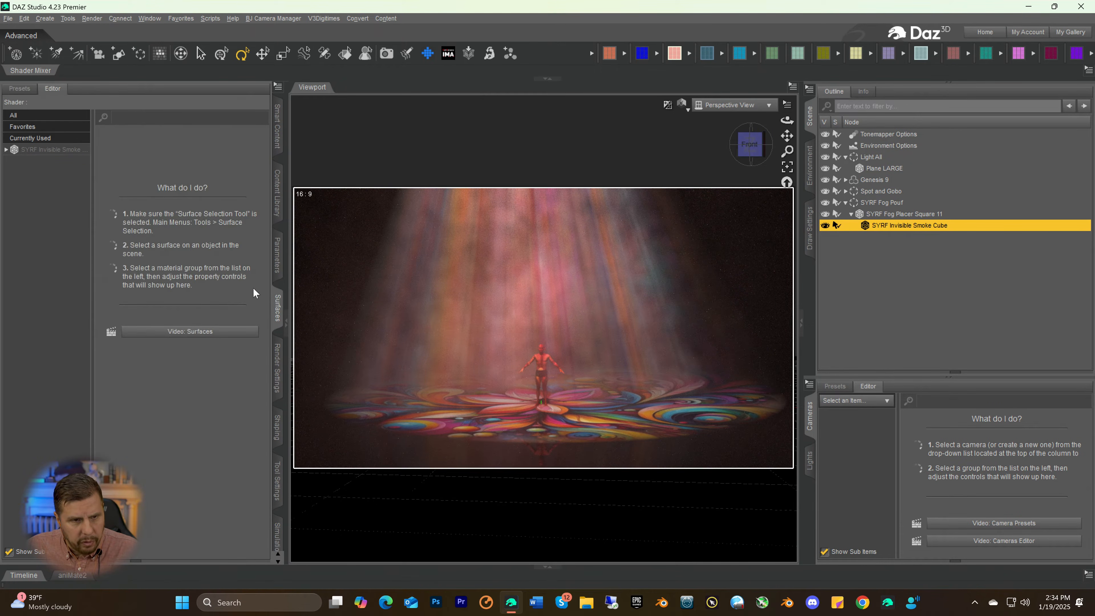
pyautogui.click(60, 150)
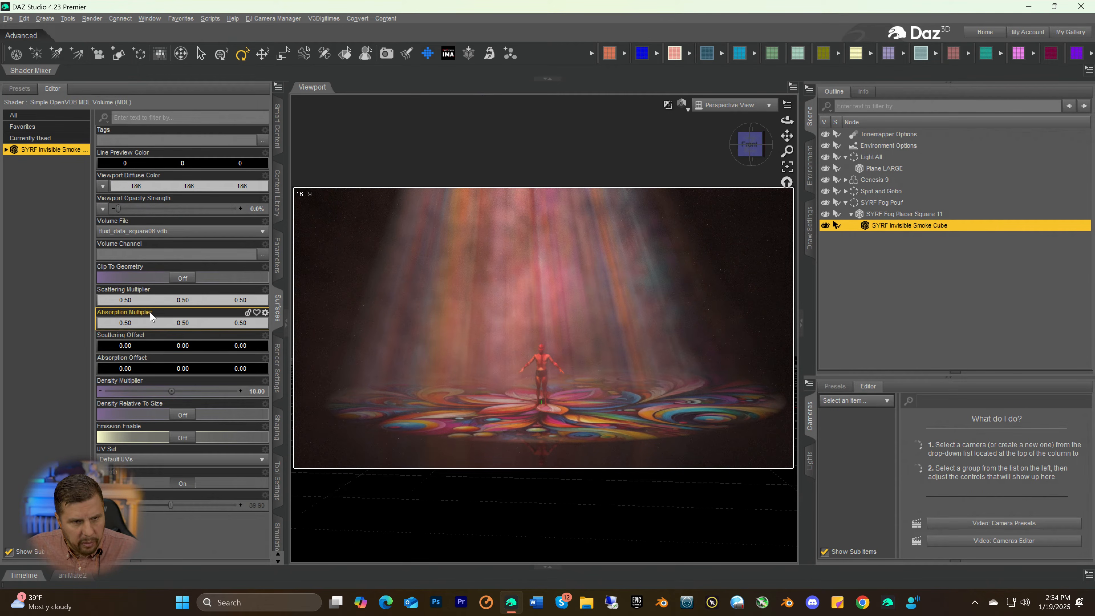
pyautogui.click(213, 299)
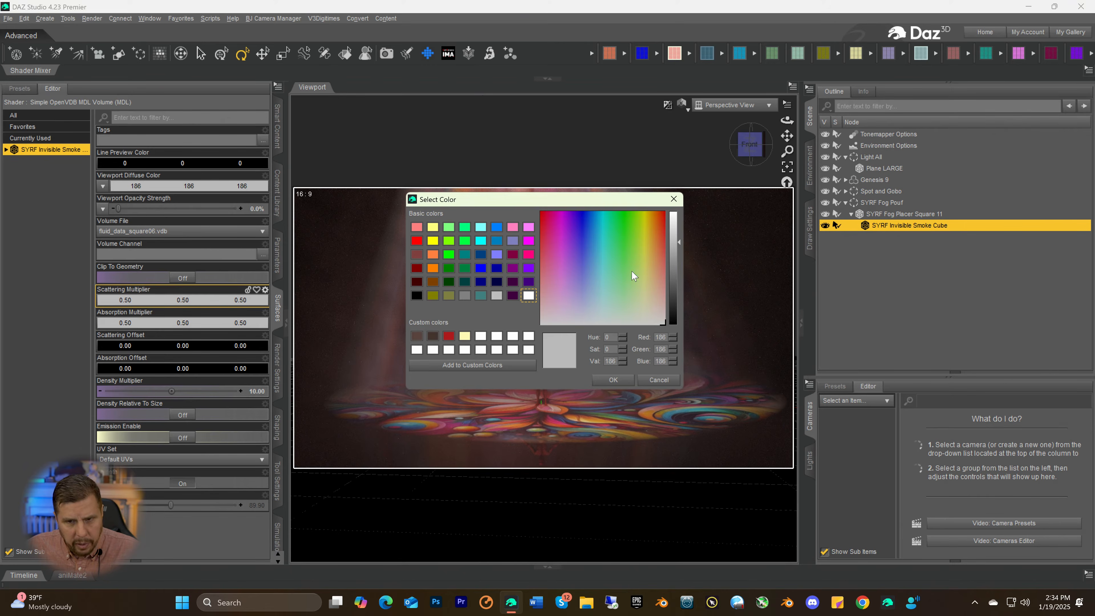
pyautogui.moveTo(671, 260); pyautogui.dragTo(673, 274)
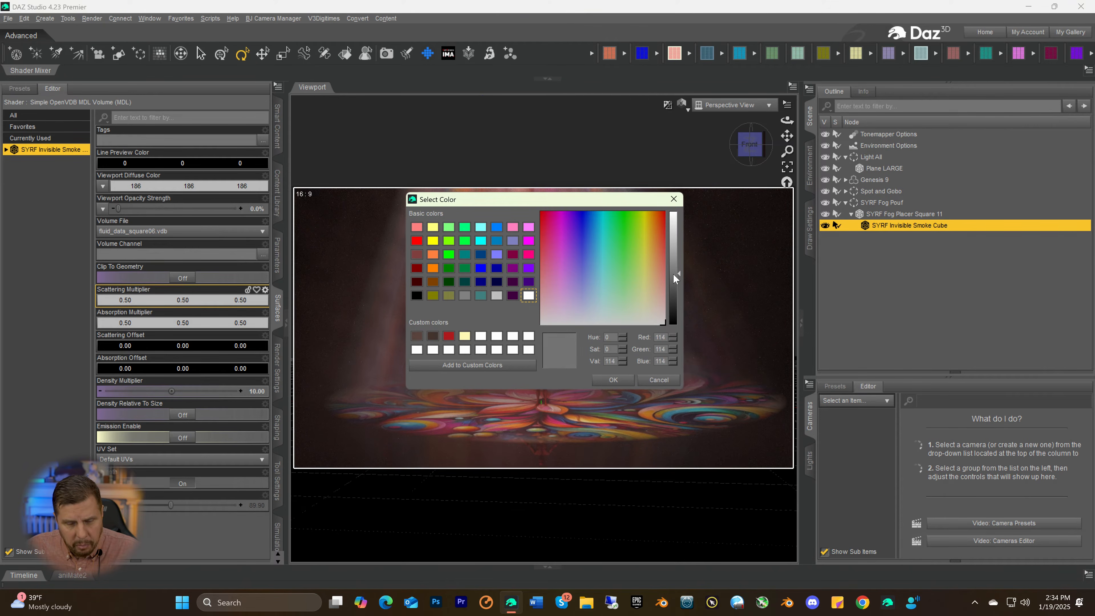
pyautogui.click(613, 381)
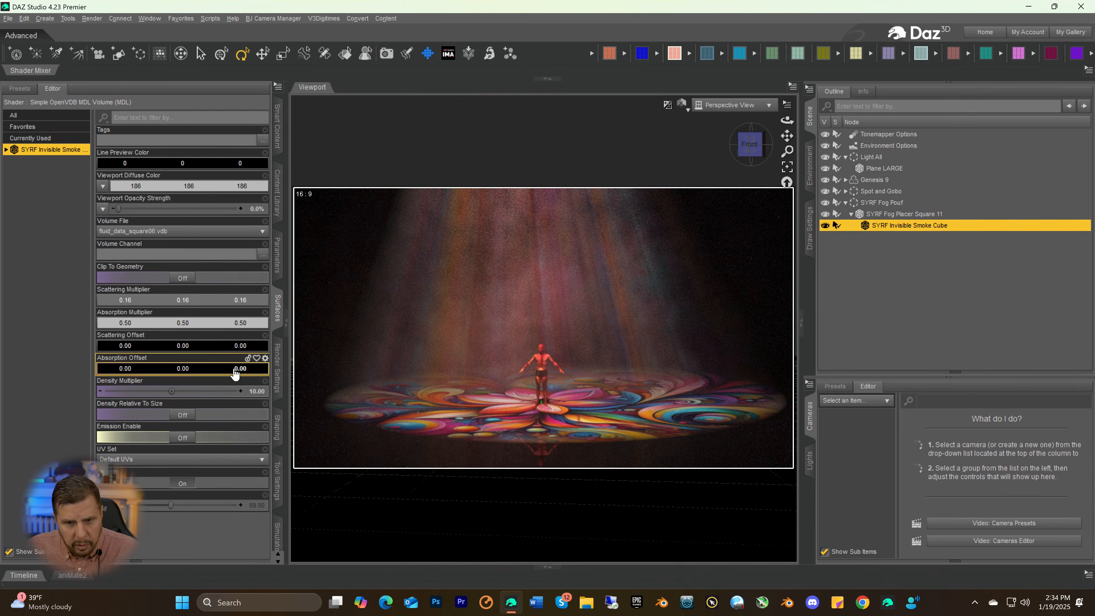
# Reduce the smoke cube's Scattering Multiplier further by setting its colour to RGB 64, giving 0.048 per channel
pyautogui.click(152, 300)
pyautogui.moveTo(679, 281); pyautogui.dragTo(676, 296)
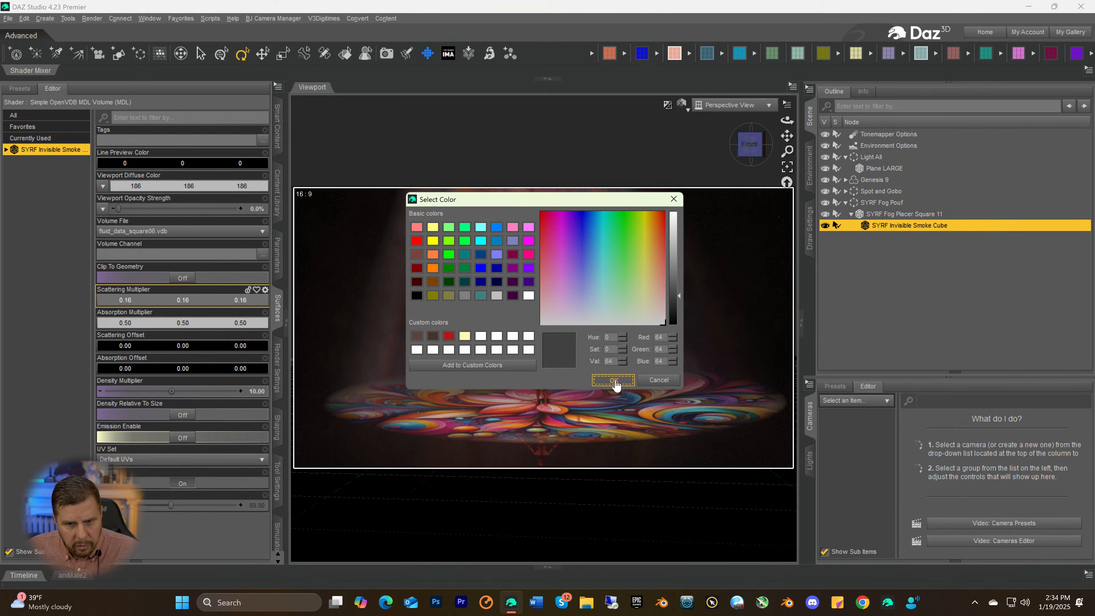
pyautogui.click(615, 380)
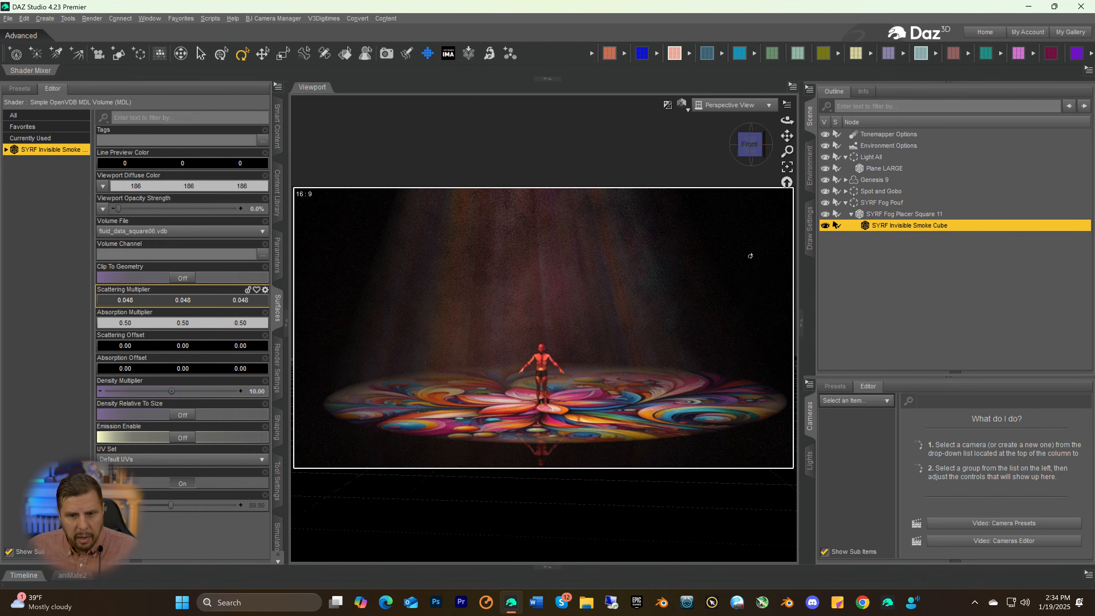
# Move the SYRF Fog Pouf group sideways along the positive X axis, away from the Genesis 9 figure
pyautogui.scroll(3, 721, 339)
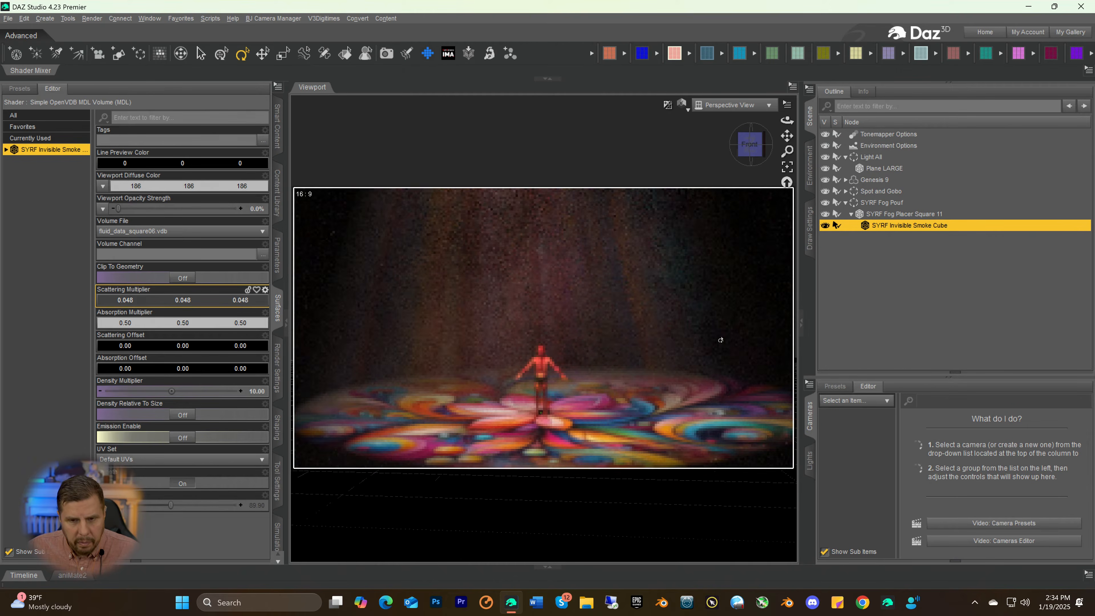
pyautogui.scroll(2, 720, 338)
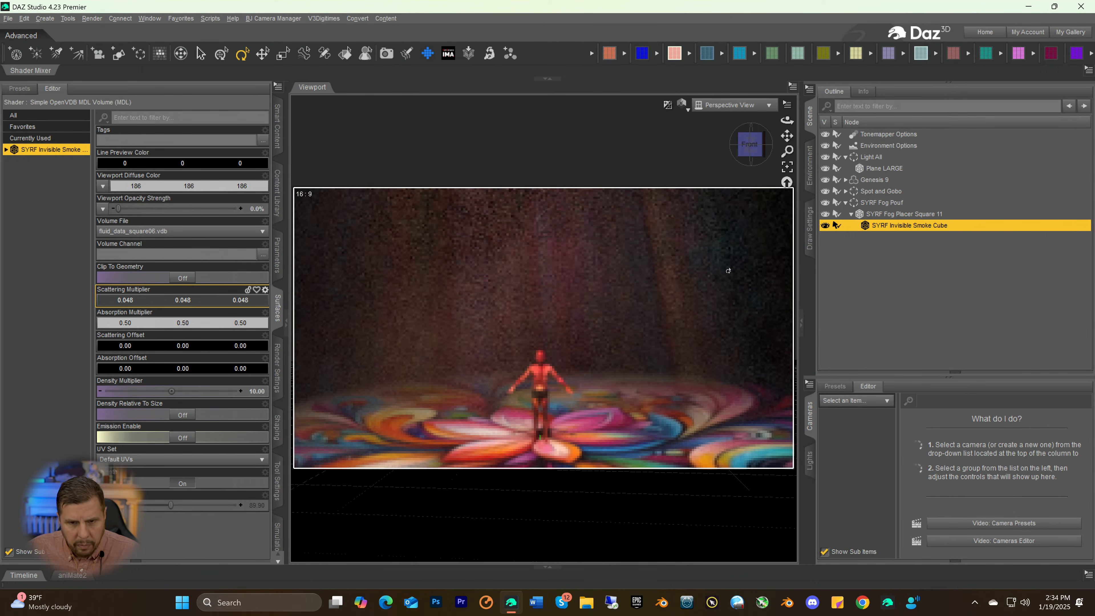
pyautogui.moveTo(787, 136); pyautogui.dragTo(797, 110)
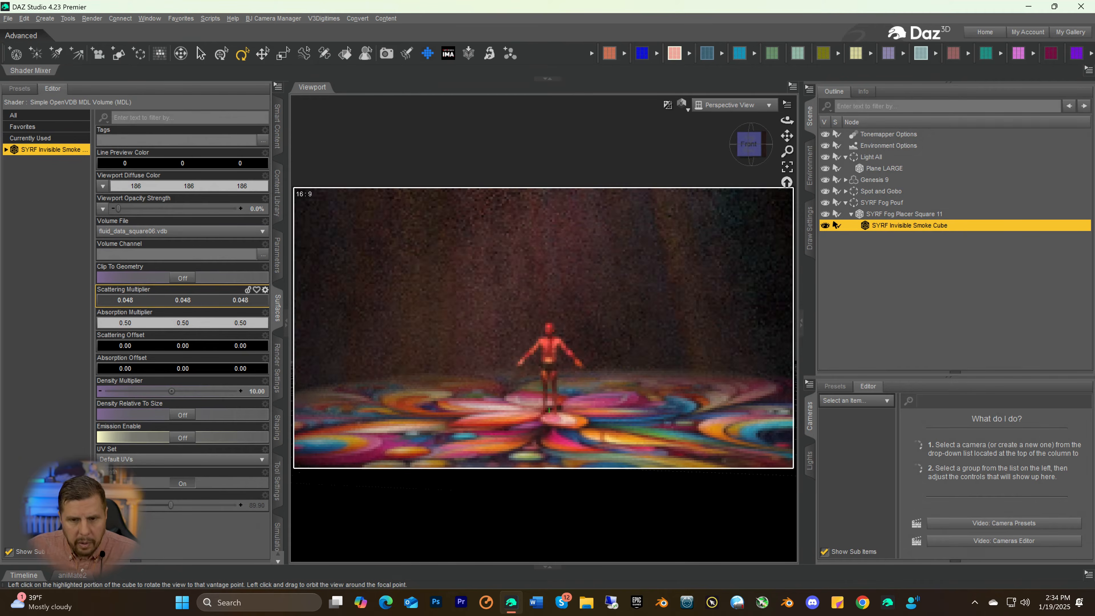
pyautogui.moveTo(788, 152); pyautogui.dragTo(786, 183)
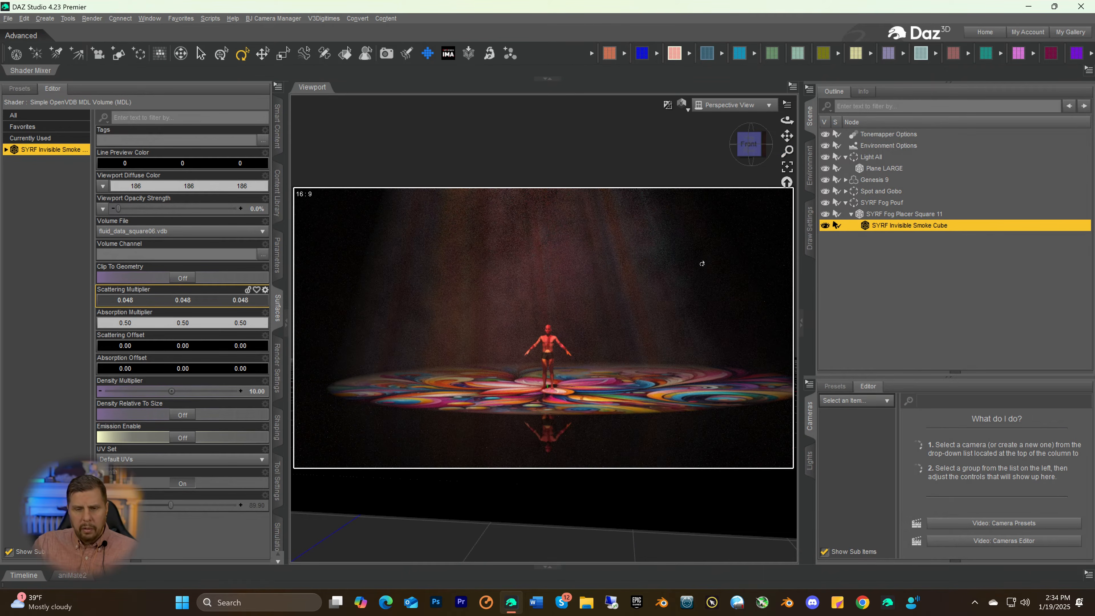
pyautogui.click(748, 151)
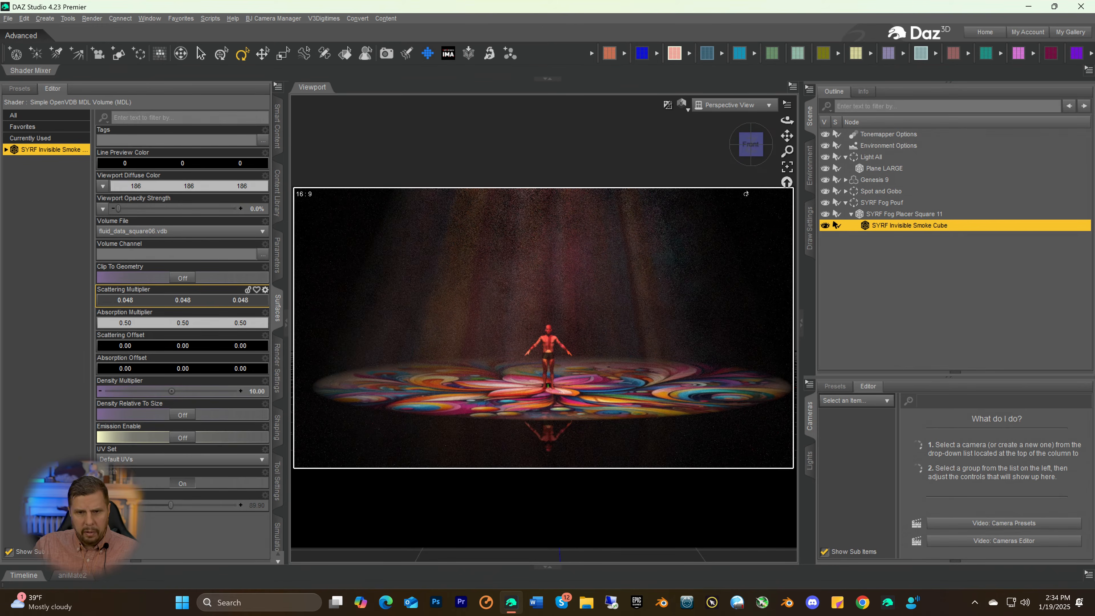
pyautogui.click(867, 205)
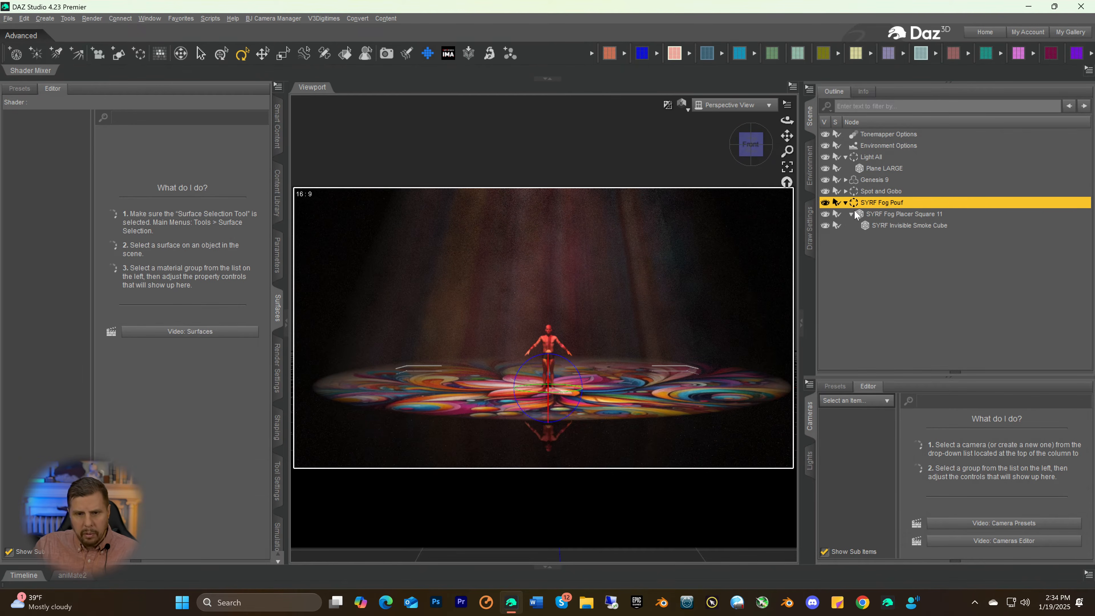
pyautogui.click(262, 53)
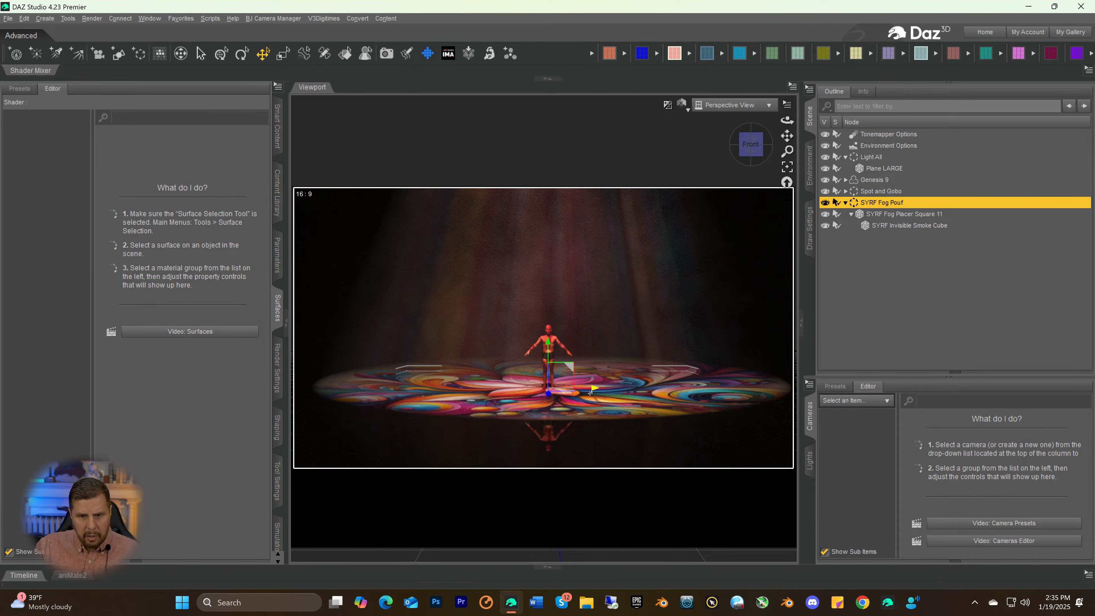
pyautogui.moveTo(593, 389); pyautogui.dragTo(654, 387)
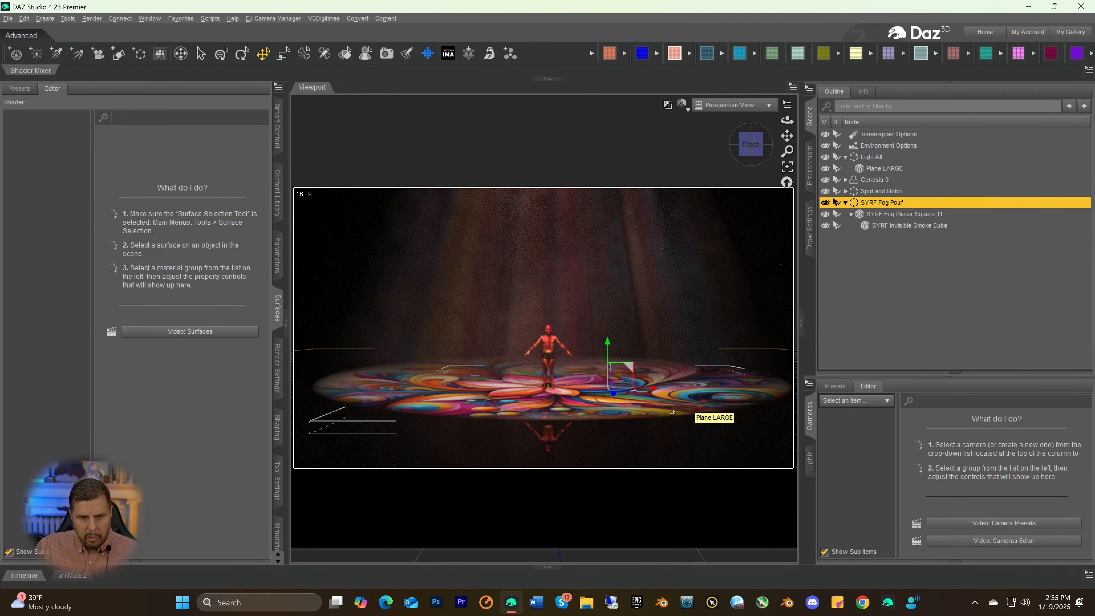
# Save the scene as Flower Man in the My DAZ Studio Renders folder, including backdrop and render settings with file compression
pyautogui.scroll(4, 659, 408)
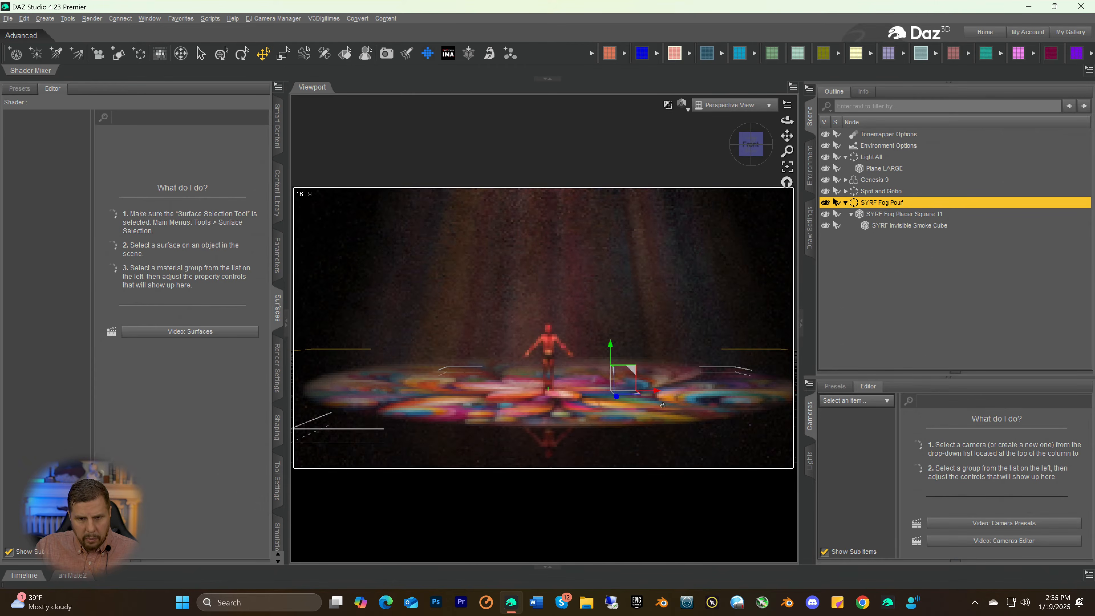
pyautogui.scroll(2, 664, 409)
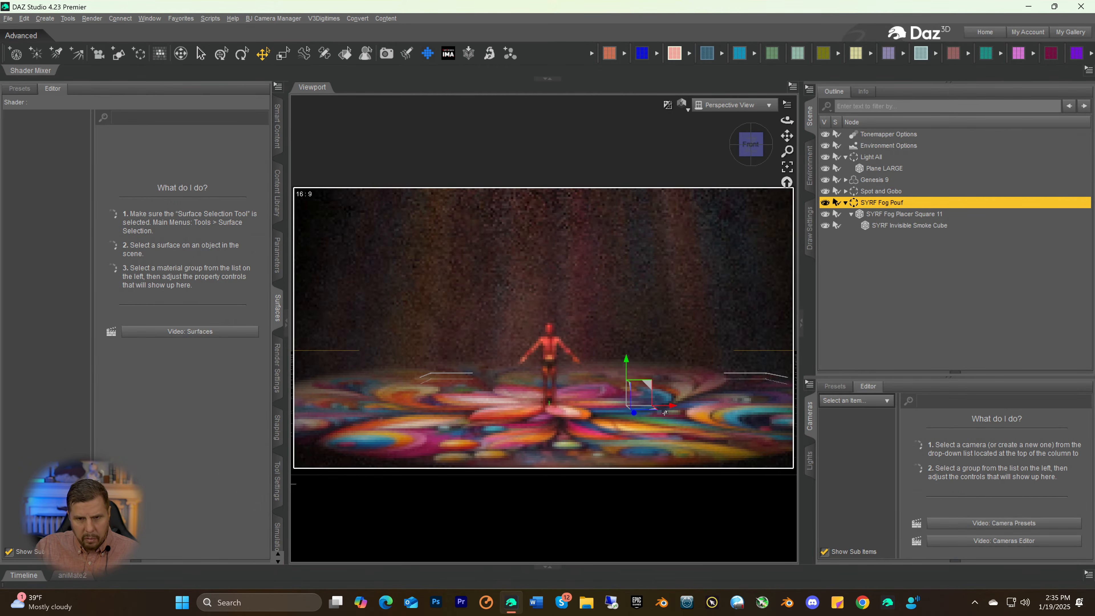
pyautogui.scroll(1, 681, 425)
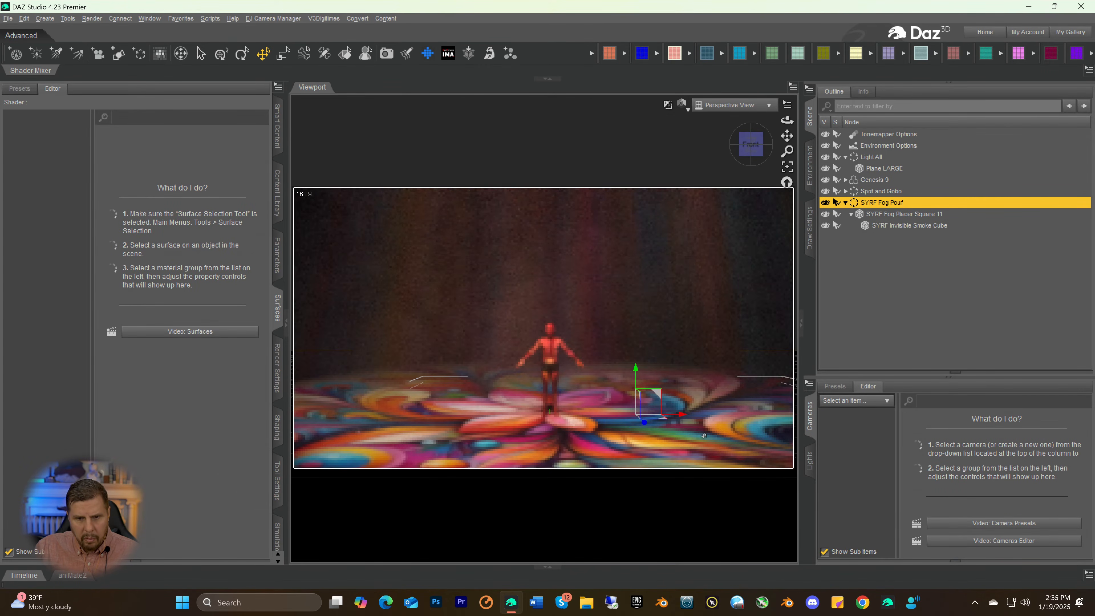
pyautogui.click(757, 147)
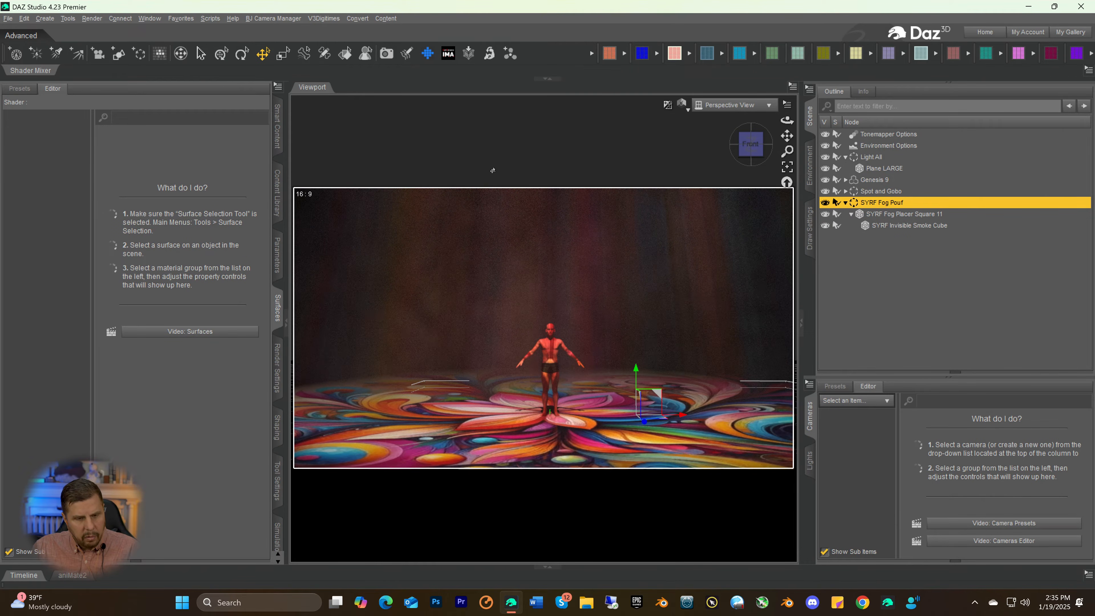
pyautogui.hotkey('ctrl', 's')
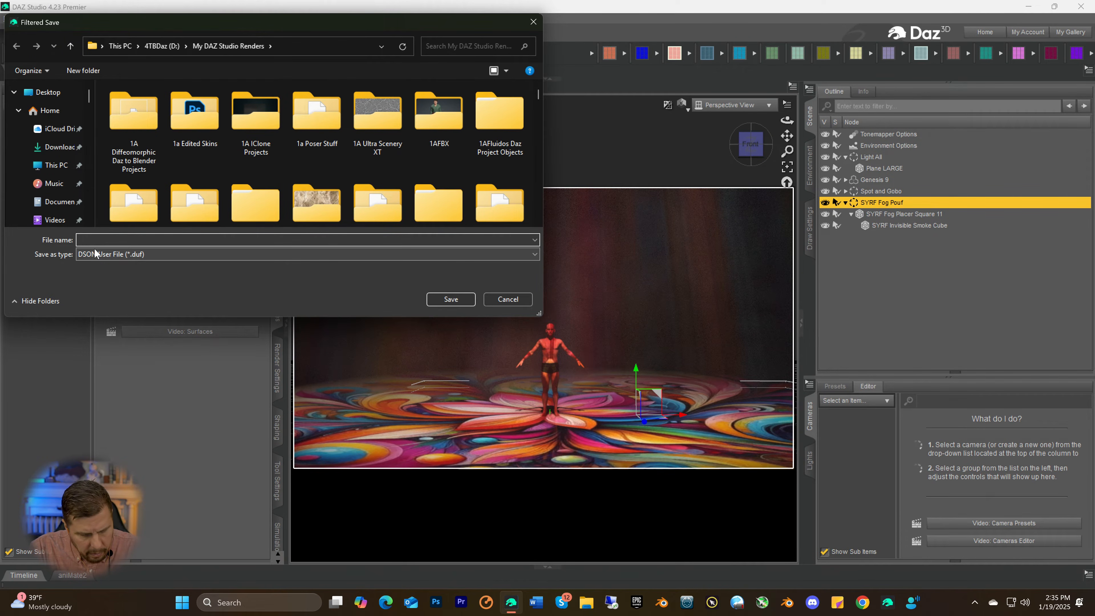
pyautogui.write('Flo')
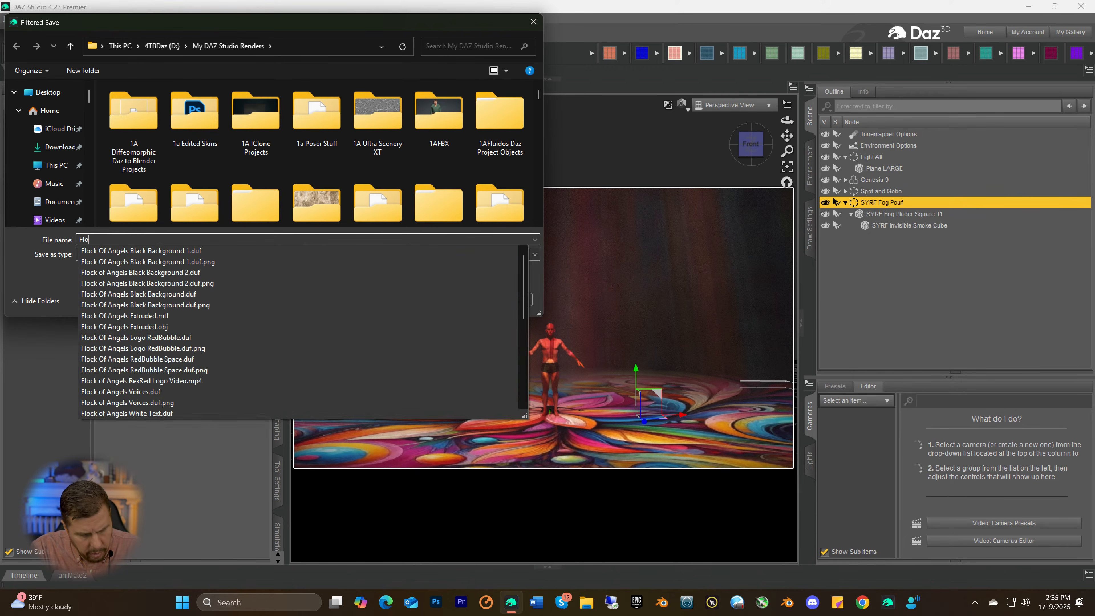
pyautogui.write('wer MAn')
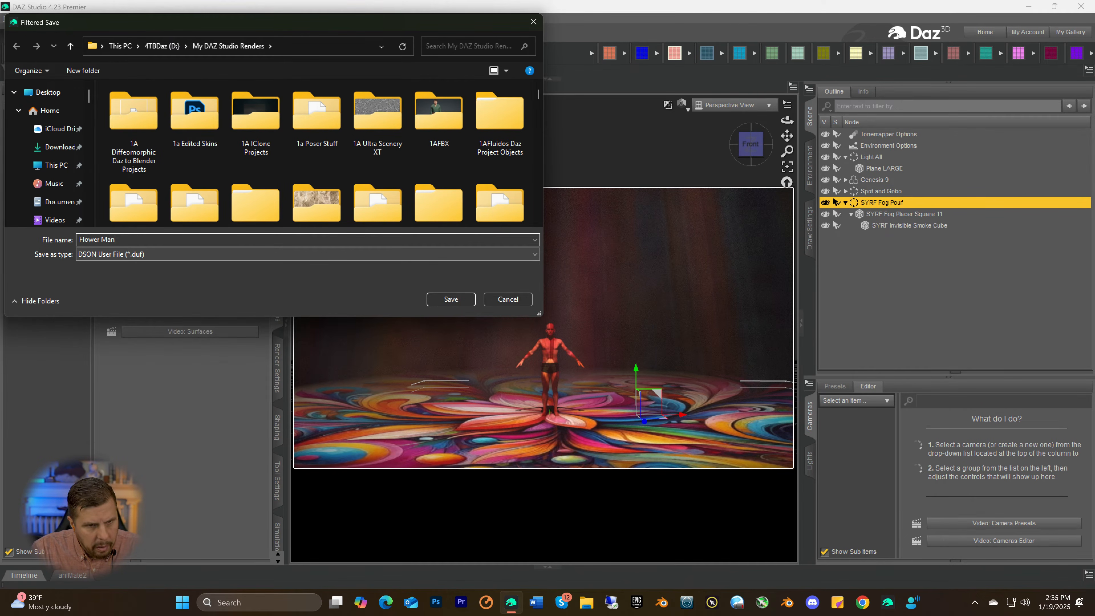
pyautogui.press('Return')
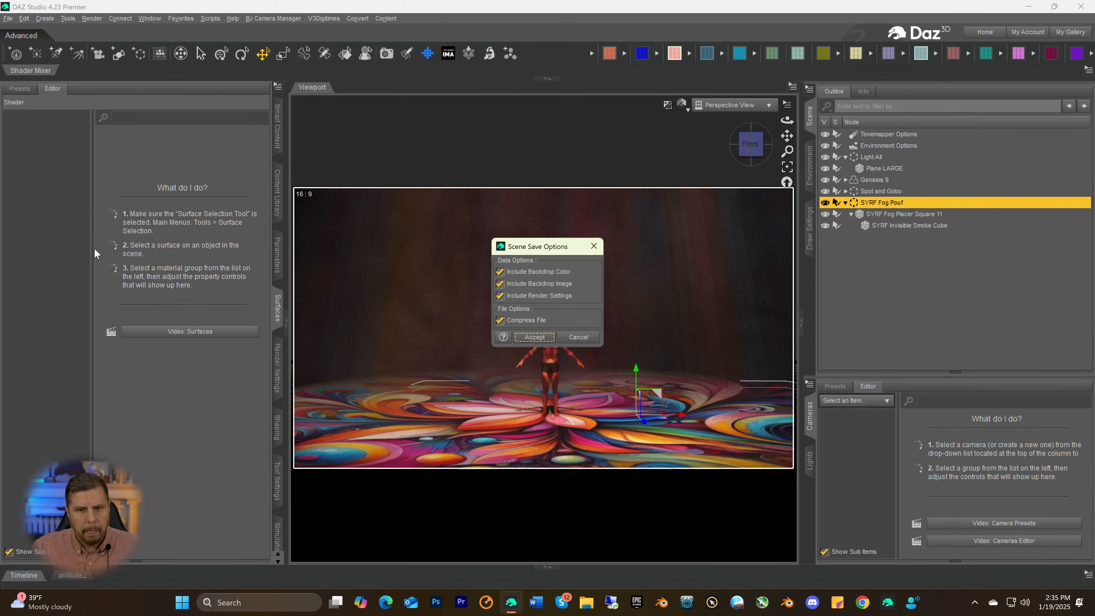
pyautogui.click(535, 336)
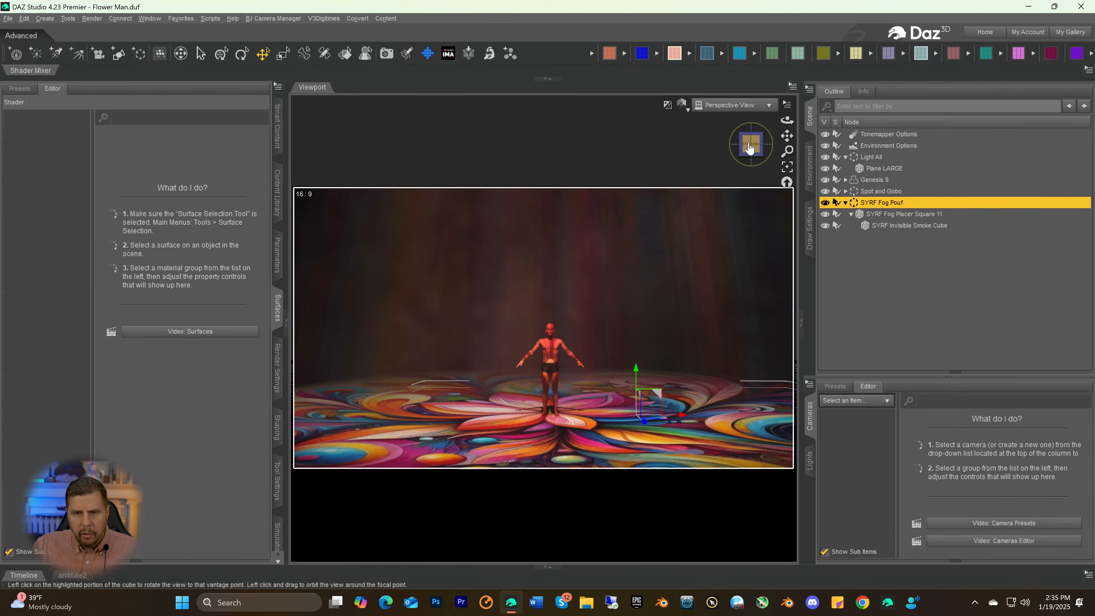
# Try tilting the Spot and Gobo group to an X Rotate of 37.04 and return it to 38.54
pyautogui.click(867, 158)
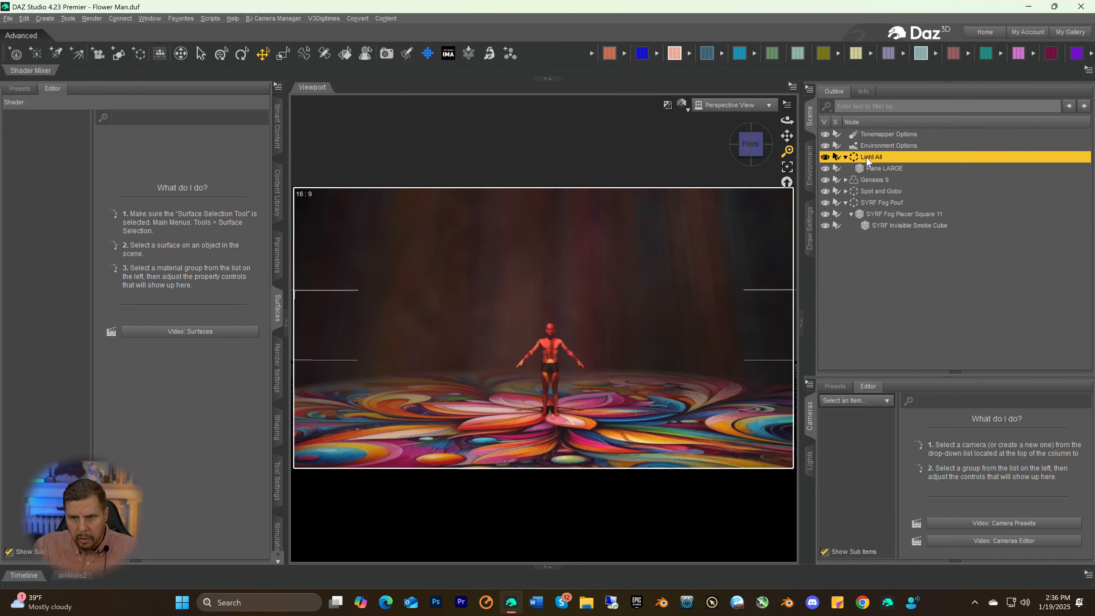
pyautogui.click(870, 191)
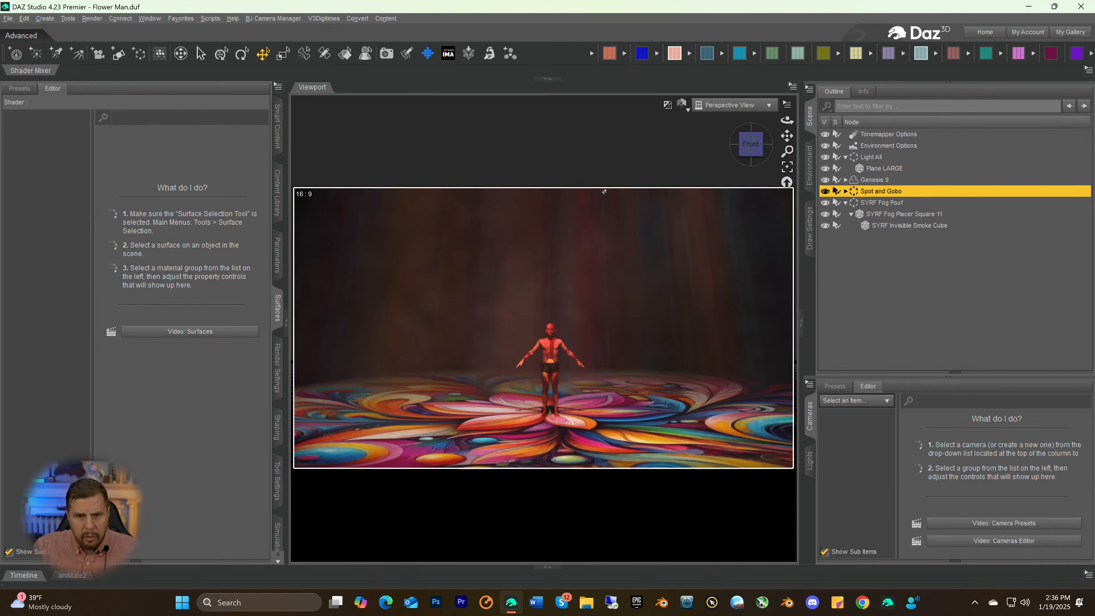
pyautogui.click(278, 252)
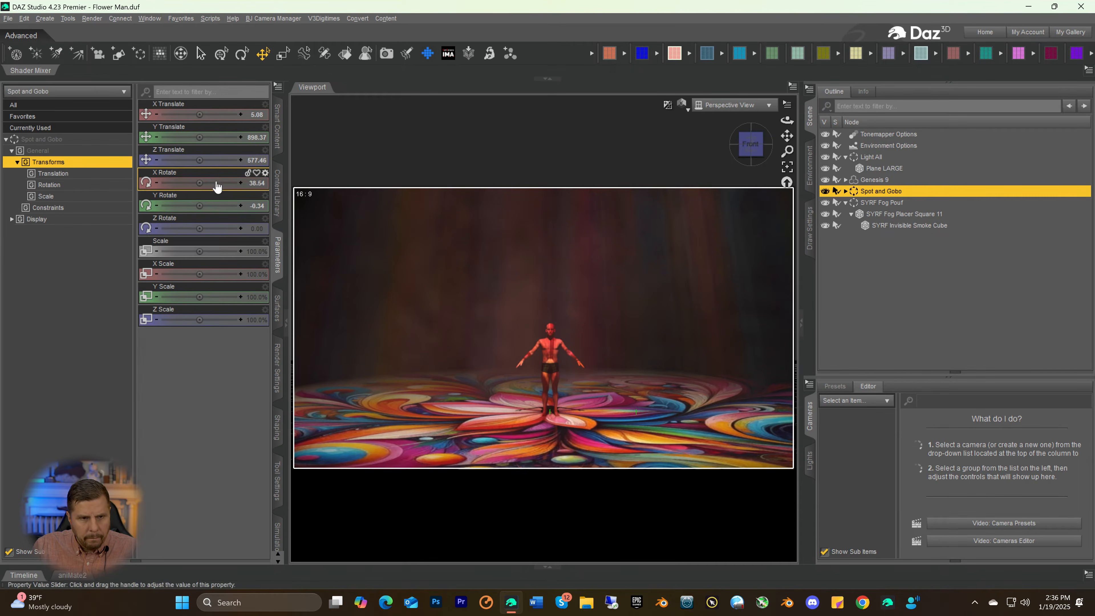
pyautogui.click(157, 184)
pyautogui.click(156, 184)
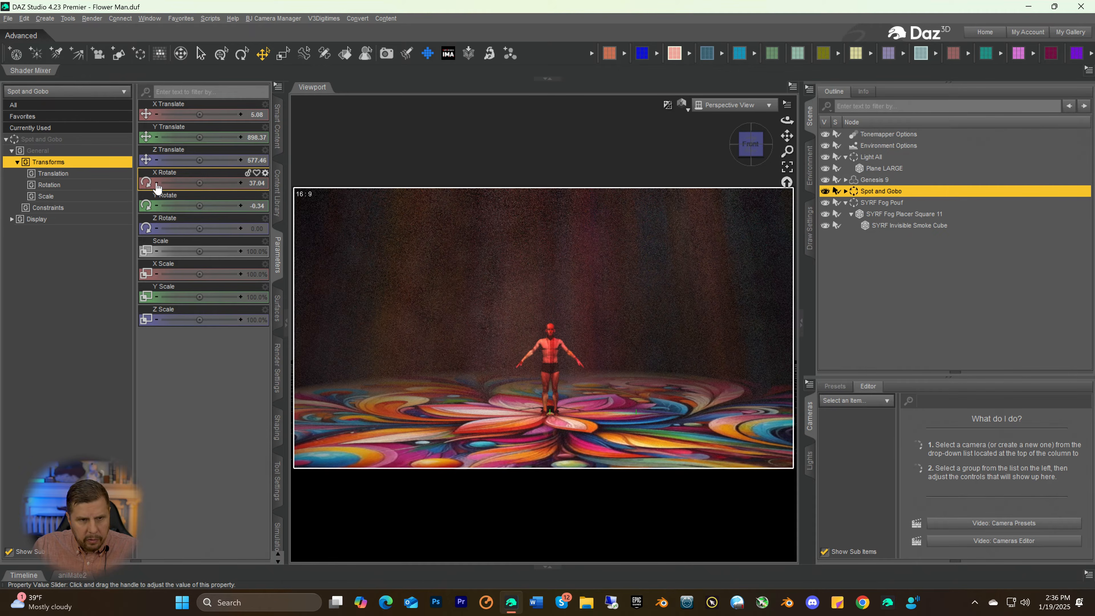
pyautogui.click(240, 183)
pyautogui.click(241, 183)
pyautogui.click(240, 182)
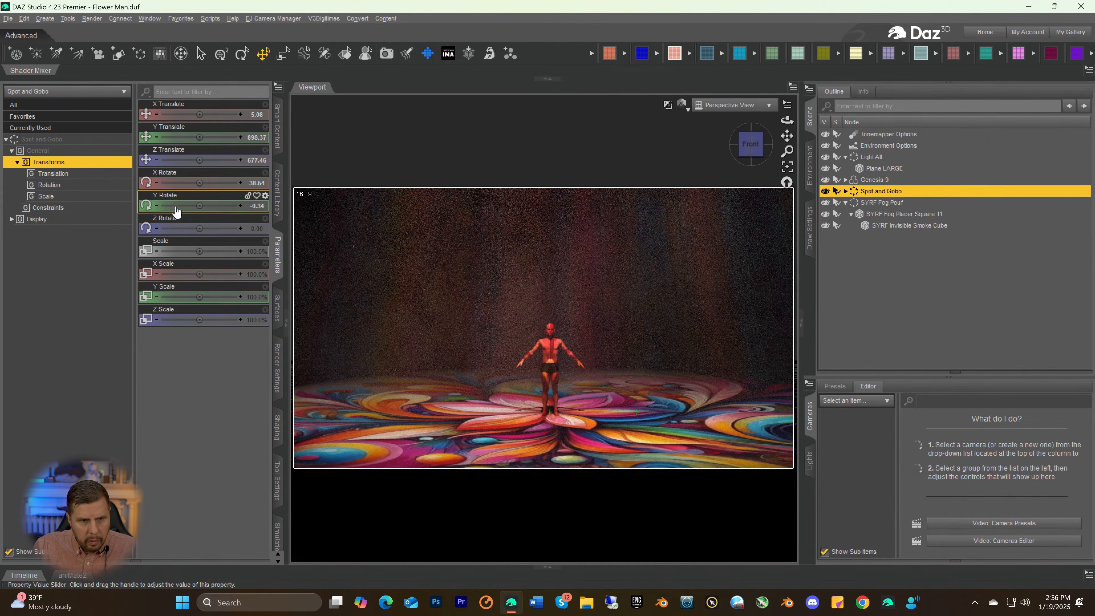
# Try Y Rotate values of -0.84, -0.34 and 0.16 on the Spot and Gobo group
pyautogui.click(156, 207)
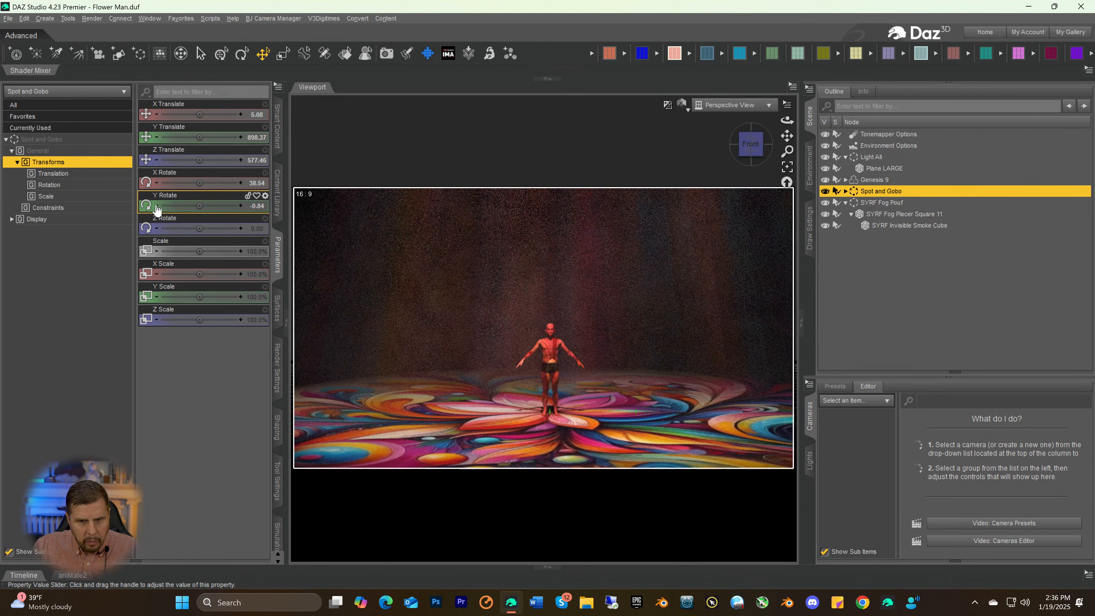
pyautogui.click(242, 205)
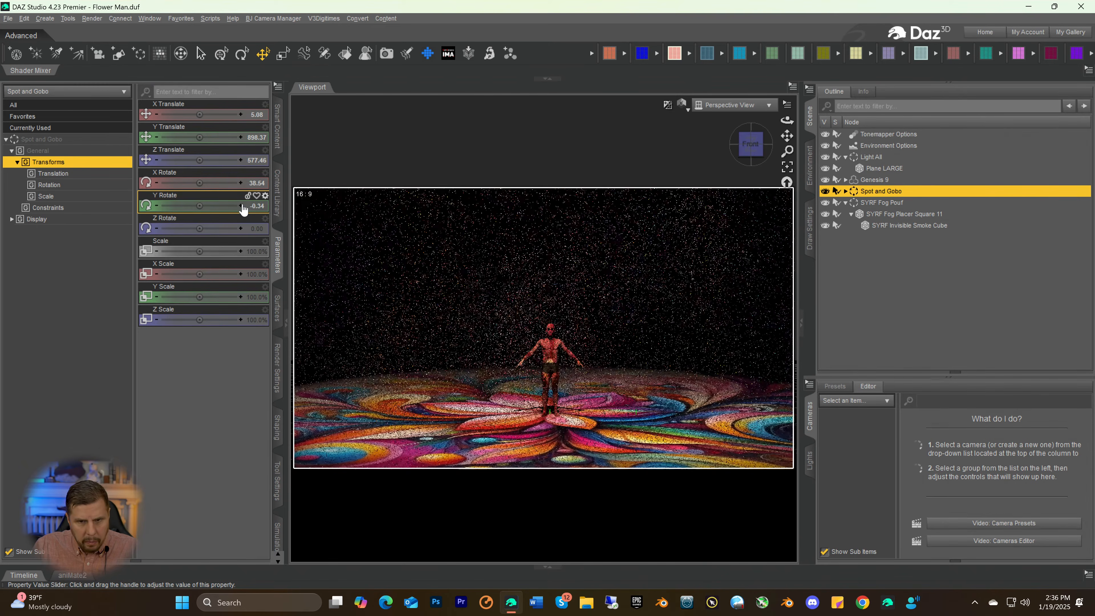
pyautogui.click(241, 206)
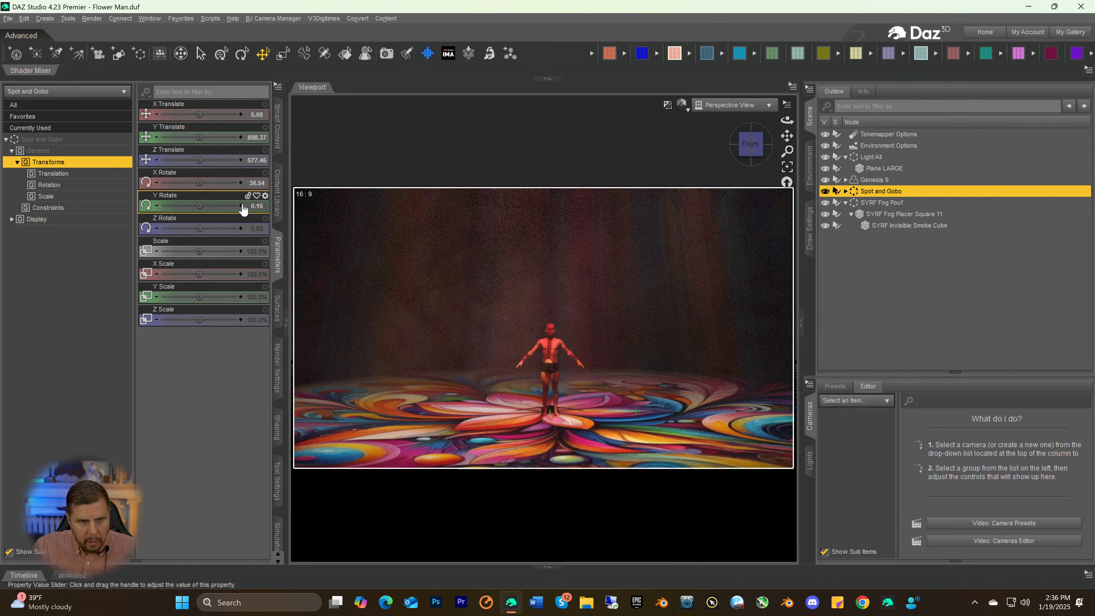
pyautogui.click(157, 206)
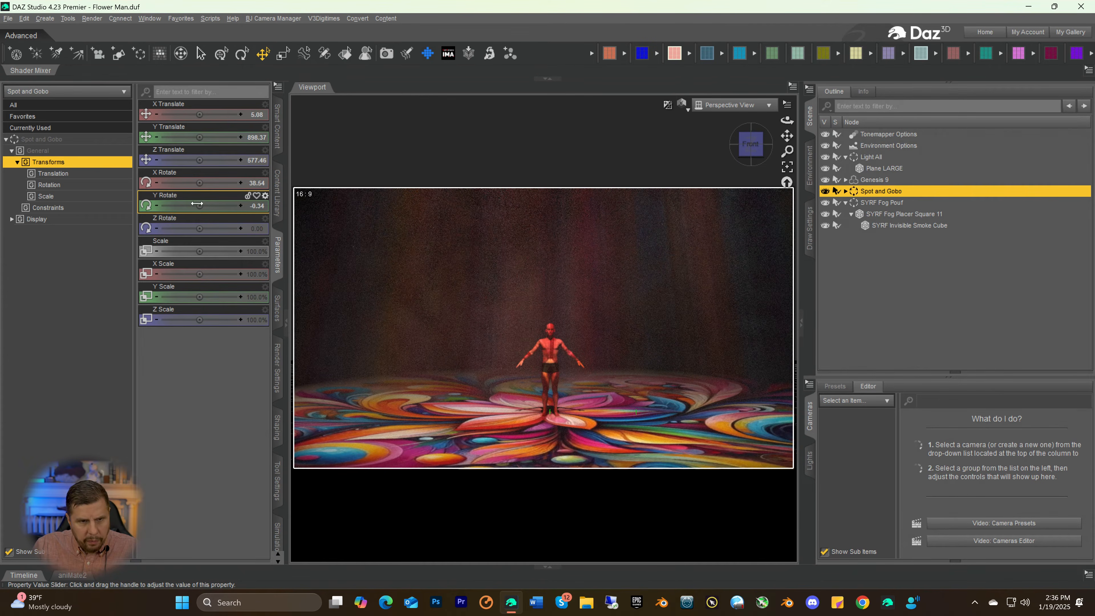
pyautogui.click(241, 206)
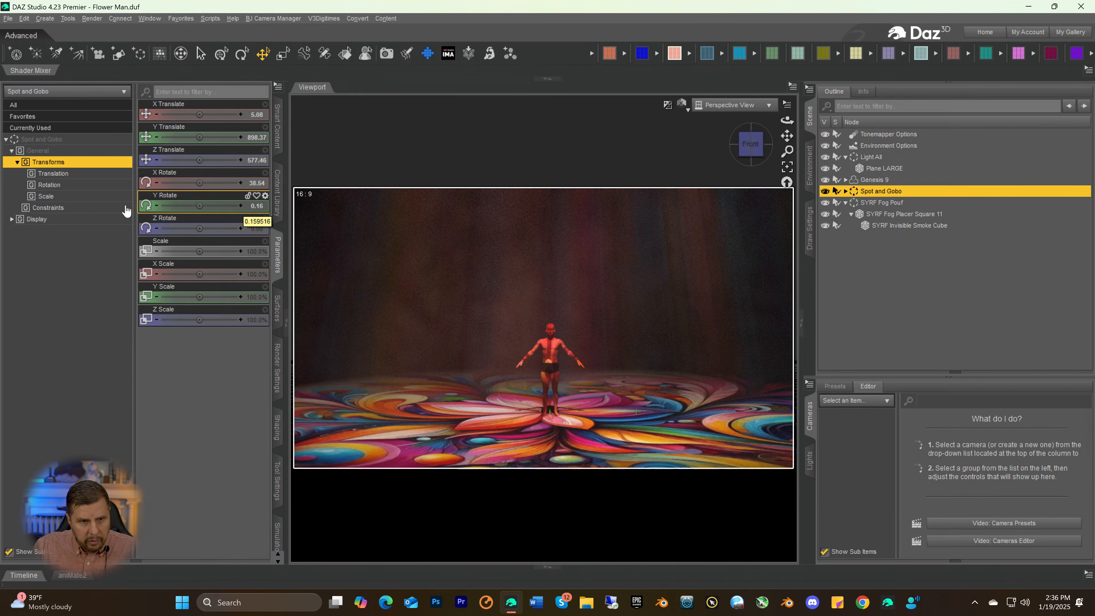
pyautogui.click(156, 206)
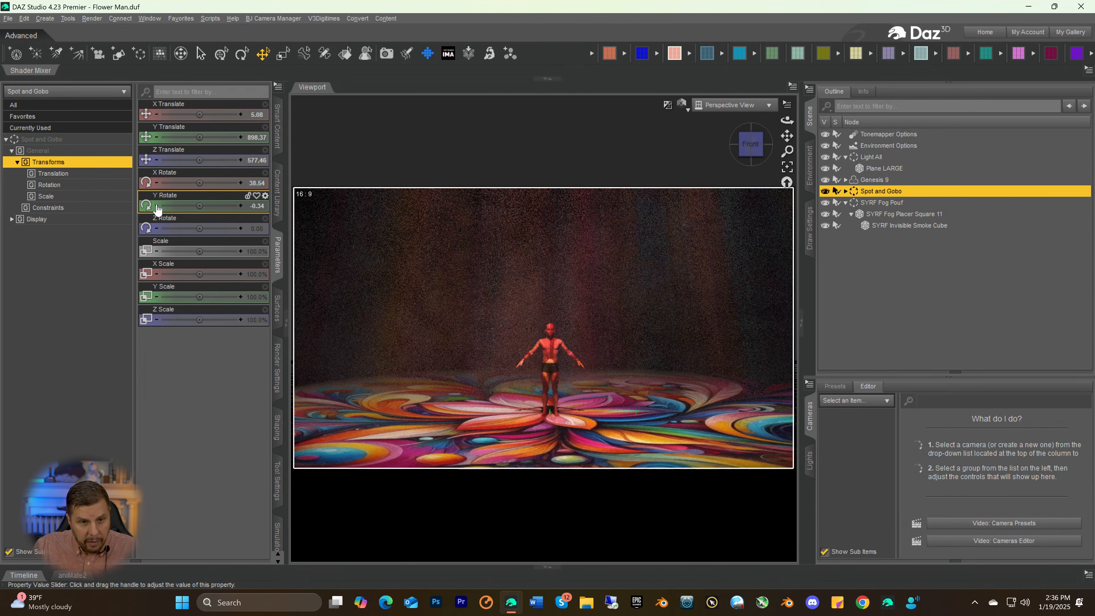
pyautogui.click(242, 206)
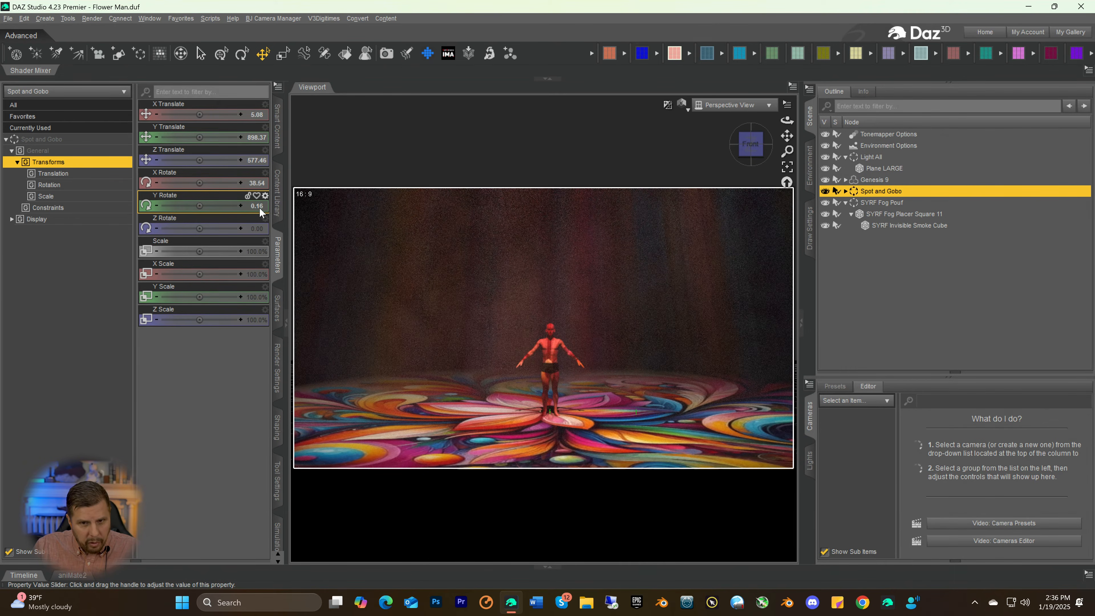
# Set the Spot and Gobo group's Y Rotate to 0.13 and refine it to 0.12
pyautogui.click(259, 207)
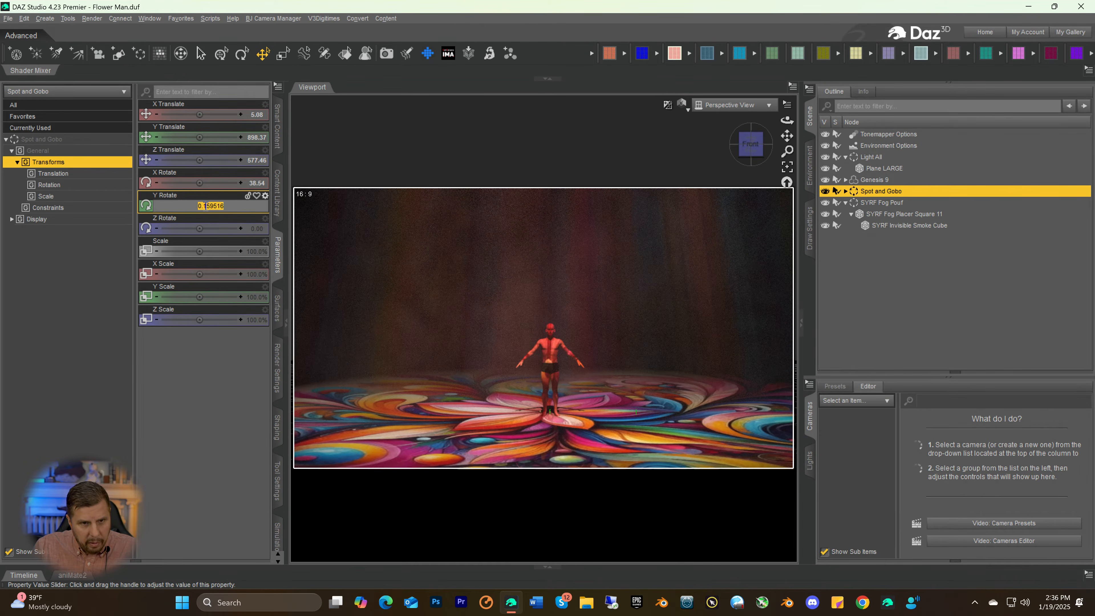
pyautogui.moveTo(204, 206); pyautogui.dragTo(227, 206)
pyautogui.write('1')
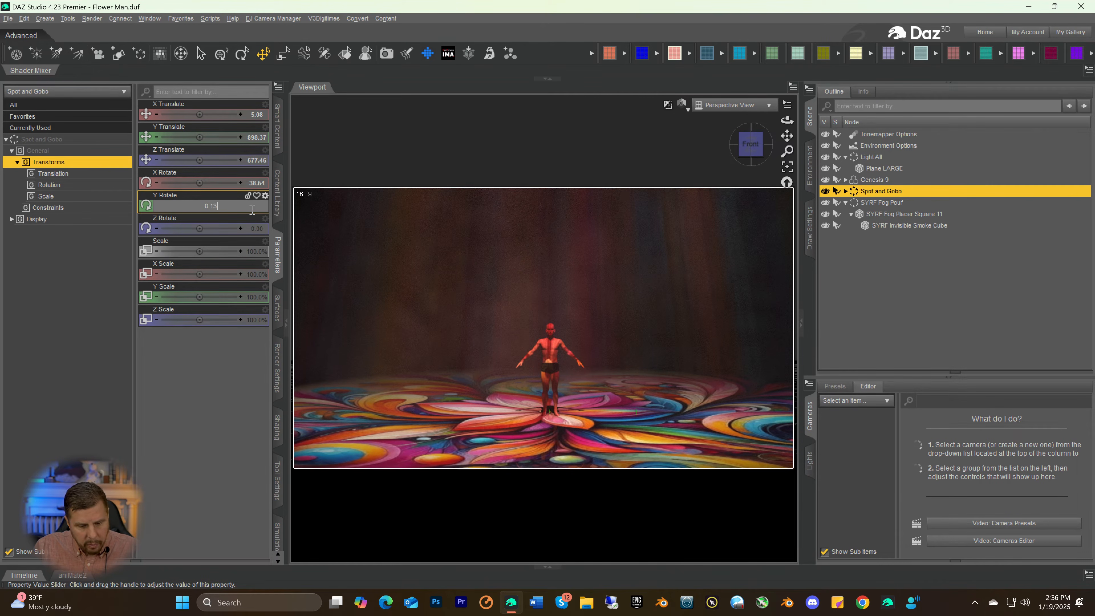
pyautogui.write('3')
pyautogui.press('Return')
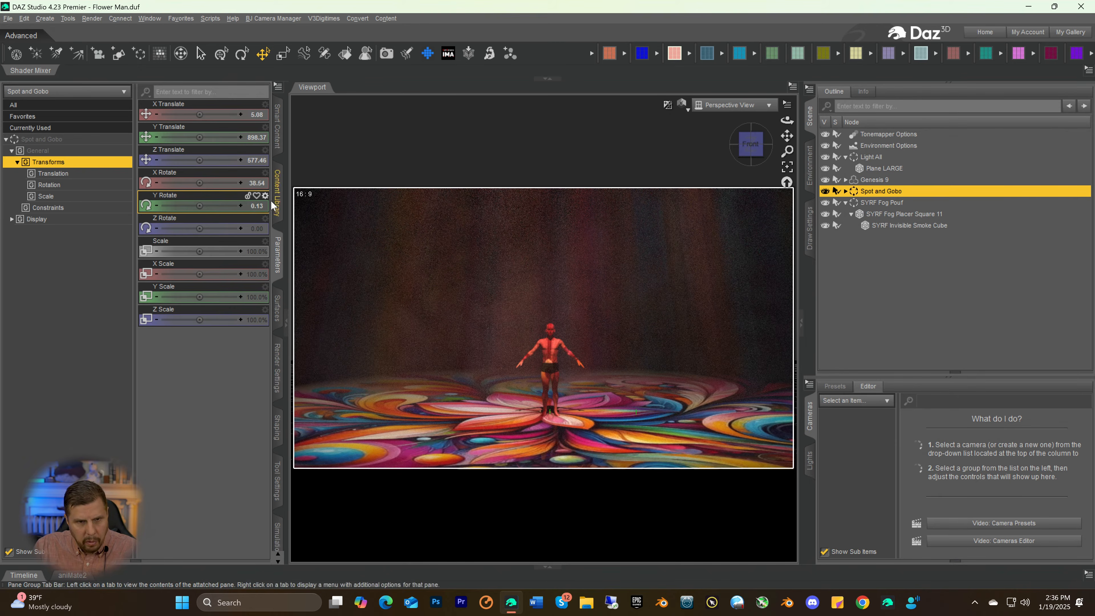
pyautogui.click(253, 206)
pyautogui.click(209, 206)
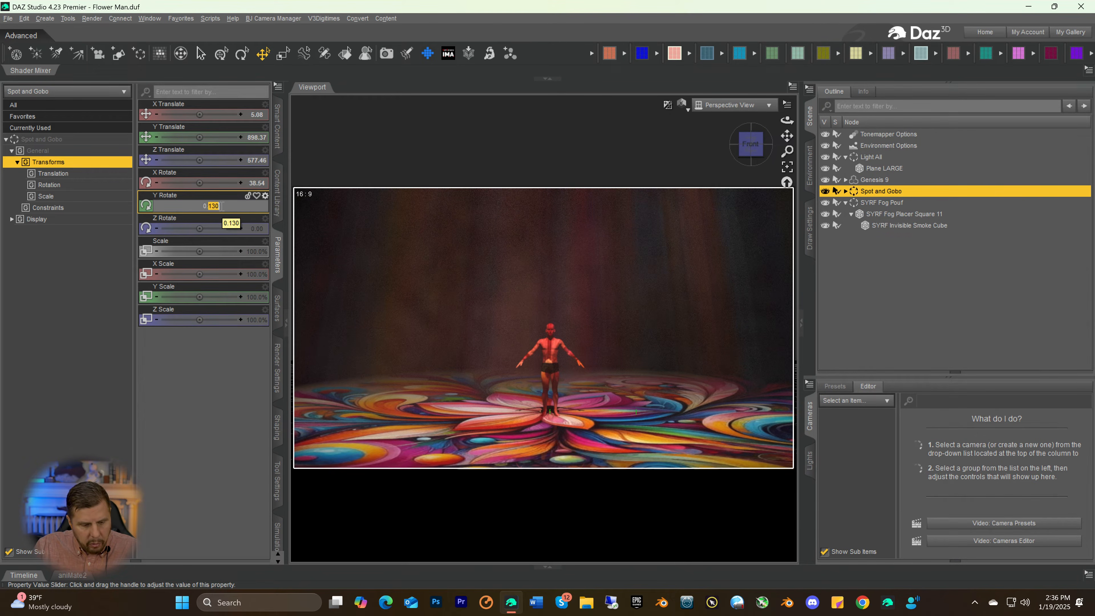
pyautogui.press('Return')
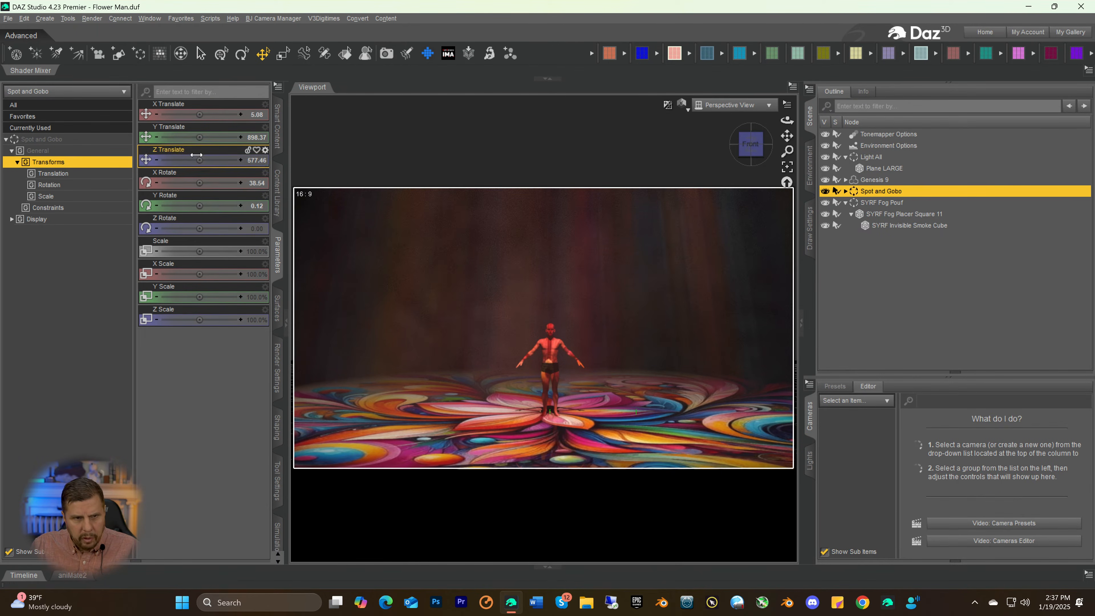
# Move the Spot and Gobo group forward and back along Z, settling on a Z Translate of 629.90
pyautogui.moveTo(198, 160); pyautogui.dragTo(217, 160)
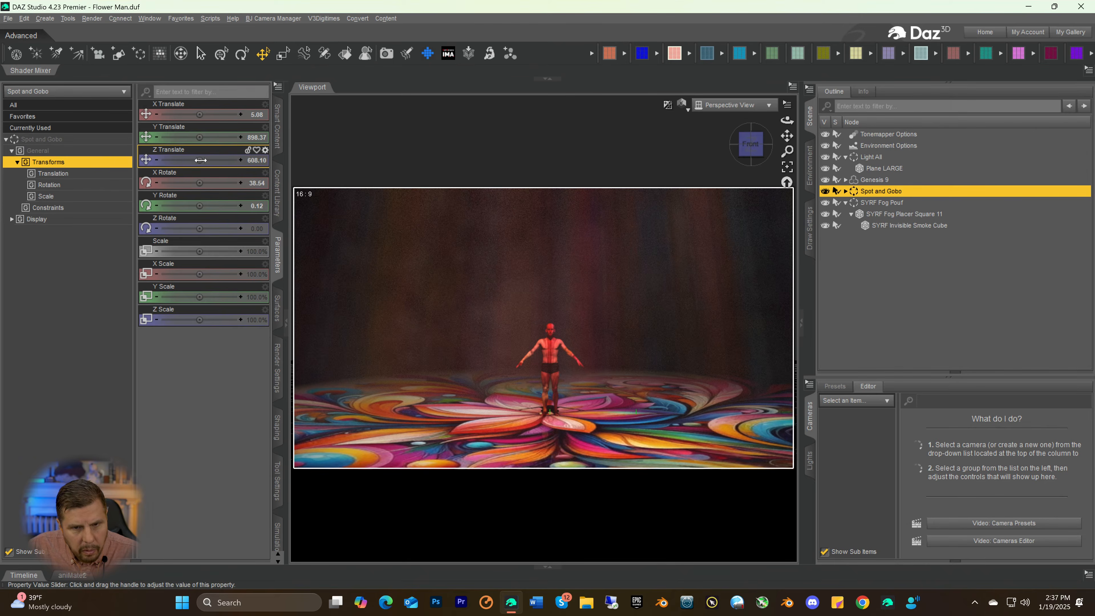
pyautogui.moveTo(201, 160); pyautogui.dragTo(214, 160)
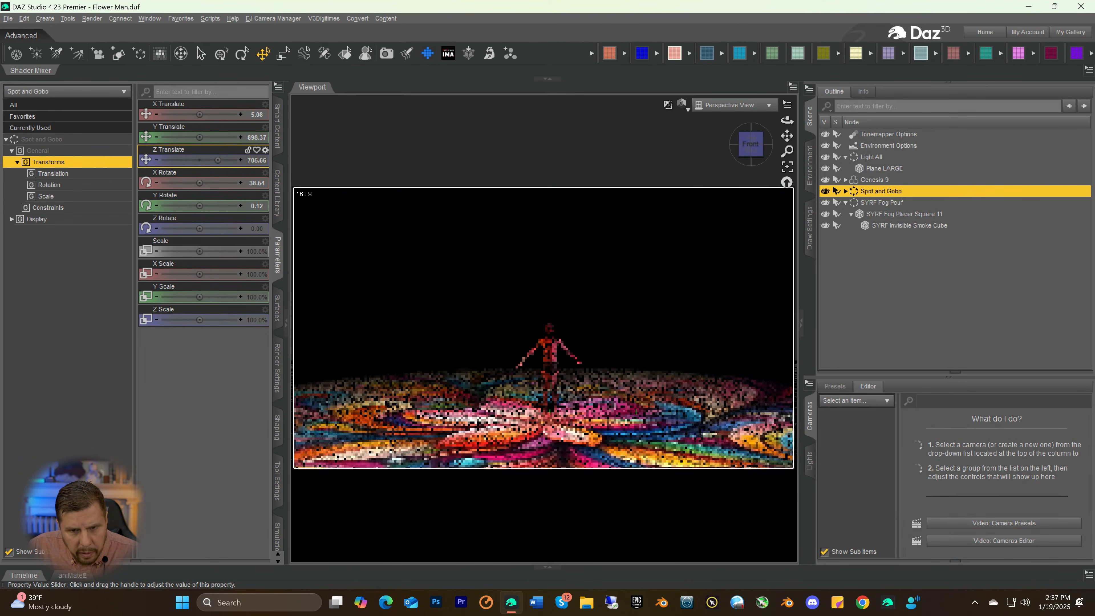
pyautogui.moveTo(219, 160); pyautogui.dragTo(218, 160)
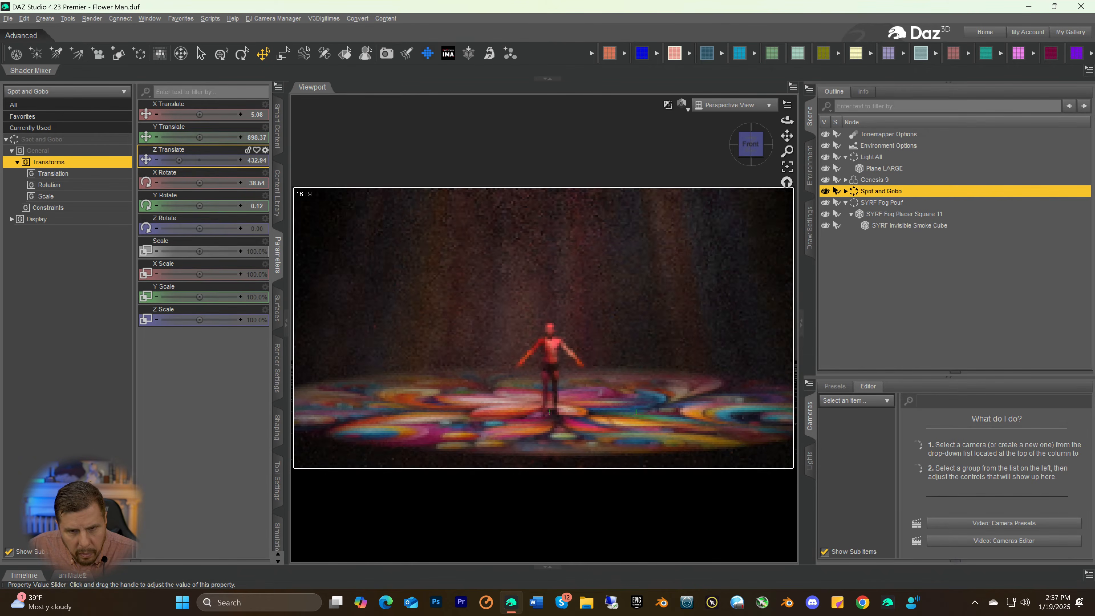
pyautogui.moveTo(179, 160); pyautogui.dragTo(212, 160)
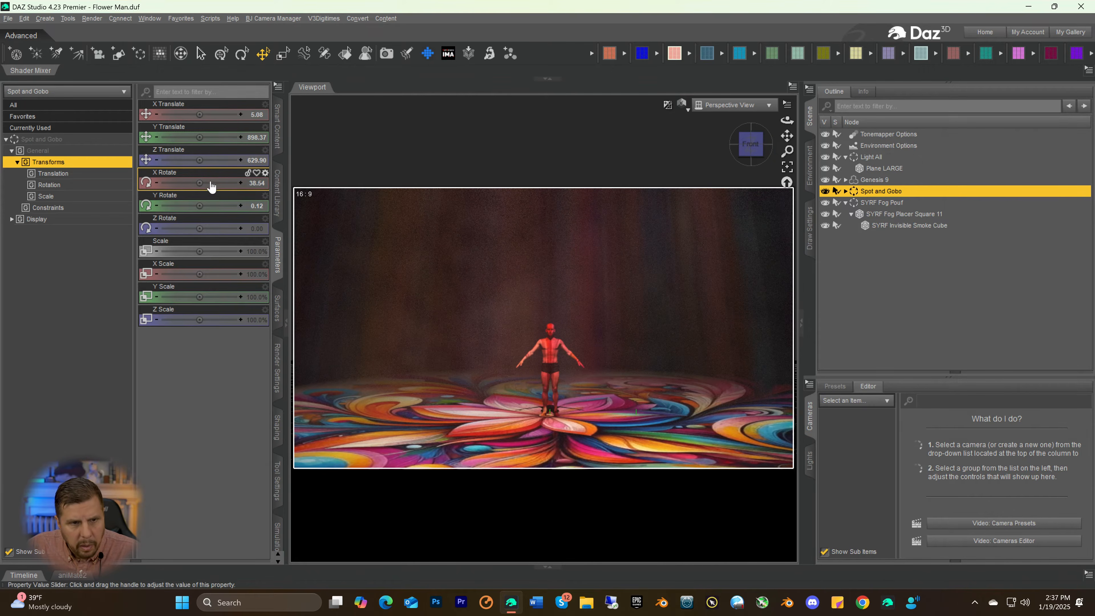
# Reduce the Spot and Gobo group's Y Rotate to 0.10 and further to 0.050
pyautogui.click(258, 207)
pyautogui.moveTo(210, 206); pyautogui.dragTo(213, 206)
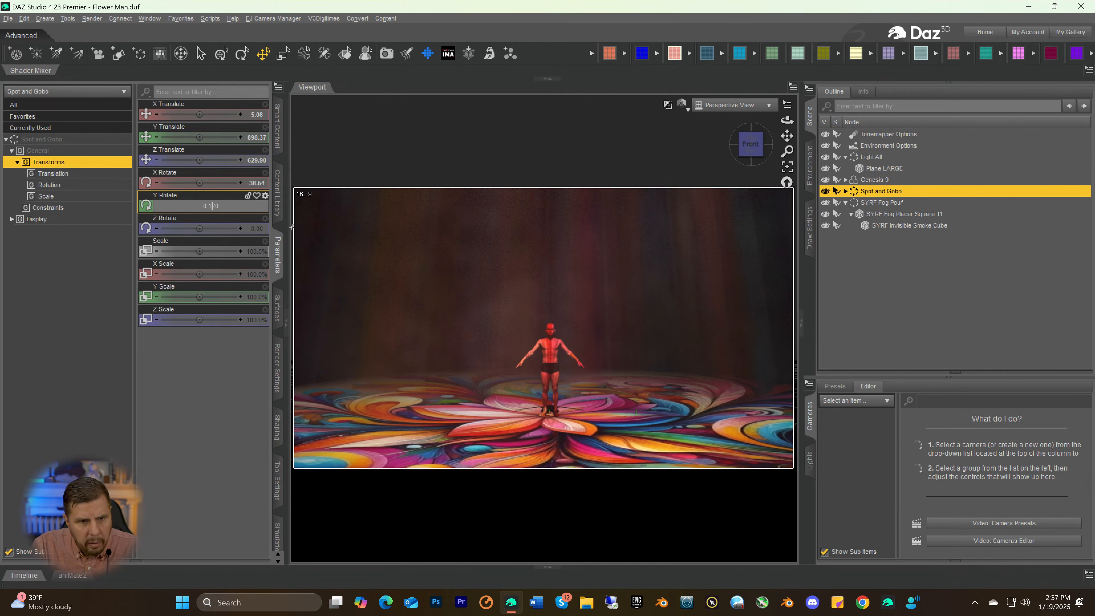
pyautogui.press('Return')
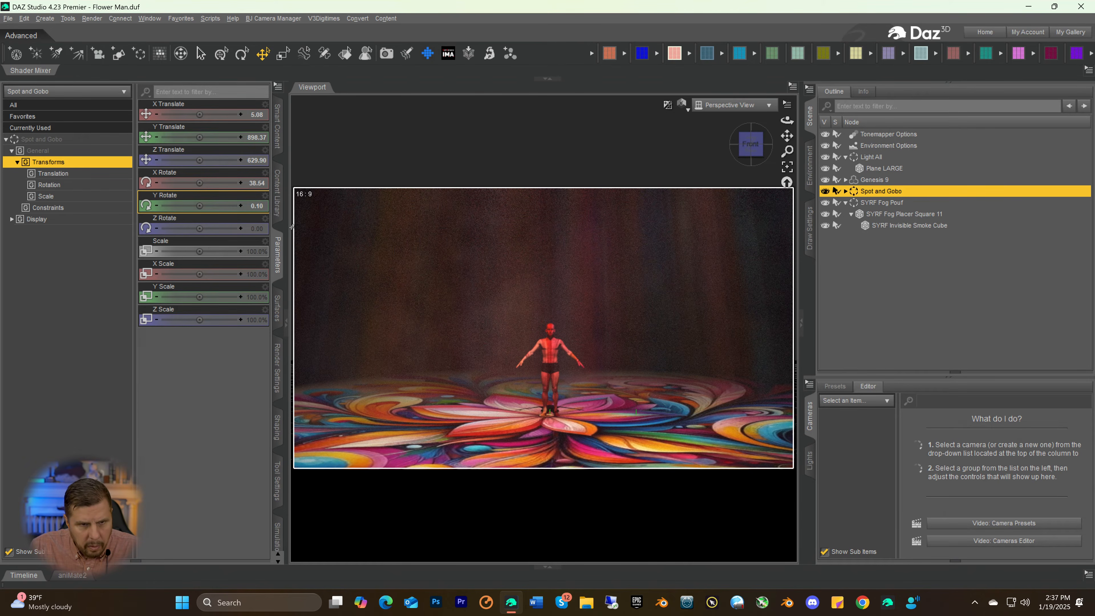
pyautogui.click(255, 207)
pyautogui.click(212, 206)
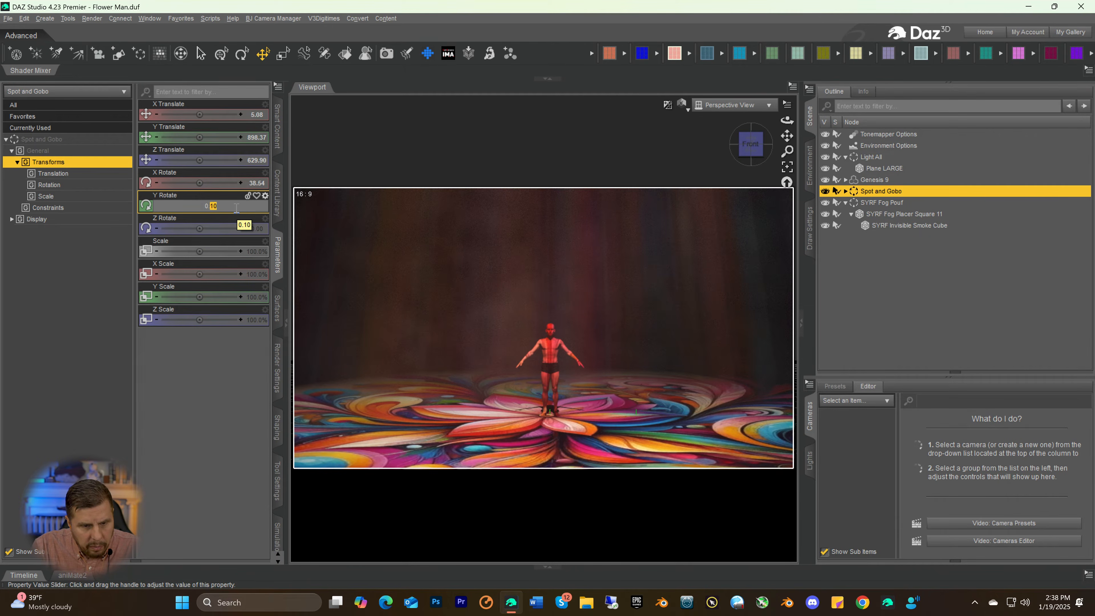
pyautogui.press('Return')
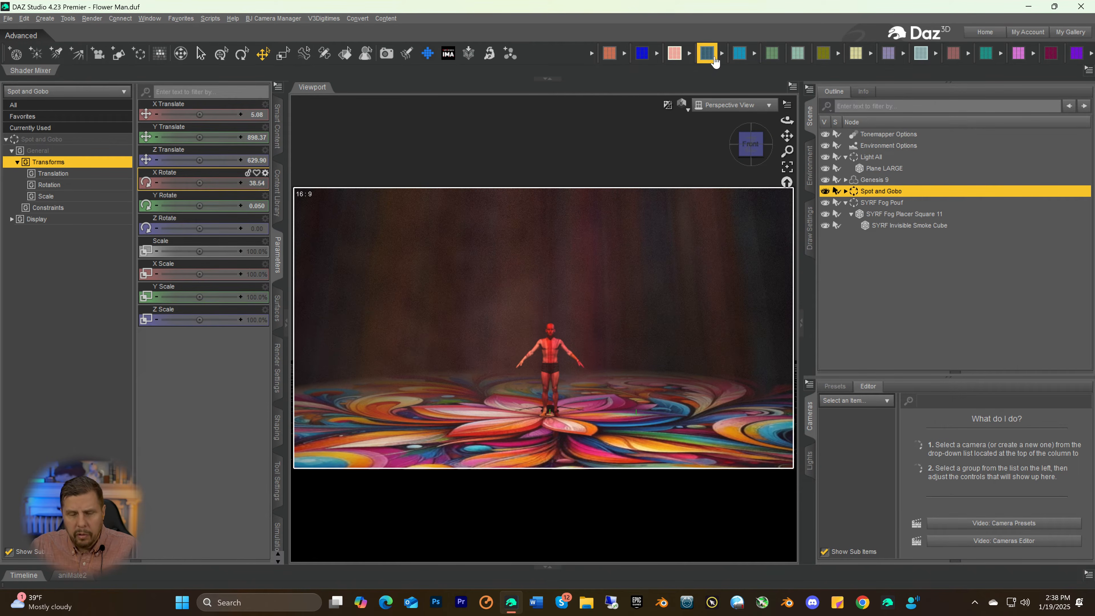
# Apply the CDI G8Male KneelA pose to the Genesis 9 figure and deselect it to view the scene
pyautogui.click(863, 181)
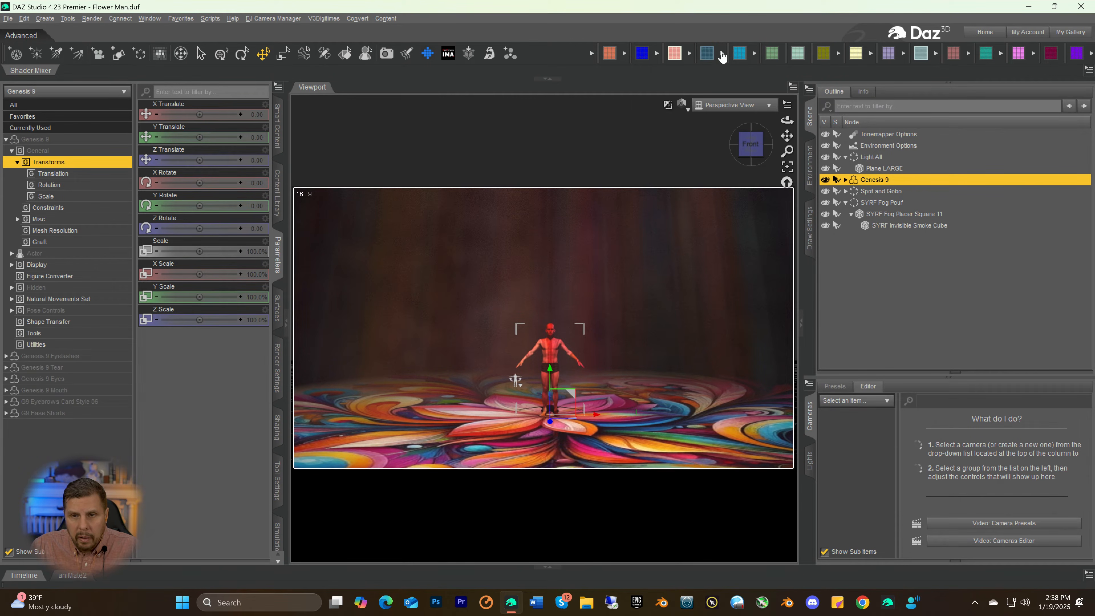
pyautogui.click(774, 57)
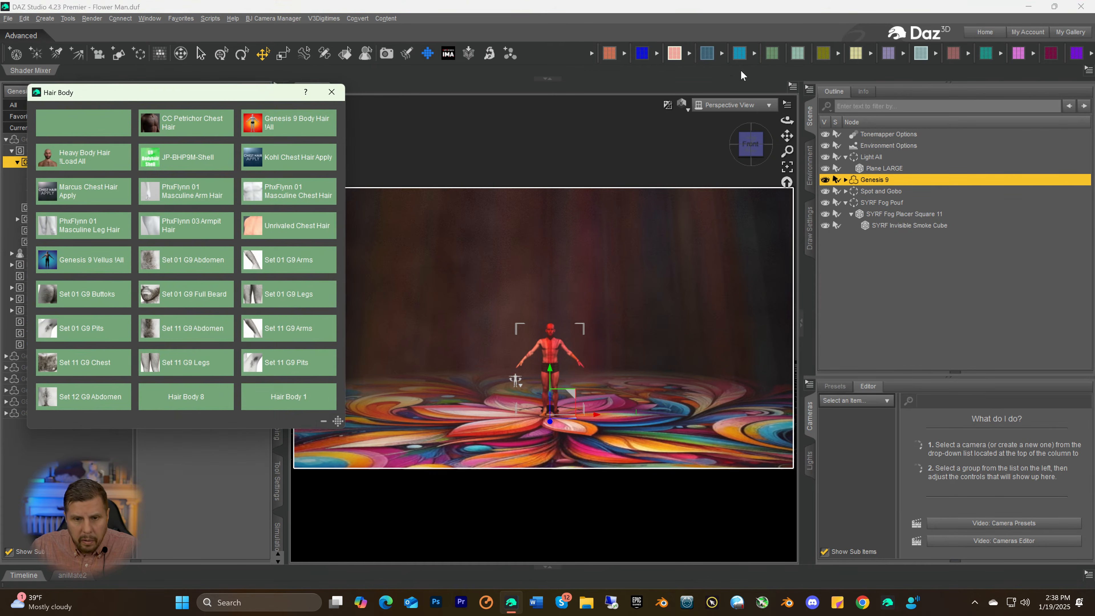
pyautogui.click(332, 93)
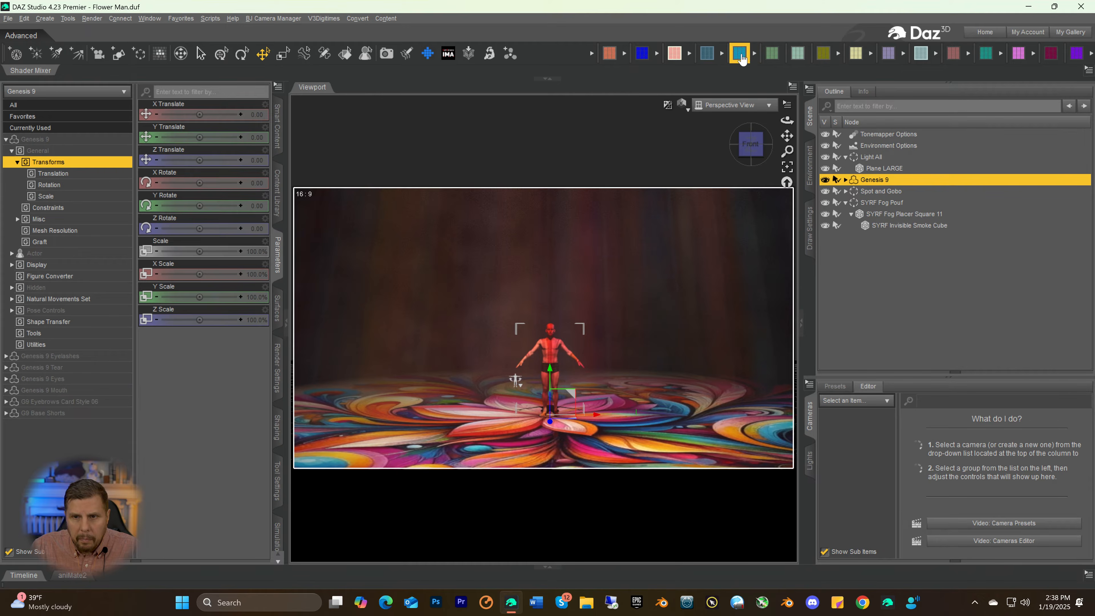
pyautogui.click(824, 54)
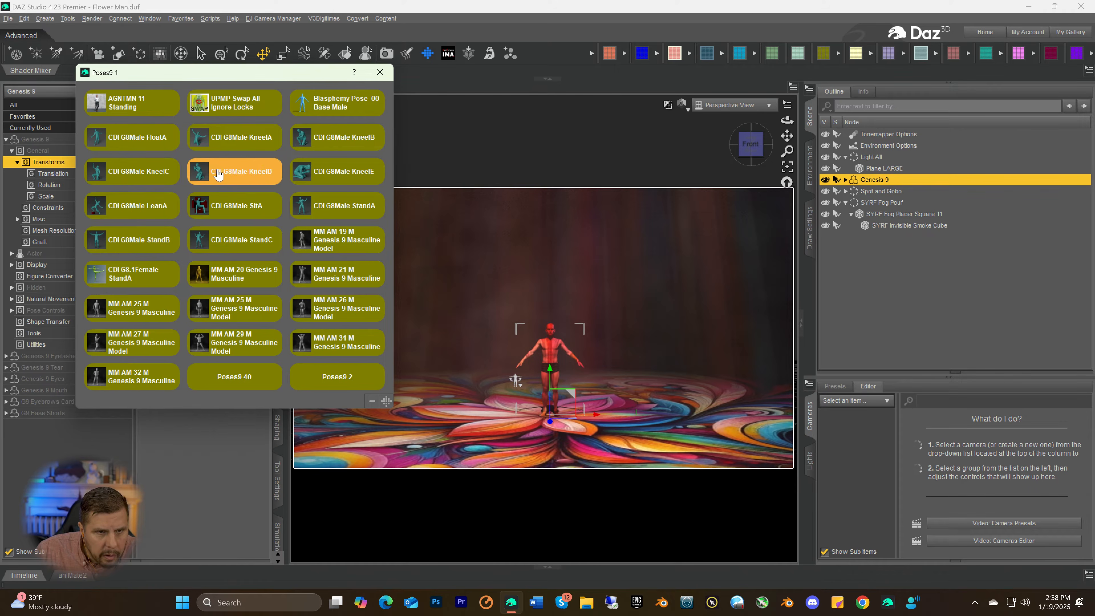
pyautogui.click(232, 139)
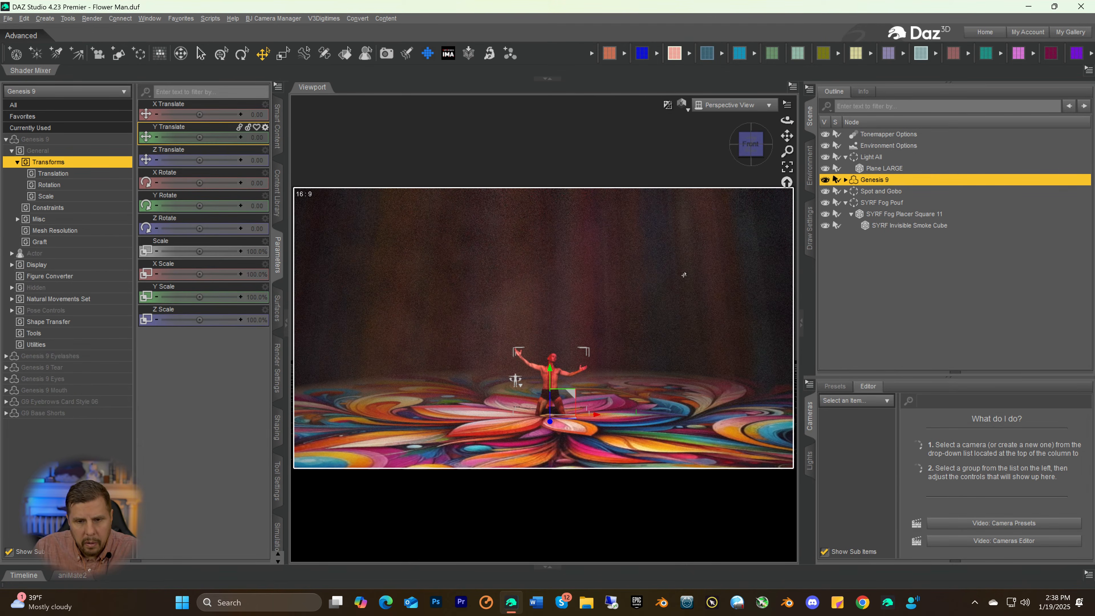
pyautogui.click(697, 274)
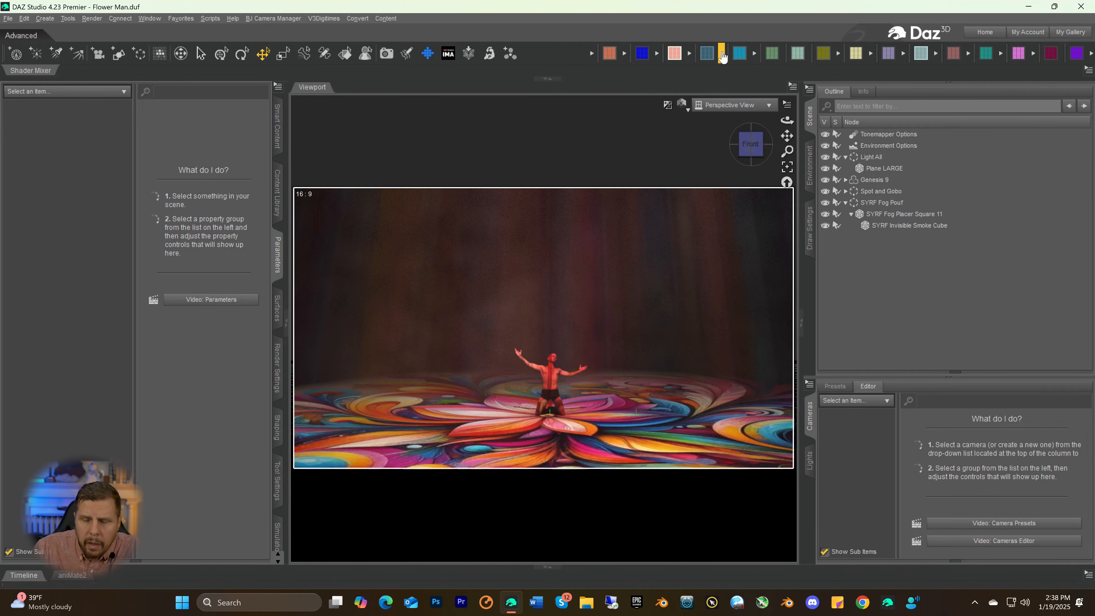
pyautogui.click(823, 54)
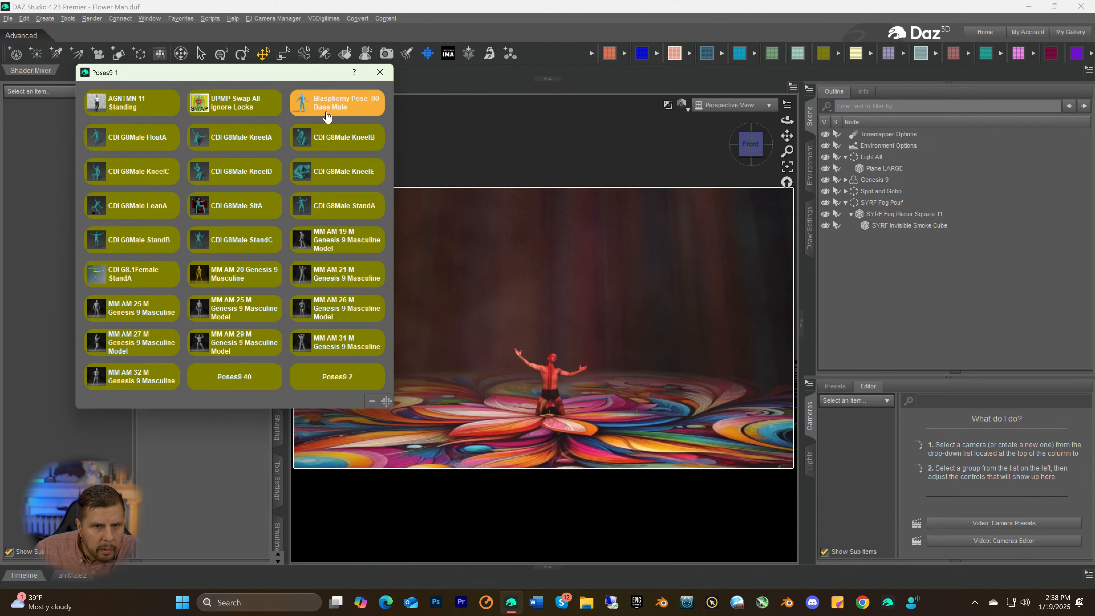
pyautogui.click(133, 280)
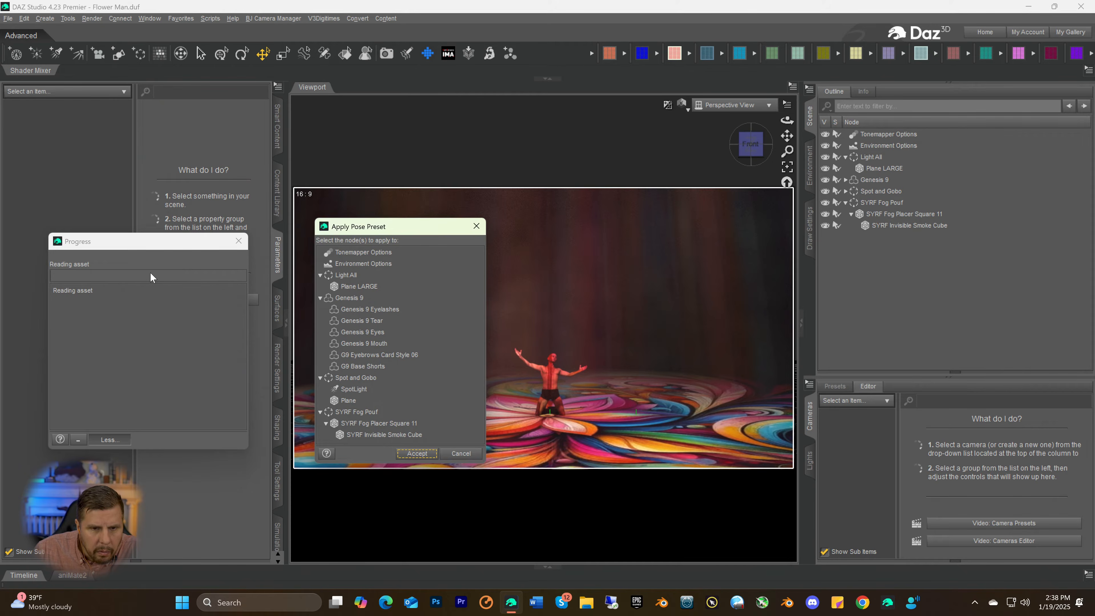
pyautogui.click(450, 454)
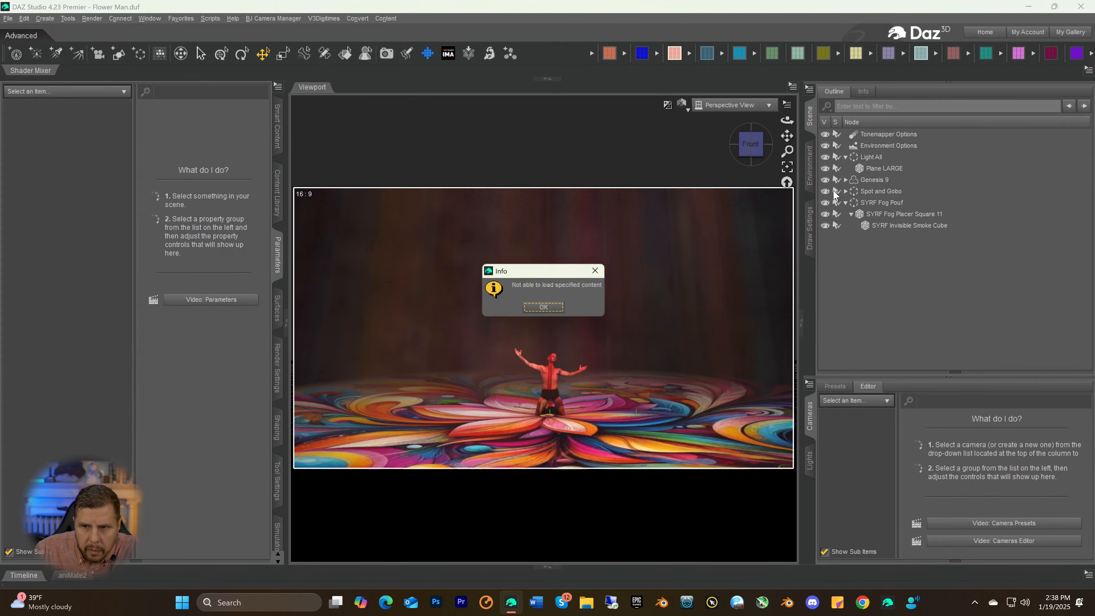
pyautogui.click(543, 308)
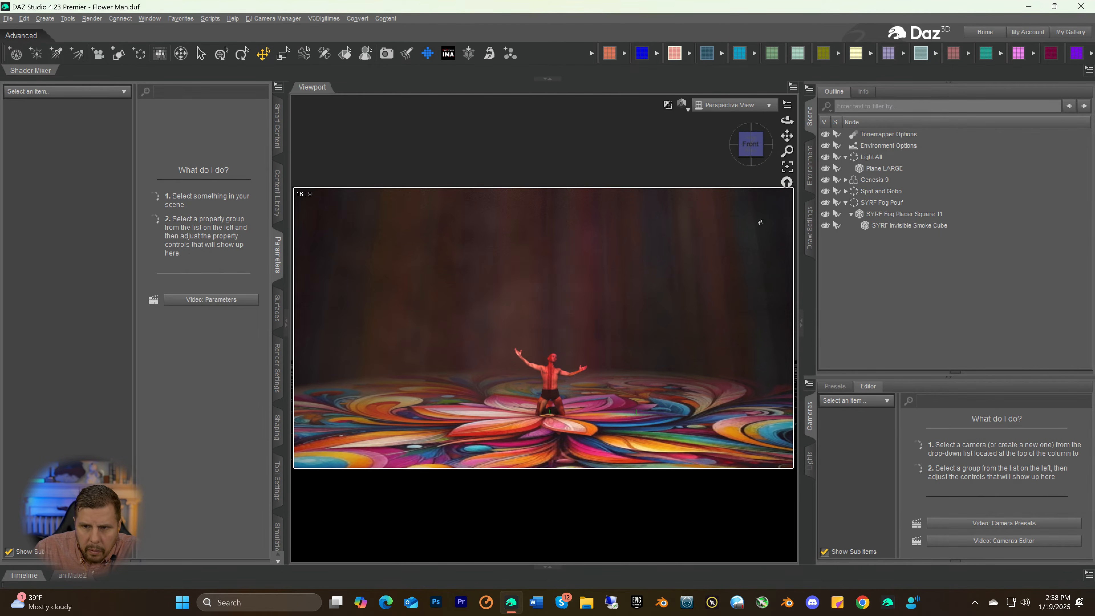
# Apply the CDI G8.1Female StandA pose to the Genesis 9 figure and clear the selection
pyautogui.click(860, 181)
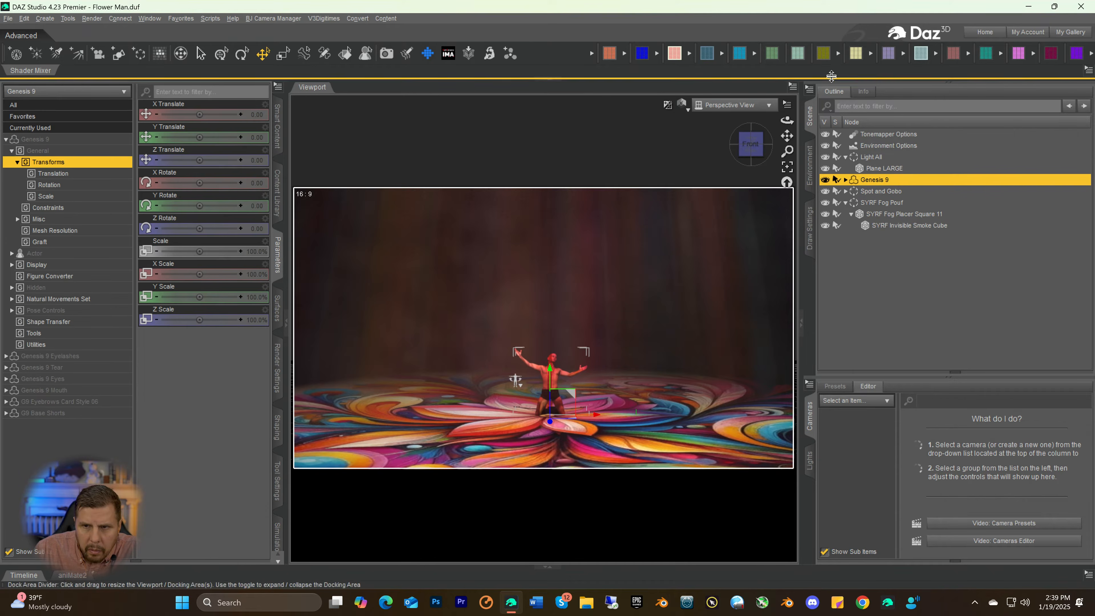
pyautogui.click(822, 60)
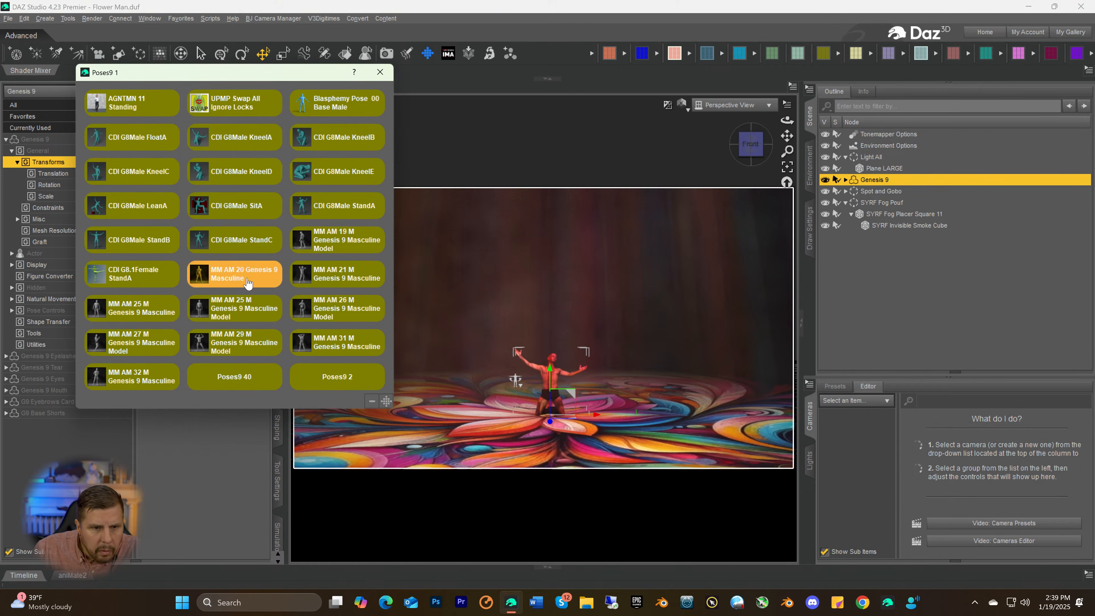
pyautogui.click(130, 280)
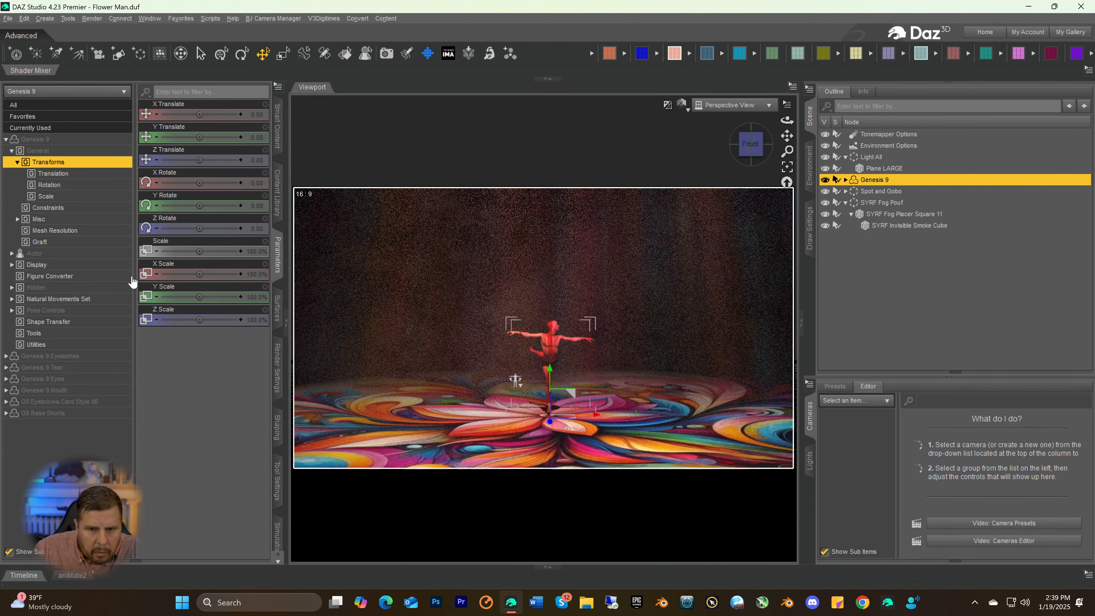
pyautogui.click(748, 296)
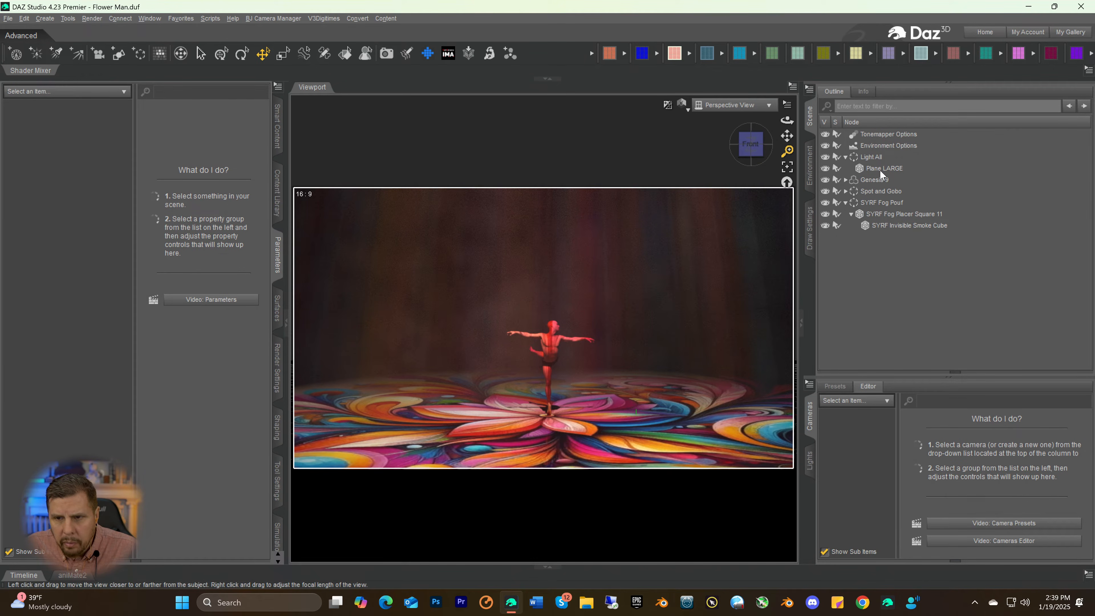
# Shift the Genesis 9 figure along X to an X Translate of -9.60
pyautogui.click(875, 179)
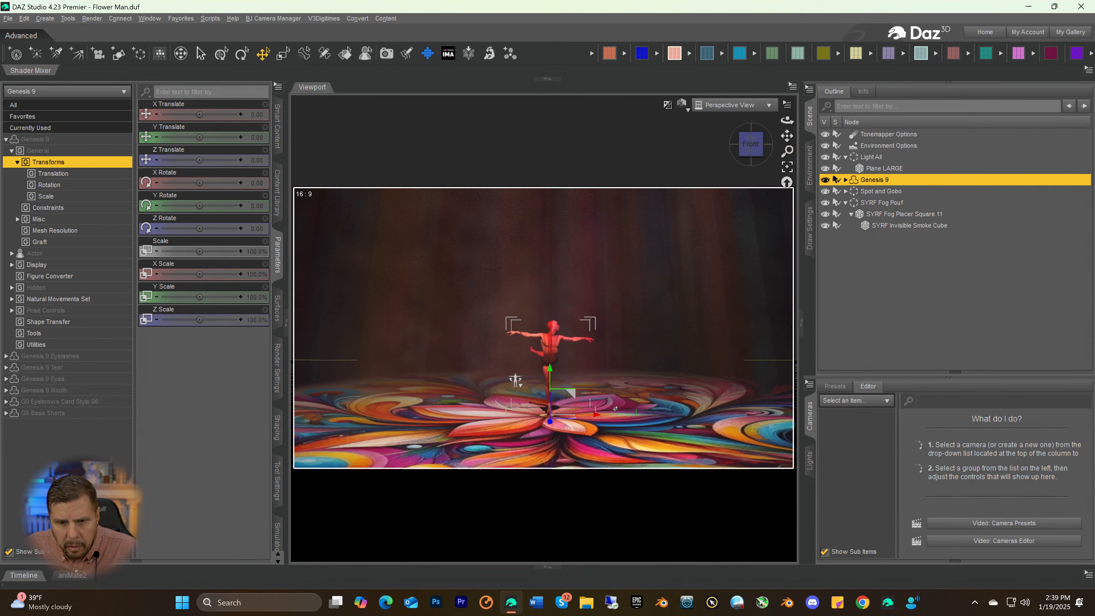
pyautogui.moveTo(596, 416); pyautogui.dragTo(595, 419)
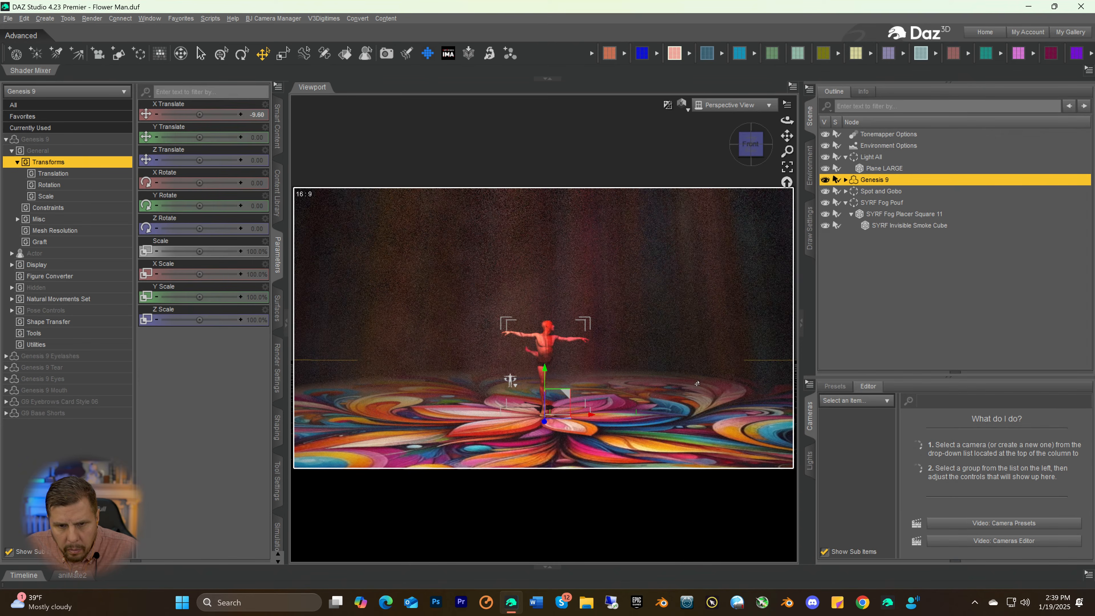
pyautogui.click(731, 361)
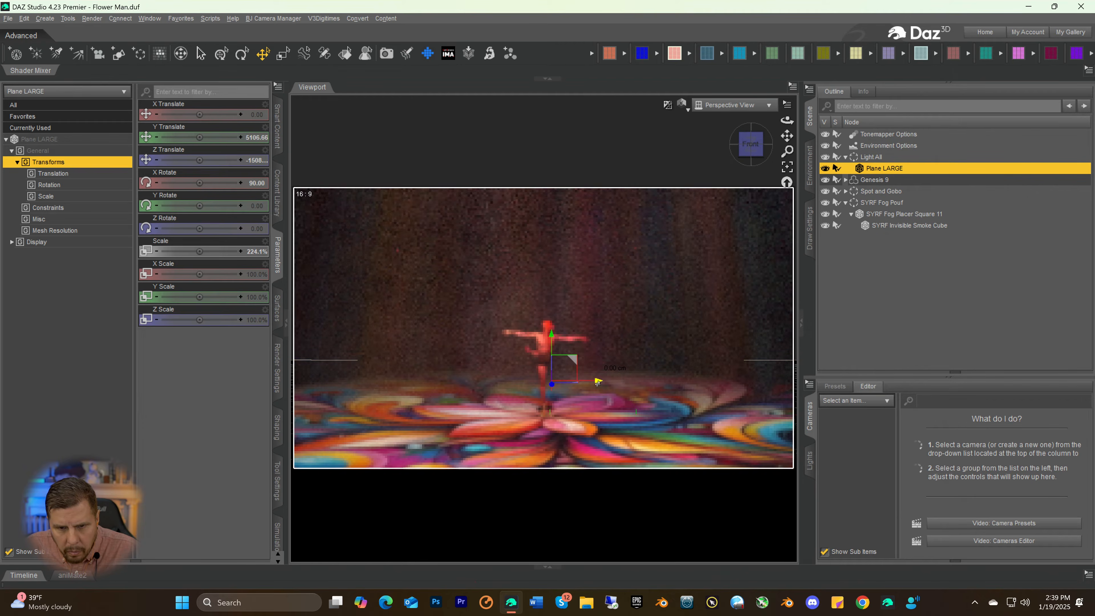
pyautogui.moveTo(598, 383); pyautogui.dragTo(612, 383)
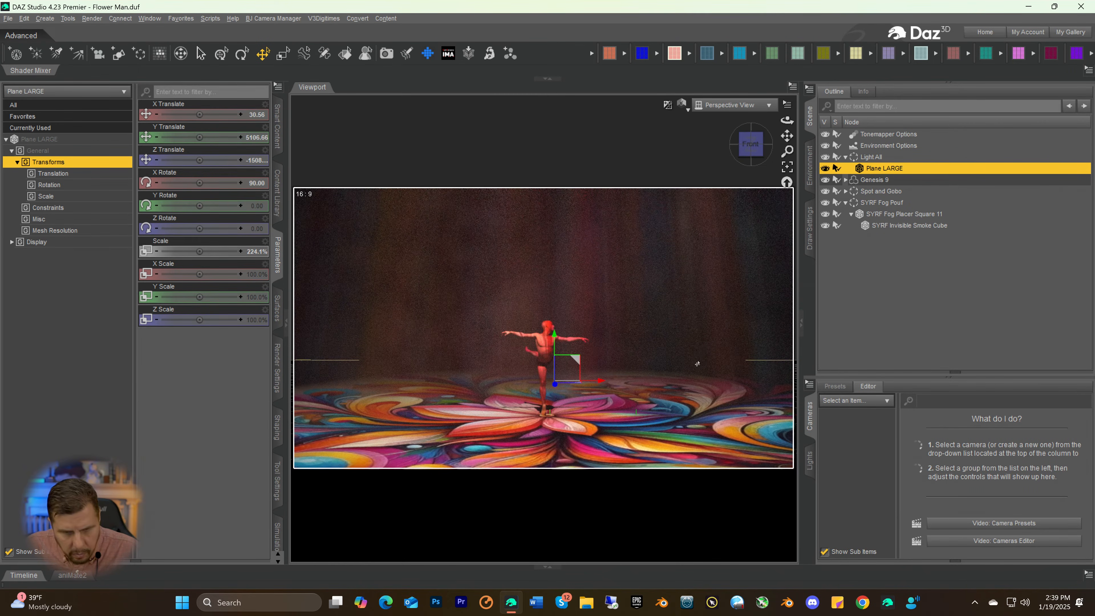
pyautogui.hotkey('ctrl', 'z')
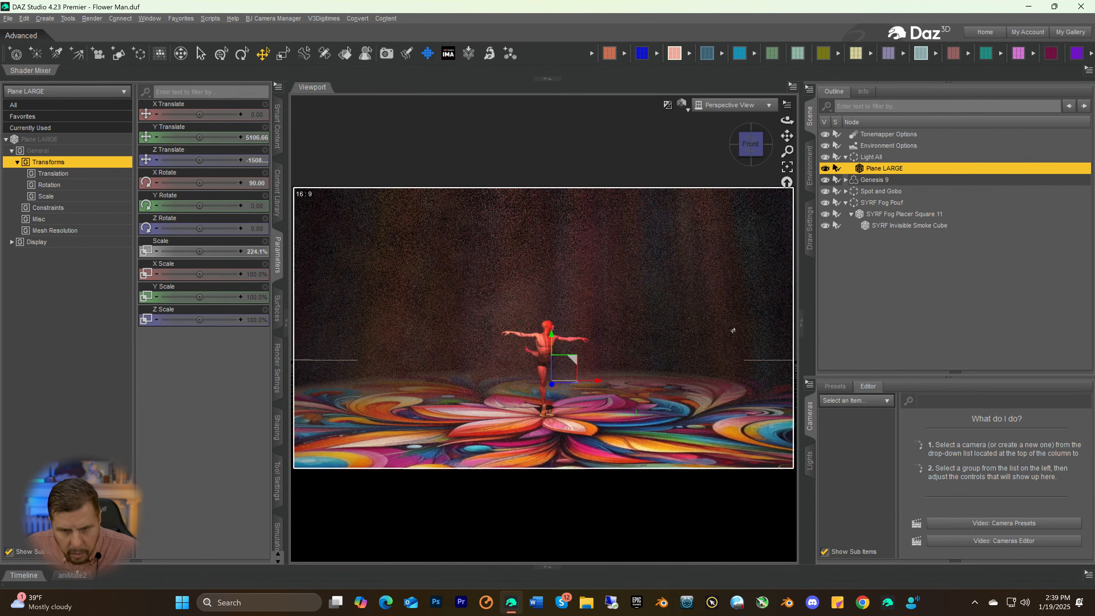
# Nudge the Genesis 9 figure along X to an X Translate of -7.42 and further to -4.22, and clear the selection
pyautogui.click(875, 180)
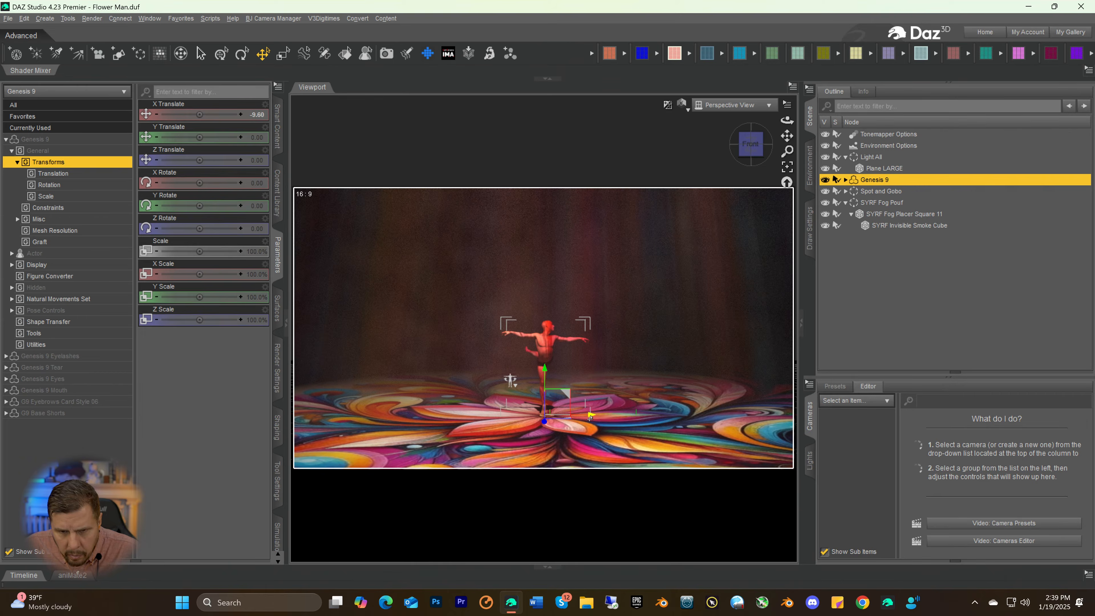
pyautogui.moveTo(590, 417); pyautogui.dragTo(630, 422)
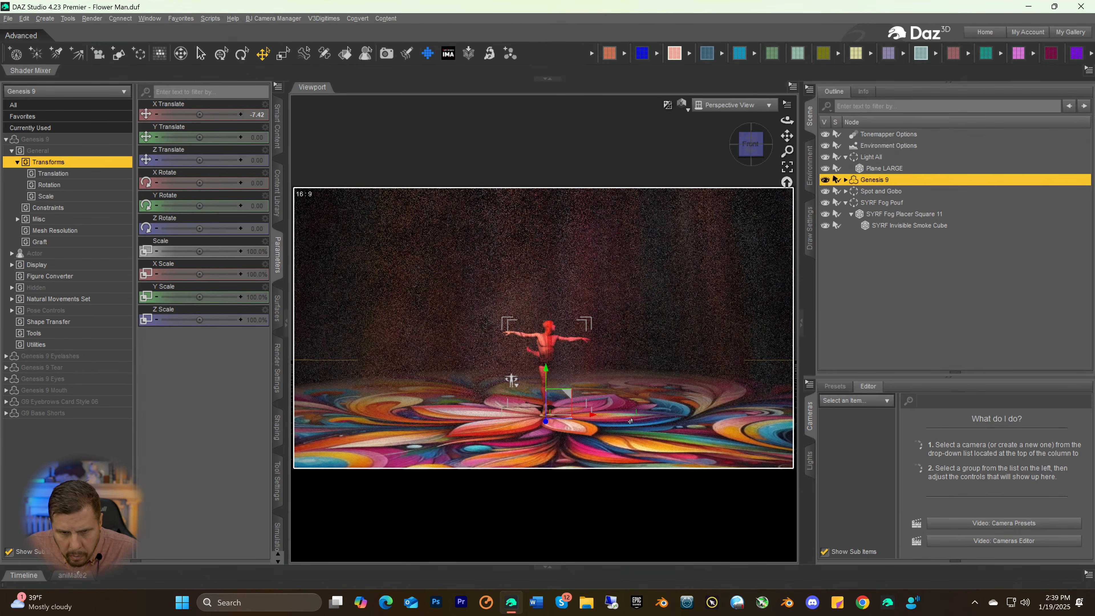
pyautogui.click(667, 387)
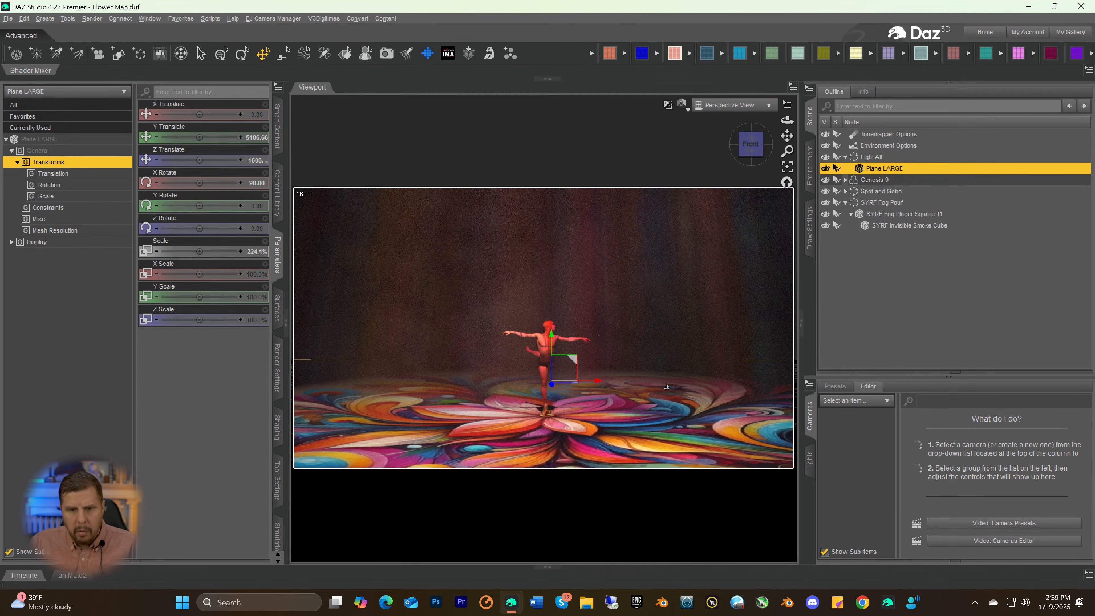
pyautogui.click(694, 360)
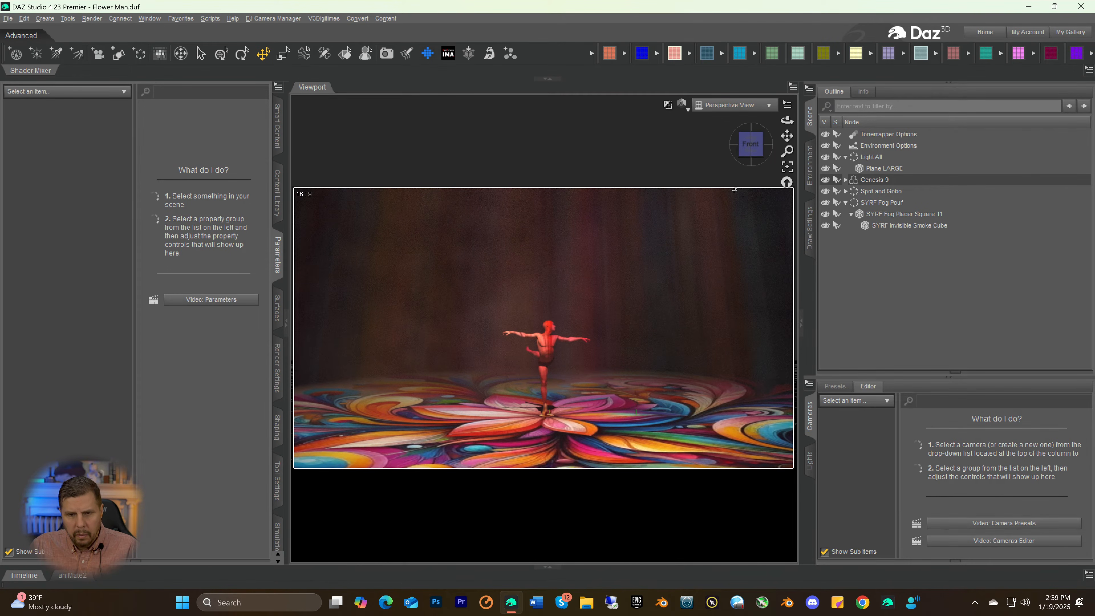
pyautogui.moveTo(752, 157); pyautogui.dragTo(751, 157)
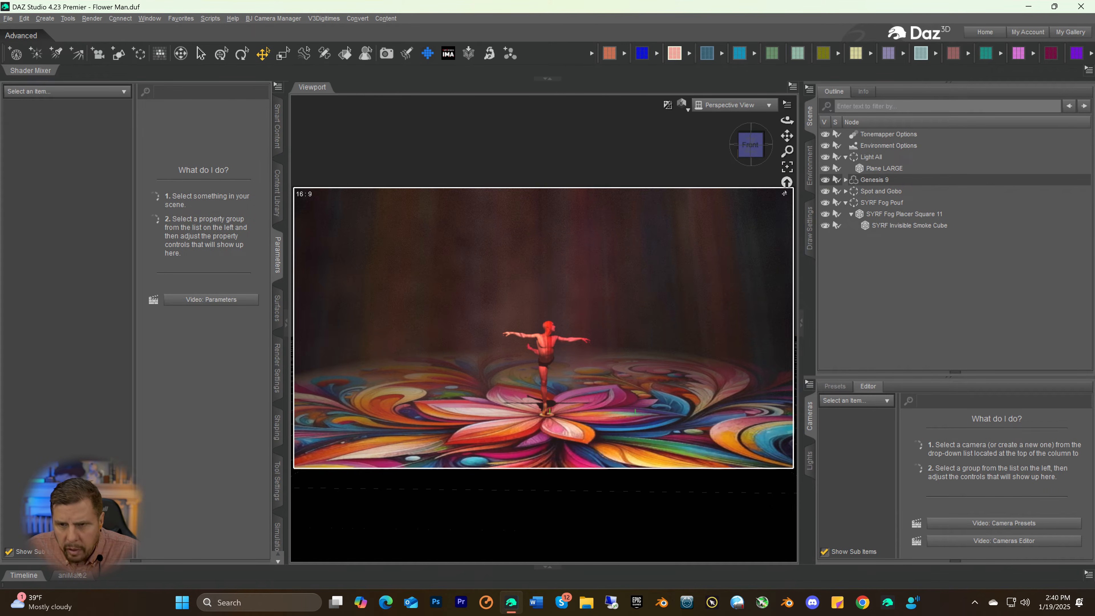
pyautogui.click(872, 180)
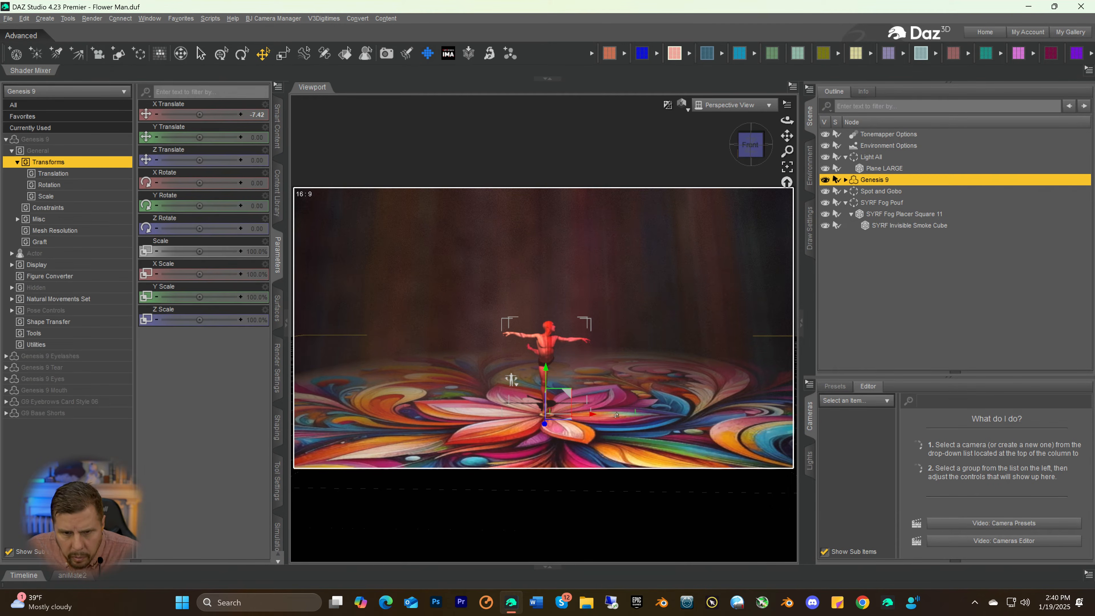
pyautogui.moveTo(588, 417); pyautogui.dragTo(591, 417)
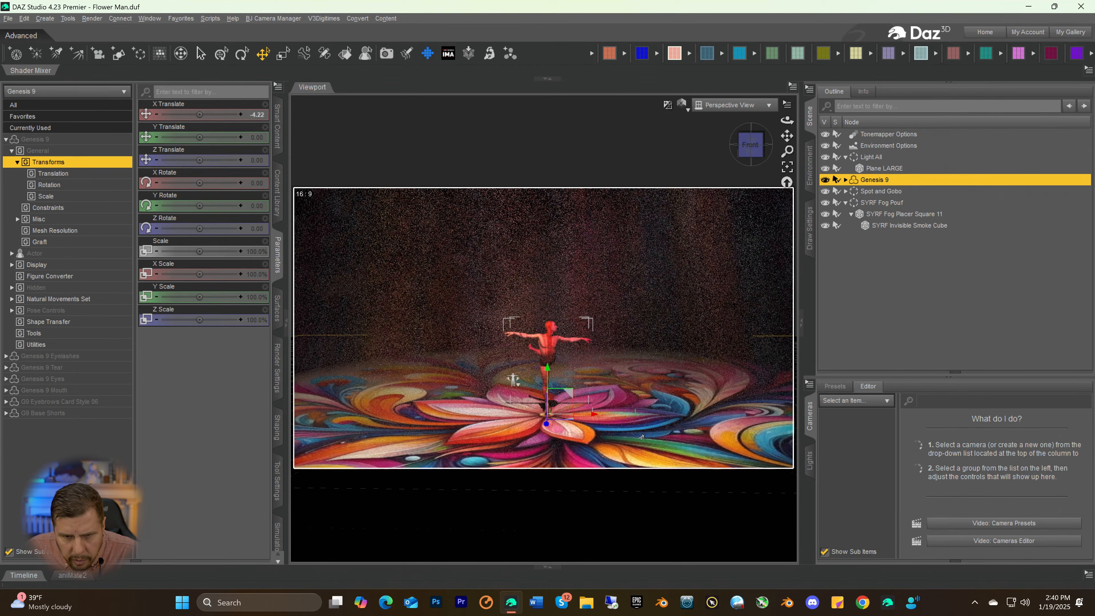
pyautogui.click(646, 438)
pyautogui.click(716, 244)
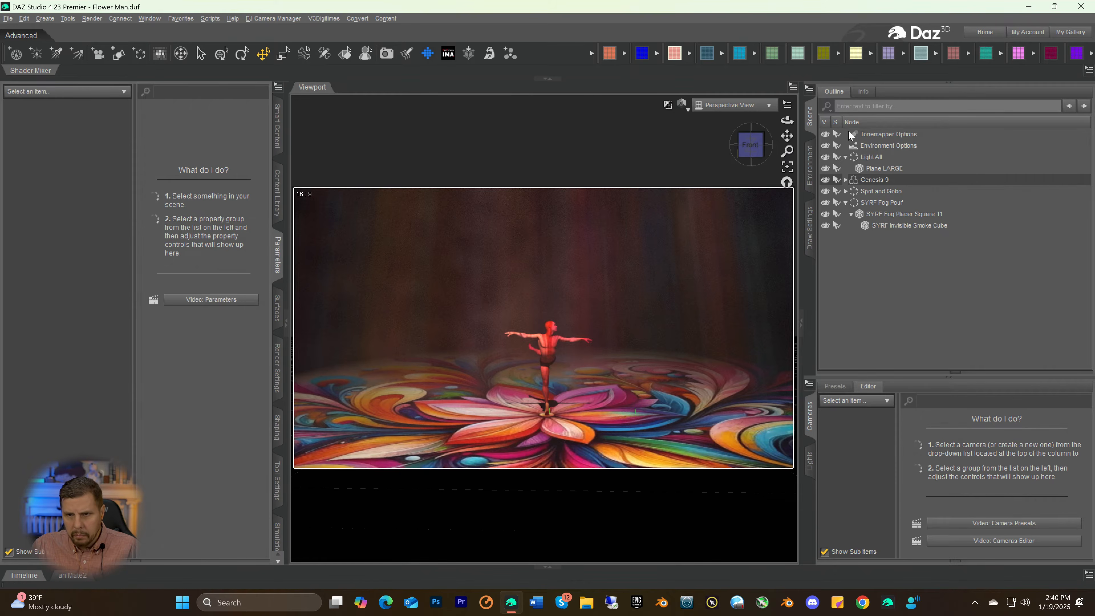
pyautogui.click(740, 53)
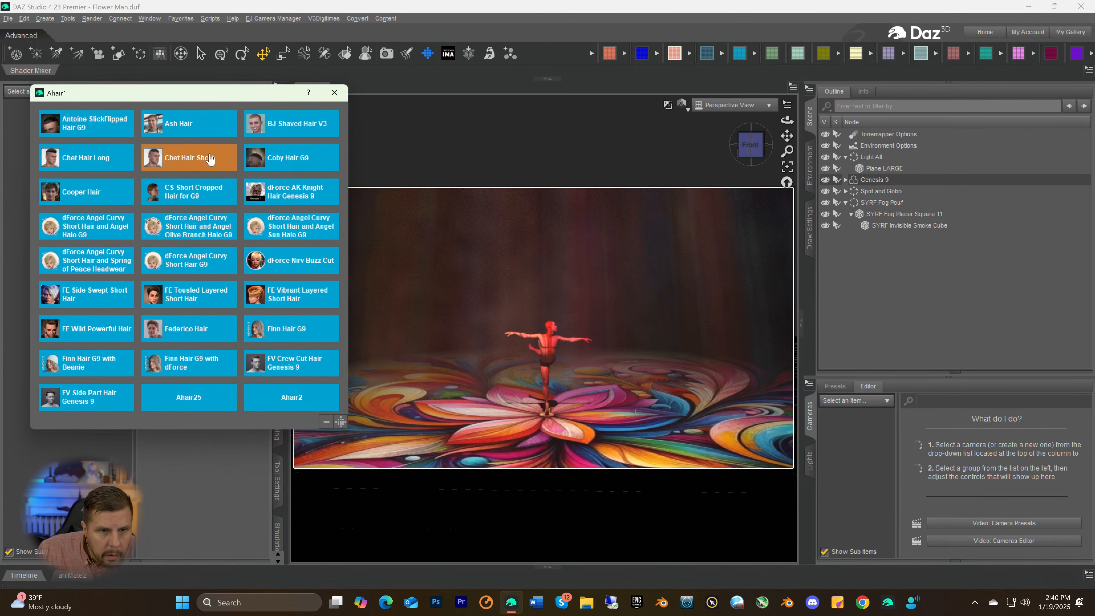
pyautogui.click(281, 125)
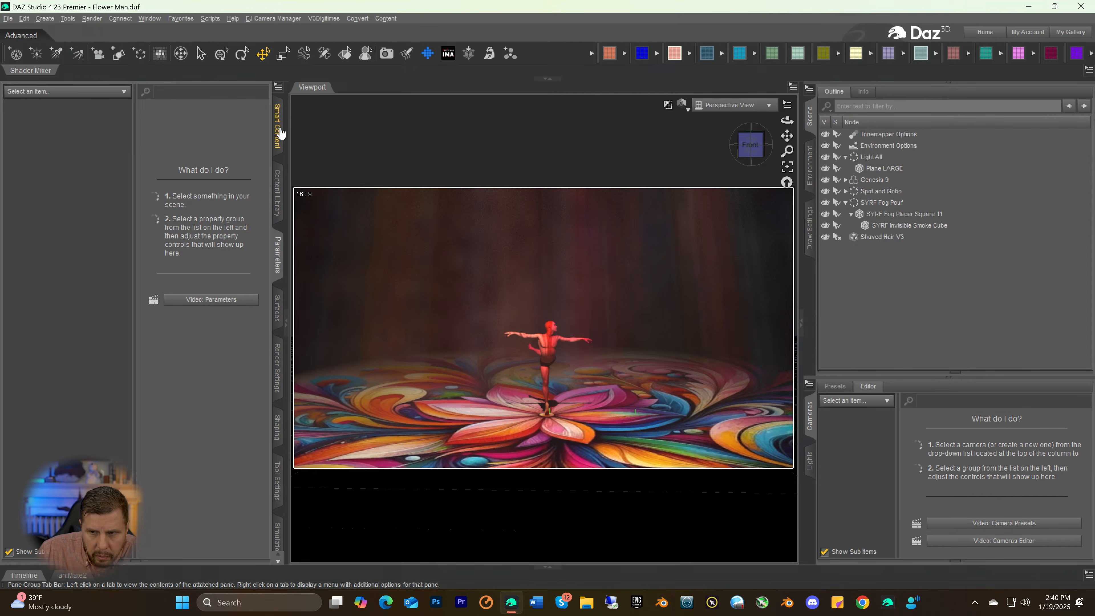
pyautogui.click(871, 238)
pyautogui.press('Delete')
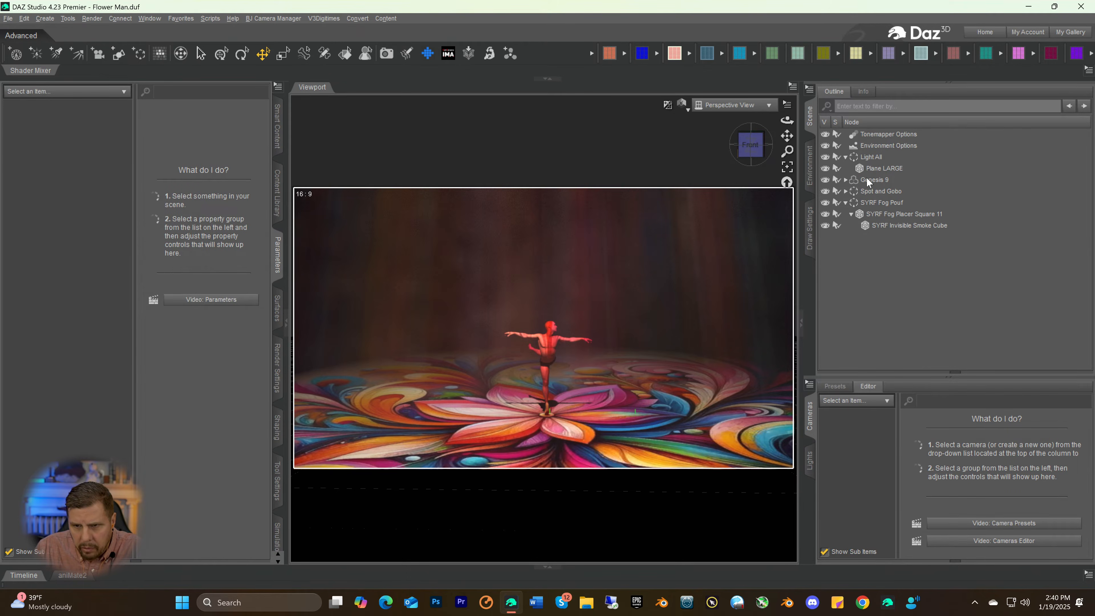
# Add the BJ Shaved Hair V3 and the Thomas 9 Beard to the Genesis 9 figure and clear the selection
pyautogui.click(867, 179)
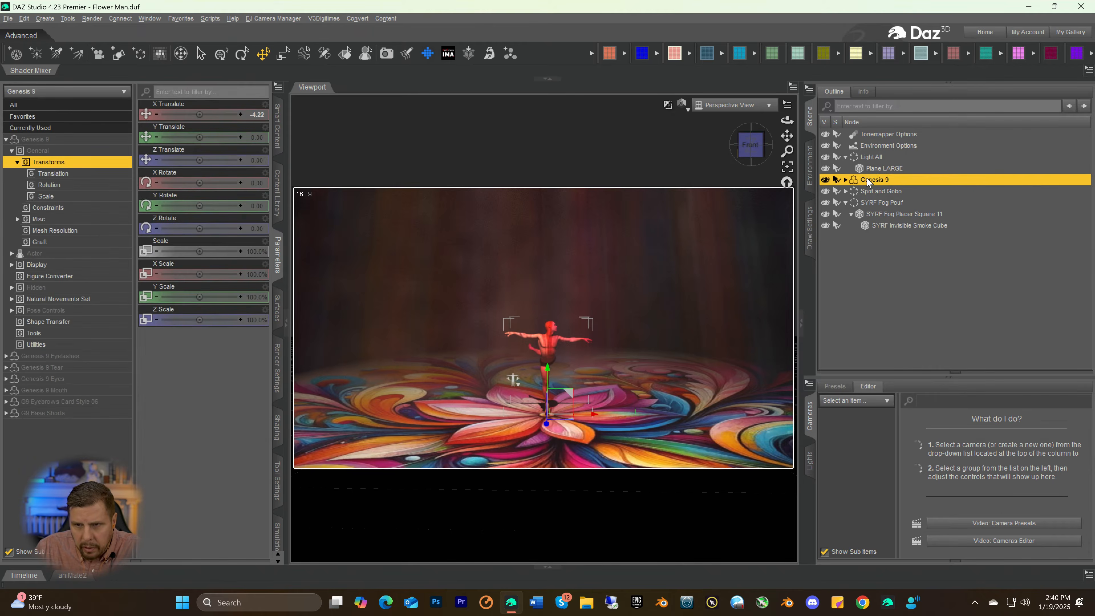
pyautogui.click(740, 54)
pyautogui.click(285, 124)
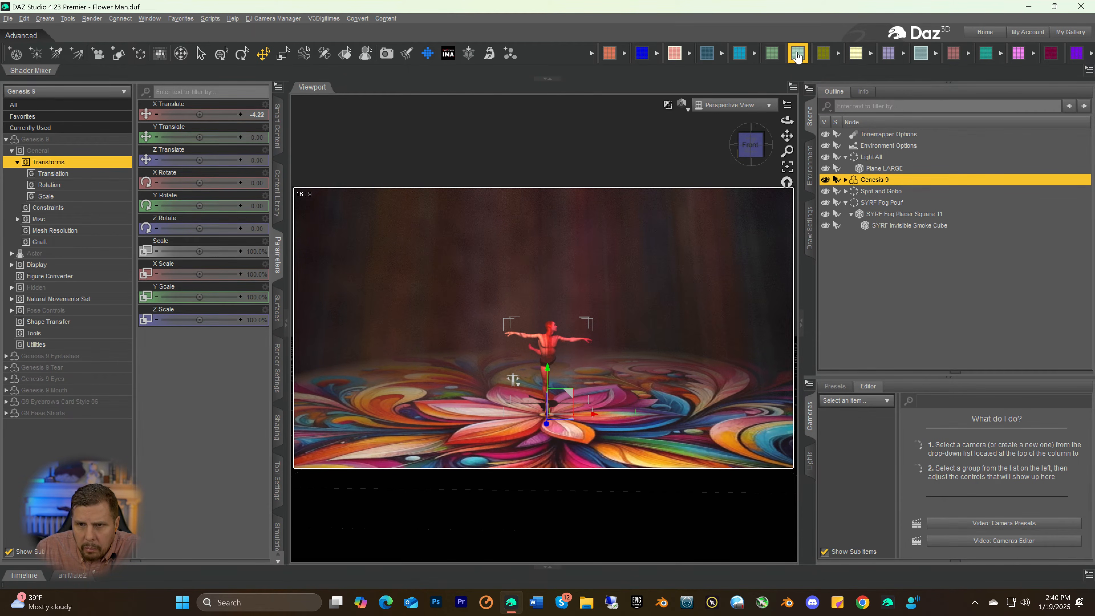
pyautogui.click(790, 57)
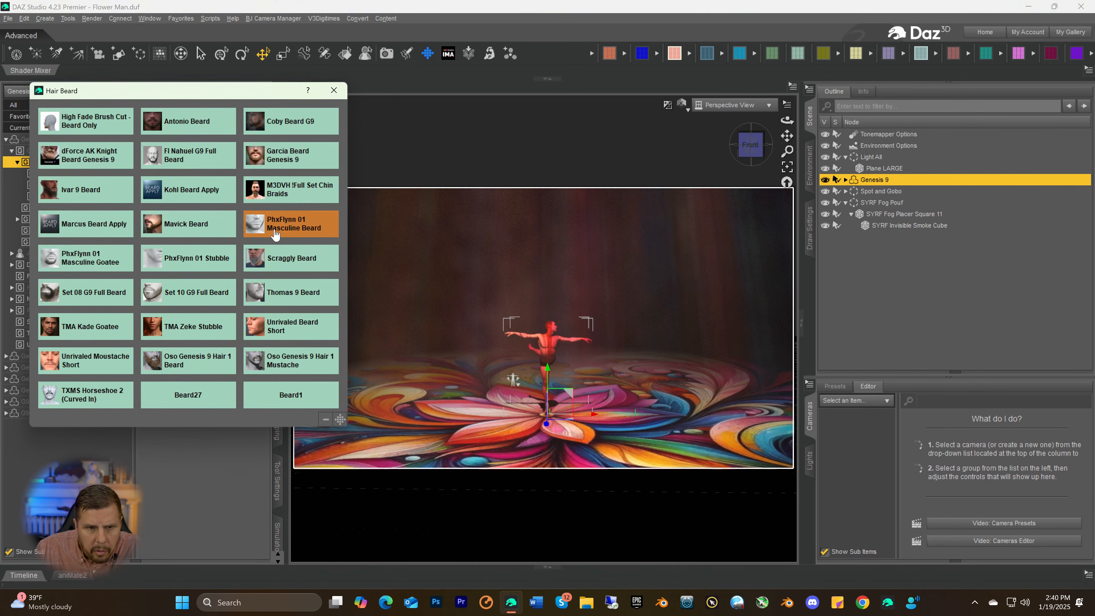
pyautogui.click(275, 292)
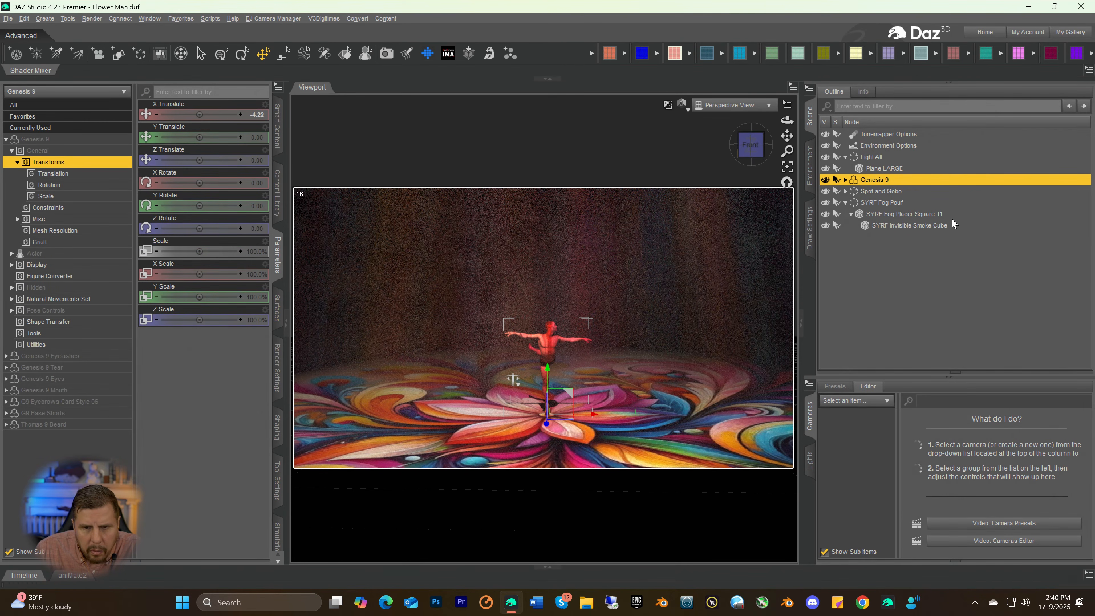
pyautogui.click(953, 237)
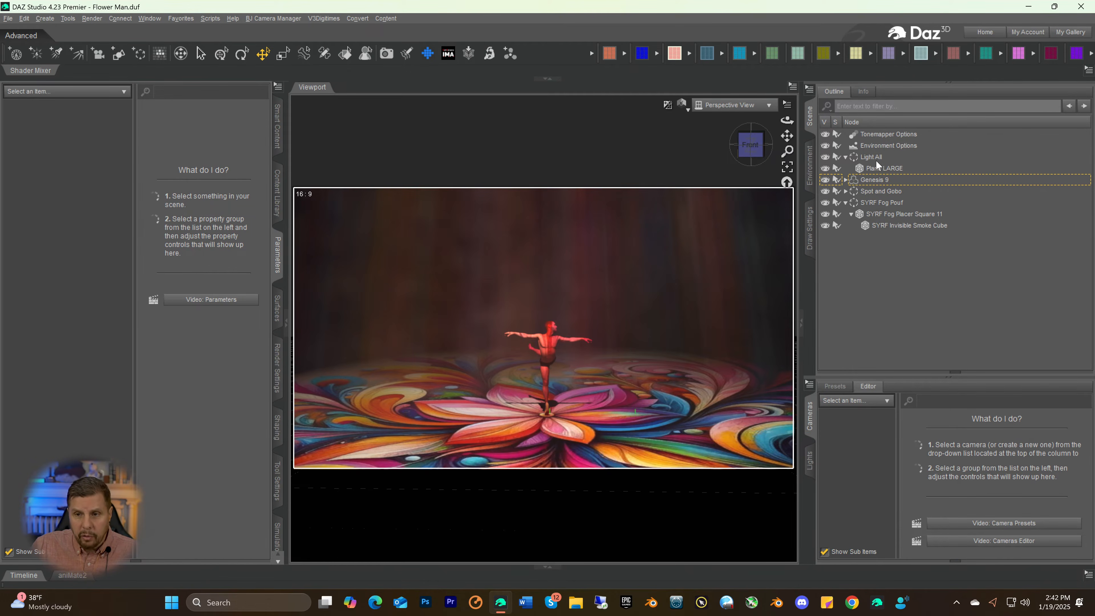
# Set the Base Color of the Plane LARGE surface to black and deselect the plane to view the scene
pyautogui.click(880, 169)
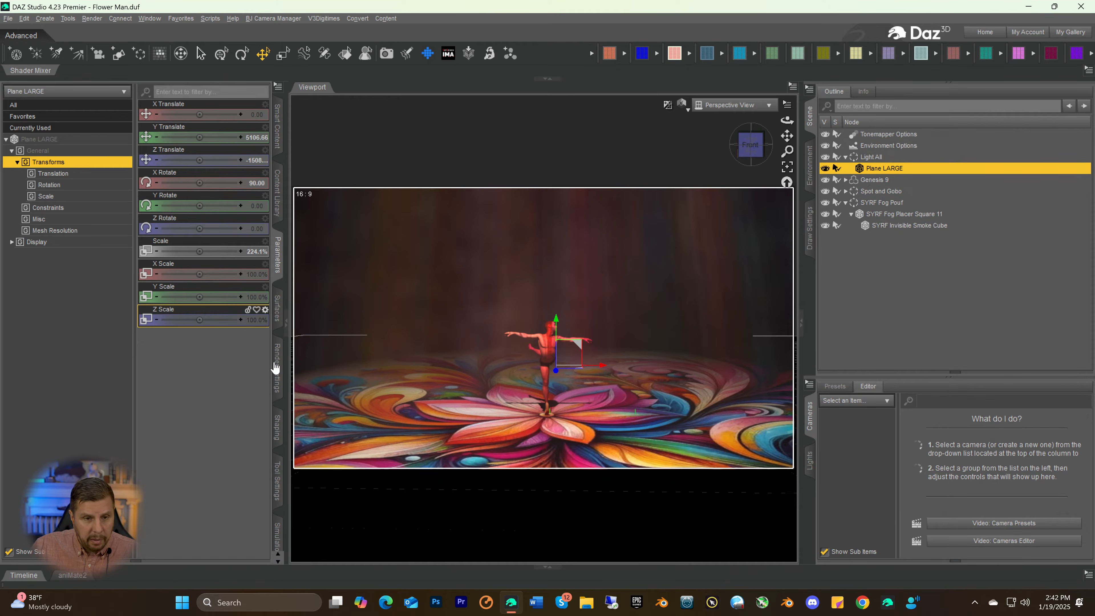
pyautogui.click(277, 308)
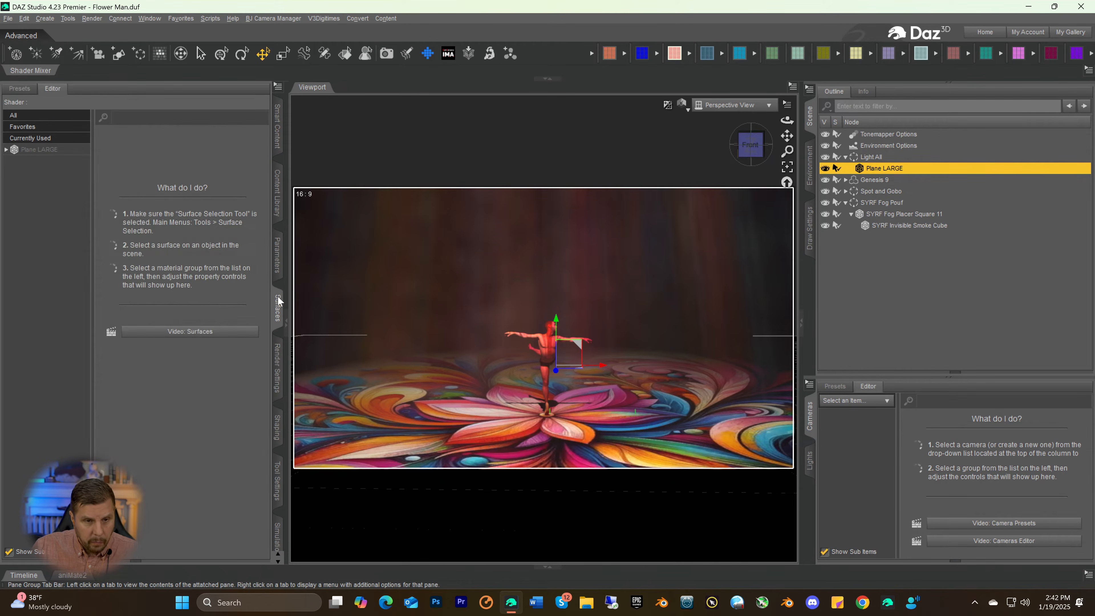
pyautogui.click(51, 150)
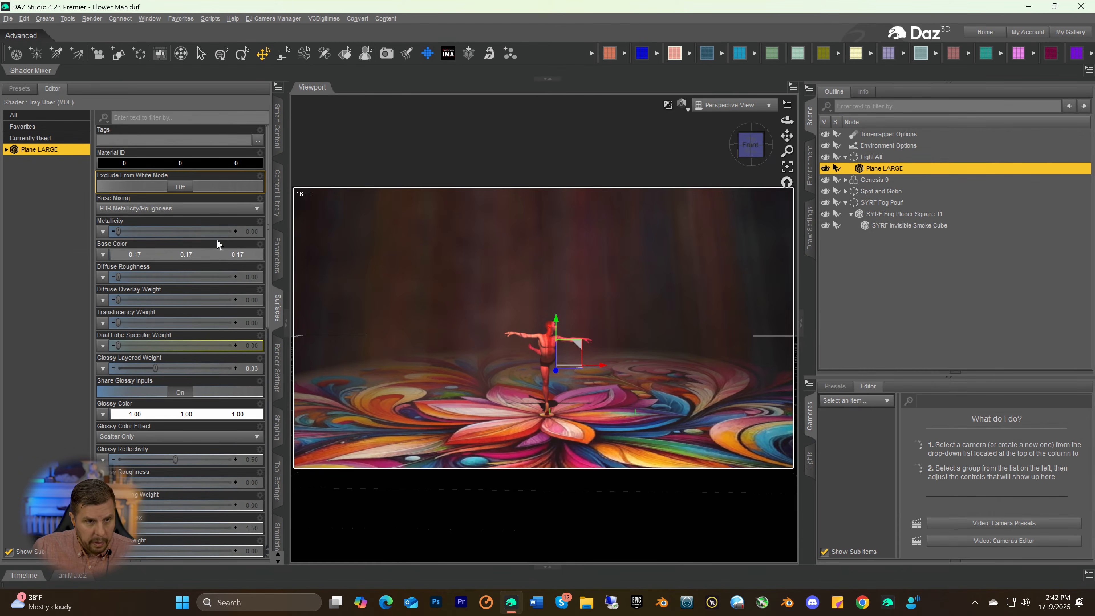
pyautogui.click(167, 254)
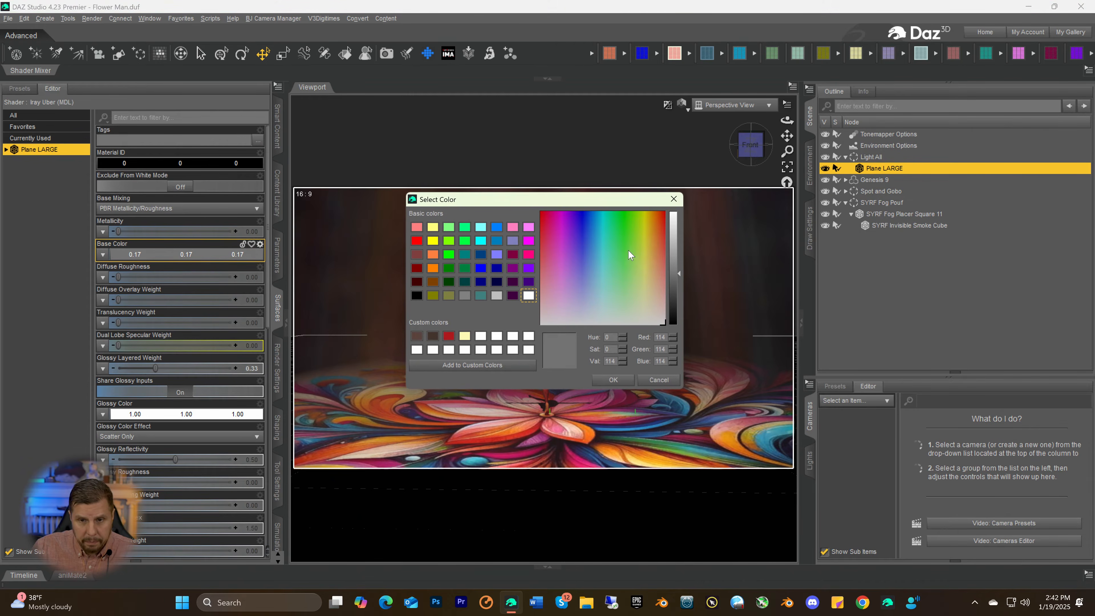
pyautogui.moveTo(672, 276); pyautogui.dragTo(667, 361)
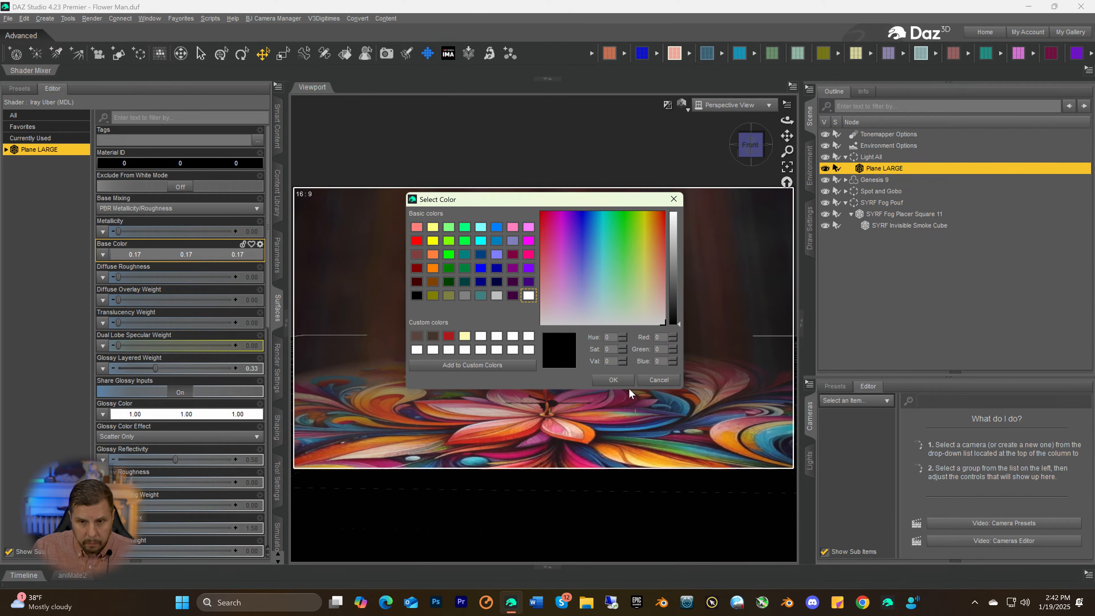
pyautogui.click(614, 381)
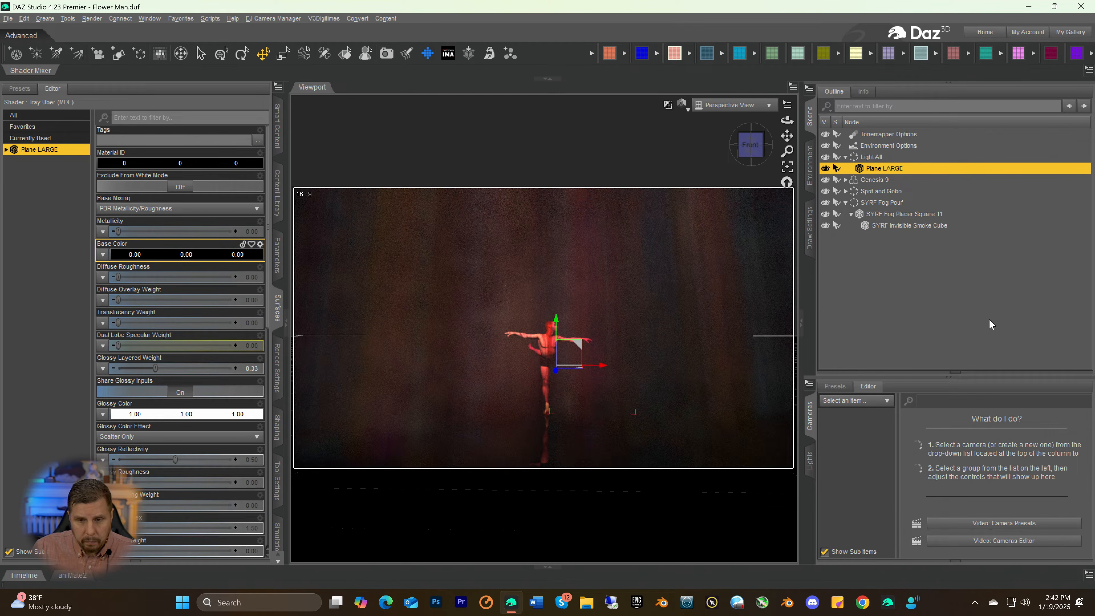
pyautogui.click(981, 313)
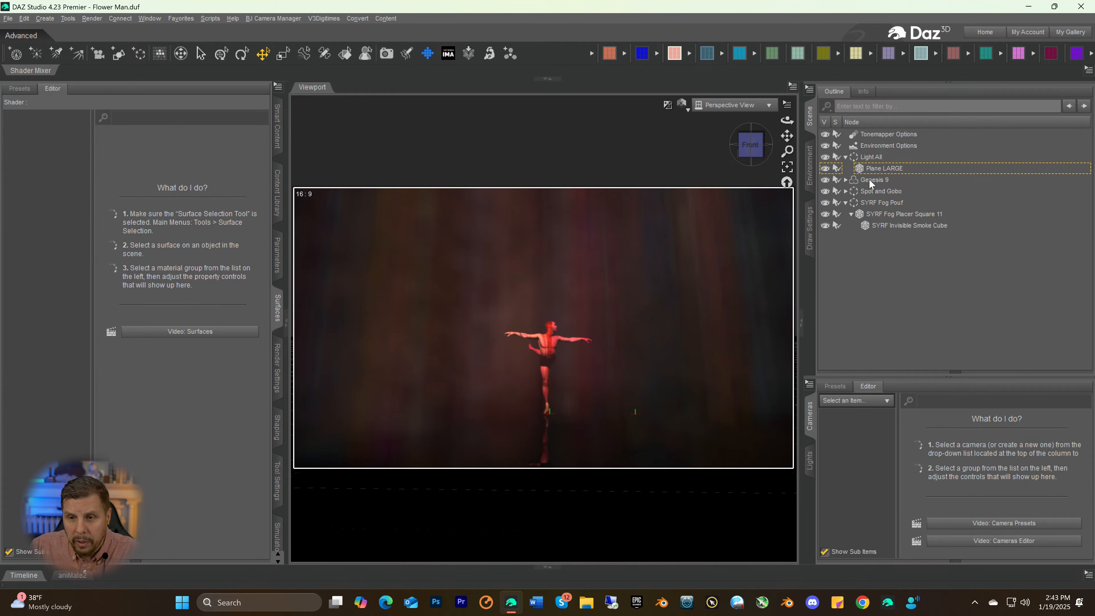
# Set the Base Color of Plane LARGE to a mid grey with RGB 116, giving 0.18 per channel
pyautogui.click(861, 169)
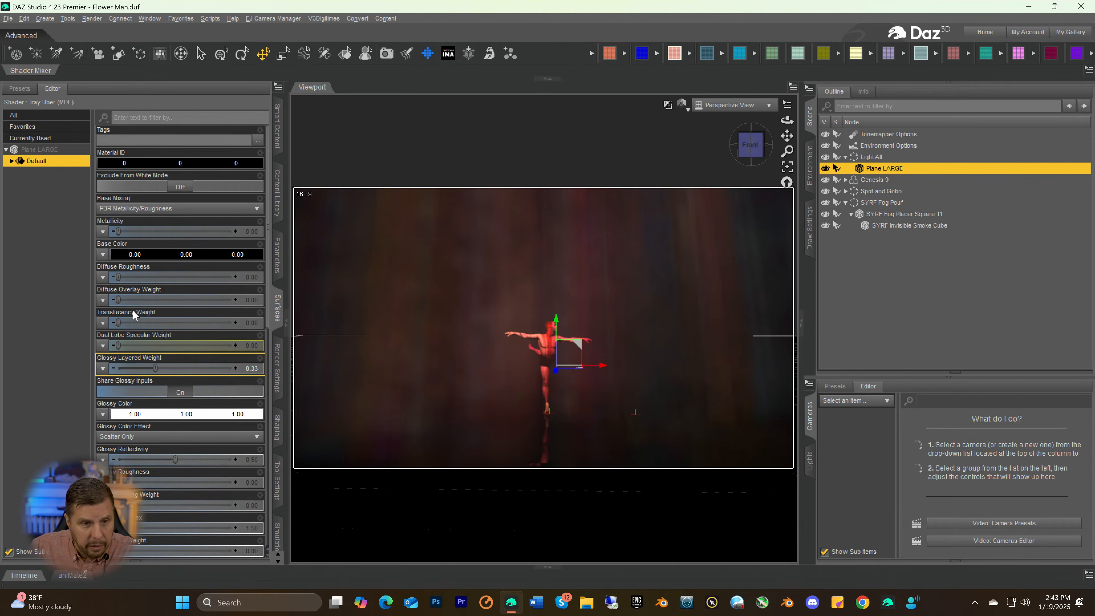
pyautogui.click(156, 254)
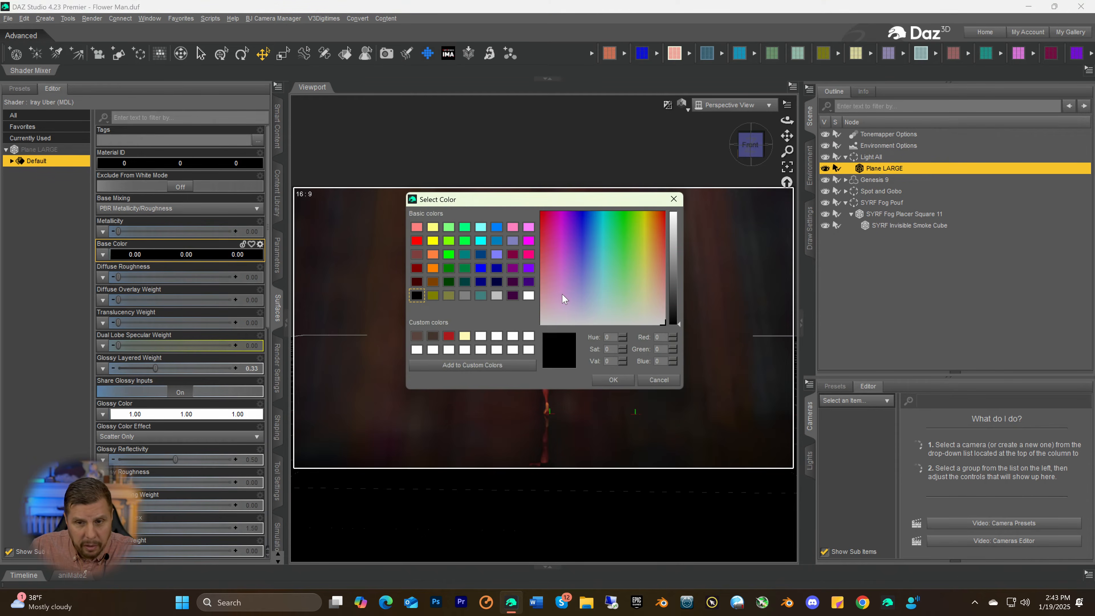
pyautogui.moveTo(671, 287); pyautogui.dragTo(671, 272)
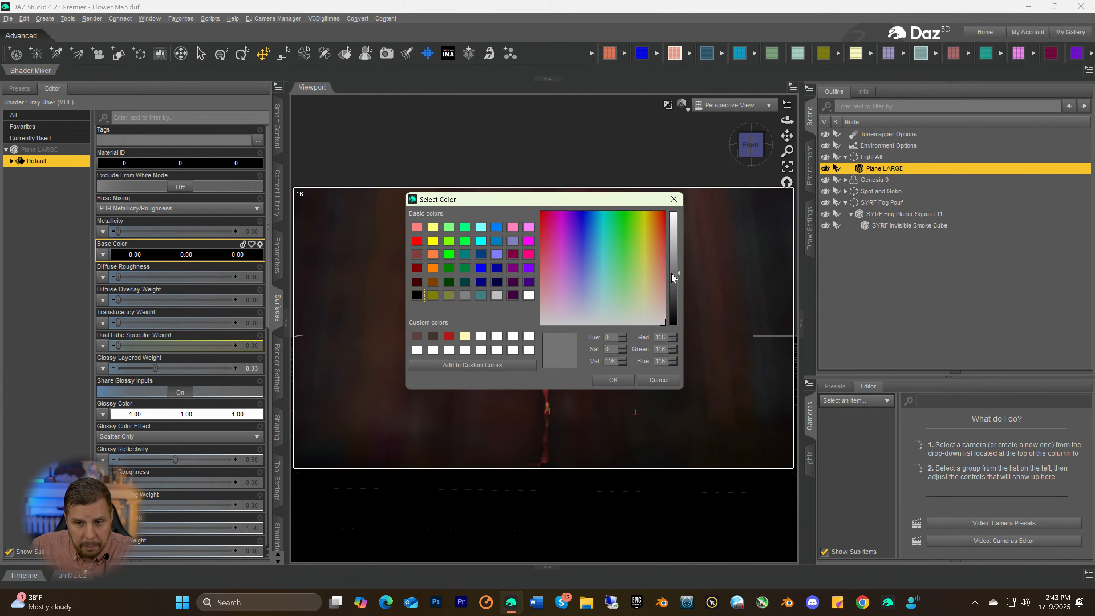
pyautogui.click(614, 380)
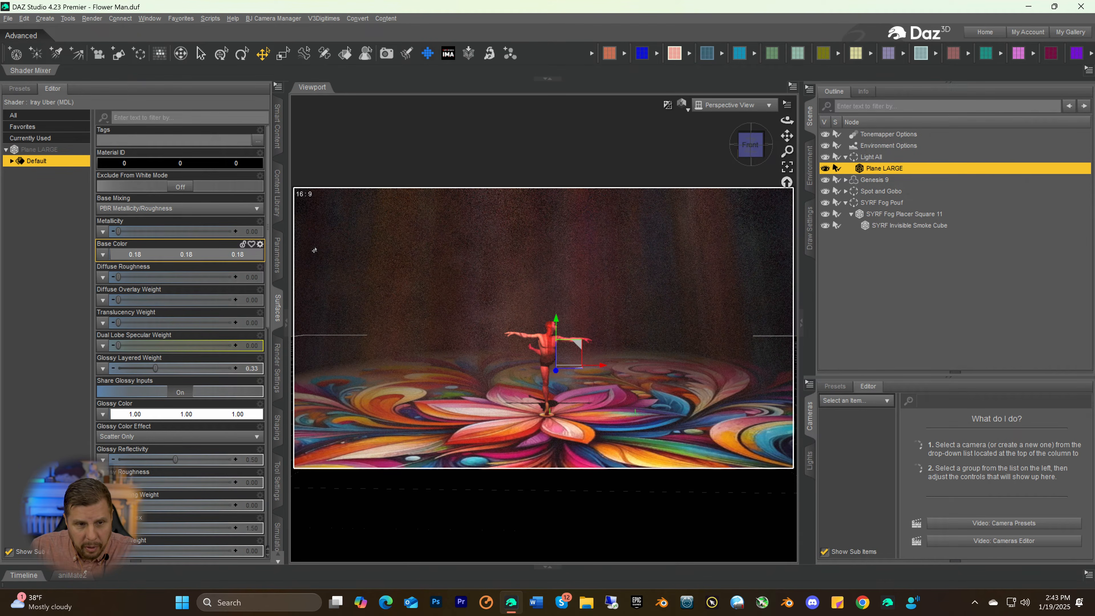
# Darken the Base Color of Plane LARGE to a near-black grey of 0.020 per channel
pyautogui.click(156, 254)
pyautogui.moveTo(673, 290); pyautogui.dragTo(671, 309)
pyautogui.click(613, 380)
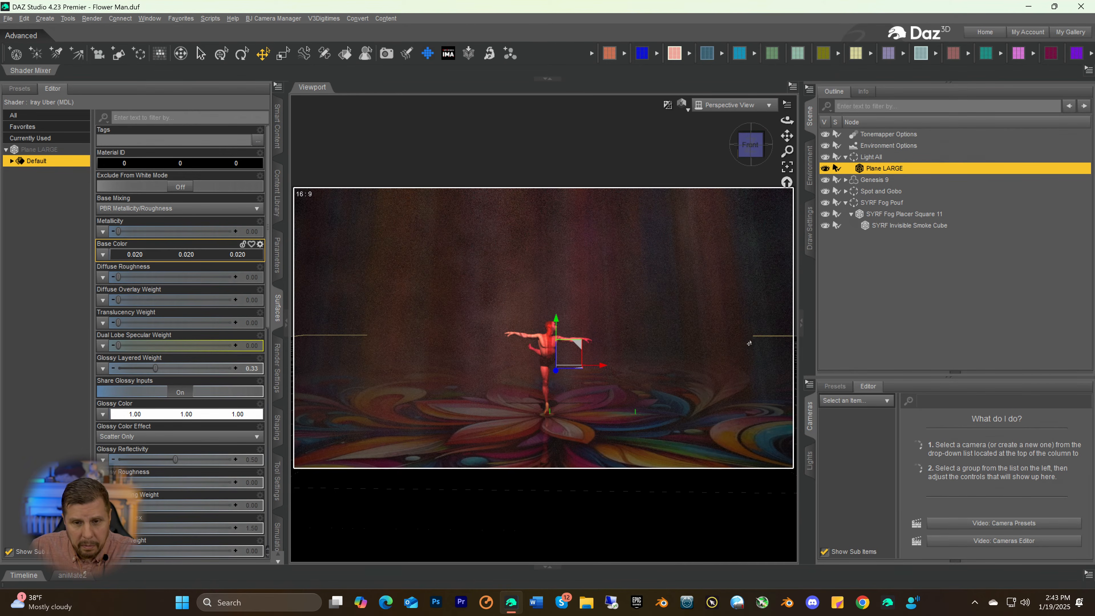
# Lighten the Base Color of Plane LARGE to a grey with RGB 148, giving 0.30 per channel
pyautogui.click(154, 254)
pyautogui.click(669, 259)
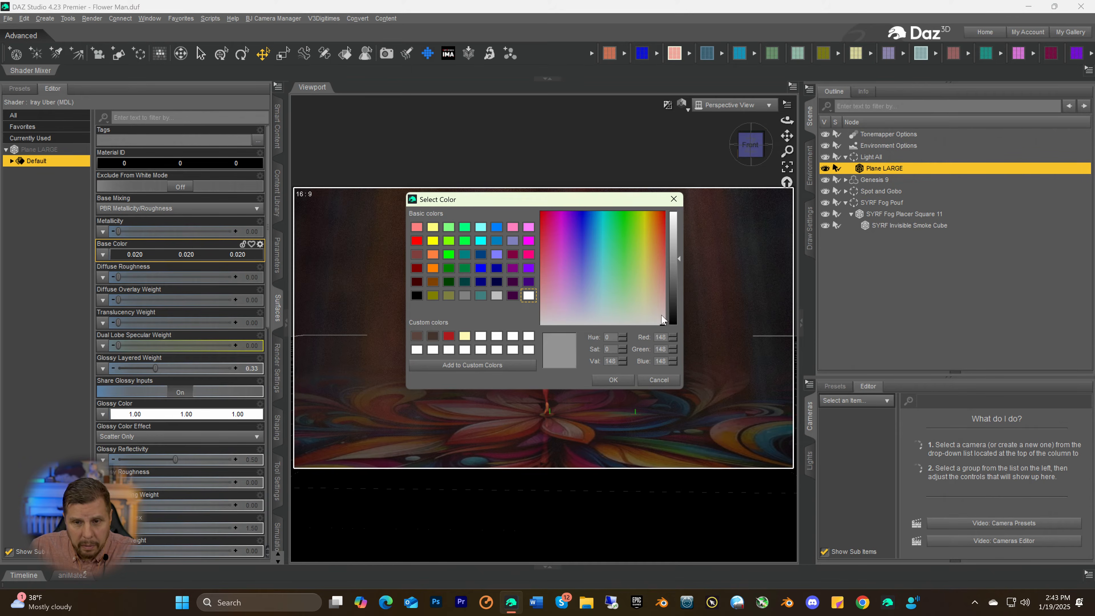
pyautogui.click(621, 381)
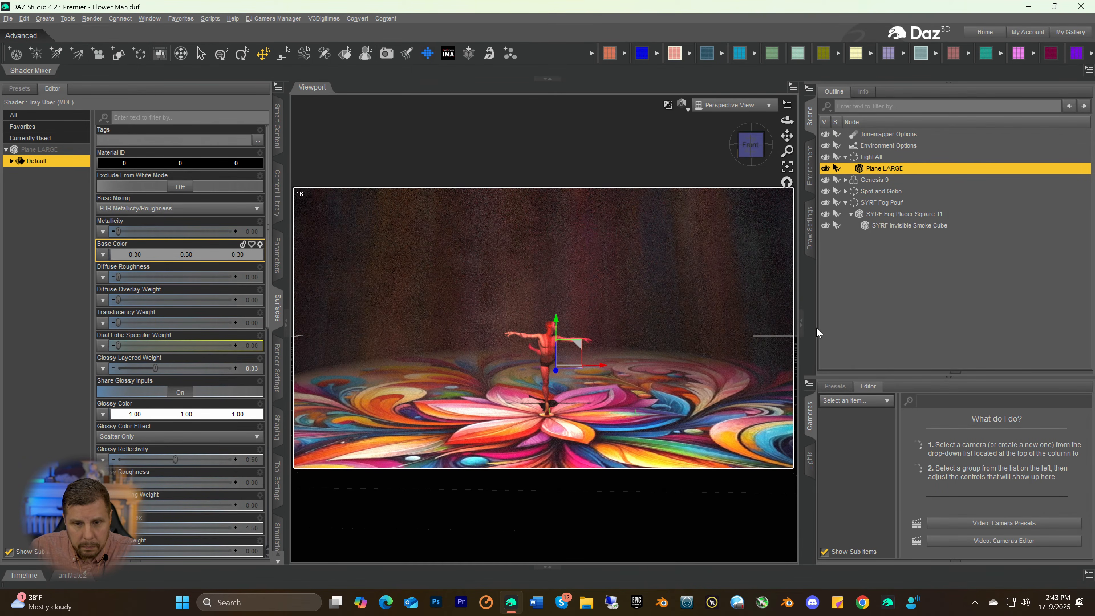
# Darken the Base Color of Plane LARGE to a grey with RGB 87, giving 0.094 per channel, and deselect the plane
pyautogui.click(900, 291)
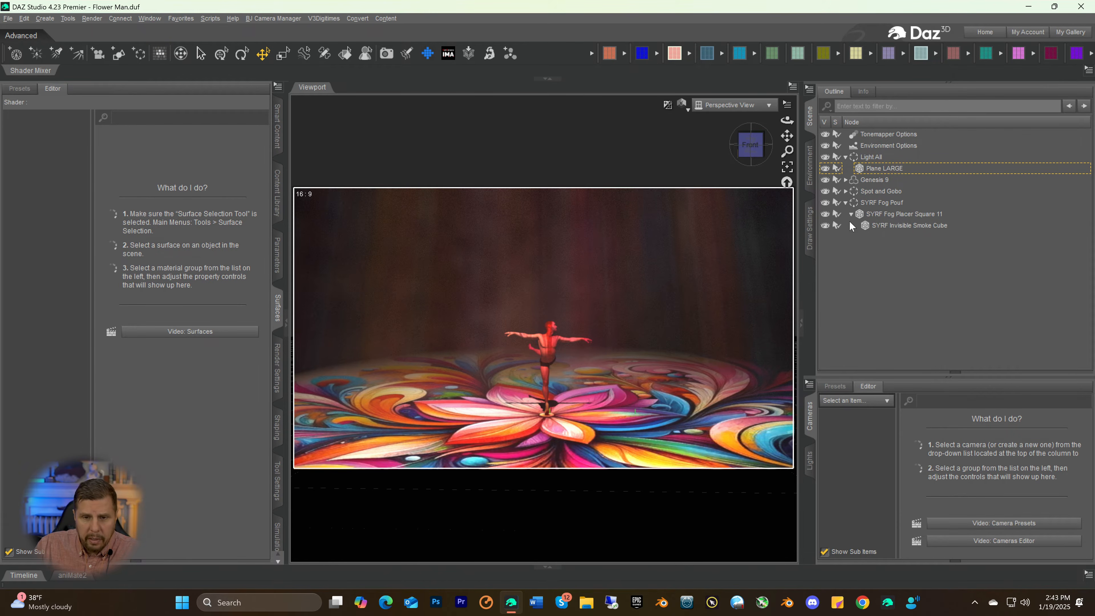
pyautogui.click(884, 168)
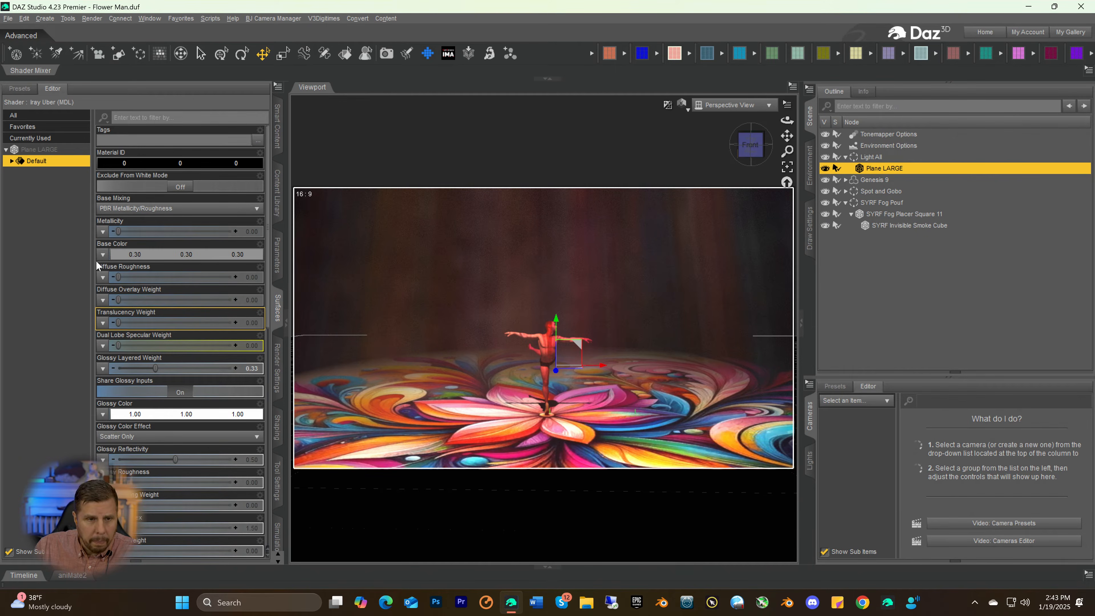
pyautogui.click(157, 254)
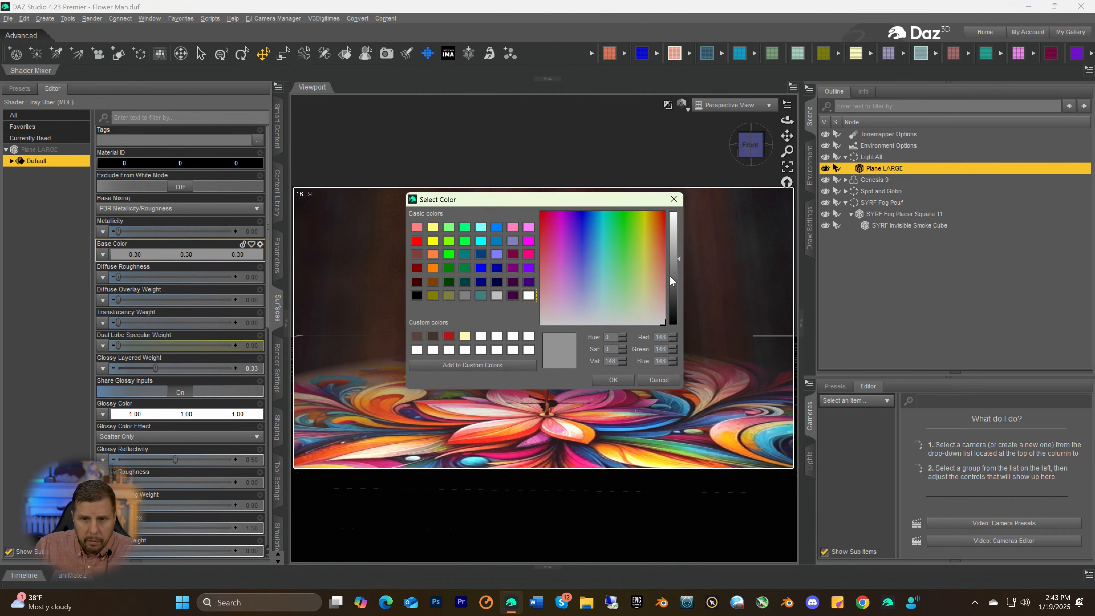
pyautogui.moveTo(672, 281); pyautogui.dragTo(671, 286)
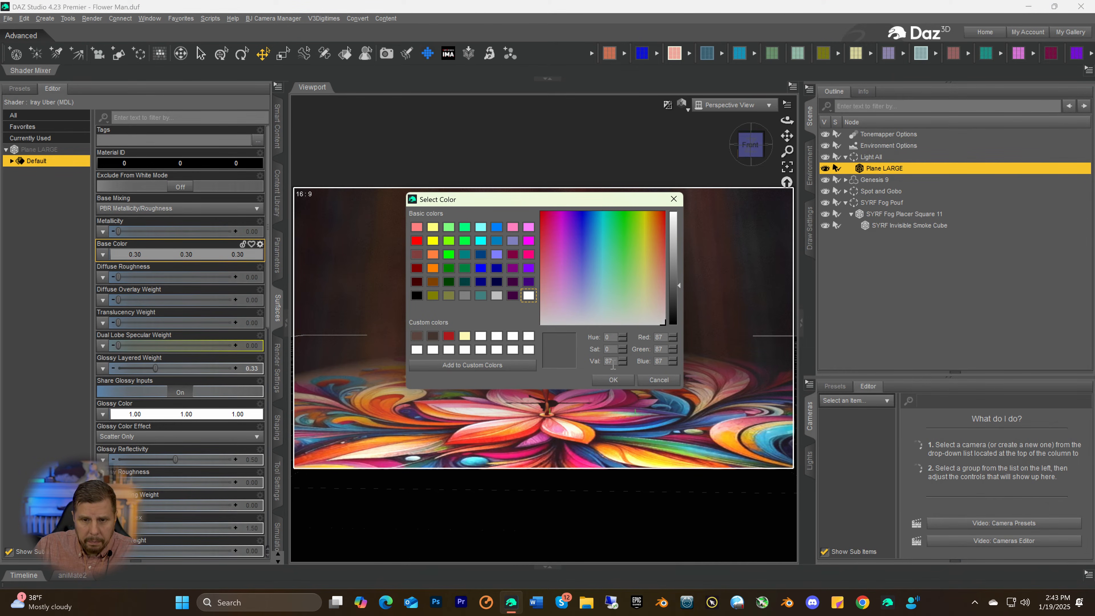
pyautogui.click(606, 380)
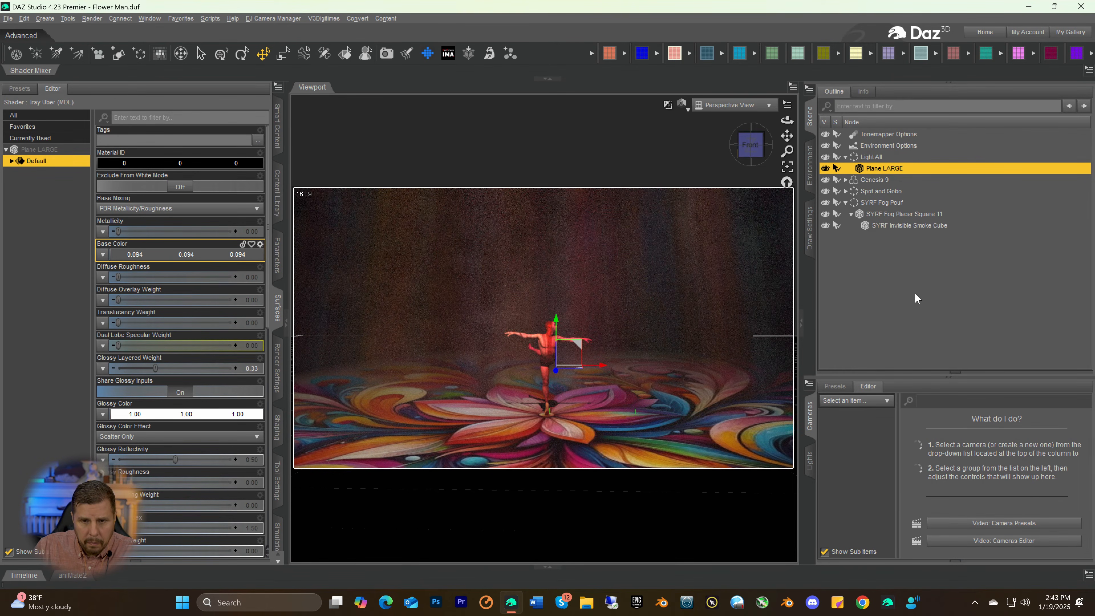
pyautogui.click(915, 293)
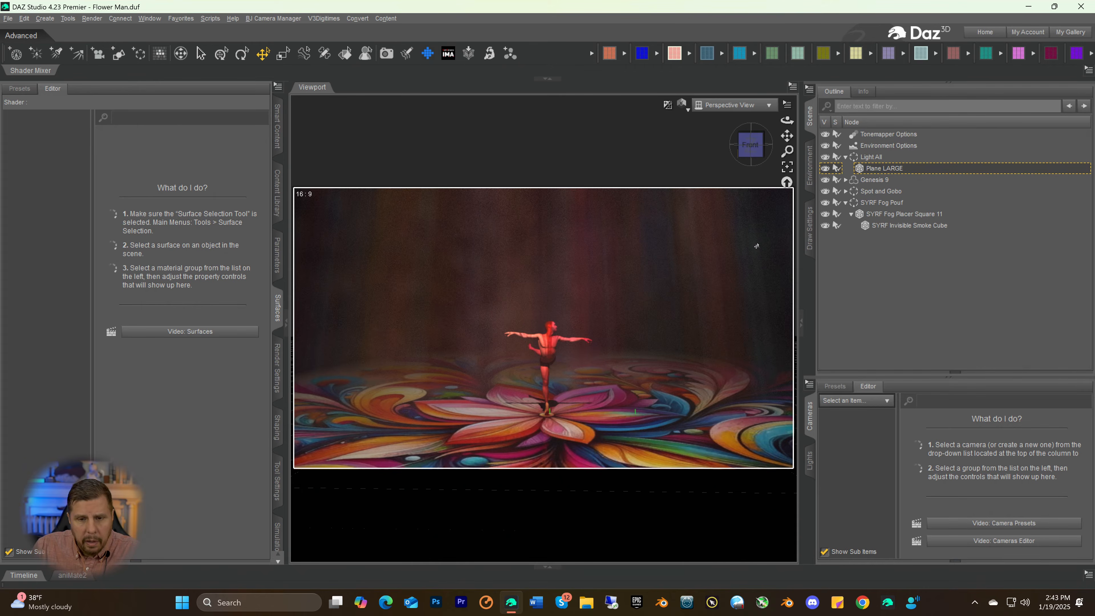
# Frame the dancer more closely and load the full Genesis 9 Body Hair !All set onto the Genesis 9 figure
pyautogui.scroll(3, 753, 269)
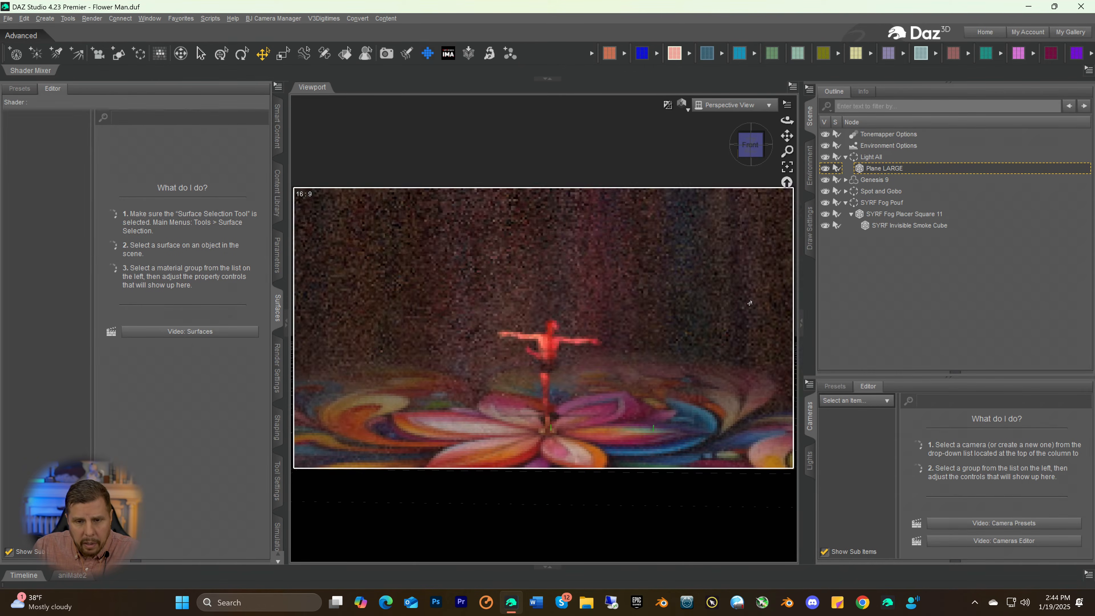
pyautogui.scroll(3, 749, 309)
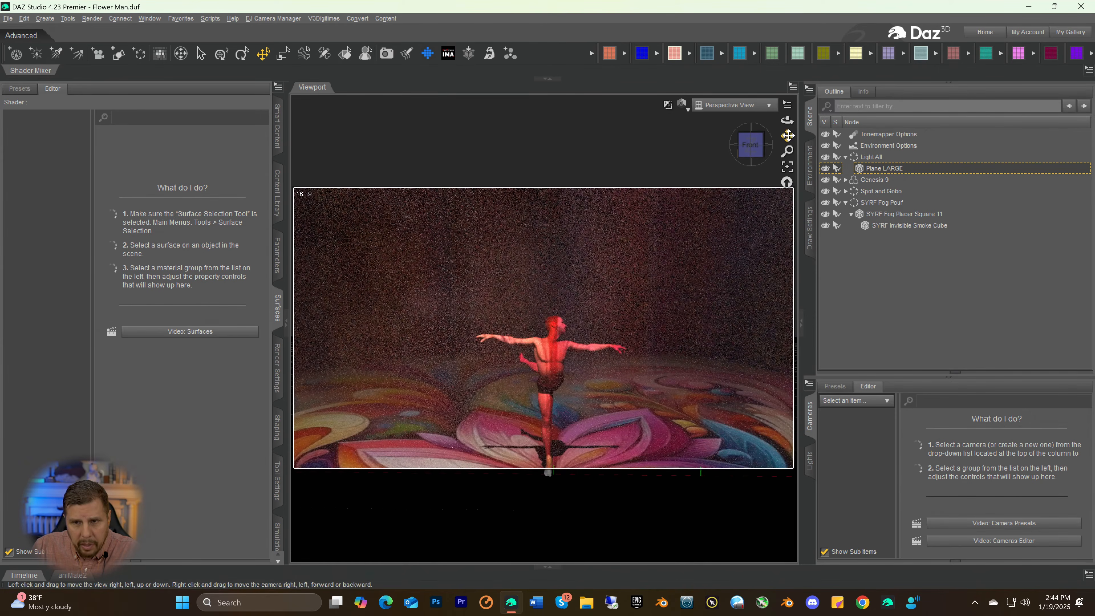
pyautogui.moveTo(788, 137); pyautogui.dragTo(788, 135)
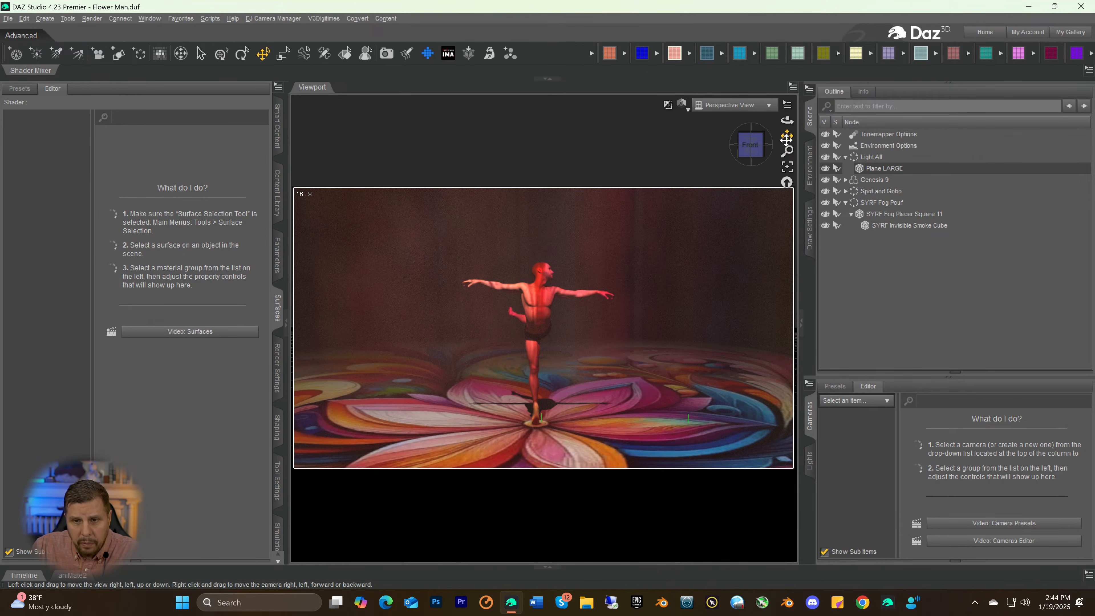
pyautogui.moveTo(787, 135); pyautogui.dragTo(799, 122)
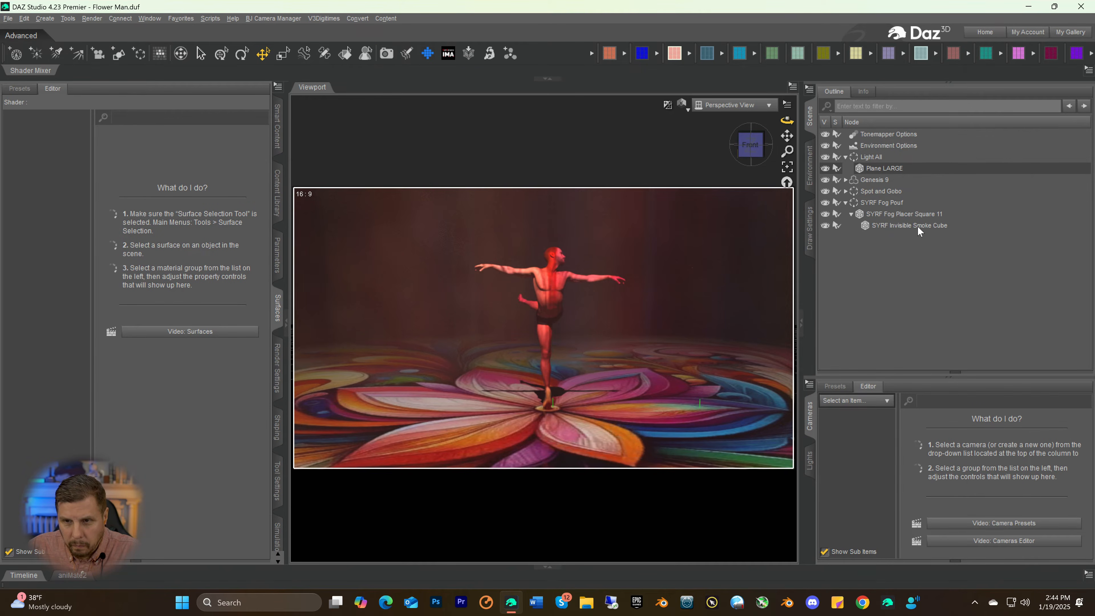
pyautogui.click(868, 179)
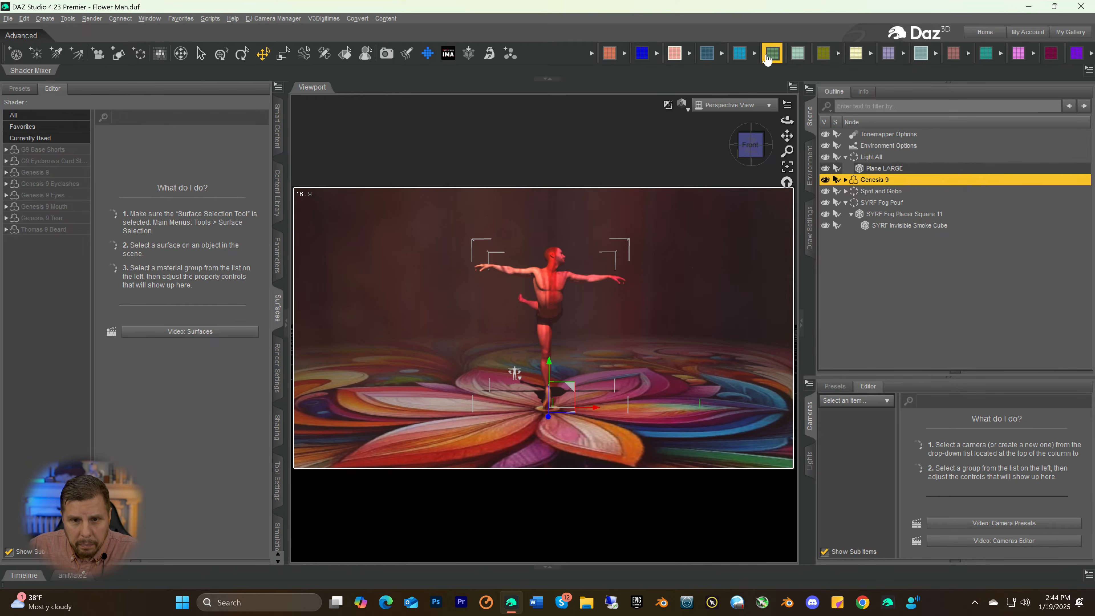
pyautogui.click(772, 54)
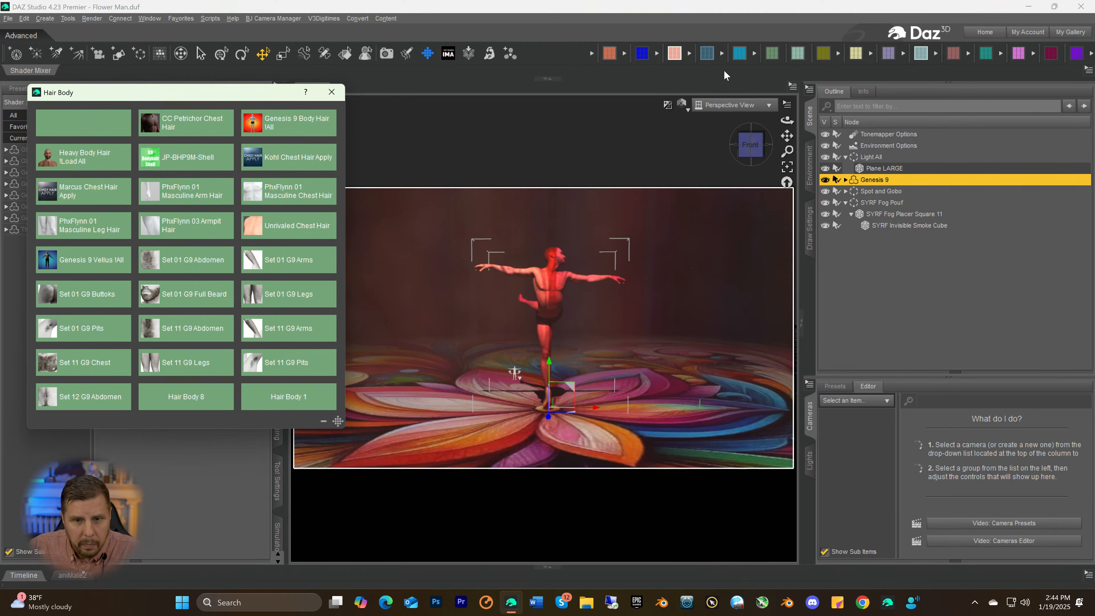
pyautogui.click(277, 127)
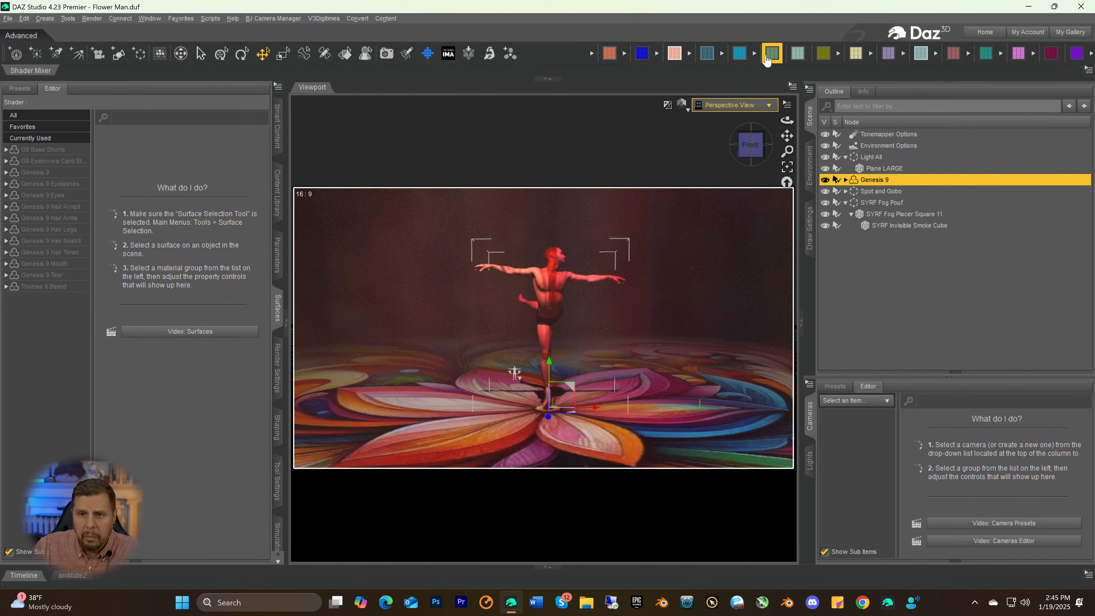
# Try the Nigo body shape on the Genesis 9 figure, replace it with the Sandon shape, and save the scene
pyautogui.click(708, 59)
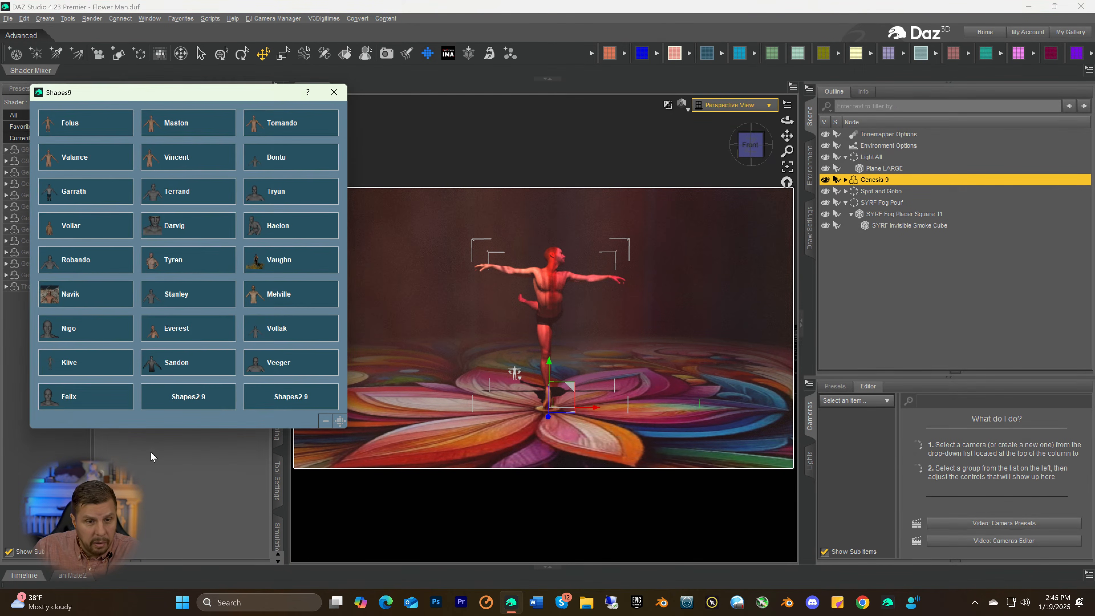
pyautogui.click(82, 329)
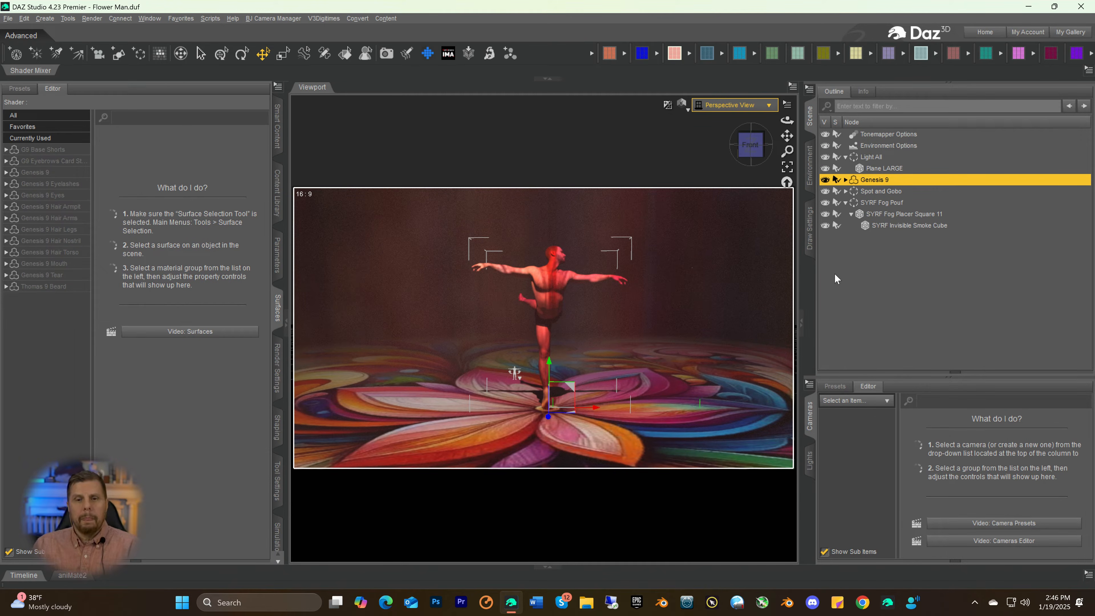
pyautogui.click(707, 54)
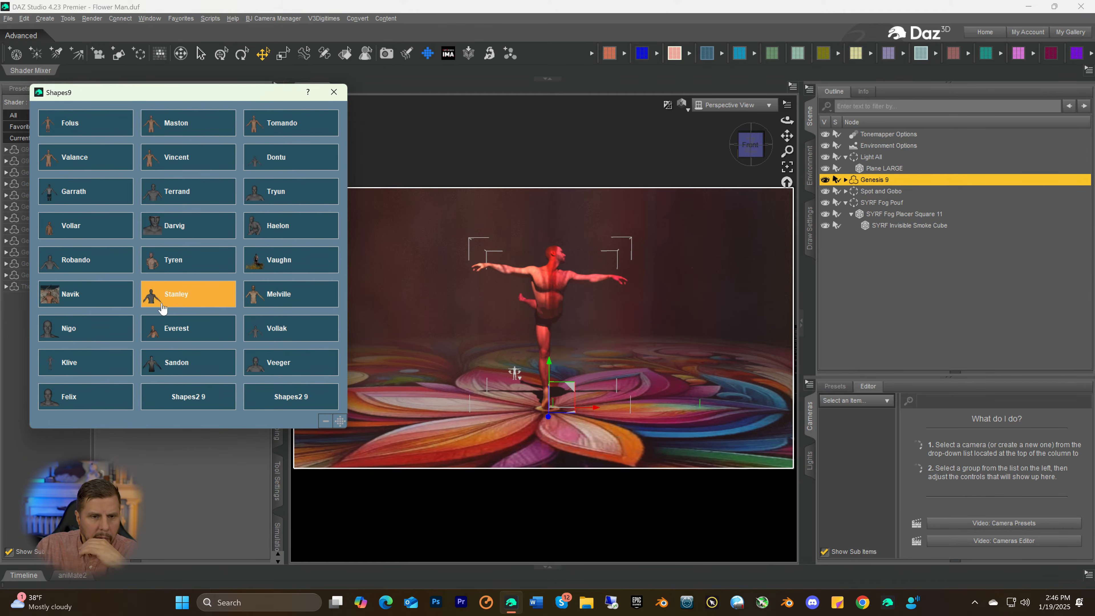
pyautogui.click(150, 371)
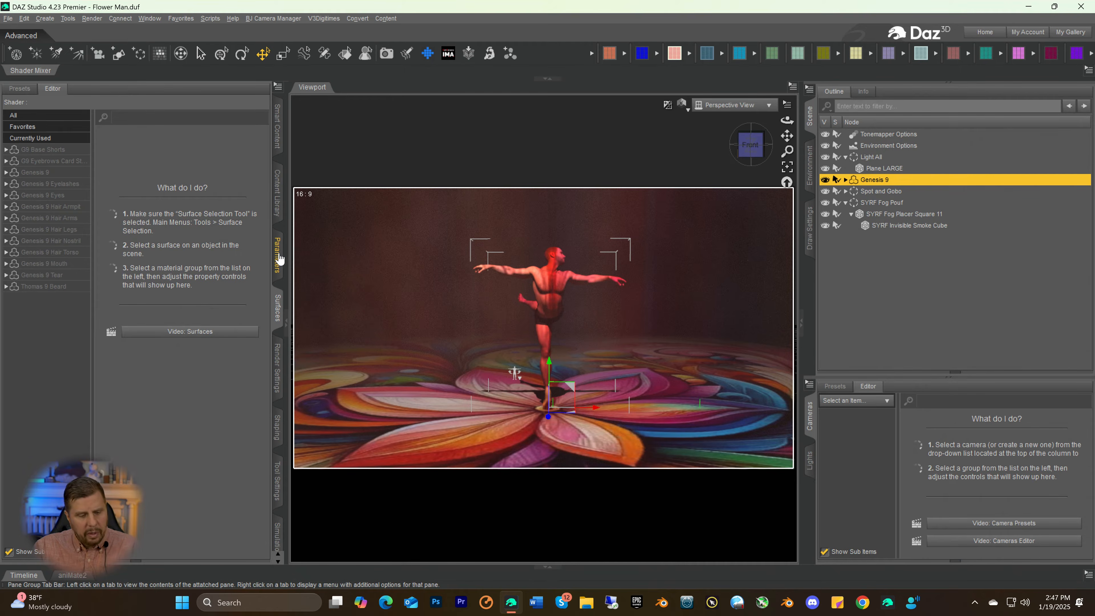
pyautogui.hotkey('ctrl', 's')
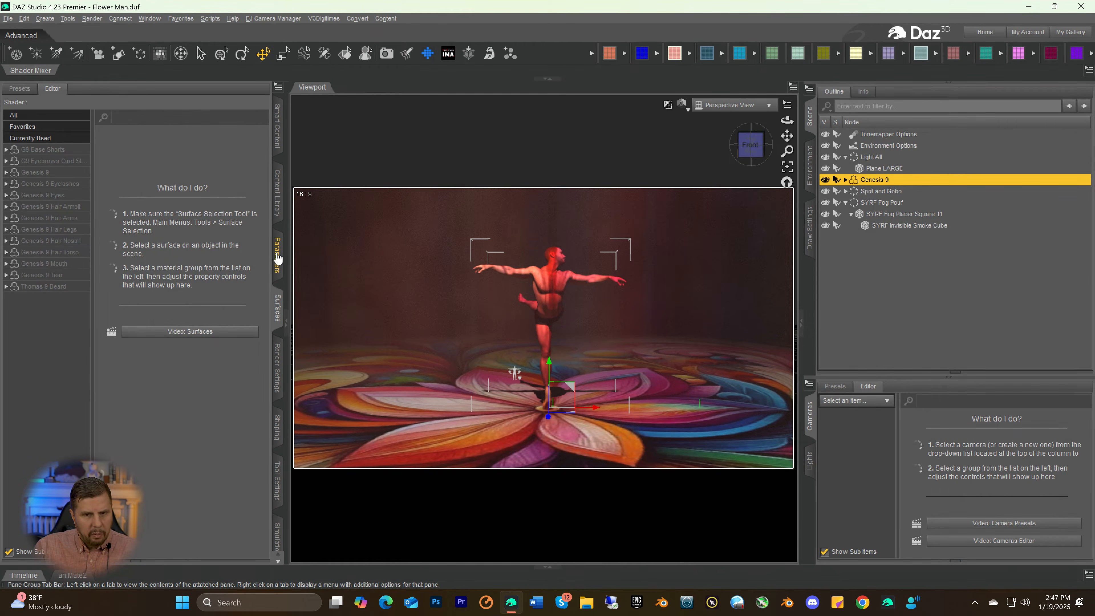
# Set the Genesis 9 figure's View SubD Level to 3 and its minimum Render SubD Level to 4
pyautogui.click(278, 257)
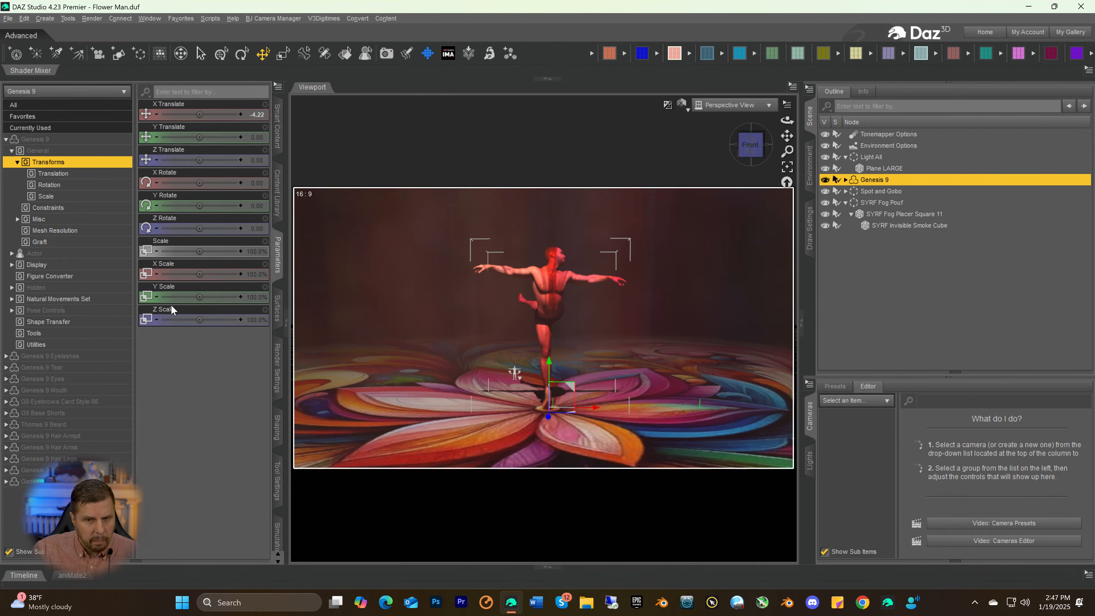
pyautogui.click(210, 295)
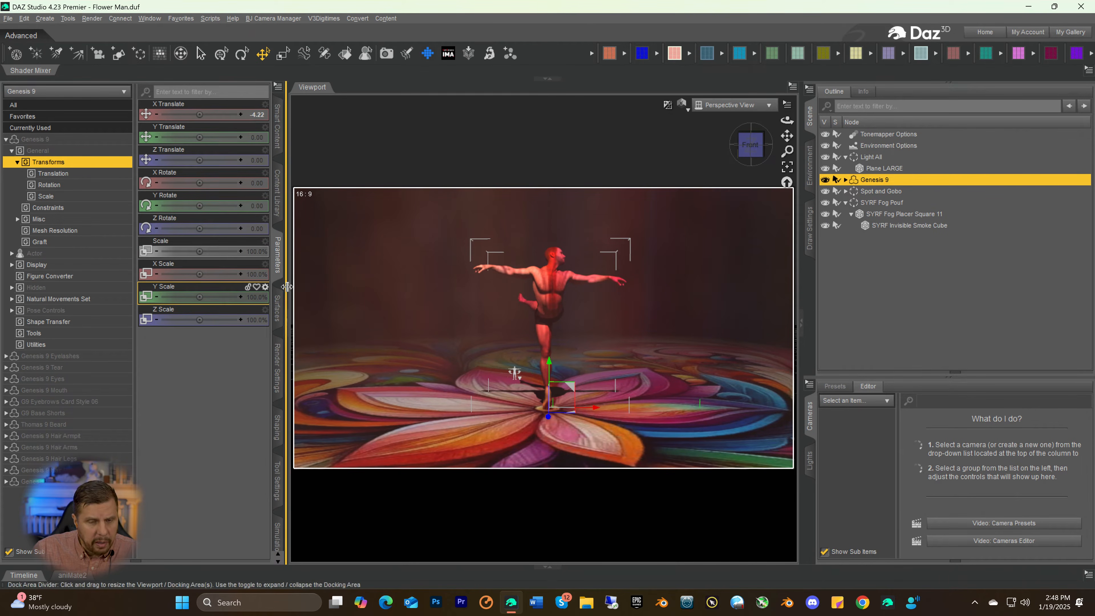
pyautogui.click(277, 308)
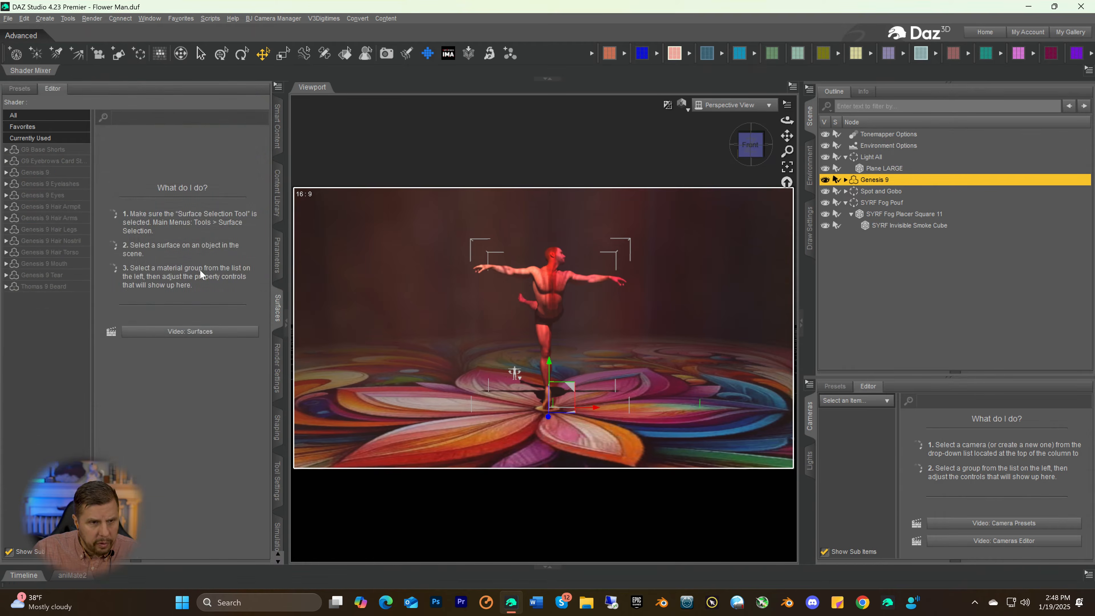
pyautogui.click(6, 173)
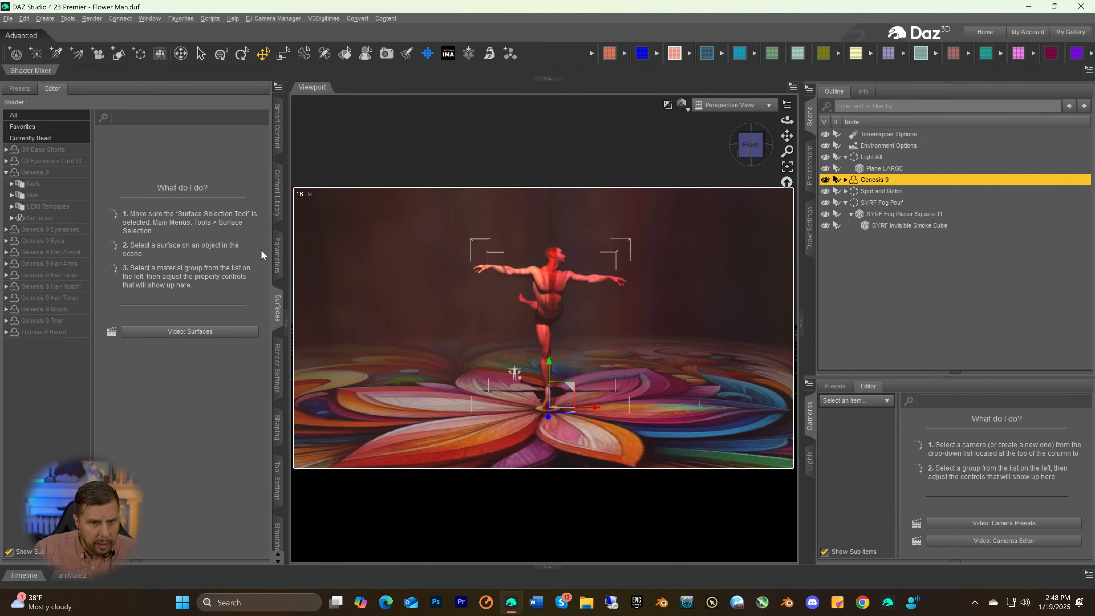
pyautogui.click(277, 256)
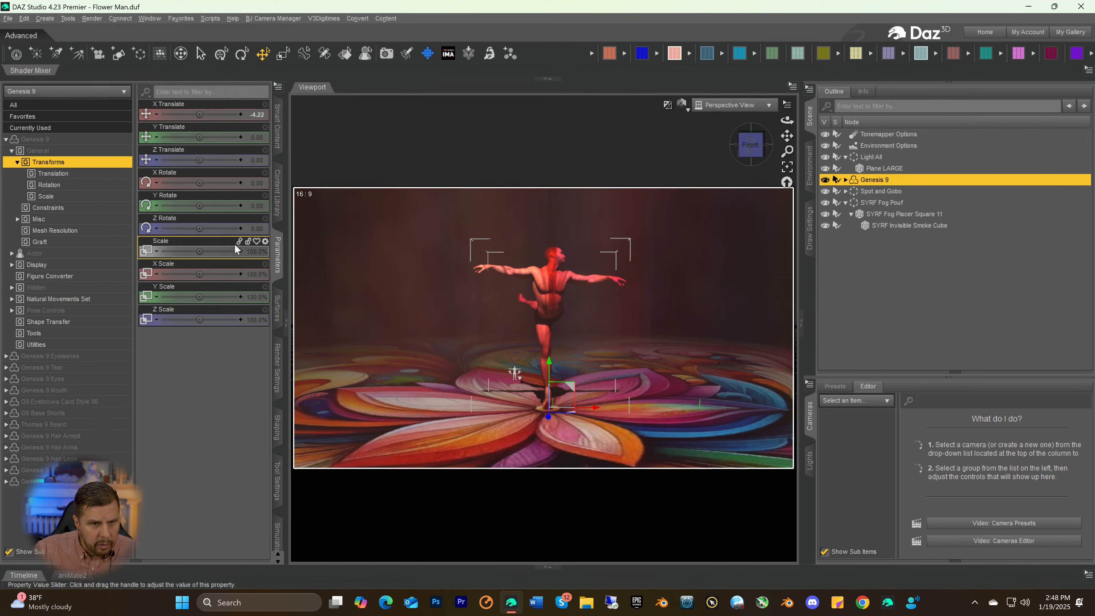
pyautogui.click(35, 142)
pyautogui.scroll(-8, 172, 372)
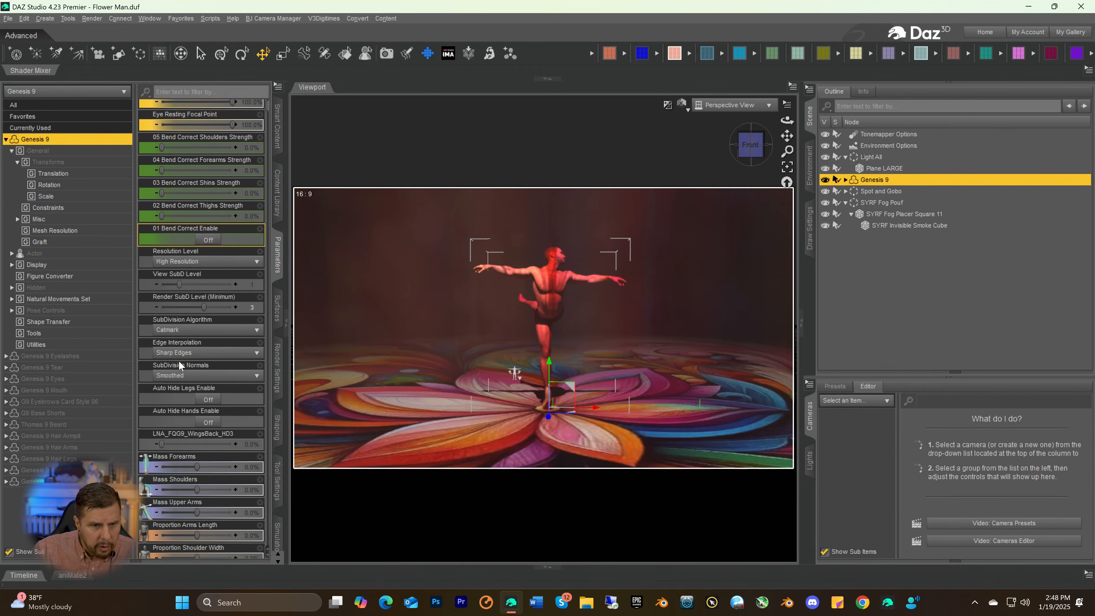
pyautogui.scroll(-1, 179, 365)
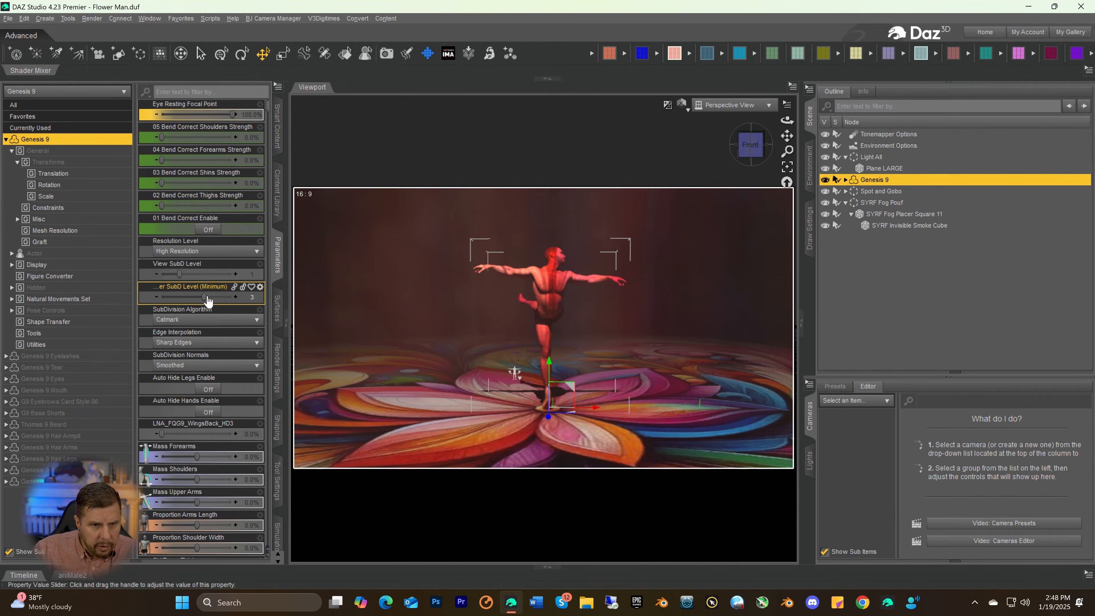
pyautogui.moveTo(180, 275)
pyautogui.mouseDown()
pyautogui.moveTo(222, 275)
pyautogui.moveTo(235, 296)
pyautogui.mouseUp()
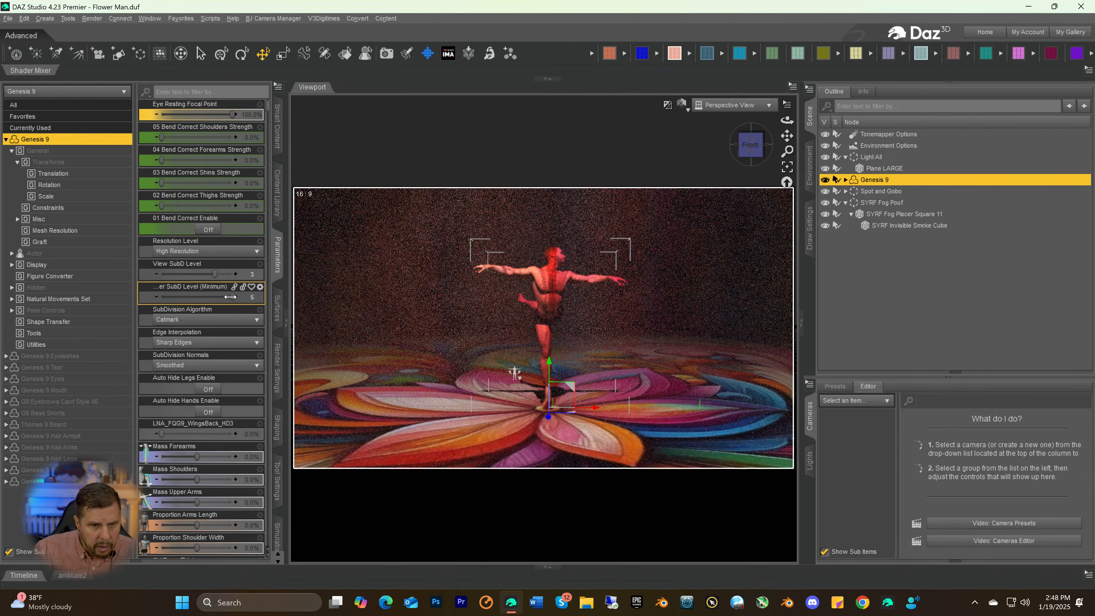
pyautogui.moveTo(230, 297); pyautogui.dragTo(219, 298)
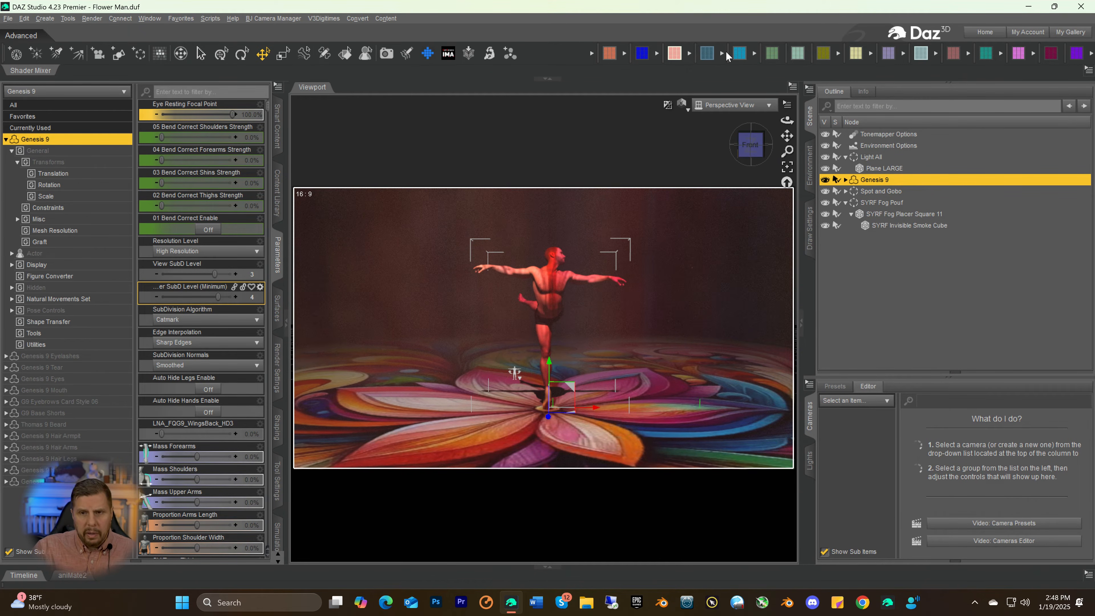
# Apply the Felix shape from the Shapes9 collection to the Genesis 9 figure
pyautogui.click(706, 56)
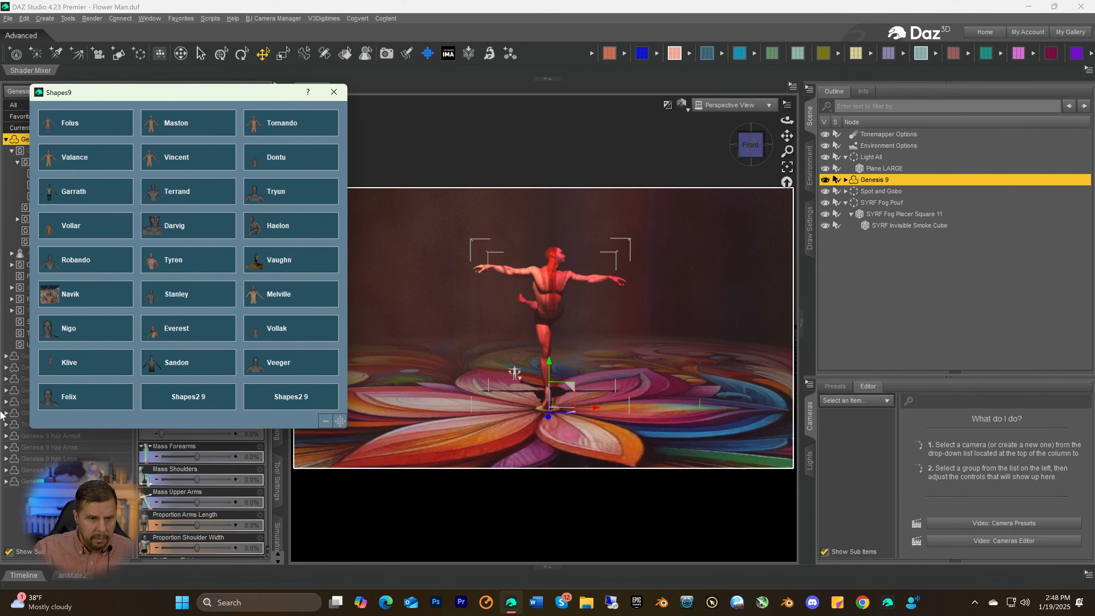
pyautogui.click(58, 391)
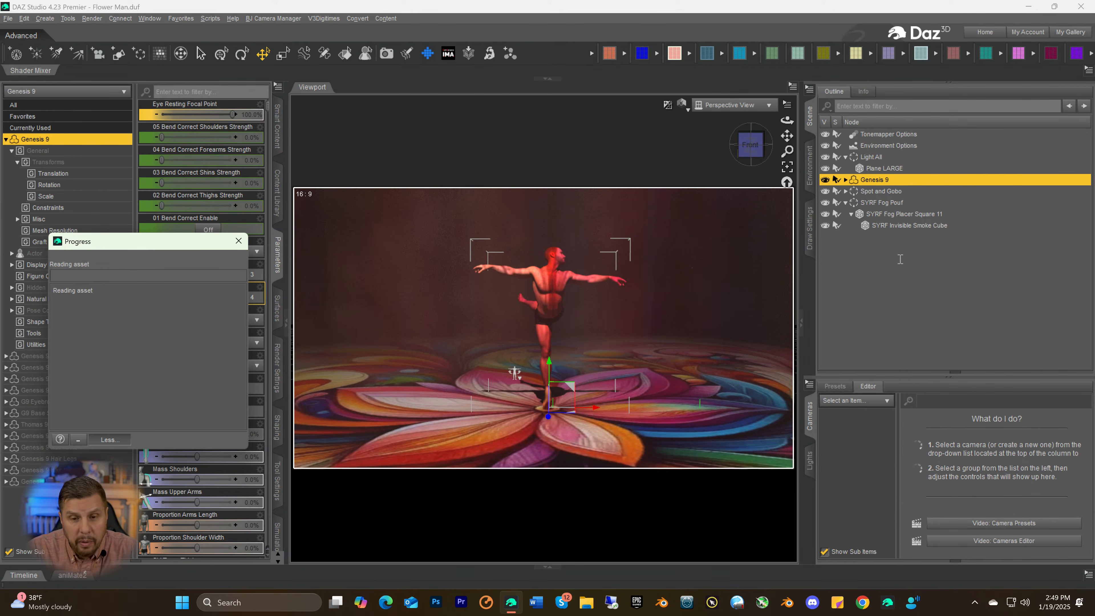
pyautogui.click(901, 264)
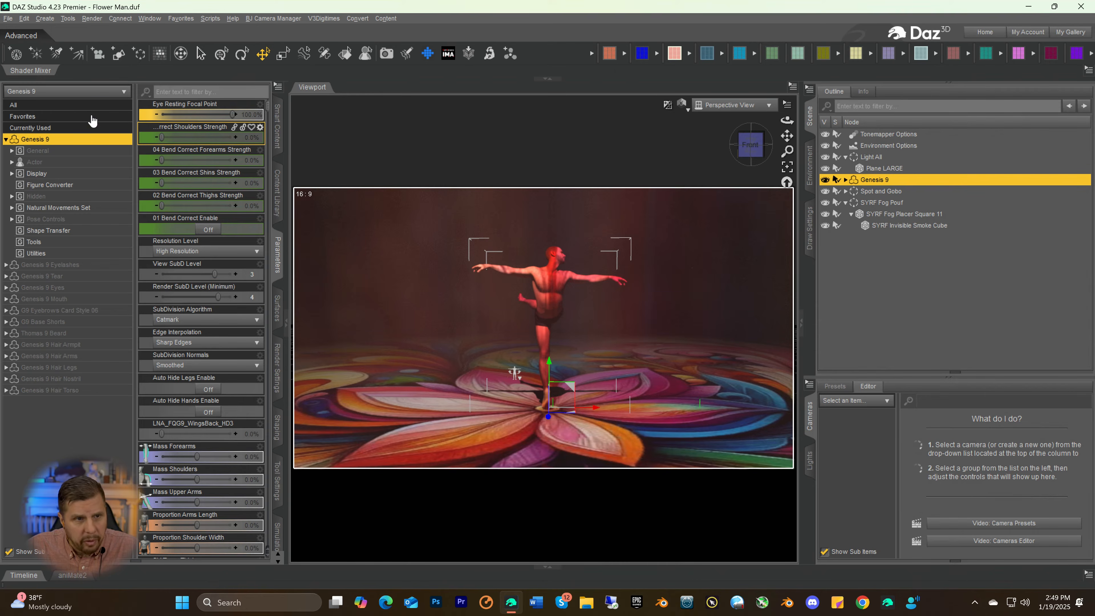
# Create a new camera named Camera that copies the active Perspective View
pyautogui.click(45, 19)
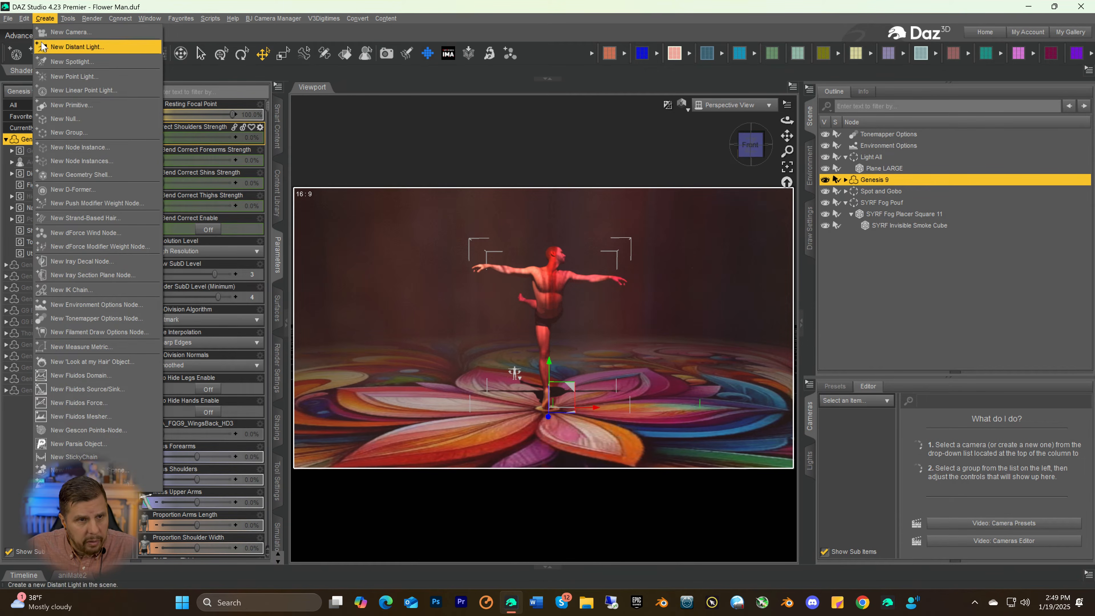
pyautogui.click(69, 32)
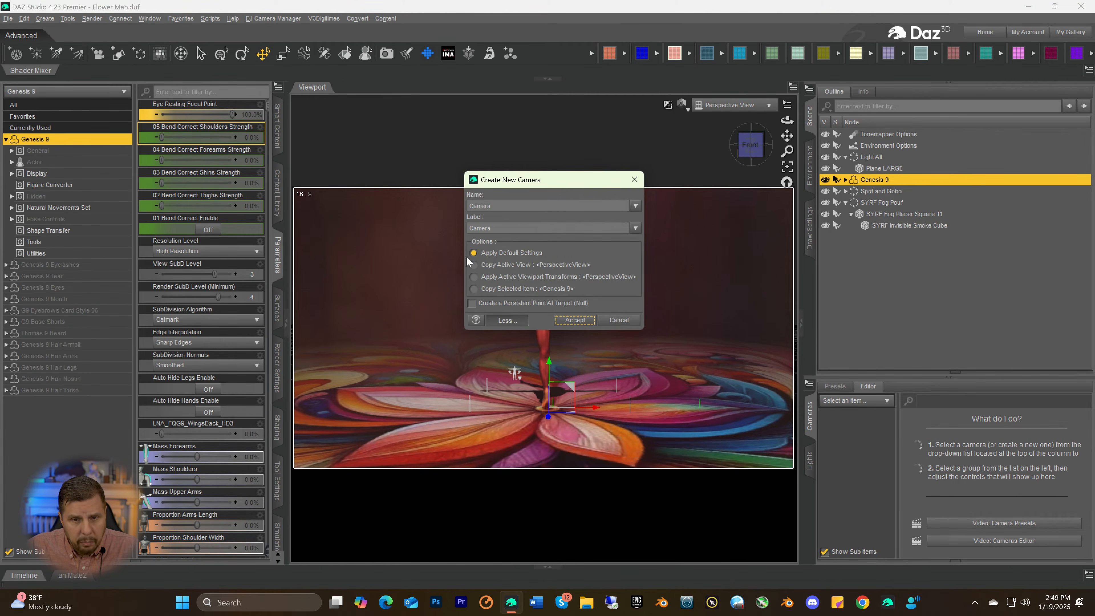
pyautogui.click(473, 264)
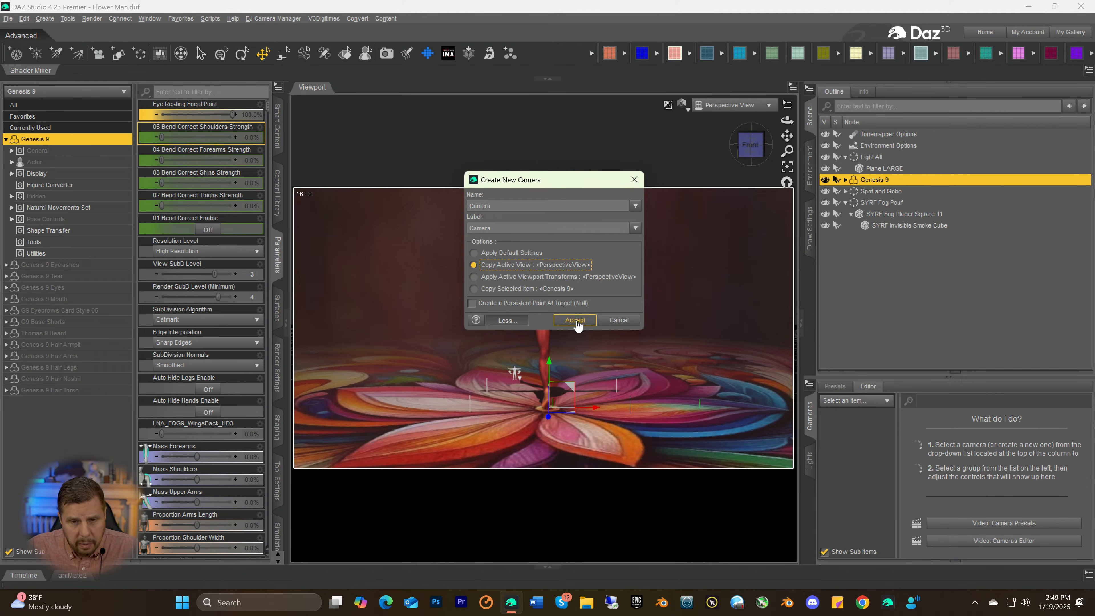
pyautogui.click(577, 322)
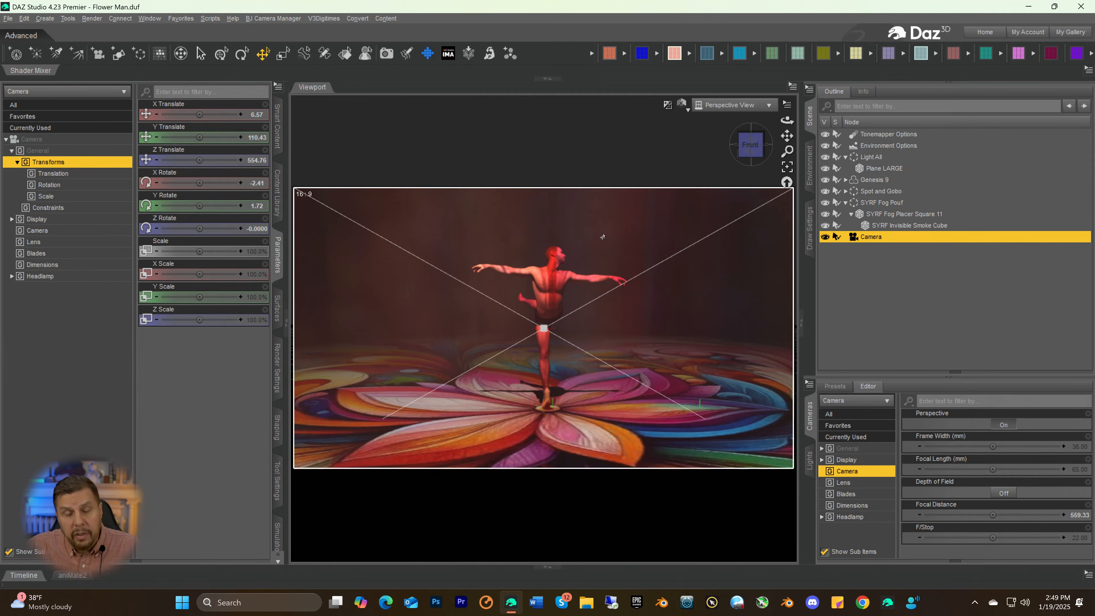
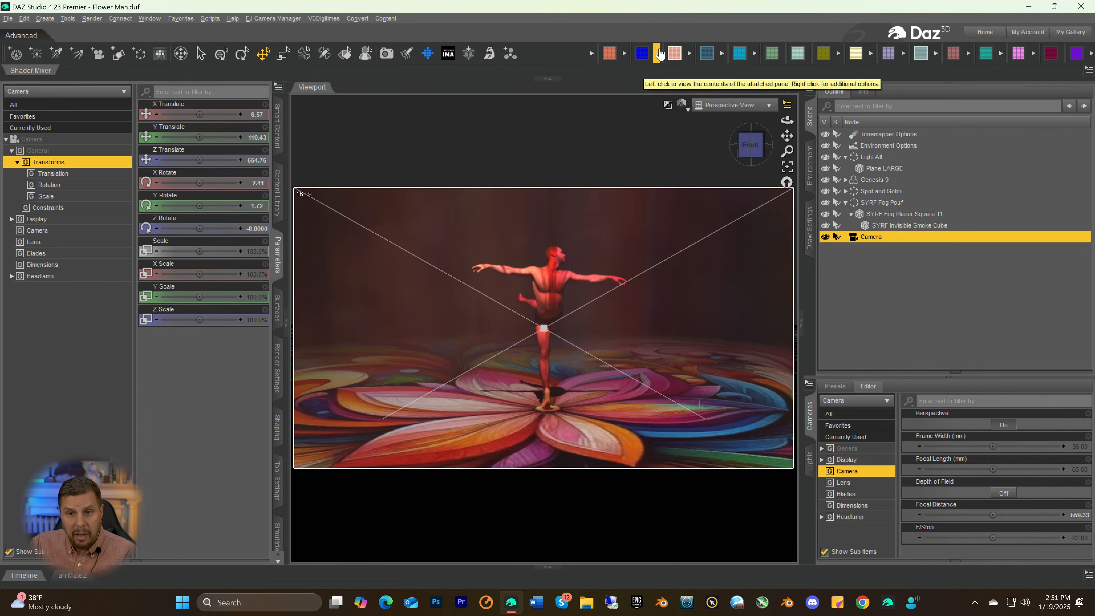
# Lock the new camera's translation and rotation with the Lock - Unlock Camera or Light script
pyautogui.click(610, 53)
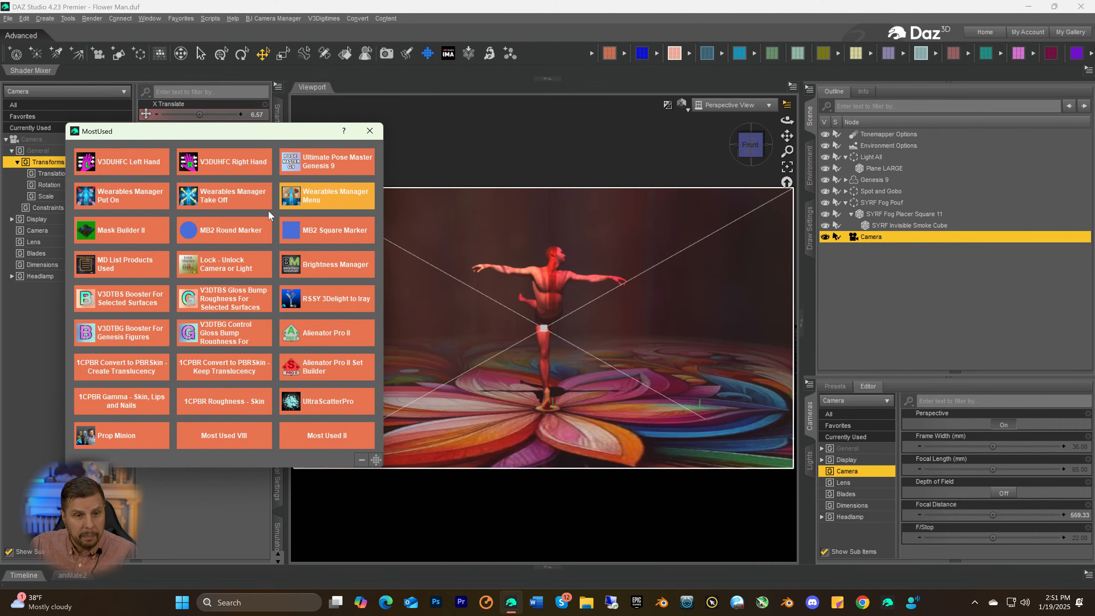
pyautogui.click(202, 263)
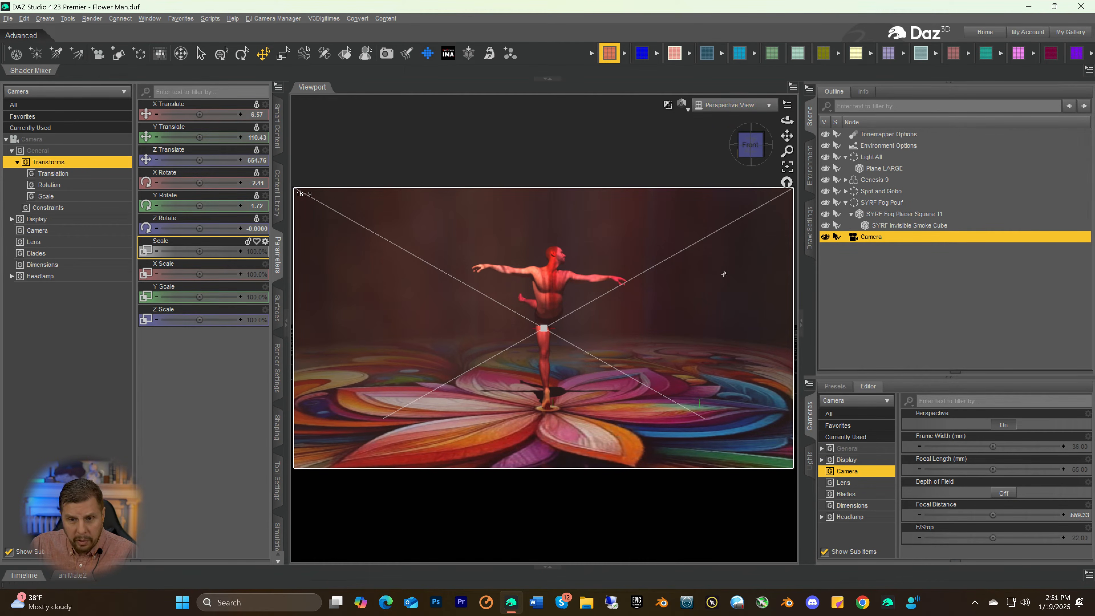
# Raise the Genesis 9 figure to a Y Translate of 2.37 so its standing foot rests on the flower floor
pyautogui.scroll(5, 661, 414)
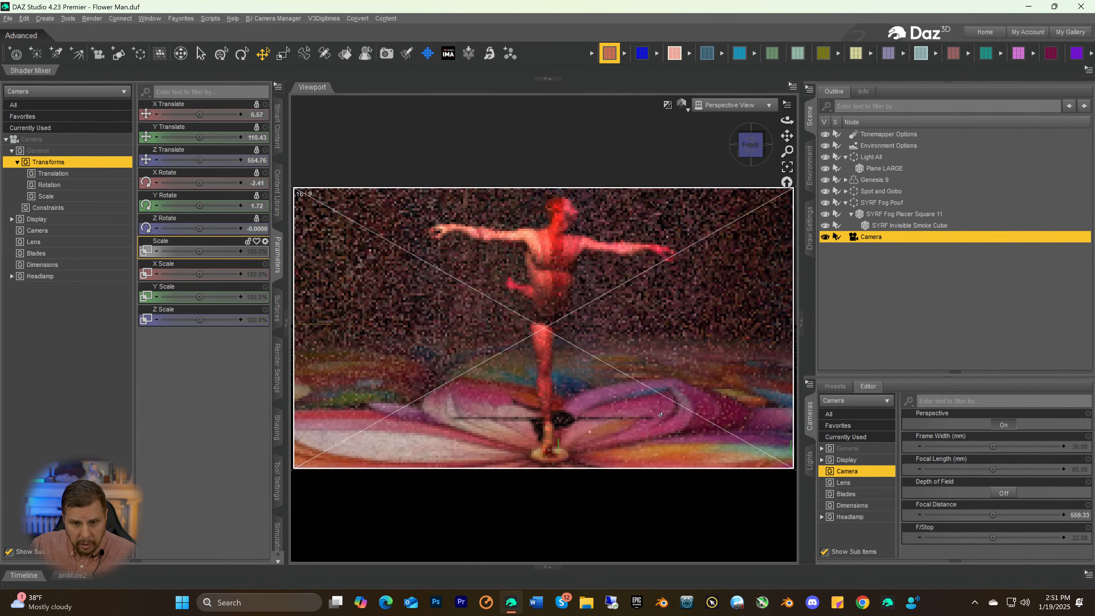
pyautogui.scroll(3, 660, 415)
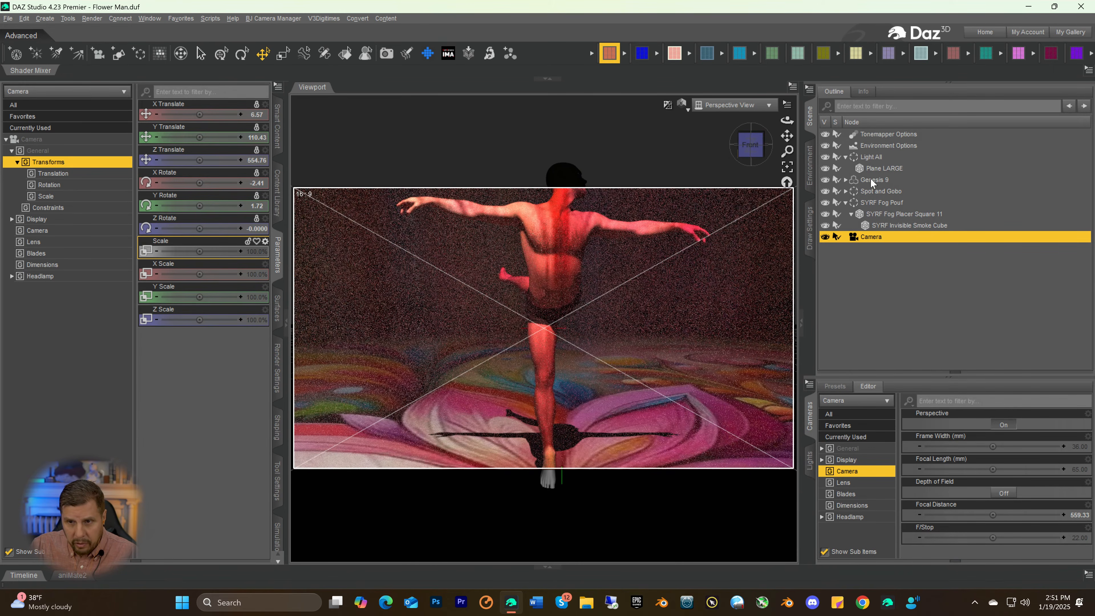
pyautogui.click(871, 179)
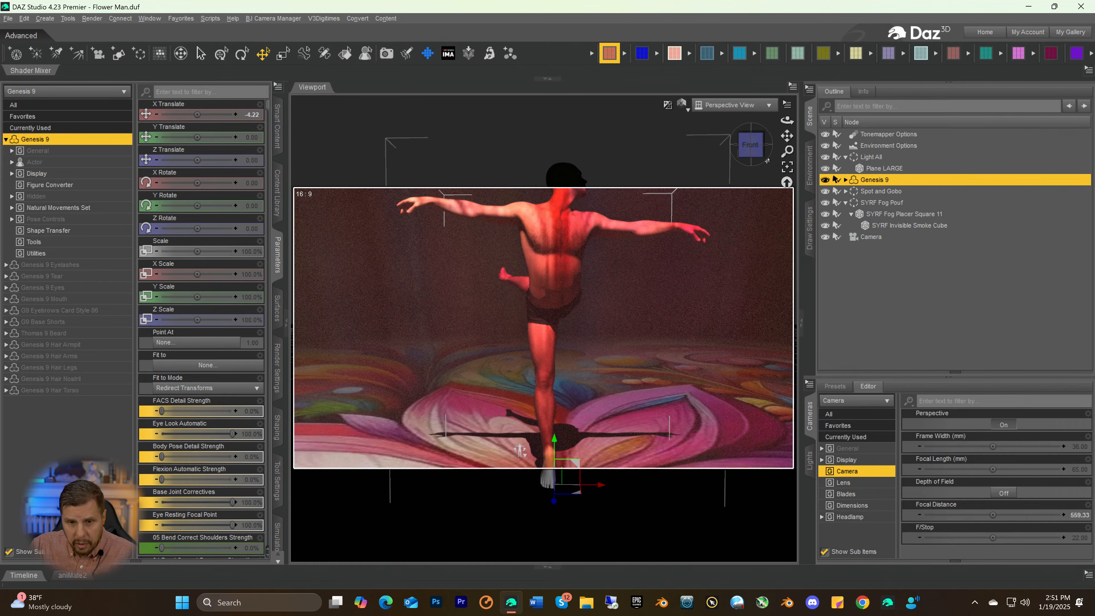
pyautogui.moveTo(788, 136); pyautogui.dragTo(802, 52)
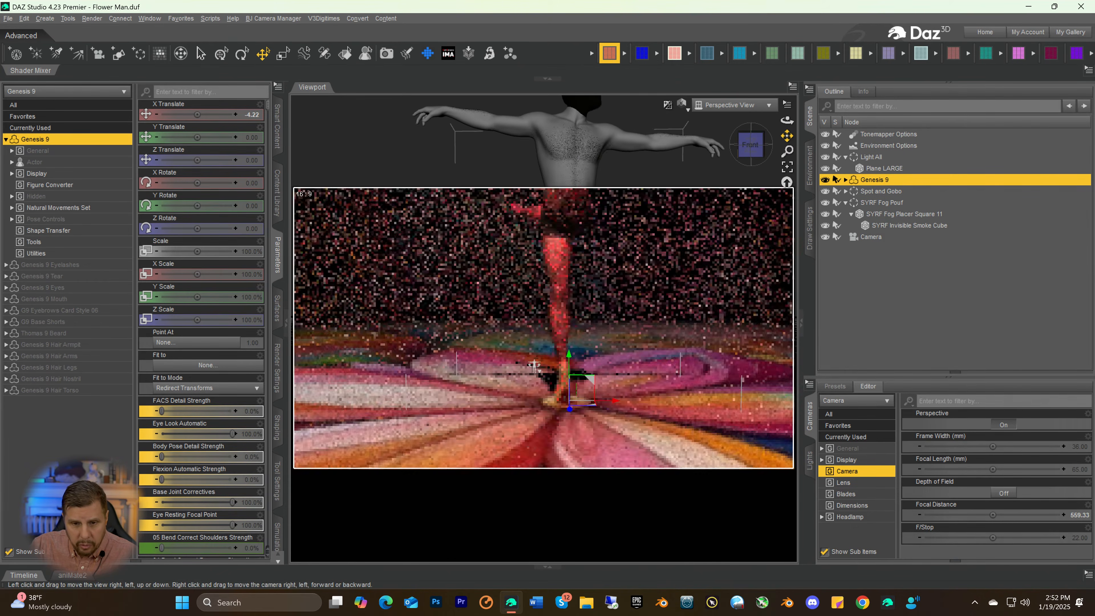
pyautogui.scroll(5, 761, 189)
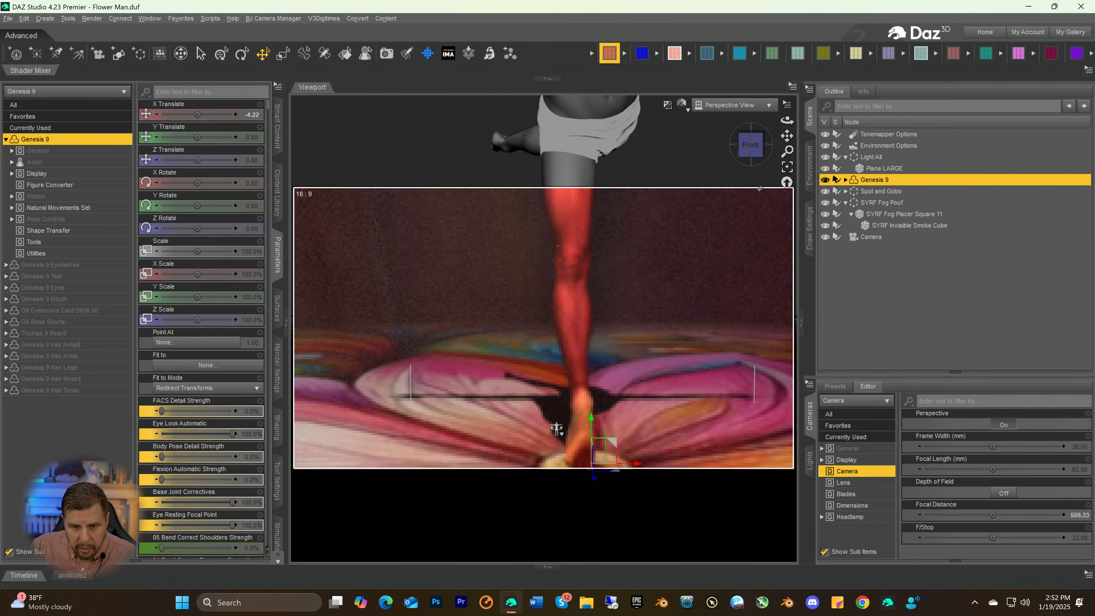
pyautogui.moveTo(785, 134); pyautogui.dragTo(783, 61)
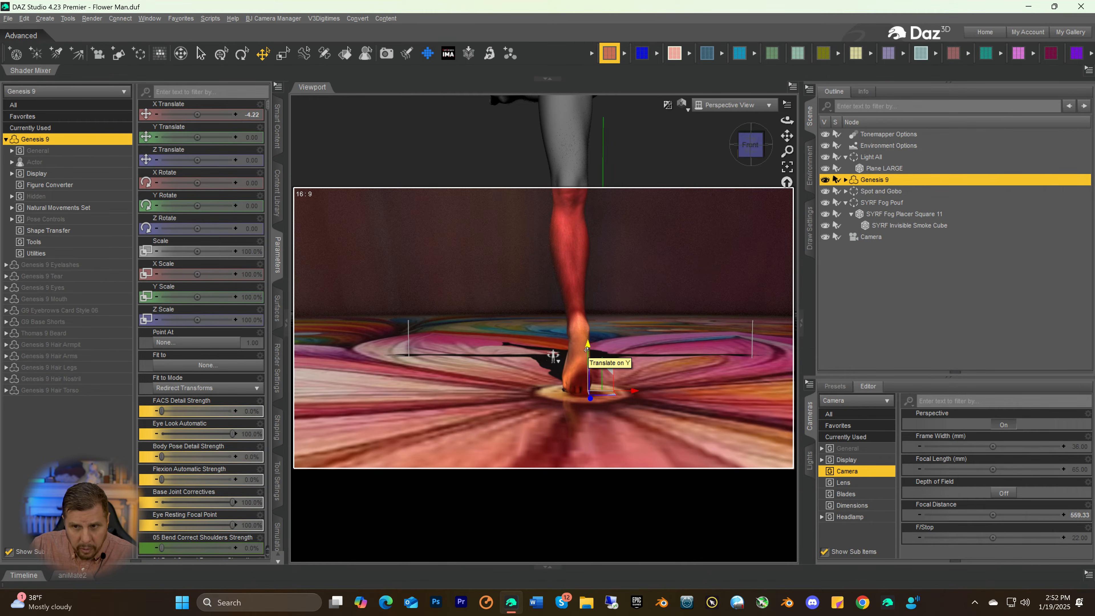
pyautogui.moveTo(586, 348); pyautogui.dragTo(589, 340)
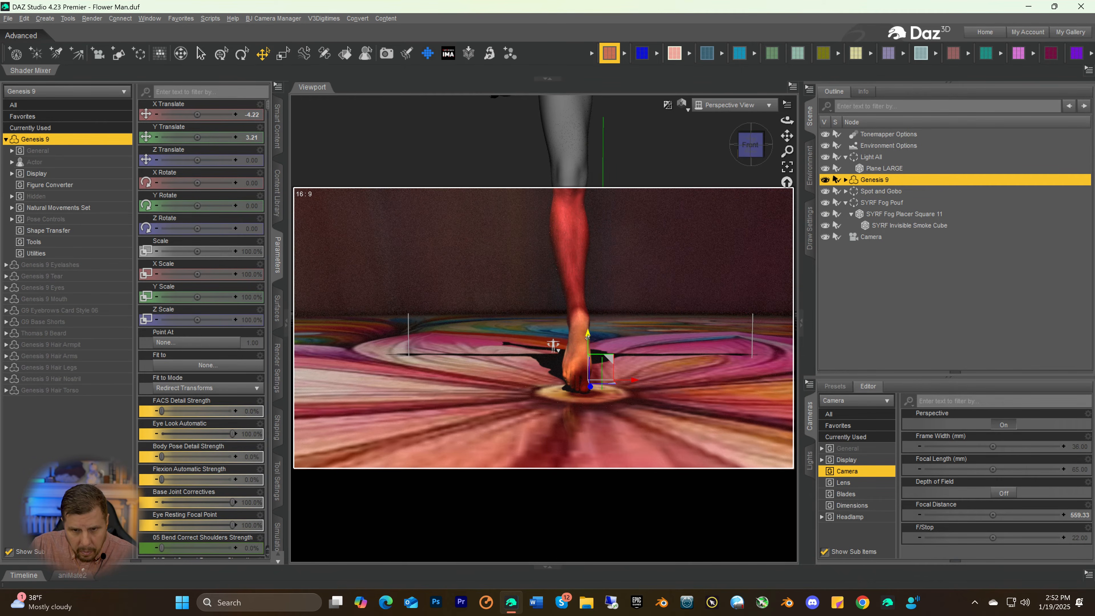
pyautogui.click(588, 337)
pyautogui.moveTo(589, 340); pyautogui.dragTo(589, 346)
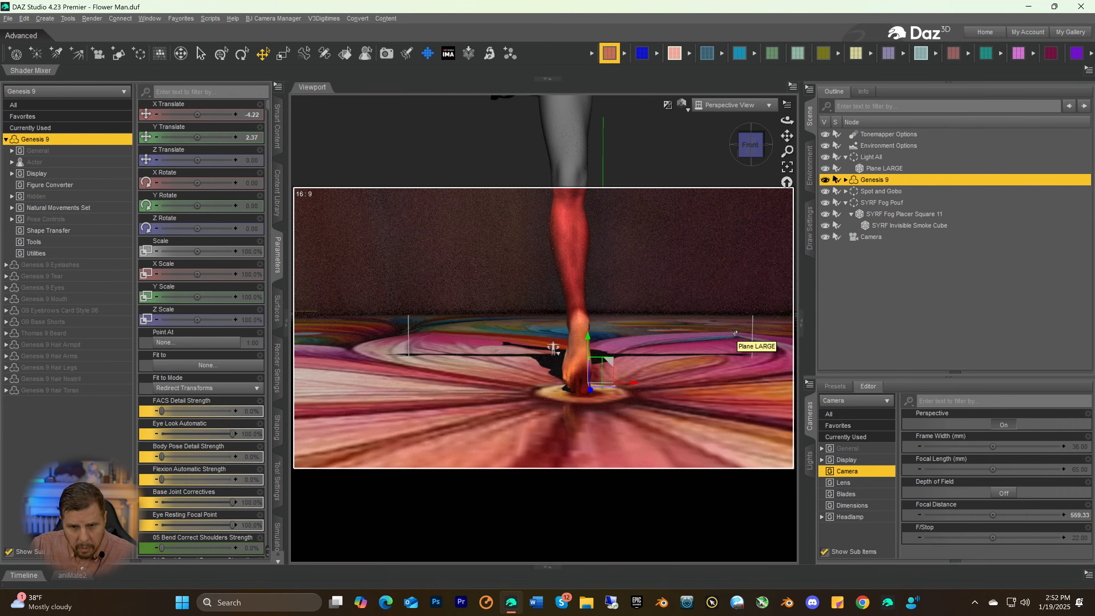
# Check the foot's contact with the floor from a slightly higher angle and switch the viewport to the Camera view
pyautogui.click(768, 287)
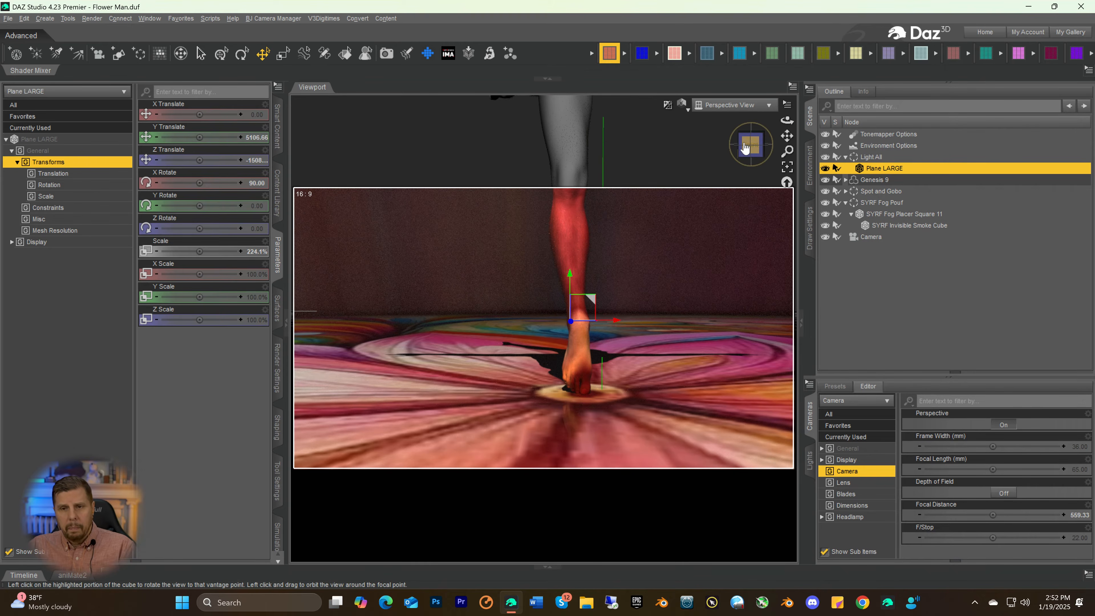
pyautogui.moveTo(750, 146)
pyautogui.mouseDown()
pyautogui.moveTo(728, 149)
pyautogui.moveTo(751, 147)
pyautogui.mouseUp()
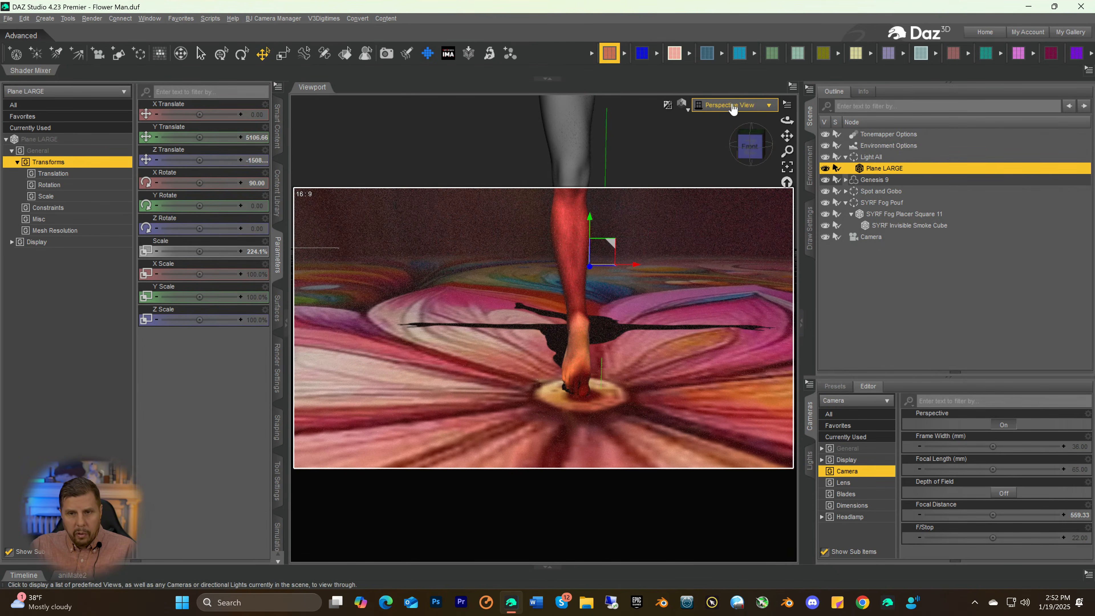
pyautogui.click(733, 105)
pyautogui.click(715, 201)
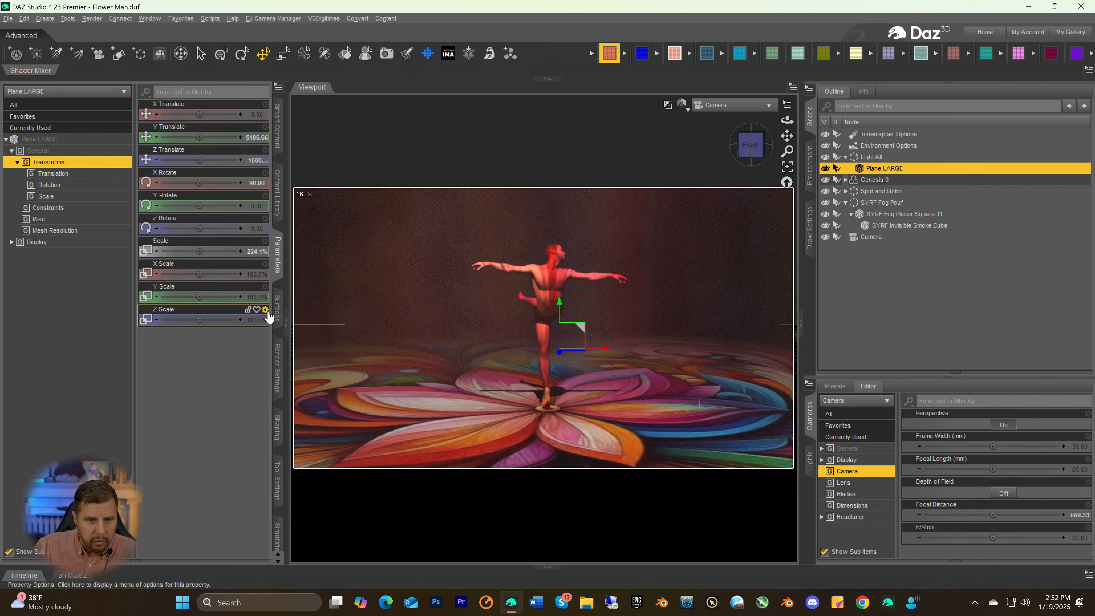
# Try the Caustic Sampler in the render optimization settings and turn it back off
pyautogui.click(279, 363)
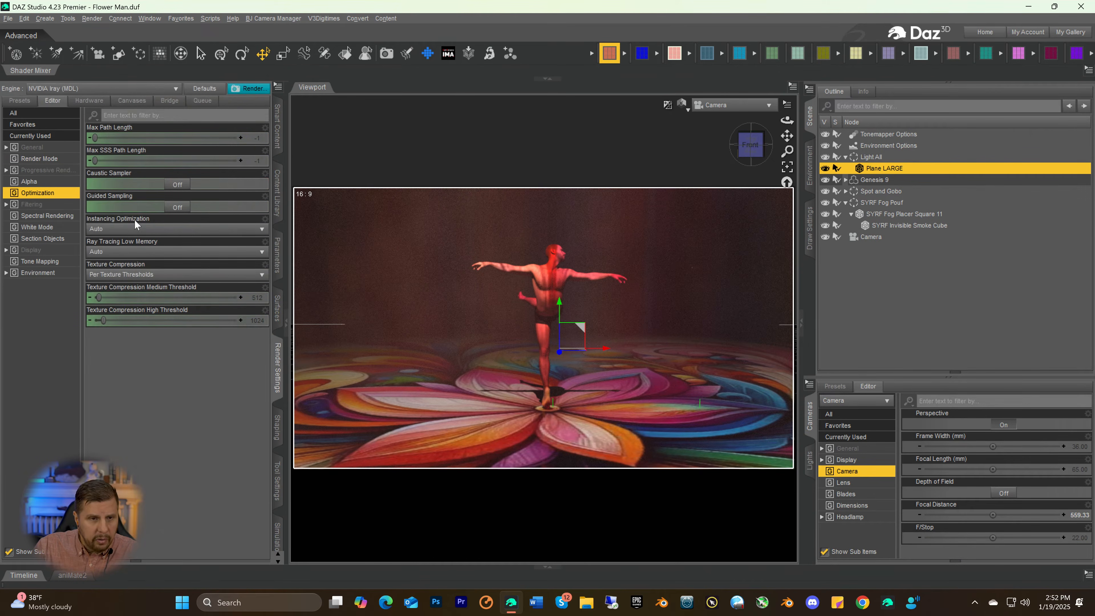
pyautogui.click(176, 185)
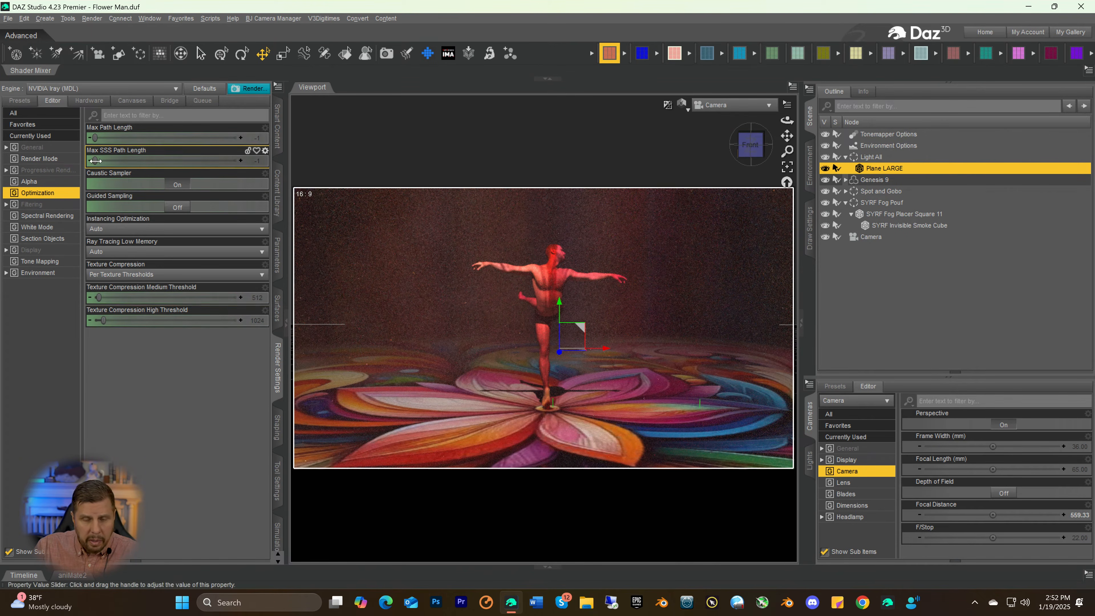
pyautogui.click(177, 185)
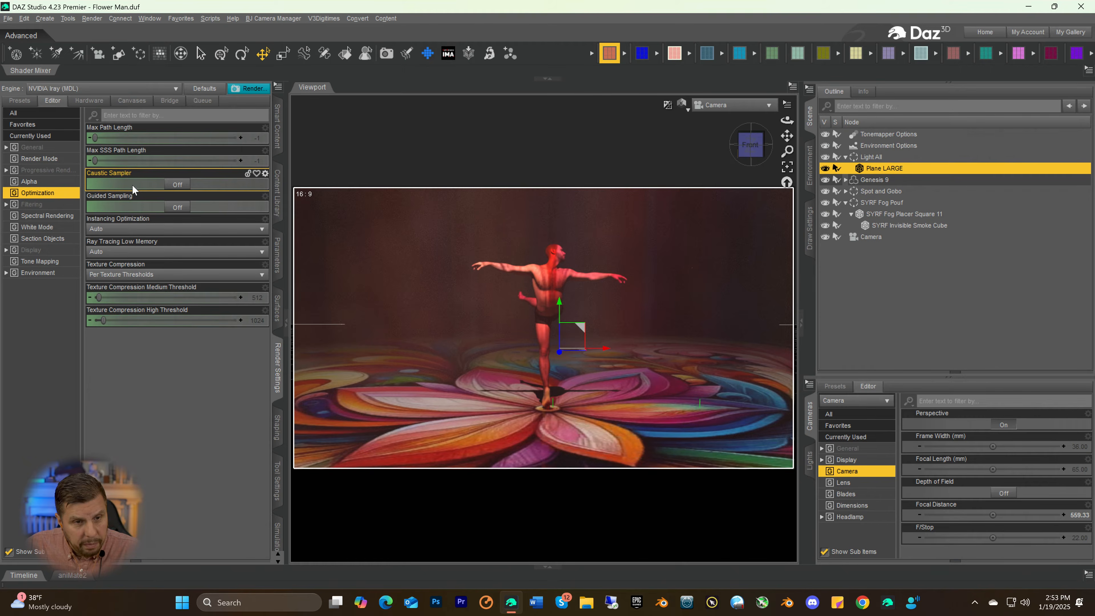
# Set the render's pixel width to 6000 with the 16:9 proportions constrained
pyautogui.click(32, 149)
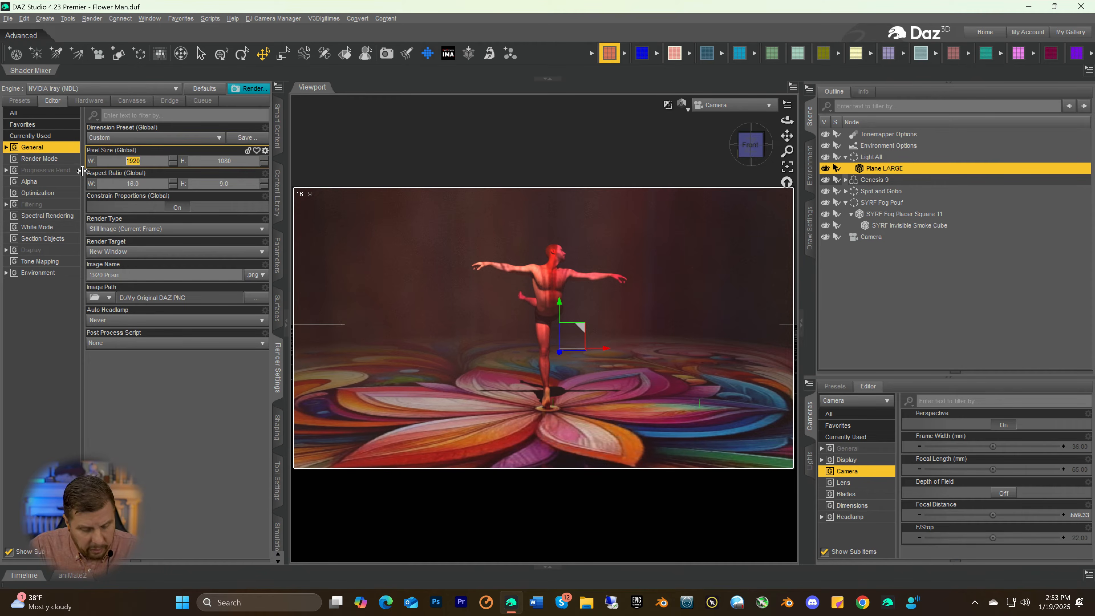
pyautogui.write('60000')
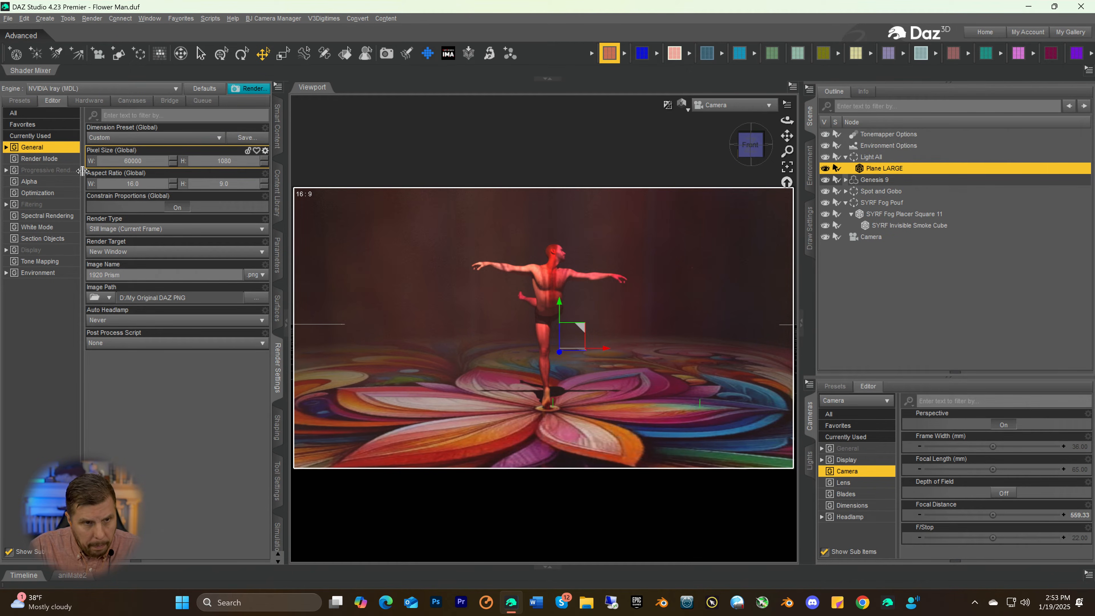
pyautogui.press('Return')
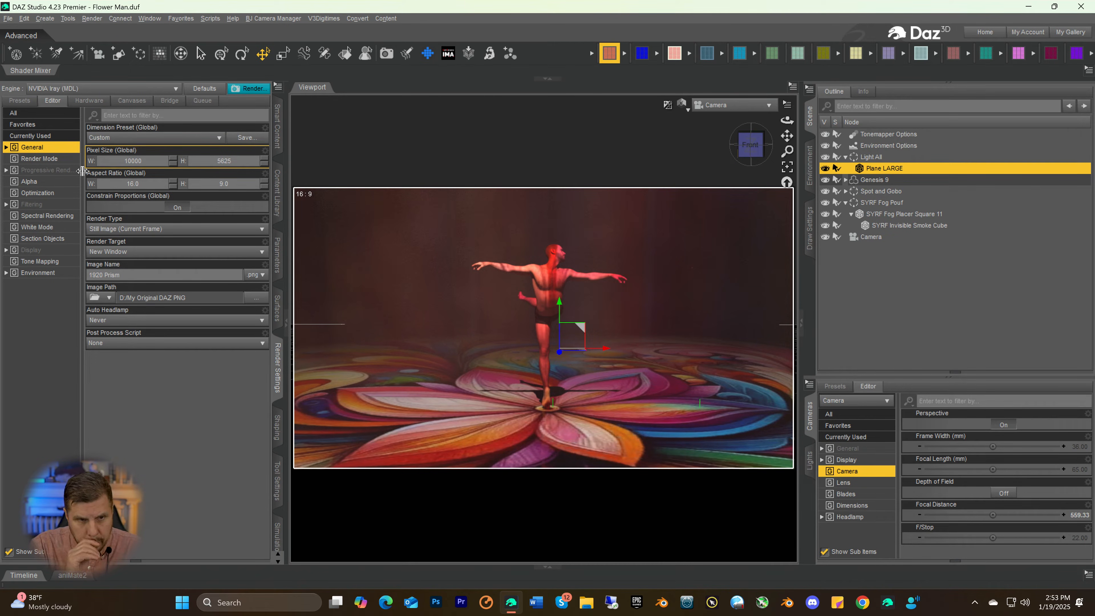
pyautogui.click(133, 161)
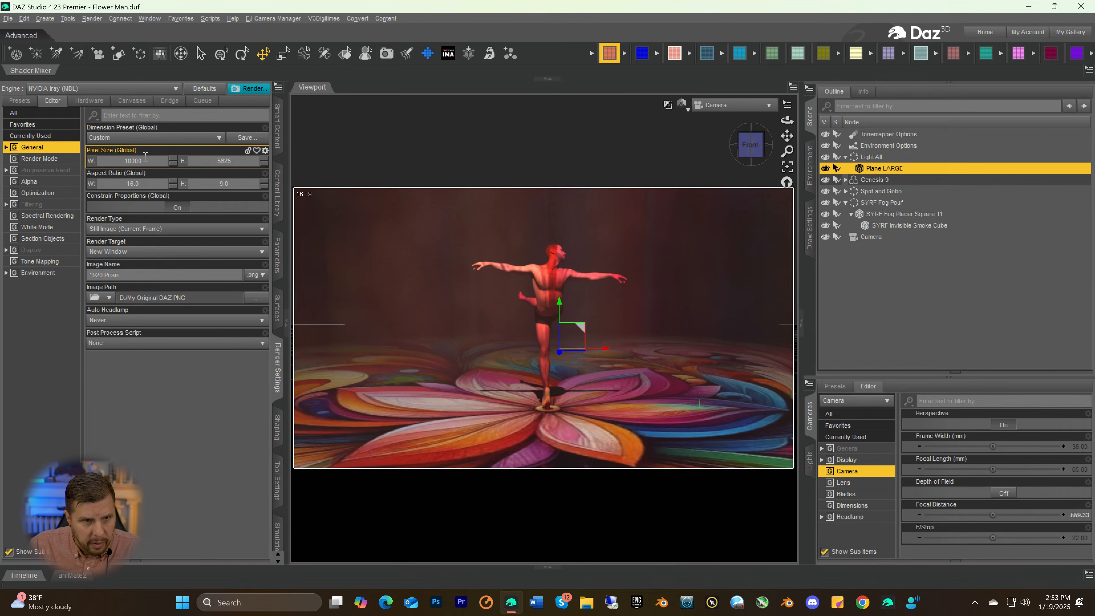
pyautogui.write('6000')
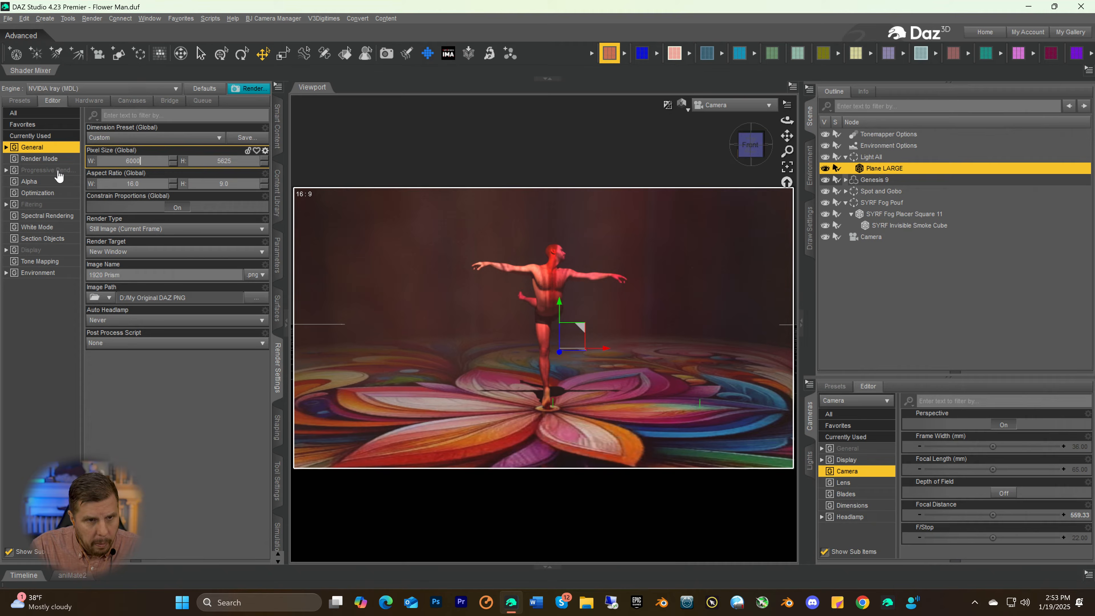
pyautogui.press('Return')
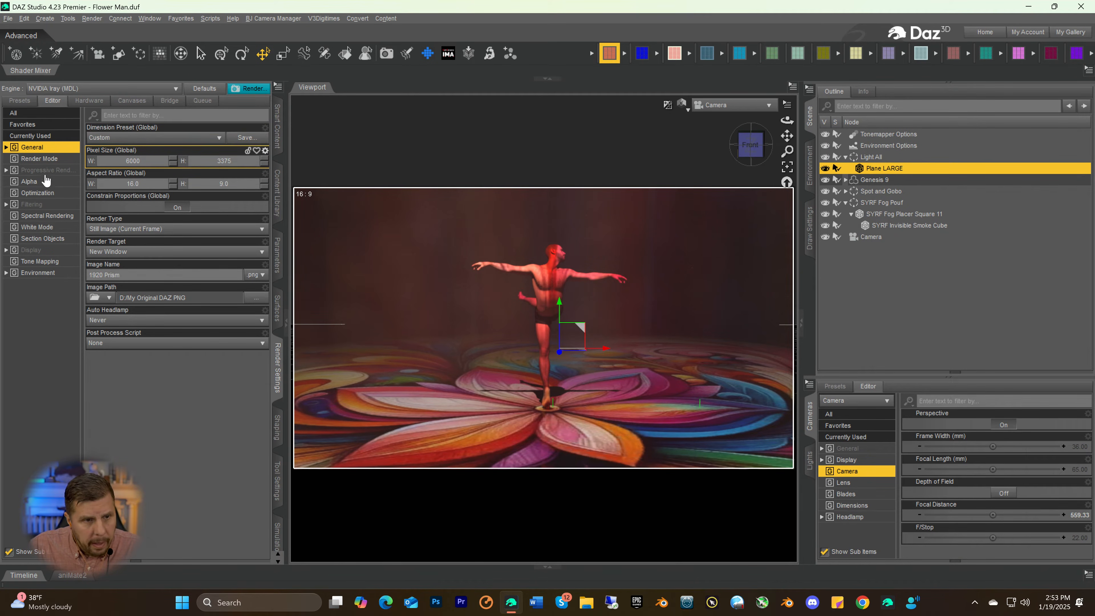
# Review the progressive rendering limits, start a render of the scene, and maximize the render window
pyautogui.click(34, 170)
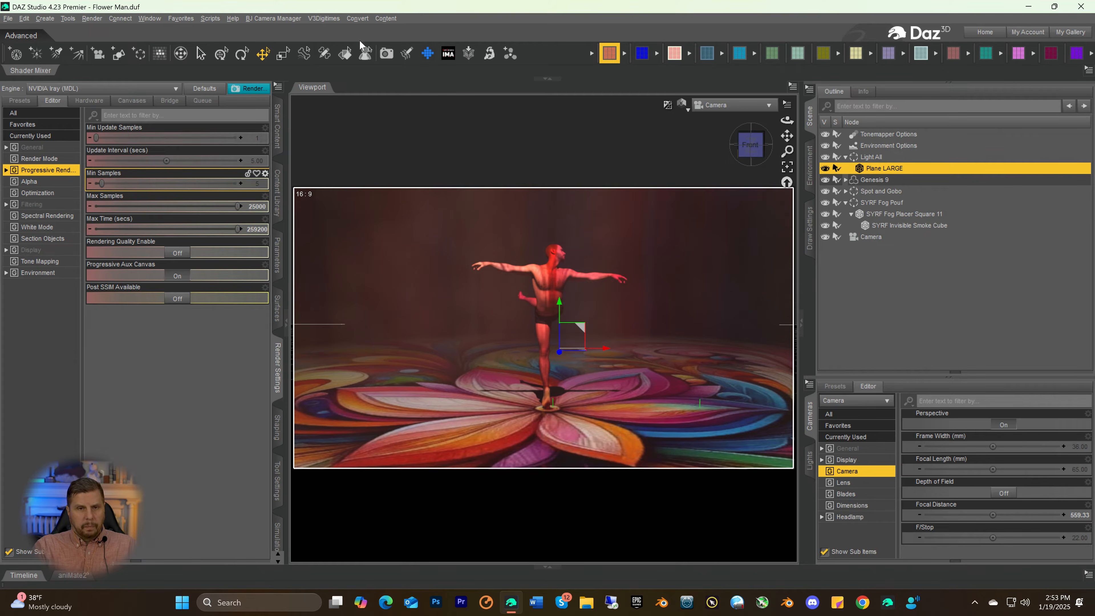
pyautogui.click(386, 57)
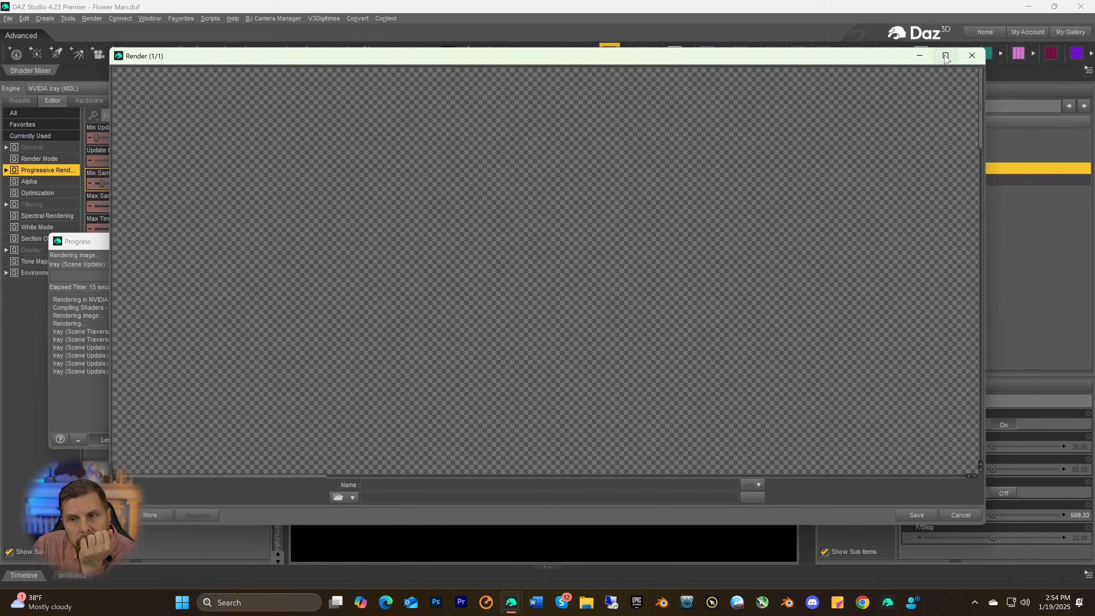
pyautogui.click(946, 56)
# Examine the large render at full size across the floor, the standing leg and foot, the torso, the head and the arms
pyautogui.moveTo(379, 534); pyautogui.dragTo(458, 530)
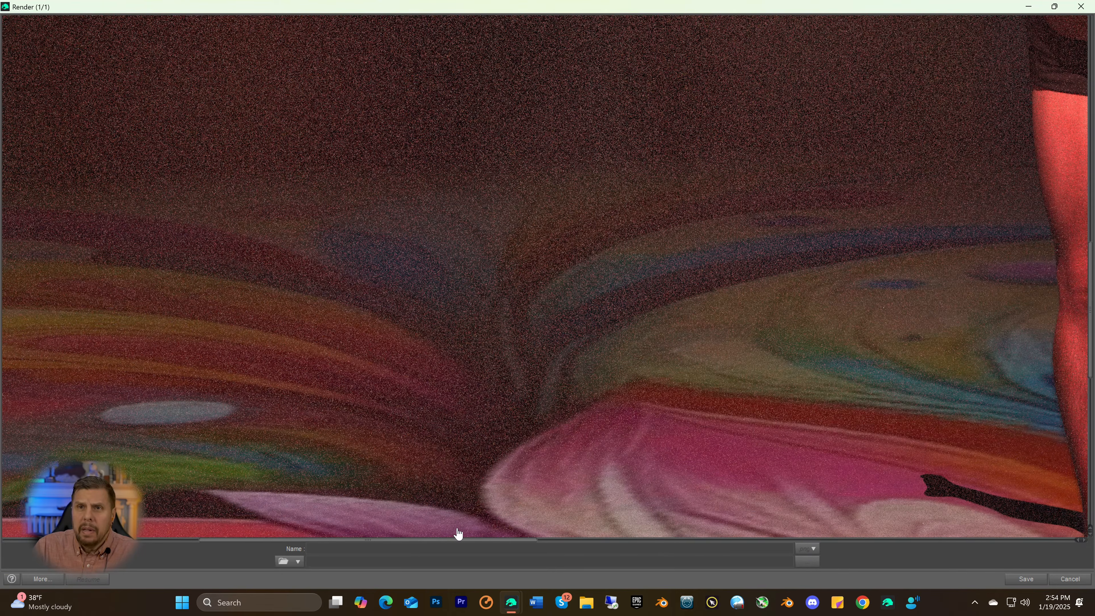
pyautogui.scroll(-8, 740, 263)
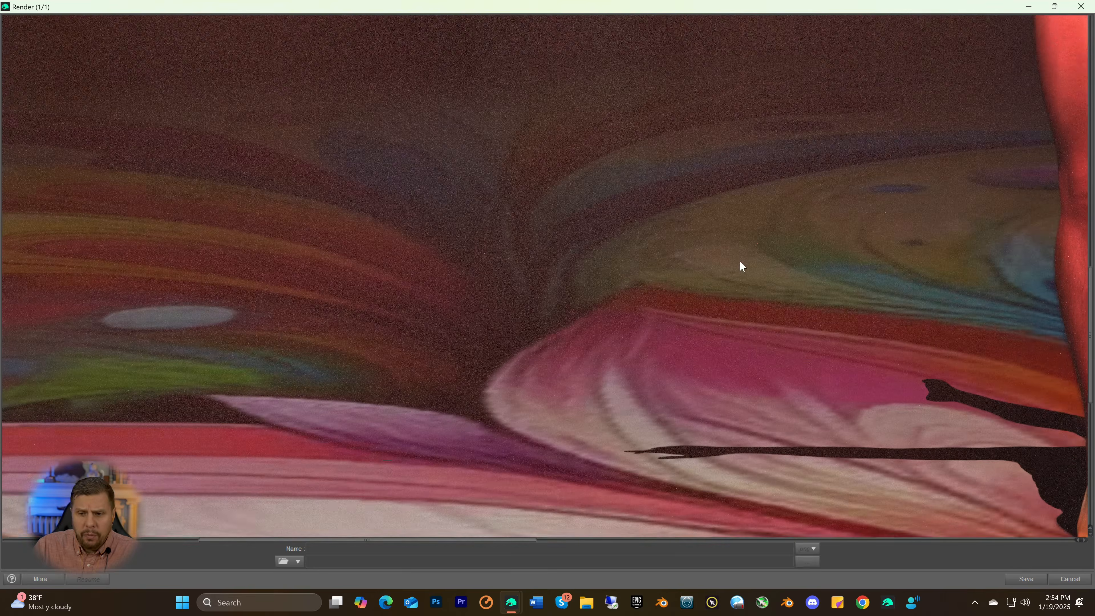
pyautogui.scroll(4, 482, 488)
pyautogui.scroll(1, 480, 486)
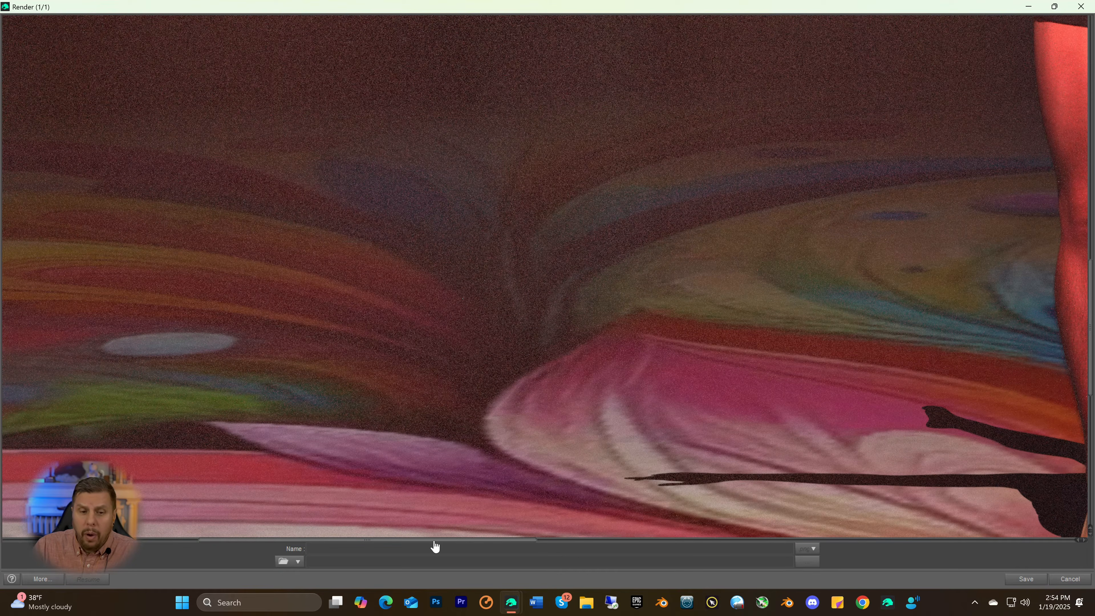
pyautogui.moveTo(435, 539); pyautogui.dragTo(592, 535)
pyautogui.scroll(-3, 740, 427)
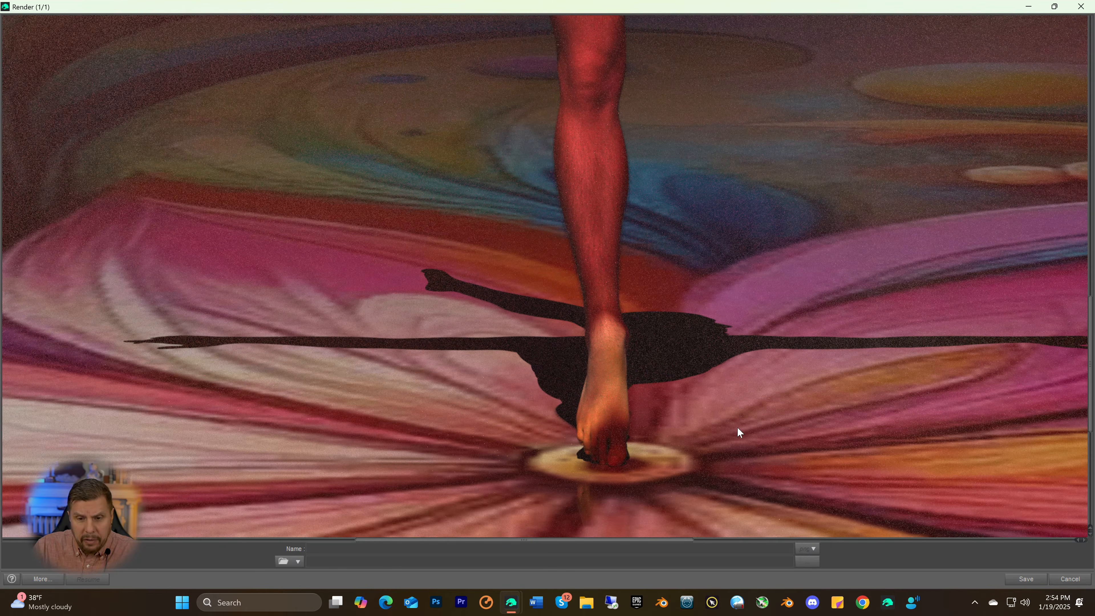
pyautogui.scroll(9, 725, 420)
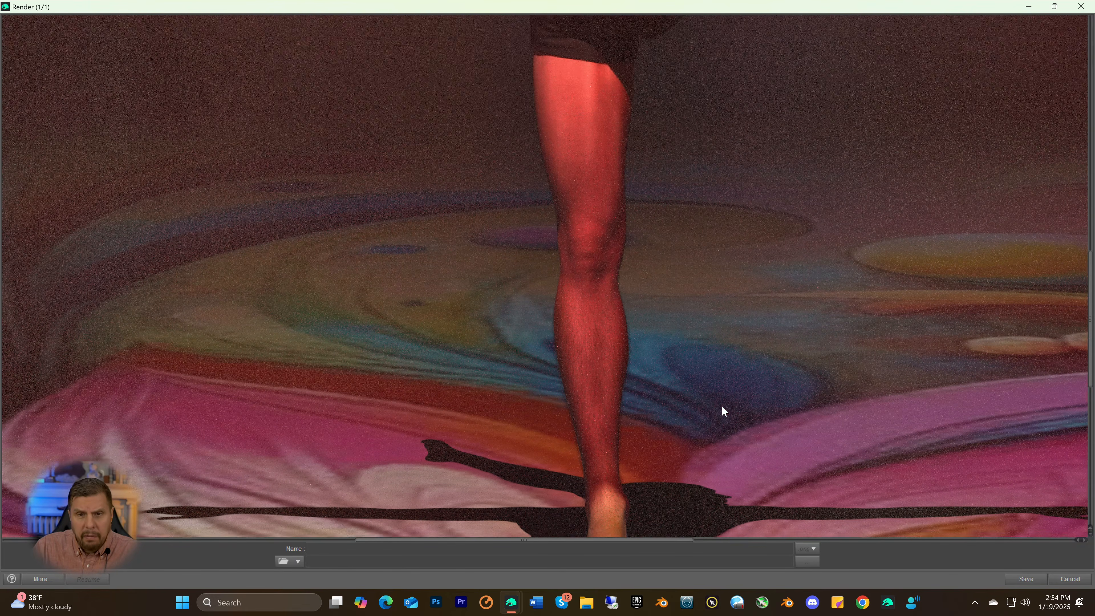
pyautogui.scroll(6, 765, 255)
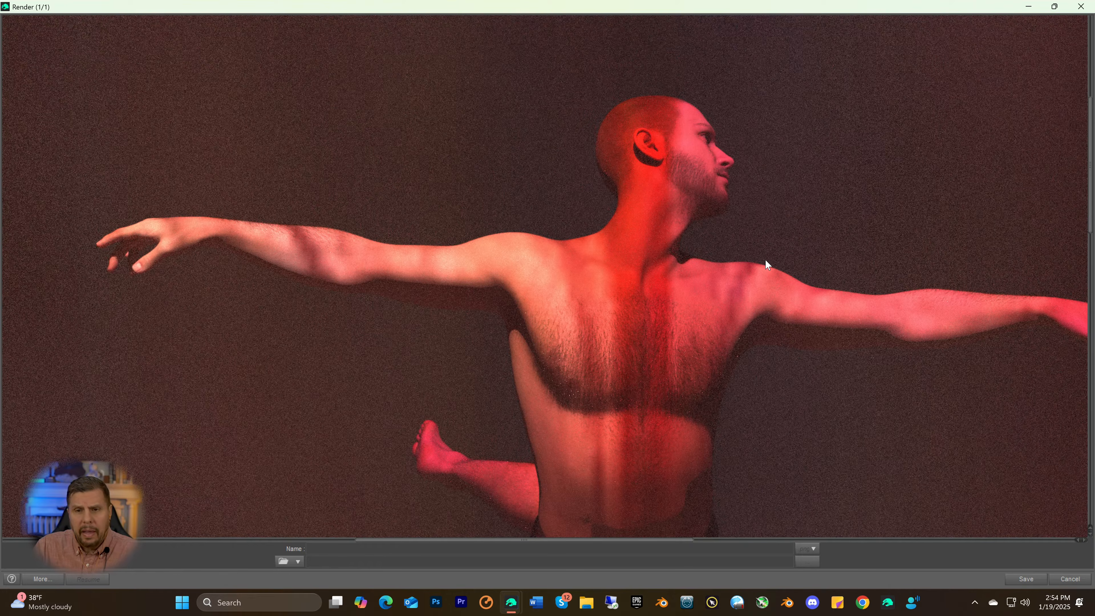
pyautogui.scroll(1, 867, 264)
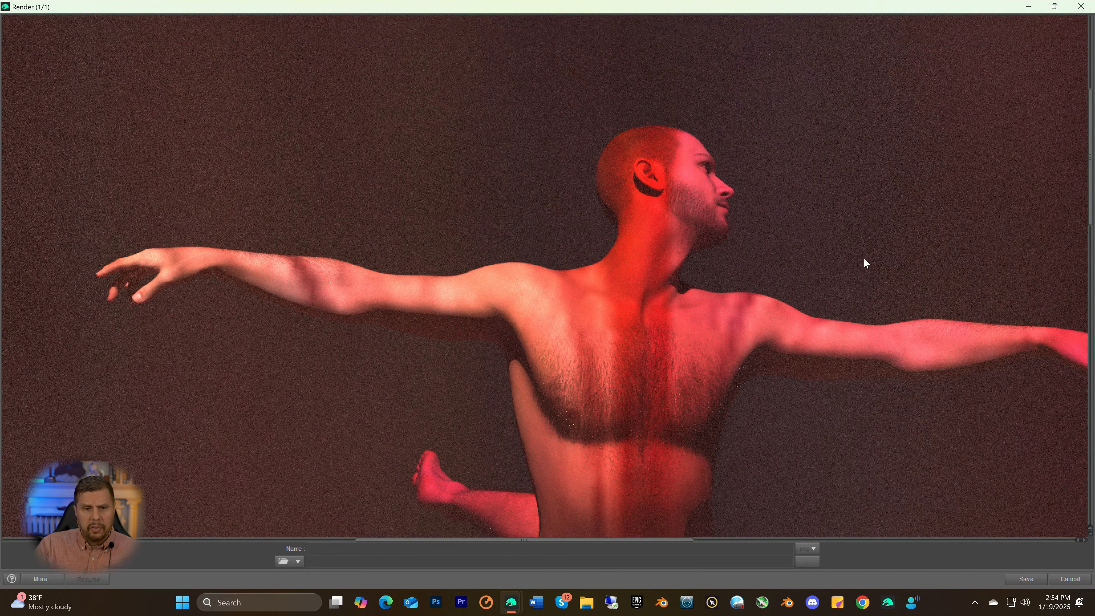
pyautogui.scroll(1, 866, 263)
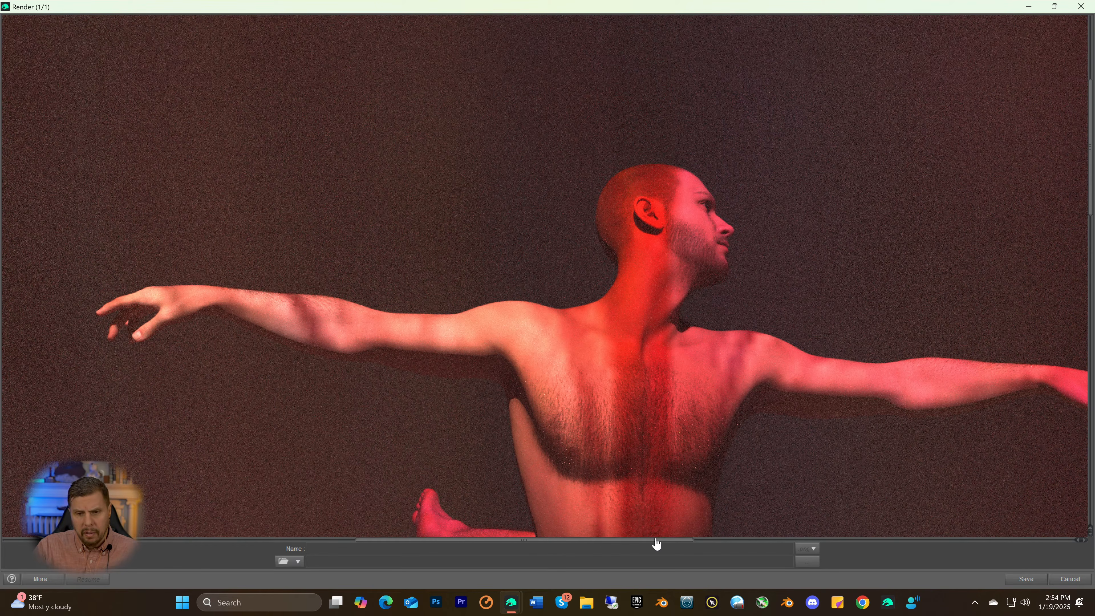
pyautogui.moveTo(656, 544); pyautogui.dragTo(697, 550)
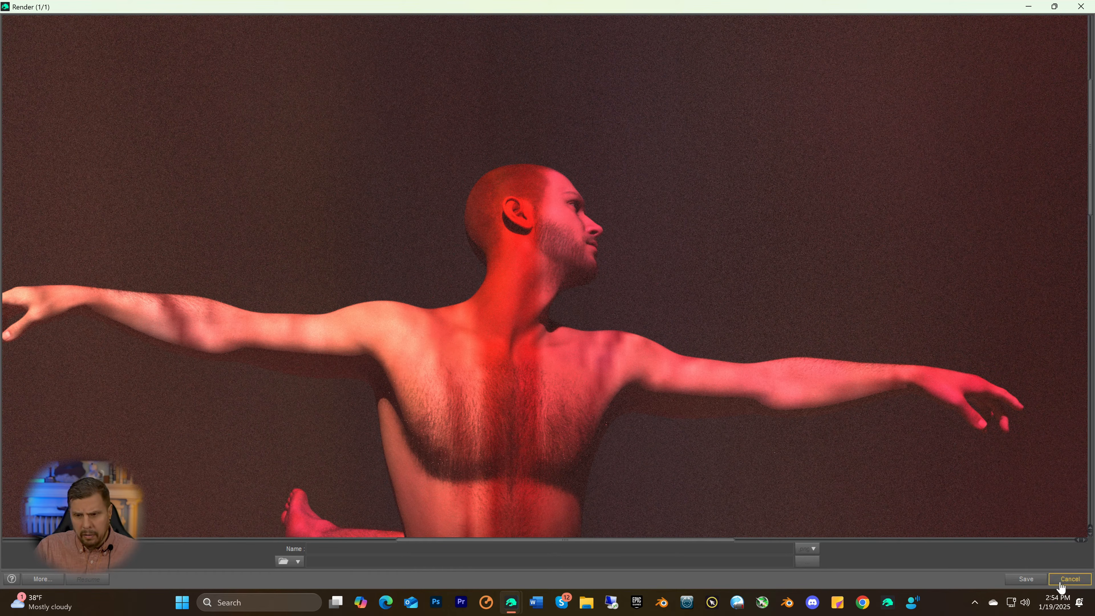
# Cancel the running render and close its window without saving the image
pyautogui.click(1071, 578)
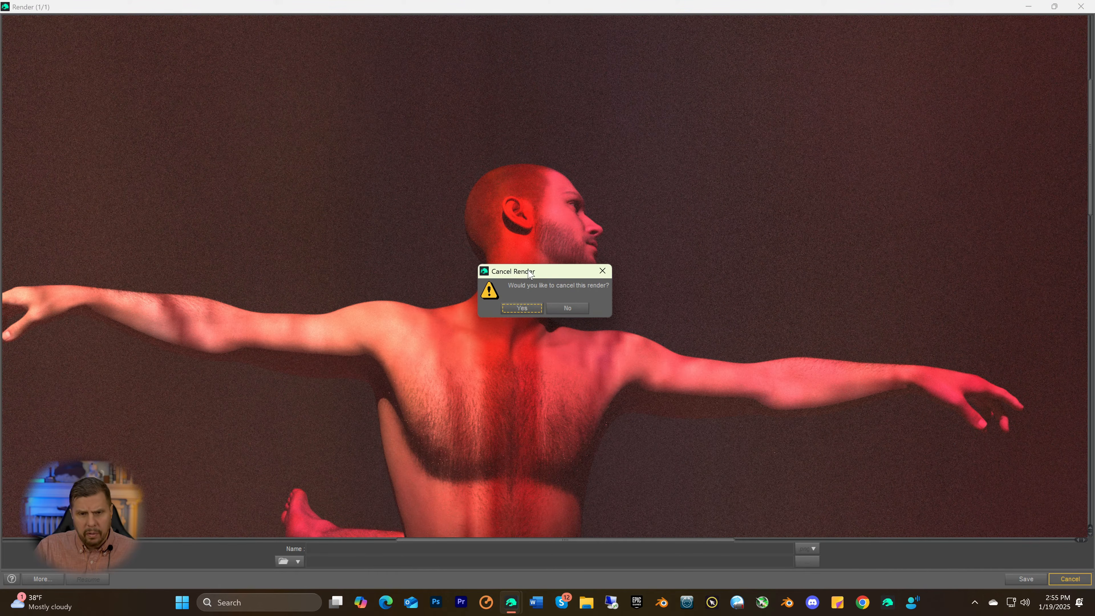
pyautogui.click(522, 309)
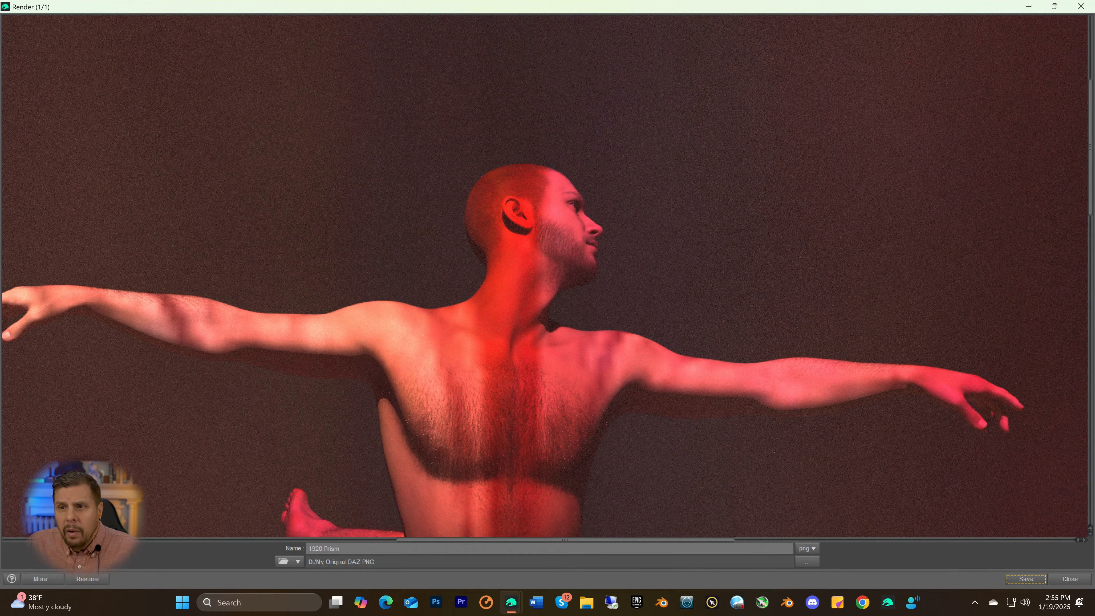
pyautogui.click(1081, 7)
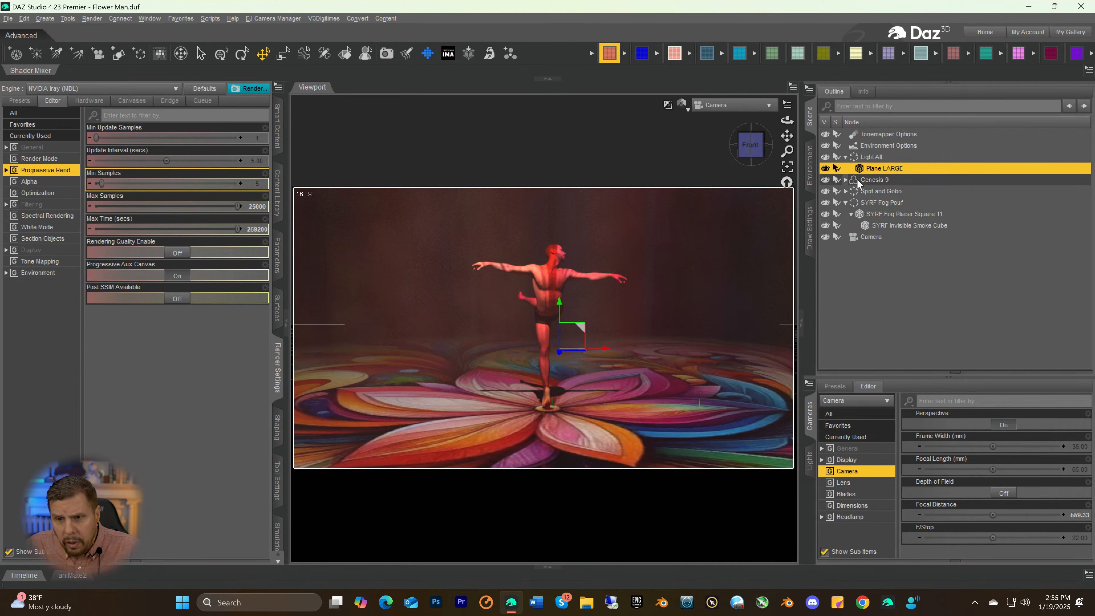
# Reduce the Full Length of the Genesis 9 Hair Torso to 58.1%
pyautogui.click(845, 180)
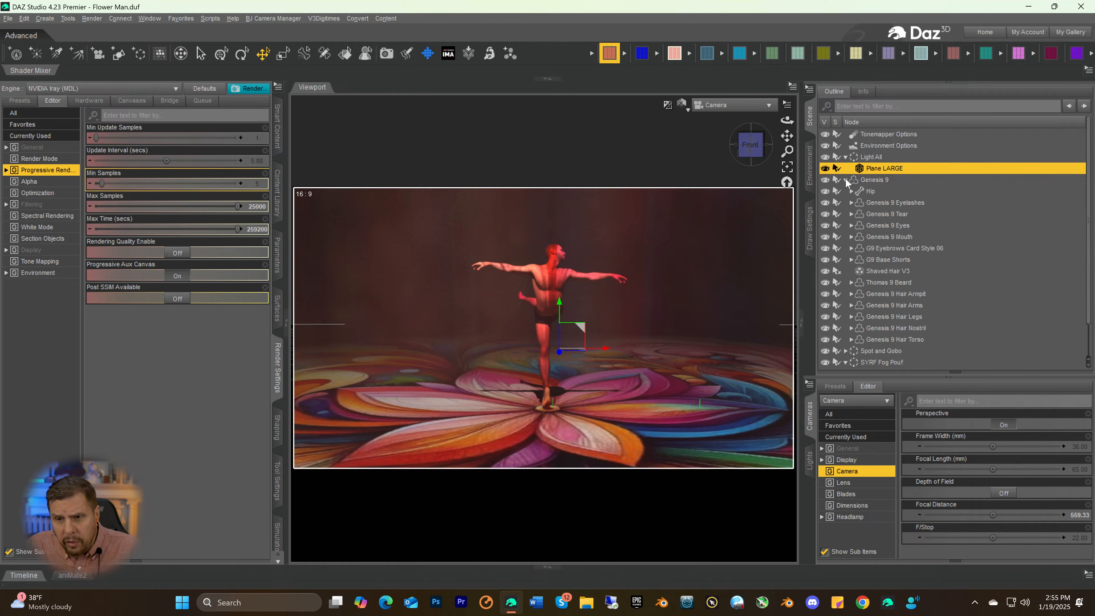
pyautogui.scroll(-1, 886, 240)
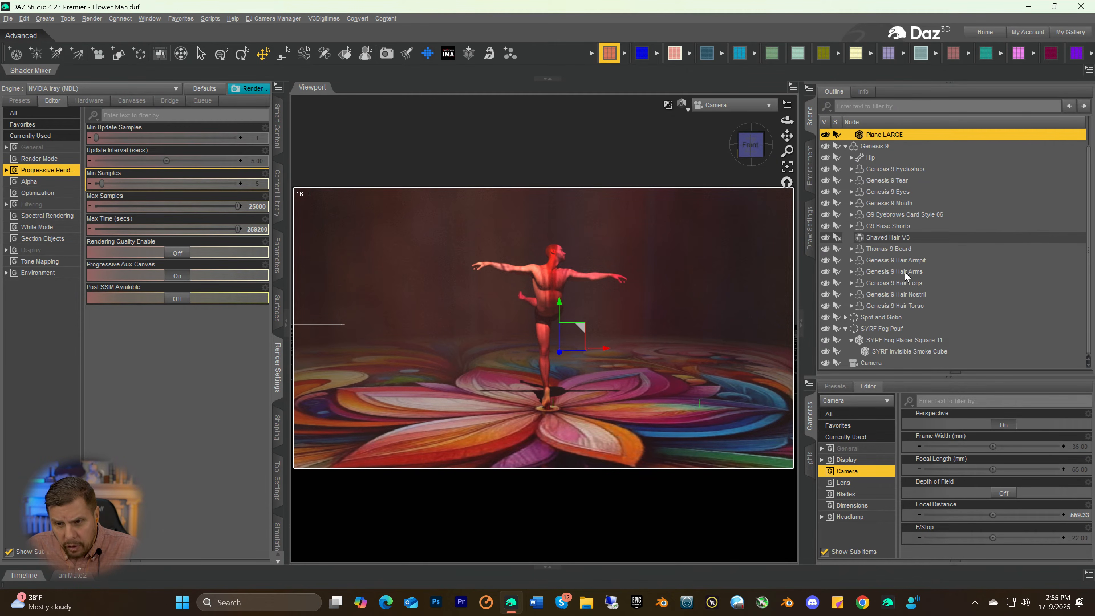
pyautogui.click(889, 306)
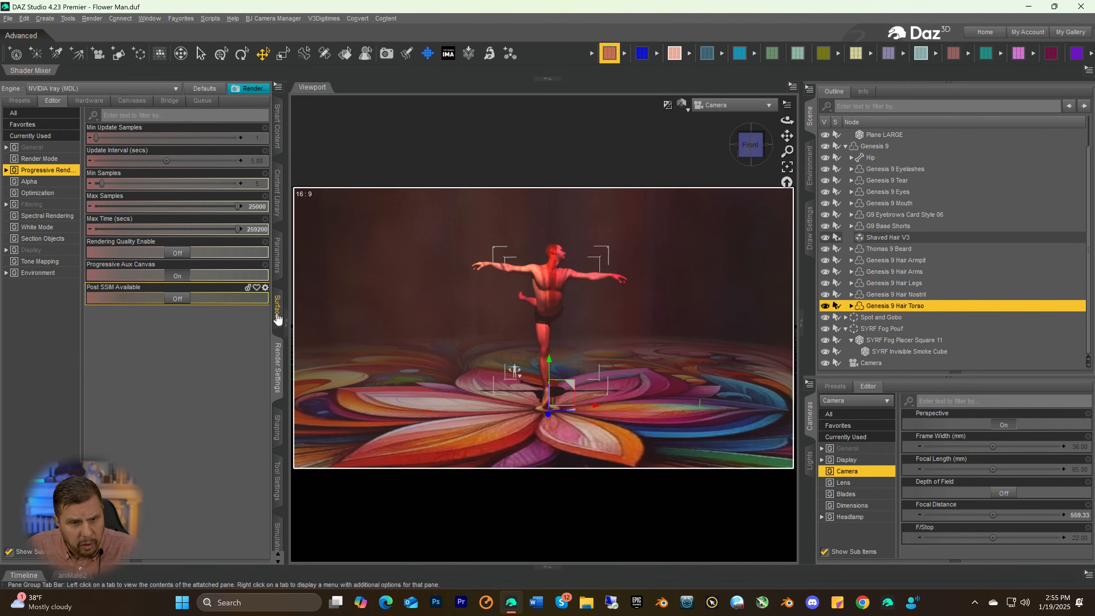
pyautogui.click(278, 256)
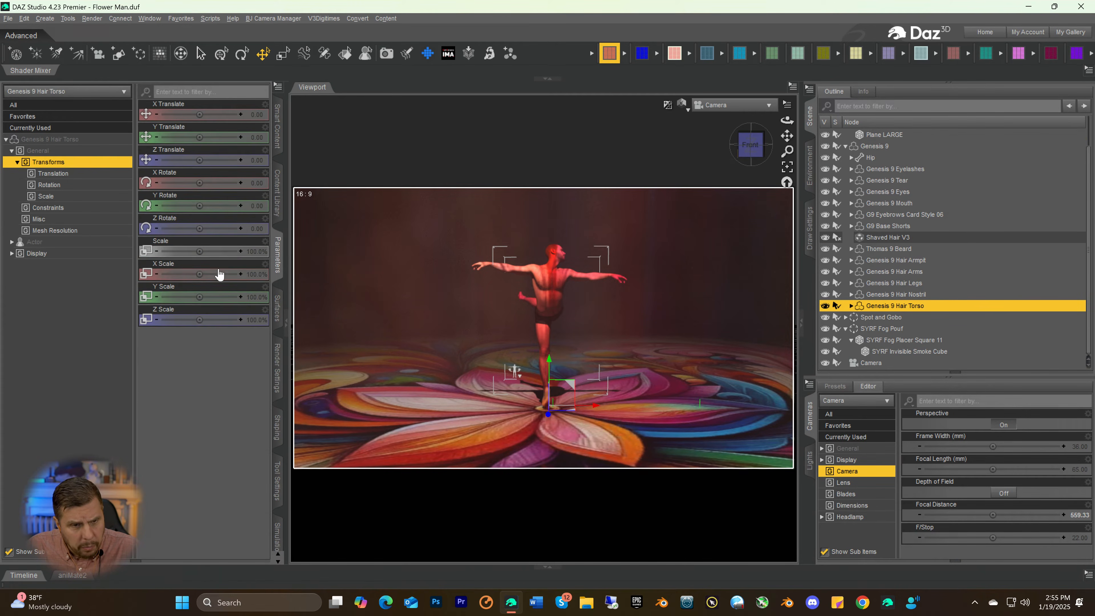
pyautogui.click(43, 142)
pyautogui.scroll(-3, 184, 397)
pyautogui.scroll(-2, 183, 397)
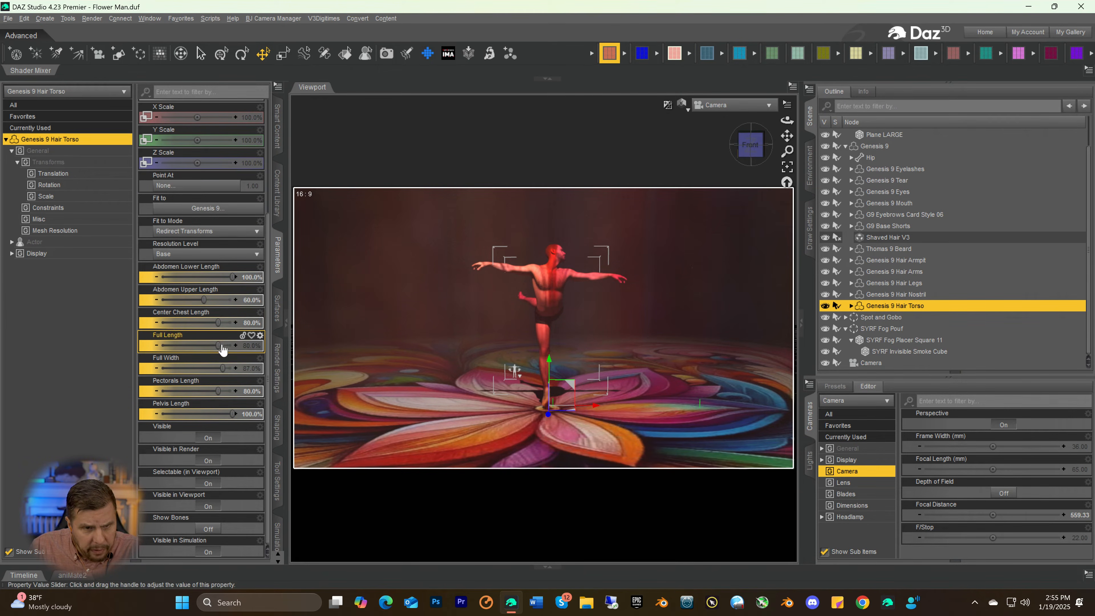
pyautogui.moveTo(219, 346); pyautogui.dragTo(202, 346)
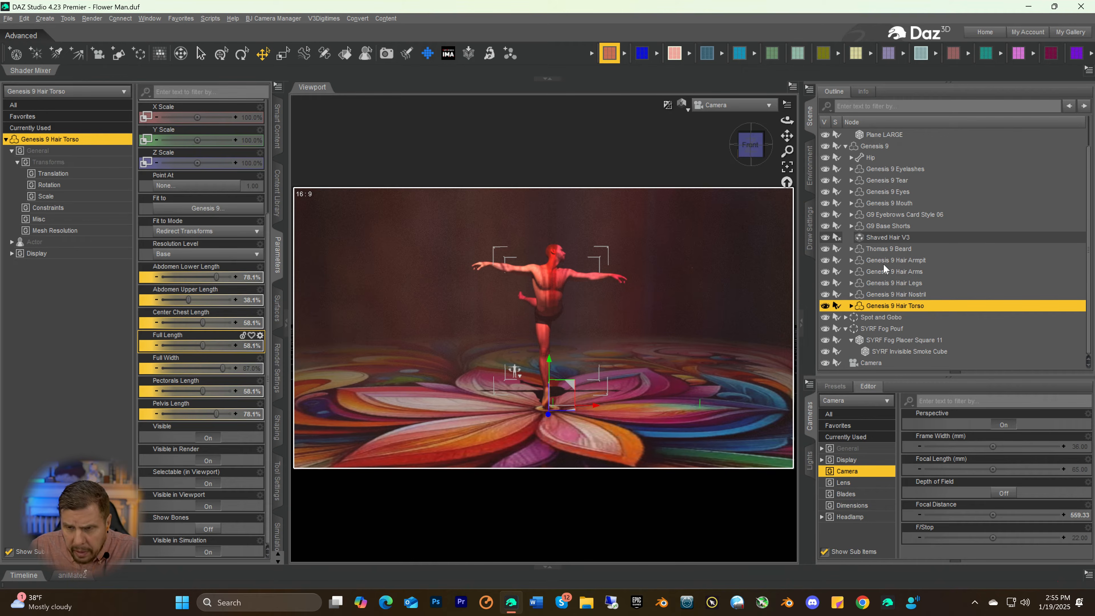
# Look through the parameters of the Thomas 9 Beard for a length control
pyautogui.click(891, 249)
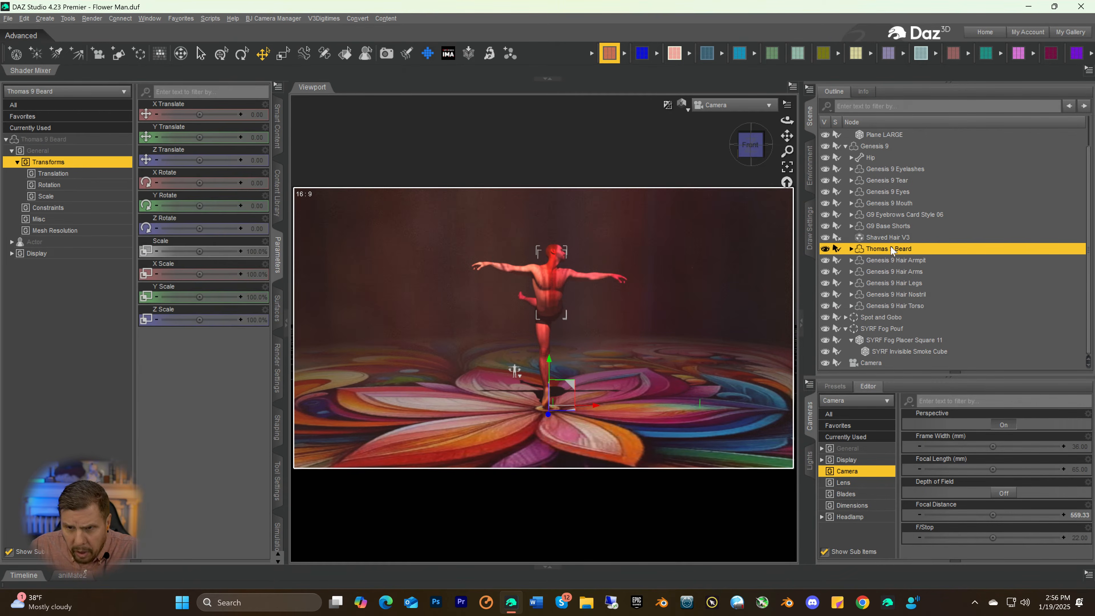
pyautogui.click(74, 142)
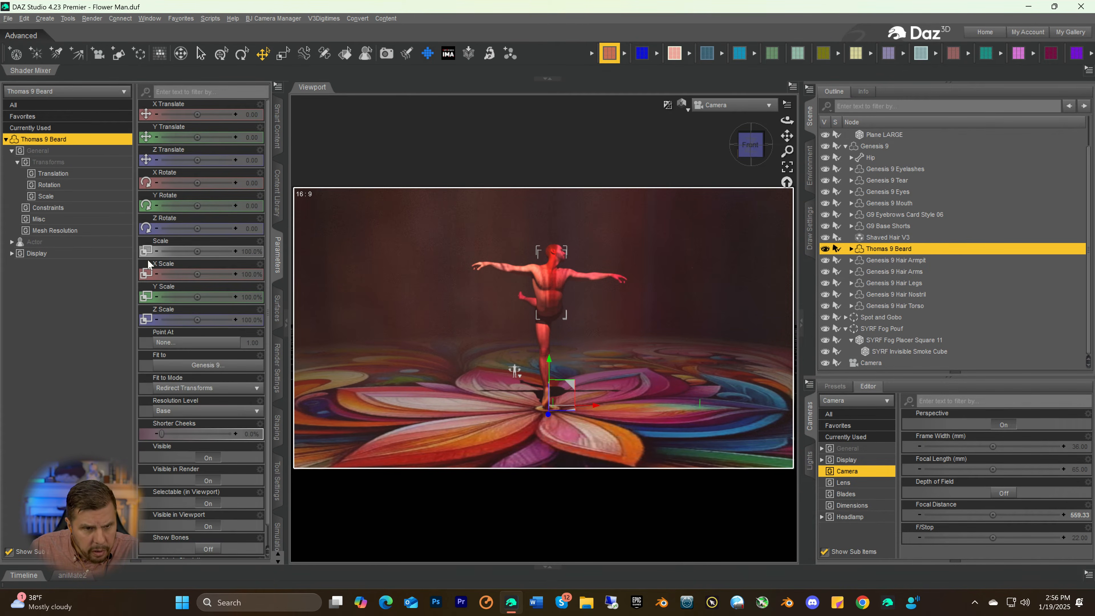
pyautogui.scroll(-1, 195, 350)
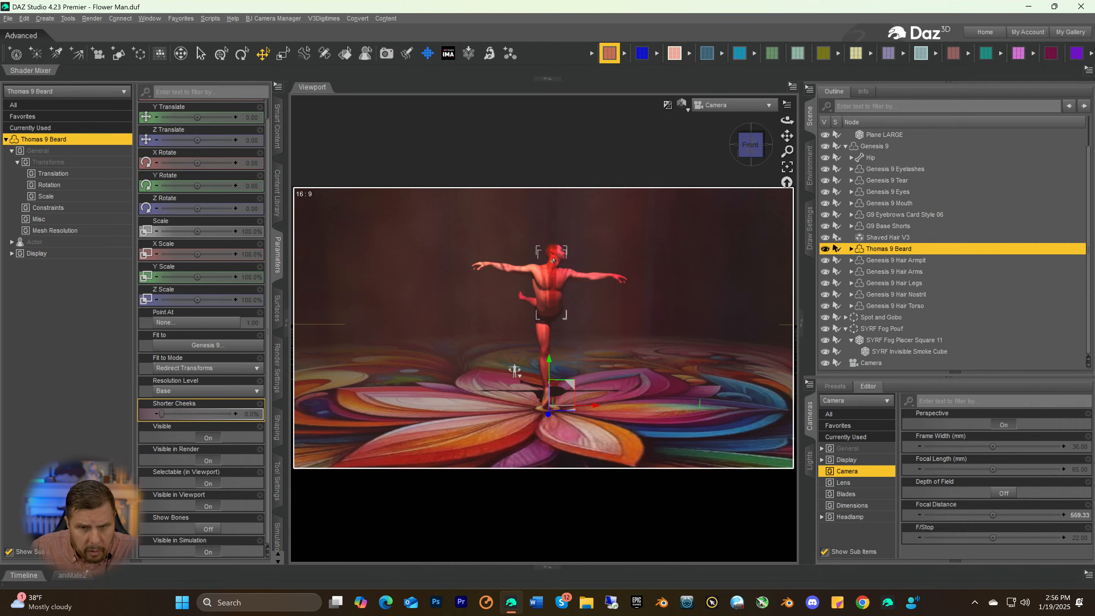
# In Perspective View at the figure's back, reduce the Full Length of the Genesis 9 Hair Torso to about 8%
pyautogui.click(729, 106)
pyautogui.click(729, 112)
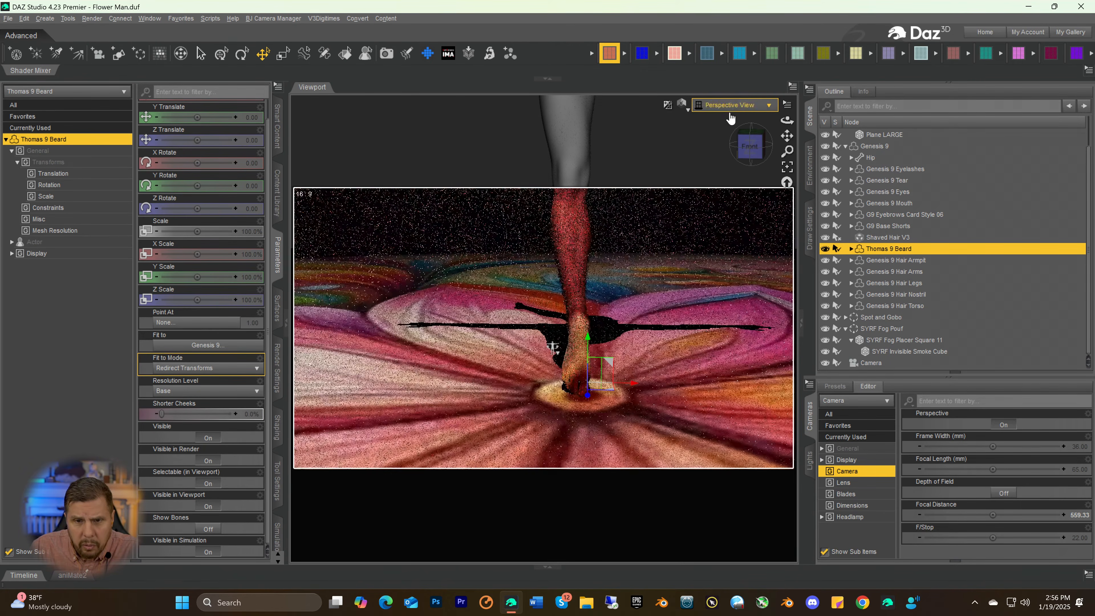
pyautogui.moveTo(553, 366); pyautogui.dragTo(562, 518)
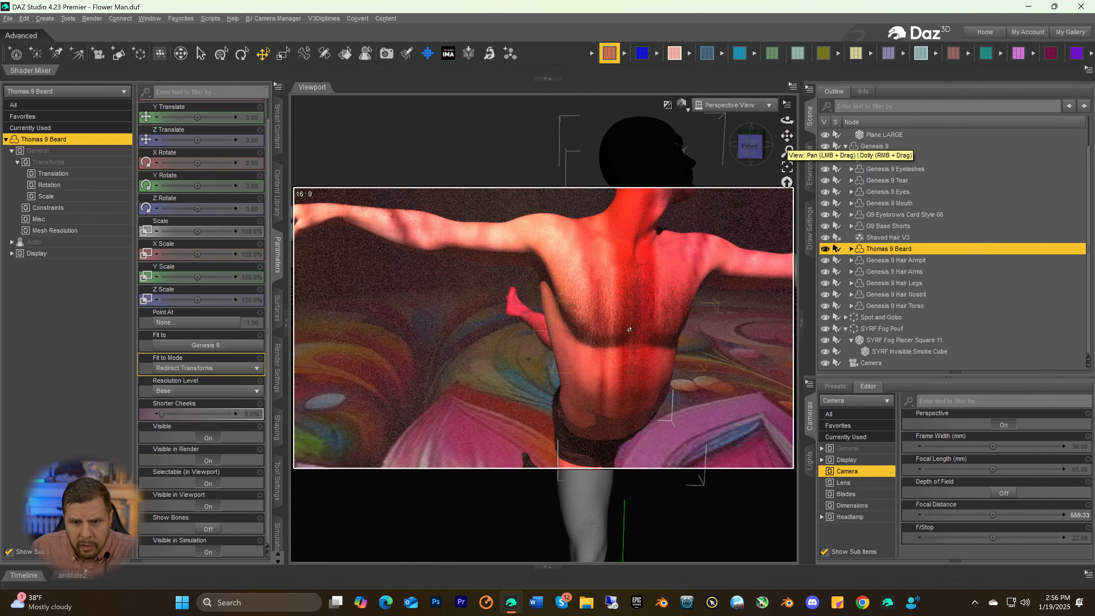
pyautogui.click(887, 306)
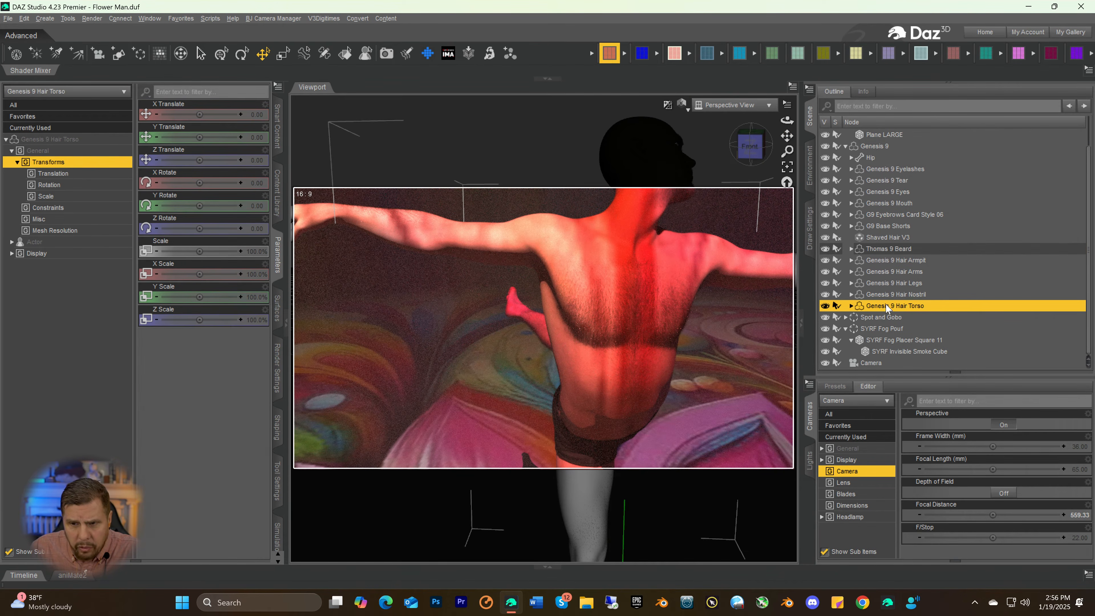
pyautogui.click(60, 139)
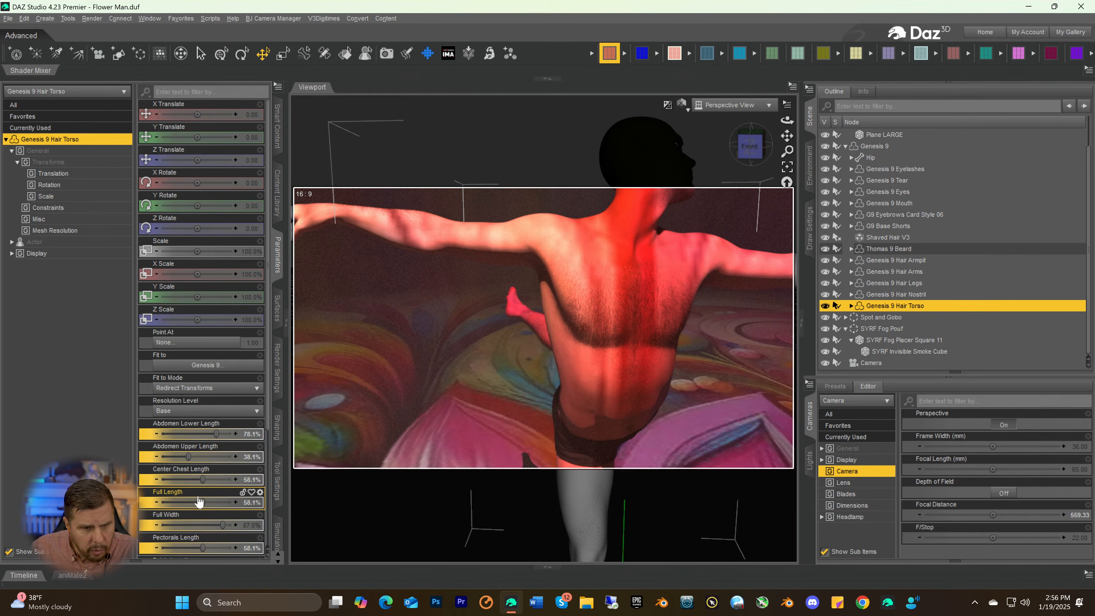
pyautogui.scroll(-3, 203, 502)
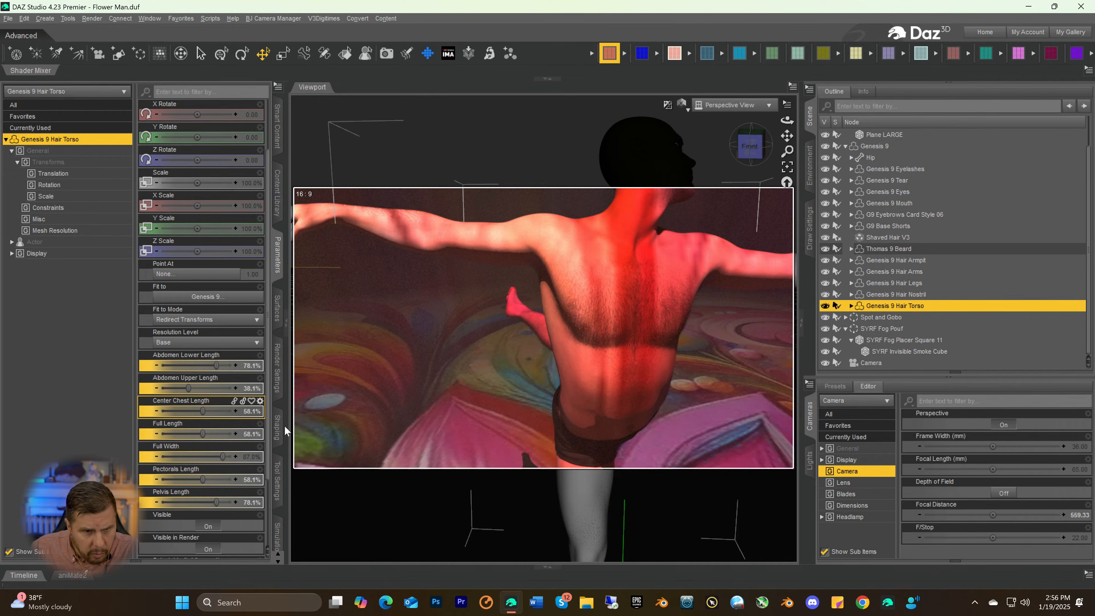
pyautogui.scroll(-4, 232, 420)
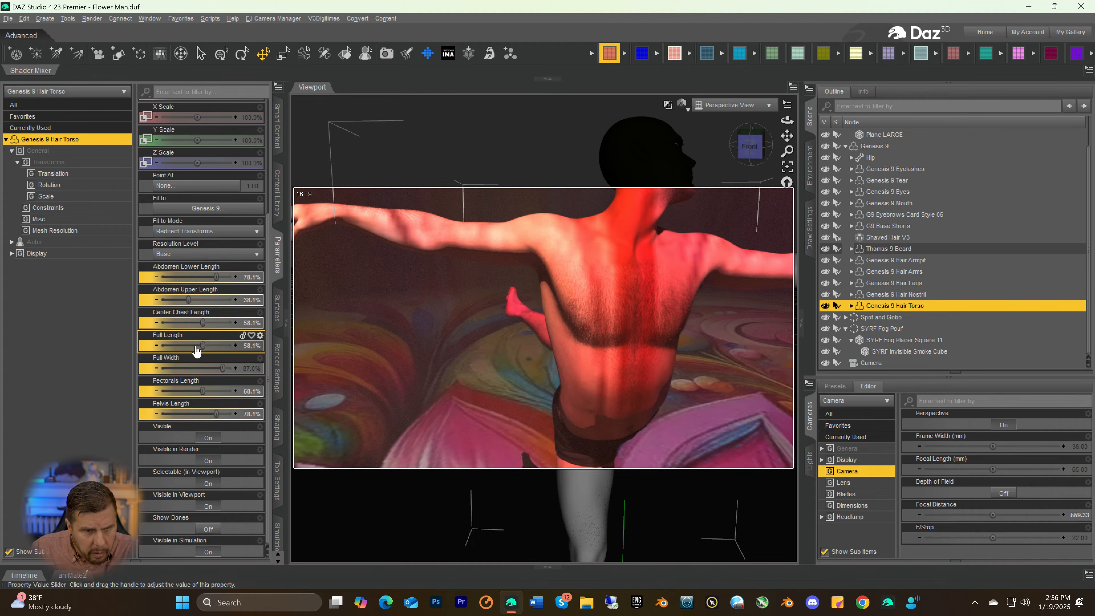
pyautogui.moveTo(203, 345)
pyautogui.mouseDown()
pyautogui.moveTo(262, 355)
pyautogui.moveTo(177, 361)
pyautogui.mouseUp()
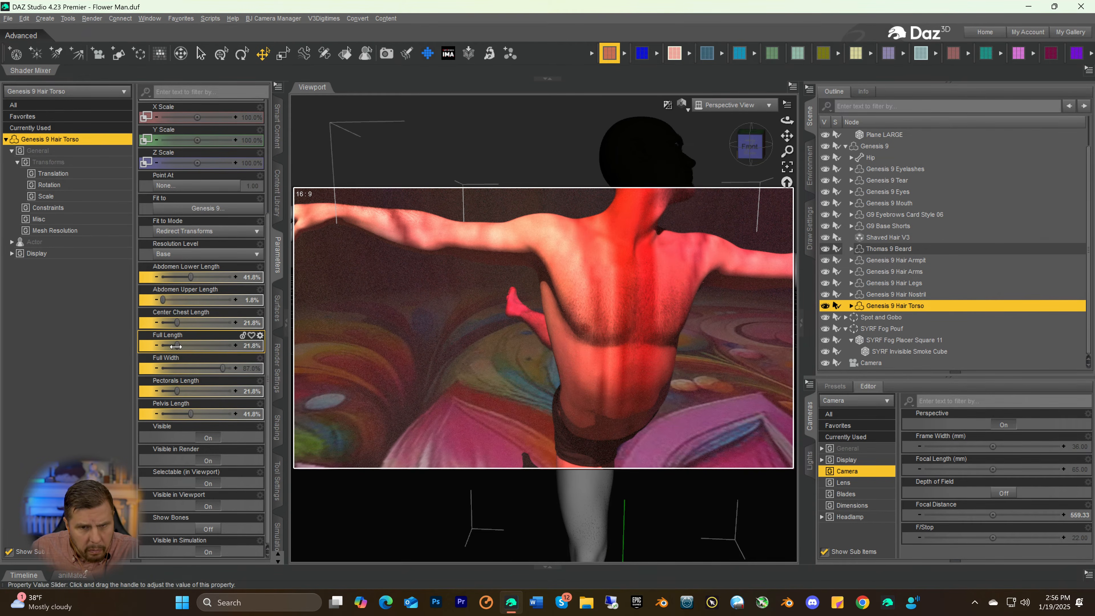
pyautogui.moveTo(177, 346); pyautogui.dragTo(162, 352)
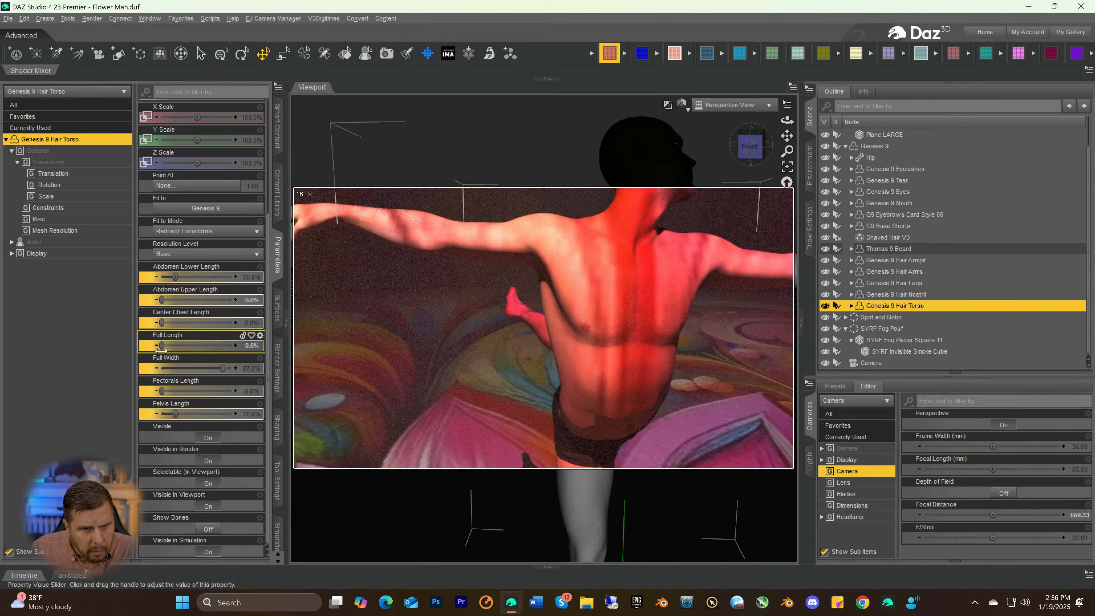
pyautogui.moveTo(161, 347); pyautogui.dragTo(165, 348)
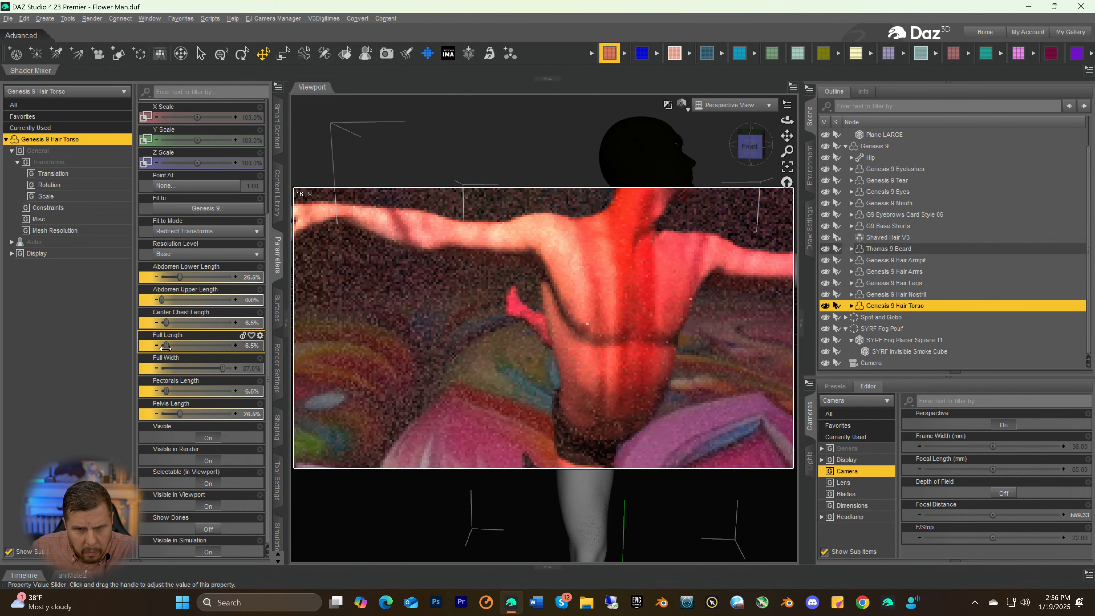
pyautogui.moveTo(165, 348); pyautogui.dragTo(166, 348)
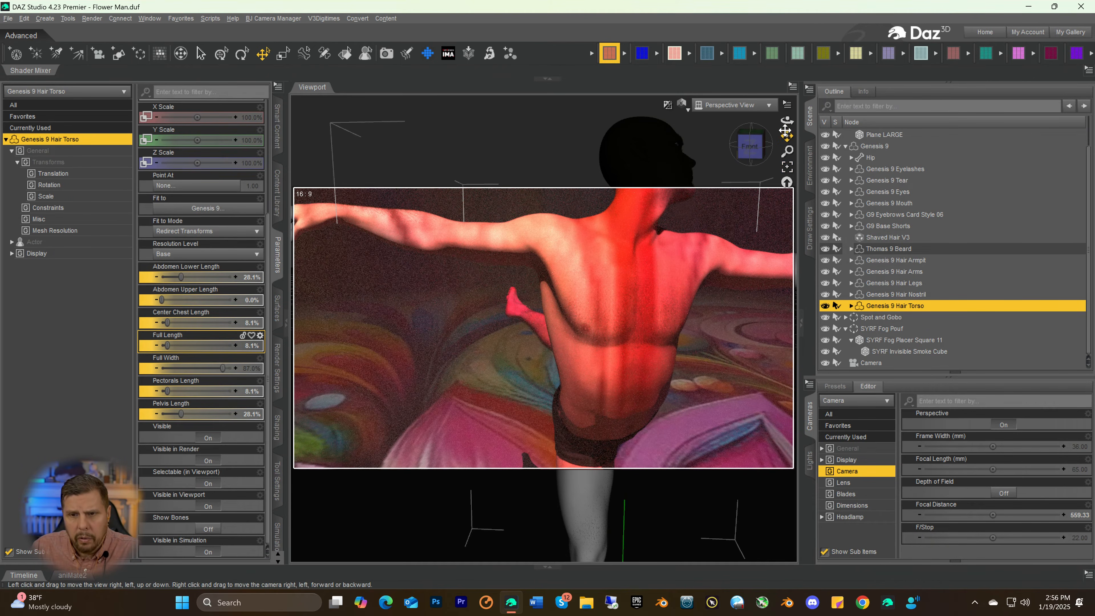
# Switch the viewport out of the Iray preview and move the figure's right eye forward to a Z Translate of 0.052
pyautogui.moveTo(788, 136); pyautogui.dragTo(782, 184)
pyautogui.moveTo(750, 147); pyautogui.dragTo(722, 155)
pyautogui.scroll(3, 724, 187)
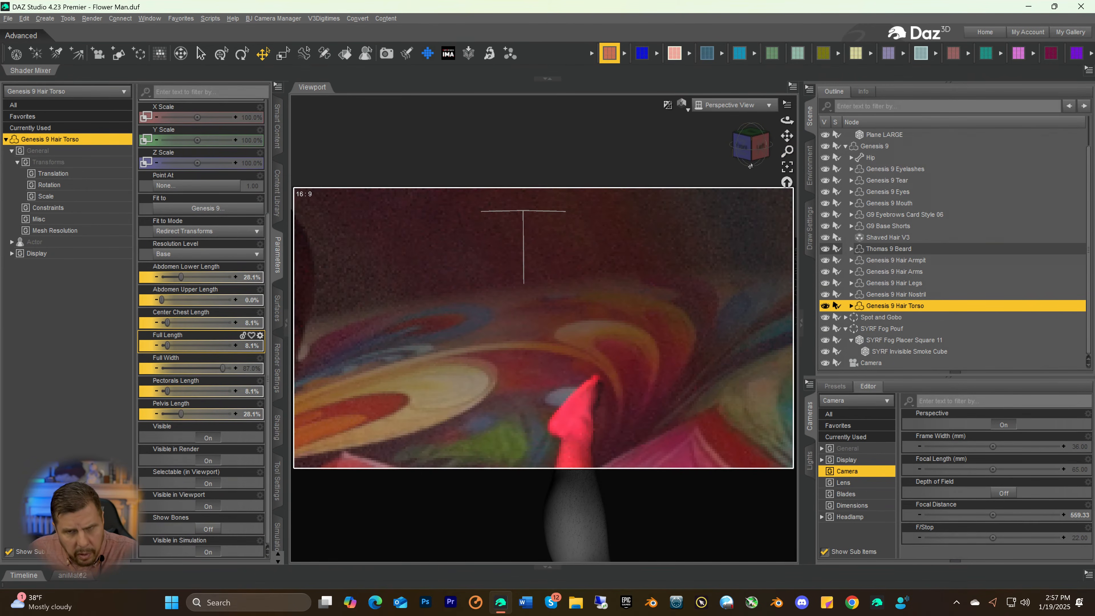
pyautogui.moveTo(787, 137); pyautogui.dragTo(830, 147)
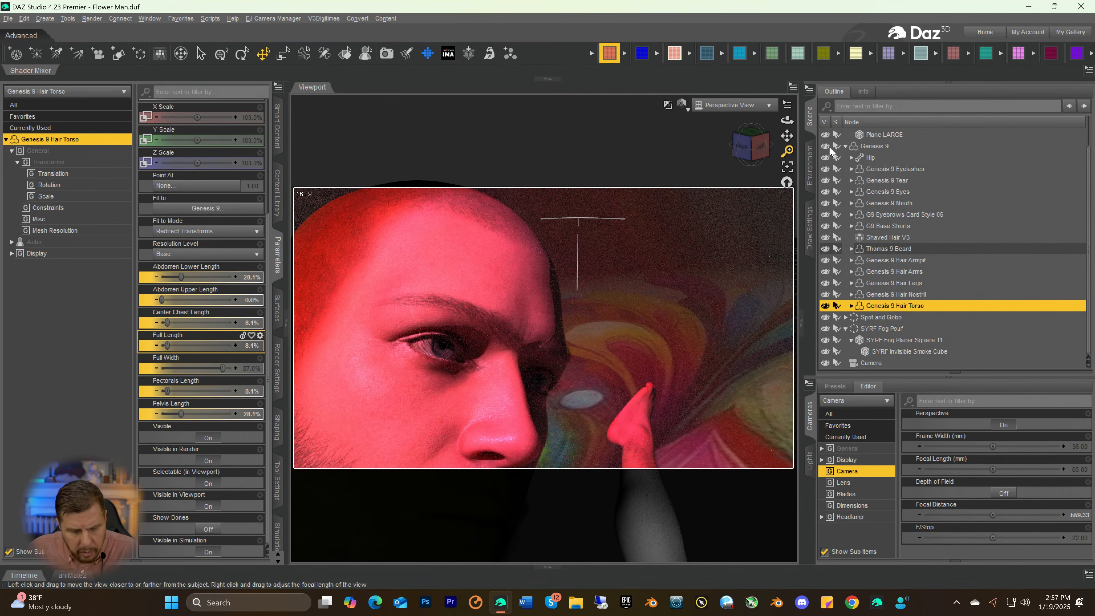
pyautogui.hotkey('ctrl', '9')
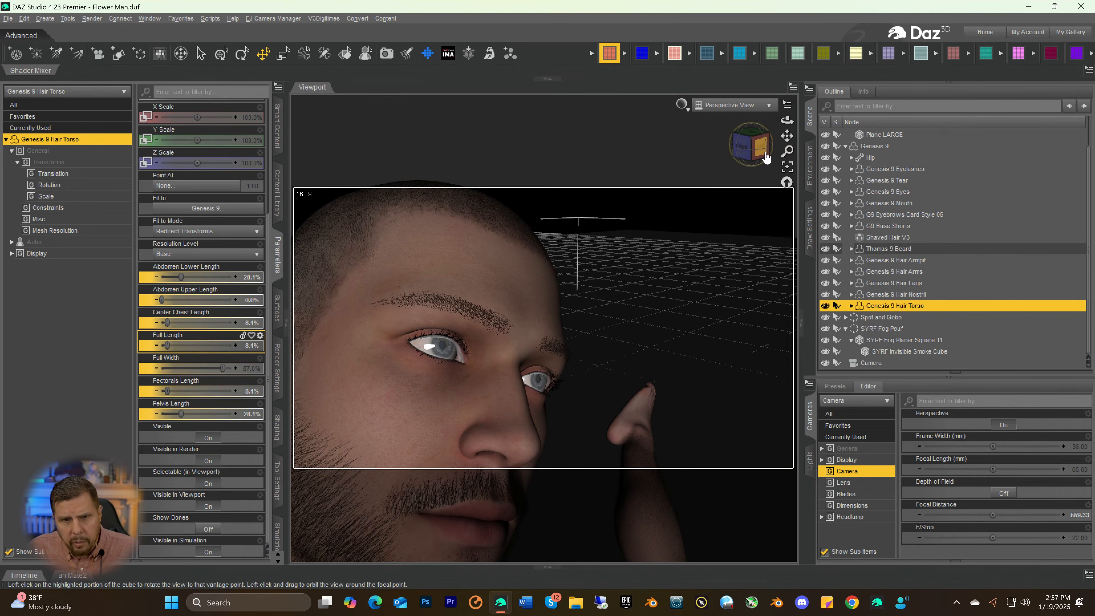
pyautogui.moveTo(765, 158)
pyautogui.mouseDown()
pyautogui.moveTo(745, 160)
pyautogui.moveTo(756, 156)
pyautogui.mouseUp()
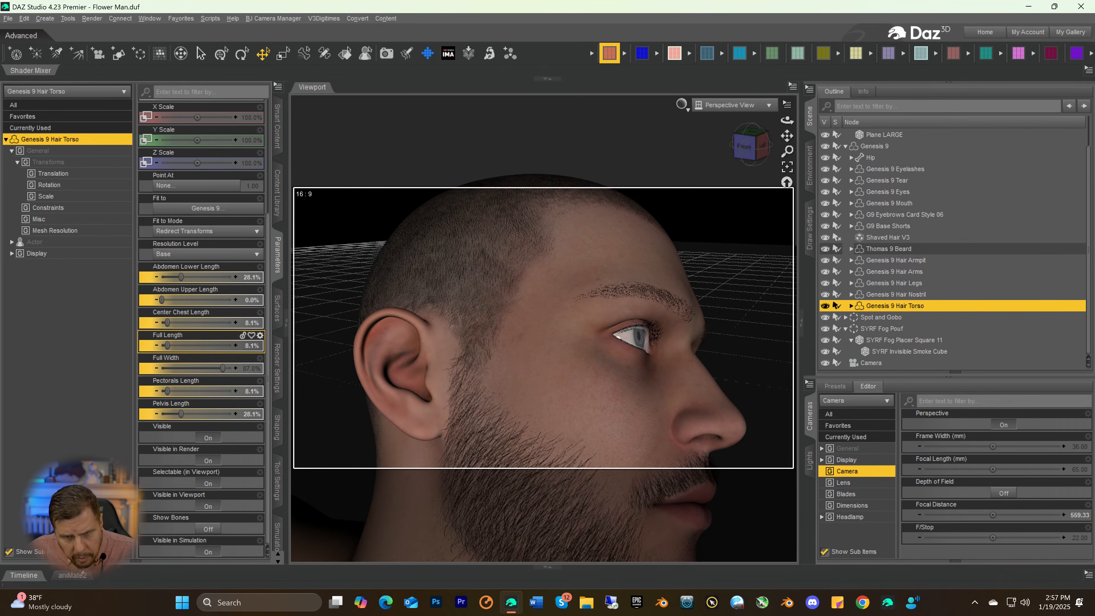
pyautogui.click(639, 343)
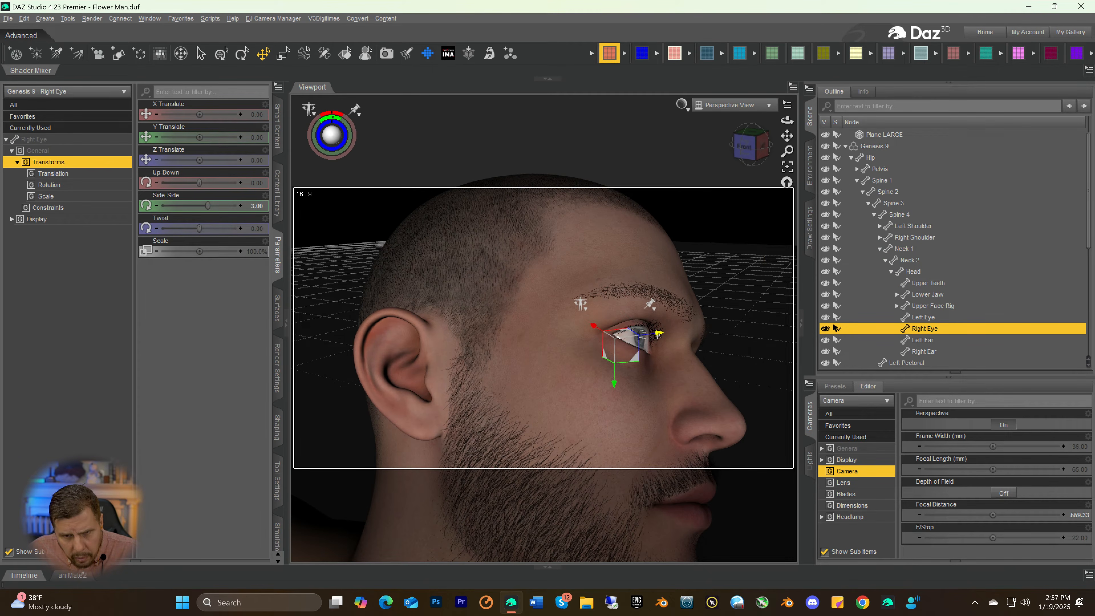
pyautogui.moveTo(657, 333); pyautogui.dragTo(659, 334)
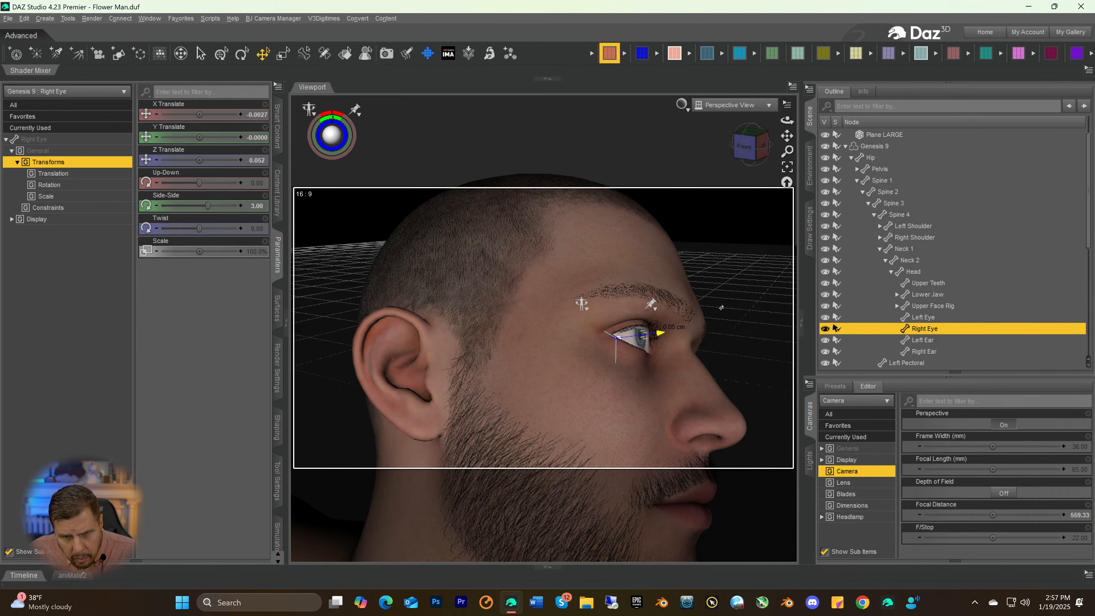
# Move the figure's left eye forward to a Z Translate of 0.035
pyautogui.moveTo(758, 158); pyautogui.dragTo(741, 186)
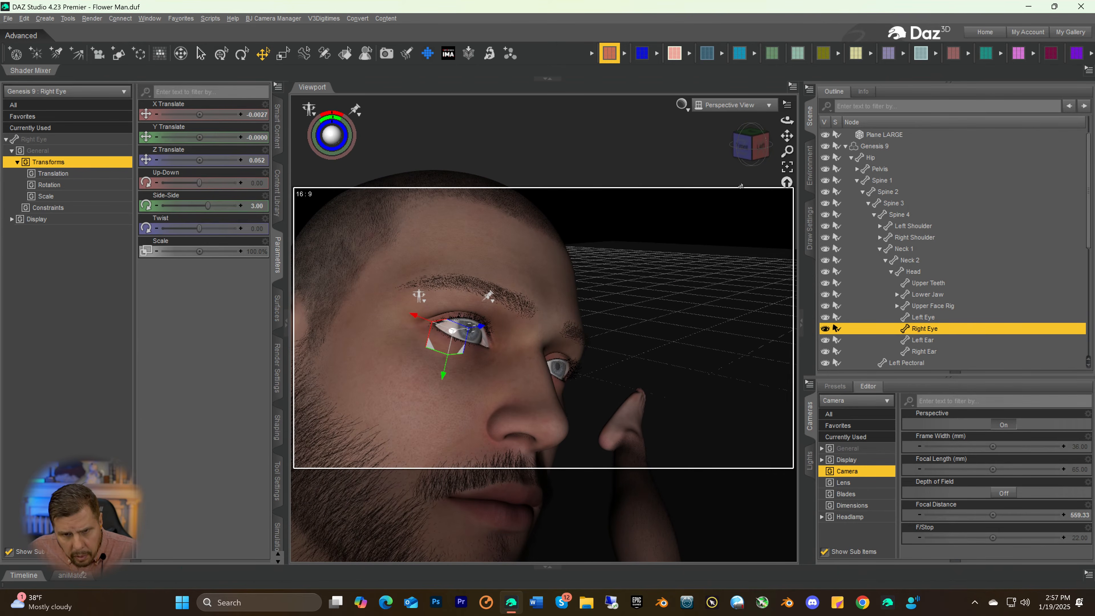
pyautogui.click(554, 369)
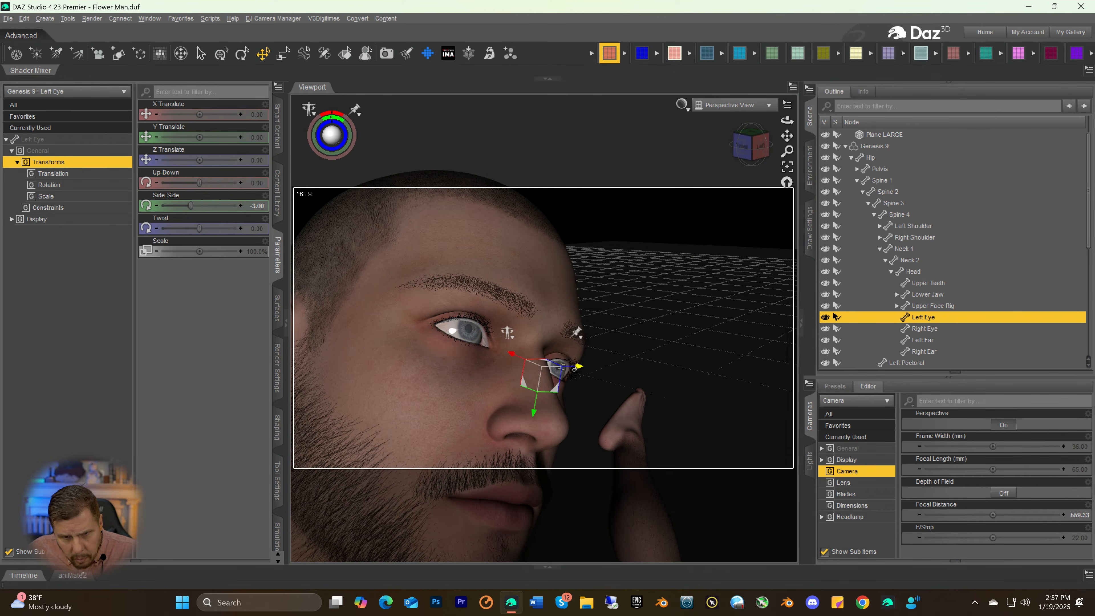
pyautogui.moveTo(574, 369); pyautogui.dragTo(575, 370)
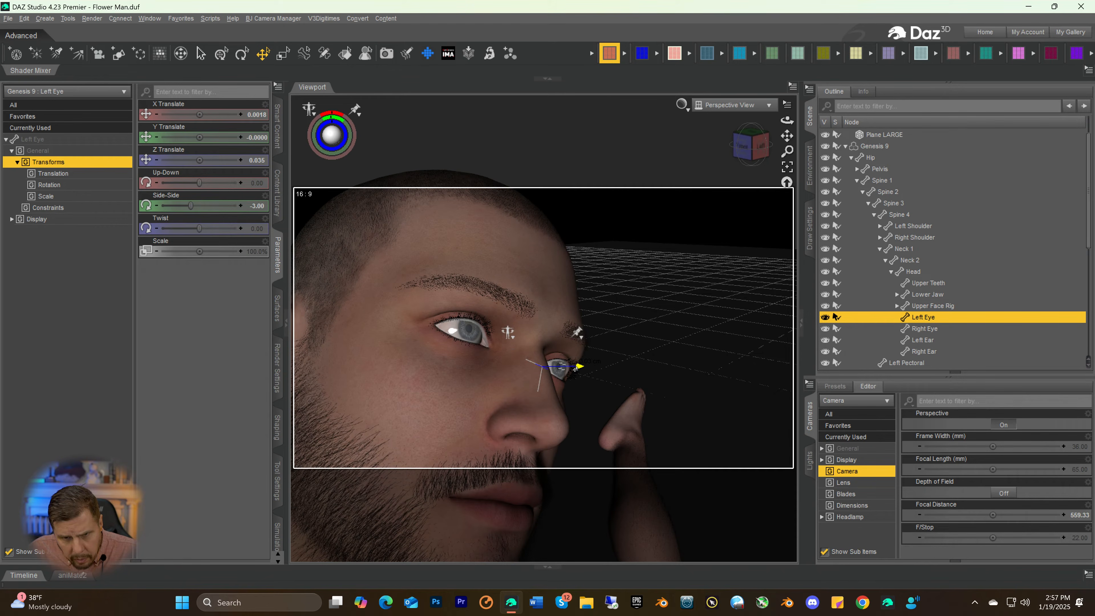
# Try the Thomas 9 Beard with Shorter Cheeks at 62.9%, and delete the beard from the figure
pyautogui.moveTo(748, 158); pyautogui.dragTo(772, 142)
pyautogui.scroll(-3, 609, 331)
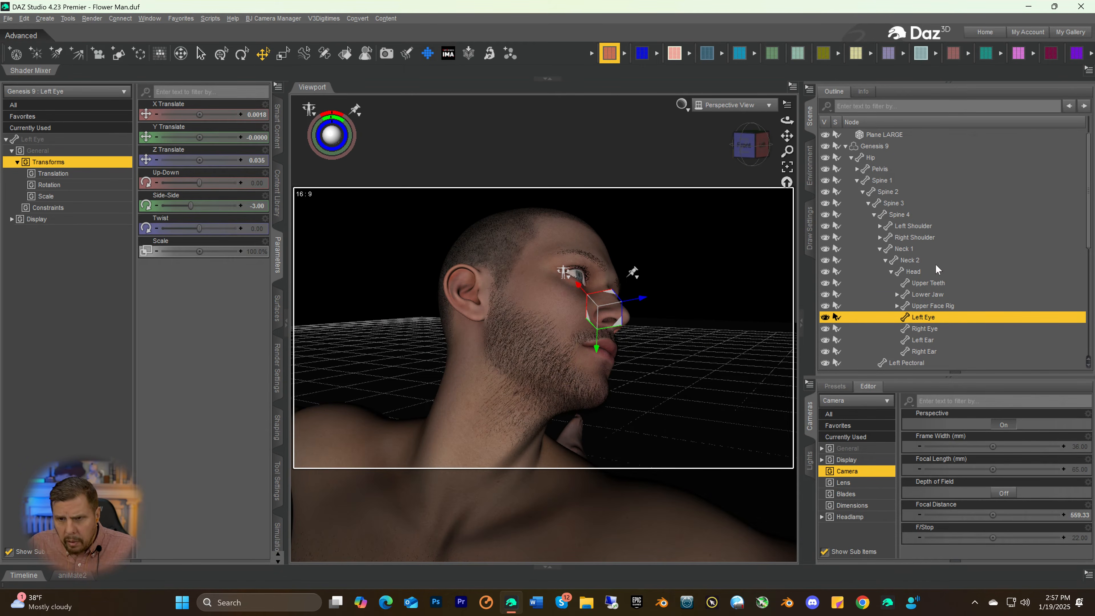
pyautogui.scroll(-4, 936, 276)
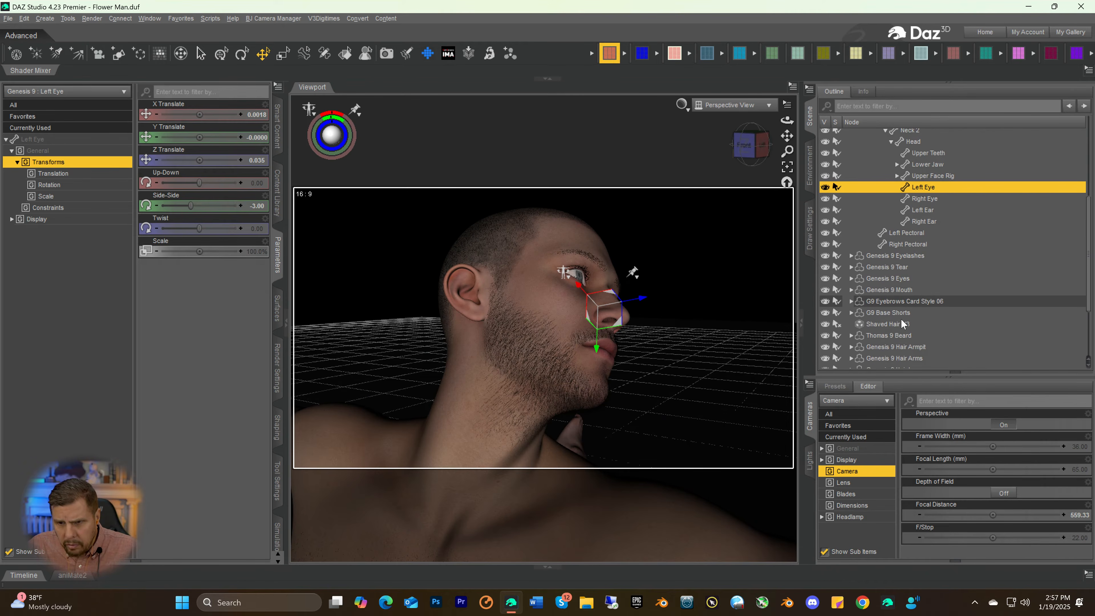
pyautogui.click(893, 334)
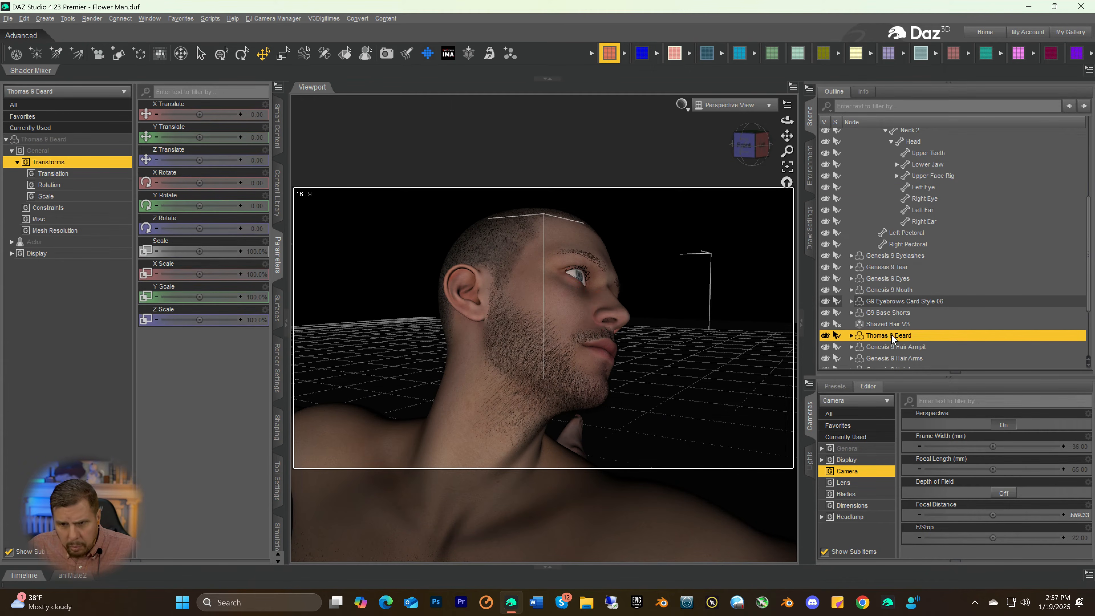
pyautogui.click(77, 140)
pyautogui.scroll(-1, 161, 290)
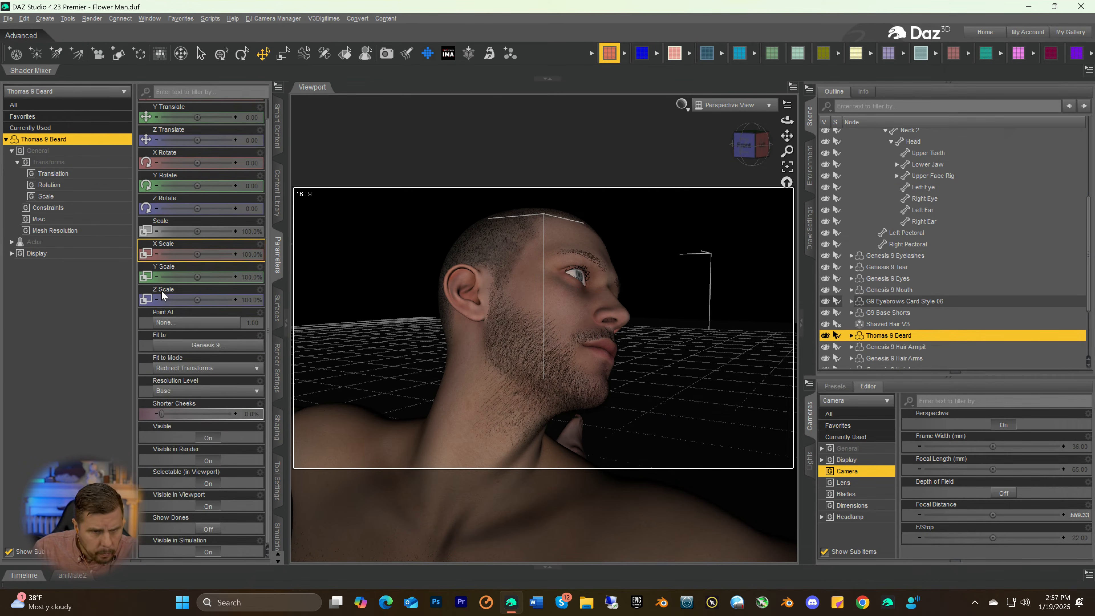
pyautogui.moveTo(168, 416); pyautogui.dragTo(206, 413)
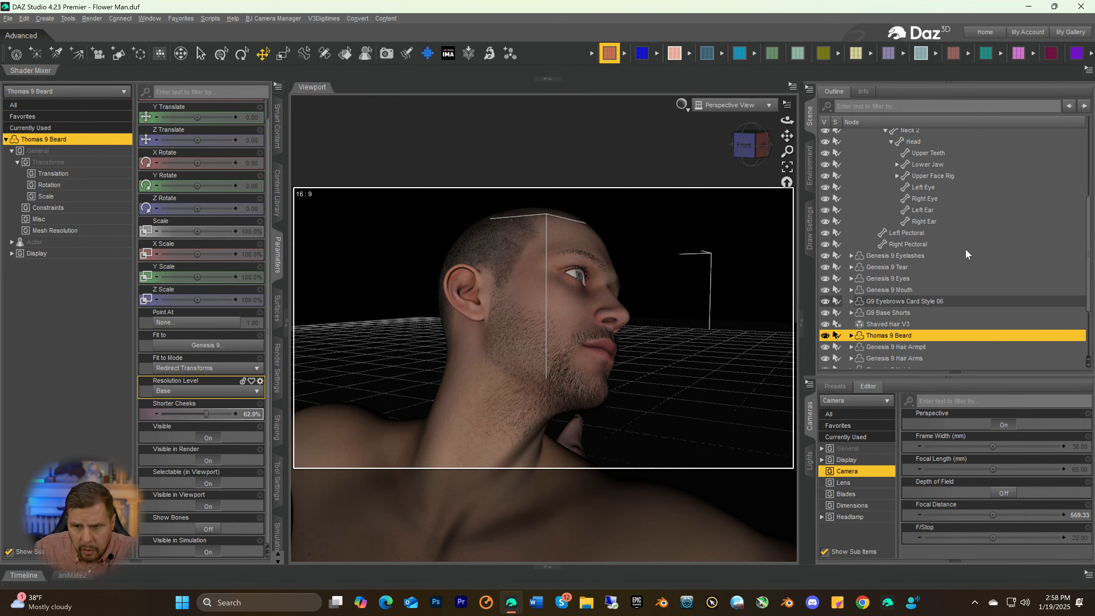
pyautogui.press('Delete')
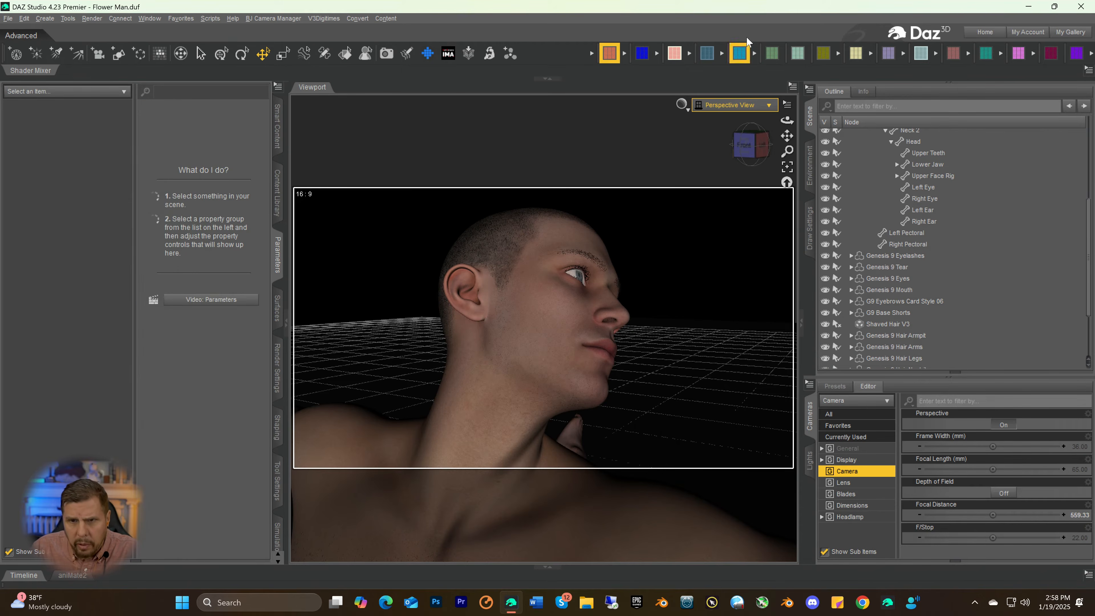
pyautogui.scroll(5, 899, 187)
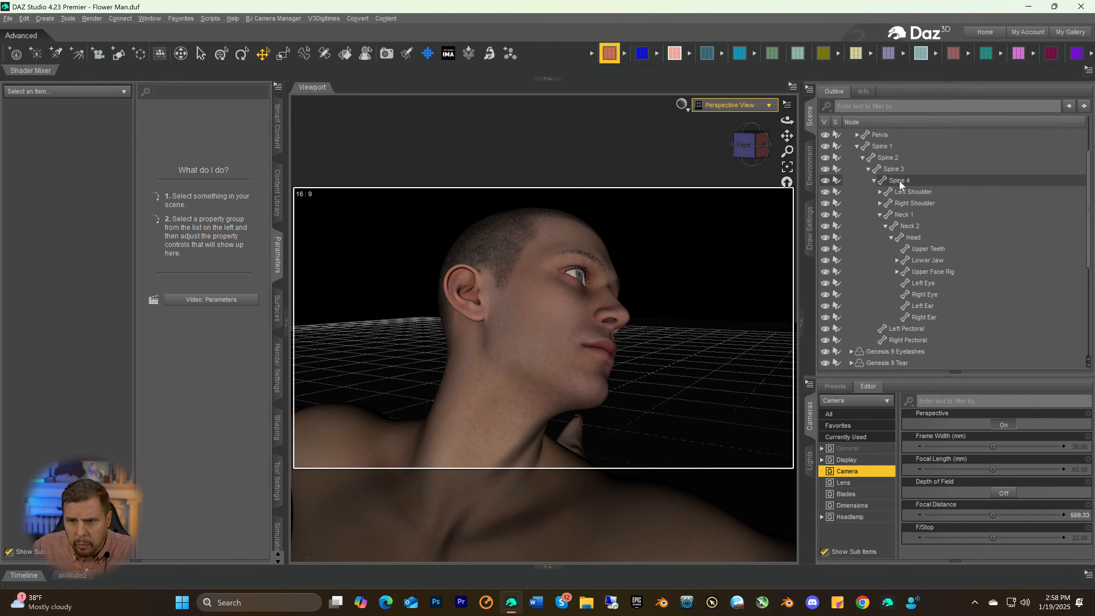
# Add the TMA Zeke Stubble beard to the Genesis 9 figure and save the scene
pyautogui.click(875, 179)
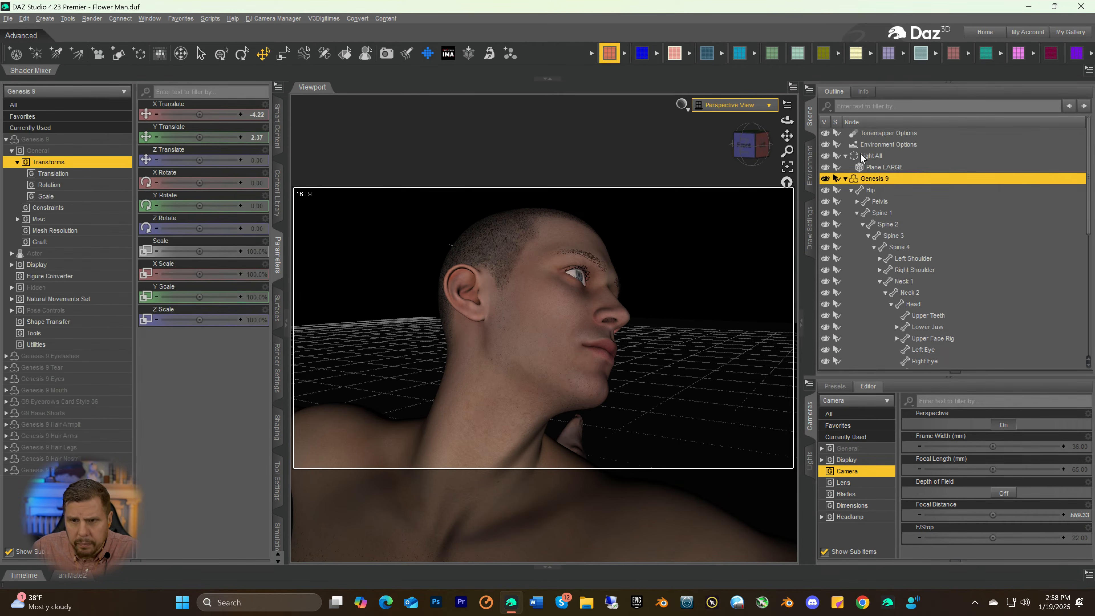
pyautogui.click(798, 54)
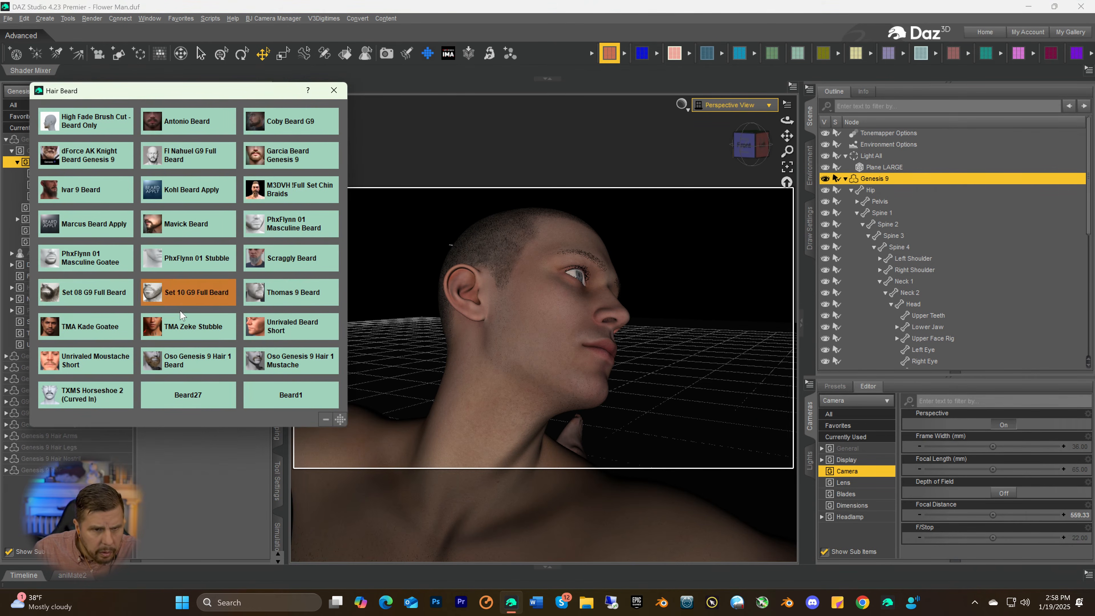
pyautogui.click(167, 330)
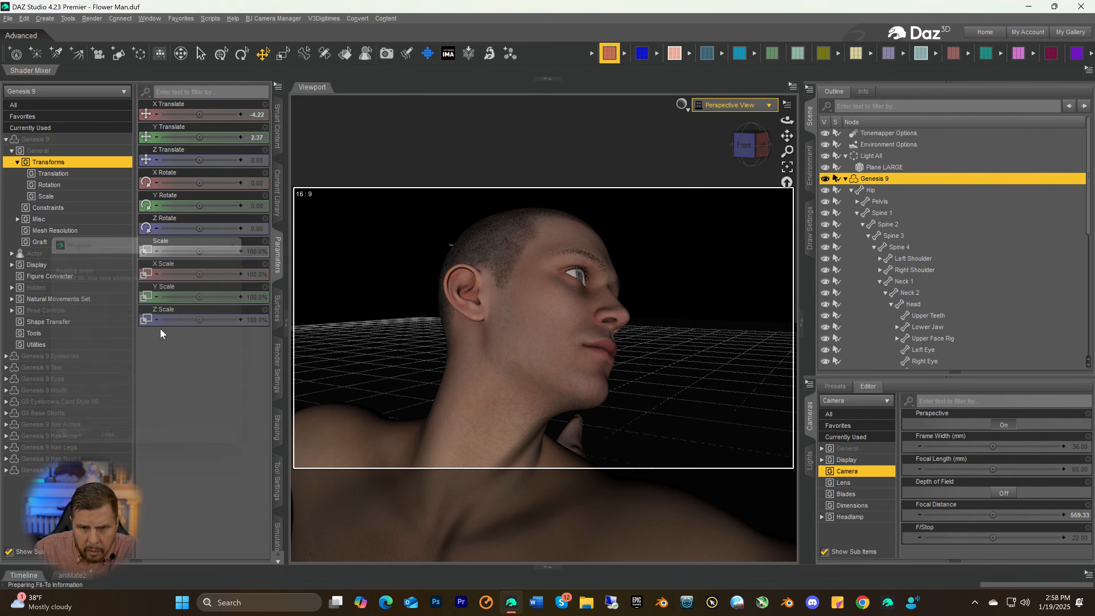
pyautogui.click(160, 324)
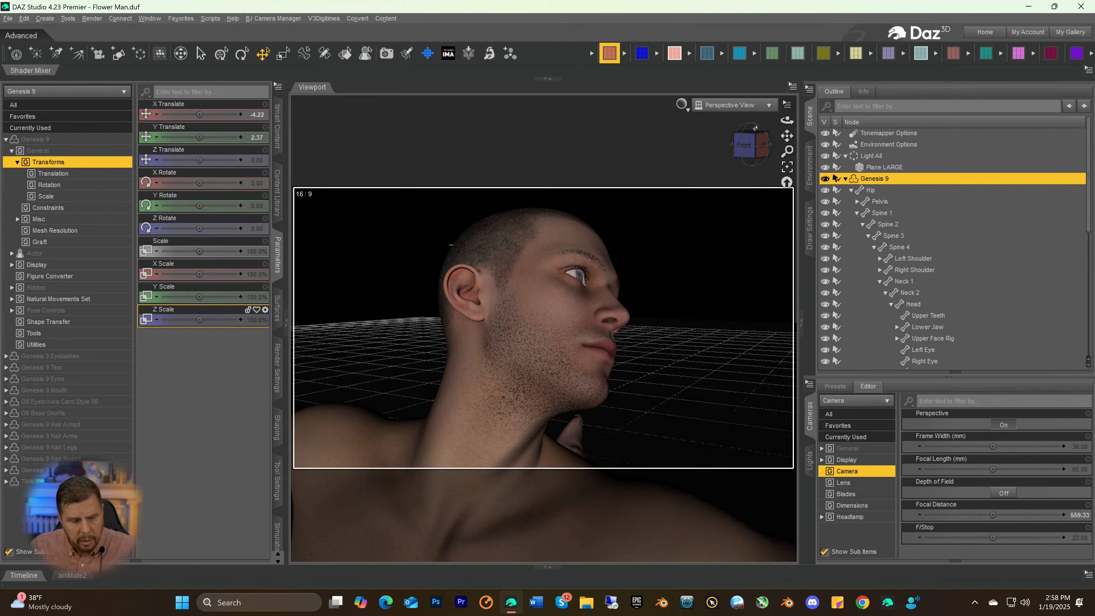
pyautogui.hotkey('ctrl', 's')
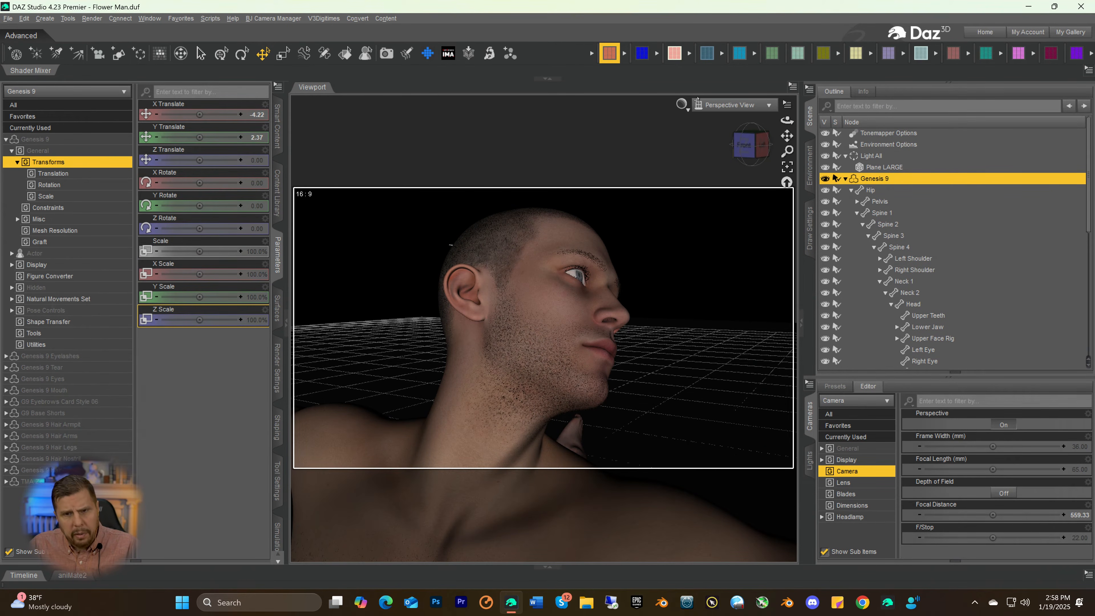
# Start a test render of the scene through the Camera view and maximize the render window
pyautogui.click(715, 107)
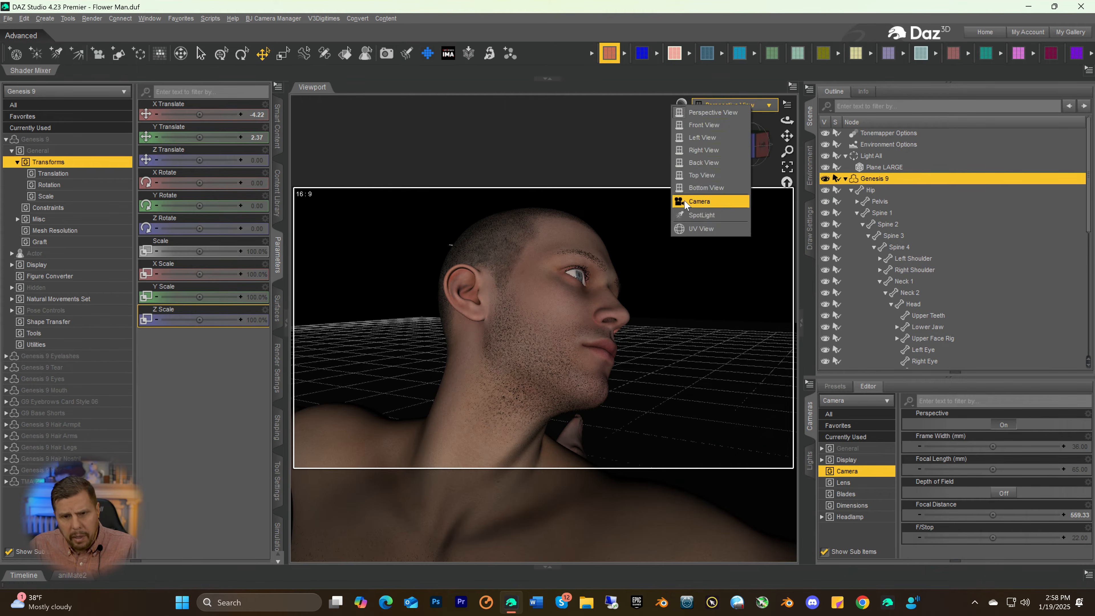
pyautogui.click(699, 201)
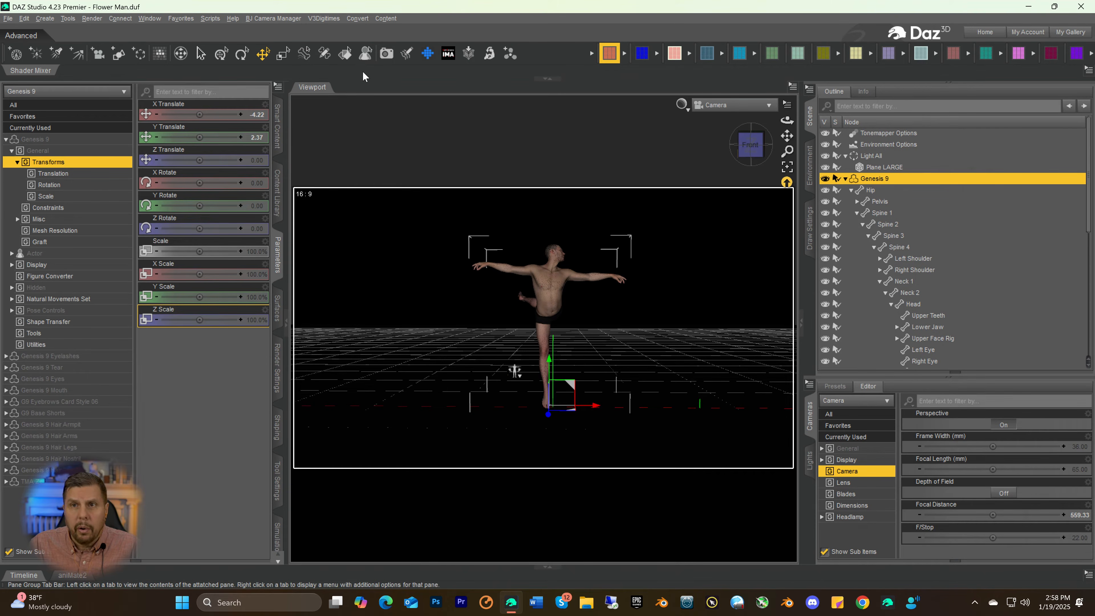
pyautogui.click(387, 53)
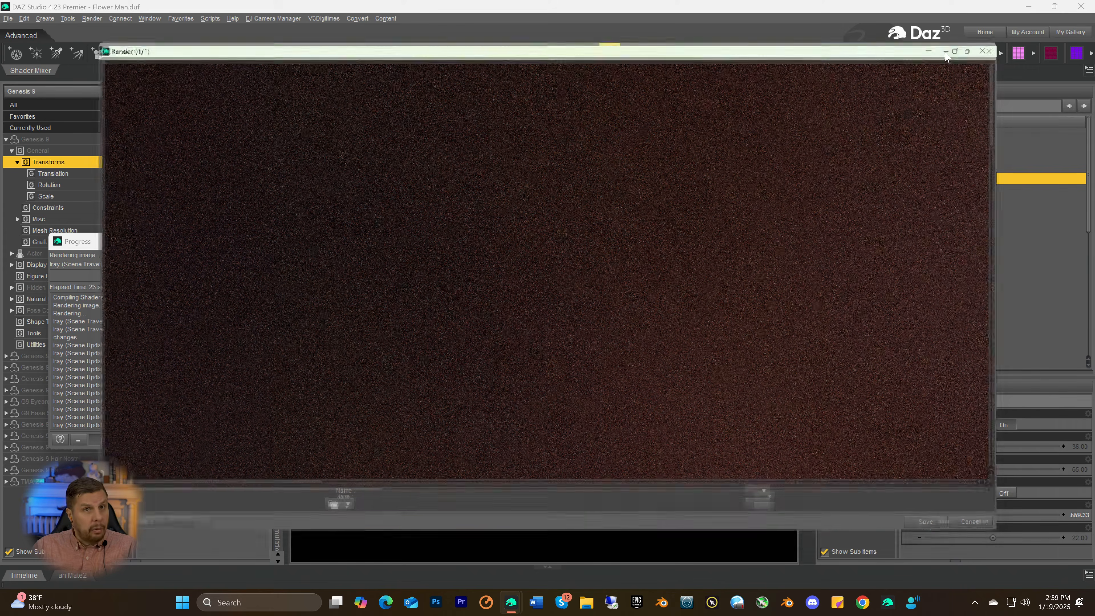
pyautogui.click(945, 56)
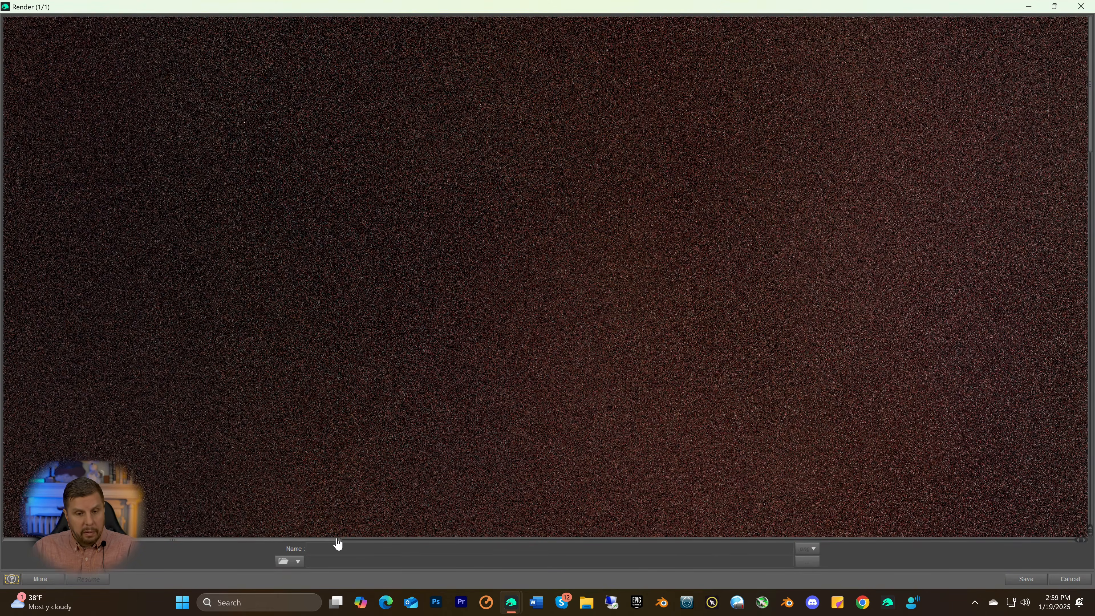
# Examine the face stubble, body hair and lighting on the figure in the rendering image
pyautogui.moveTo(328, 540); pyautogui.dragTo(646, 512)
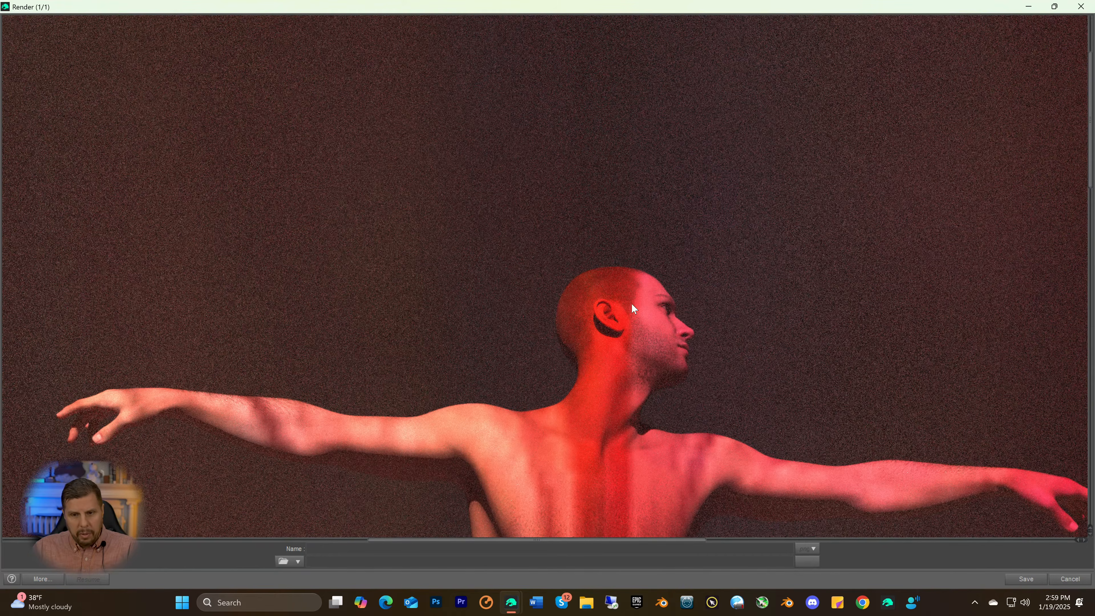
pyautogui.scroll(-3, 745, 403)
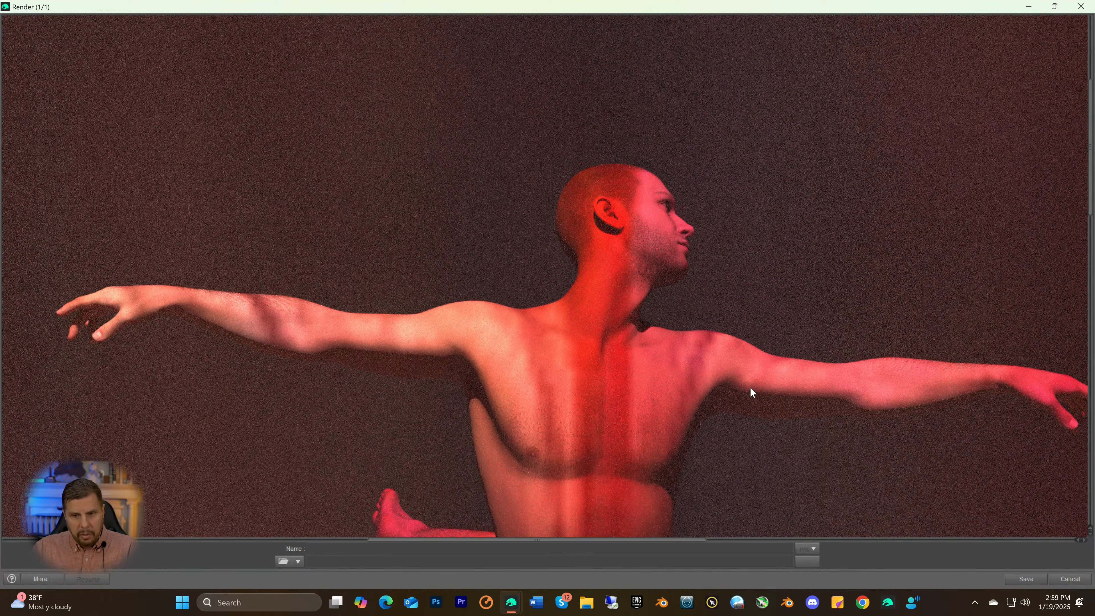
pyautogui.scroll(-15, 712, 376)
pyautogui.scroll(10, 597, 421)
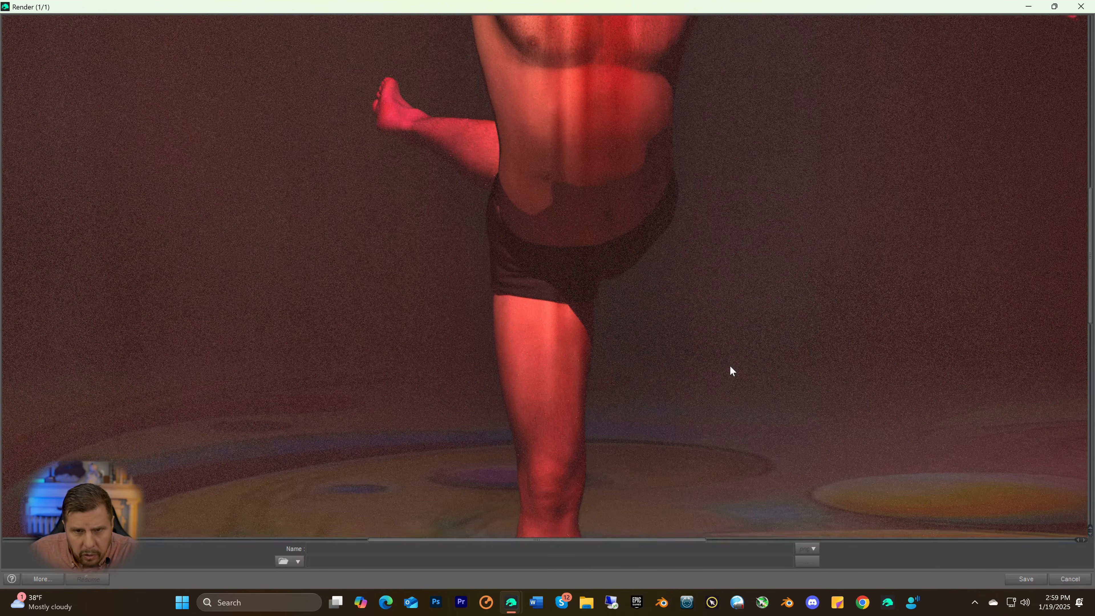
pyautogui.scroll(7, 734, 365)
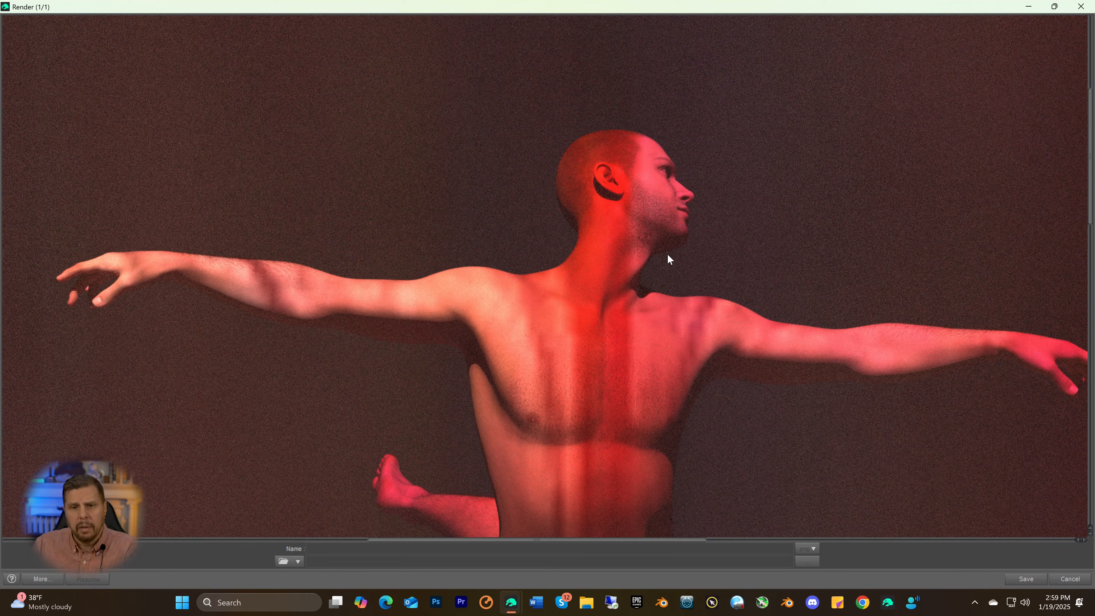
pyautogui.scroll(-2, 753, 222)
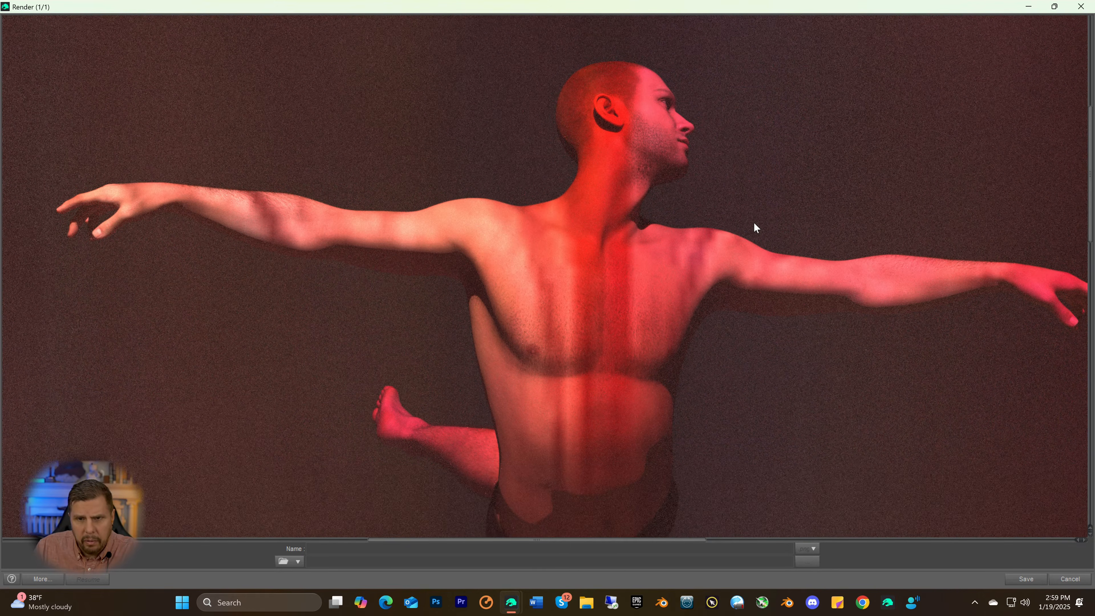
pyautogui.scroll(2, 677, 180)
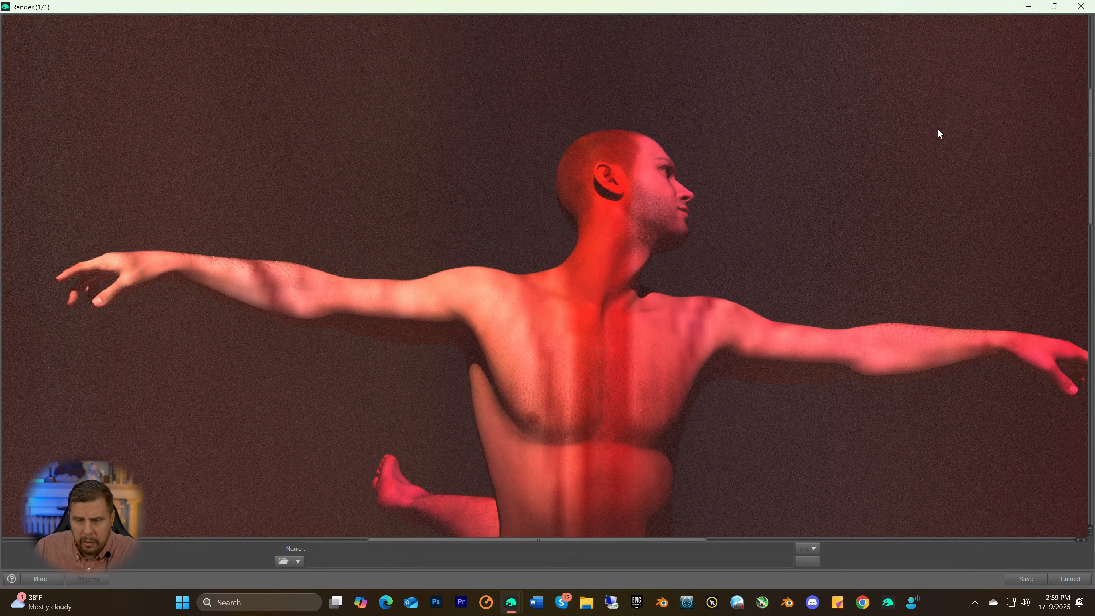
# Cancel the running test render and close its window without saving the image
pyautogui.click(1081, 6)
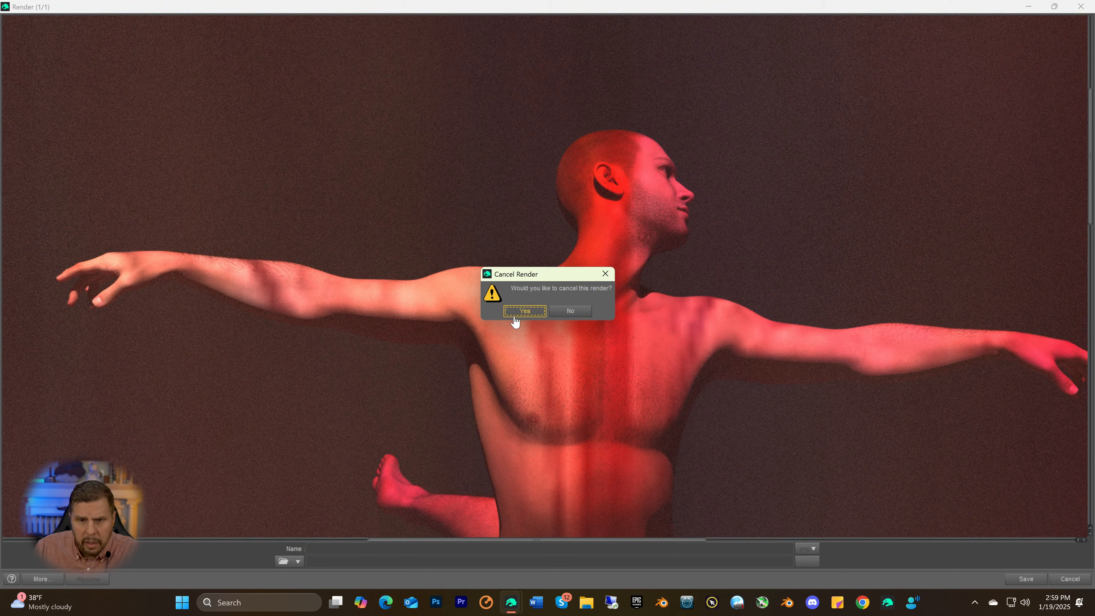
pyautogui.click(525, 312)
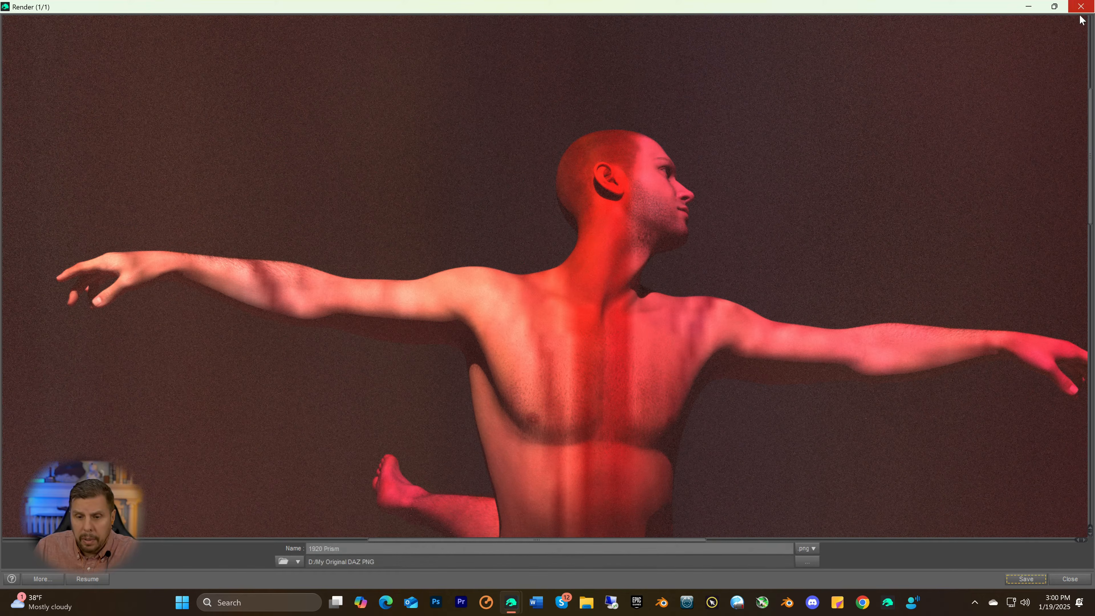
pyautogui.click(1070, 579)
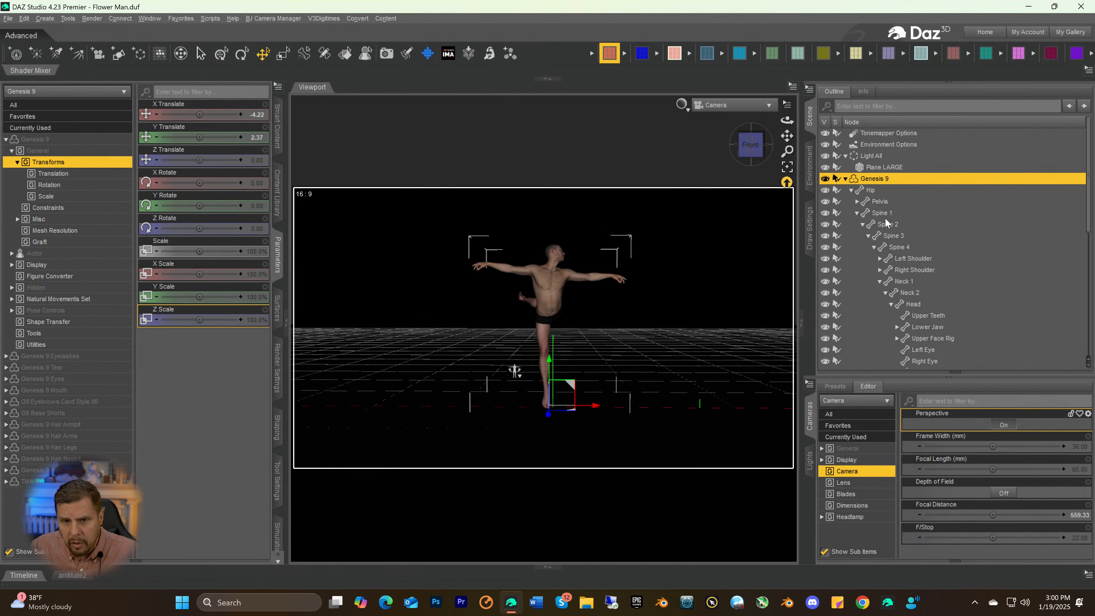
# Return the viewport to Perspective View and delete G9 Eyebrows Card Style 06 from the figure
pyautogui.click(729, 105)
pyautogui.click(731, 115)
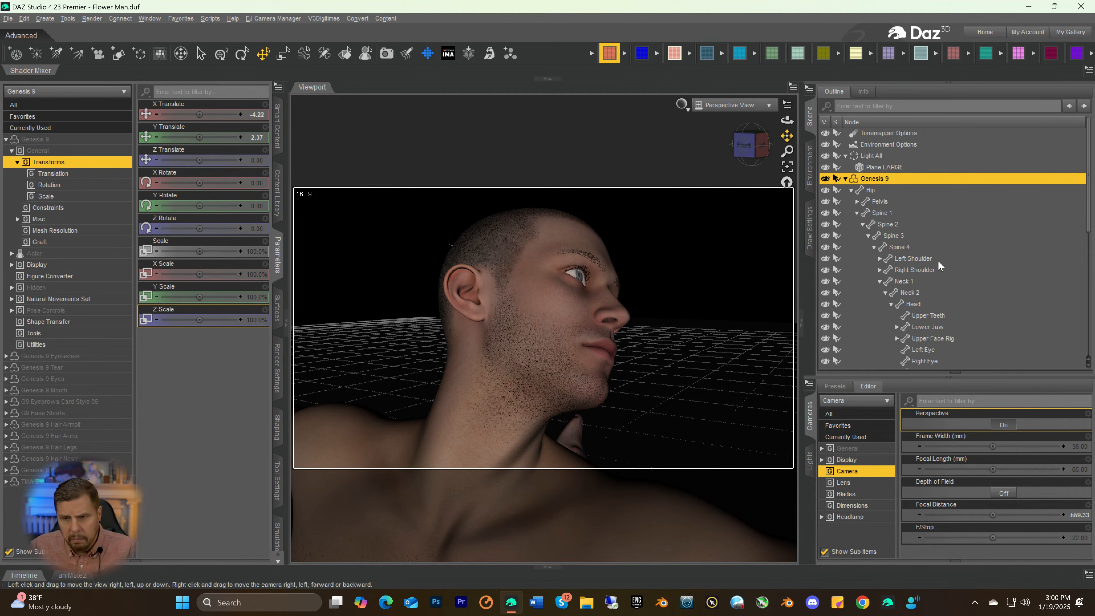
pyautogui.scroll(-2, 932, 235)
pyautogui.scroll(-4, 926, 232)
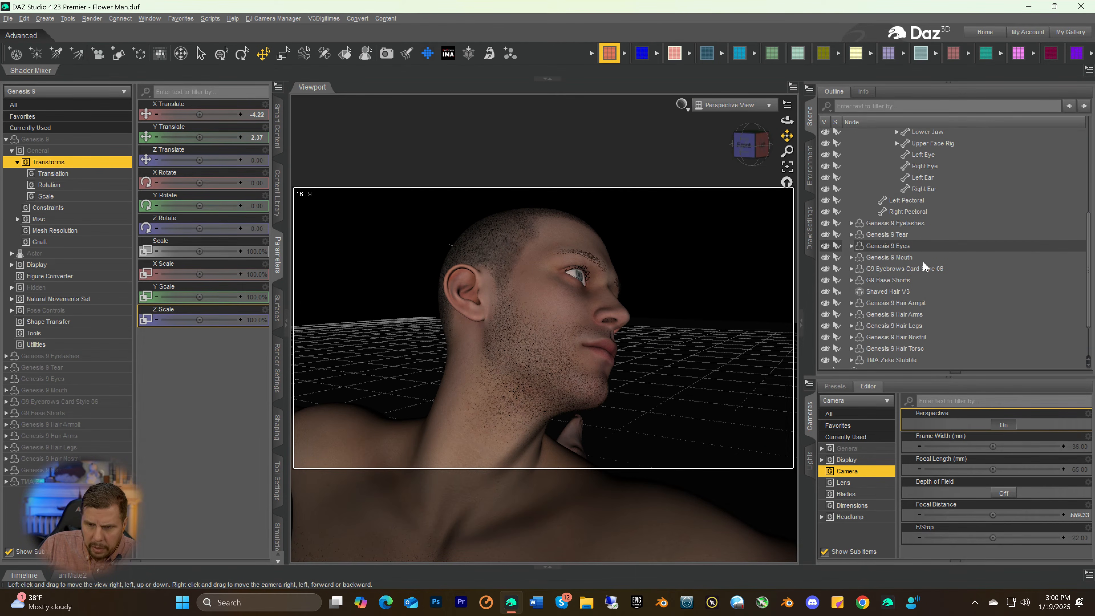
pyautogui.scroll(-1, 922, 303)
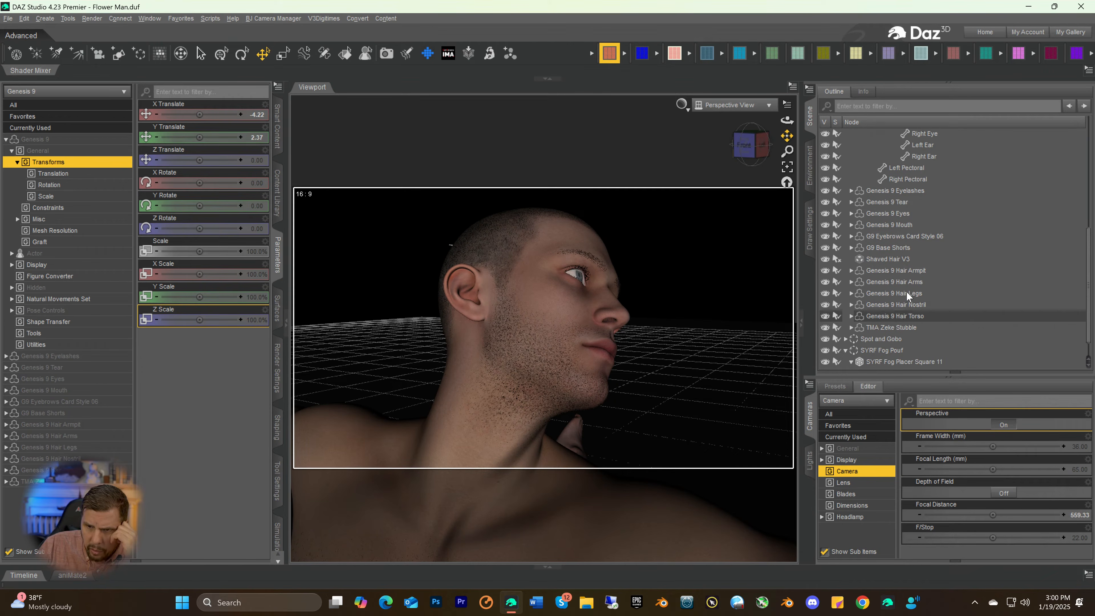
pyautogui.click(902, 240)
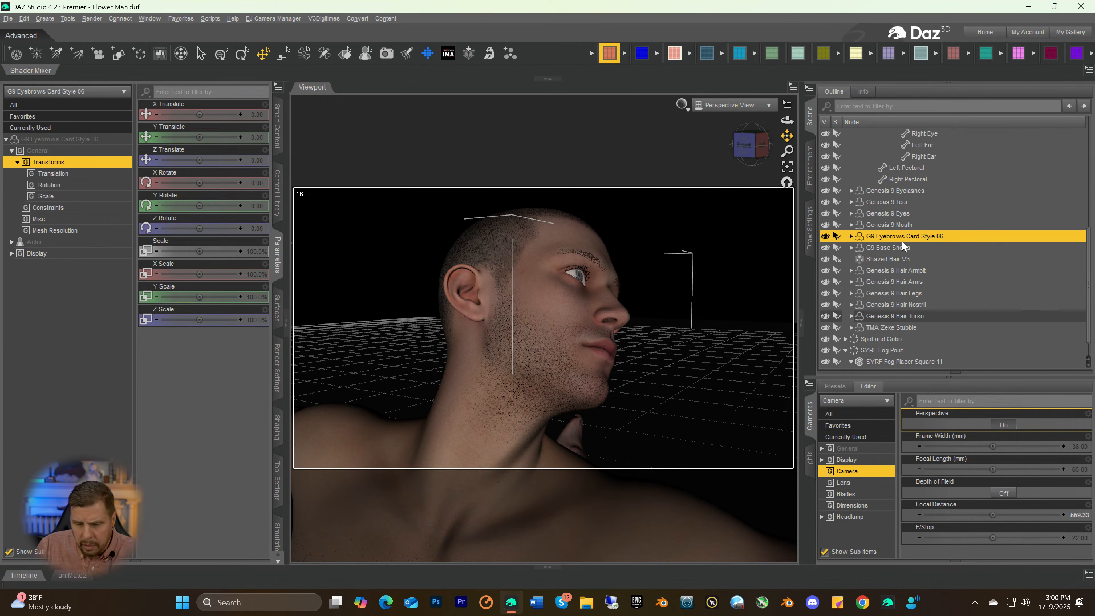
pyautogui.press('Delete')
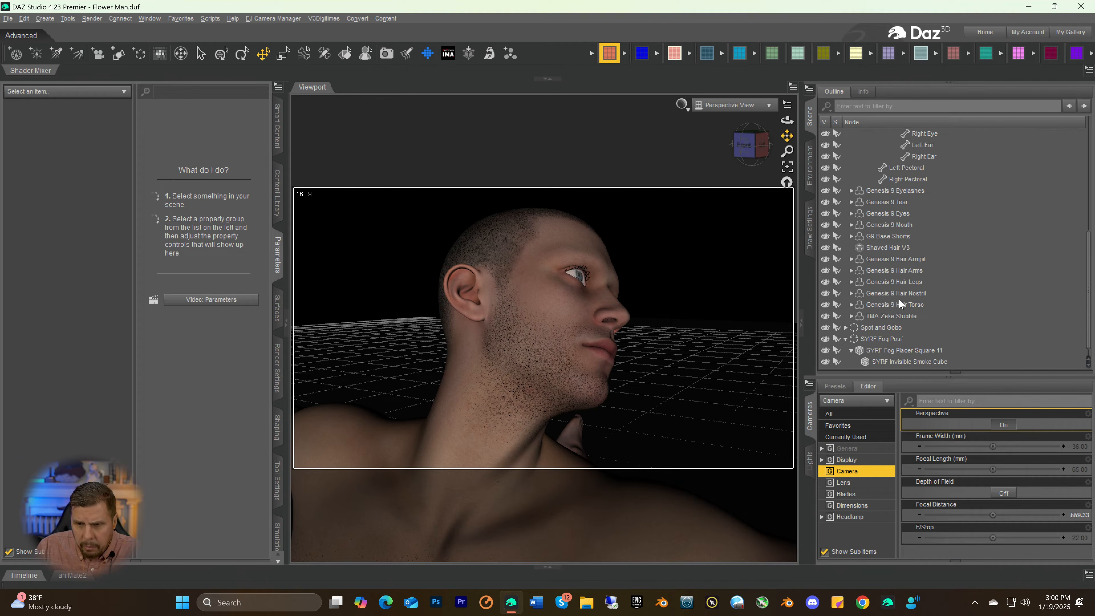
# Delete the TMA Zeke Stubble beard from the figure
pyautogui.scroll(-1, 902, 298)
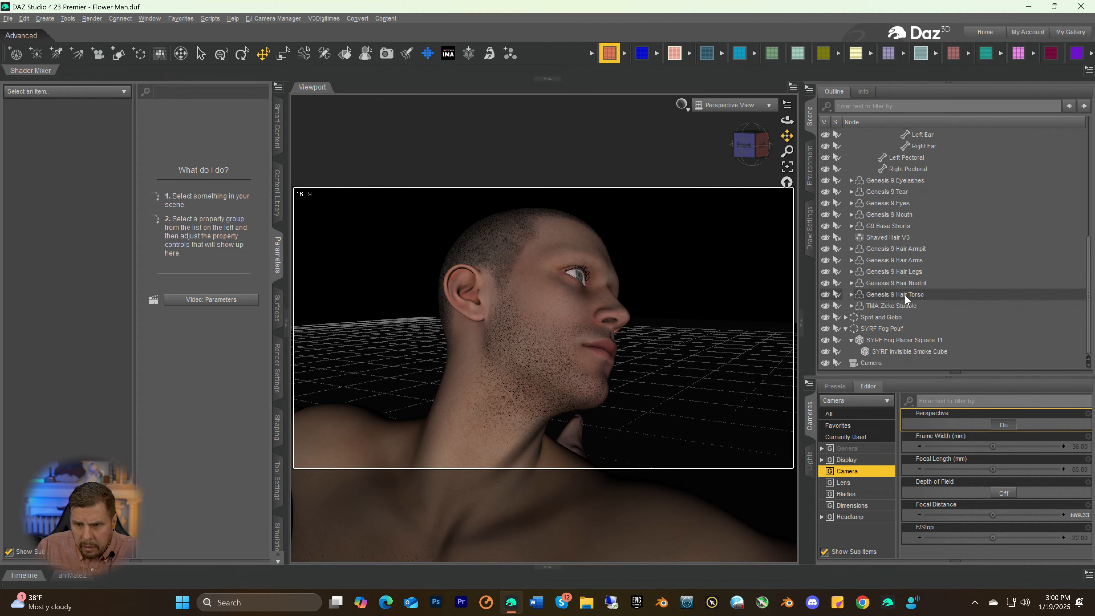
pyautogui.click(887, 307)
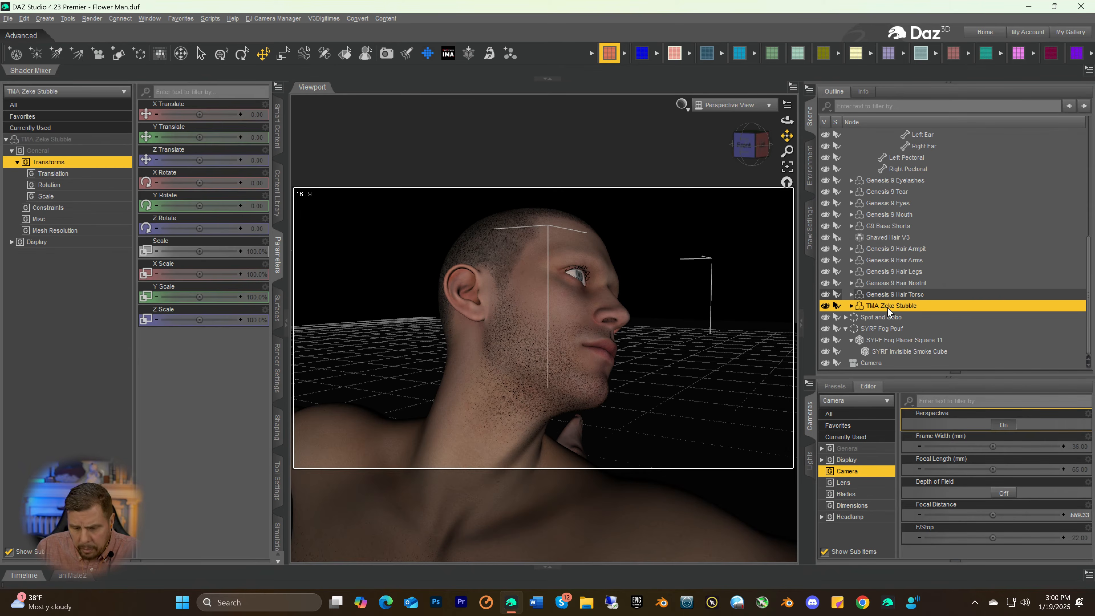
pyautogui.press('Delete')
# Add the Asher Stubble to the Genesis 9 figure, auto-fitting it as a Genesis 8 Male item with item type None
pyautogui.scroll(7, 893, 221)
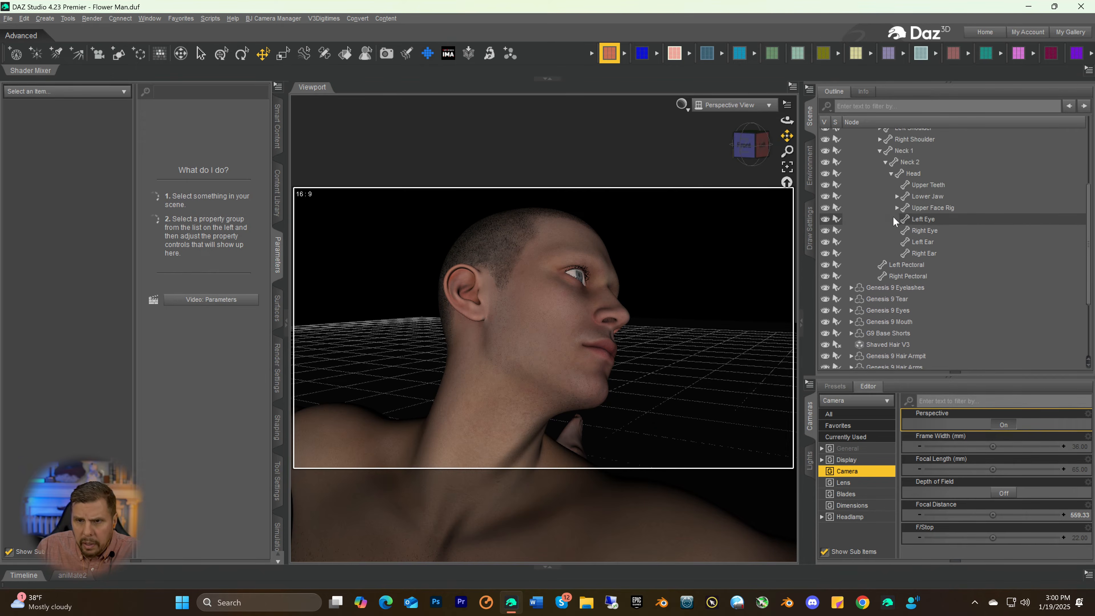
pyautogui.click(866, 182)
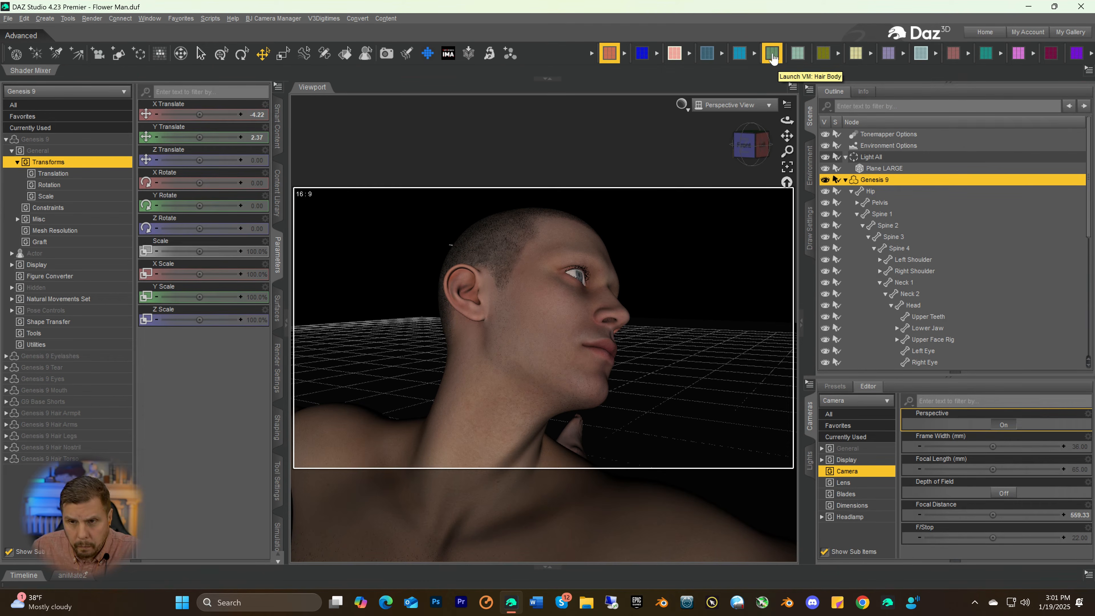
pyautogui.click(798, 53)
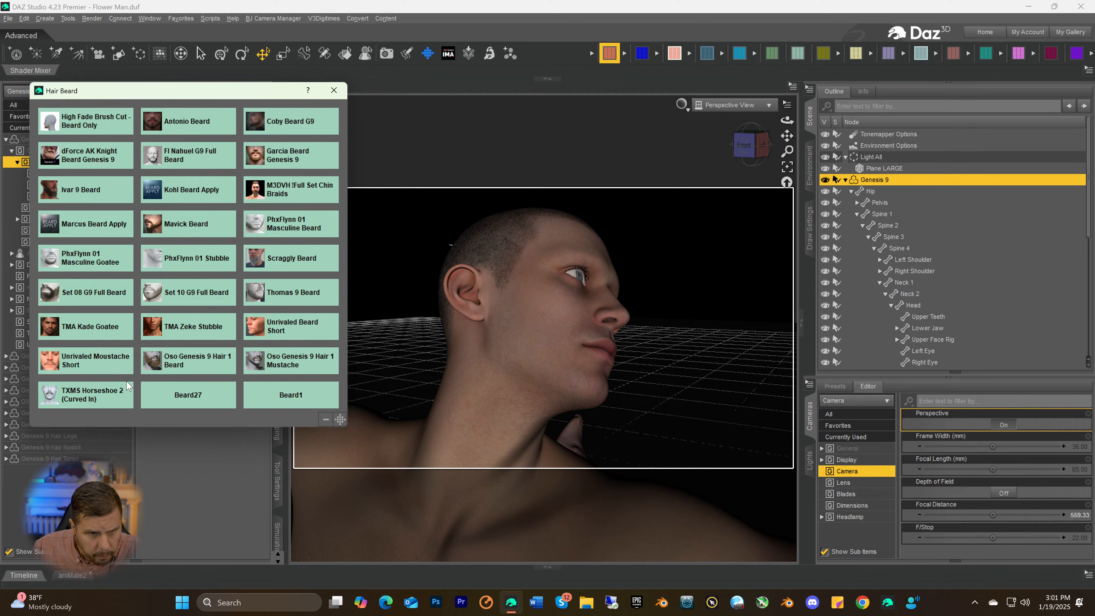
pyautogui.click(299, 398)
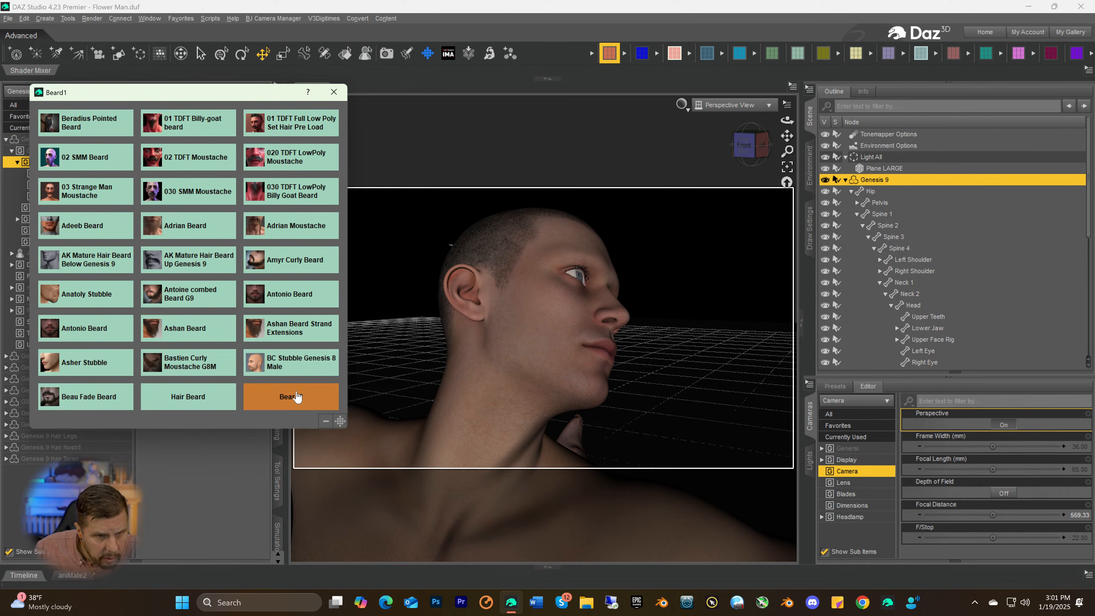
pyautogui.click(67, 365)
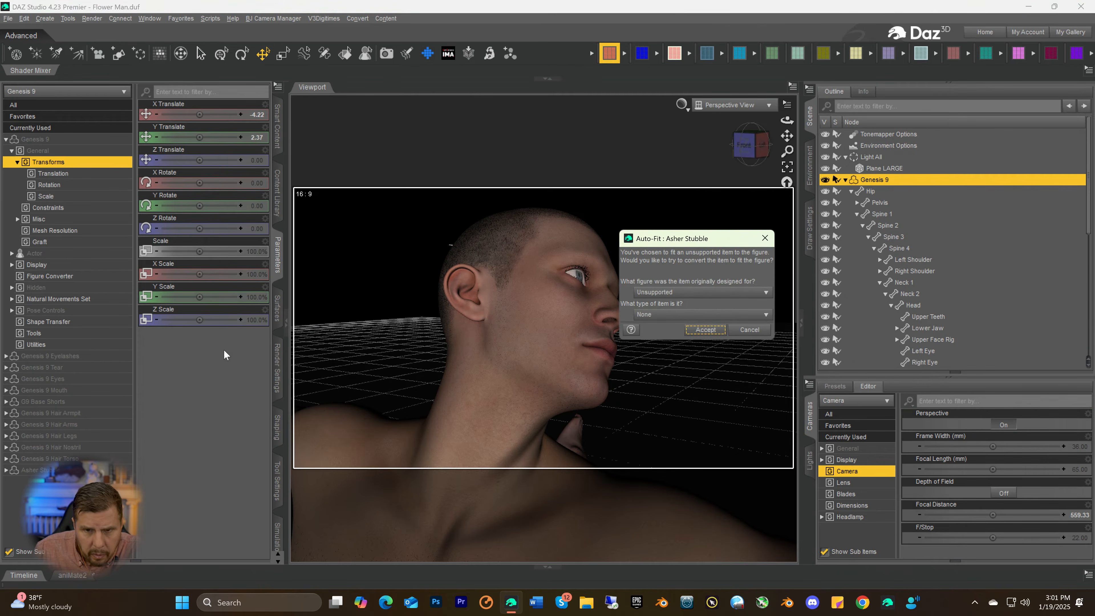
pyautogui.click(660, 293)
pyautogui.click(660, 317)
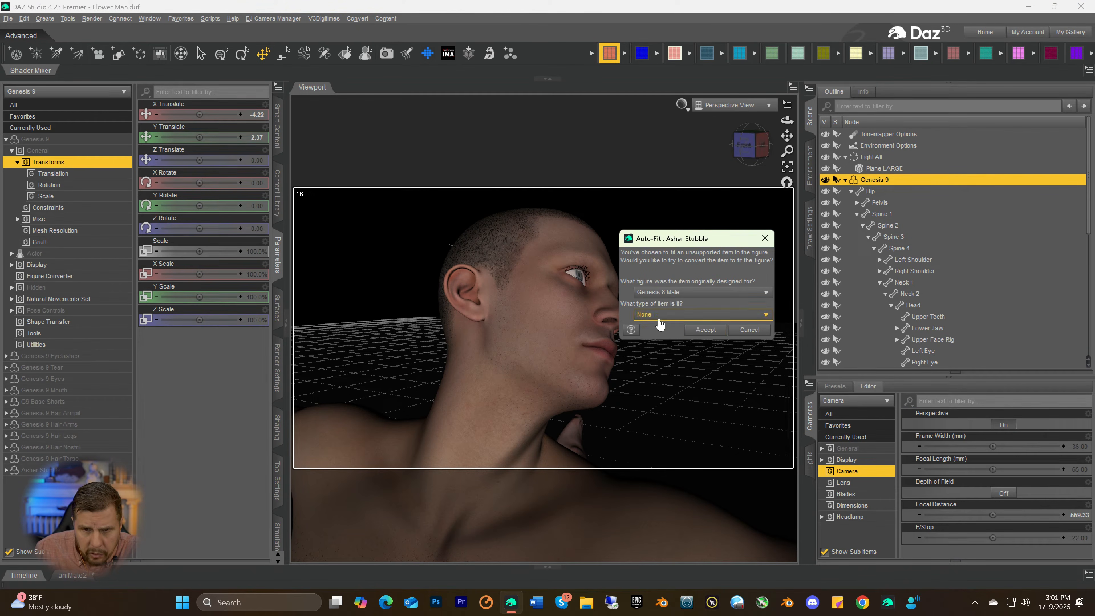
pyautogui.click(706, 329)
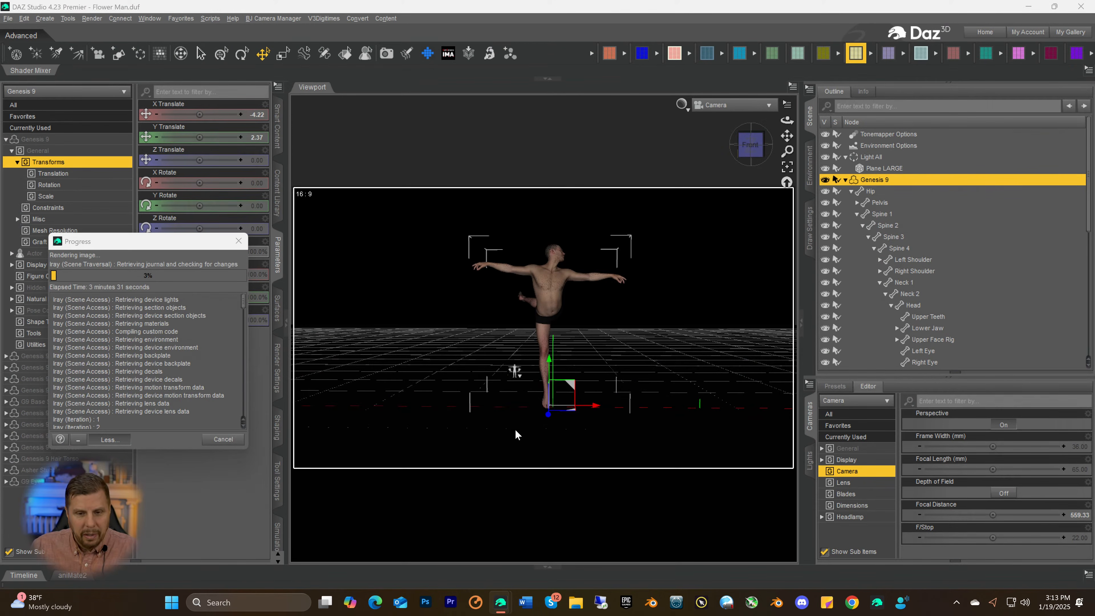
pyautogui.moveTo(500, 609)
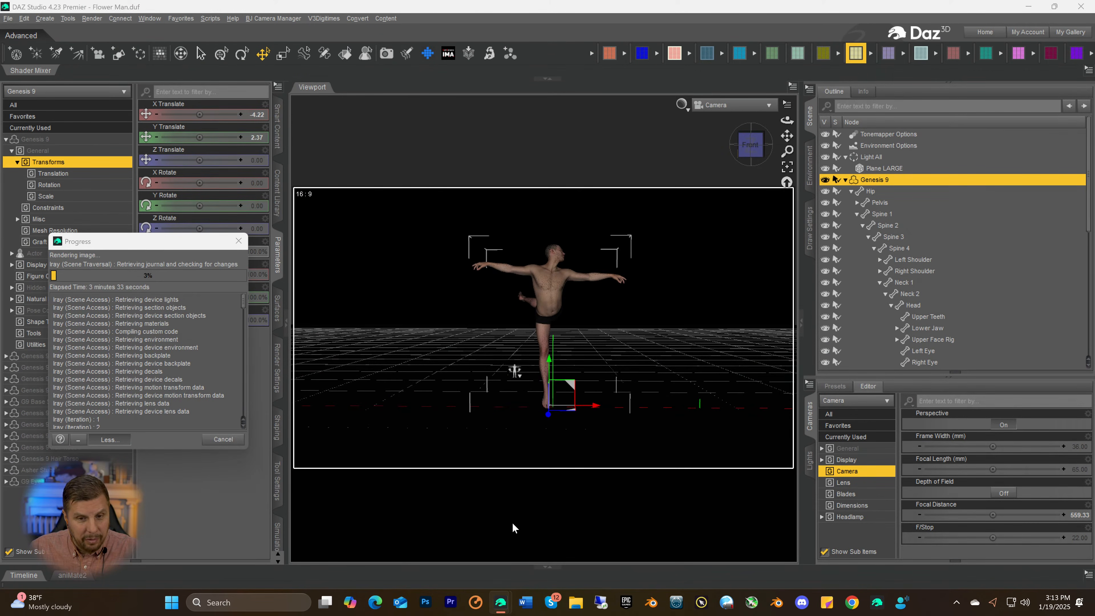
pyautogui.hotkey('alt', 'Tab')
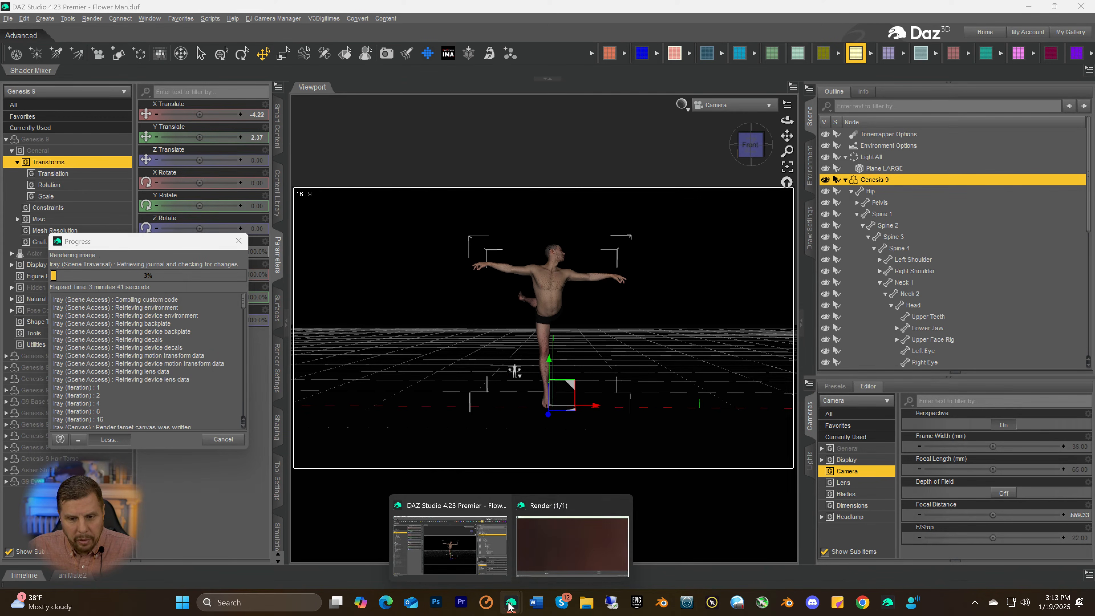
pyautogui.moveTo(557, 513)
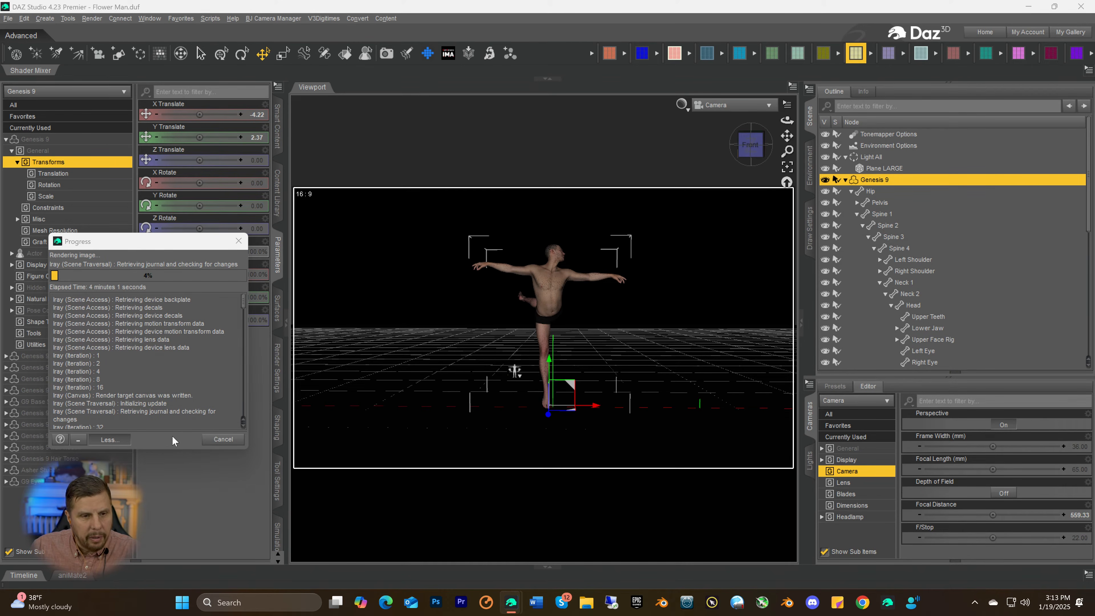
# Read the running render's iteration log and examine the head, neck and stubble in the render window
pyautogui.scroll(-5, 171, 378)
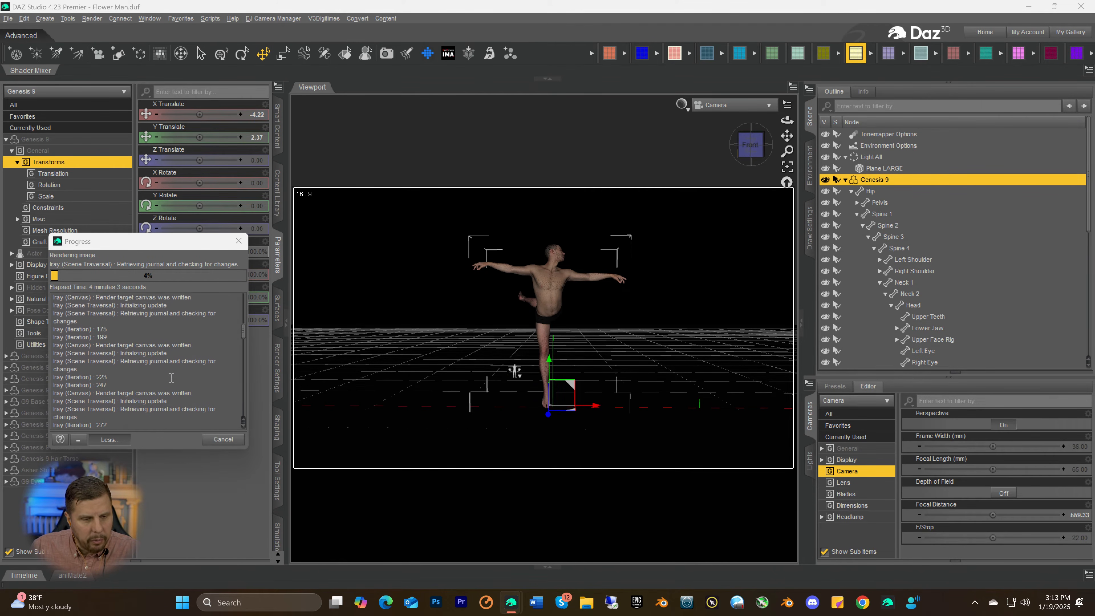
pyautogui.scroll(-5, 171, 379)
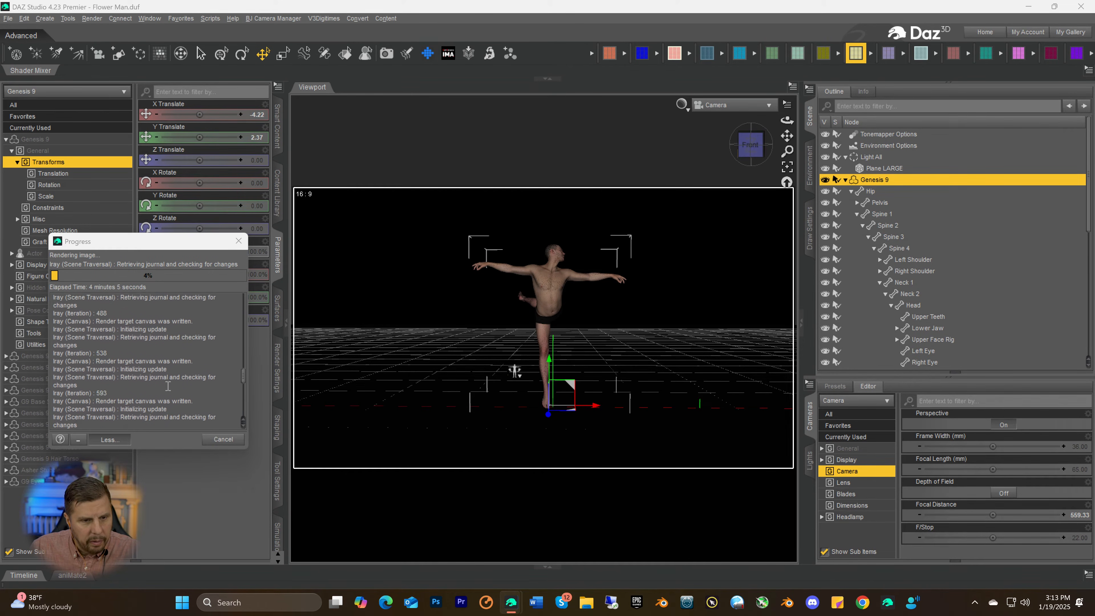
pyautogui.scroll(-4, 169, 385)
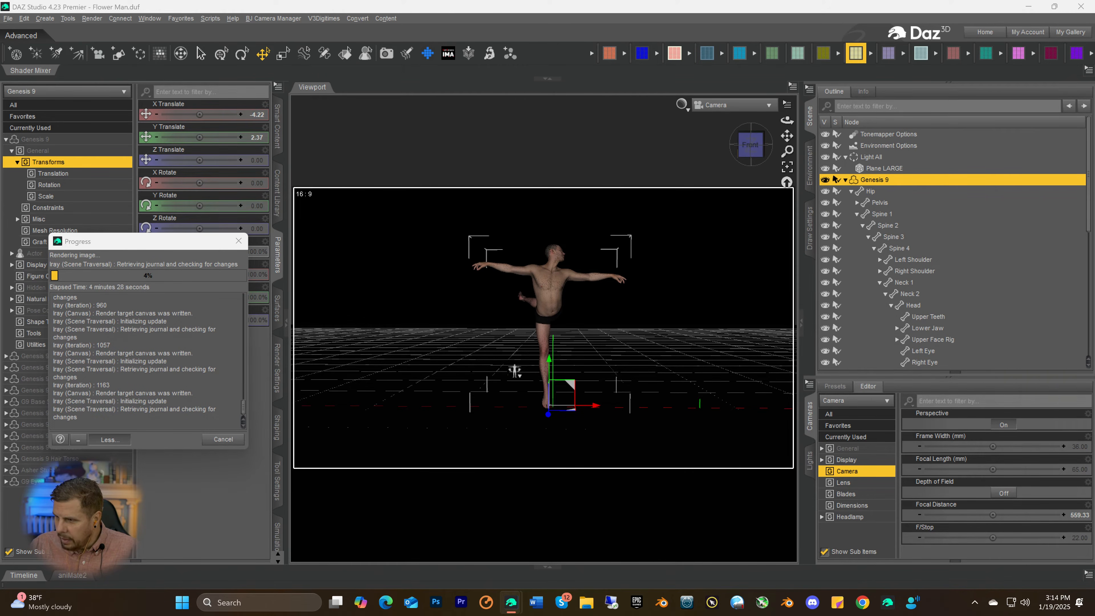
pyautogui.moveTo(1094, 183); pyautogui.dragTo(450, 90)
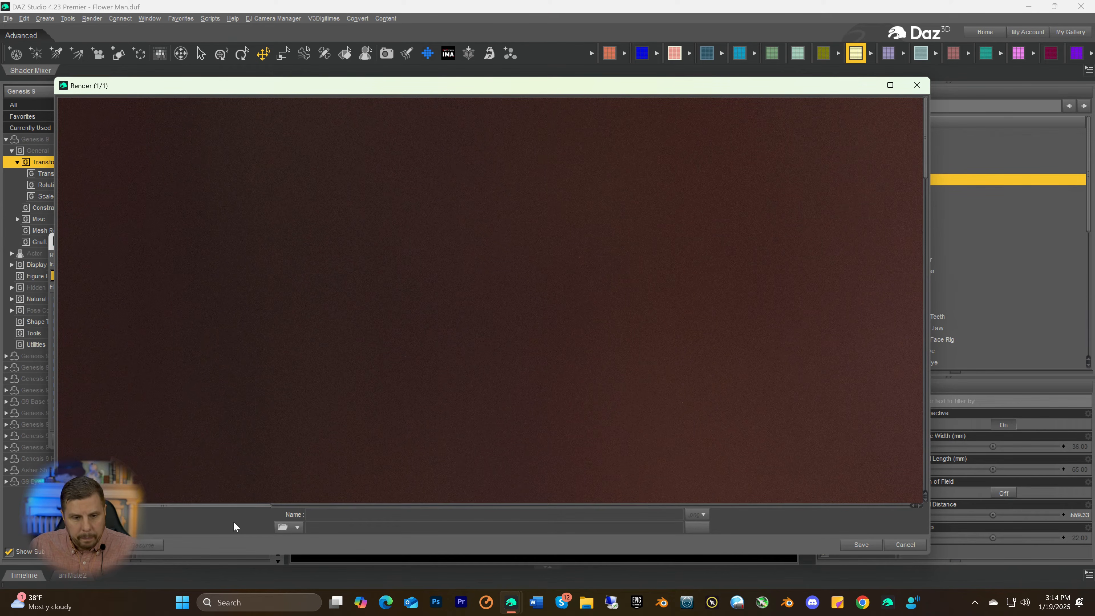
pyautogui.moveTo(254, 505); pyautogui.dragTo(548, 496)
pyautogui.scroll(-5, 656, 357)
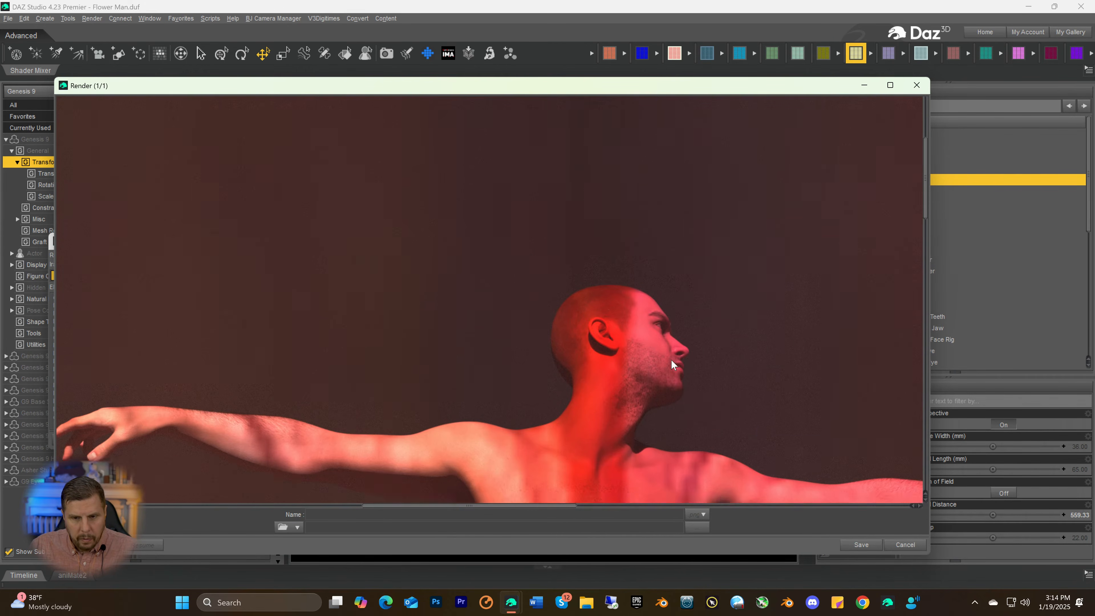
pyautogui.scroll(-2, 690, 371)
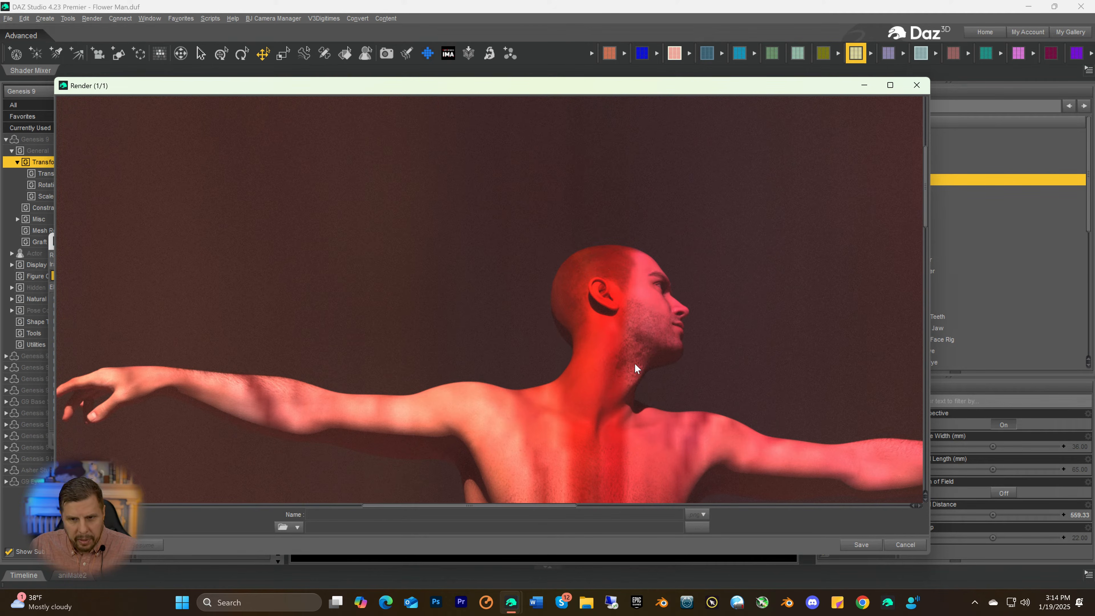
pyautogui.scroll(-3, 632, 355)
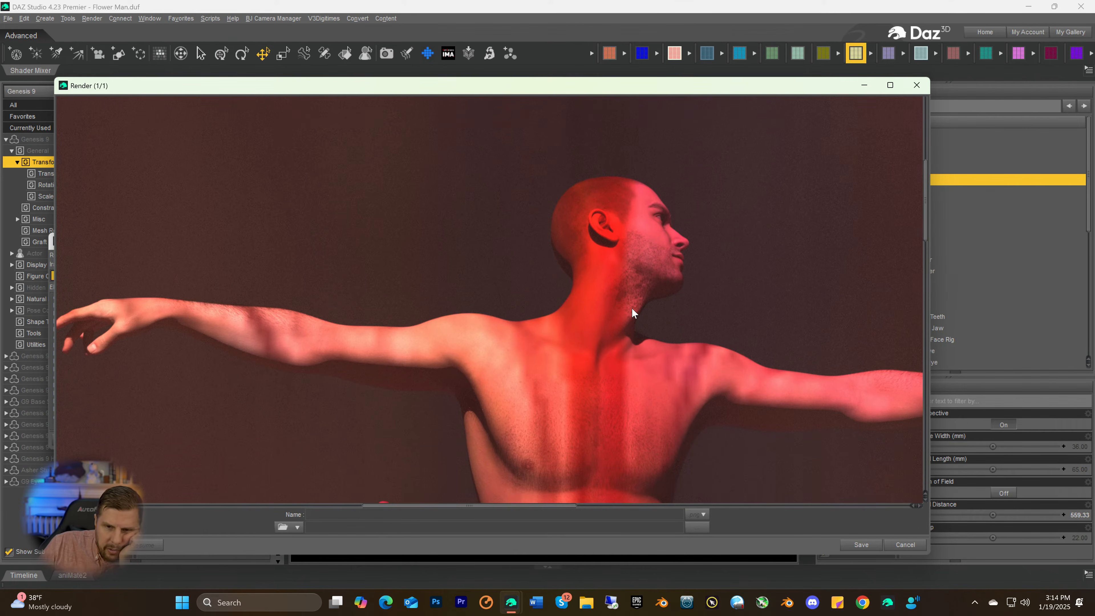
pyautogui.scroll(3, 632, 307)
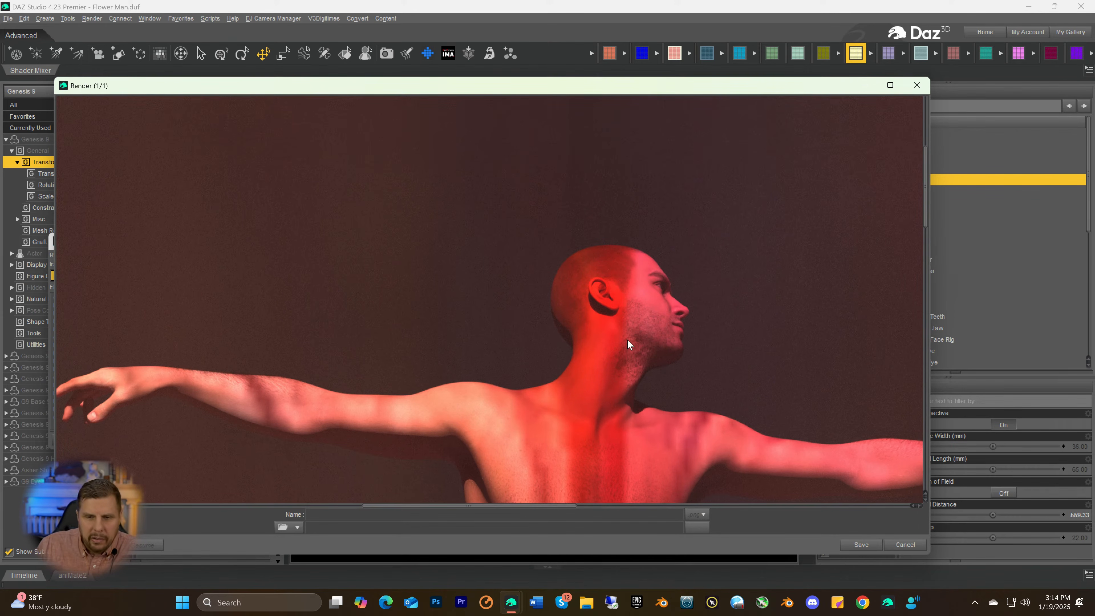
pyautogui.scroll(-1, 627, 339)
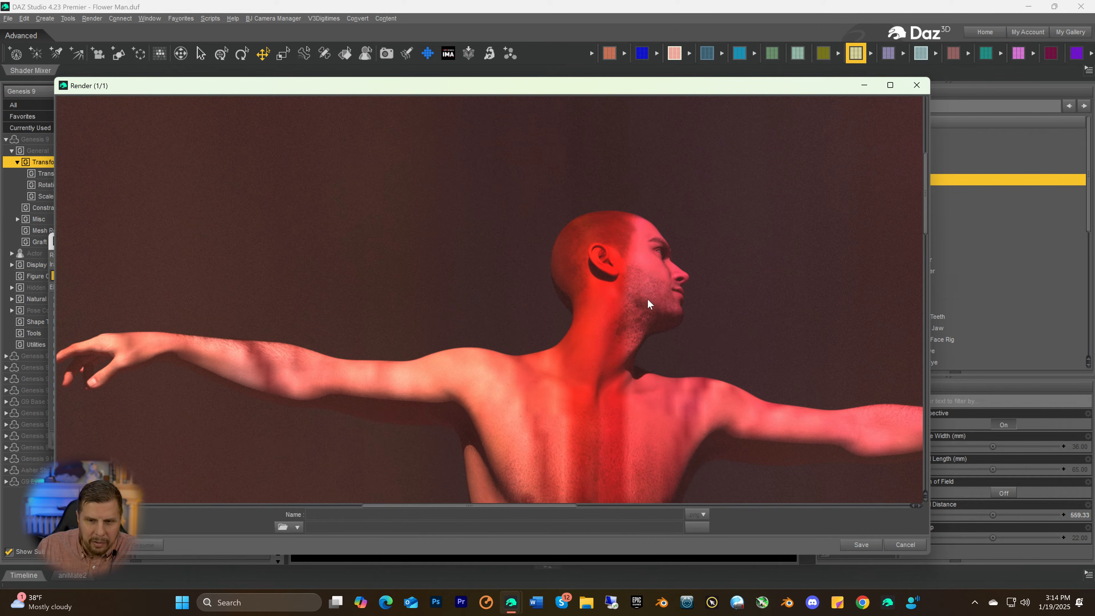
# Stop the running render and dismiss its window without saving the image
pyautogui.click(902, 544)
pyautogui.click(467, 331)
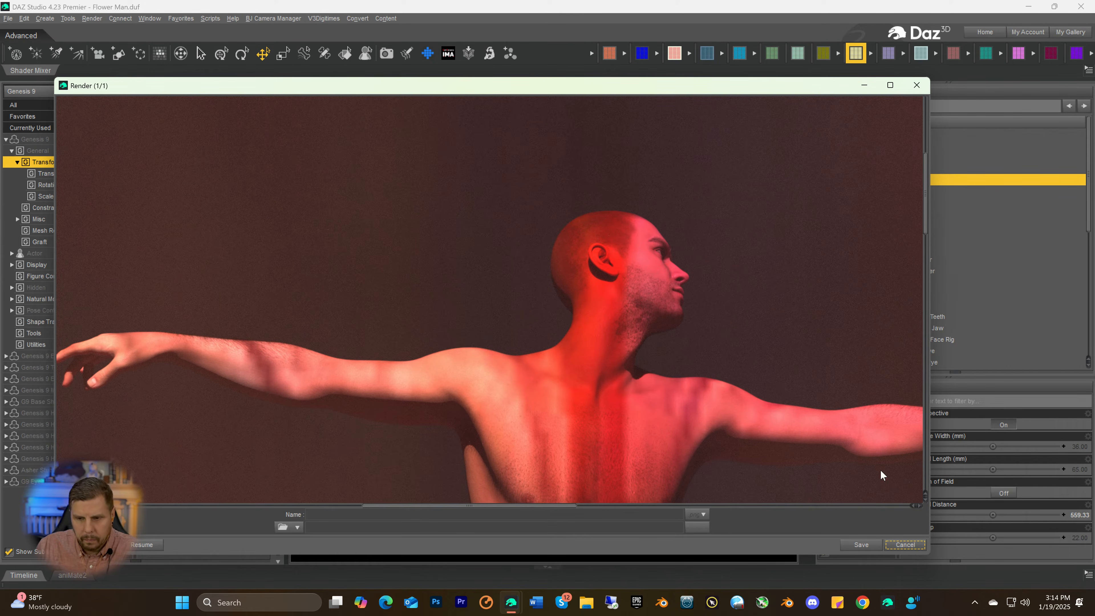
pyautogui.click(905, 545)
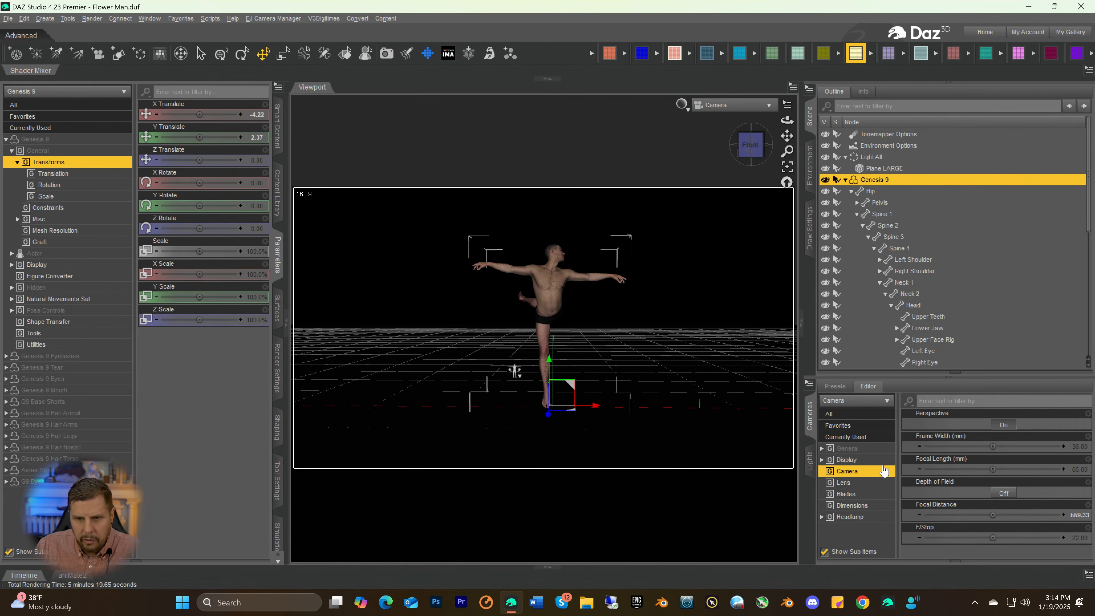
# Set the viewport to Perspective View, frame the figure's face and neck, and turn on the Iray preview
pyautogui.click(739, 106)
pyautogui.click(728, 128)
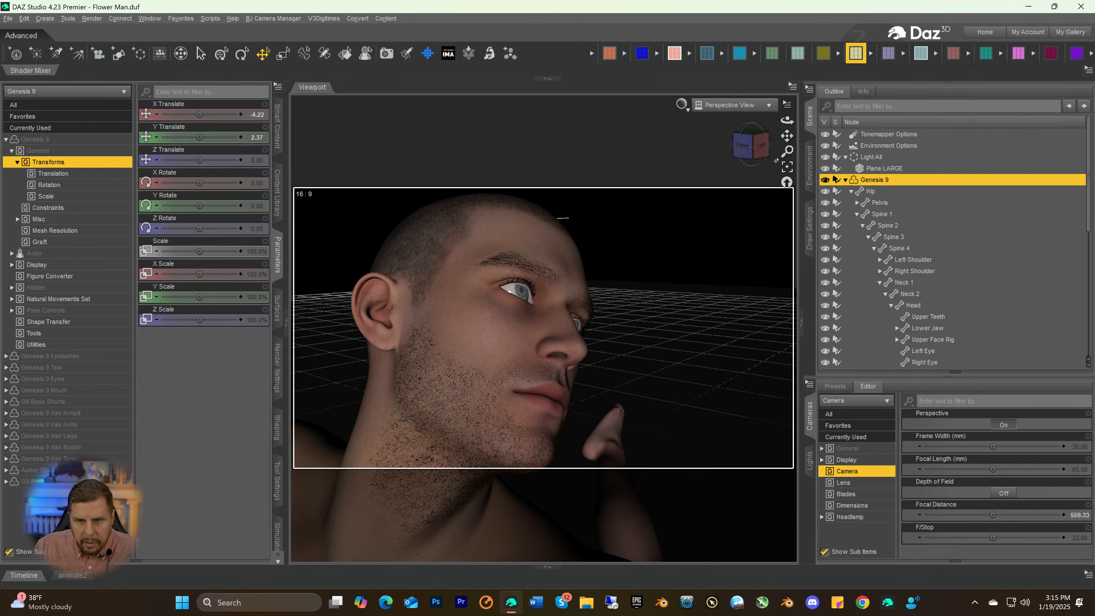
pyautogui.moveTo(787, 136); pyautogui.dragTo(777, 134)
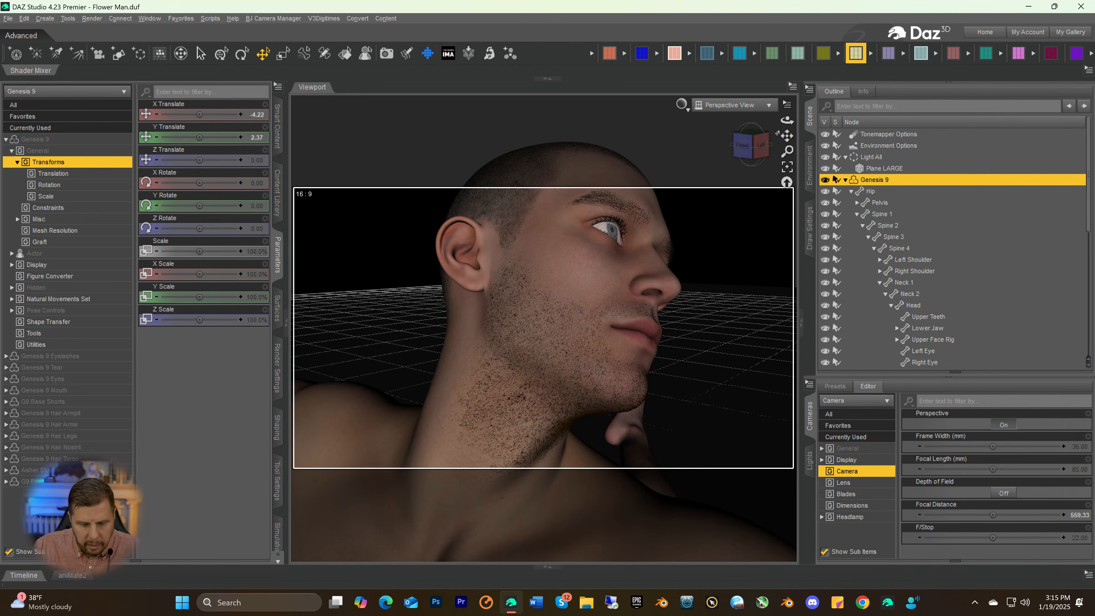
pyautogui.hotkey('ctrl', 'r')
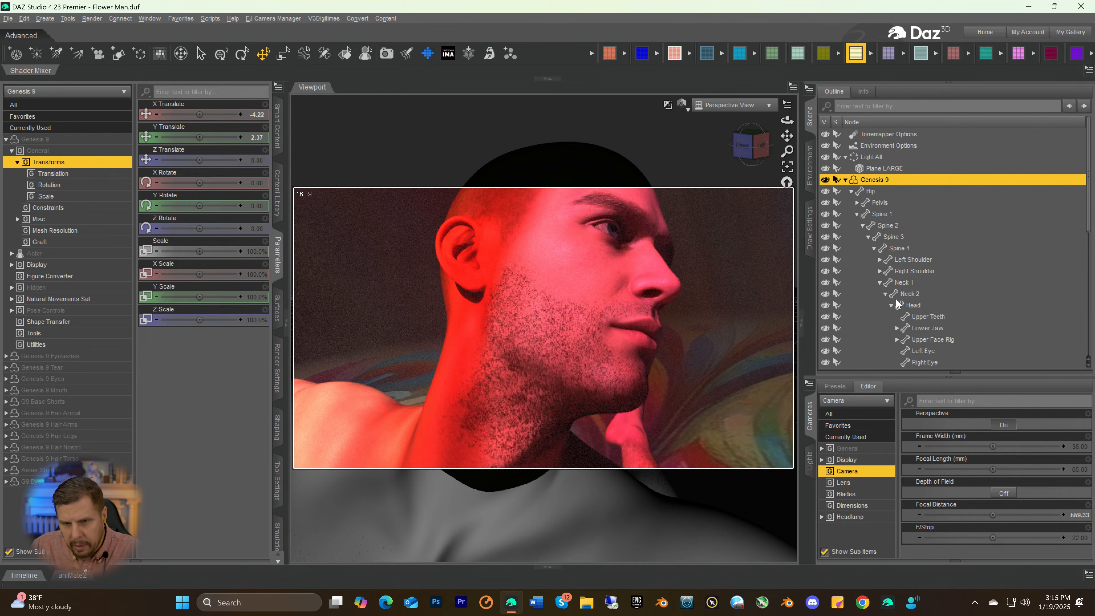
# Delete the Asher Stubble from the Genesis 9 figure
pyautogui.scroll(-3, 897, 298)
pyautogui.scroll(-5, 913, 304)
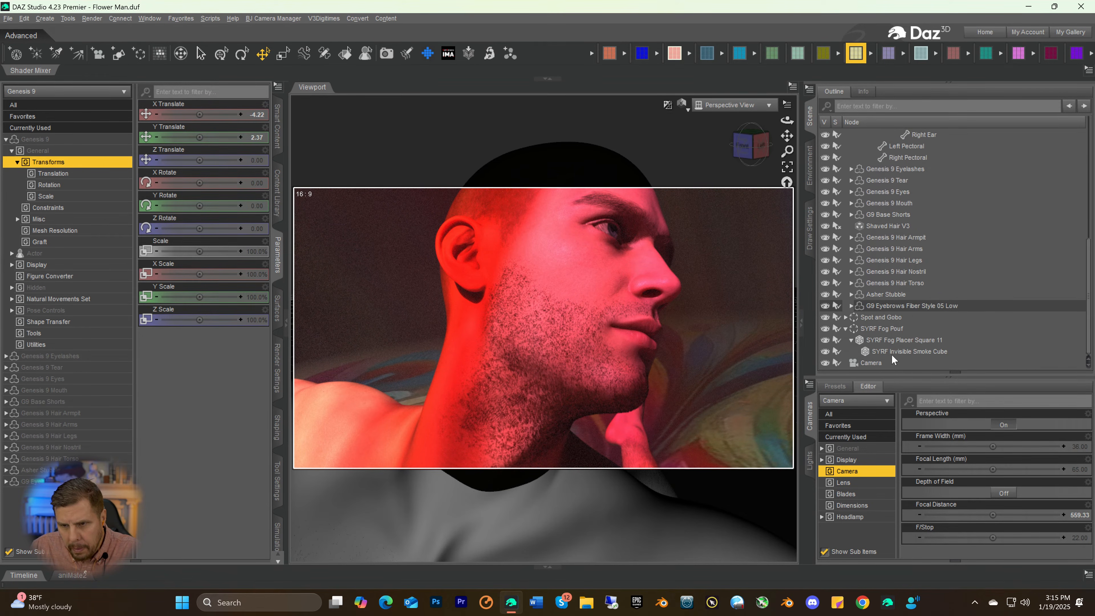
pyautogui.scroll(6, 896, 321)
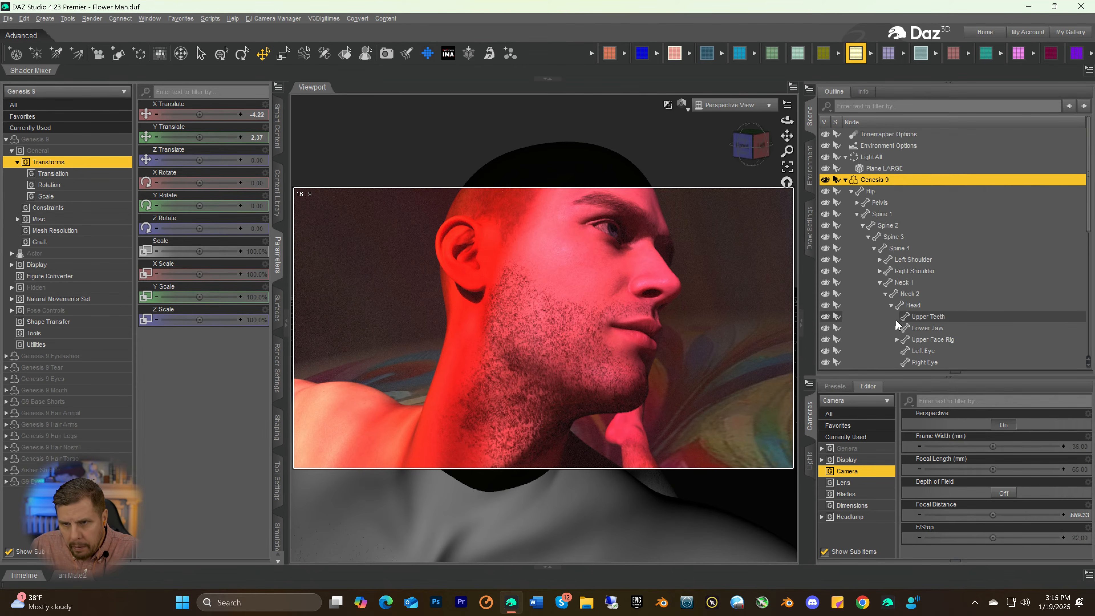
pyautogui.scroll(-4, 896, 320)
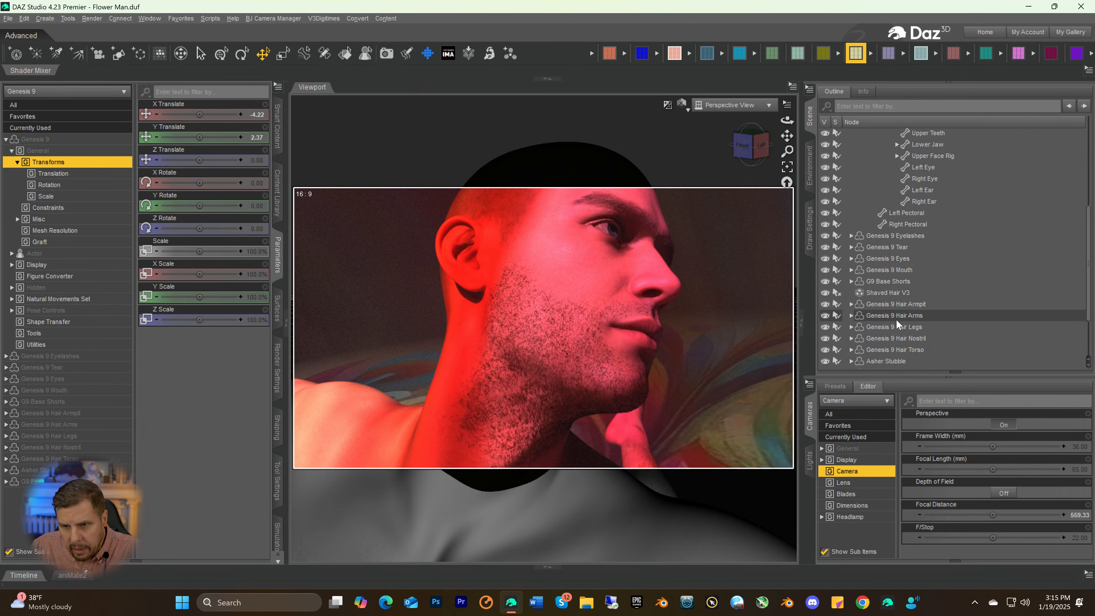
pyautogui.click(884, 281)
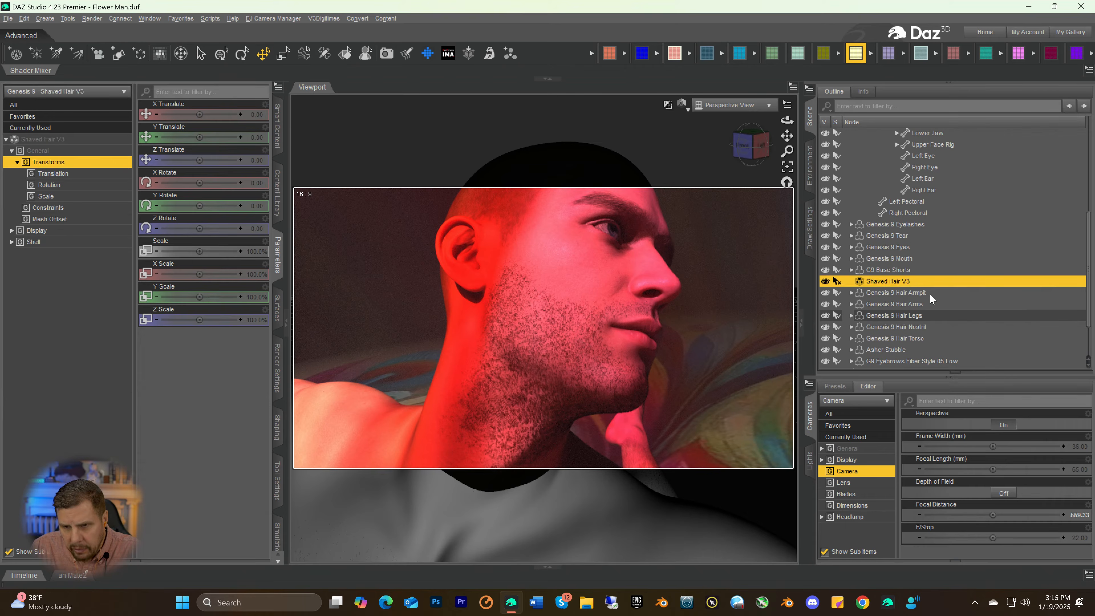
pyautogui.scroll(-1, 925, 296)
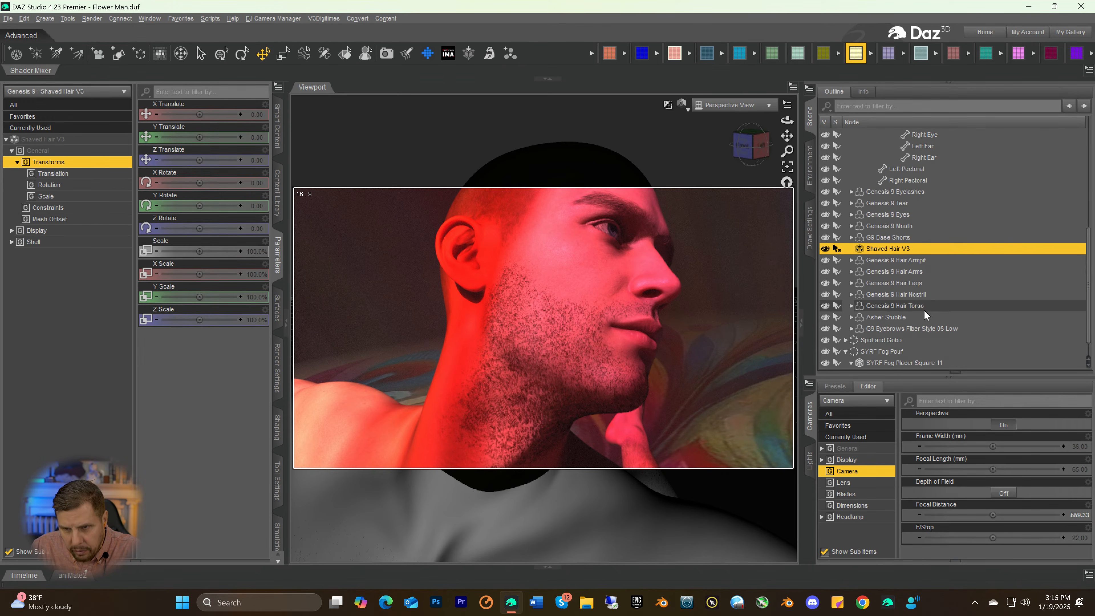
pyautogui.click(875, 319)
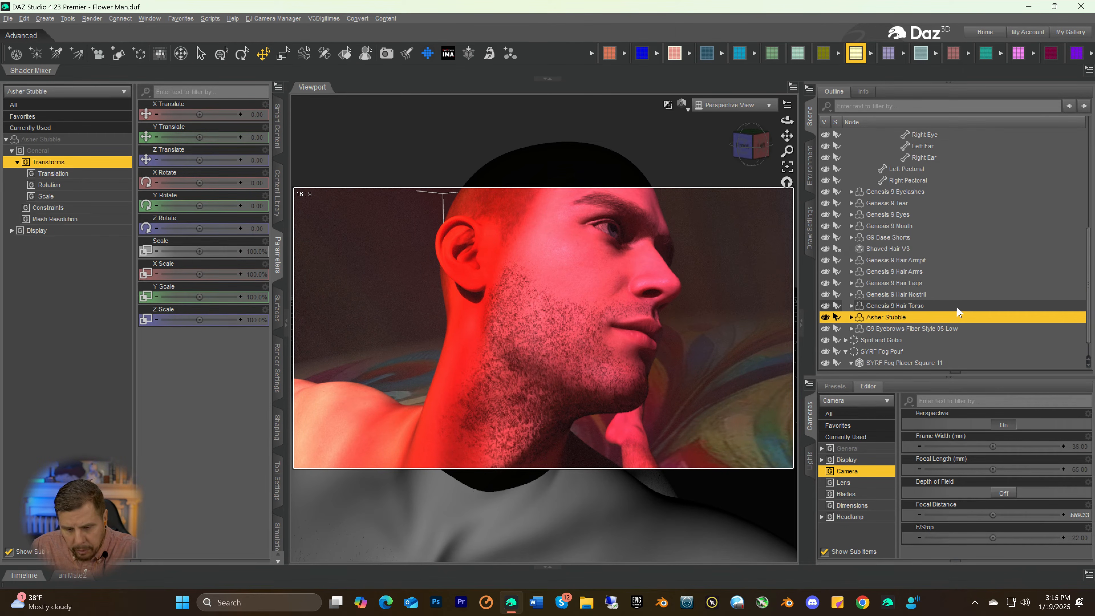
pyautogui.press('Delete')
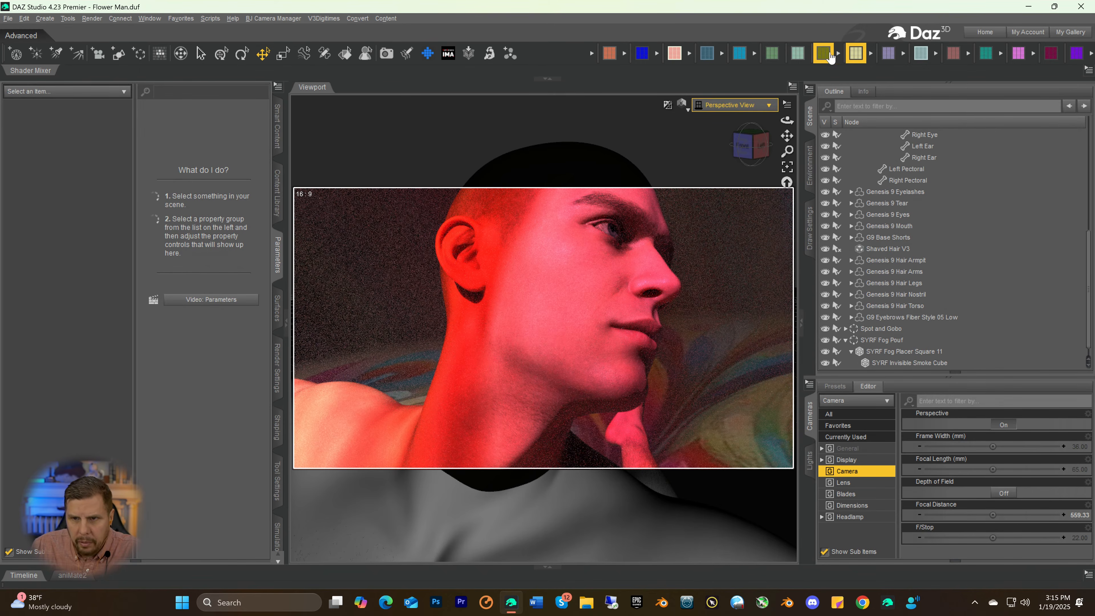
# Try the CC Zophael Beard on the Genesis 9 figure, auto-fitting it as a Genesis 8 Male item with item type None
pyautogui.scroll(6, 874, 146)
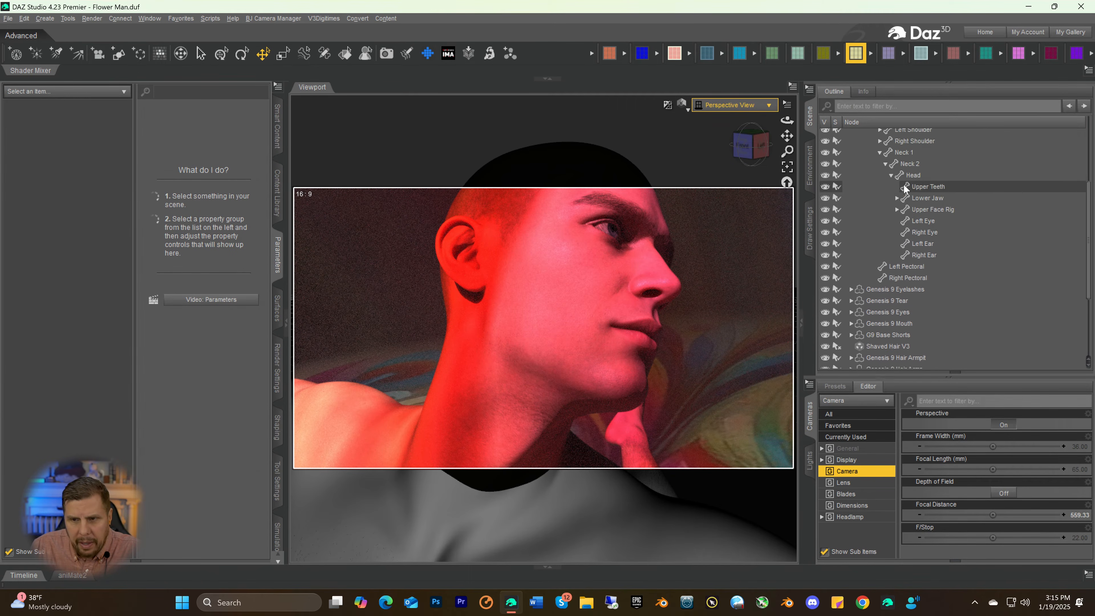
pyautogui.click(870, 148)
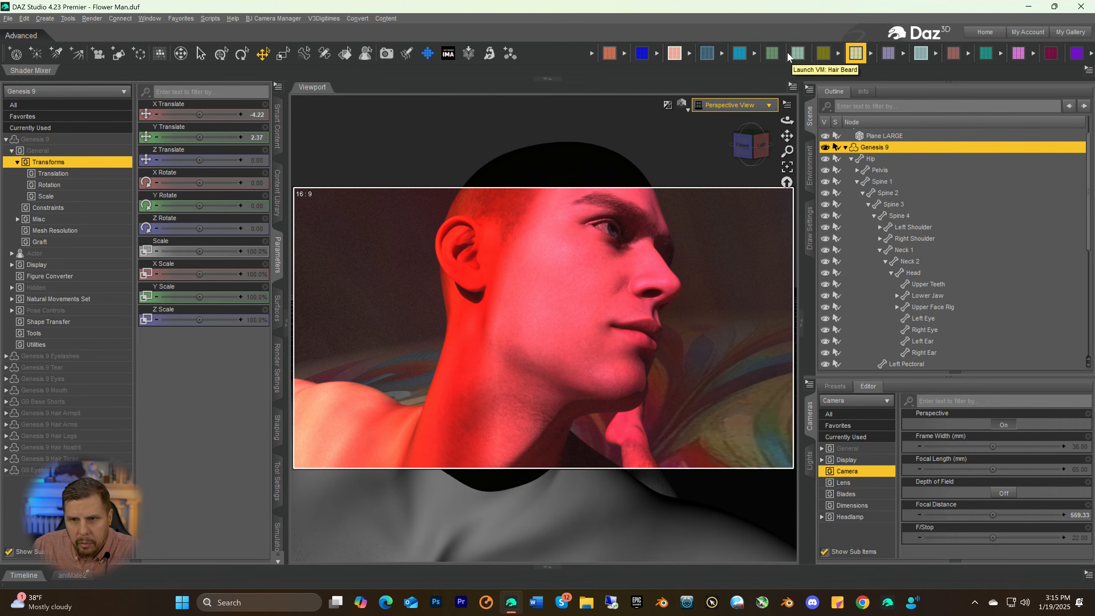
pyautogui.click(796, 59)
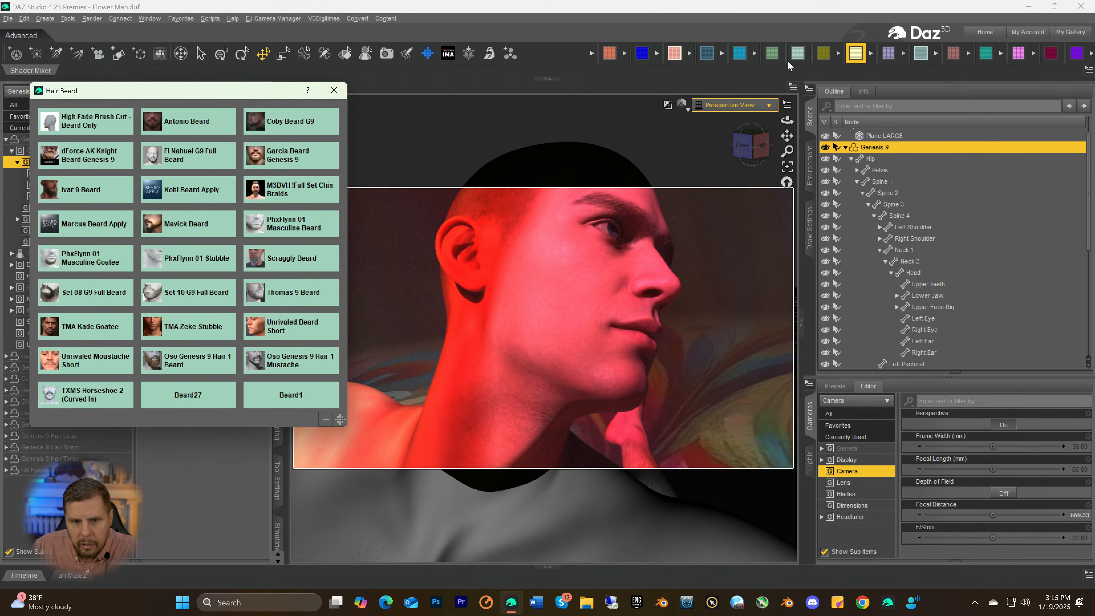
pyautogui.click(320, 394)
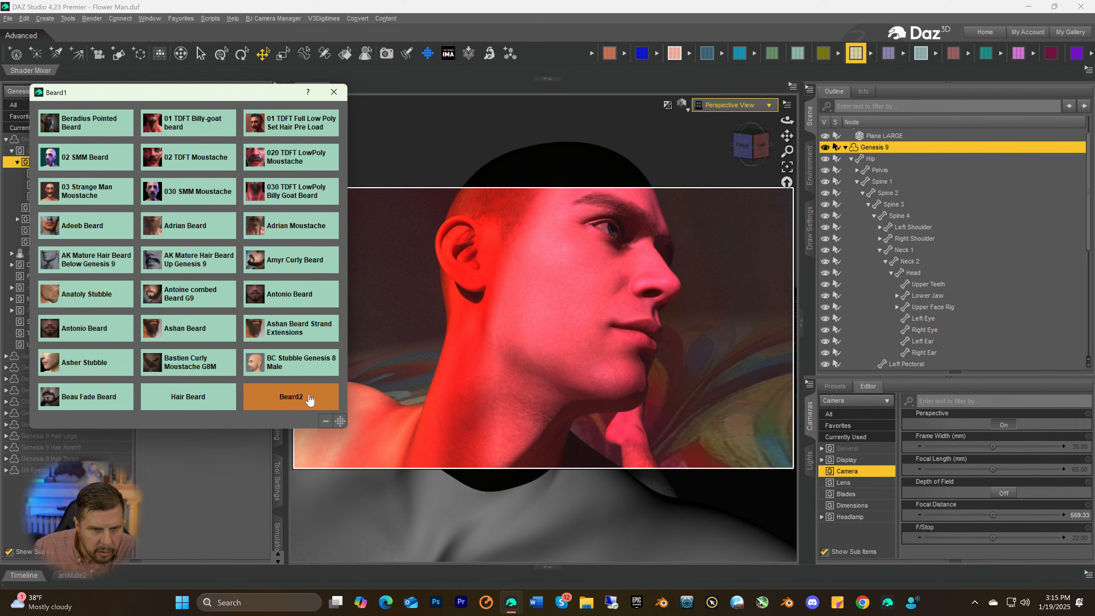
pyautogui.click(311, 396)
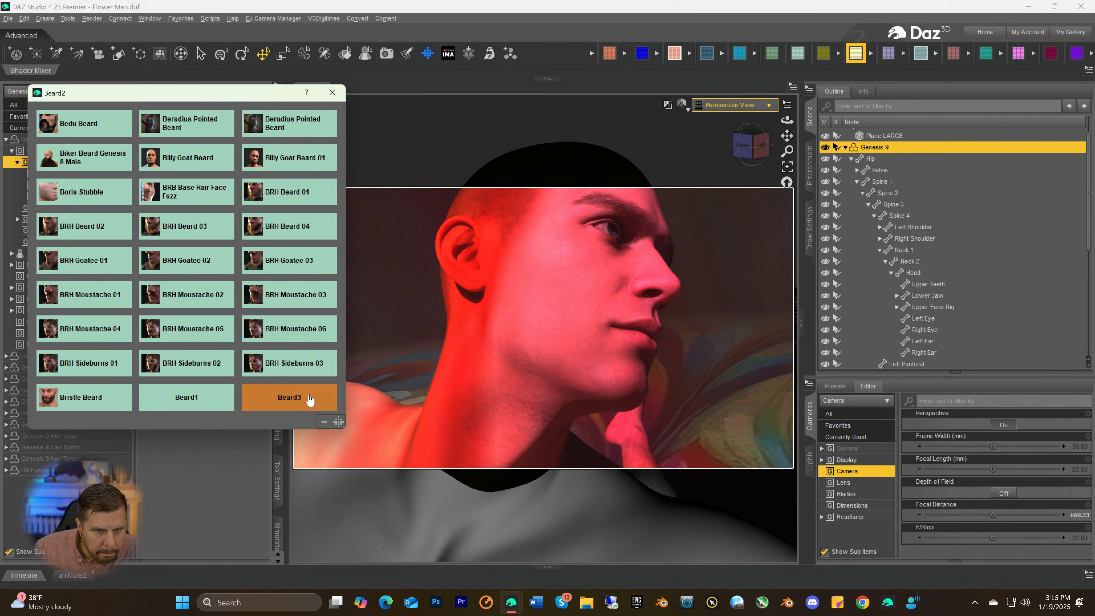
pyautogui.click(310, 400)
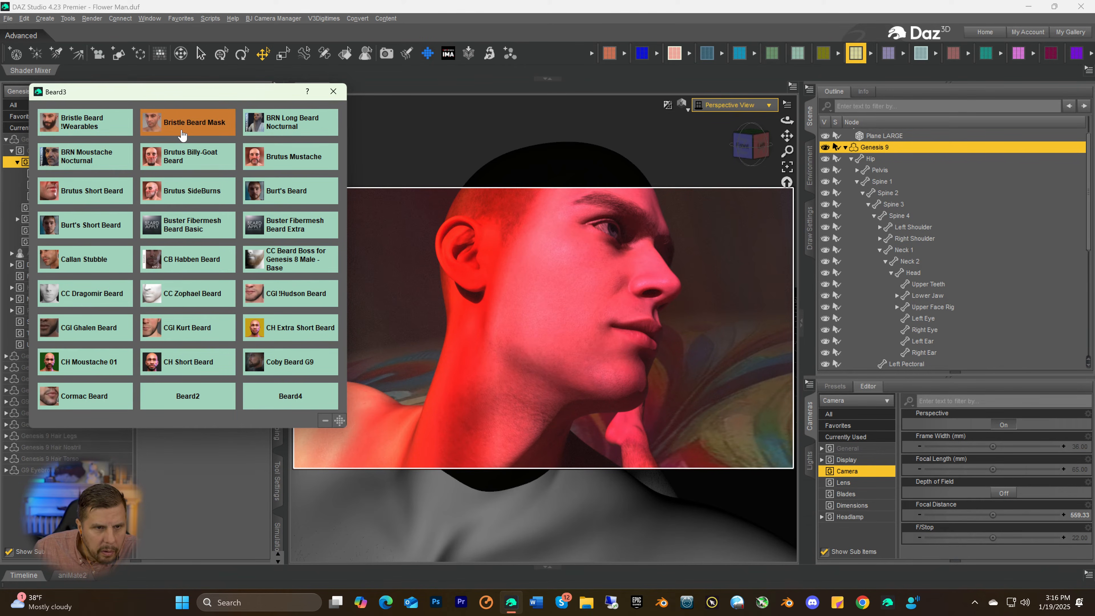
pyautogui.click(289, 401)
pyautogui.click(187, 398)
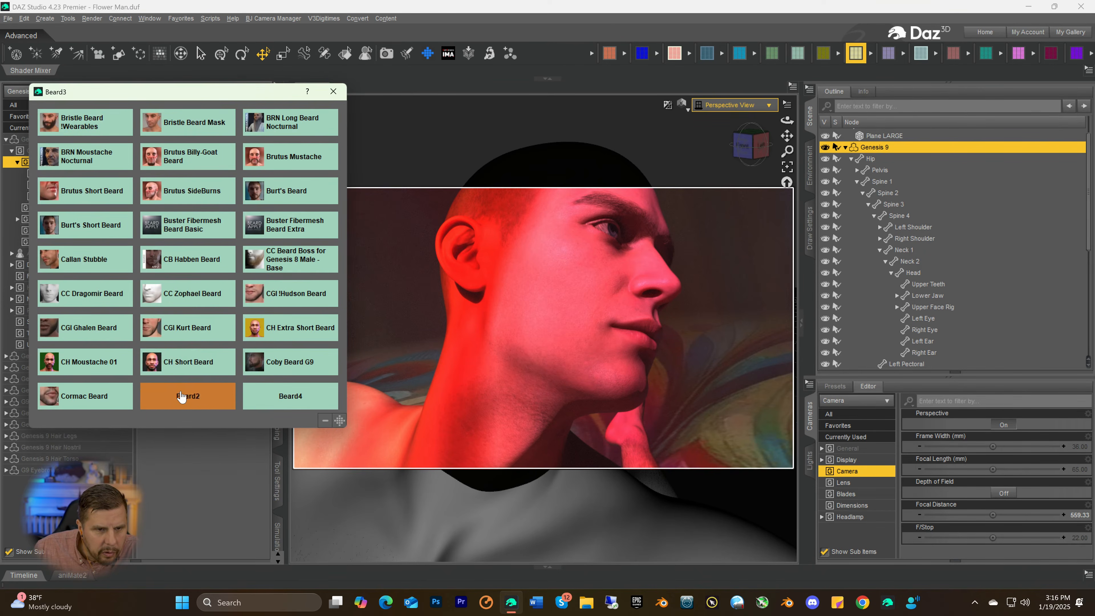
pyautogui.click(189, 301)
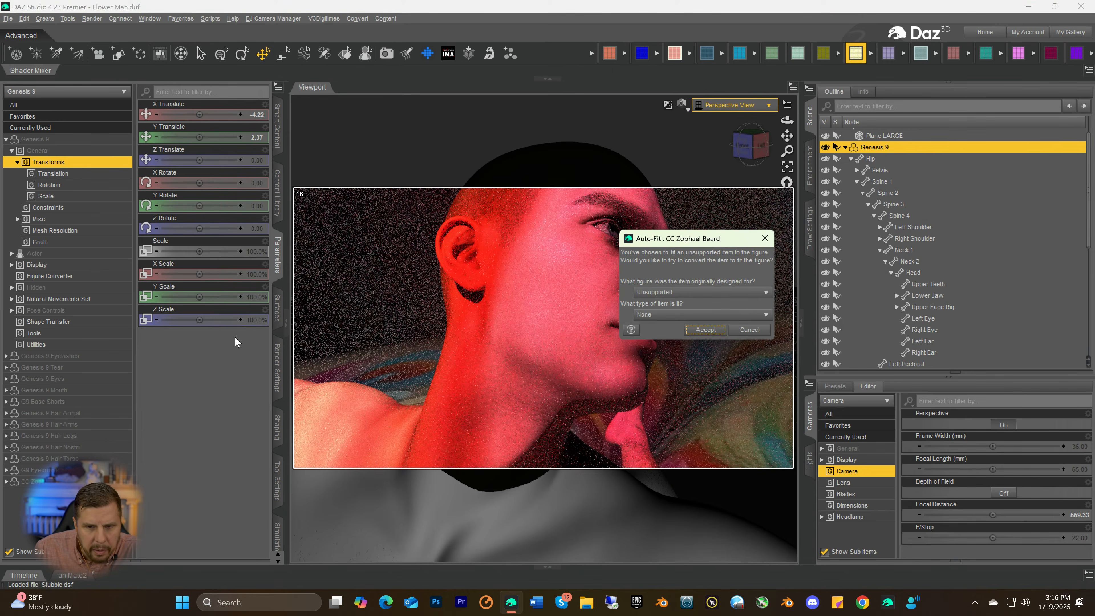
pyautogui.click(649, 293)
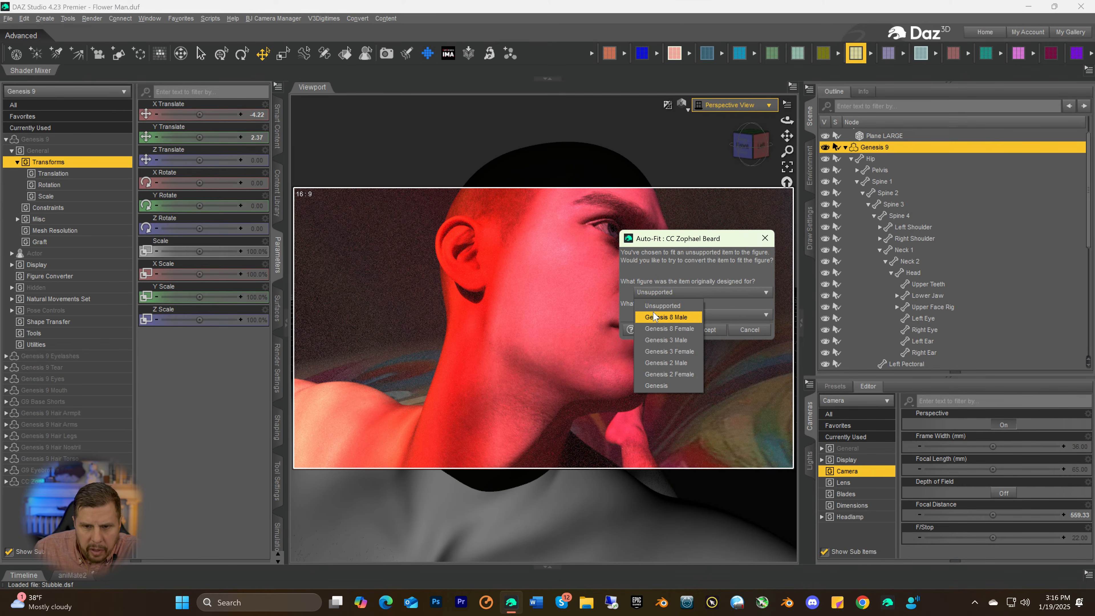
pyautogui.click(673, 315)
pyautogui.click(694, 331)
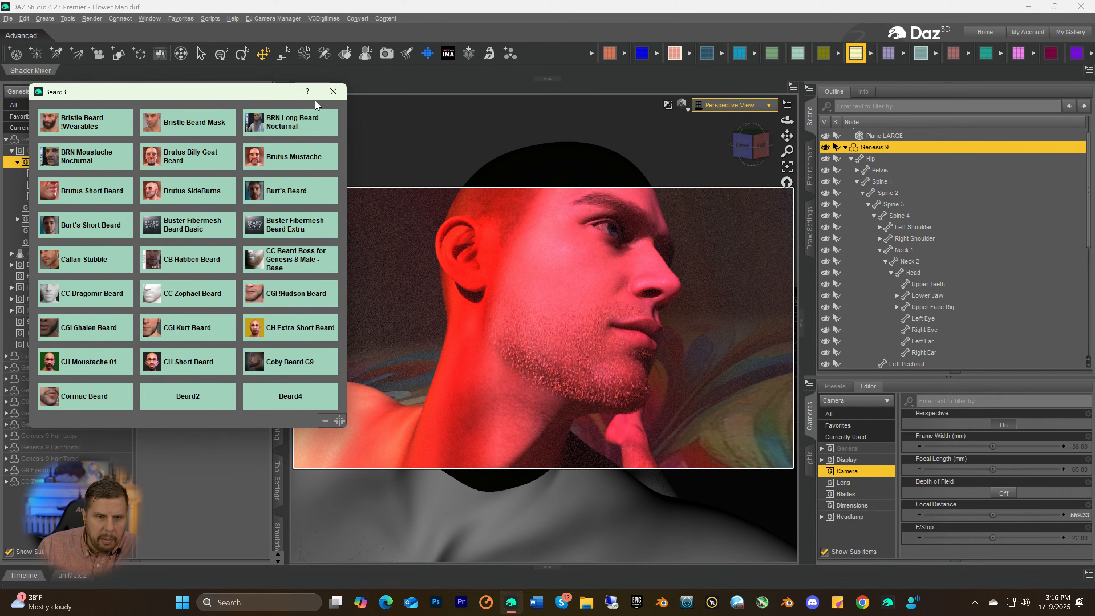
pyautogui.click(334, 91)
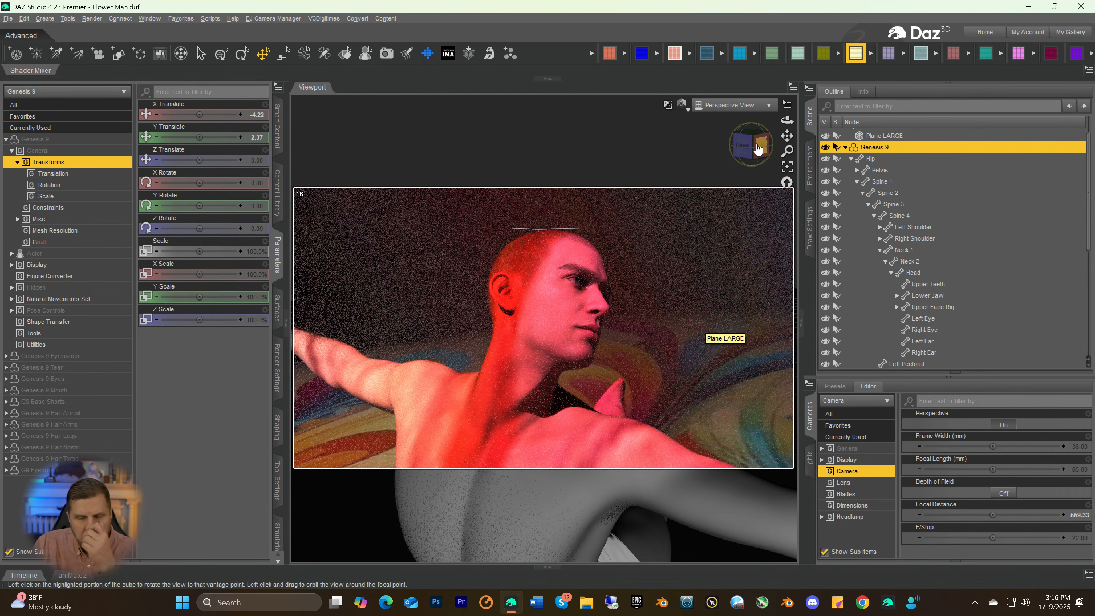
# Add the PhxFlynn 01 Stubble to the Genesis 9 figure and check it up close on the jaw
pyautogui.click(798, 55)
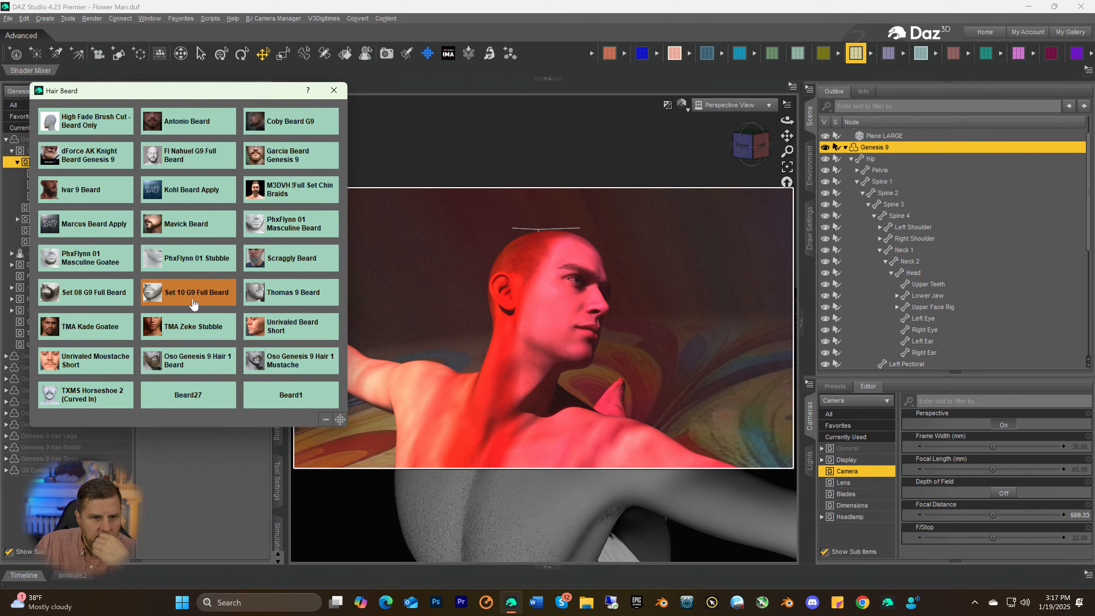
pyautogui.click(195, 264)
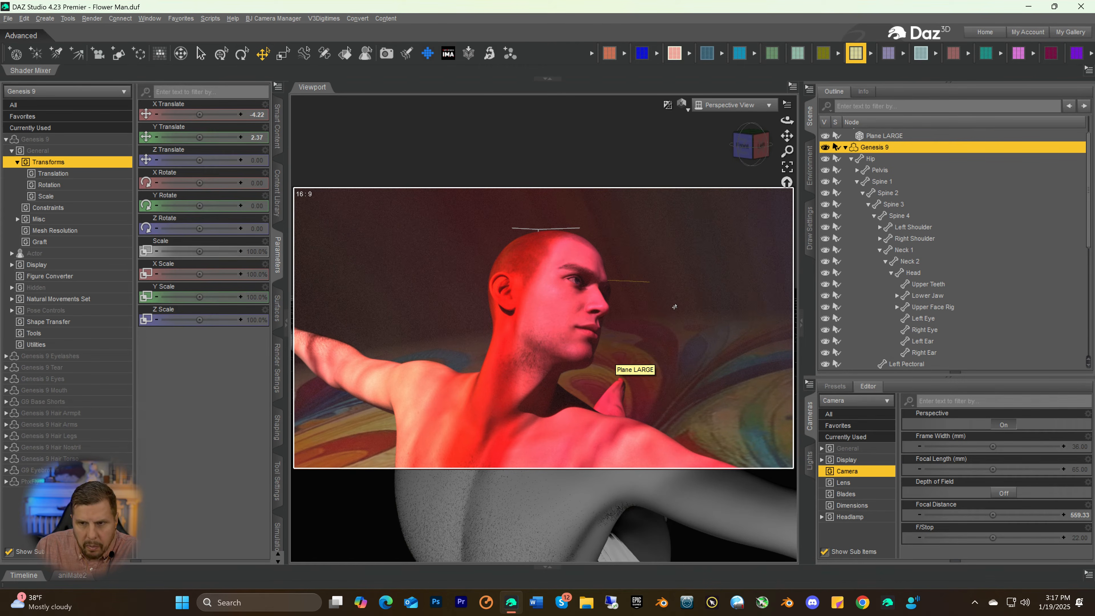
pyautogui.scroll(5, 675, 307)
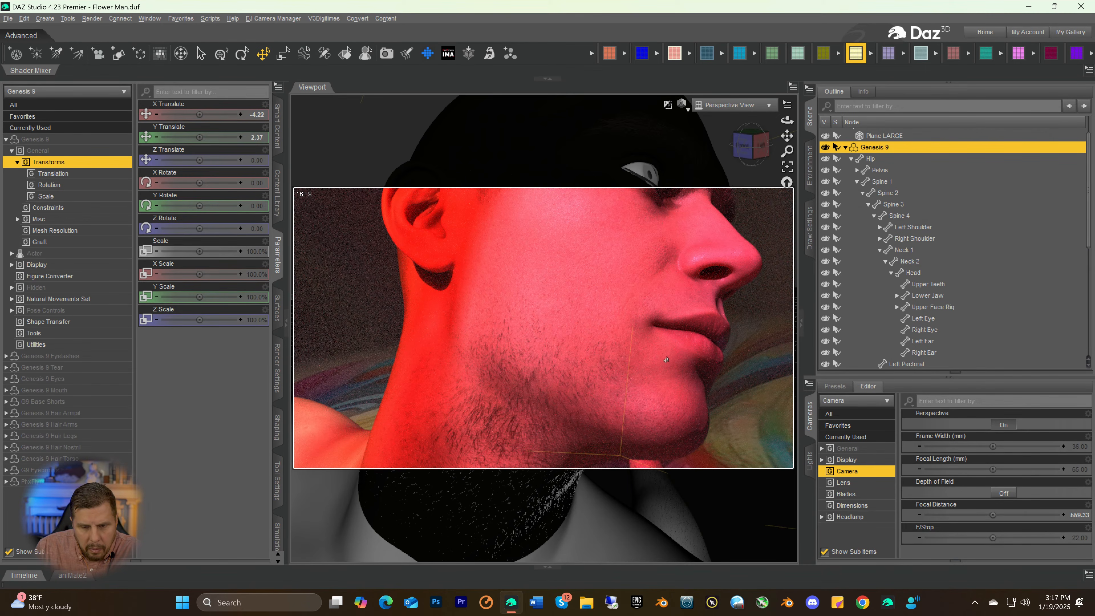
# Delete the PhxFlynn Stubble from the Genesis 9 figure
pyautogui.scroll(-5, 629, 365)
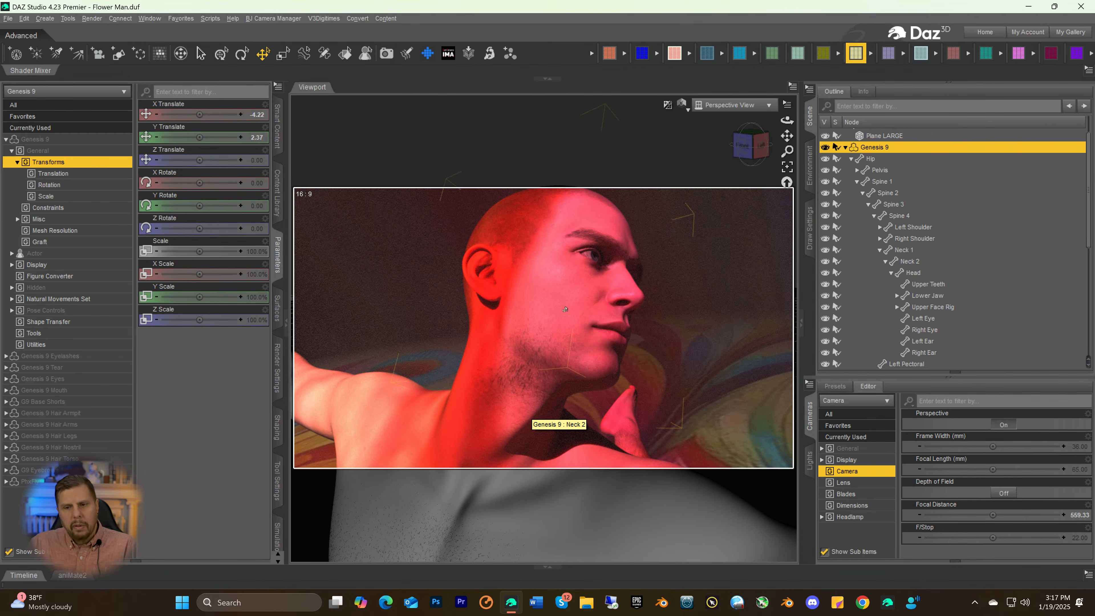
pyautogui.scroll(-5, 923, 227)
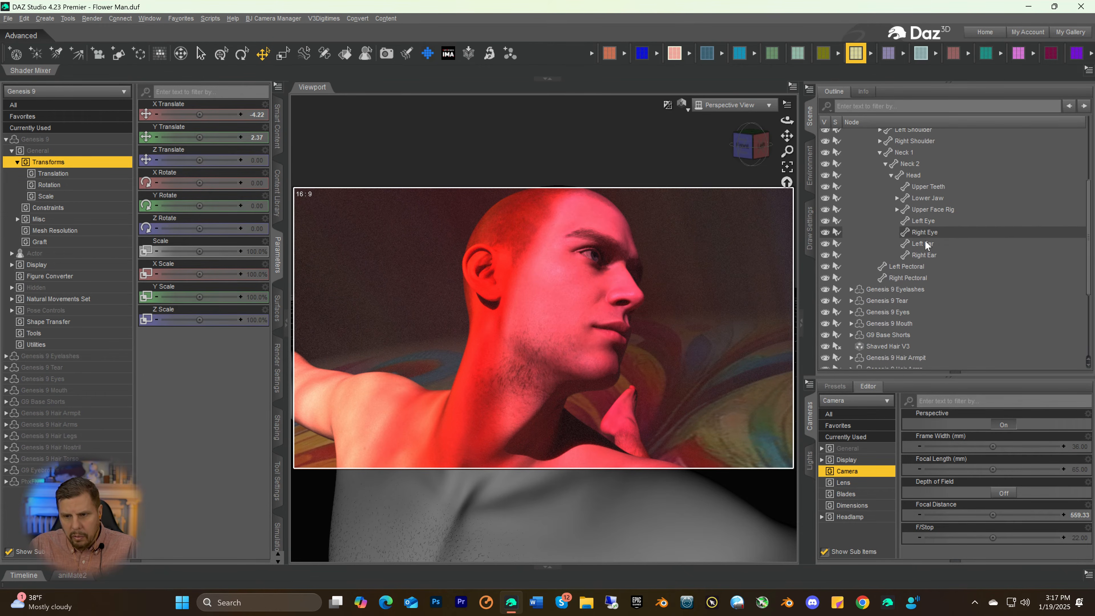
pyautogui.scroll(-1, 927, 253)
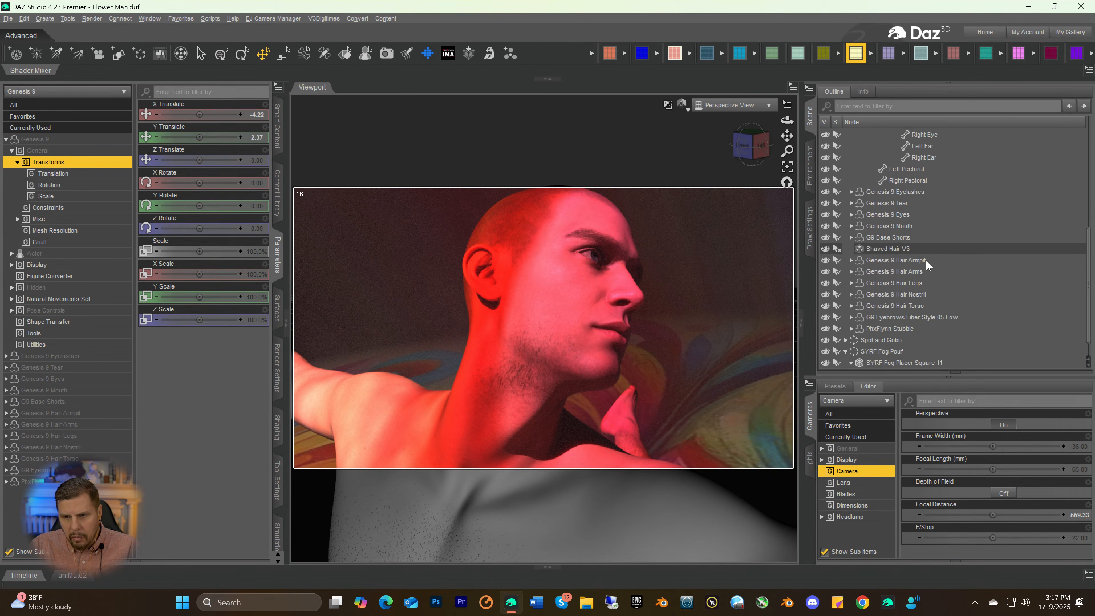
pyautogui.click(885, 330)
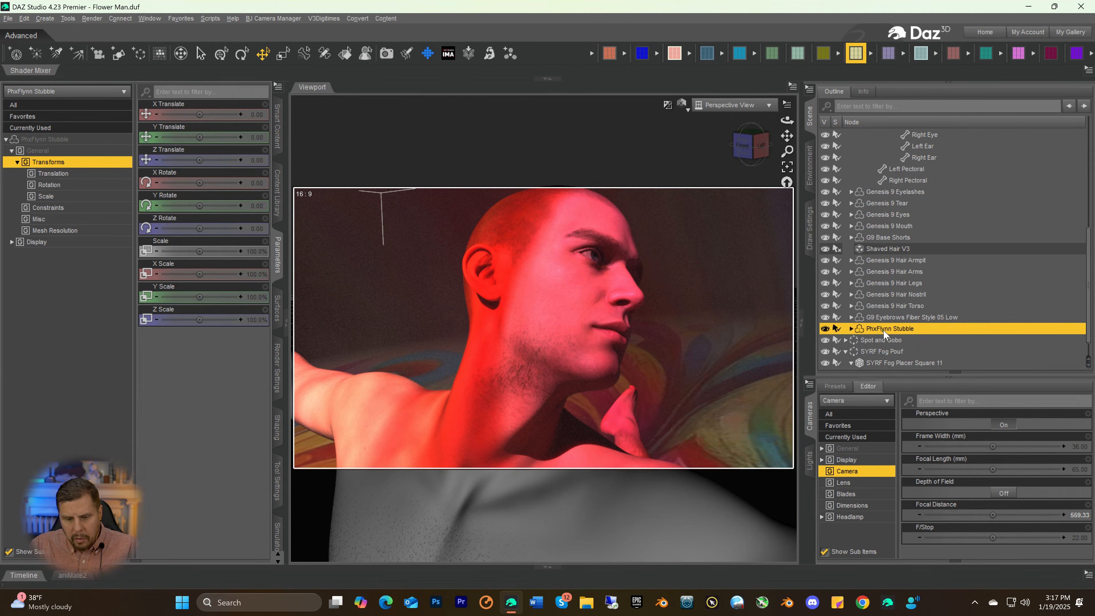
pyautogui.press('Delete')
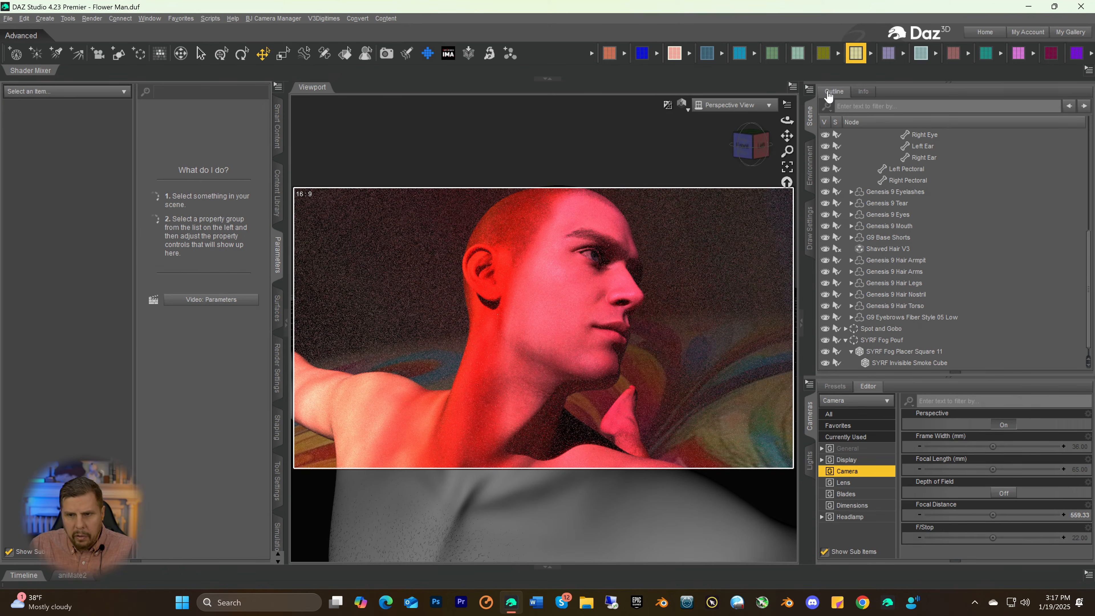
# Add the Diego 8 Beard to the Genesis 9 figure, auto-fitting it as a Genesis 8 Male item with item type None
pyautogui.scroll(6, 911, 167)
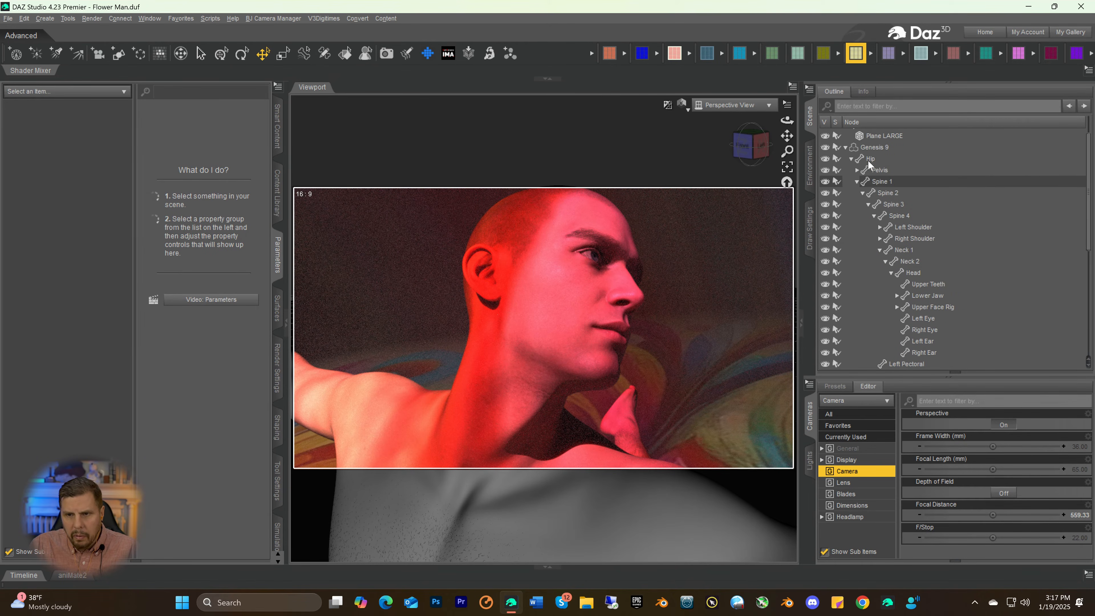
pyautogui.click(861, 145)
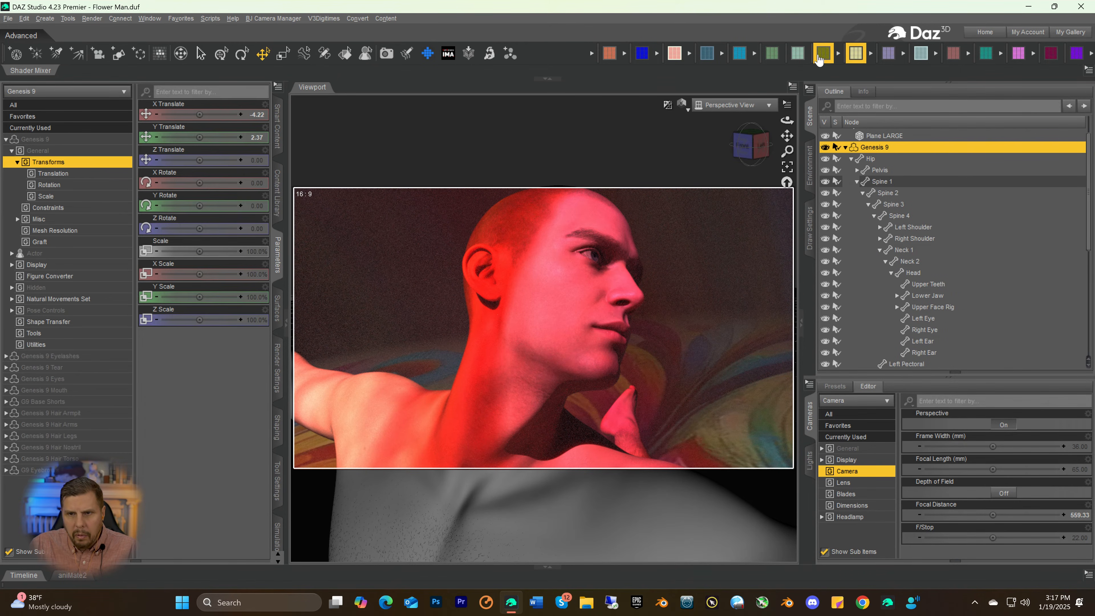
pyautogui.click(798, 53)
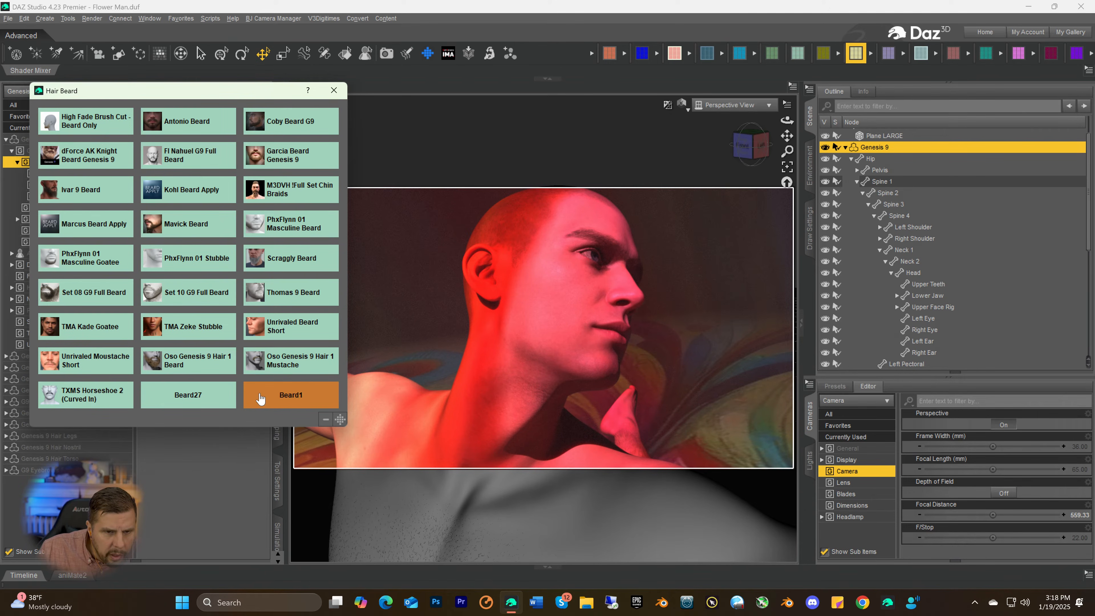
pyautogui.click(272, 332)
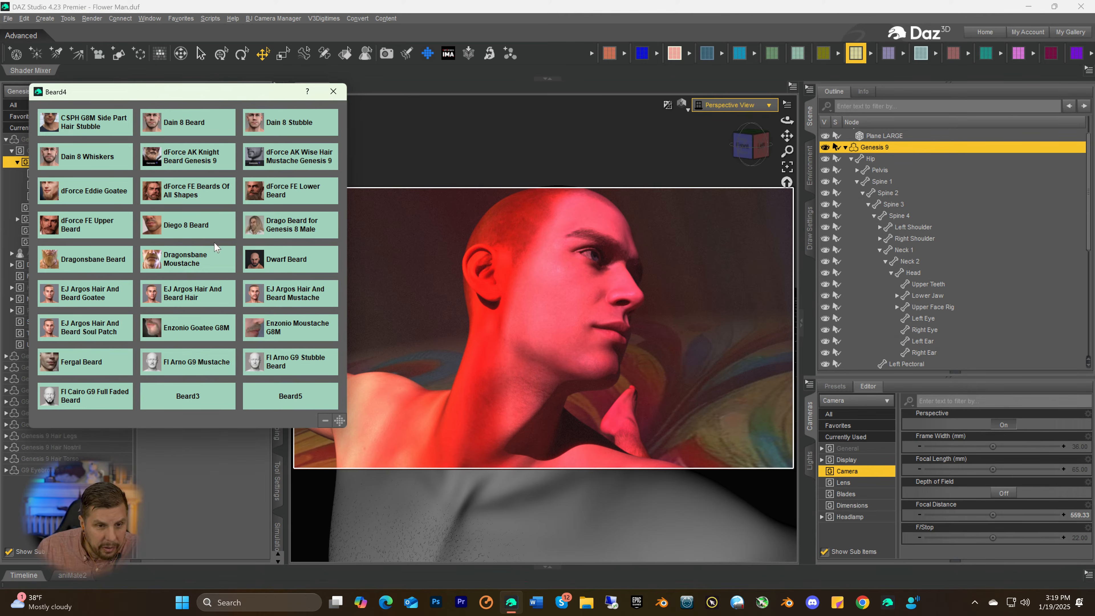
pyautogui.click(189, 229)
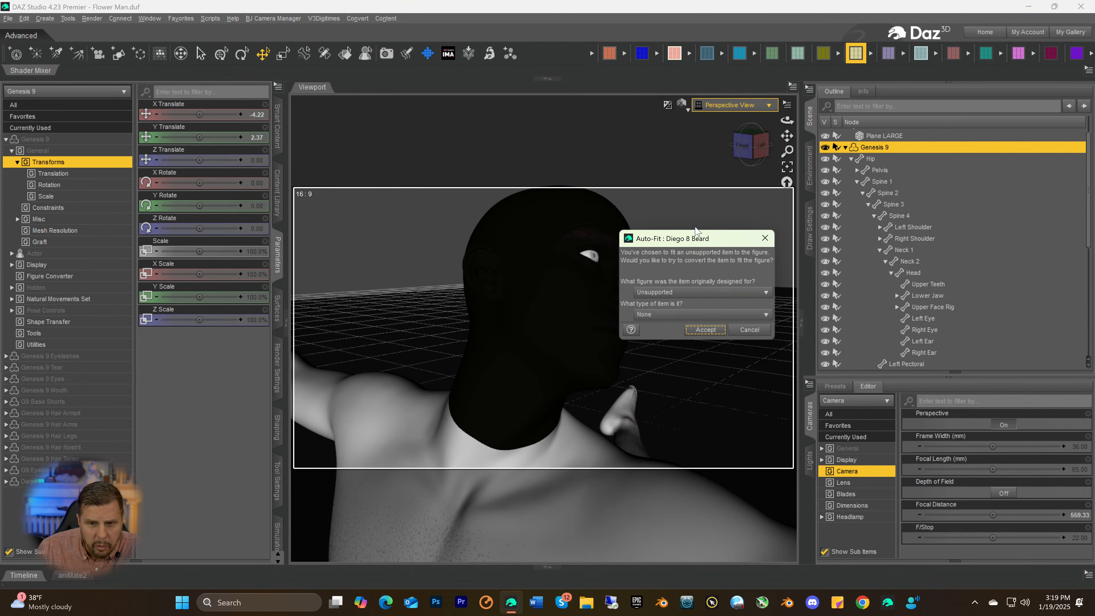
pyautogui.click(722, 295)
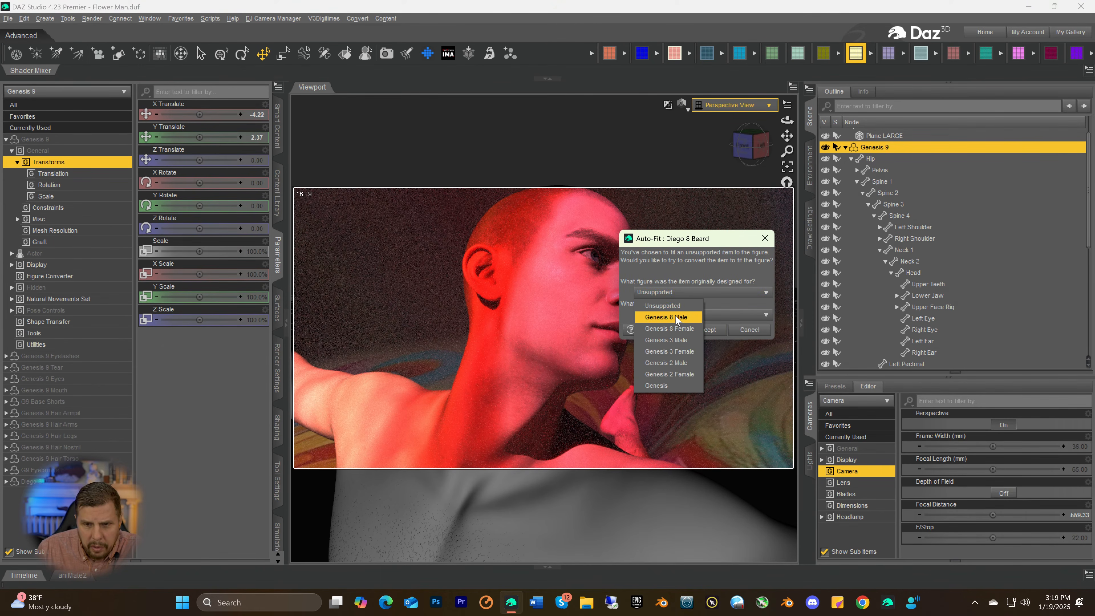
pyautogui.click(690, 318)
pyautogui.click(705, 330)
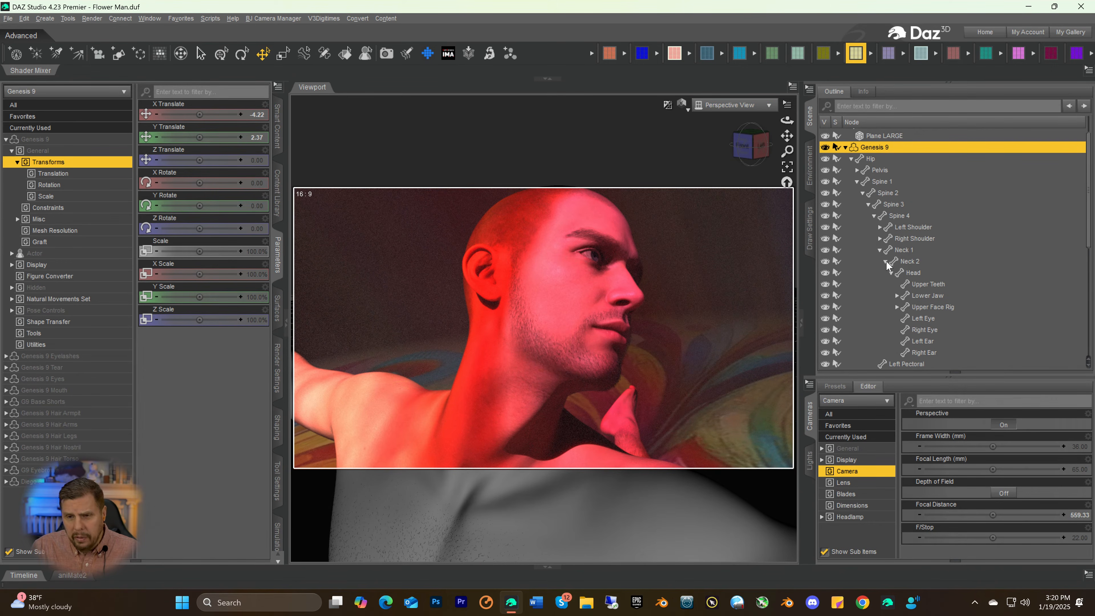
# Delete the G9 Eyebrows Fiber Style 05 Low from the Genesis 9 figure
pyautogui.scroll(2, 892, 250)
pyautogui.scroll(-2, 897, 255)
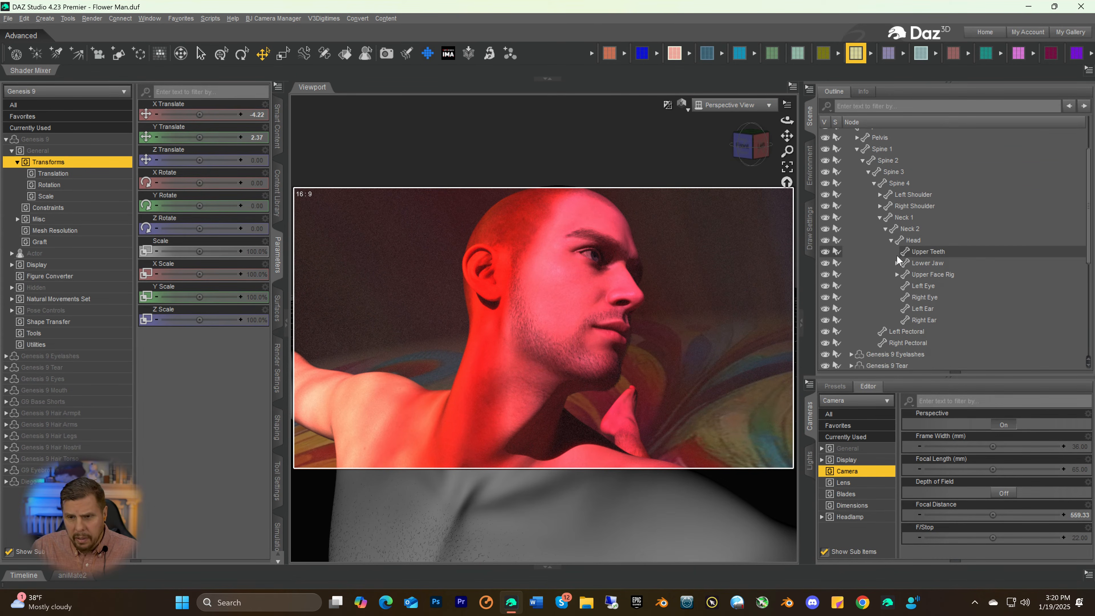
pyautogui.scroll(-2, 897, 255)
pyautogui.scroll(2, 897, 255)
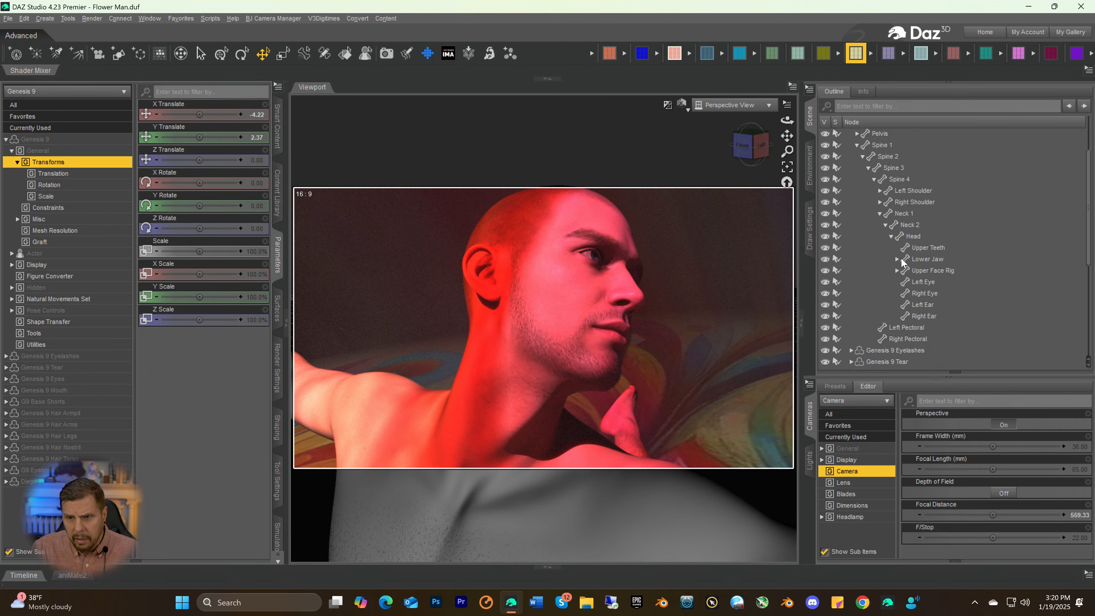
pyautogui.scroll(3, 919, 246)
pyautogui.scroll(-4, 920, 245)
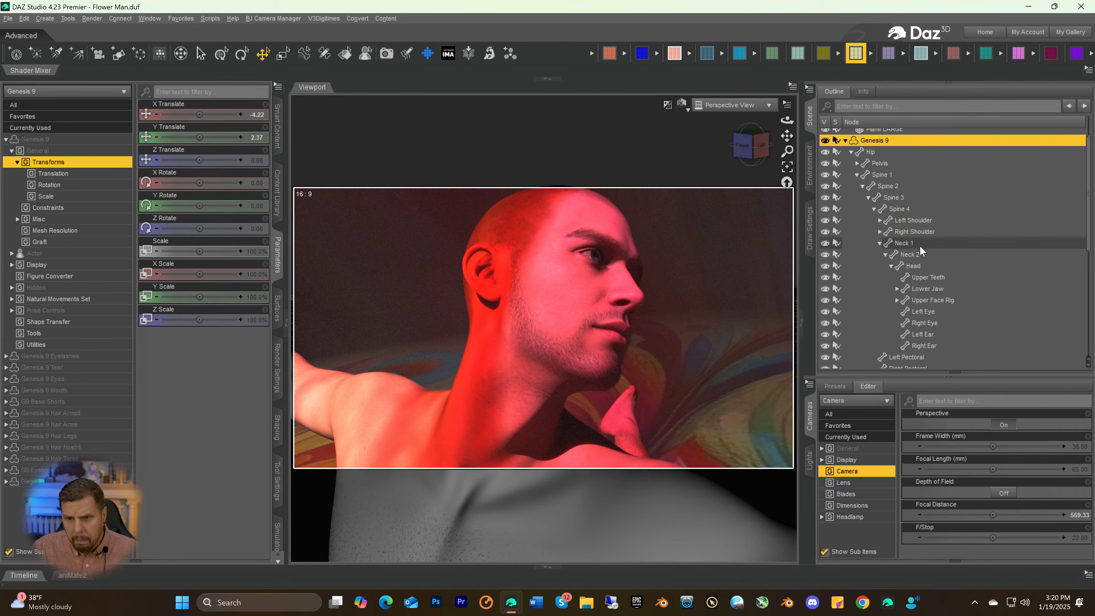
pyautogui.scroll(-3, 924, 251)
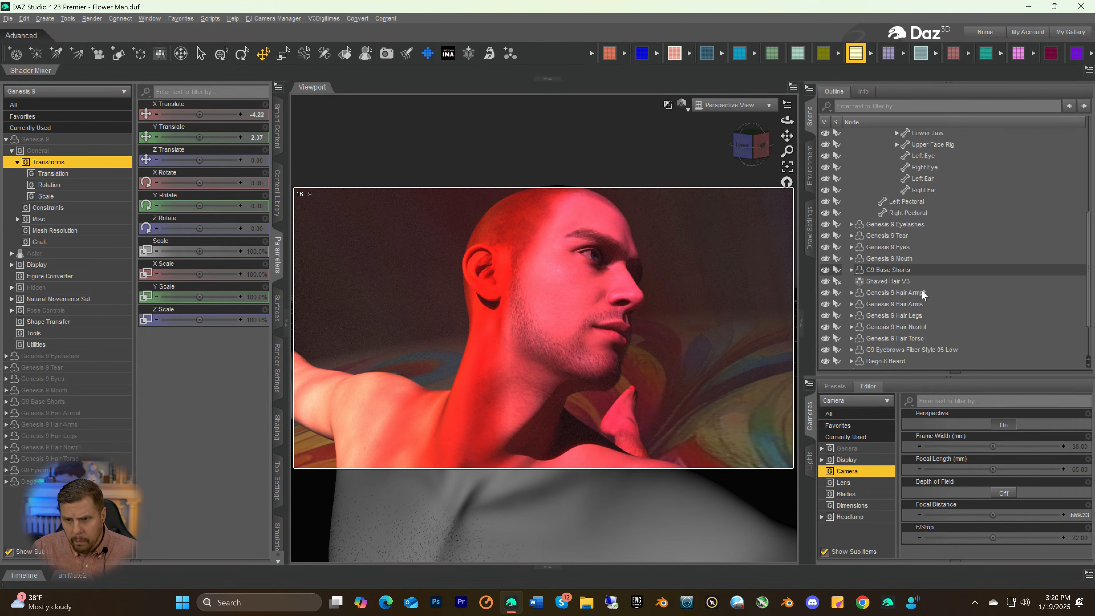
pyautogui.scroll(-1, 922, 290)
pyautogui.click(891, 321)
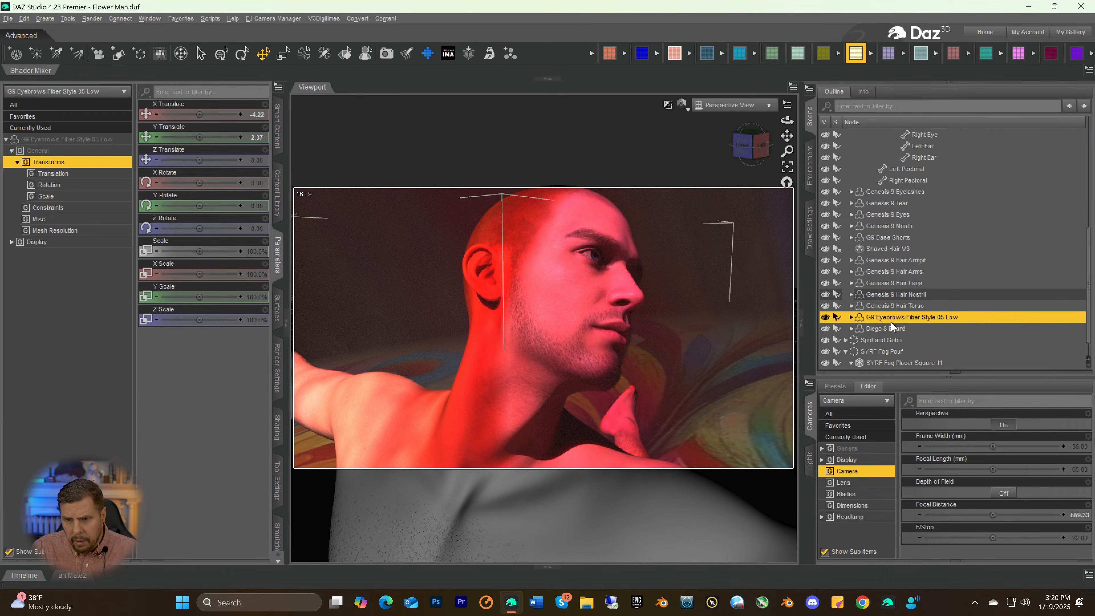
pyautogui.press('Delete')
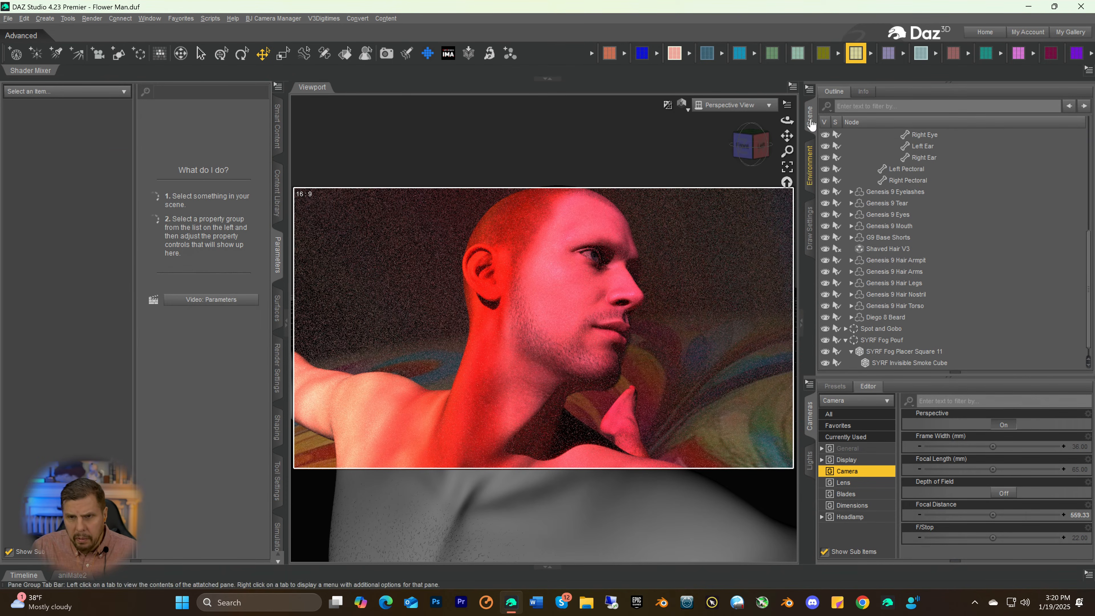
# Try the G9 Eyebrows Fiber Style 03 Low from the Brows4 set on the Genesis 9 figure
pyautogui.scroll(5, 904, 202)
pyautogui.scroll(1, 904, 202)
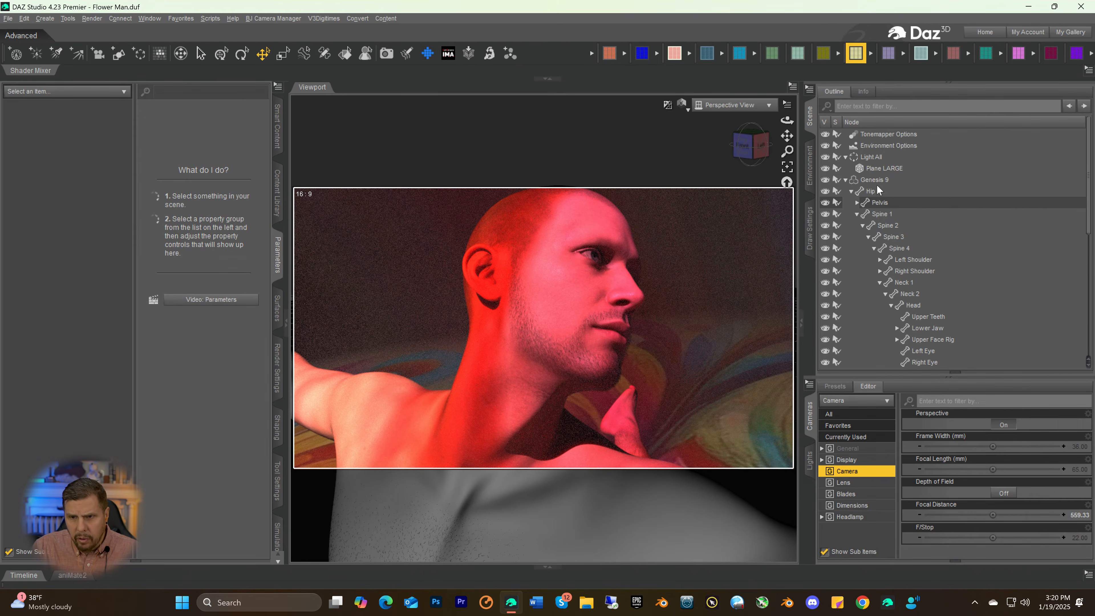
pyautogui.click(869, 180)
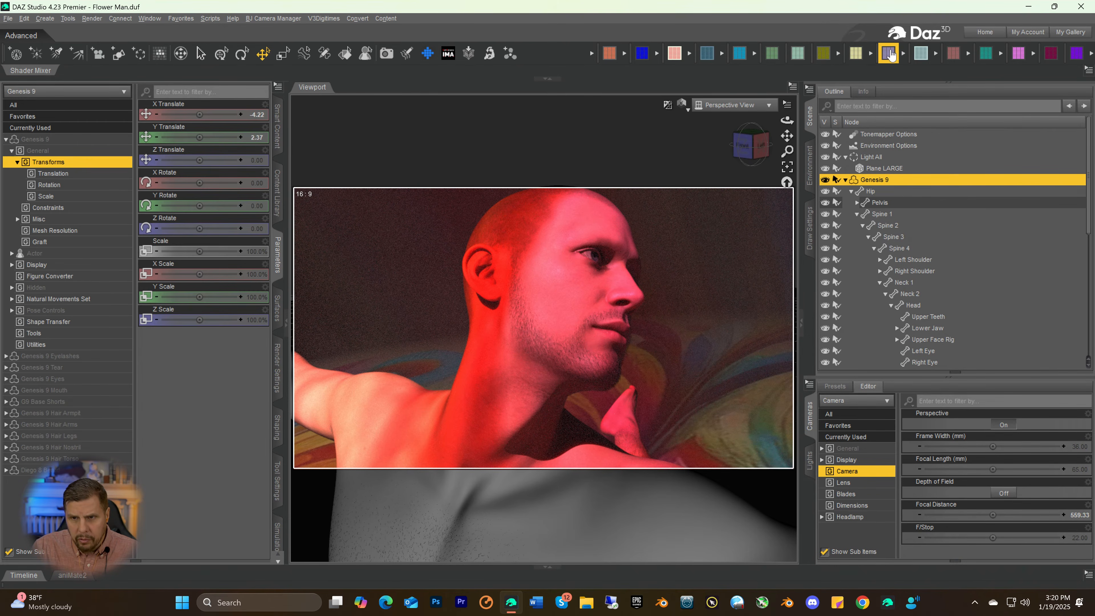
pyautogui.click(856, 52)
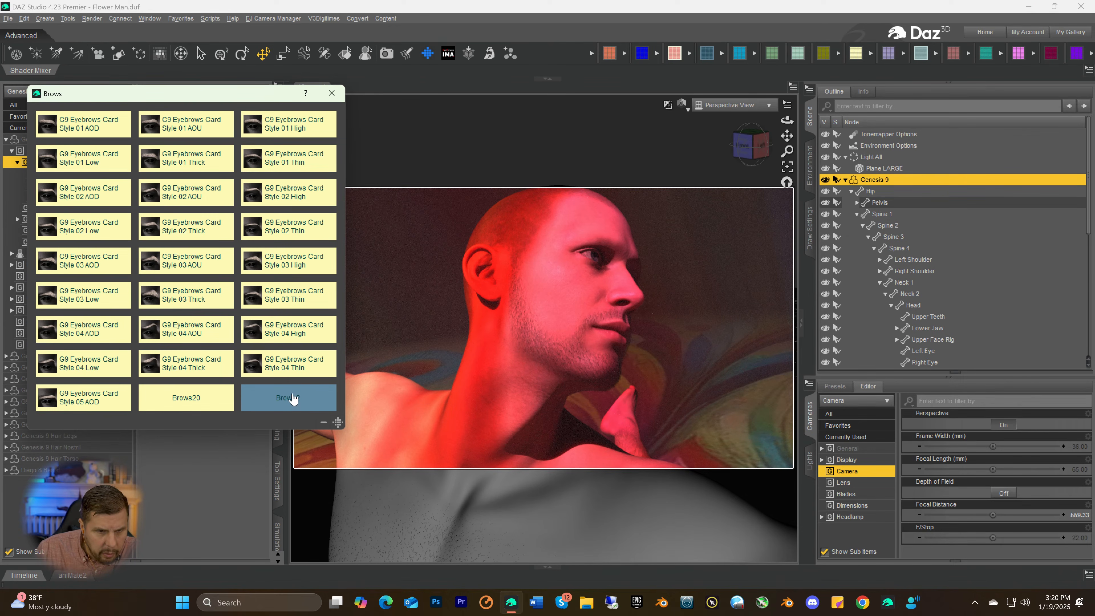
pyautogui.click(286, 401)
pyautogui.click(283, 402)
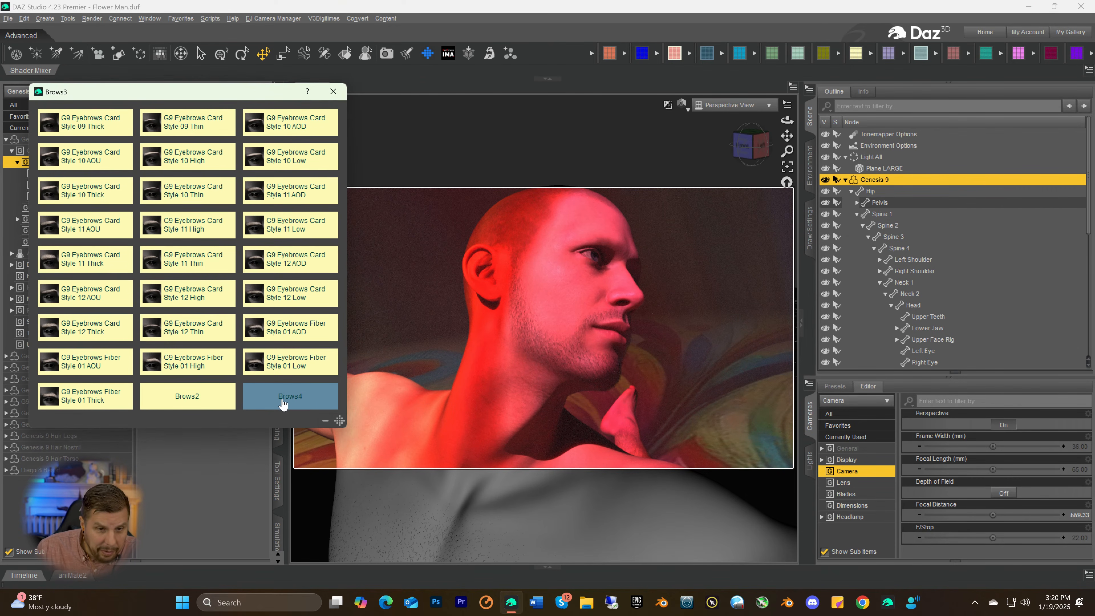
pyautogui.click(283, 401)
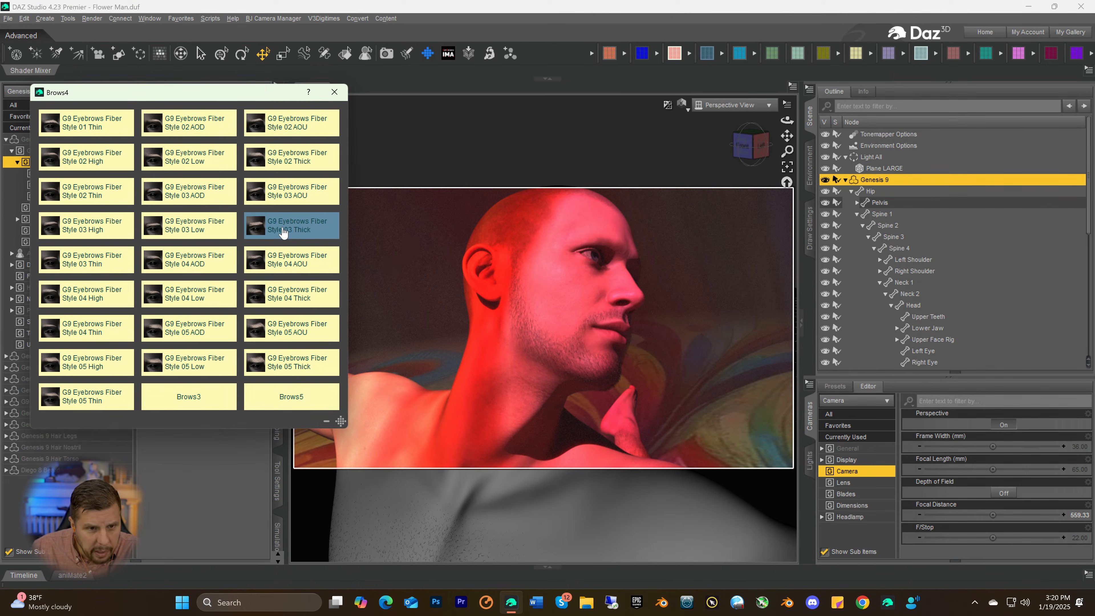
pyautogui.doubleClick(182, 233)
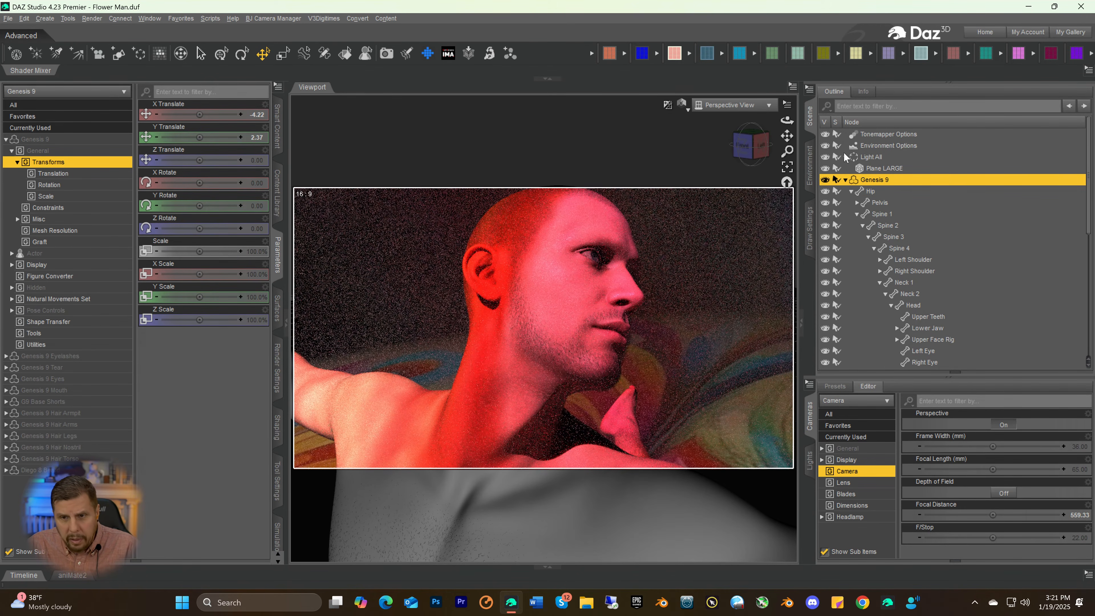
# Try the G9 Eyebrows Fiber Style 08 High from the Brows5 set on the Genesis 9 figure
pyautogui.click(857, 54)
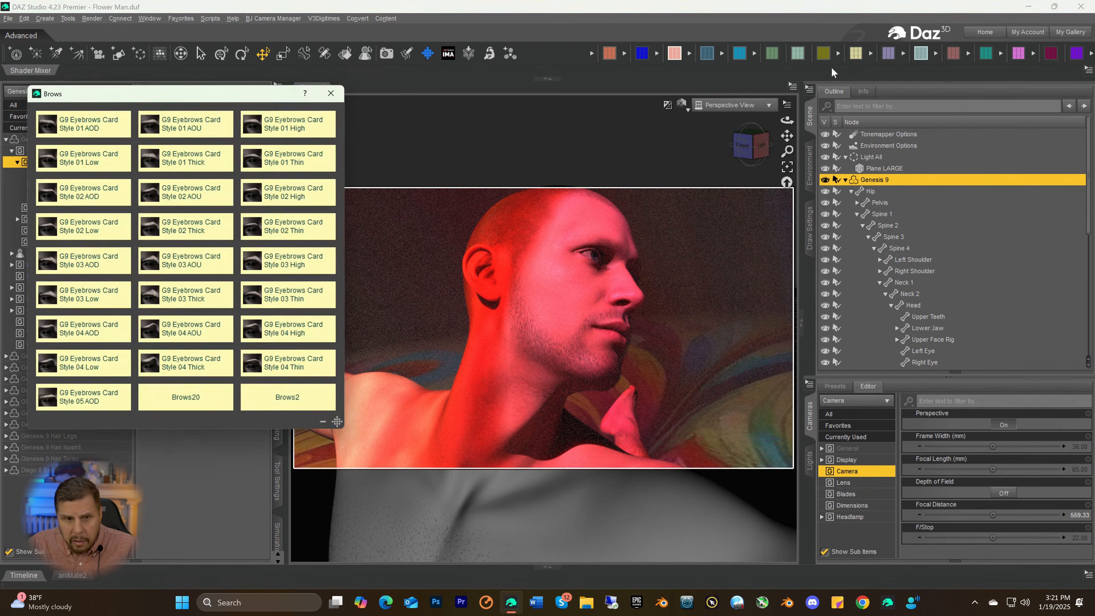
pyautogui.click(280, 409)
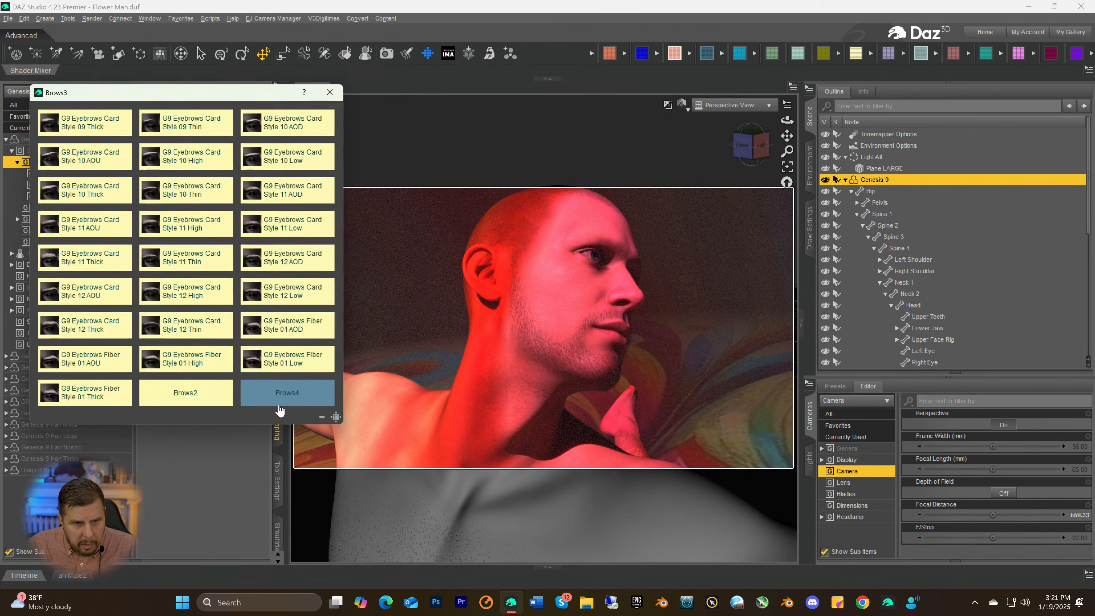
pyautogui.click(281, 410)
pyautogui.click(286, 401)
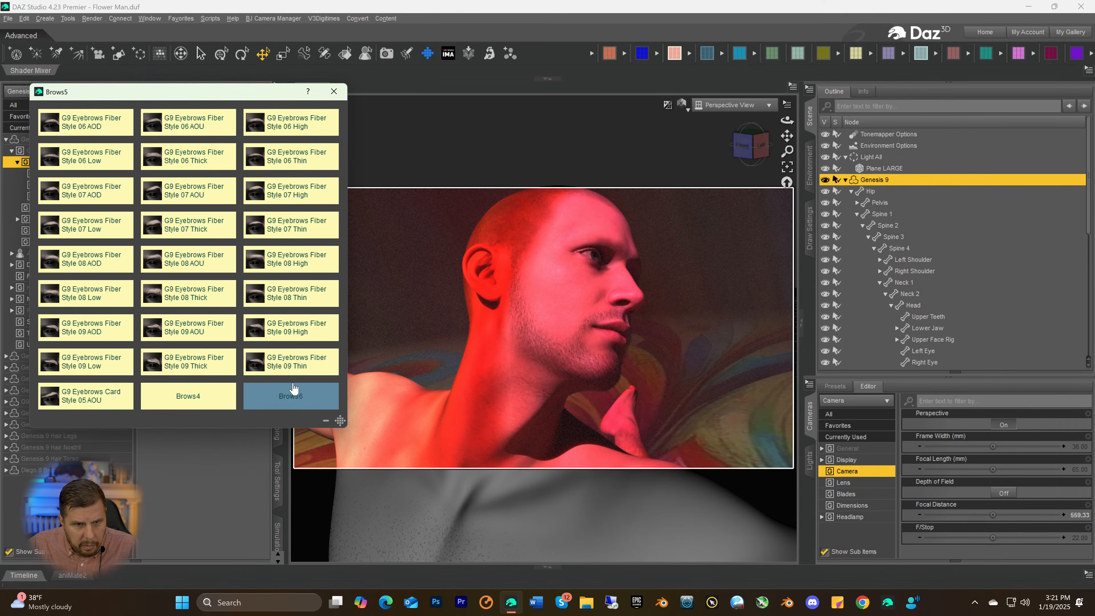
pyautogui.click(288, 258)
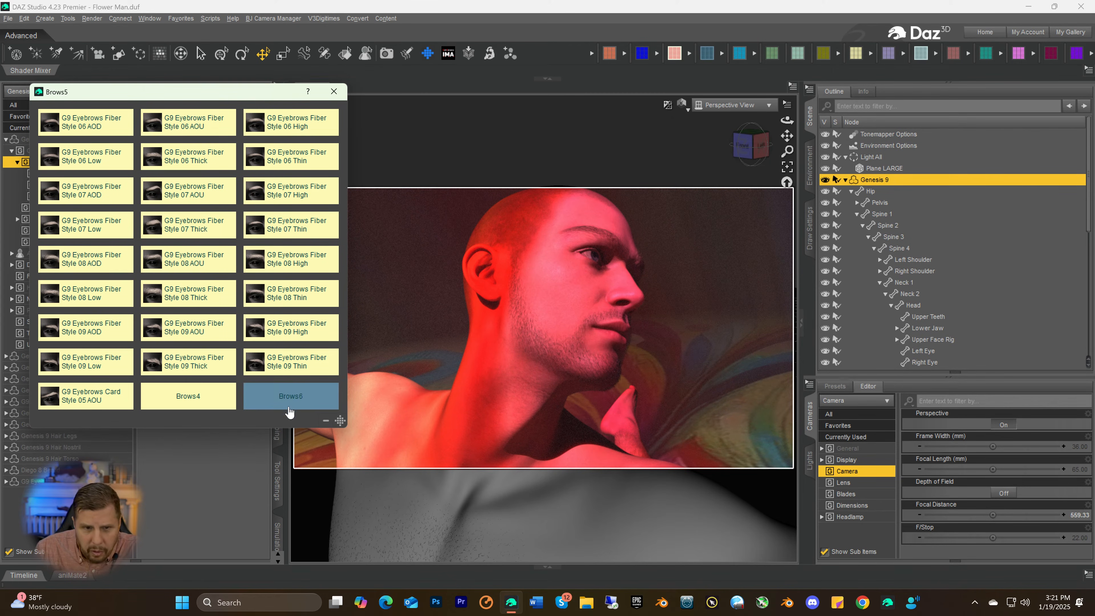
pyautogui.click(333, 91)
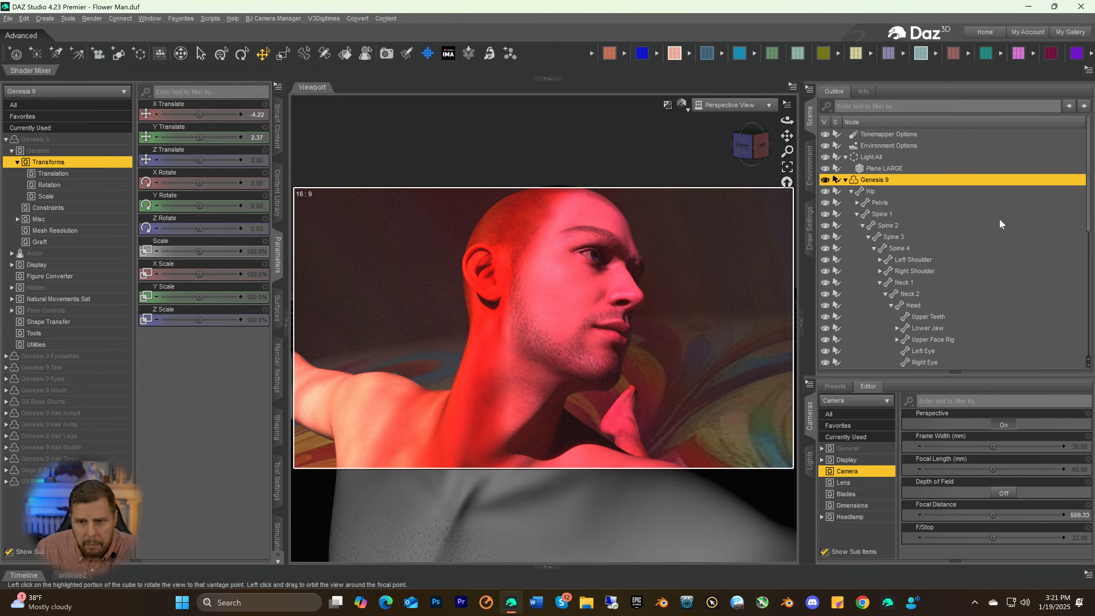
# Delete the G9 Eyebrows Fiber Style 08 High from the Genesis 9 figure
pyautogui.scroll(-7, 961, 253)
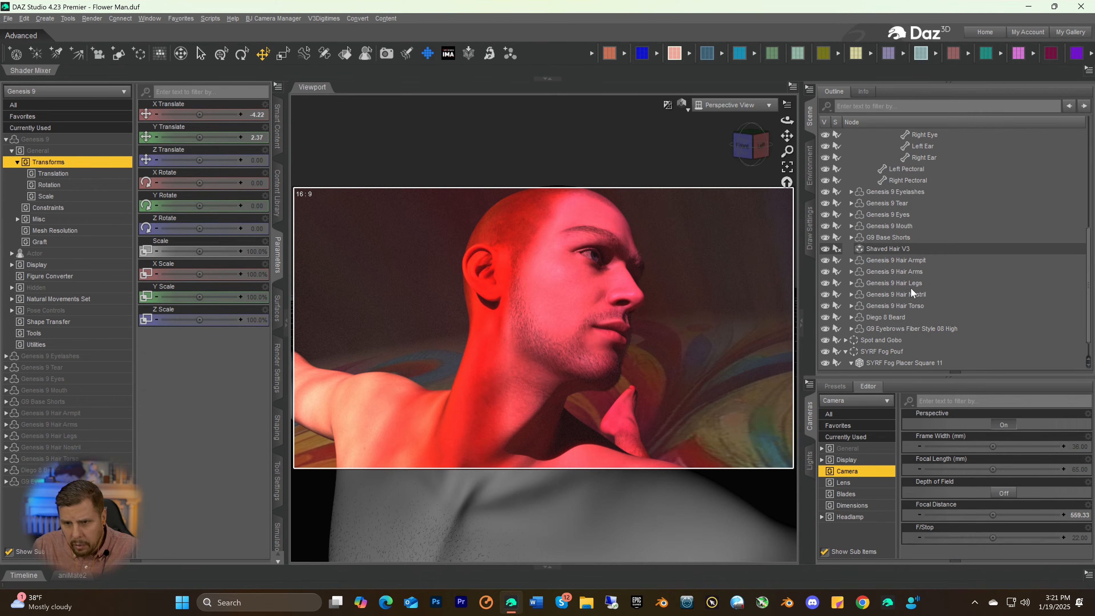
pyautogui.click(909, 329)
pyautogui.press('Delete')
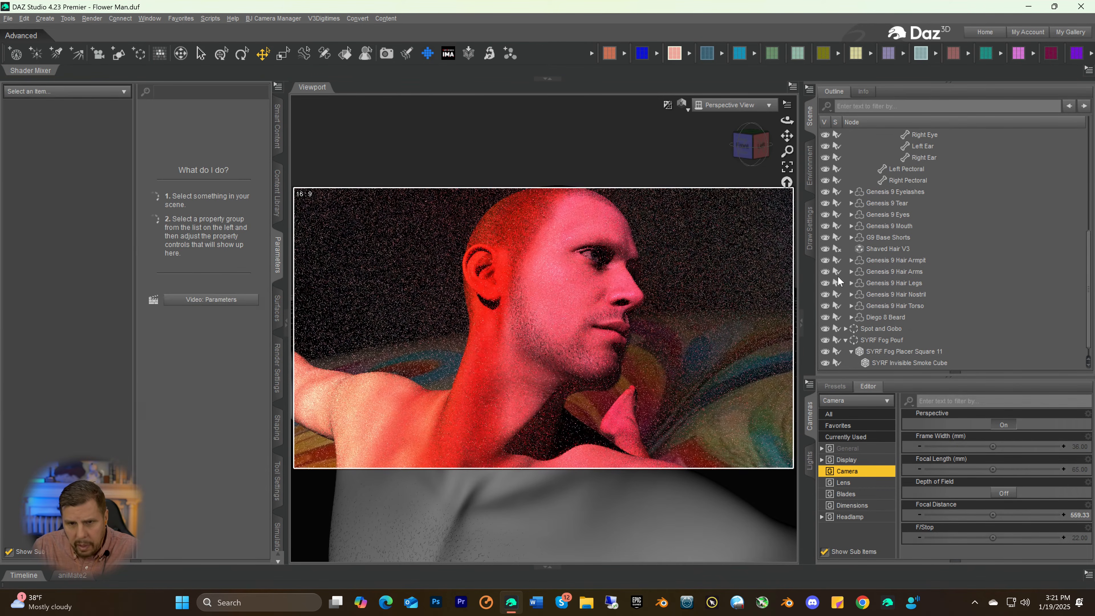
# Select the Genesis 9 figure and open the Brows15 set of eyebrow presets
pyautogui.scroll(7, 907, 185)
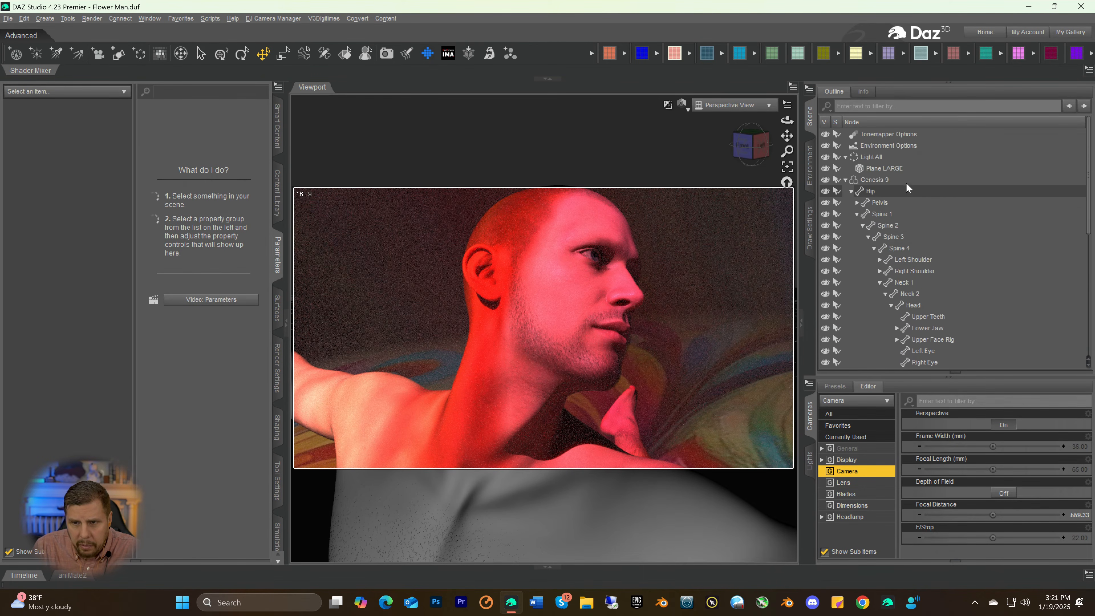
pyautogui.click(871, 178)
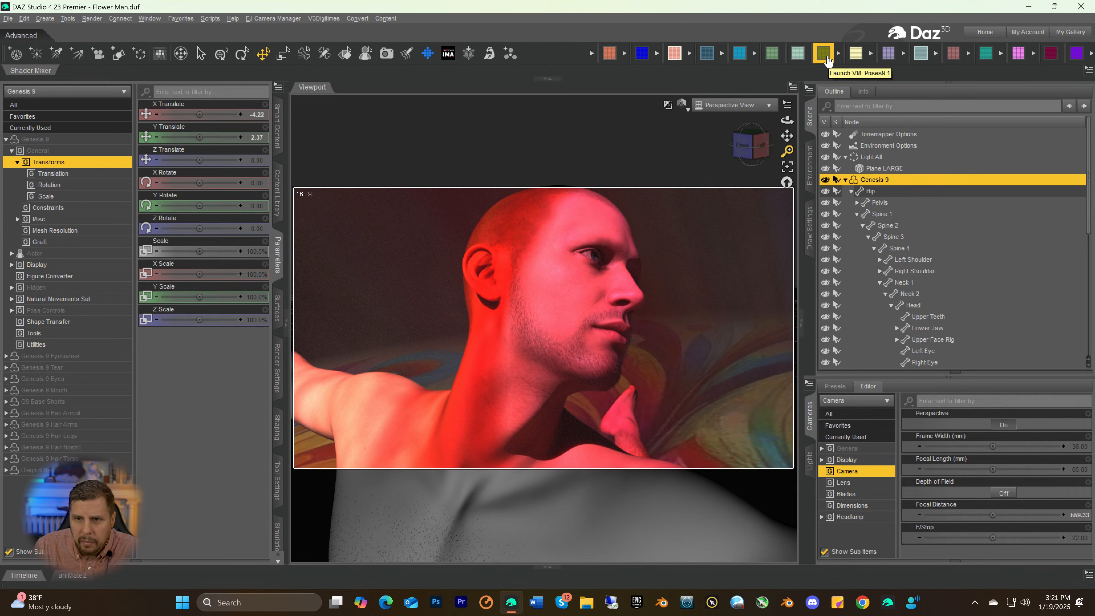
pyautogui.click(856, 54)
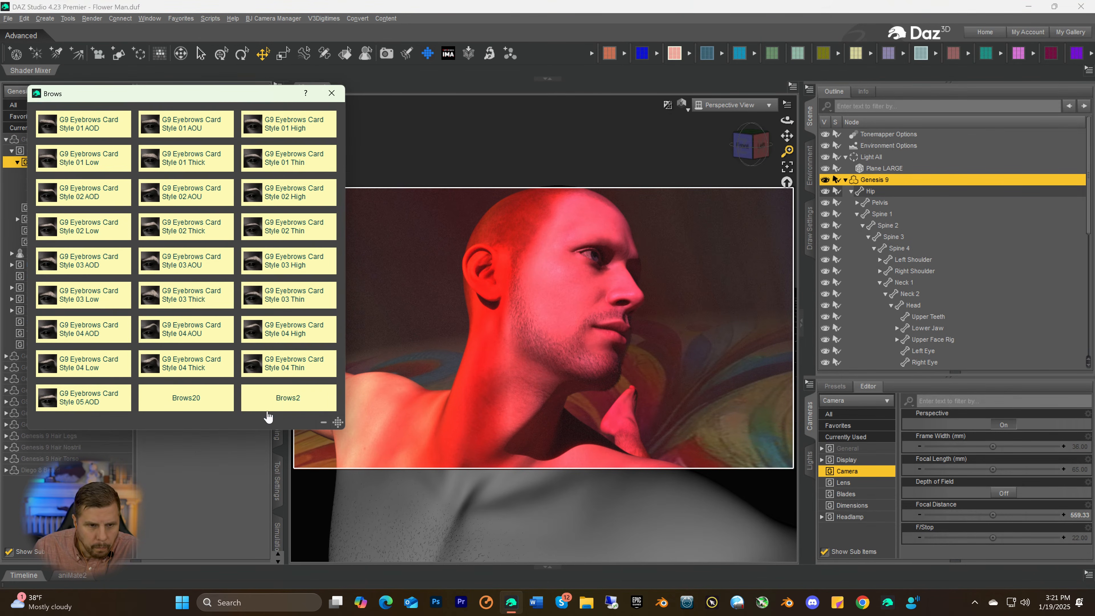
pyautogui.click(187, 403)
pyautogui.click(187, 403)
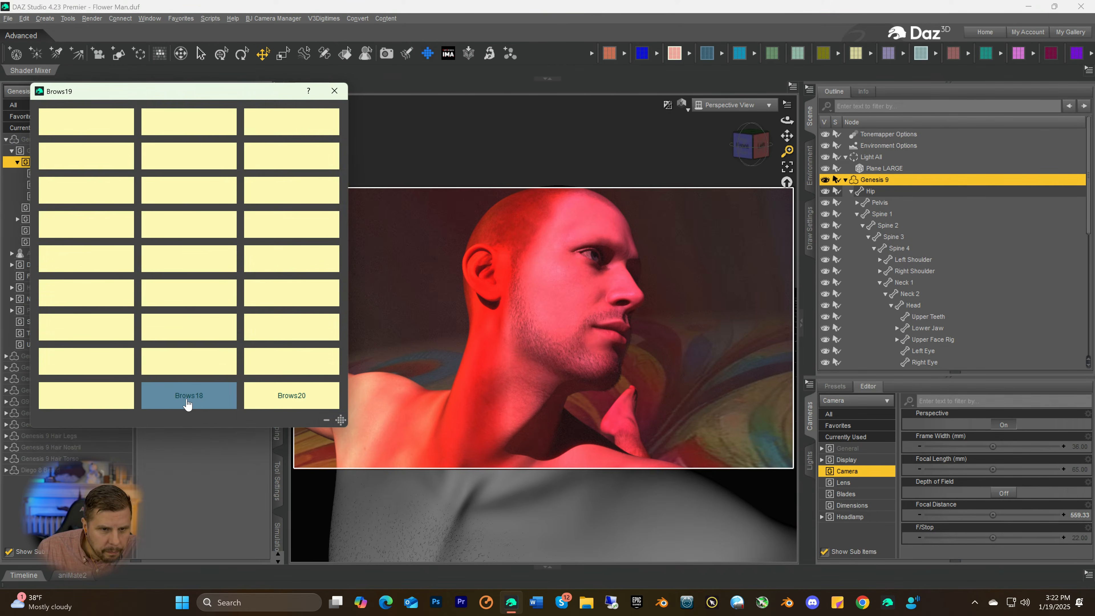
pyautogui.click(188, 403)
pyautogui.click(188, 403)
pyautogui.click(187, 403)
pyautogui.click(187, 402)
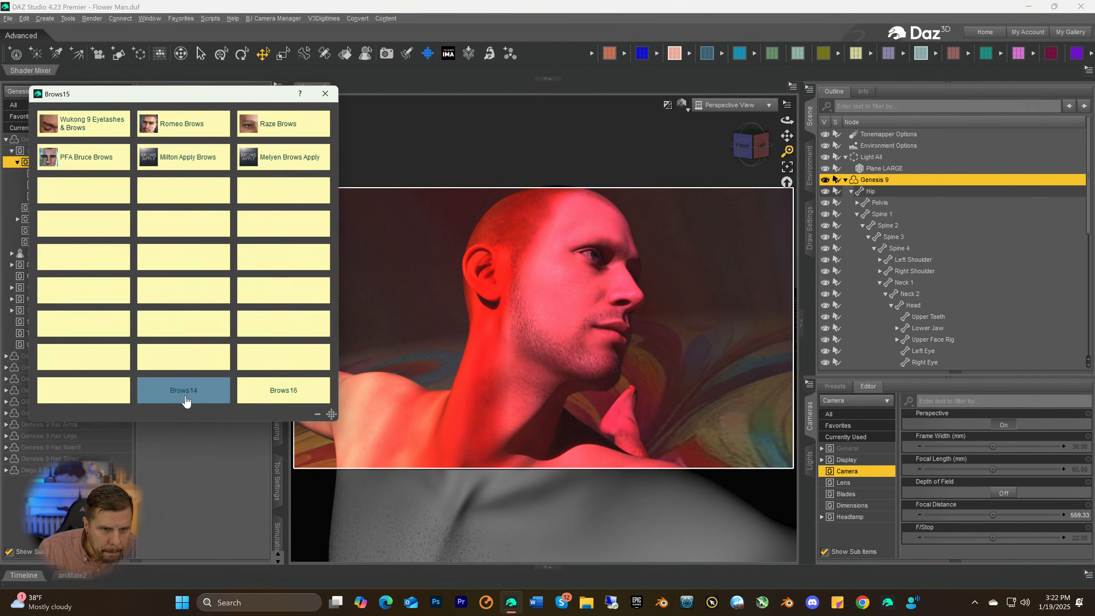
pyautogui.click(186, 402)
pyautogui.click(295, 401)
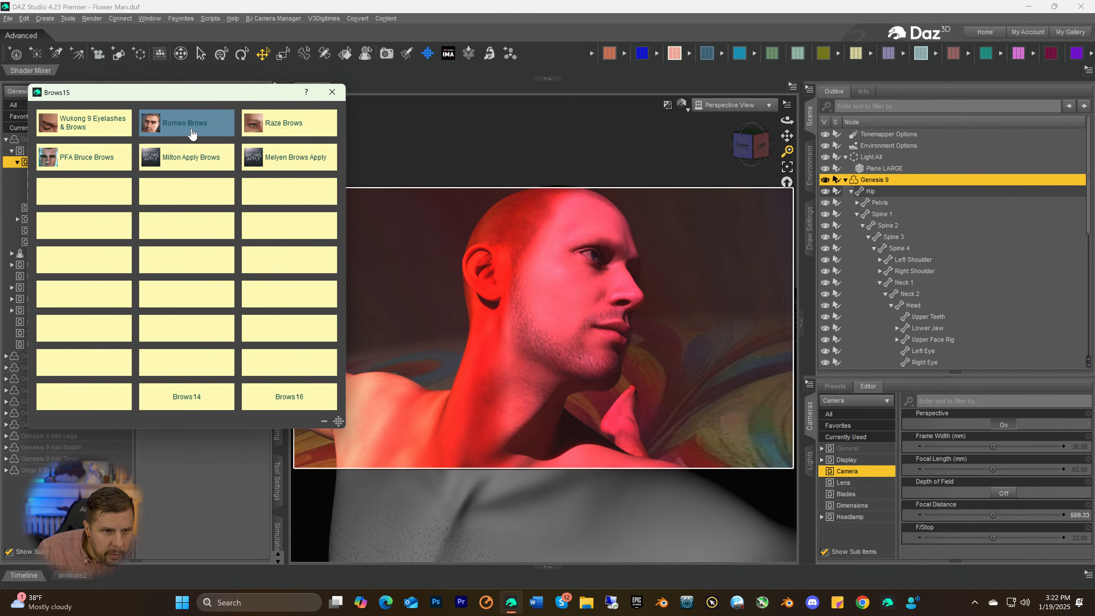
# Try the PFA Bruce Brows on the Genesis 9 figure, auto-fitting them from Genesis 8 Male
pyautogui.click(83, 161)
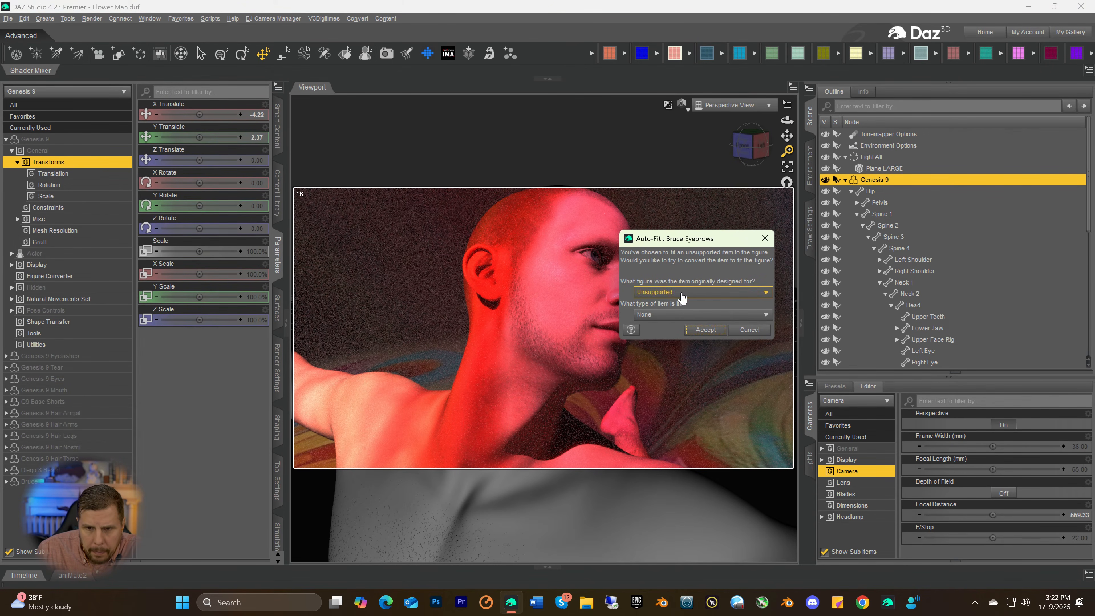
pyautogui.click(668, 293)
pyautogui.click(670, 318)
pyautogui.click(698, 330)
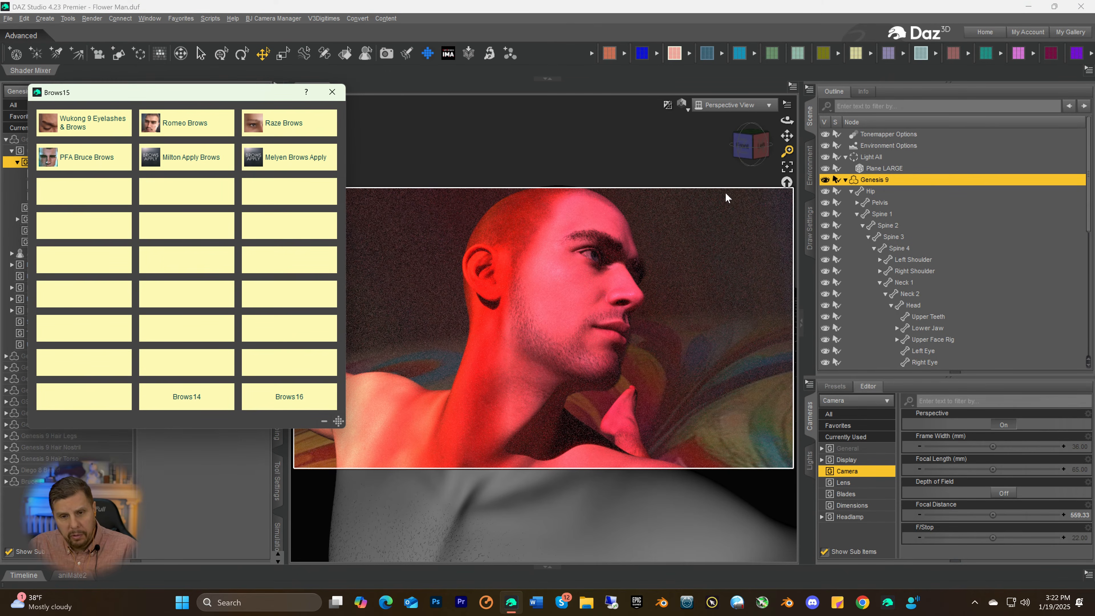
pyautogui.click(332, 92)
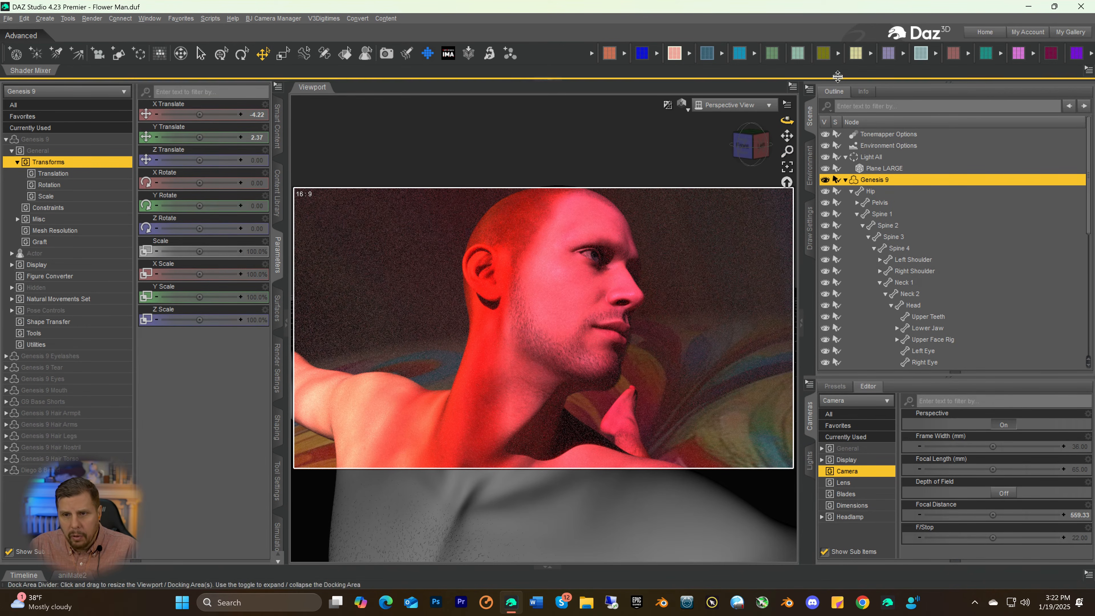
# Add the Romeo Brows from the Brows15 set to the Genesis 9 figure, auto-fitting them from Genesis 8 Male with item type None
pyautogui.click(856, 55)
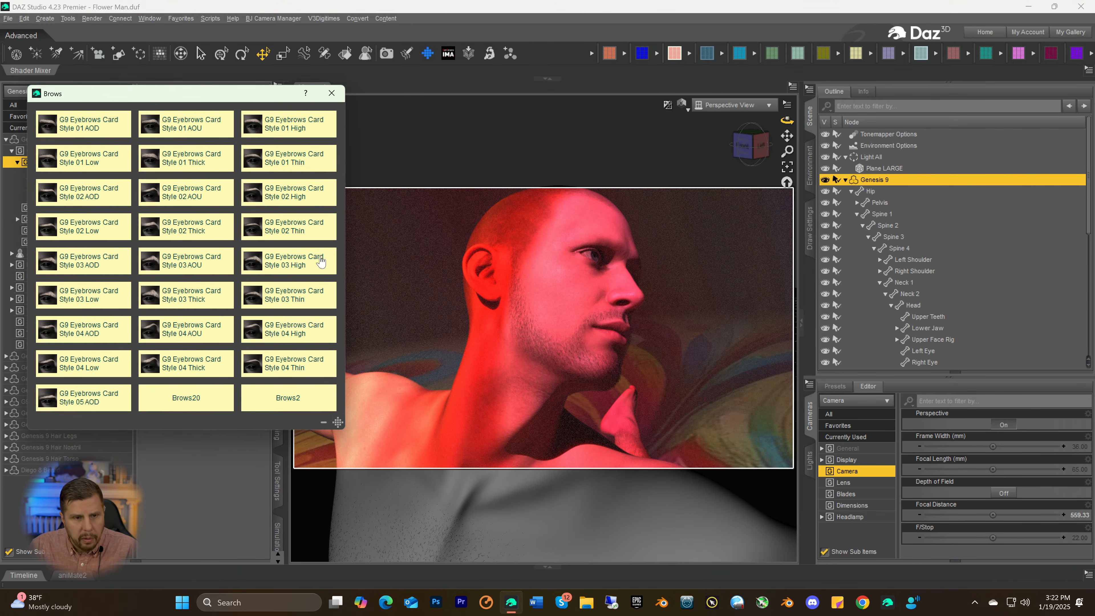
pyautogui.click(204, 401)
pyautogui.click(201, 399)
pyautogui.click(201, 399)
pyautogui.click(201, 400)
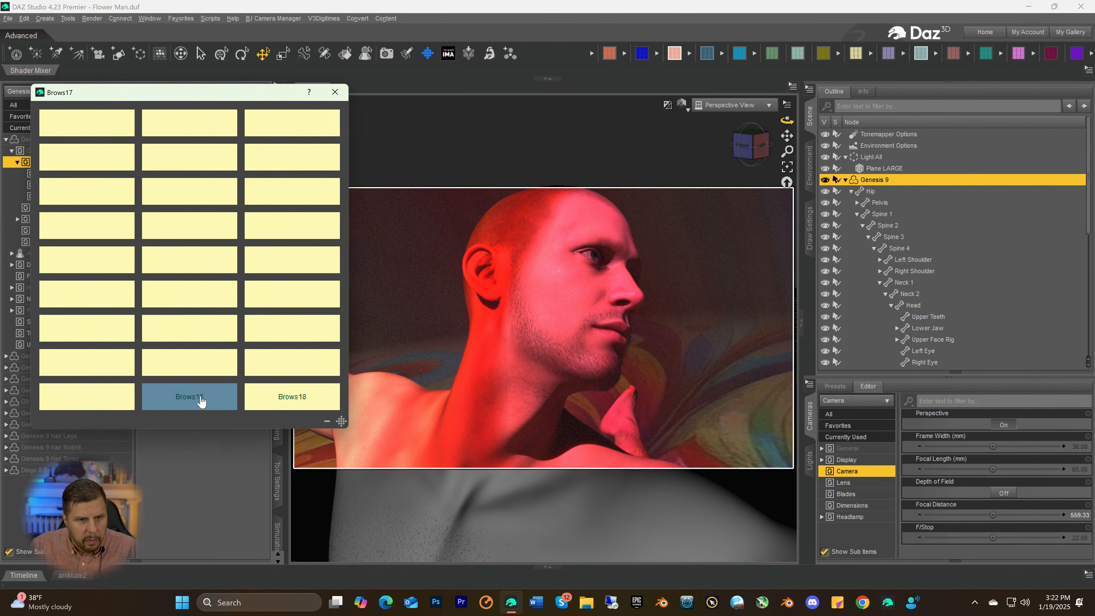
pyautogui.click(200, 400)
pyautogui.click(199, 400)
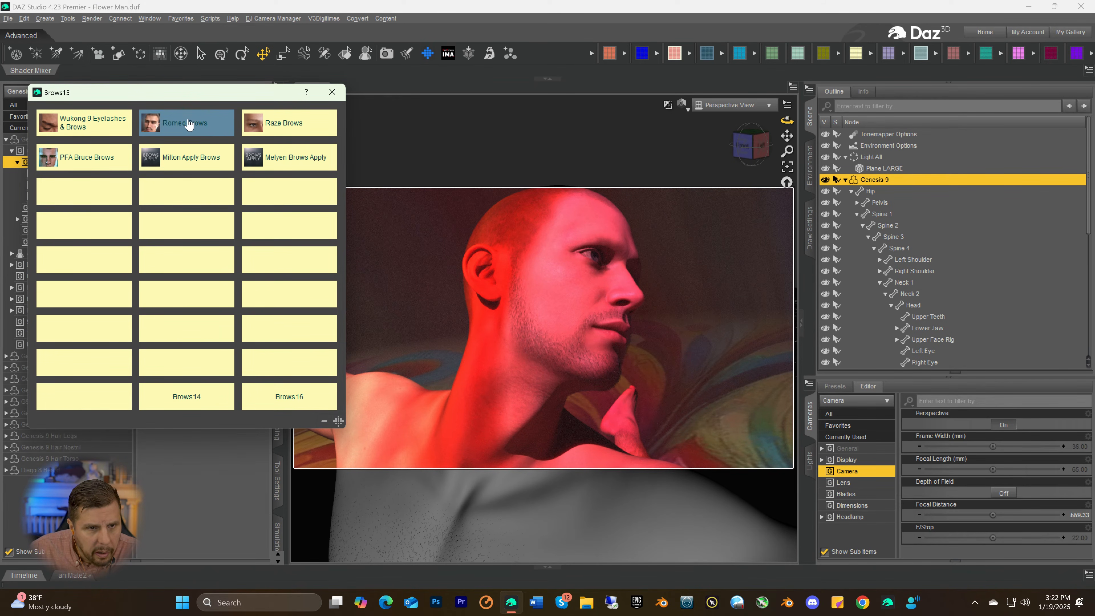
pyautogui.click(176, 125)
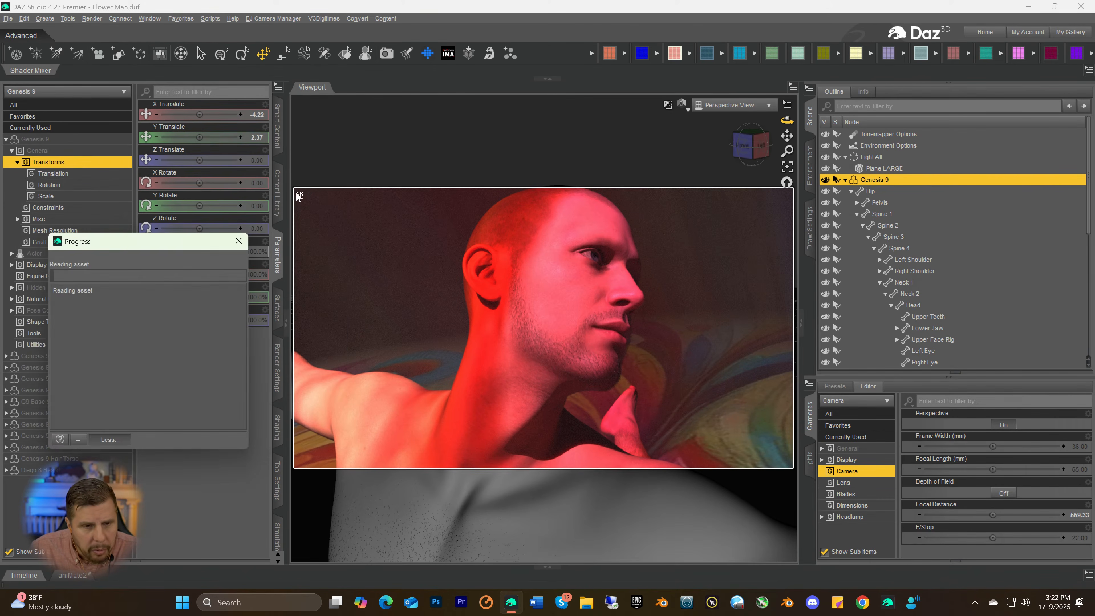
pyautogui.click(667, 294)
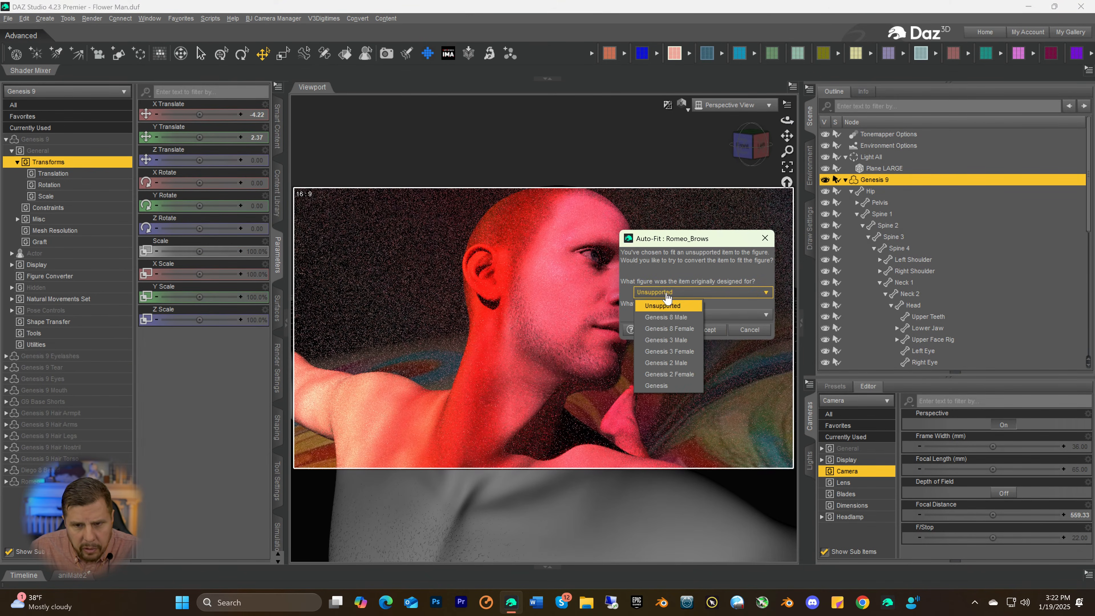
pyautogui.click(664, 318)
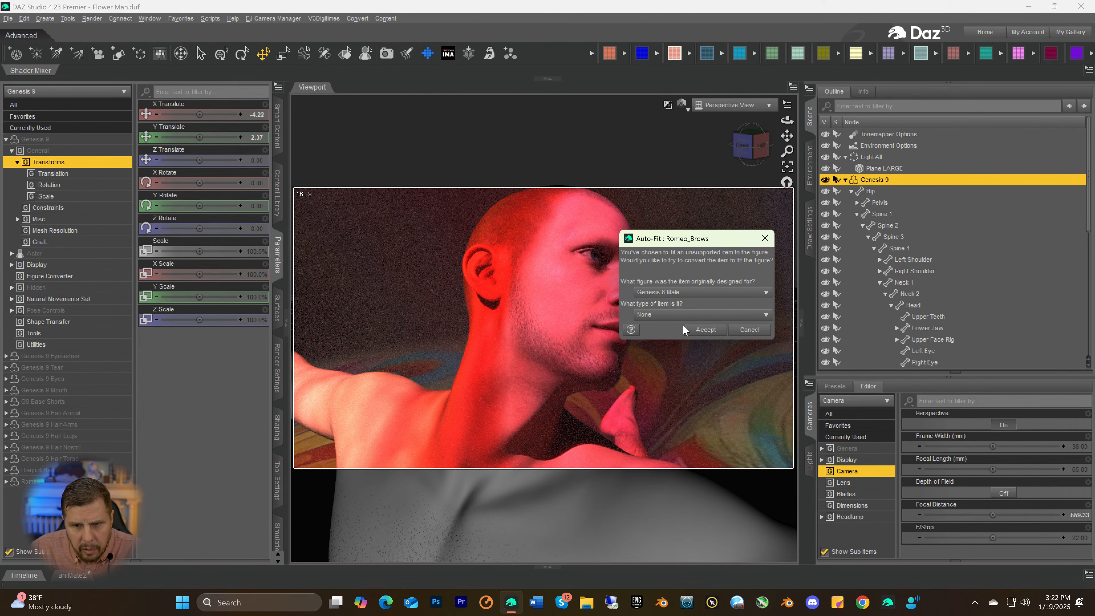
pyautogui.click(702, 329)
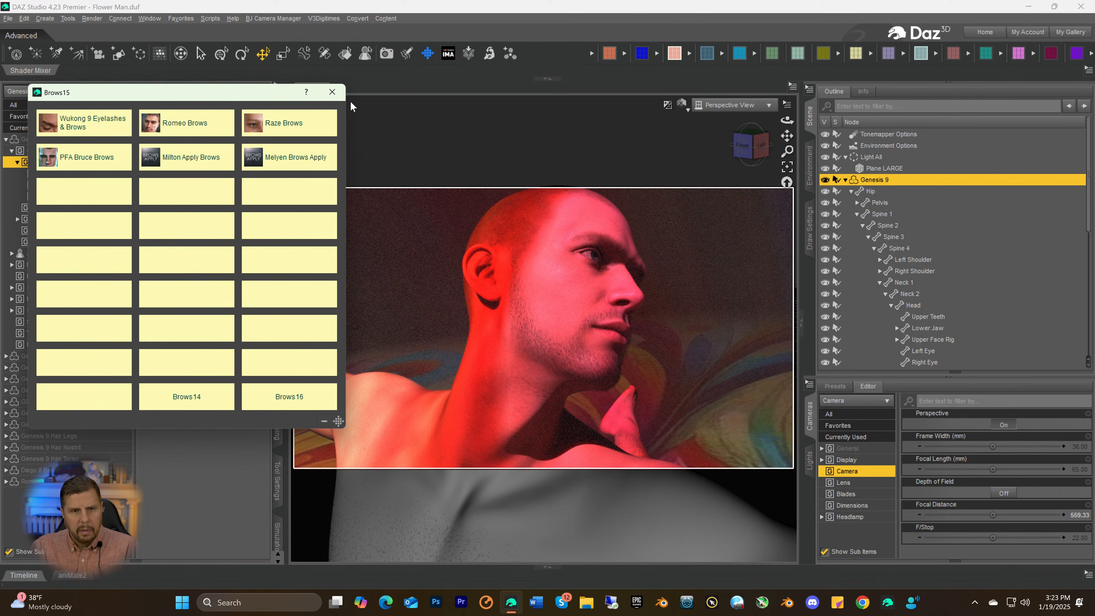
pyautogui.click(331, 93)
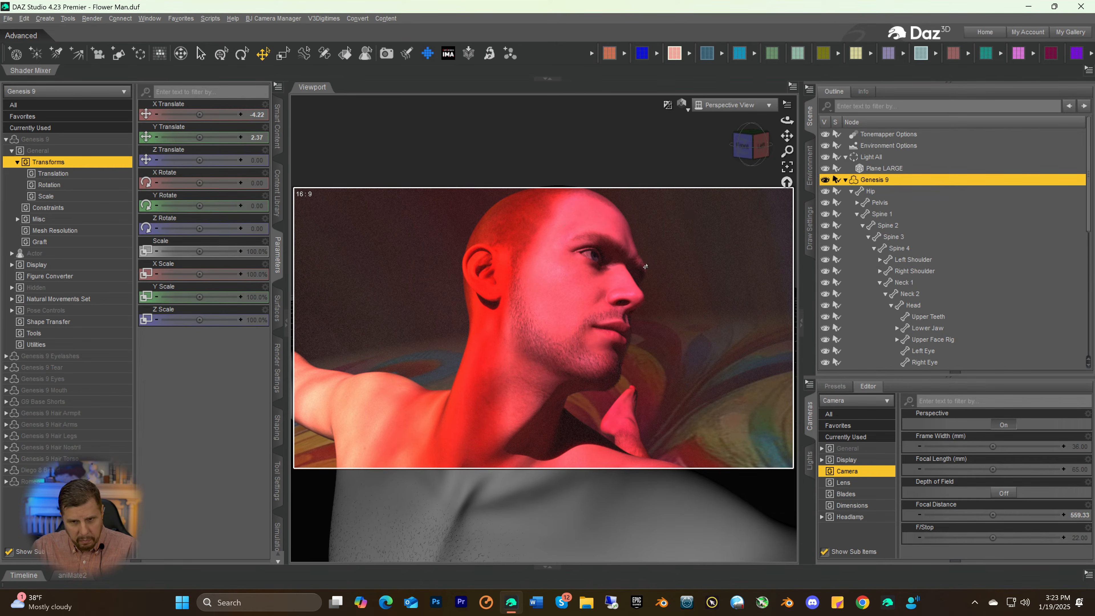
# Save the scene and render it through the Camera view
pyautogui.click(734, 106)
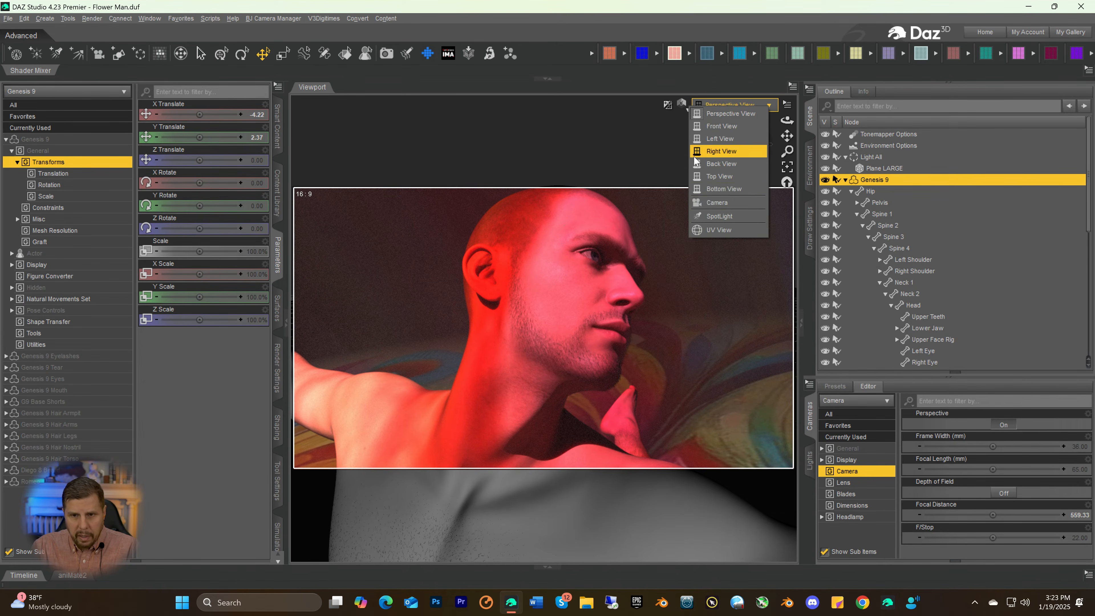
pyautogui.click(717, 202)
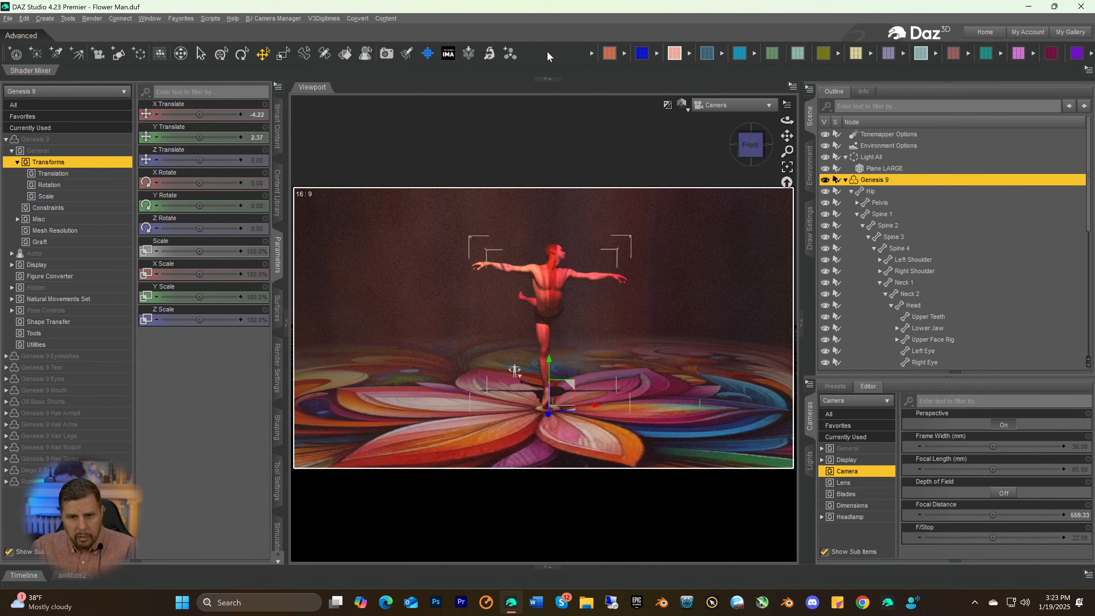
pyautogui.hotkey('ctrl', 's')
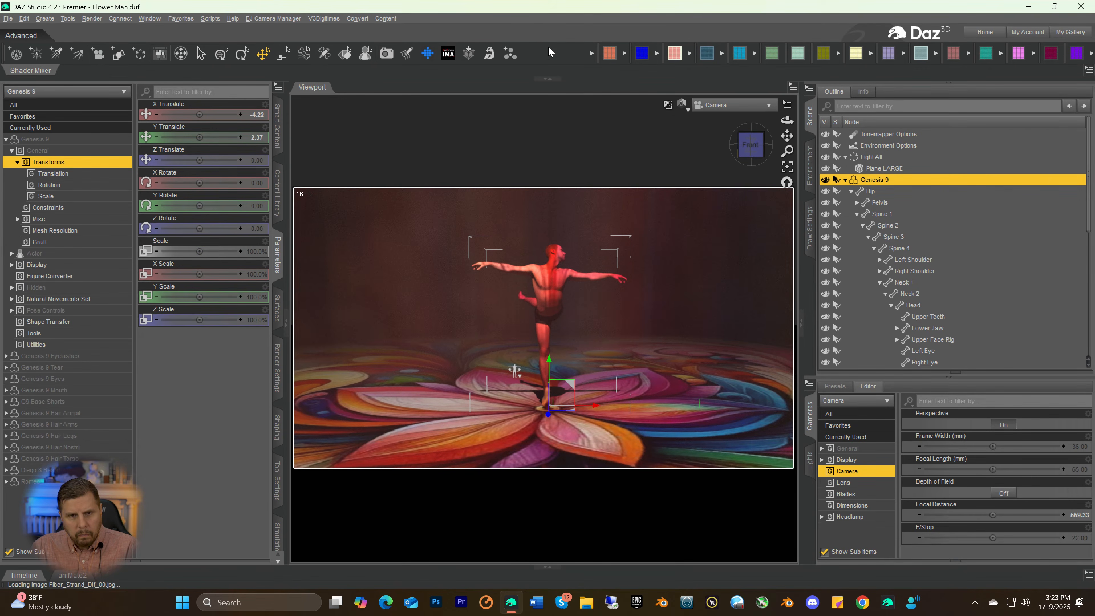
pyautogui.click(387, 54)
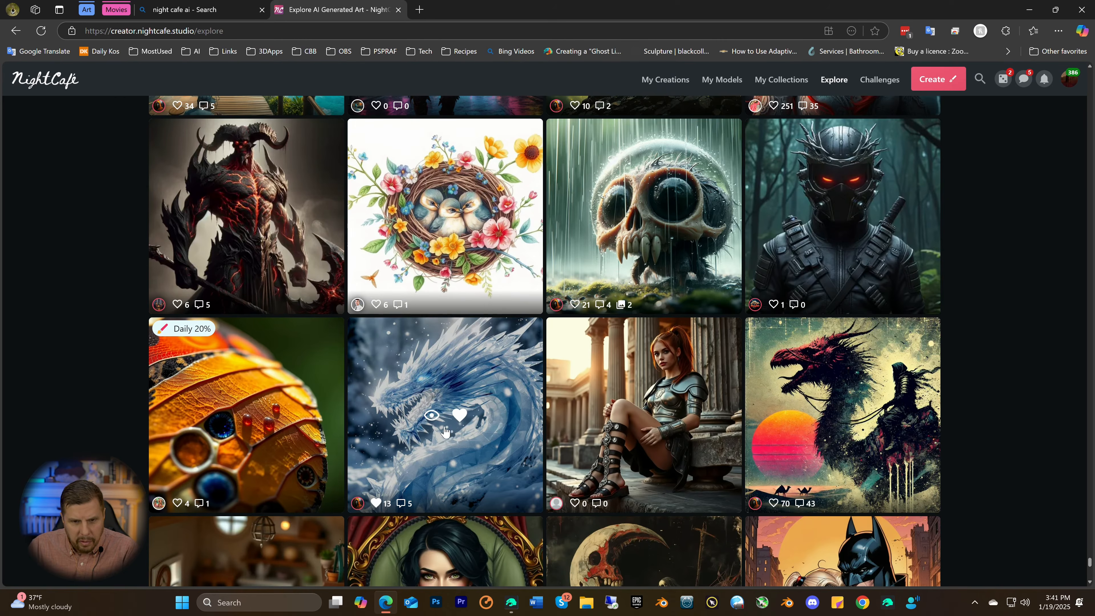
# Return to the render in progress and examine the figure's upper body, legs and foot, its shadow and the flower floor
pyautogui.scroll(-2, 445, 431)
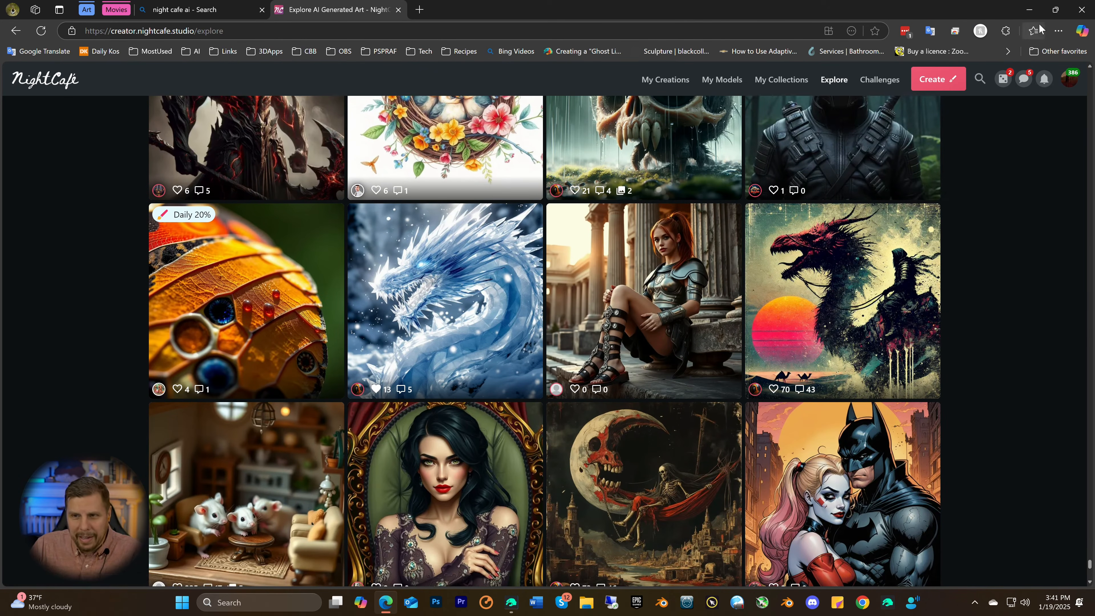
pyautogui.click(1029, 10)
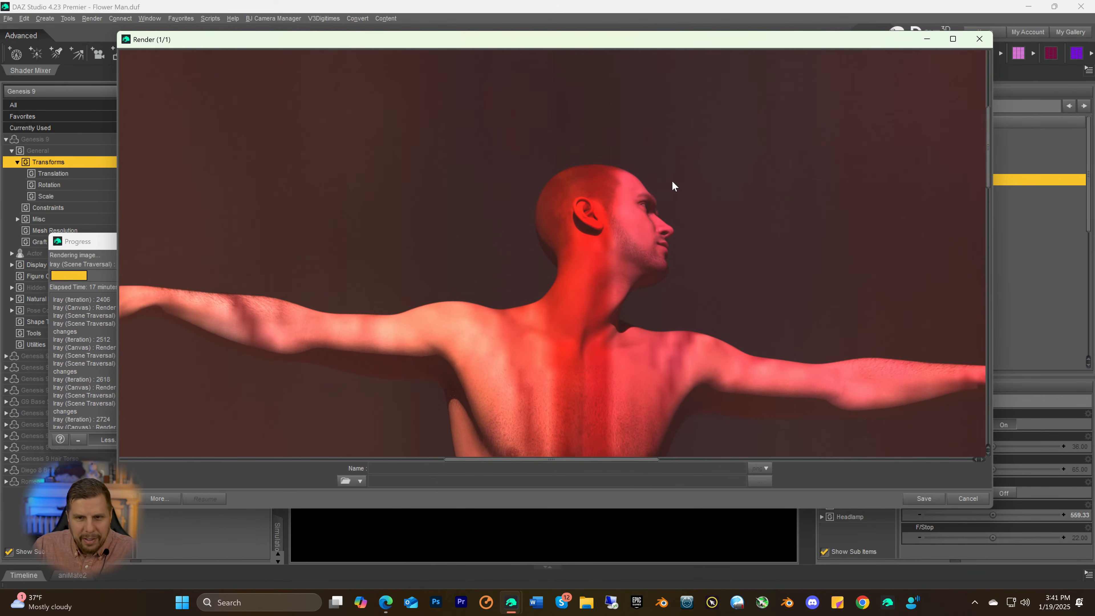
pyautogui.scroll(-1, 671, 194)
pyautogui.scroll(-8, 671, 199)
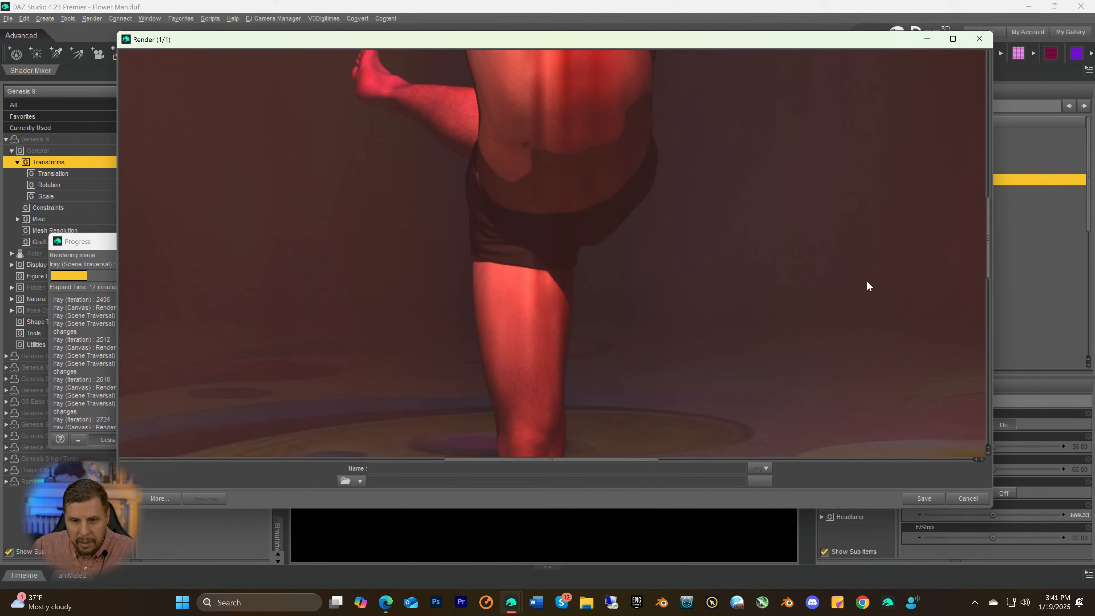
pyautogui.scroll(-10, 866, 287)
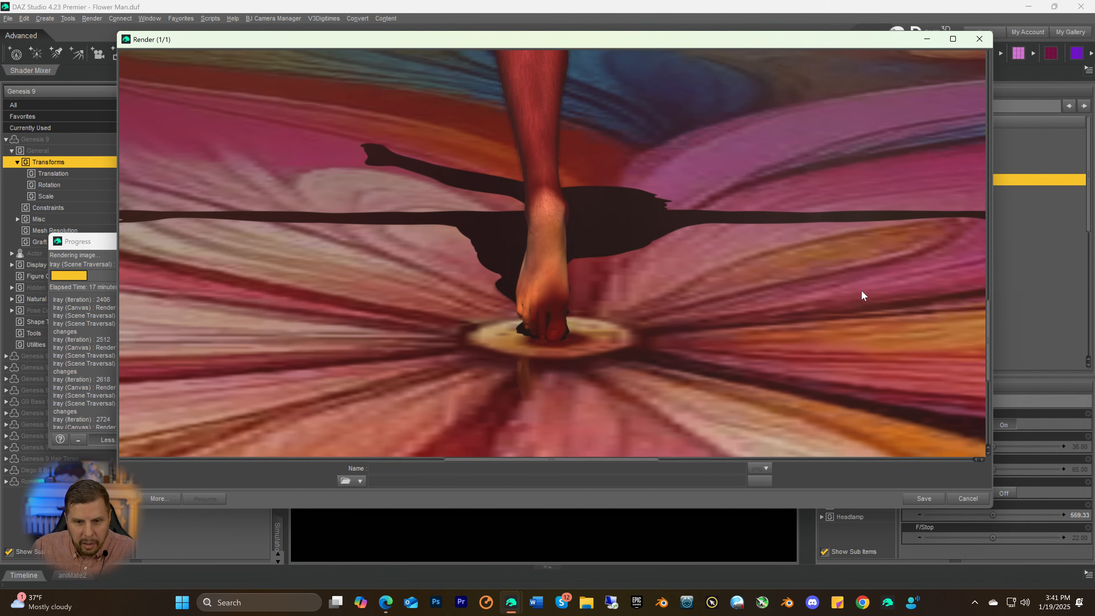
pyautogui.scroll(-1, 862, 292)
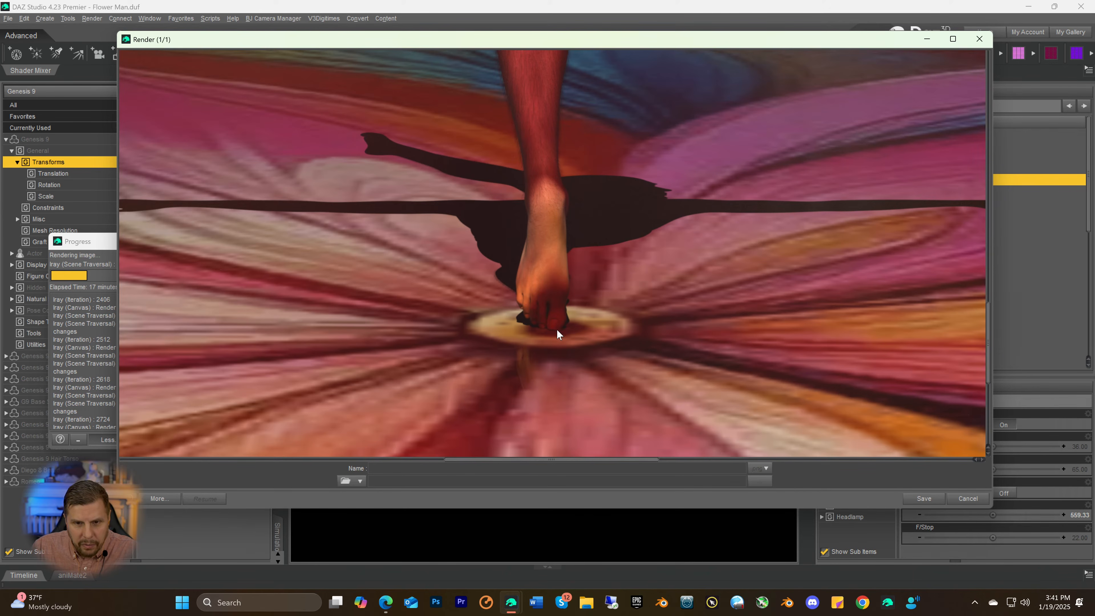
pyautogui.scroll(6, 651, 351)
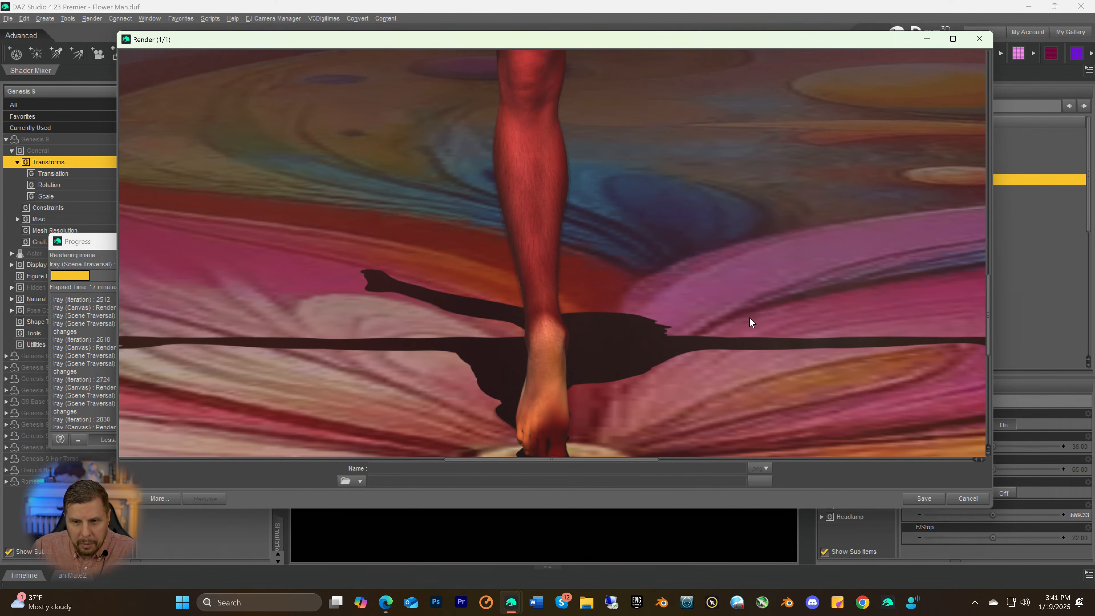
pyautogui.scroll(2, 739, 319)
pyautogui.scroll(-8, 738, 309)
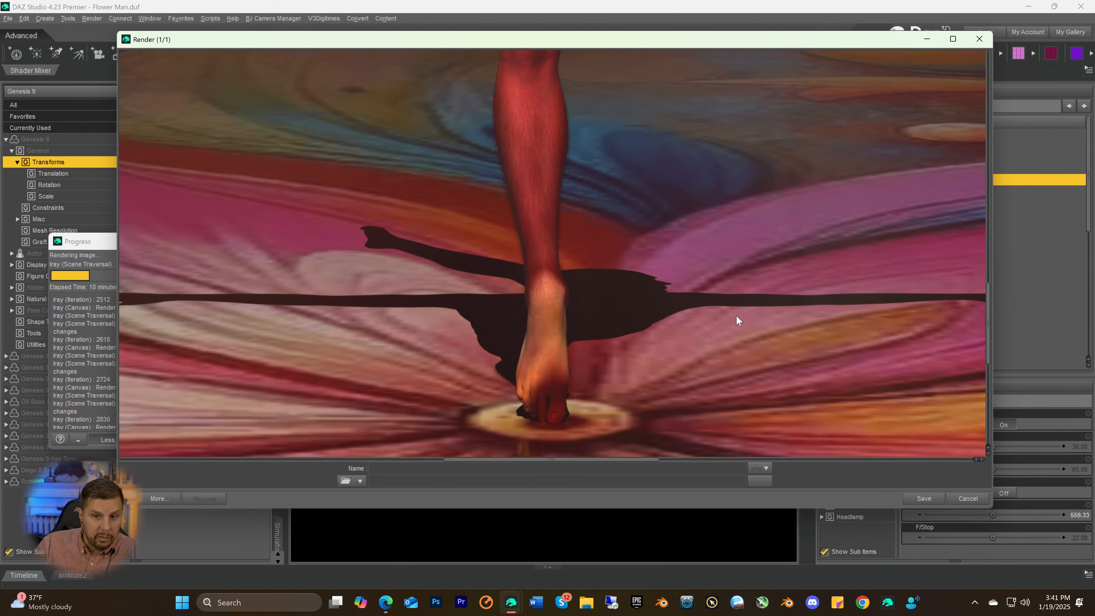
pyautogui.scroll(-7, 737, 318)
pyautogui.scroll(-6, 736, 317)
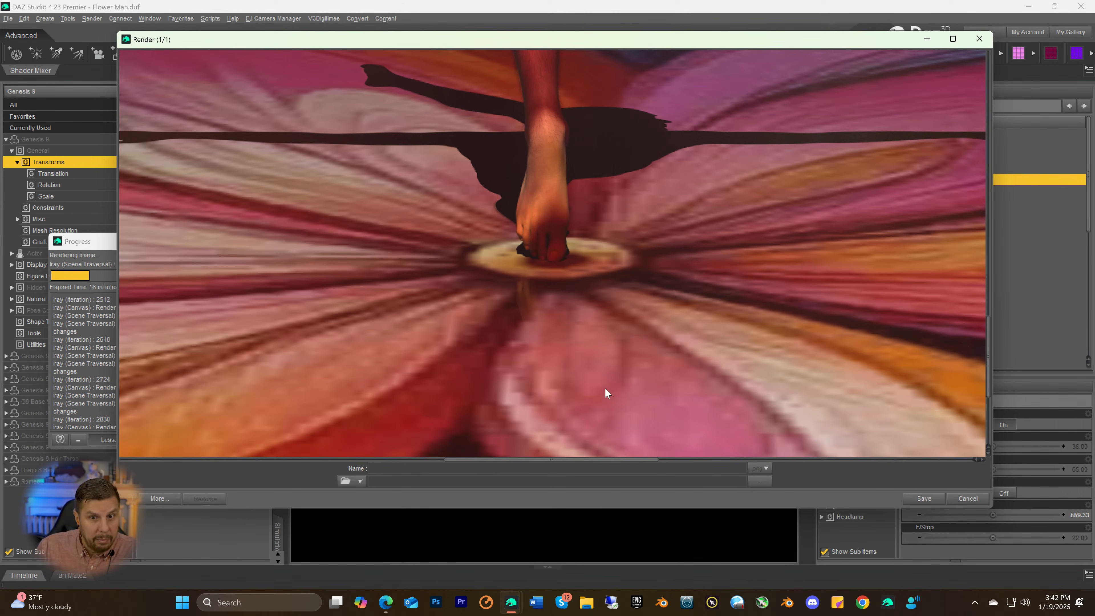
pyautogui.scroll(2, 654, 255)
pyautogui.scroll(5, 660, 260)
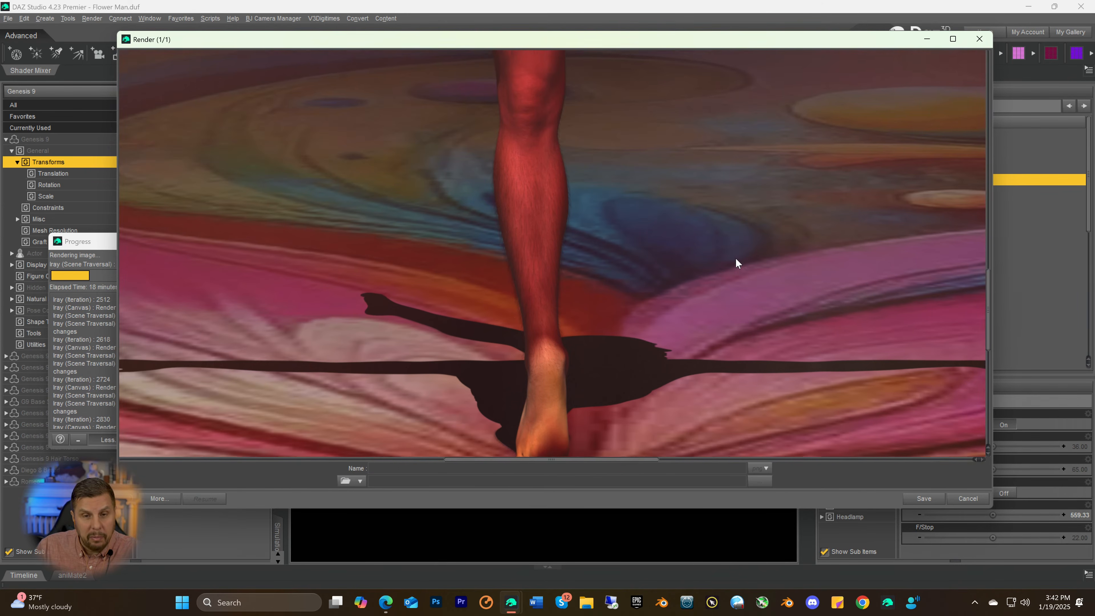
pyautogui.scroll(8, 742, 261)
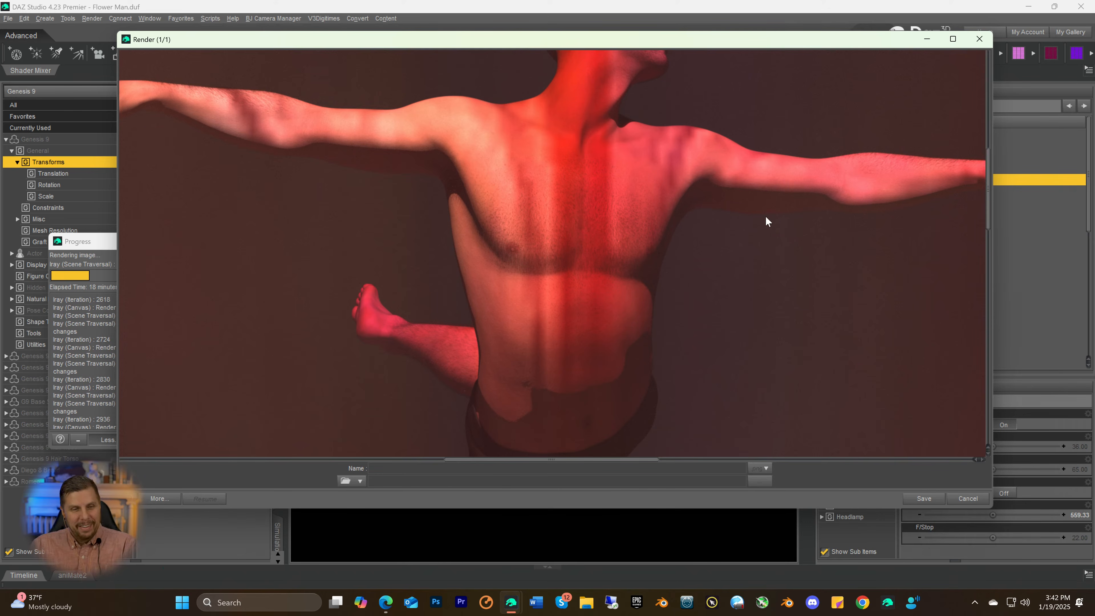
# Review the Iray iteration log of the running render through its latest entries and cancel the render
pyautogui.click(93, 247)
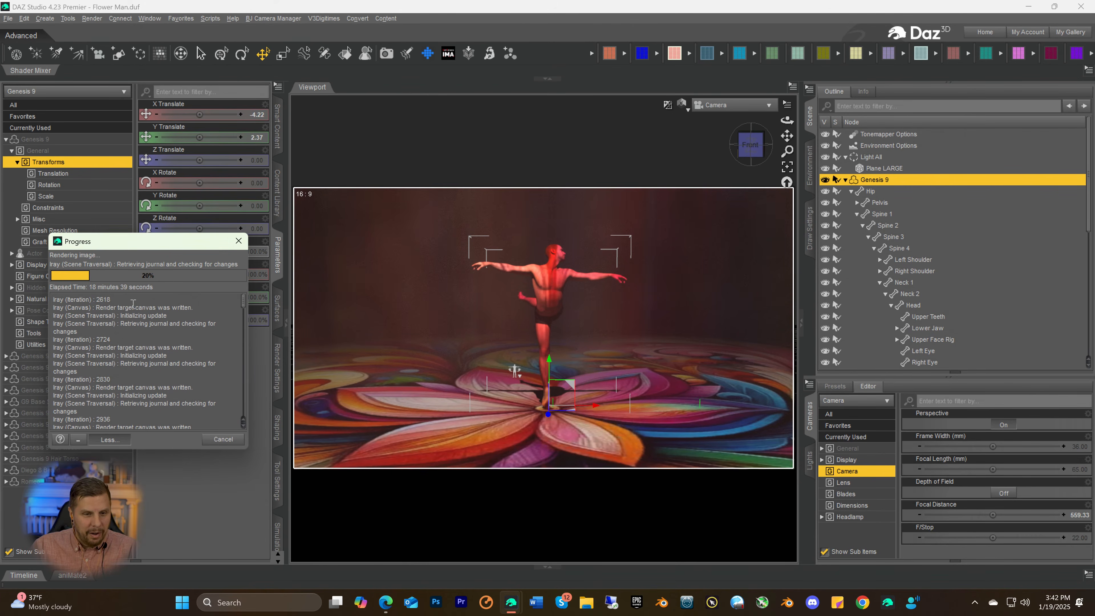
pyautogui.scroll(-3, 148, 336)
pyautogui.scroll(-15, 148, 336)
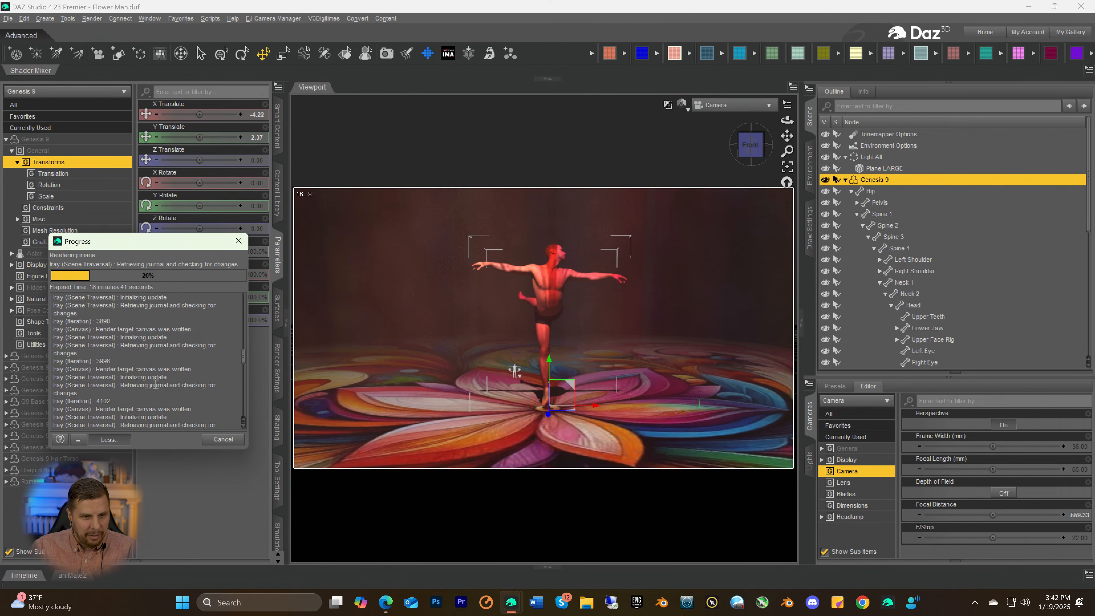
pyautogui.scroll(-15, 154, 385)
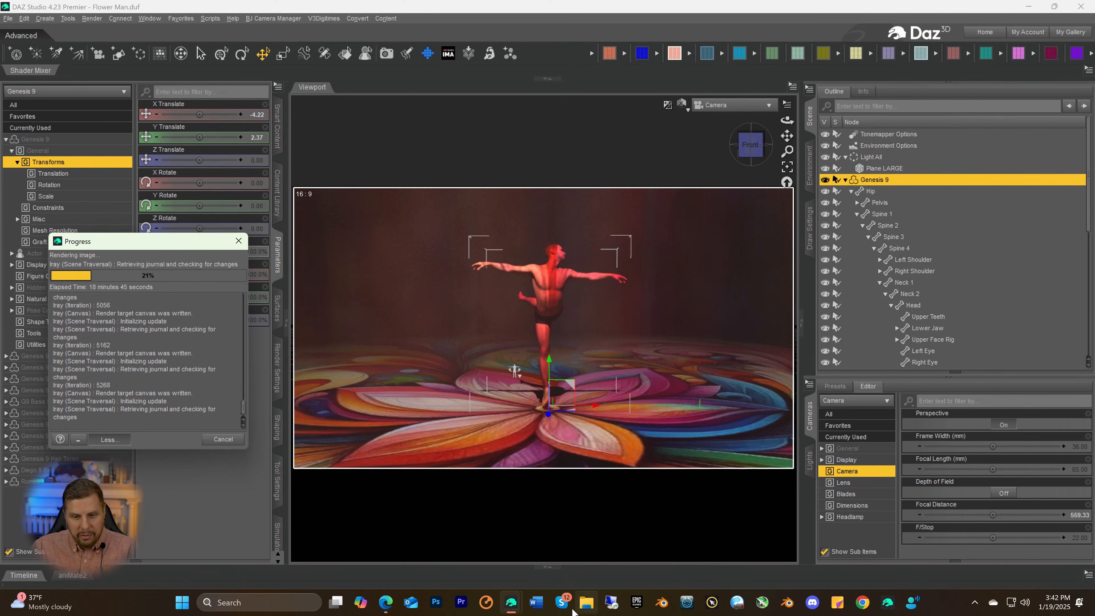
pyautogui.moveTo(516, 606)
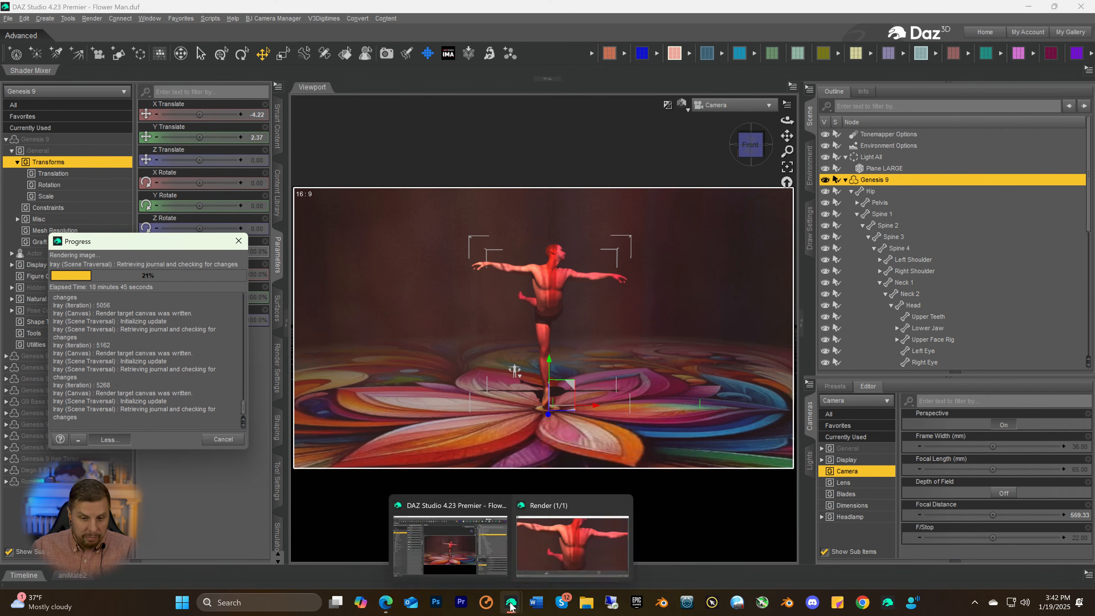
pyautogui.click(557, 546)
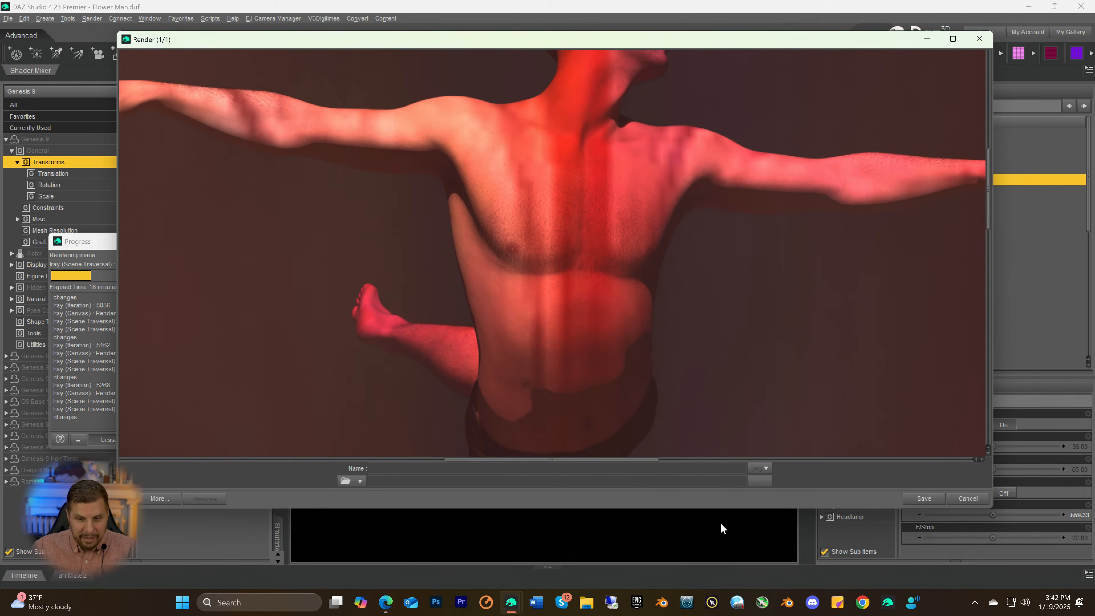
pyautogui.click(956, 498)
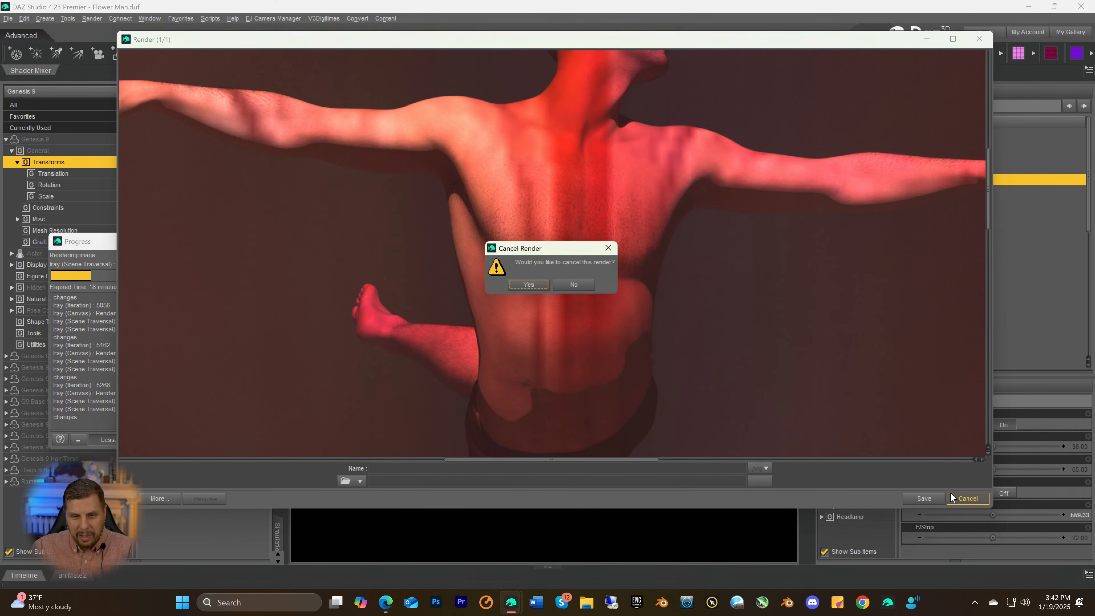
pyautogui.click(532, 286)
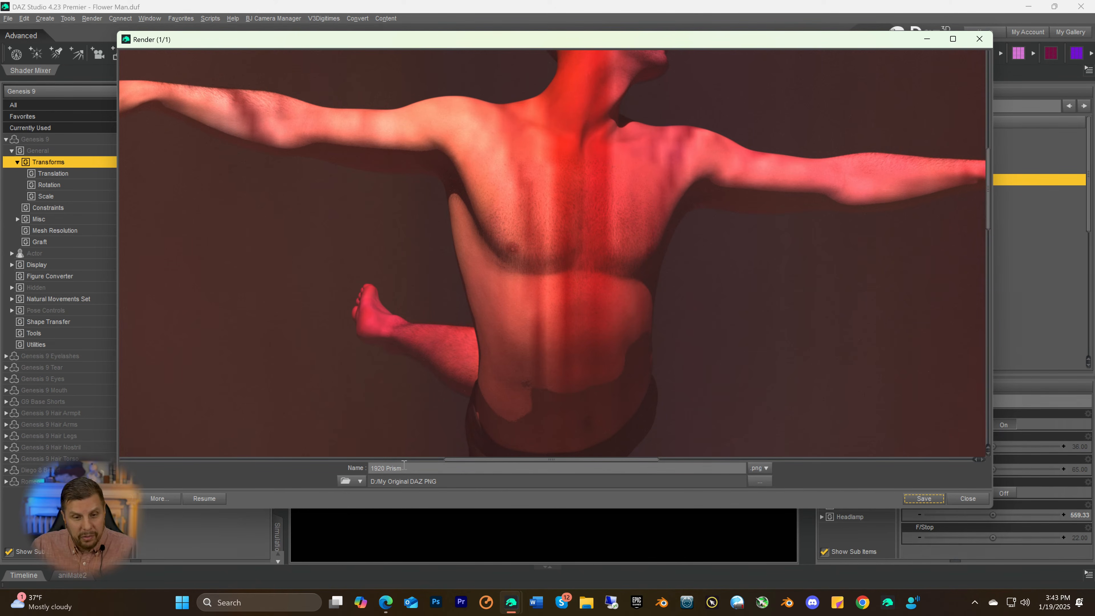
# Save the stopped render as a PNG named Flower Man in D:/My Original DAZ PNG and close the render window
pyautogui.moveTo(404, 467); pyautogui.dragTo(365, 468)
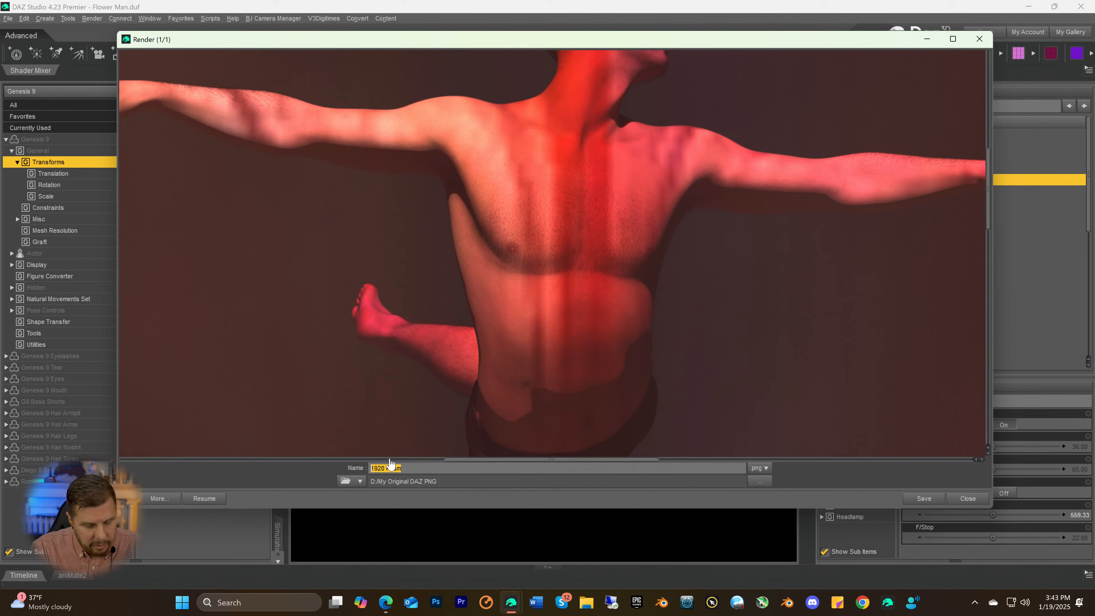
pyautogui.write('Flower An')
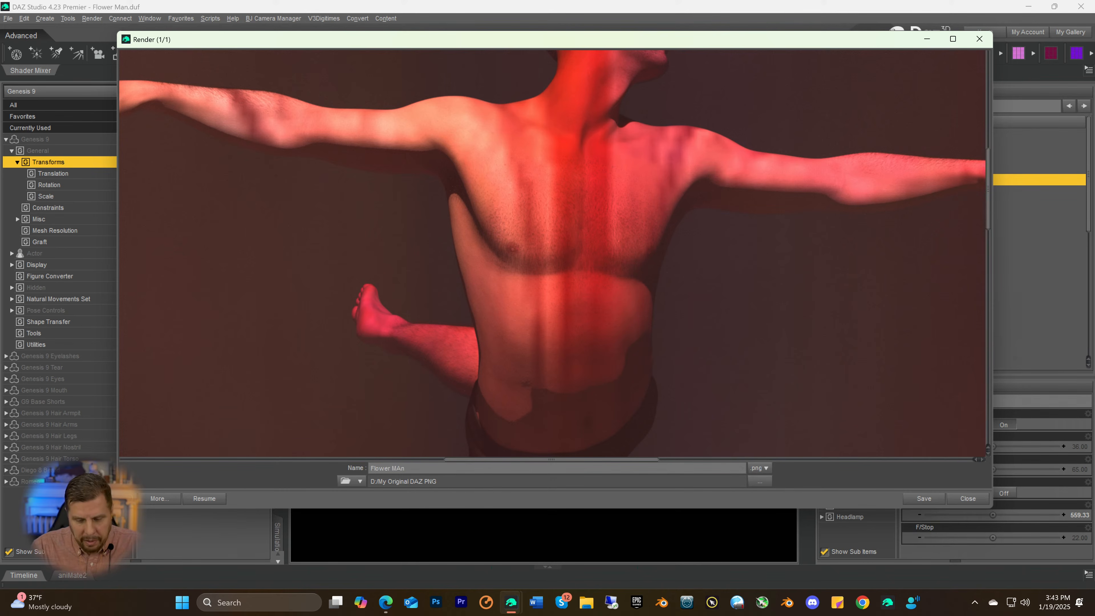
pyautogui.press('Delete')
pyautogui.write('a')
pyautogui.press('Right')
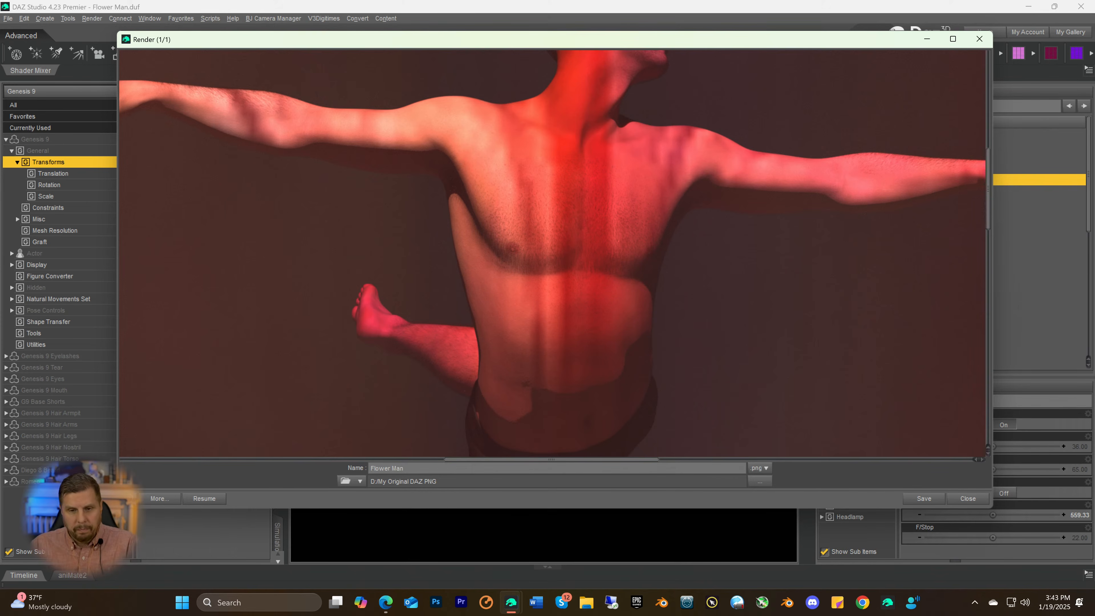
pyautogui.click(924, 501)
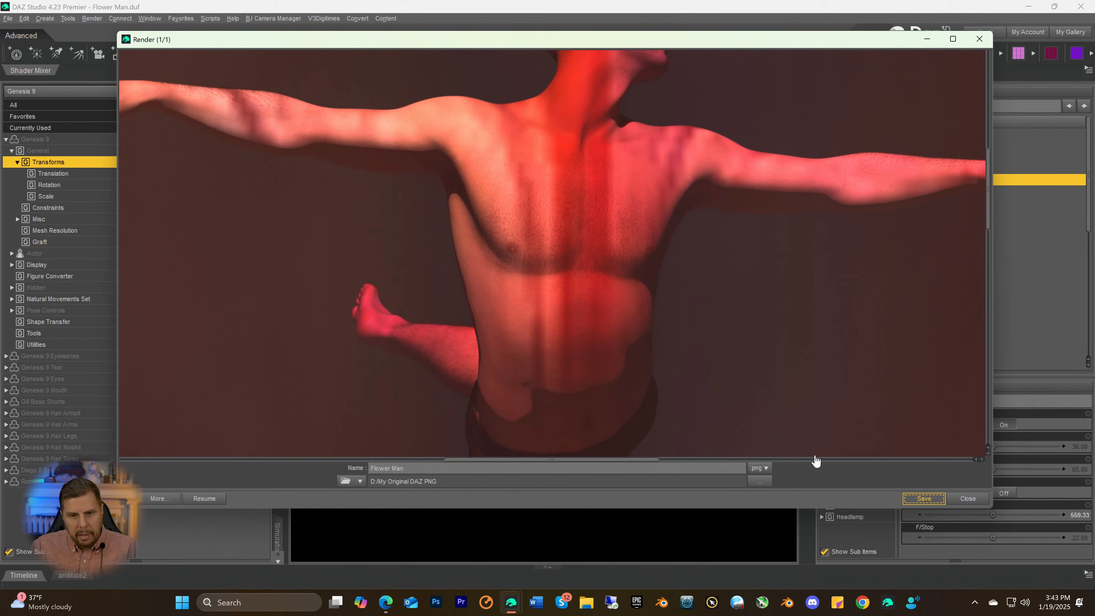
pyautogui.press('Escape')
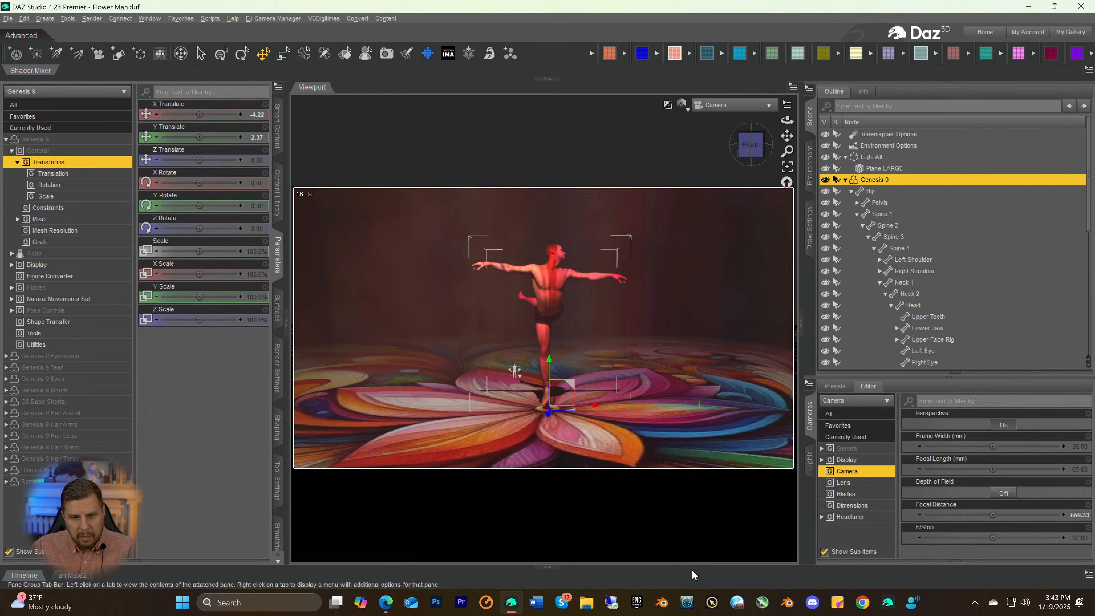
# Switch to File Explorer, search the My Original DAZ PNG folder for Flower and copy Flower Man.png
pyautogui.click(585, 604)
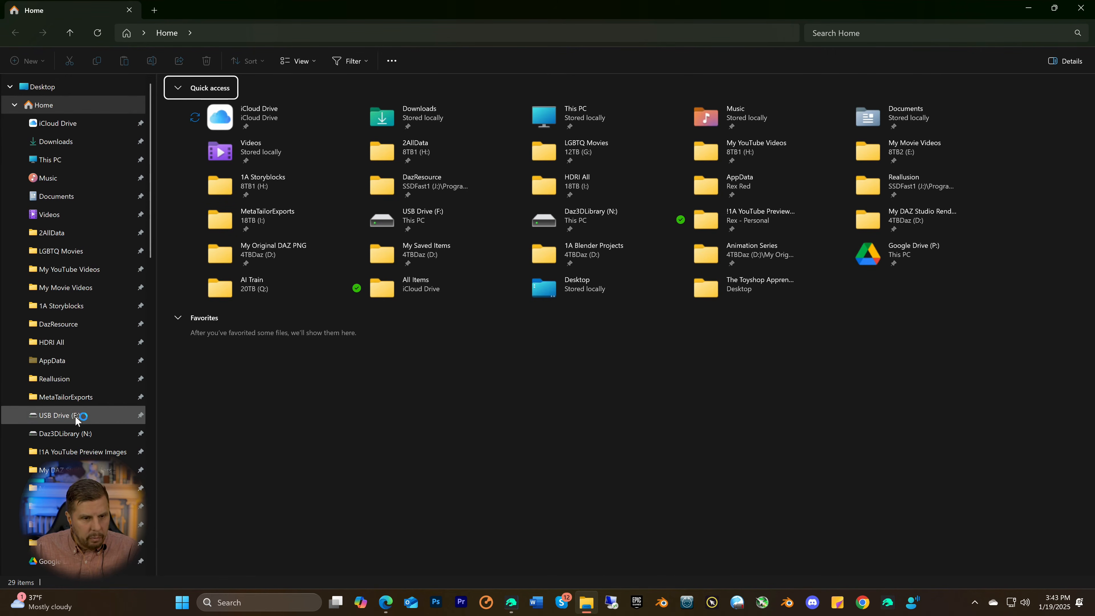
pyautogui.click(47, 488)
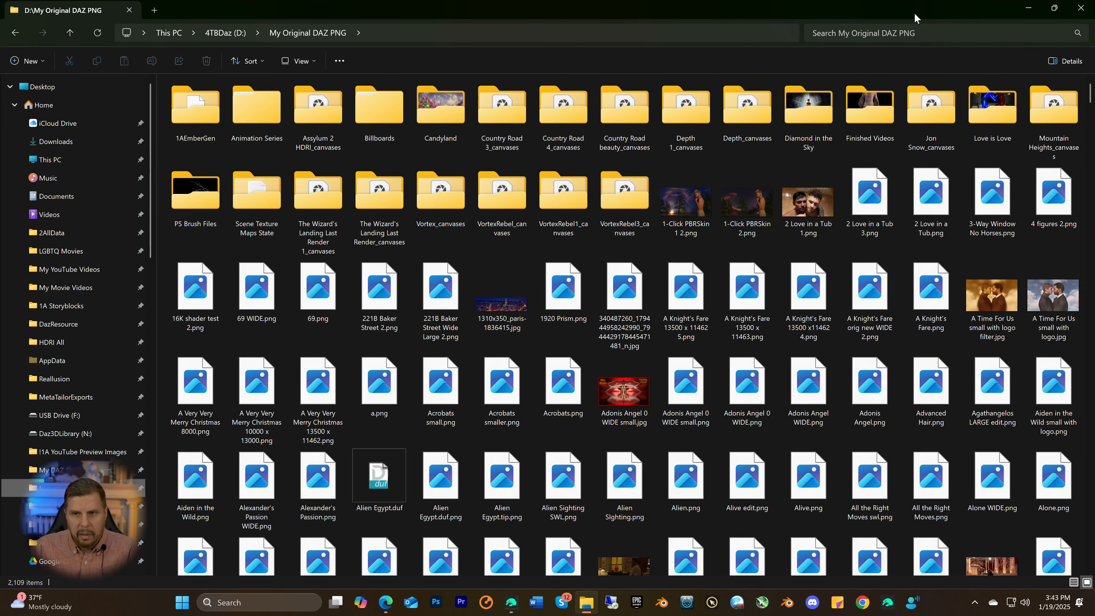
pyautogui.click(845, 34)
pyautogui.write('Flower')
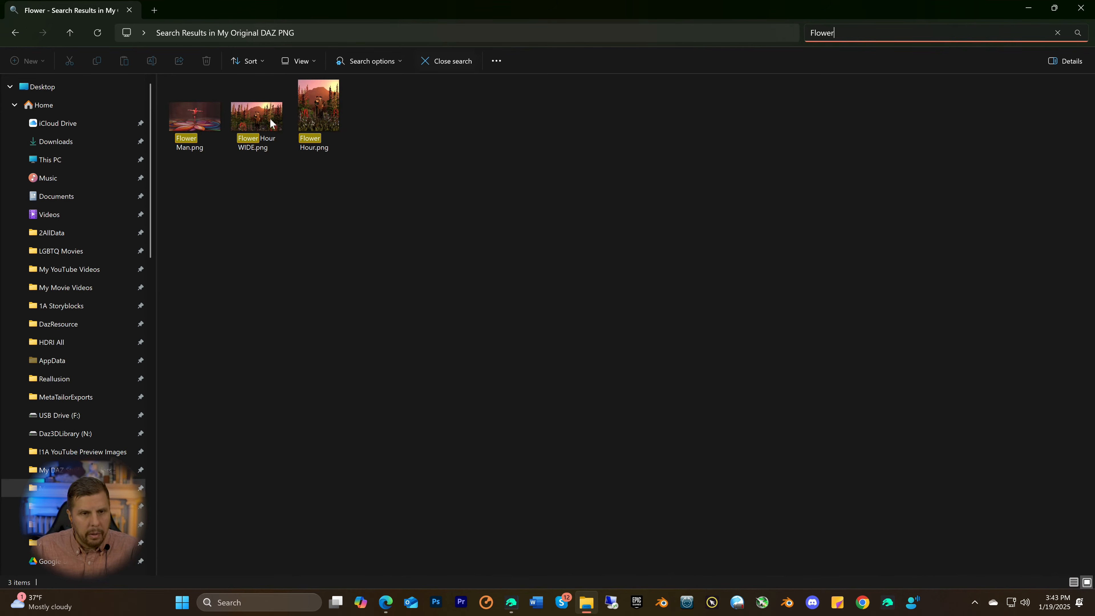
pyautogui.click(195, 121)
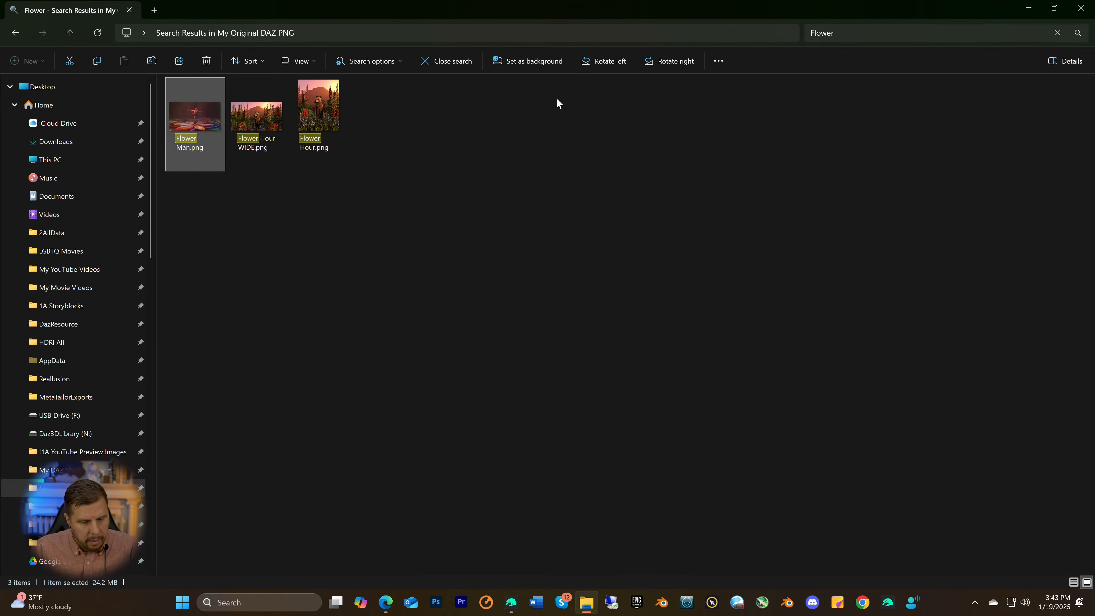
# Place the copy of Flower Man.png on the desktop and open it in a maximized image viewer
pyautogui.click(1029, 9)
pyautogui.click(1029, 8)
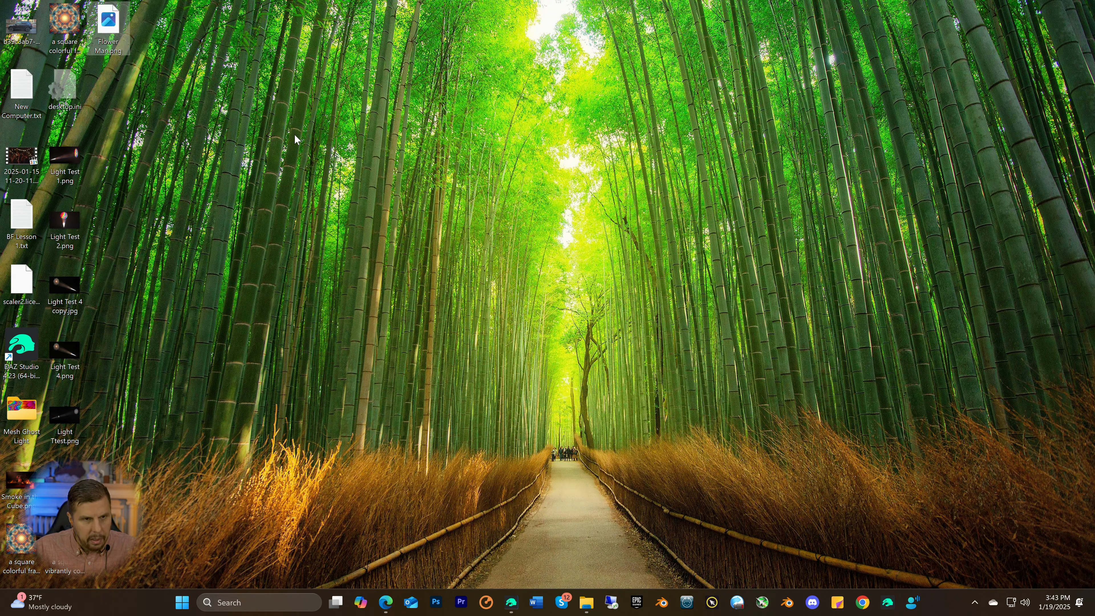
pyautogui.doubleClick(107, 27)
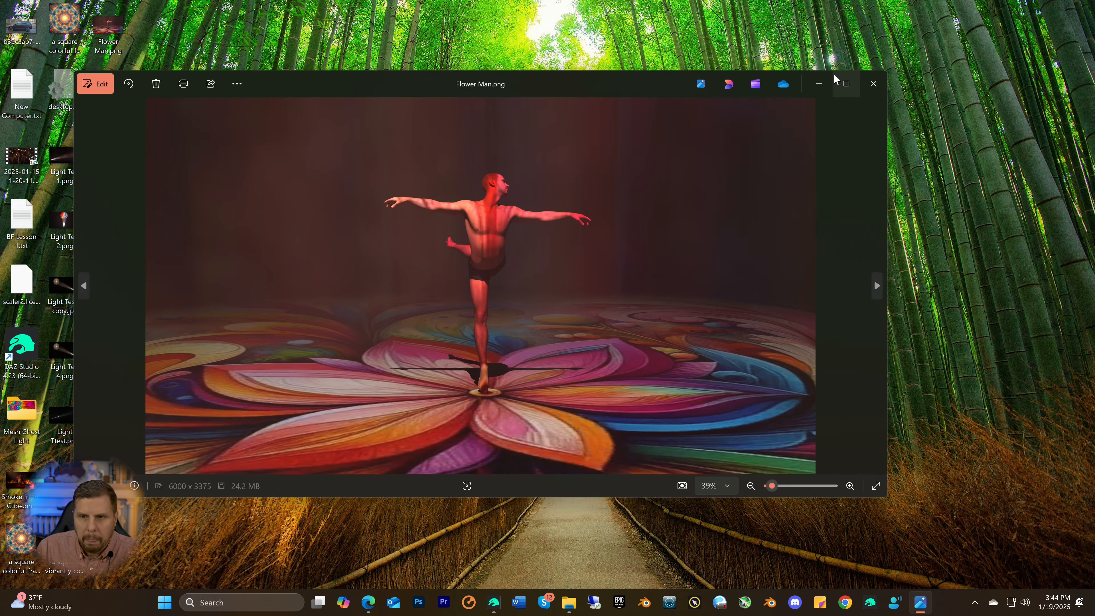
pyautogui.click(841, 82)
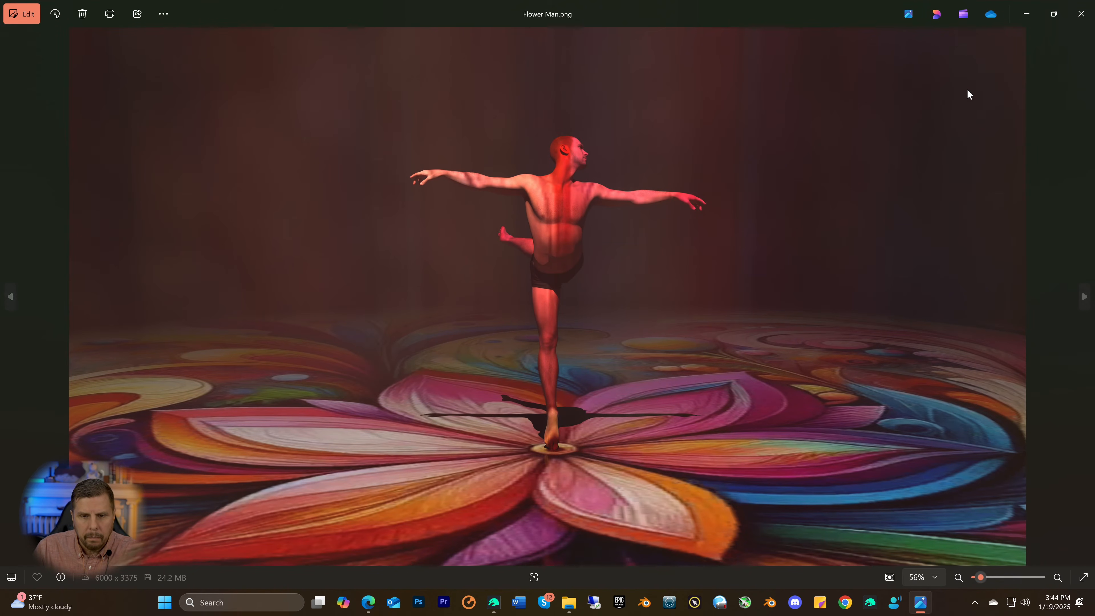